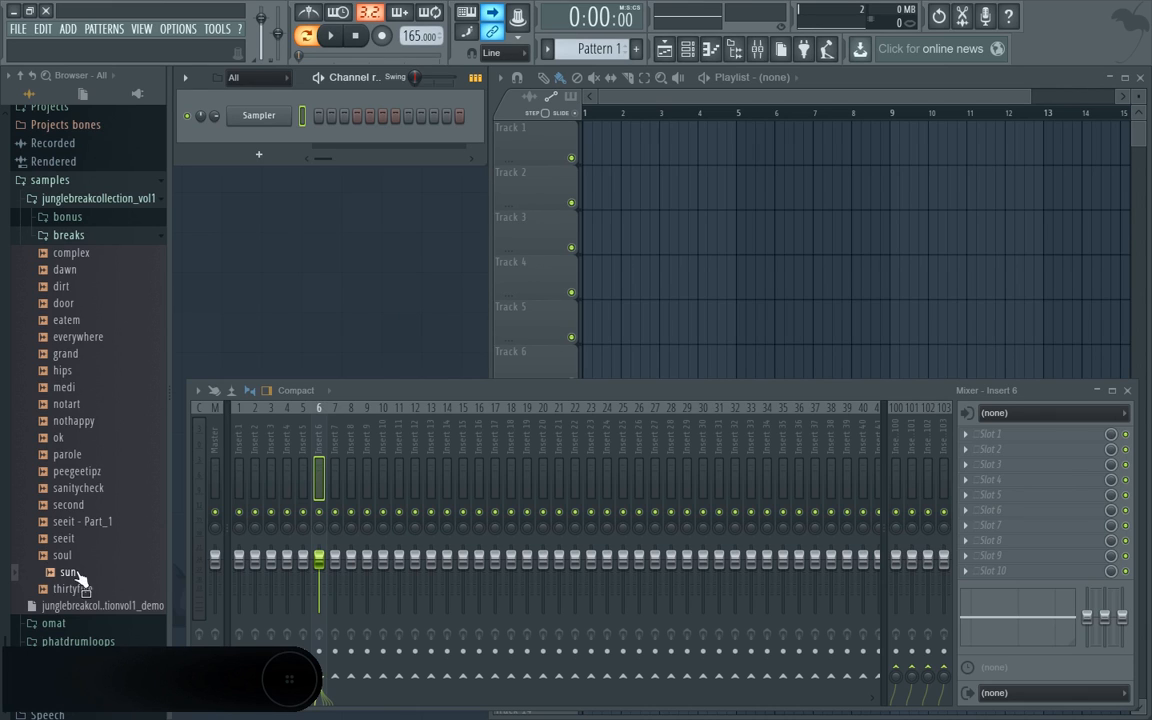
# Load the sun break into a new Slicex channel and move its plugin window up into view.
pyautogui.moveTo(107, 583); pyautogui.dragTo(134, 508)
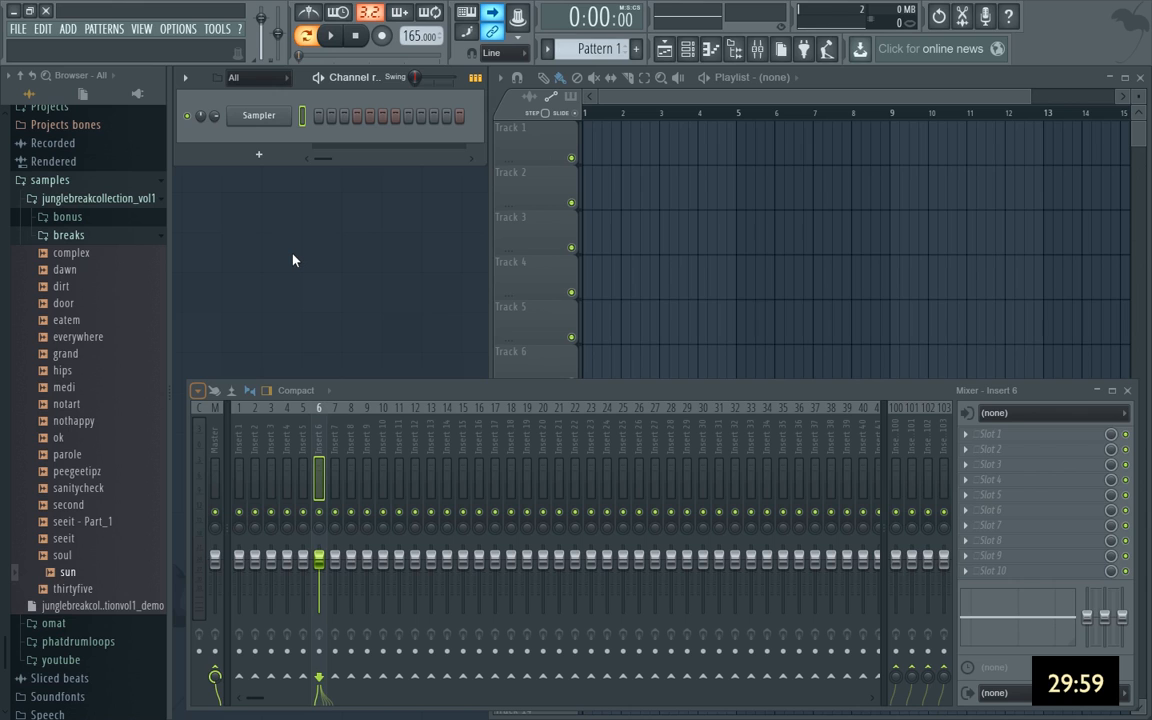
pyautogui.rightClick(100, 574)
pyautogui.click(150, 655)
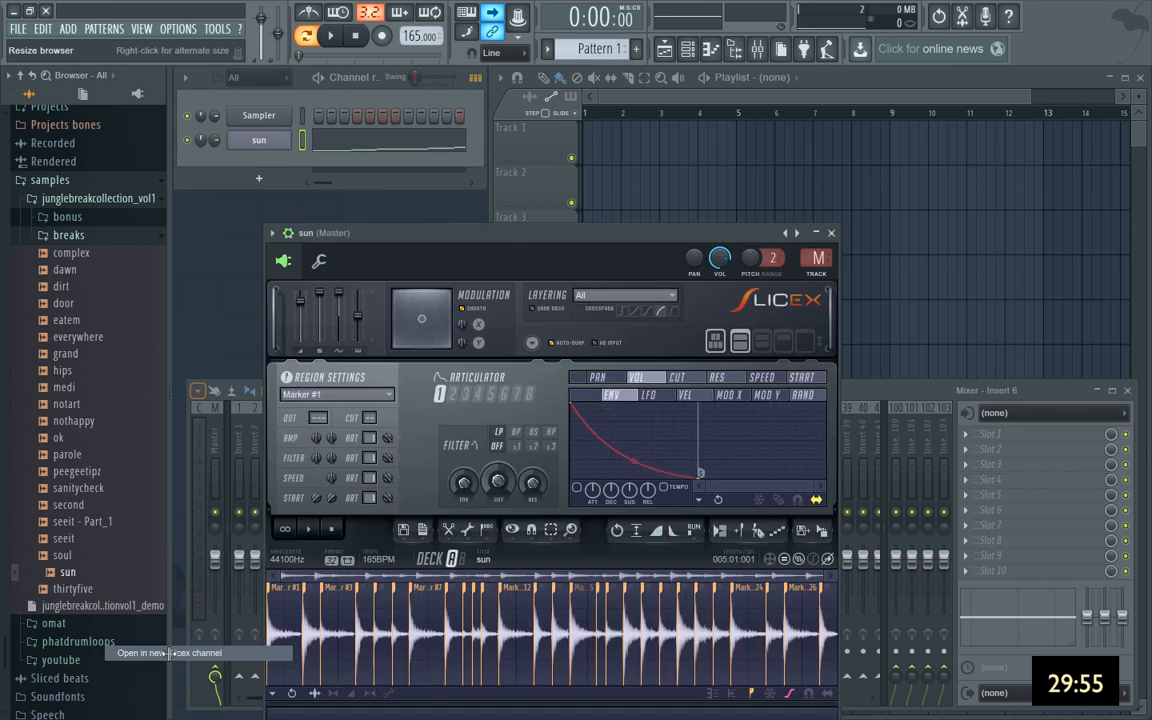
pyautogui.moveTo(441, 247); pyautogui.dragTo(424, 150)
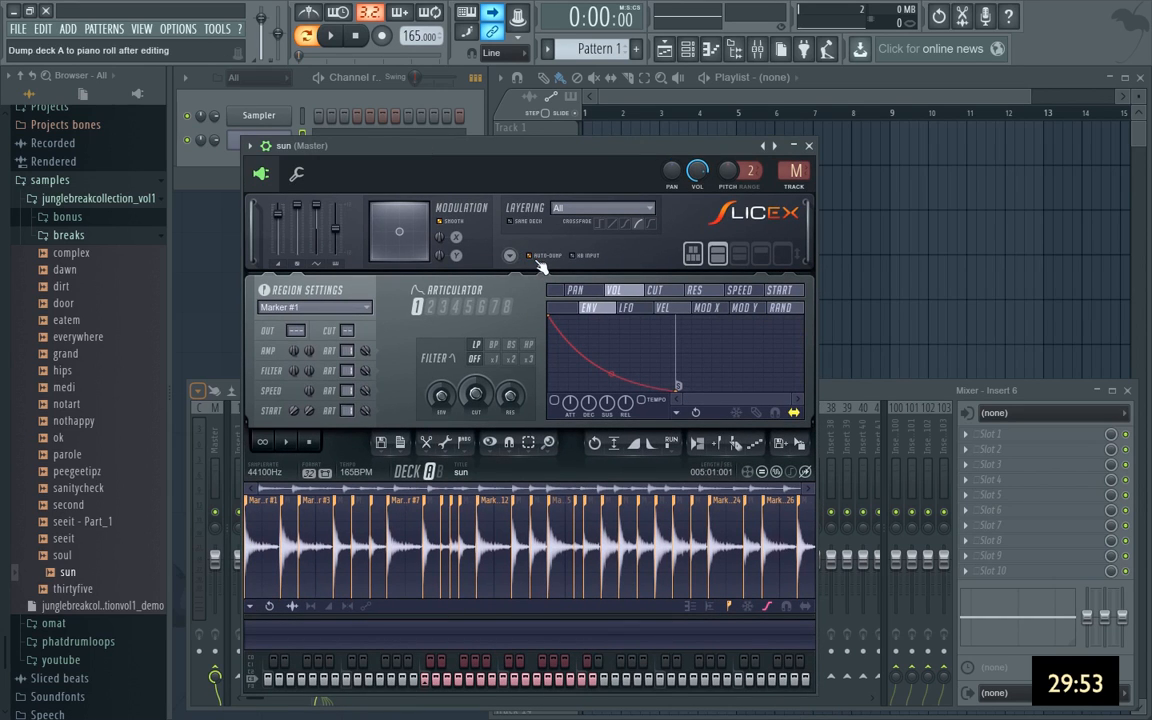
# Turn off Slicex's auto-dump and run the user script Play to end on the sun break.
pyautogui.click(686, 446)
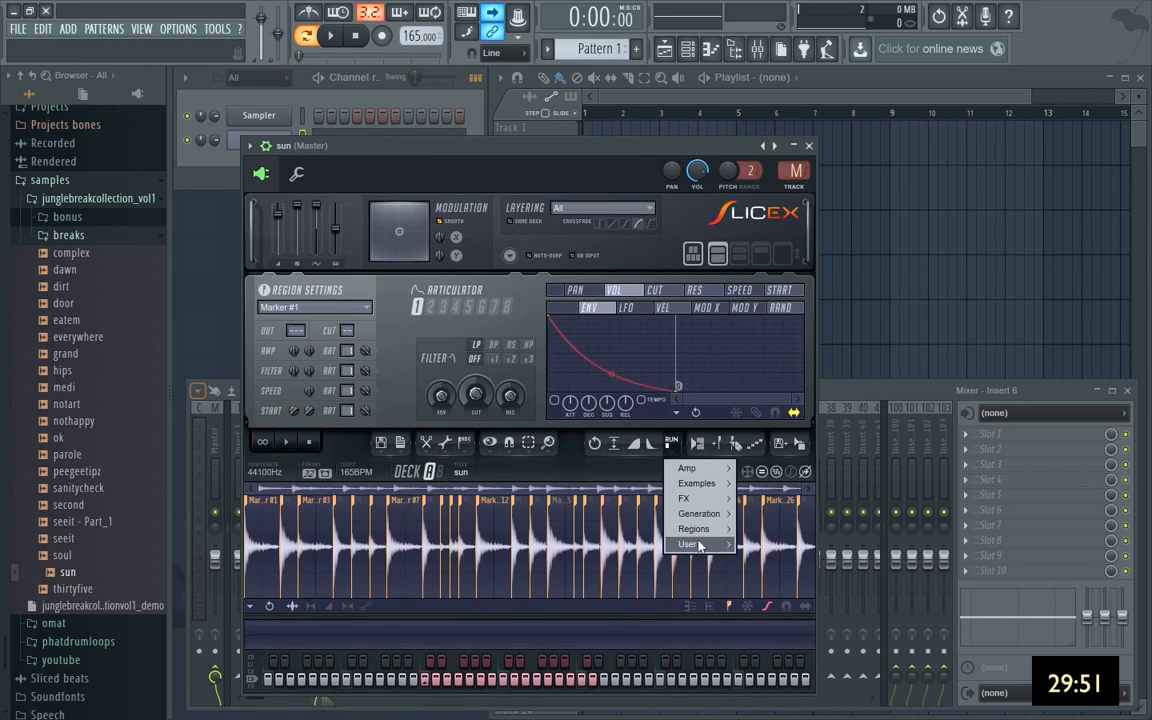
pyautogui.moveTo(708, 532)
pyautogui.click(800, 549)
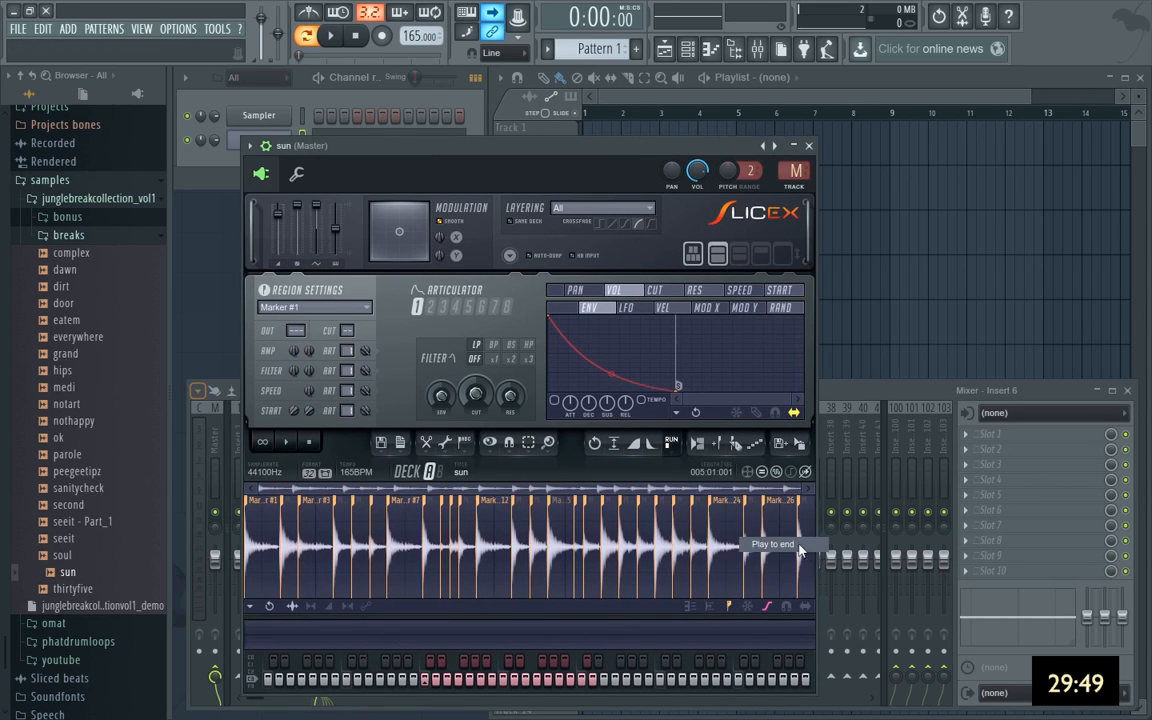
pyautogui.click(733, 427)
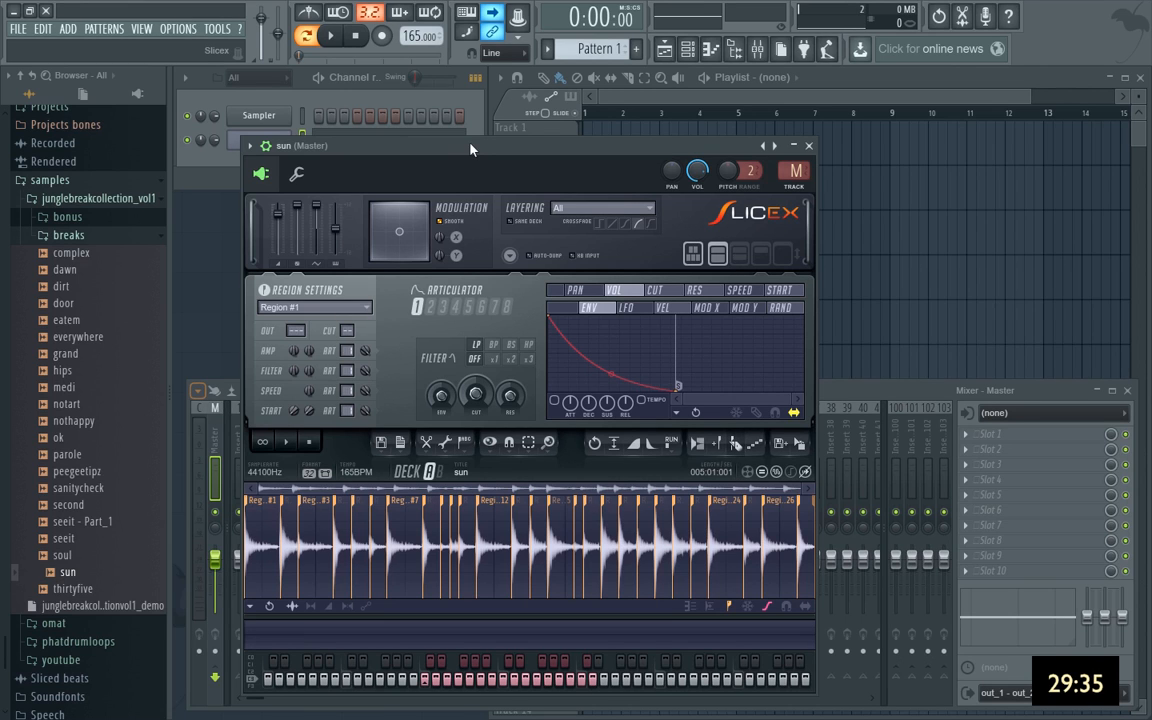
# Clear the dumped notes from the sun channel, route it to mixer insert 6 and close its plugin window.
pyautogui.moveTo(470, 149); pyautogui.dragTo(473, 171)
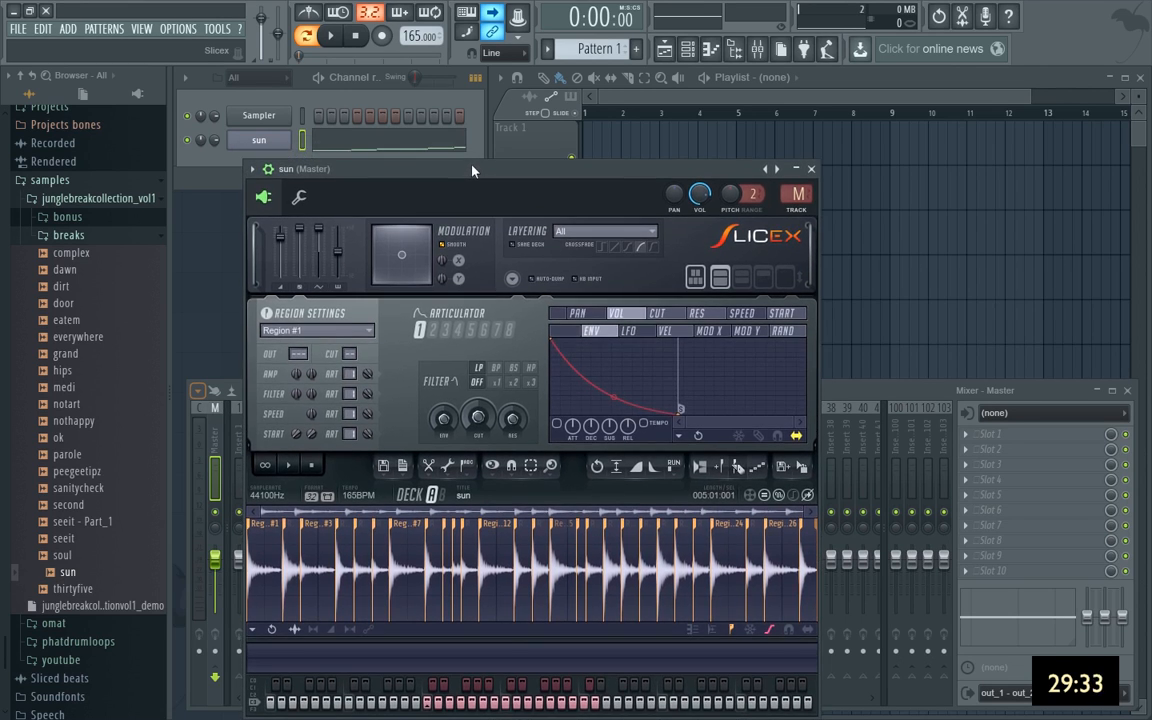
pyautogui.click(304, 148)
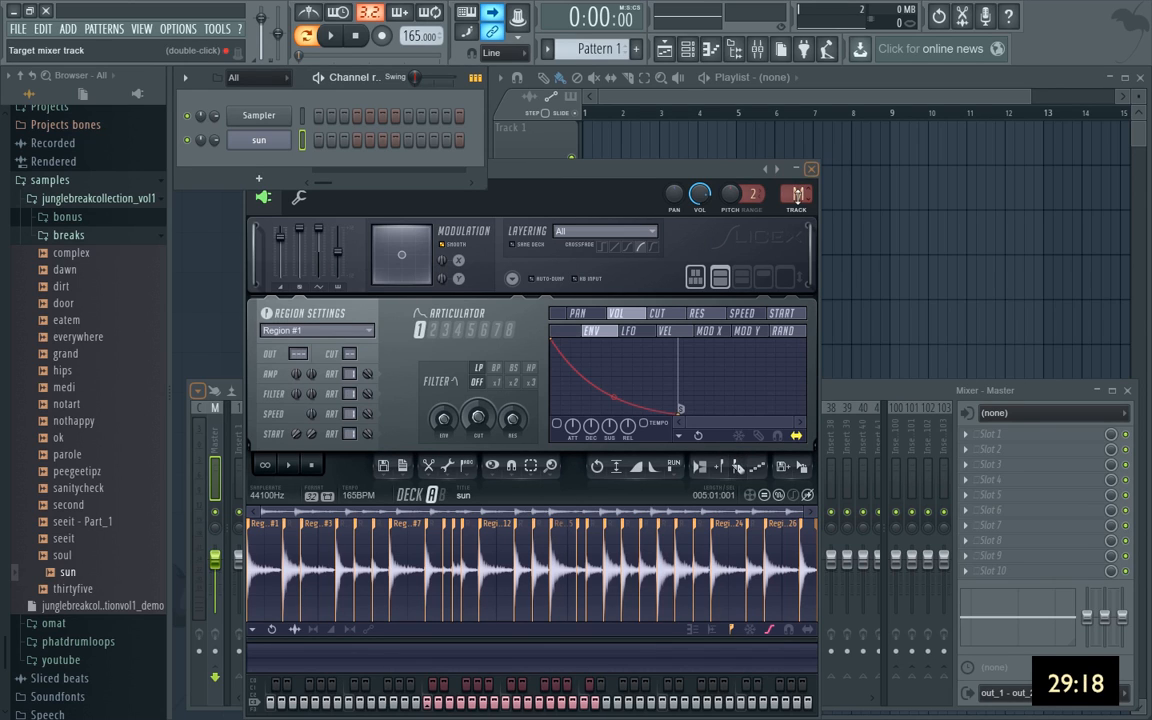
pyautogui.doubleClick(797, 194)
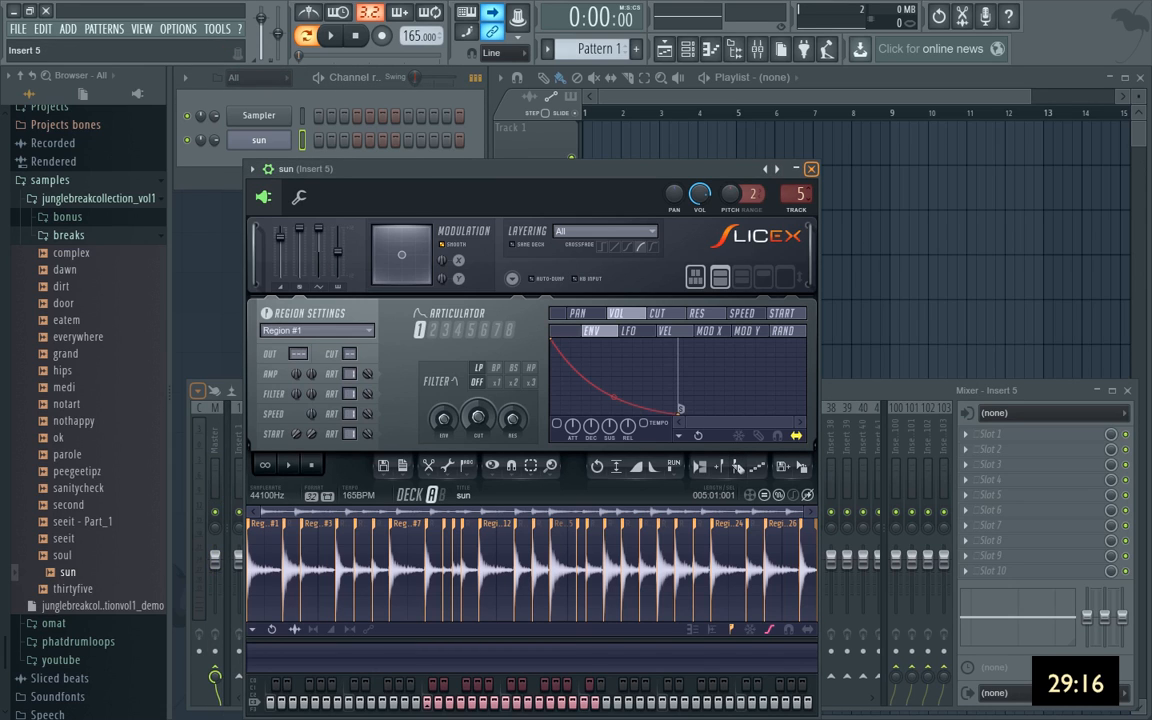
pyautogui.moveTo(798, 194); pyautogui.dragTo(798, 186)
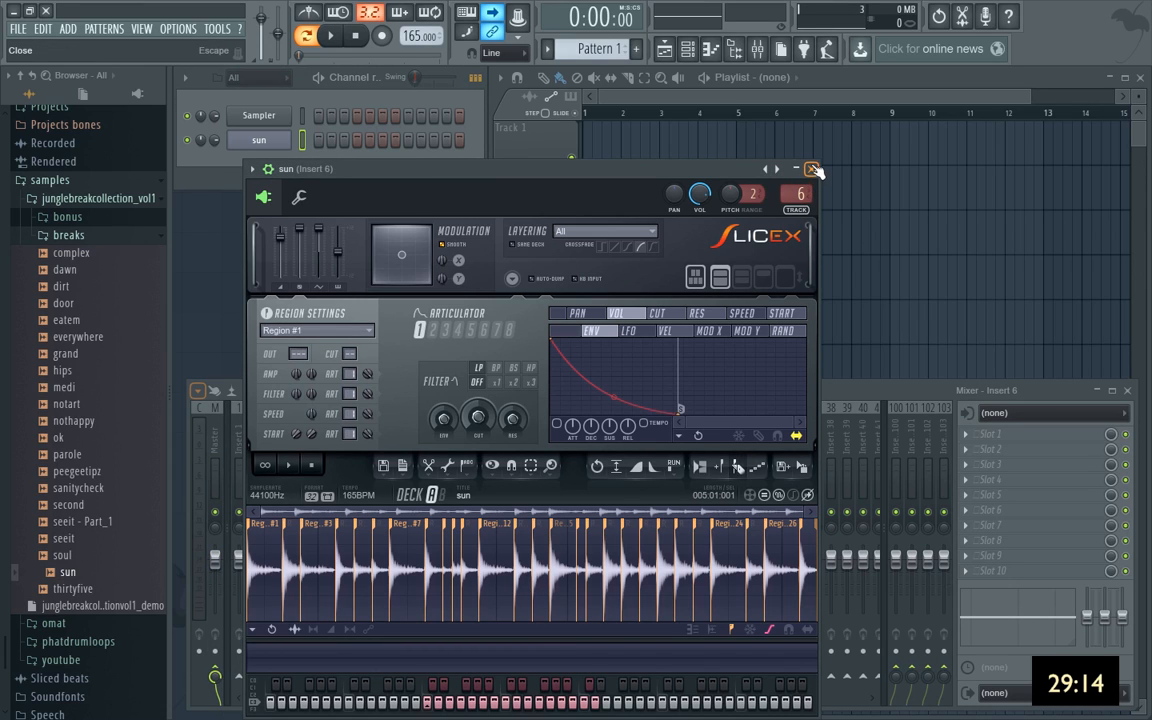
pyautogui.click(812, 169)
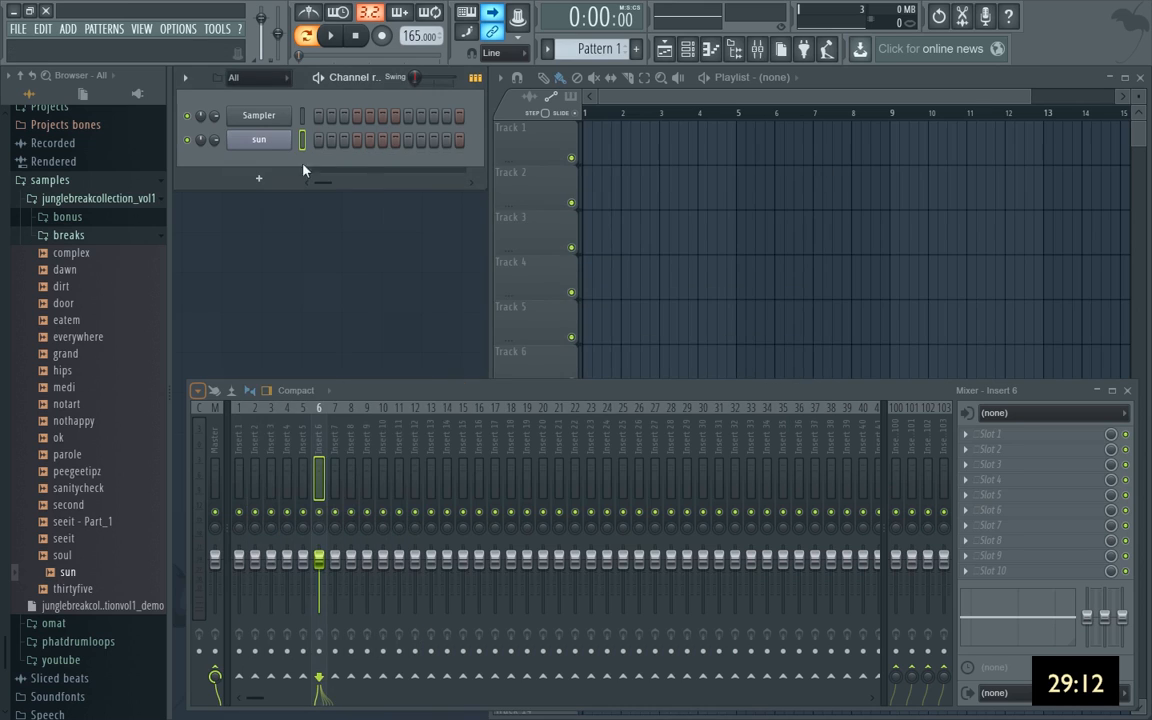
# Open the sun channel's piano roll and place Region #1 on step 1 and Region #2 on step 5.
pyautogui.rightClick(270, 143)
pyautogui.click(334, 141)
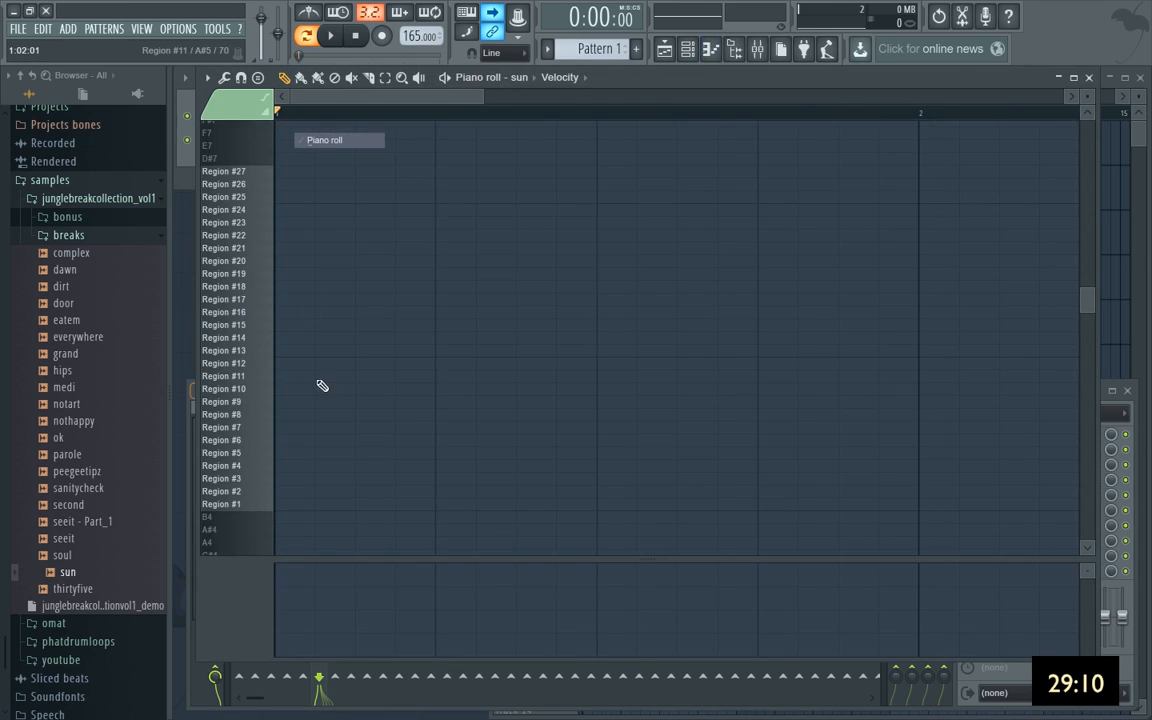
pyautogui.click(292, 506)
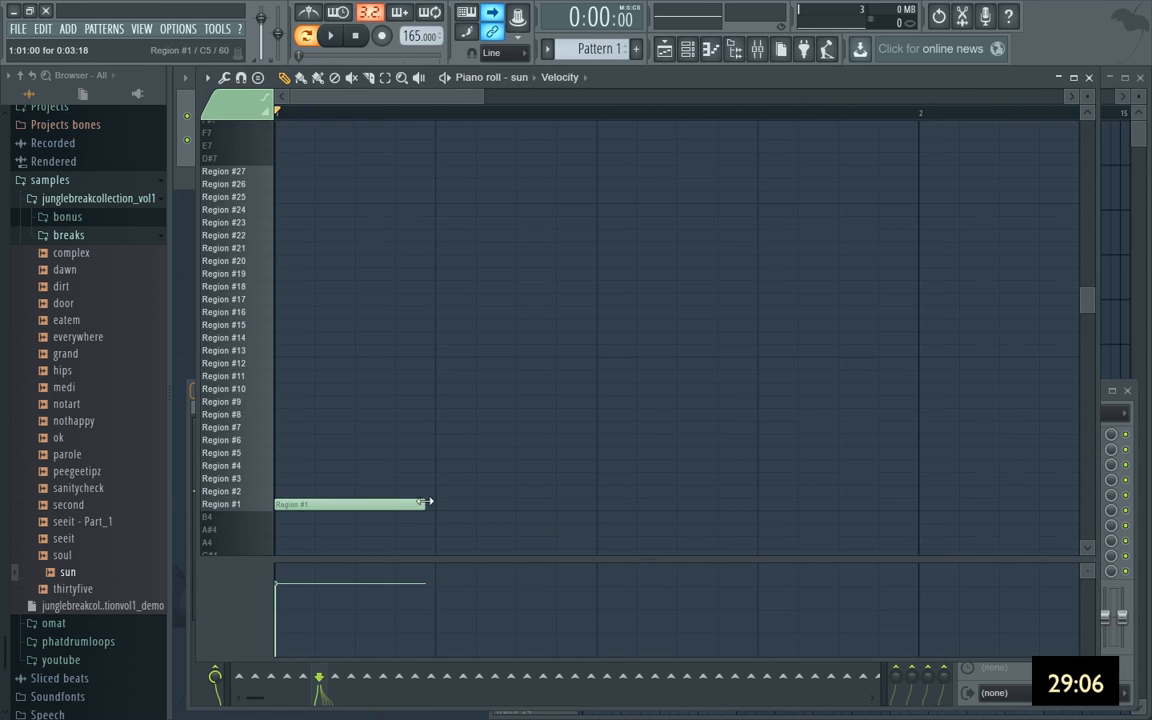
pyautogui.moveTo(437, 466); pyautogui.dragTo(441, 495)
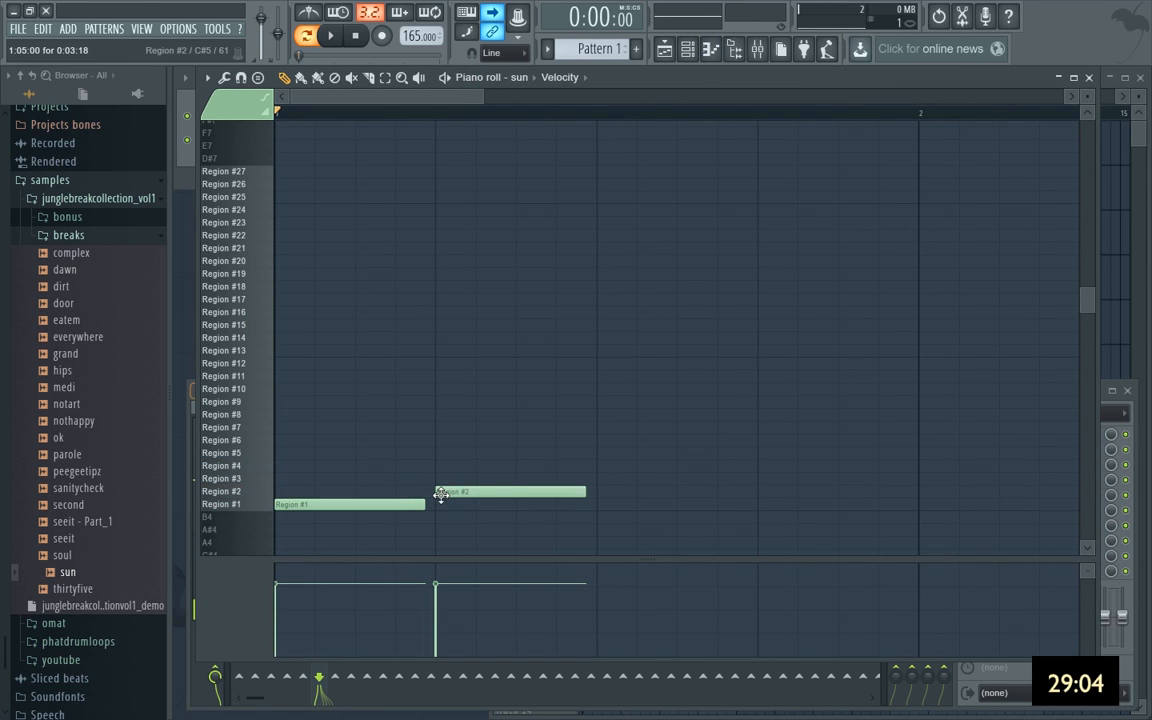
# Add a second Region #2 note on step 11 of bar 1 and trim both Region #2 notes to Region #1's length.
pyautogui.scroll(3, 339, 501)
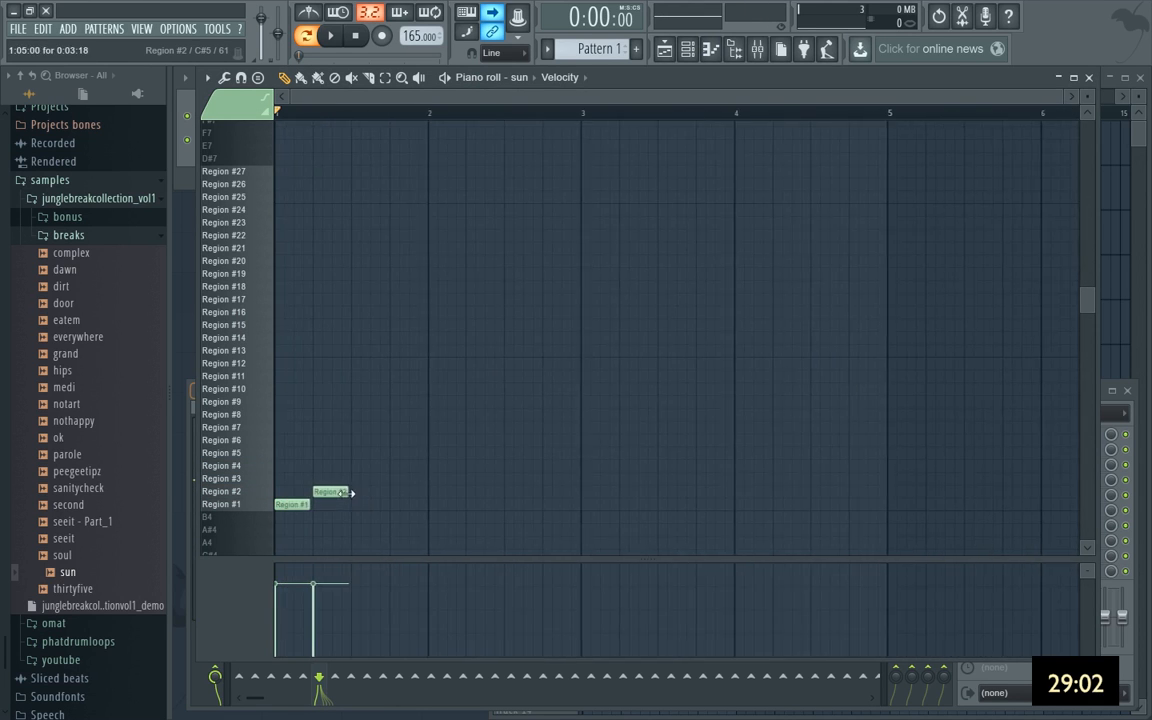
pyautogui.press('space')
pyautogui.click(378, 491)
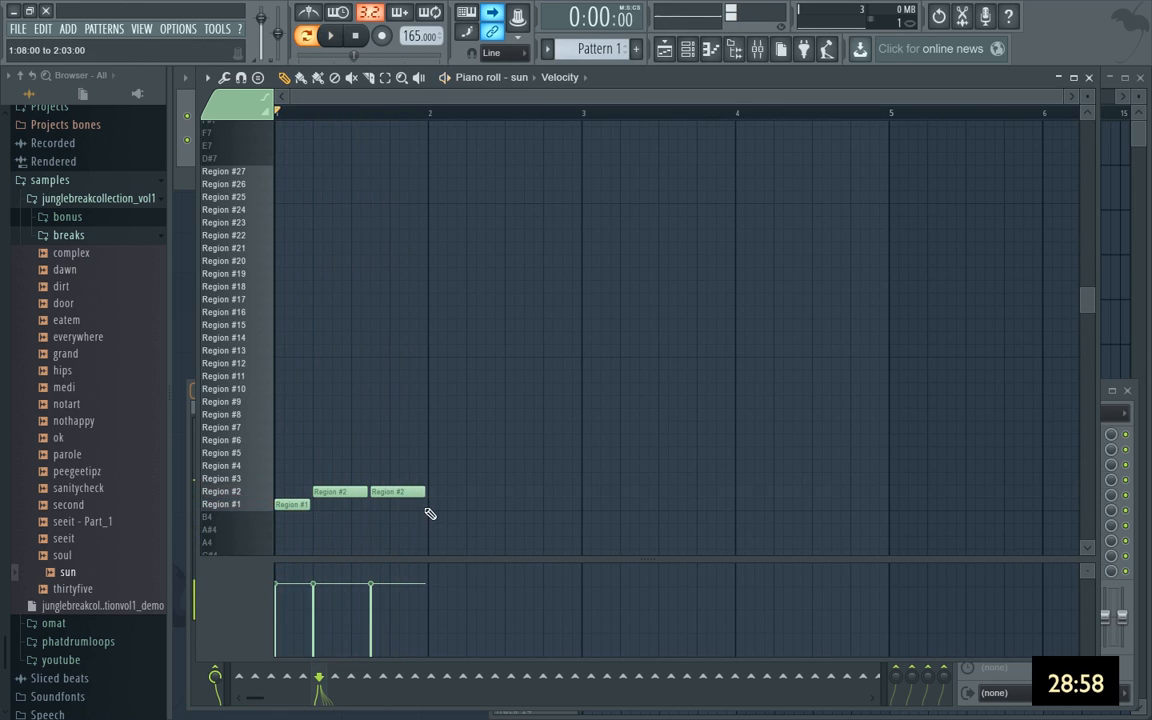
pyautogui.press('space')
pyautogui.hotkey('ctrl', 'a')
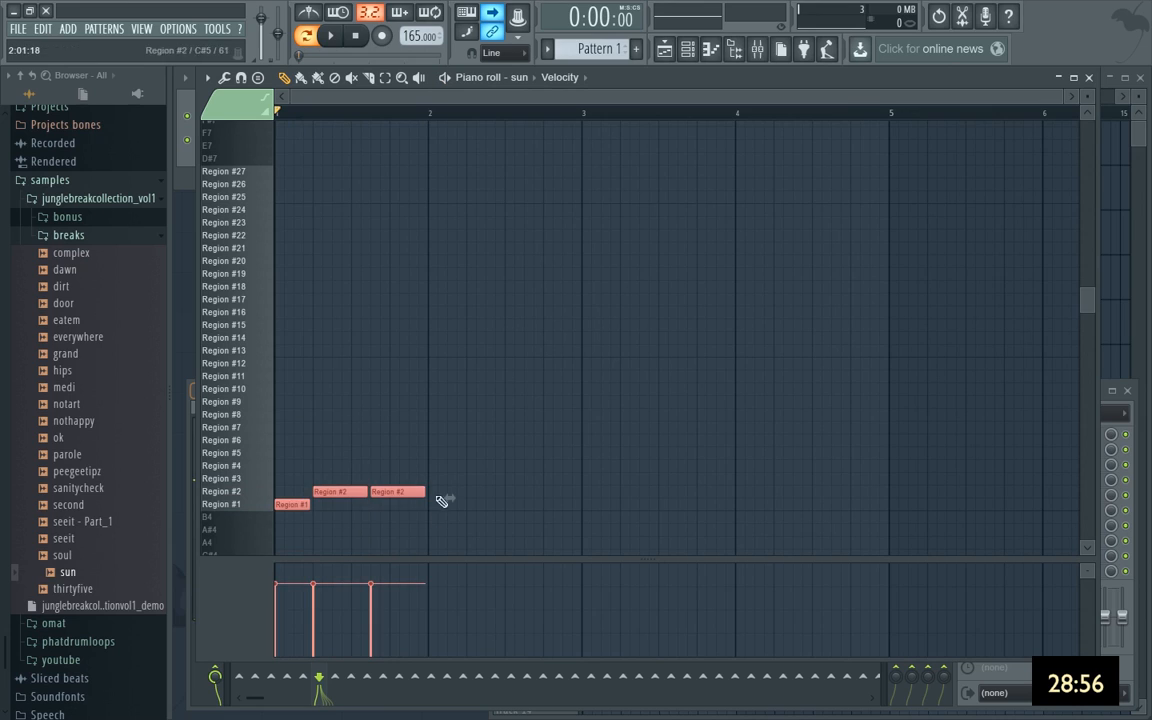
pyautogui.moveTo(439, 517); pyautogui.dragTo(338, 466)
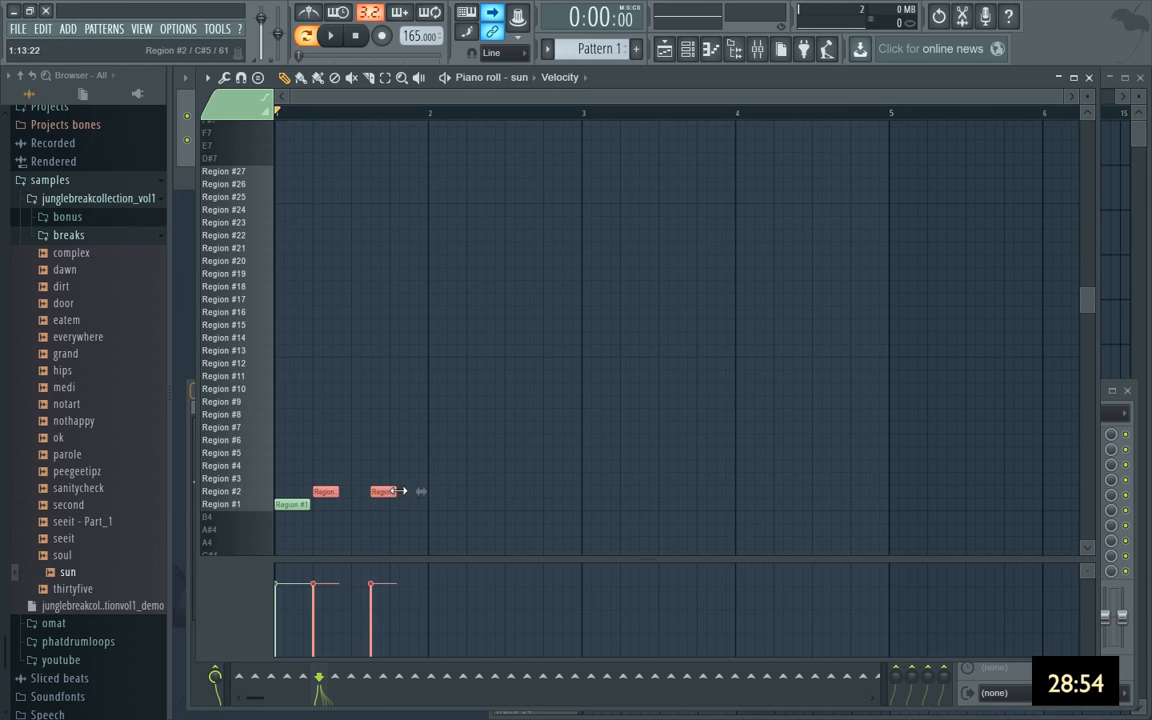
pyautogui.click(360, 483)
pyautogui.click(355, 466)
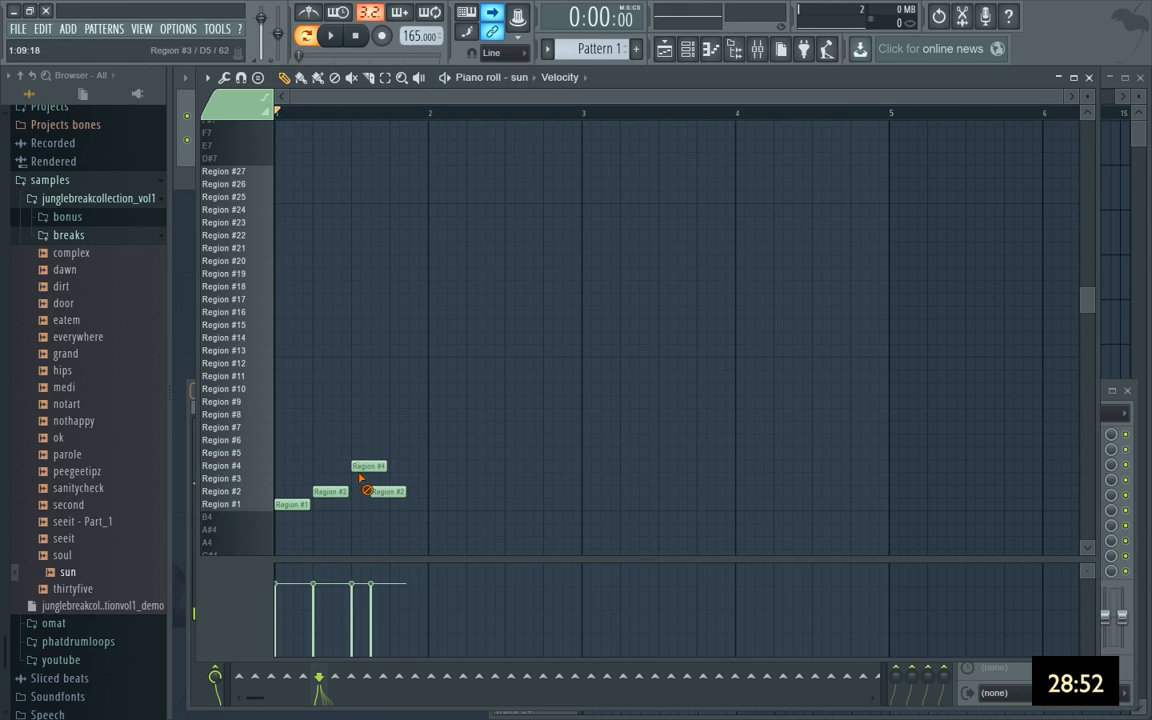
pyautogui.click(357, 457)
pyautogui.rightClick(357, 457)
pyautogui.click(363, 481)
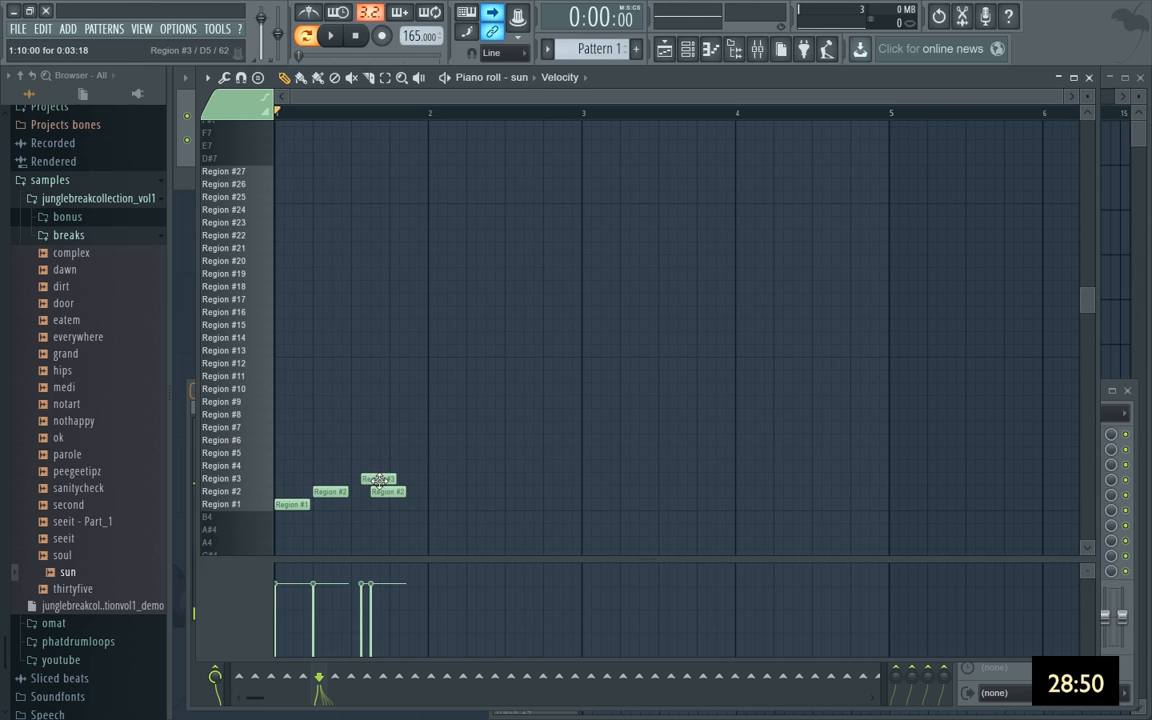
pyautogui.moveTo(387, 481); pyautogui.dragTo(379, 481)
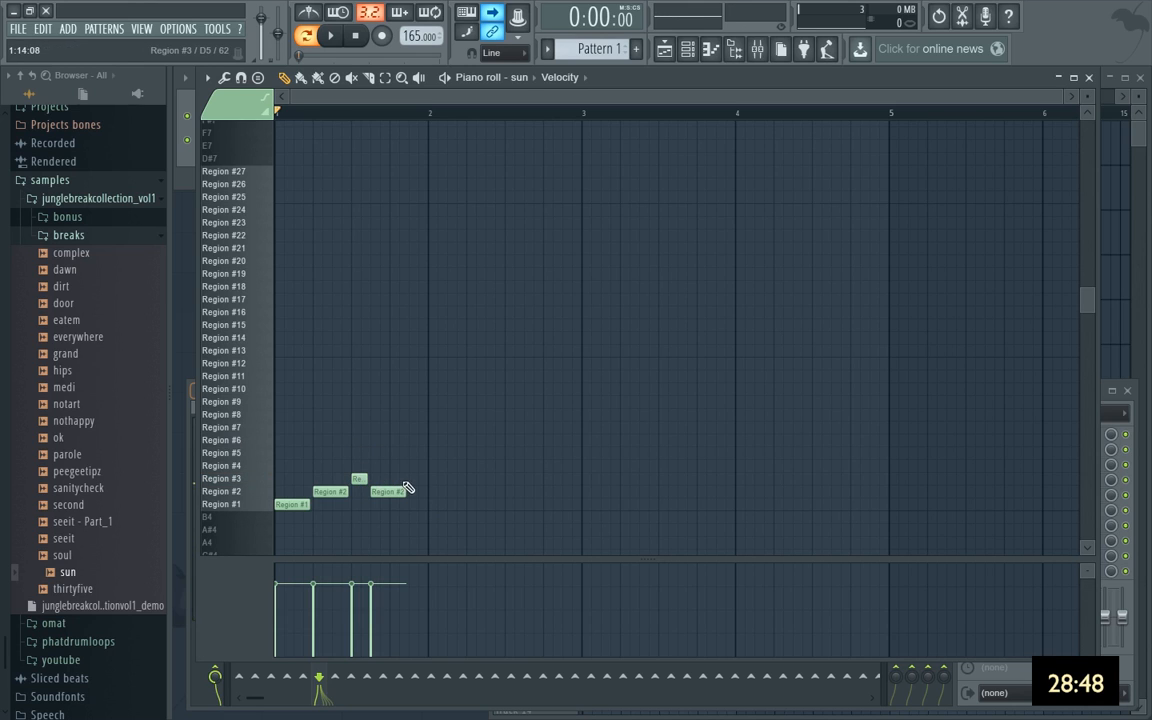
pyautogui.press('space')
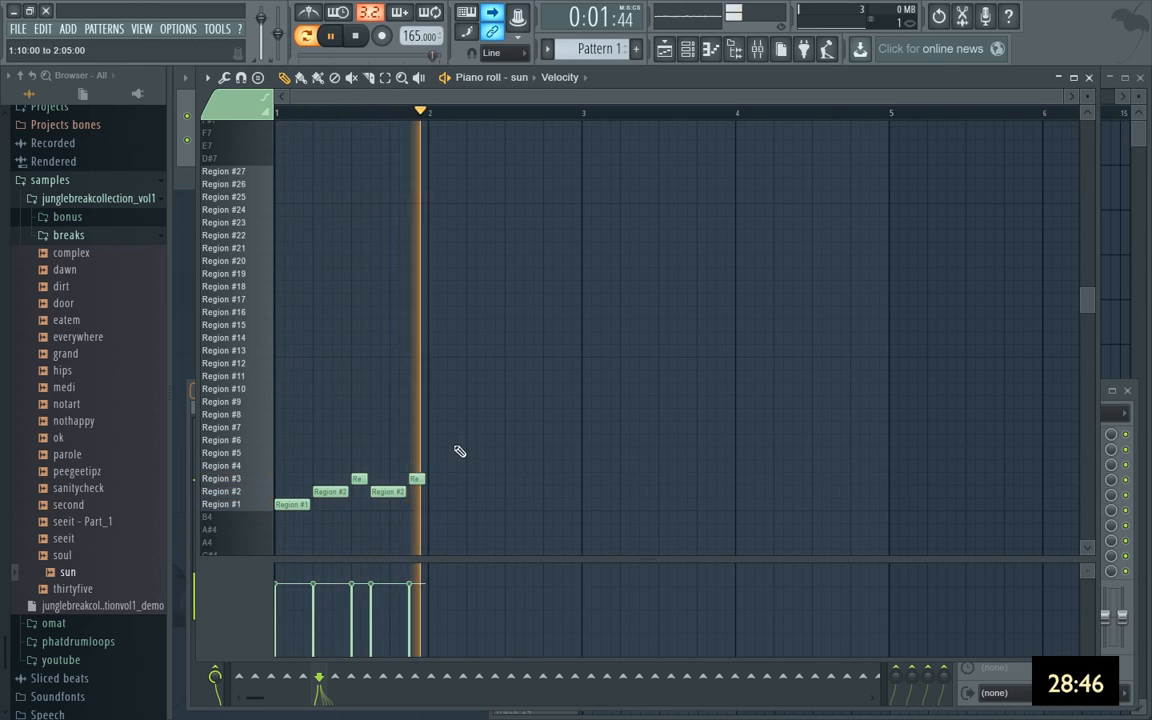
pyautogui.rightClick(359, 480)
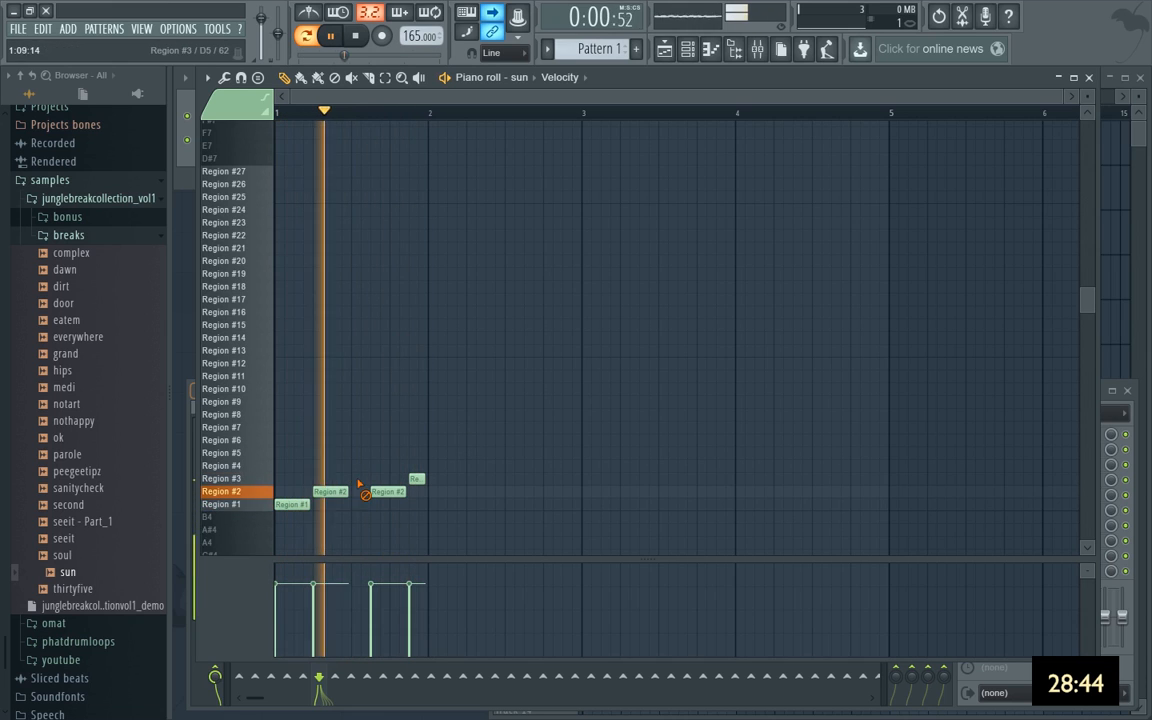
pyautogui.rightClick(416, 480)
pyautogui.press('space')
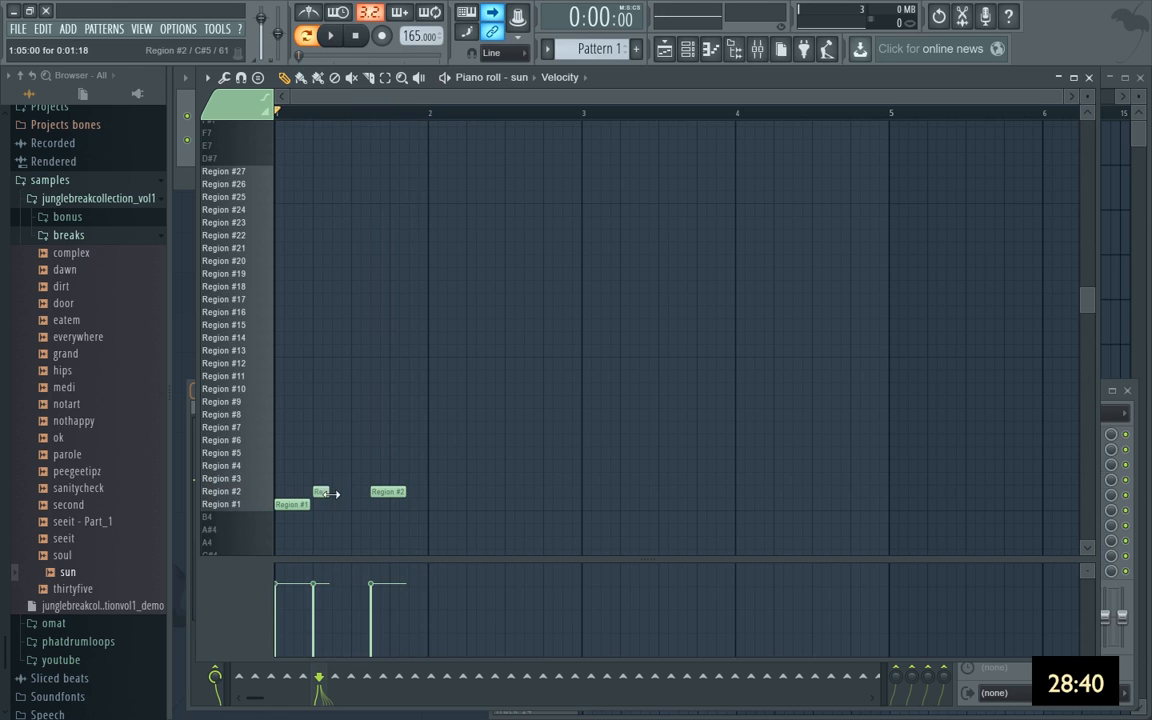
# Shorten both Region #2 notes in bar 1, follow them with Region #3 notes on steps 7 and 13, and audition the loop.
pyautogui.click(342, 479)
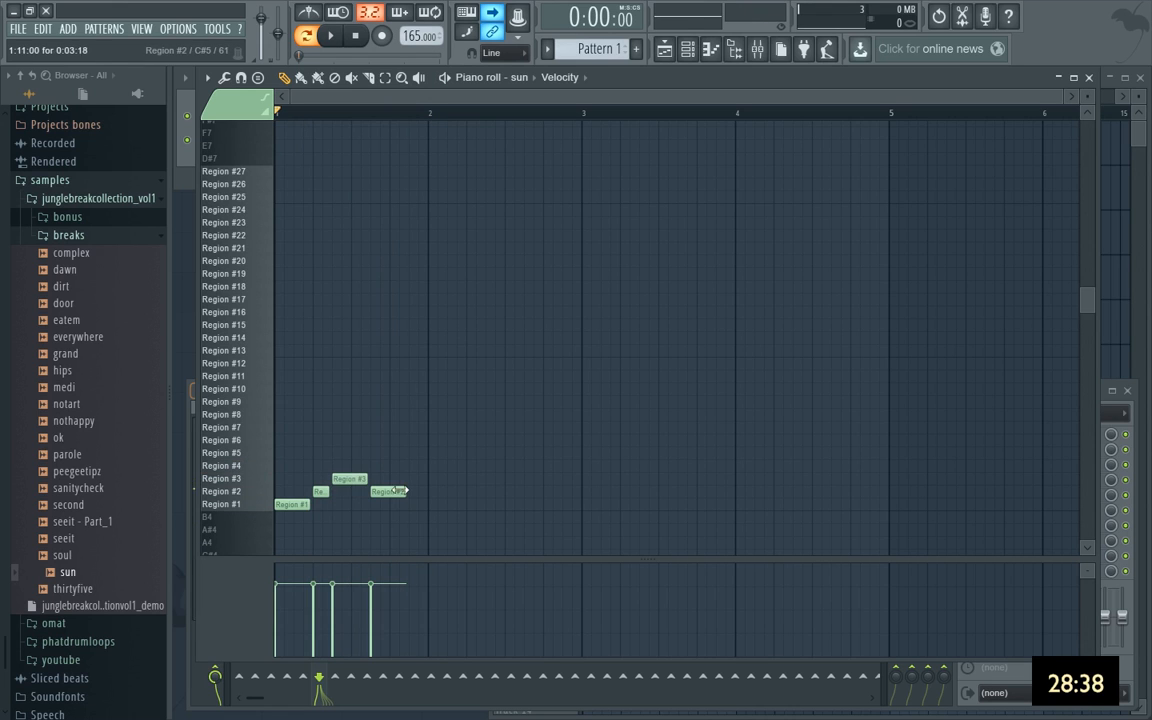
pyautogui.press('space')
pyautogui.moveTo(410, 493); pyautogui.dragTo(387, 491)
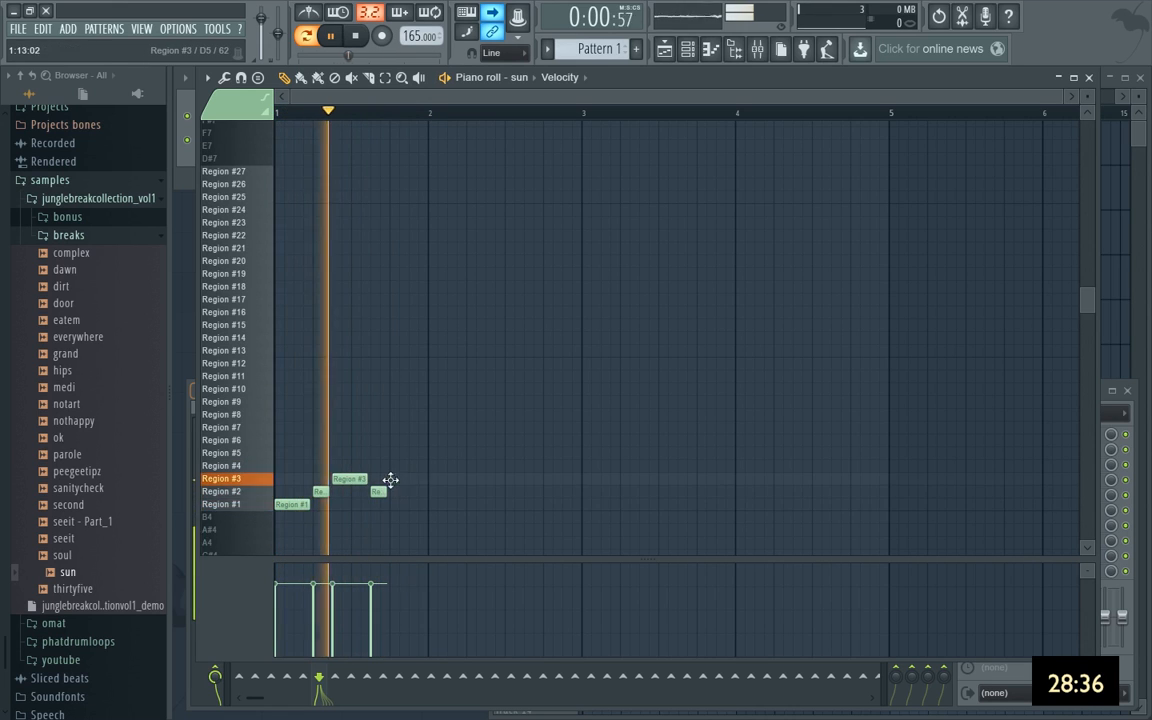
pyautogui.click(390, 479)
pyautogui.press('space')
pyautogui.press('space')
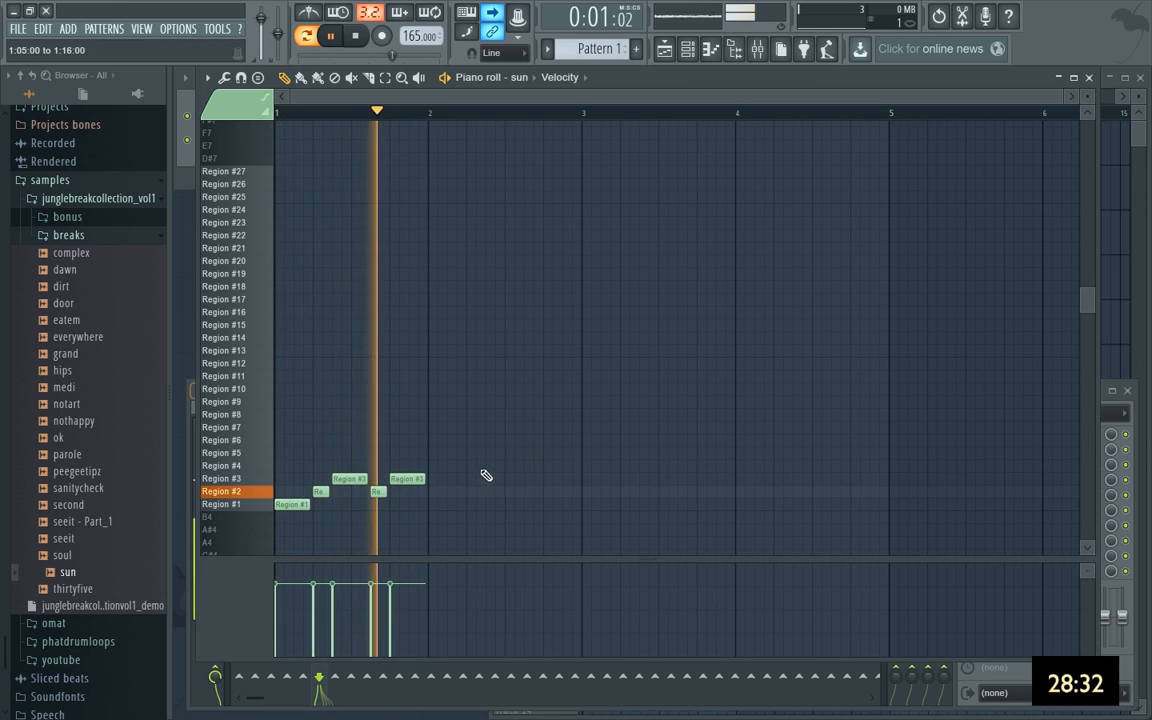
# Duplicate all of bar 1's notes into bar 2 and clear the selection.
pyautogui.moveTo(525, 397)
pyautogui.mouseDown()
pyautogui.moveTo(494, 427)
pyautogui.moveTo(288, 516)
pyautogui.mouseUp()
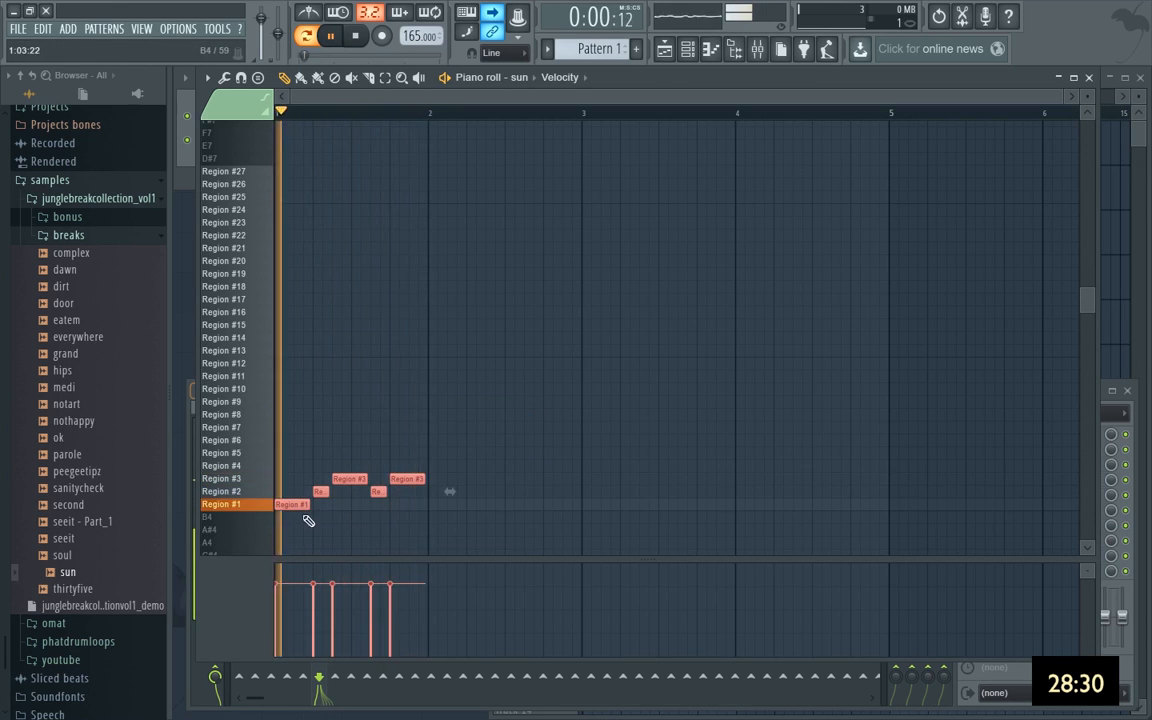
pyautogui.hotkey('ctrl', 'b')
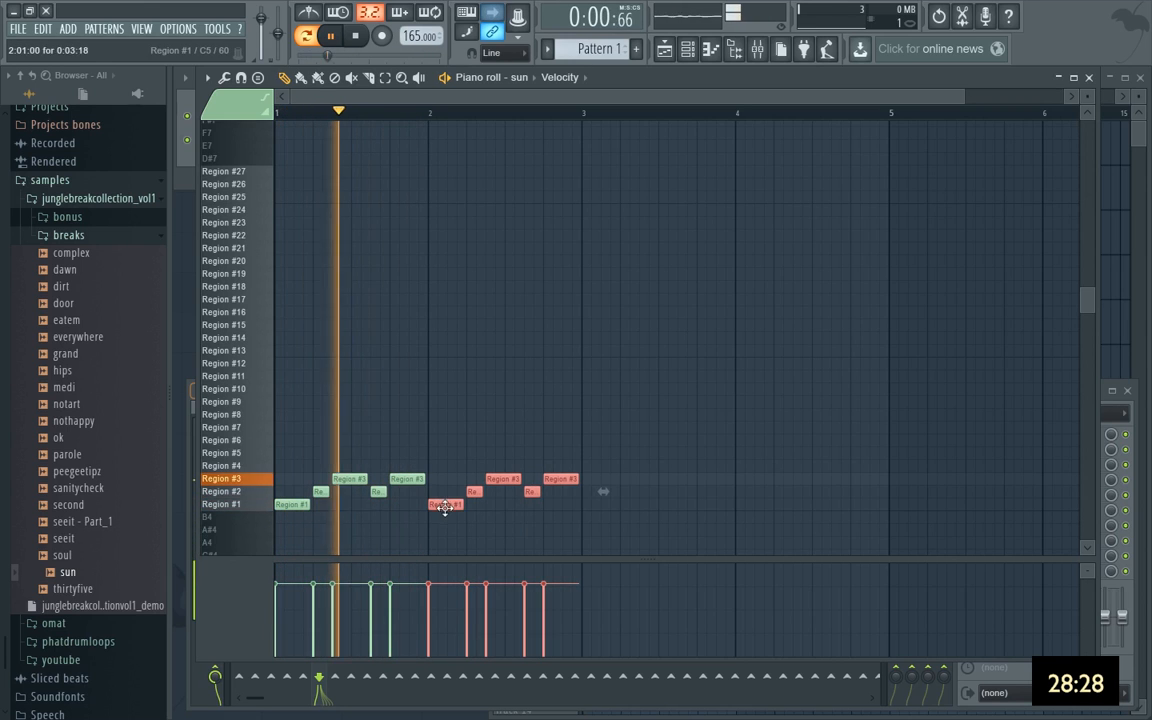
pyautogui.keyDown('ctrl'); pyautogui.click(455, 531); pyautogui.keyUp('ctrl')
pyautogui.moveTo(460, 506); pyautogui.dragTo(441, 506)
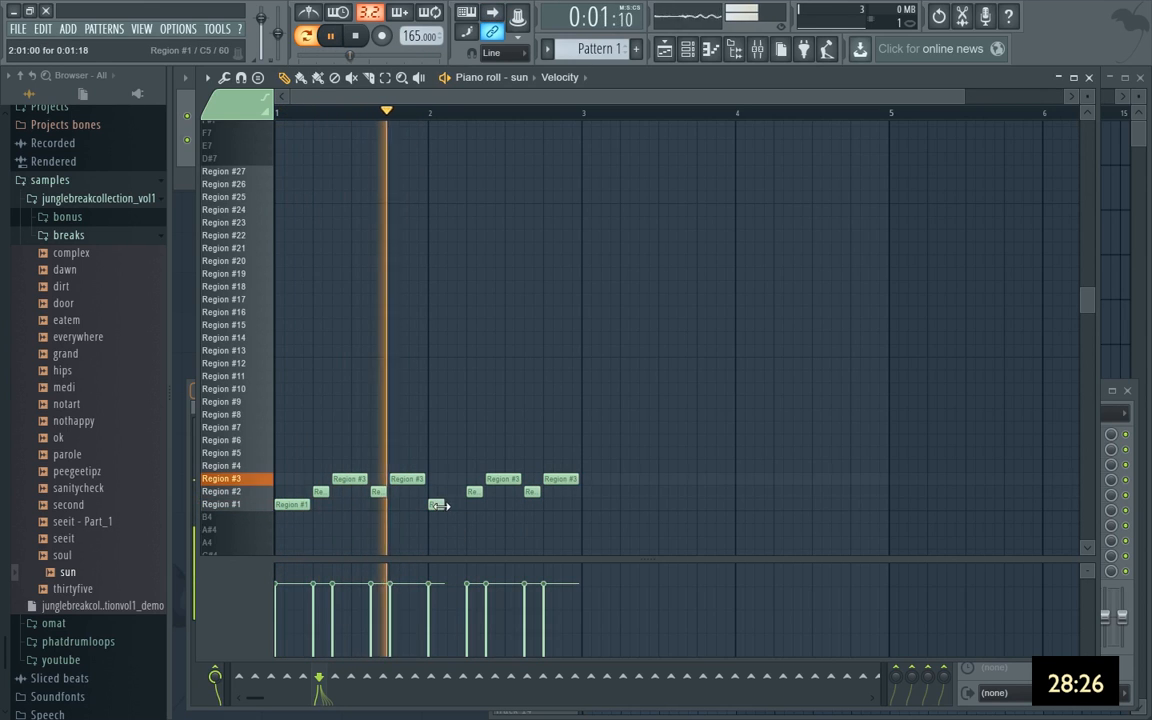
pyautogui.press('space')
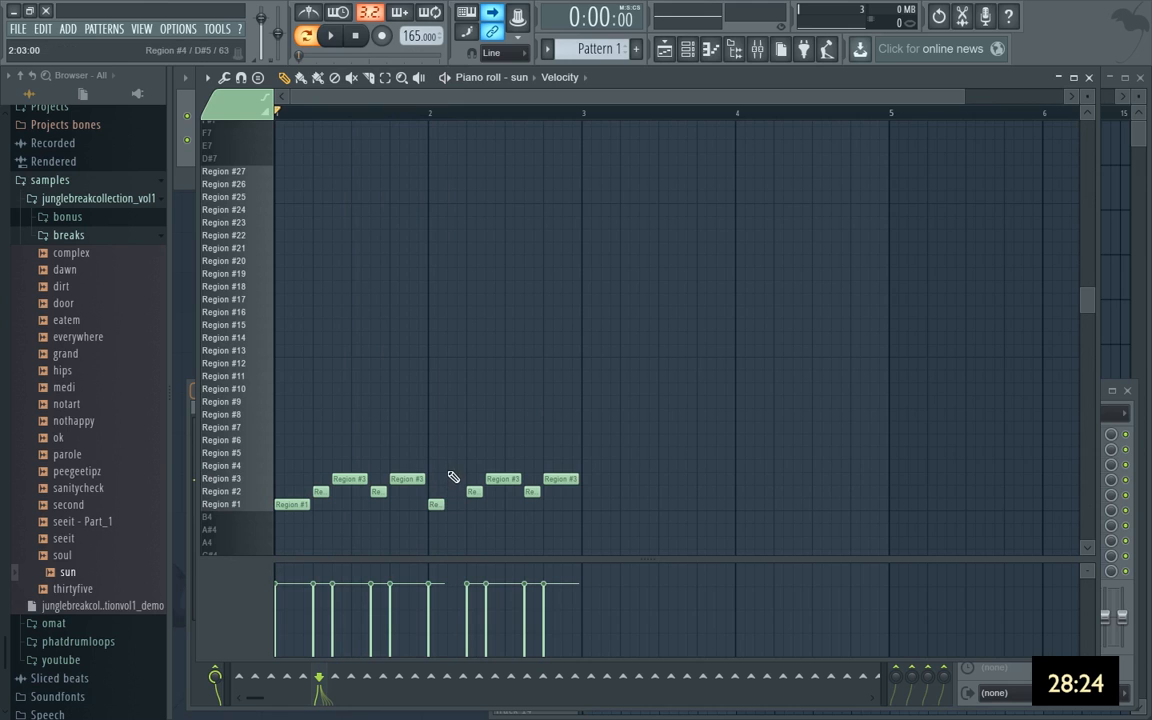
pyautogui.press('space')
pyautogui.moveTo(443, 505); pyautogui.dragTo(462, 505)
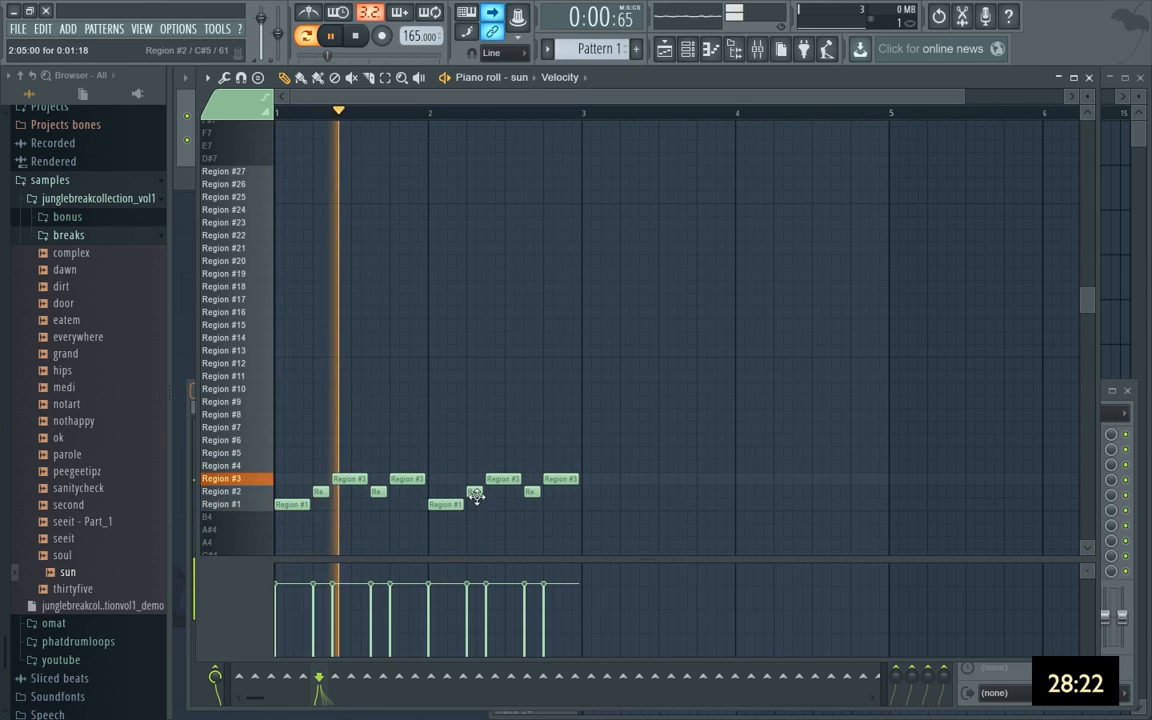
# Replace bar 2's Region #2 and Region #3 notes on steps 5 and 7 with a shortened Region #8 note on step 5.
pyautogui.rightClick(475, 492)
pyautogui.rightClick(506, 480)
pyautogui.click(466, 386)
pyautogui.press('space')
pyautogui.rightClick(481, 390)
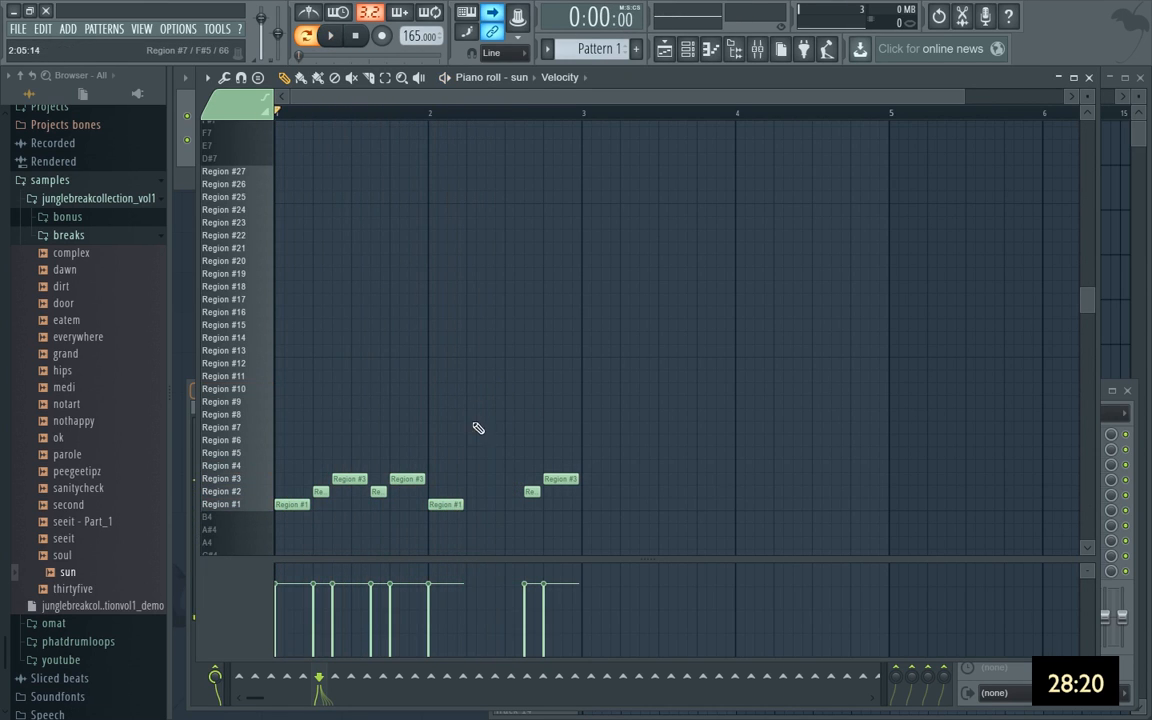
pyautogui.click(473, 427)
pyautogui.rightClick(487, 430)
pyautogui.click(468, 412)
pyautogui.press('space')
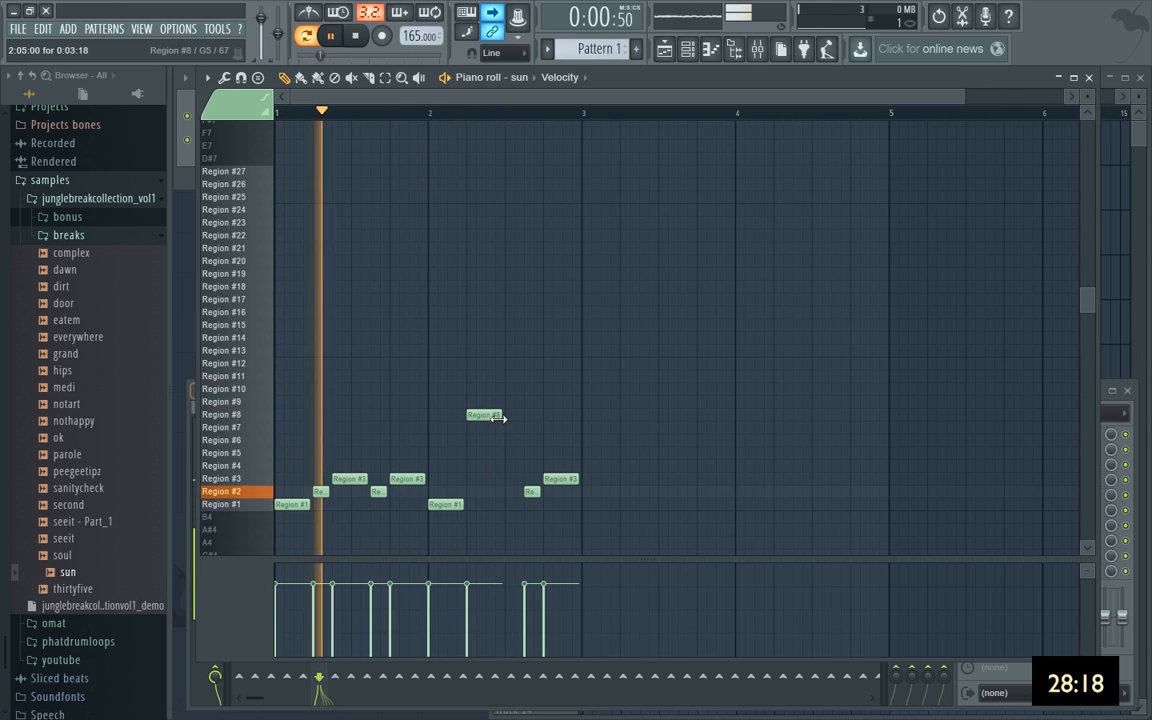
pyautogui.moveTo(498, 415); pyautogui.dragTo(480, 415)
pyautogui.press('space')
pyautogui.click(493, 504)
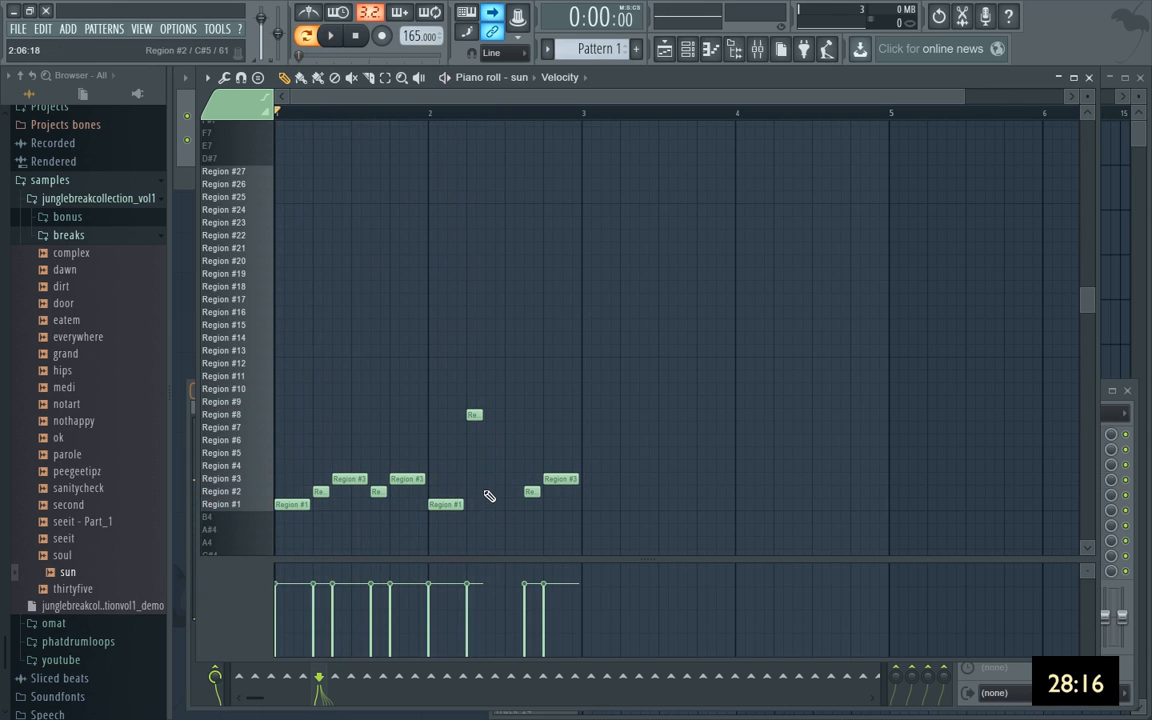
# Replace bar 2's last Region #2 and Region #3 notes with Region #1 on step 7 and a six-step Region #8 note on step 9.
pyautogui.press('space')
pyautogui.click(511, 415)
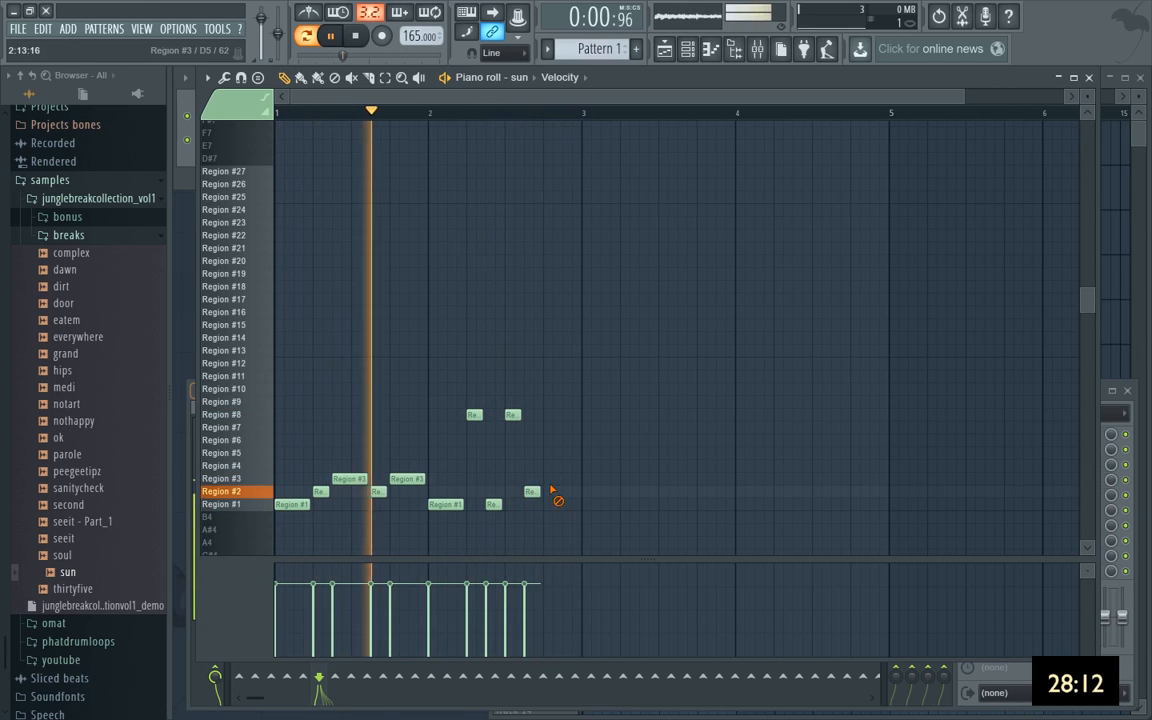
pyautogui.rightClick(553, 481)
pyautogui.moveTo(520, 415); pyautogui.dragTo(556, 418)
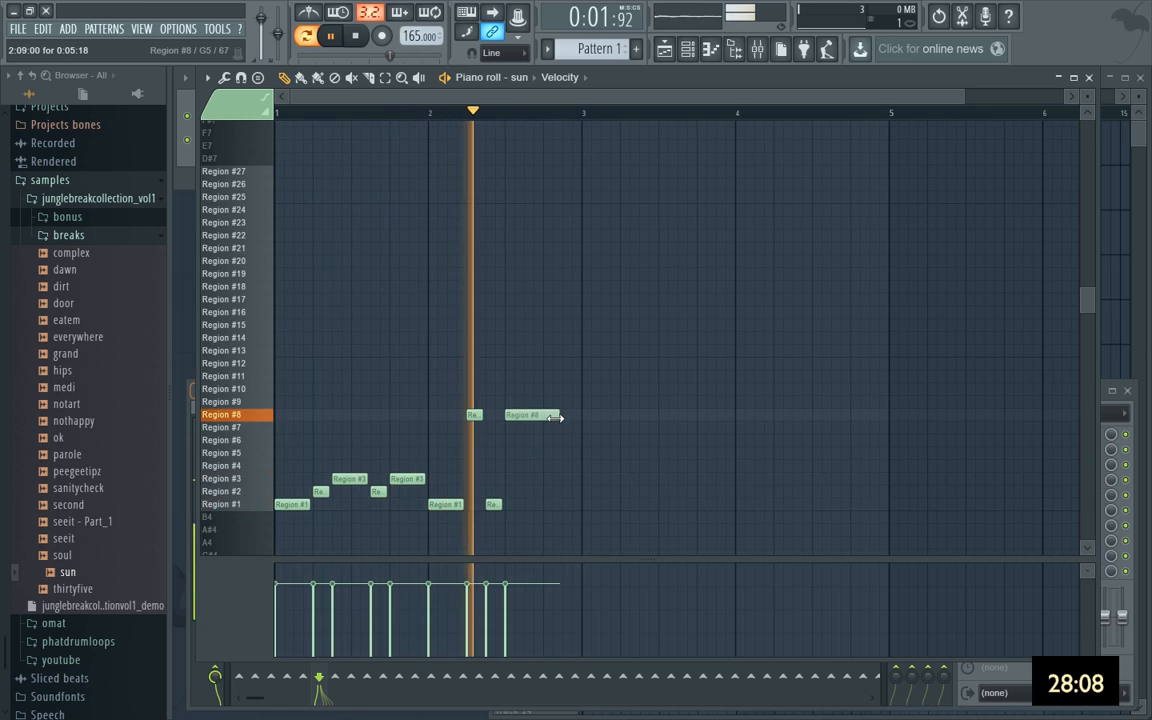
# Add a two-step Region #1 note on step 15 of bar 2 and audition the loop.
pyautogui.click(568, 504)
pyautogui.moveTo(615, 504); pyautogui.dragTo(580, 504)
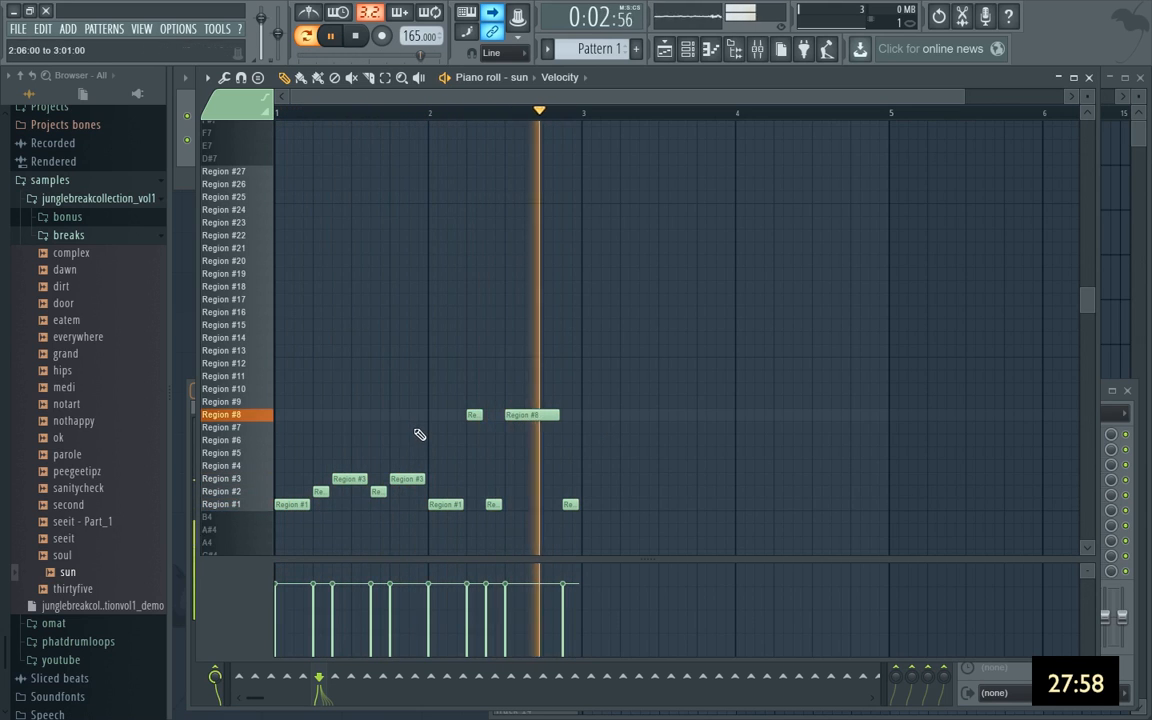
pyautogui.press('space')
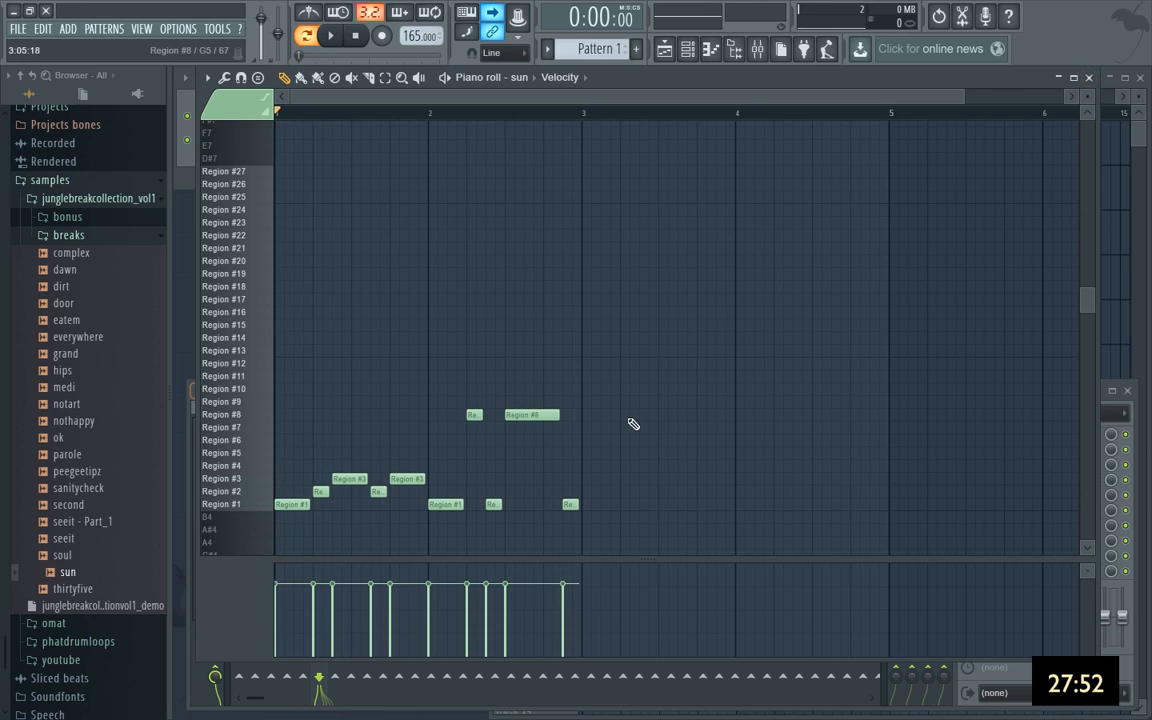
# Clear all notes and start bar 1 with a four-step Region #1 note and a six-step Region #2 note on step 5.
pyautogui.hotkey('ctrl', 'a')
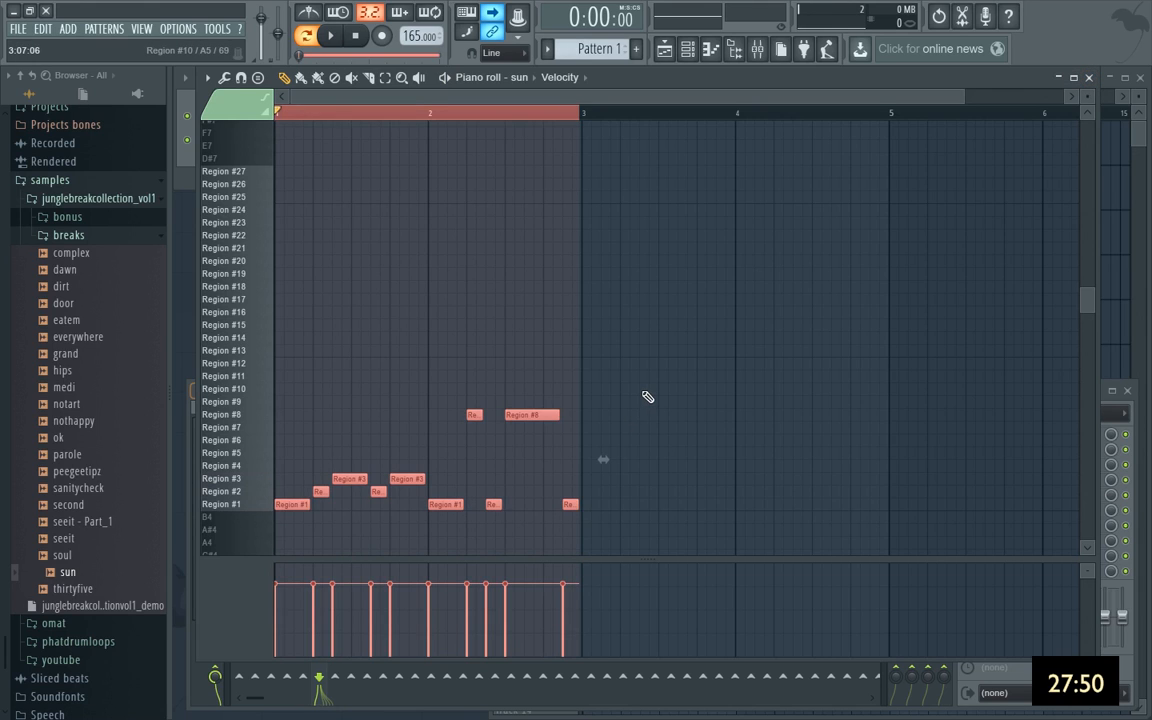
pyautogui.press('Delete')
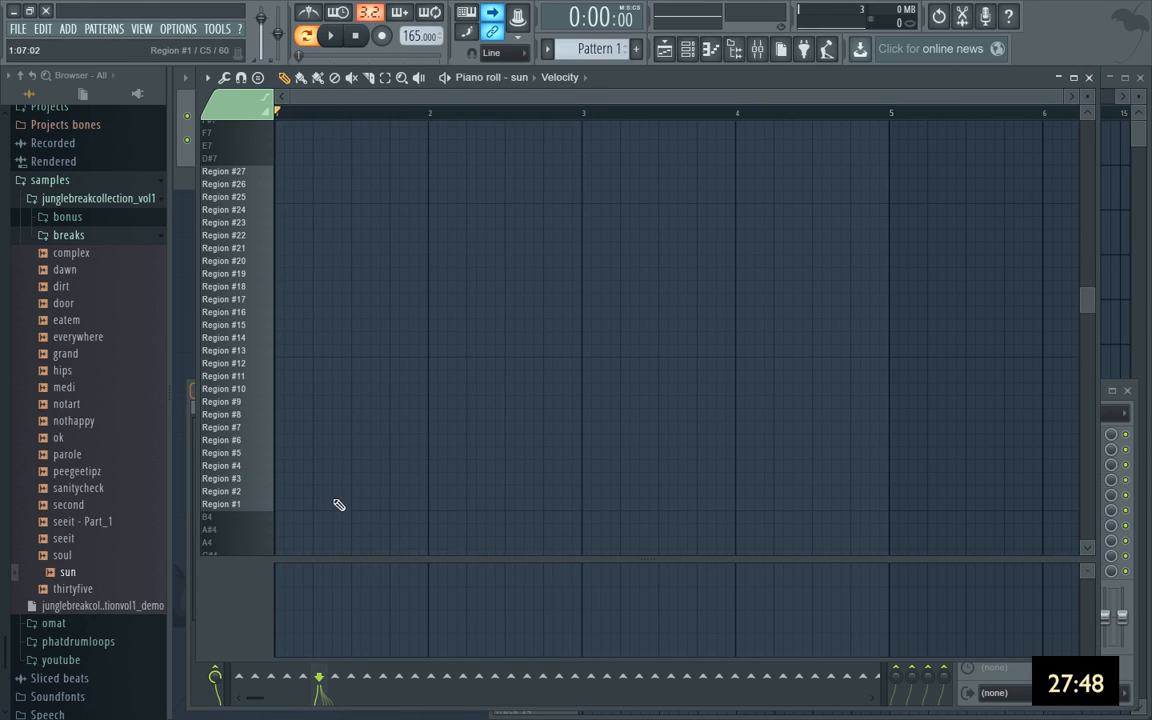
pyautogui.click(282, 505)
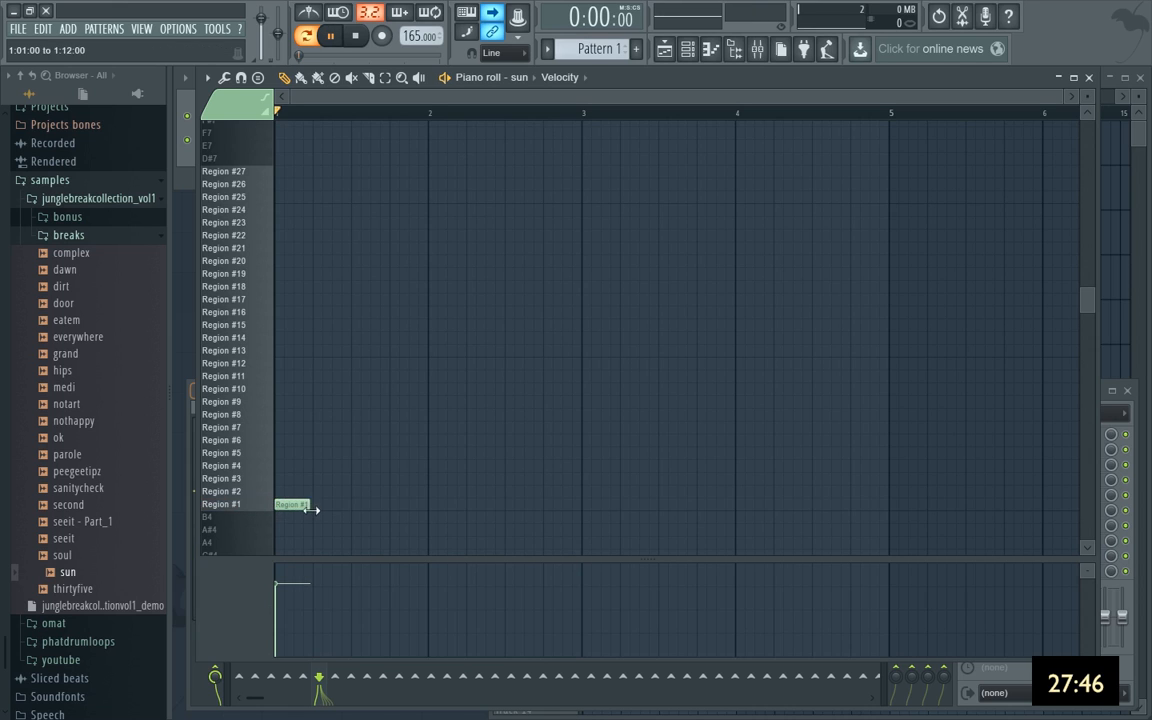
pyautogui.press('space')
pyautogui.click(316, 482)
pyautogui.rightClick(316, 481)
pyautogui.click(315, 493)
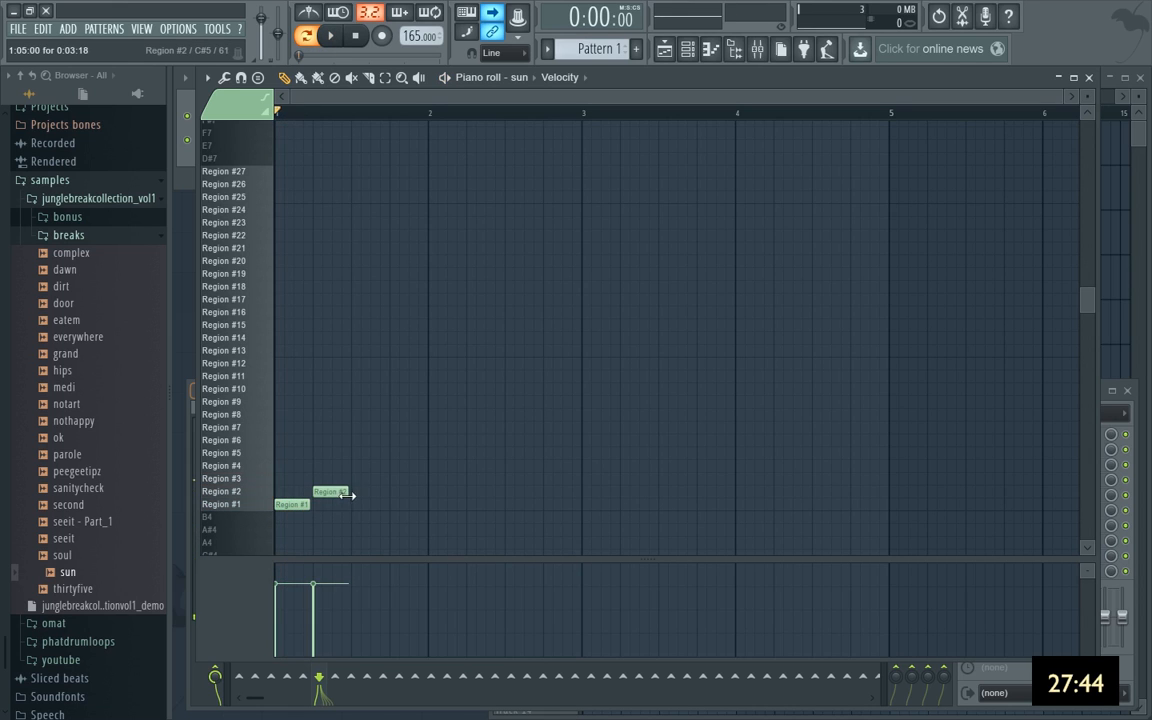
pyautogui.scroll(4, 347, 494)
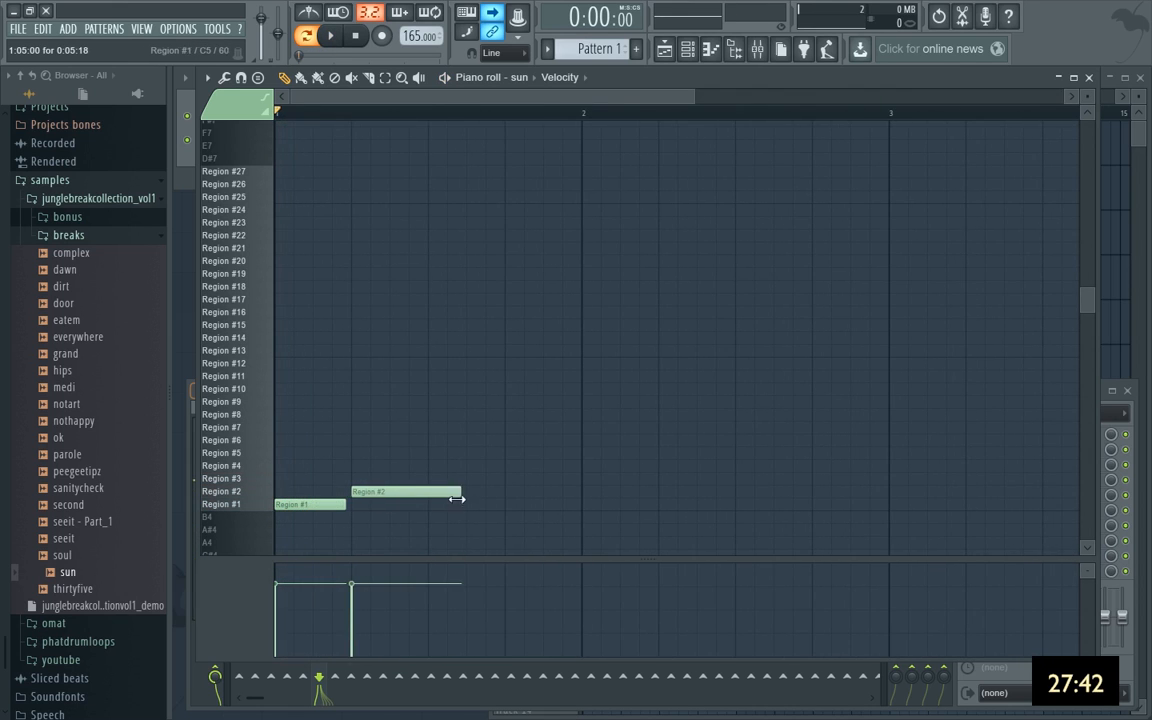
# Add a six-step Region #1 note on step 11 of bar 1 and a four-step Region #1 note at bar 2's start.
pyautogui.press('space')
pyautogui.click(466, 505)
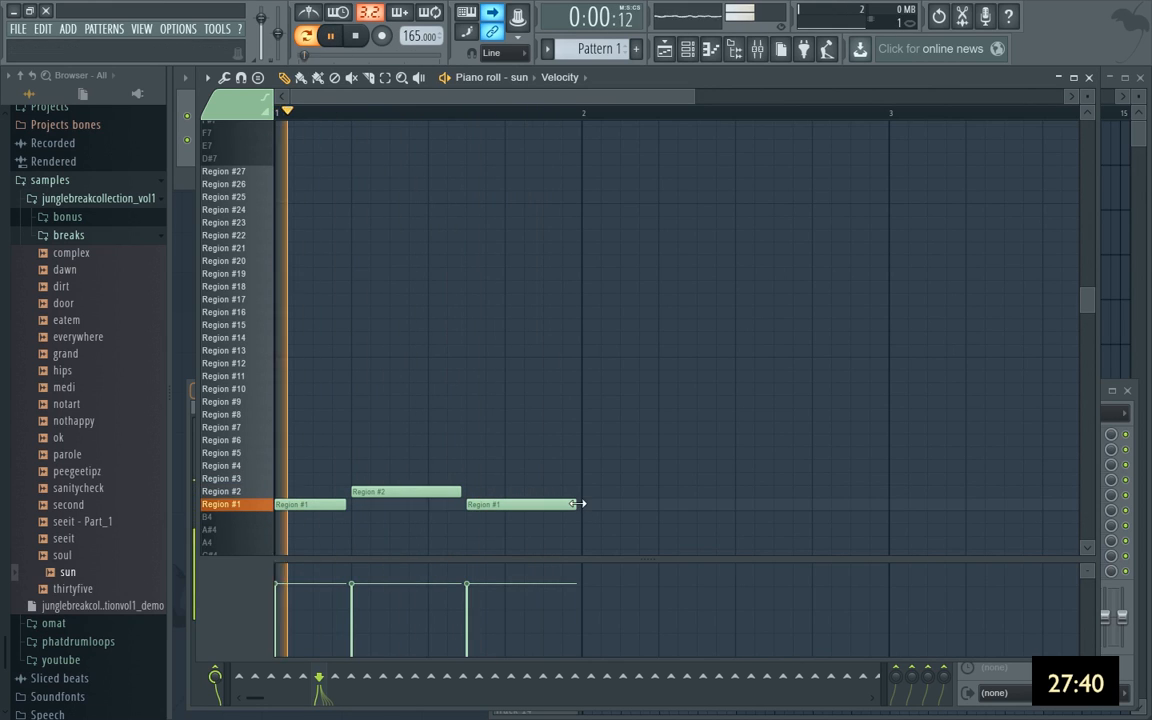
pyautogui.click(589, 506)
pyautogui.press('space')
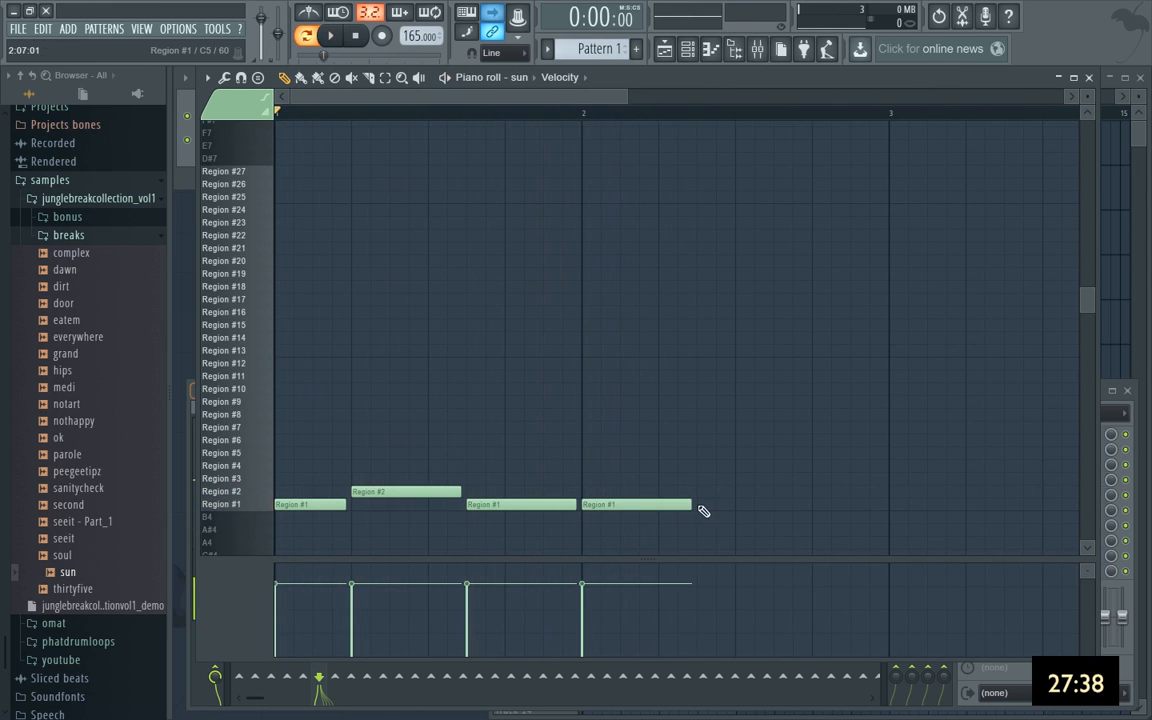
pyautogui.press('space')
pyautogui.click(703, 507)
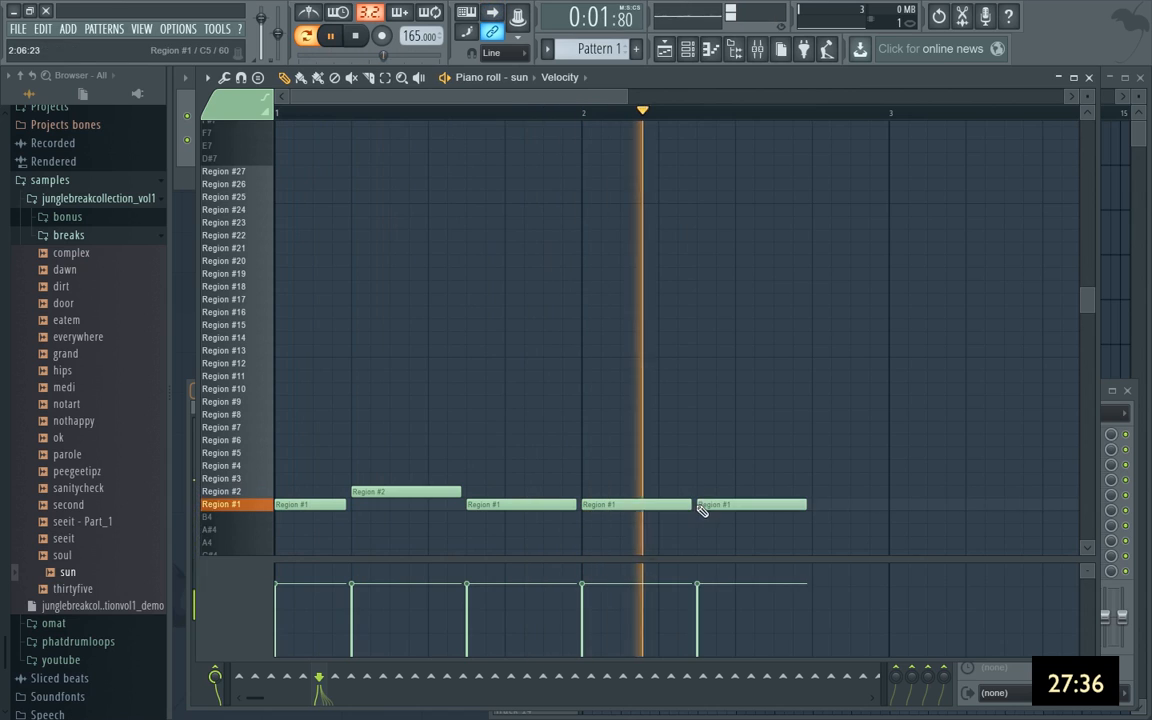
pyautogui.rightClick(703, 507)
pyautogui.moveTo(692, 506); pyautogui.dragTo(655, 506)
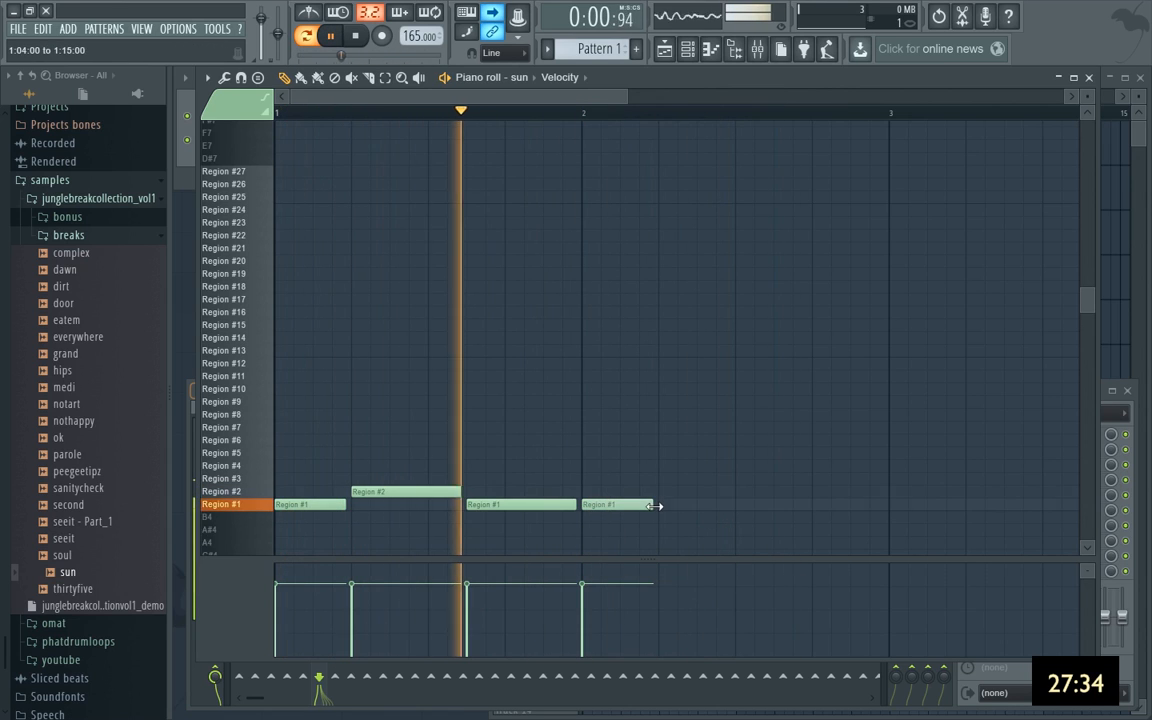
# Add a six-step Region #15 note on step 5 of bar 2 and a four-step Region #1 note on step 11.
pyautogui.click(672, 326)
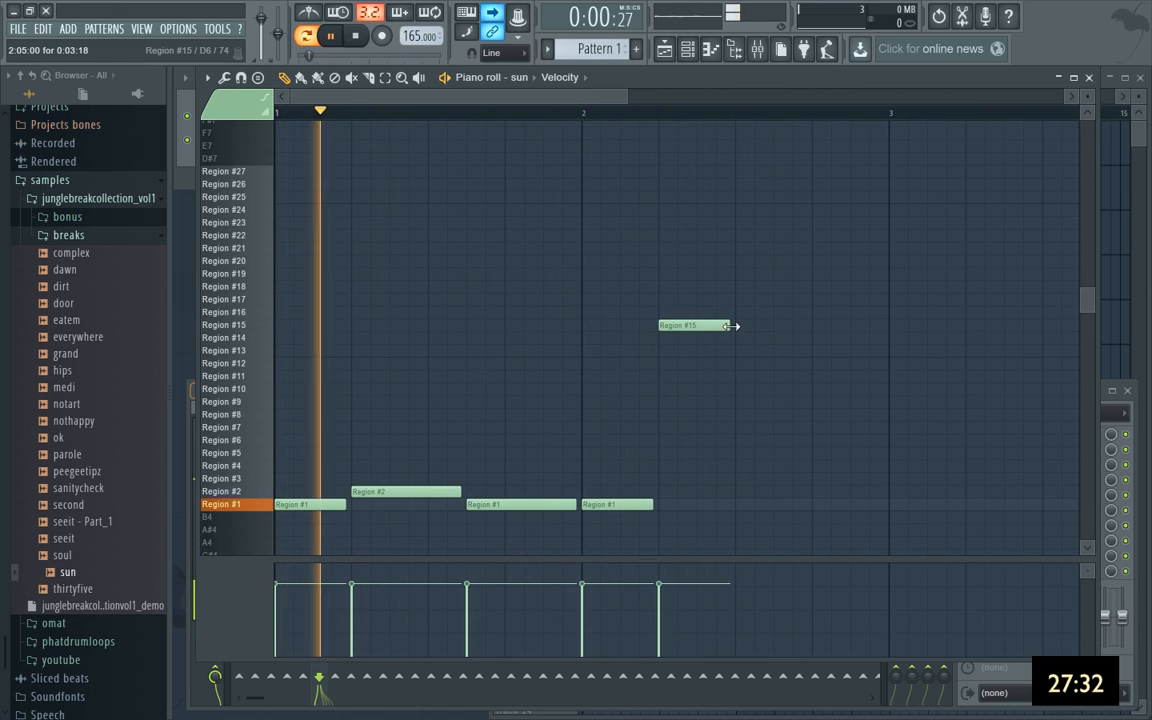
pyautogui.moveTo(732, 326); pyautogui.dragTo(766, 327)
pyautogui.click(779, 507)
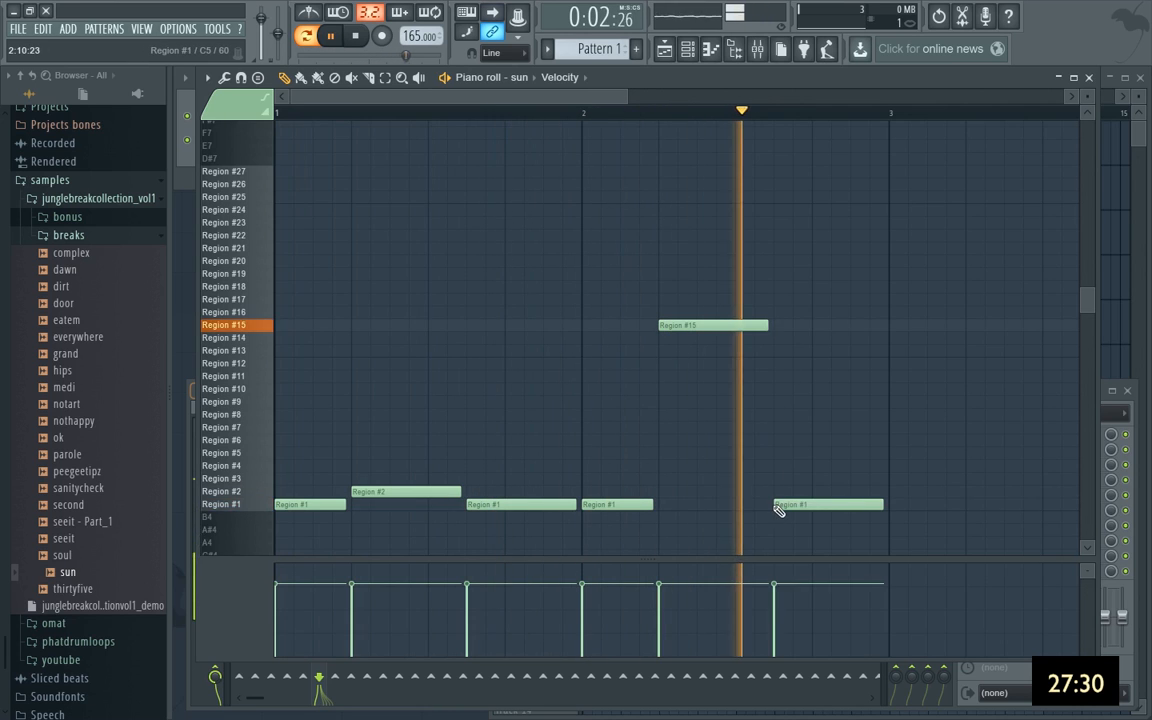
pyautogui.moveTo(881, 506); pyautogui.dragTo(846, 506)
# Finish bar 2 with a two-step Region #15 note on step 15 and stop the playback.
pyautogui.click(855, 325)
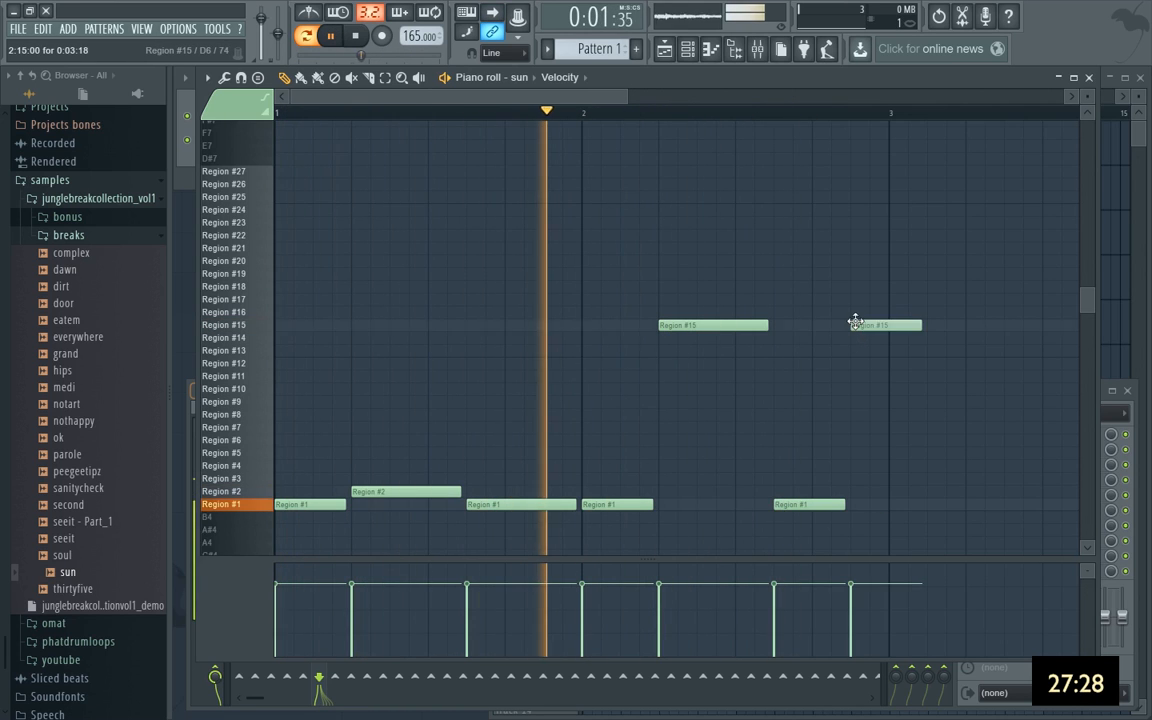
pyautogui.moveTo(919, 326); pyautogui.dragTo(870, 326)
pyautogui.scroll(-5, 835, 350)
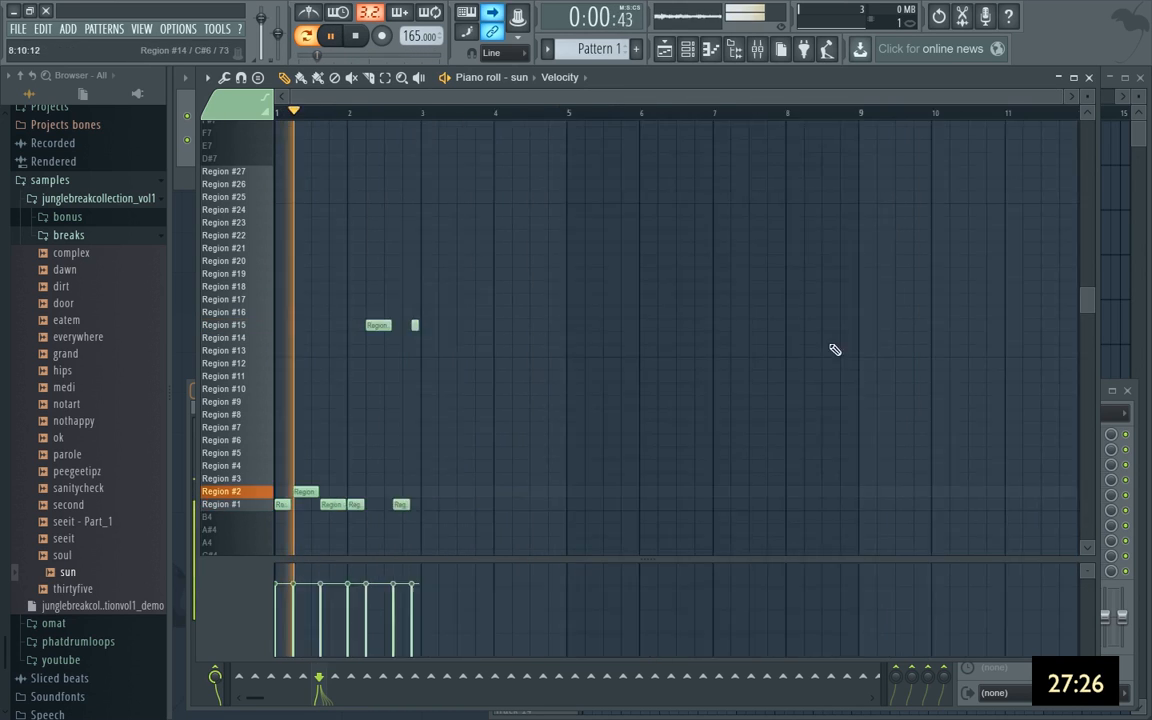
pyautogui.scroll(5, 700, 350)
pyautogui.press('space')
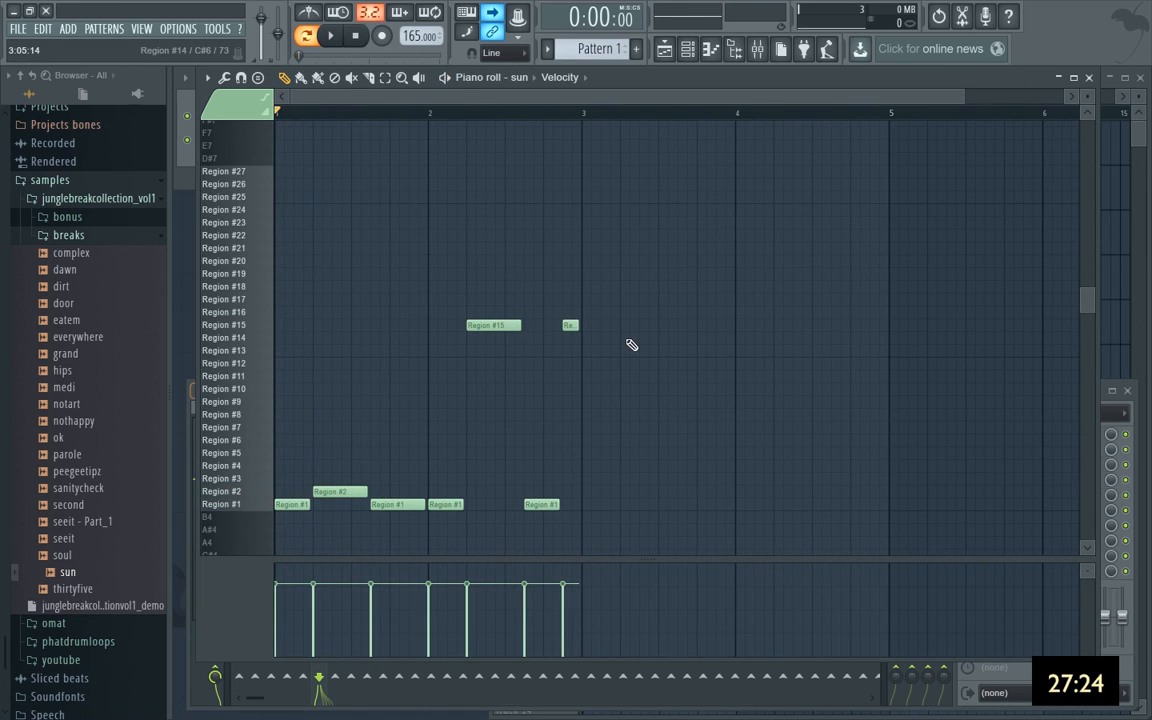
# Duplicate the two-bar pattern into bars 3 and 4 and clear the selection.
pyautogui.moveTo(656, 232); pyautogui.dragTo(256, 555)
pyautogui.moveTo(299, 501); pyautogui.dragTo(586, 499)
pyautogui.click(617, 220)
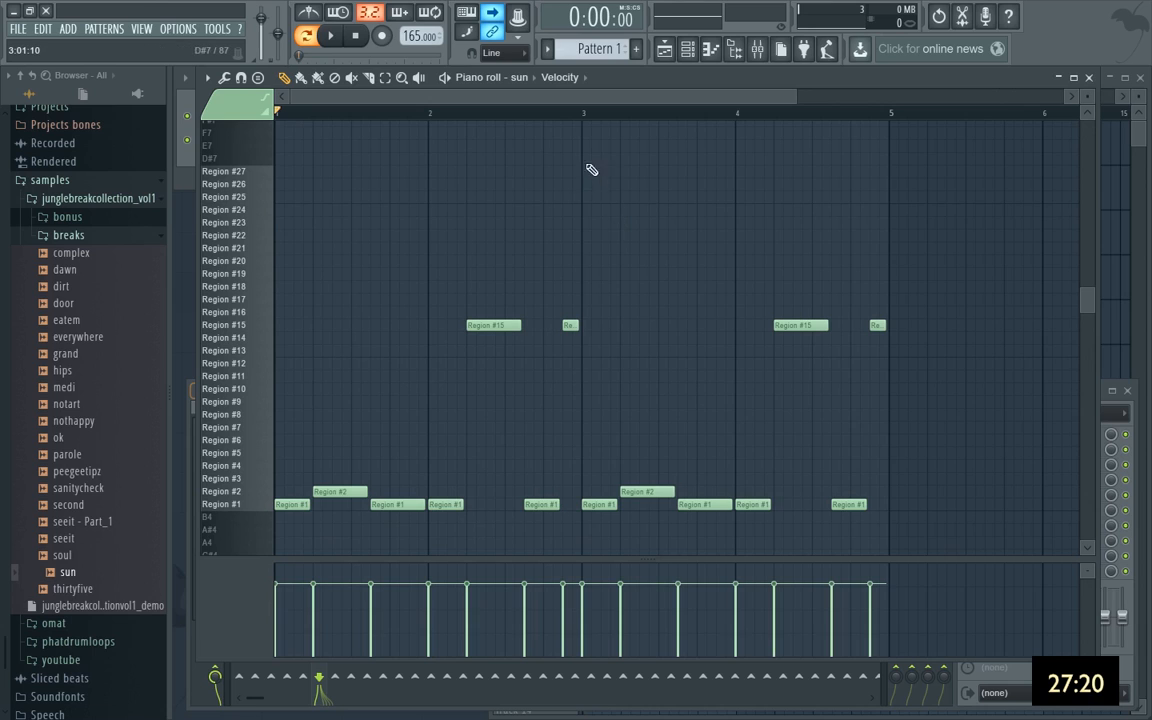
# Playing from bar 3, shorten its Region #1 note on step 11 to four steps and delete the Region #1 note starting bar 4.
pyautogui.click(585, 113)
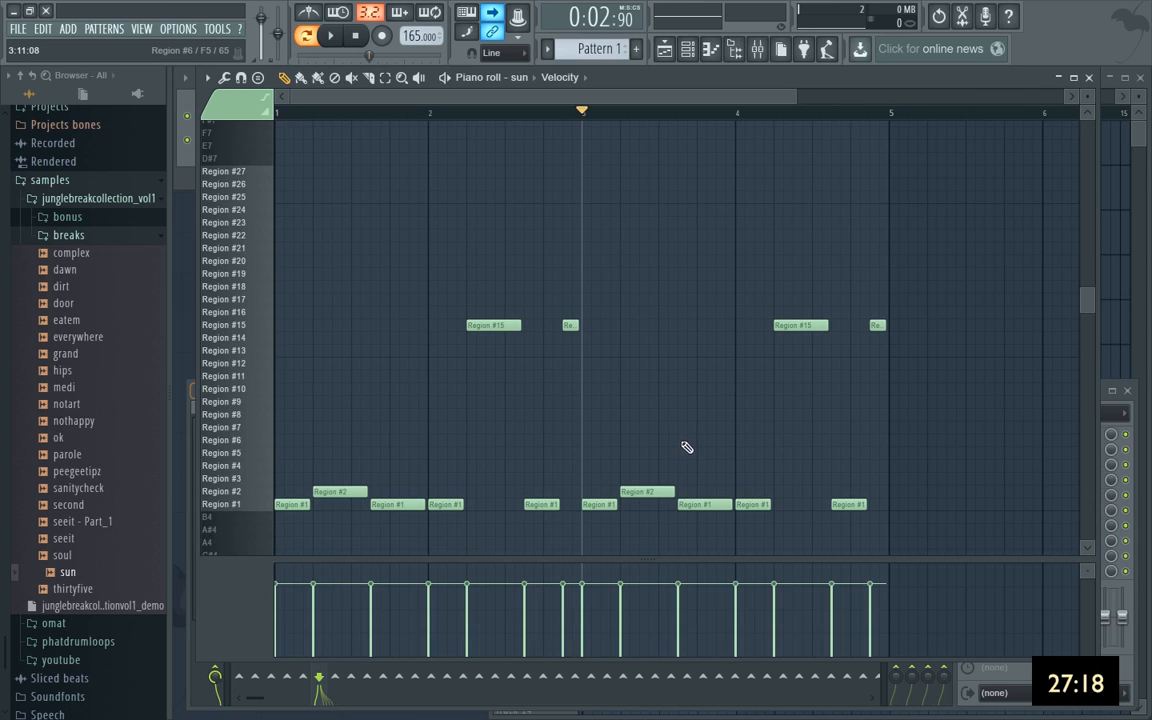
pyautogui.press('space')
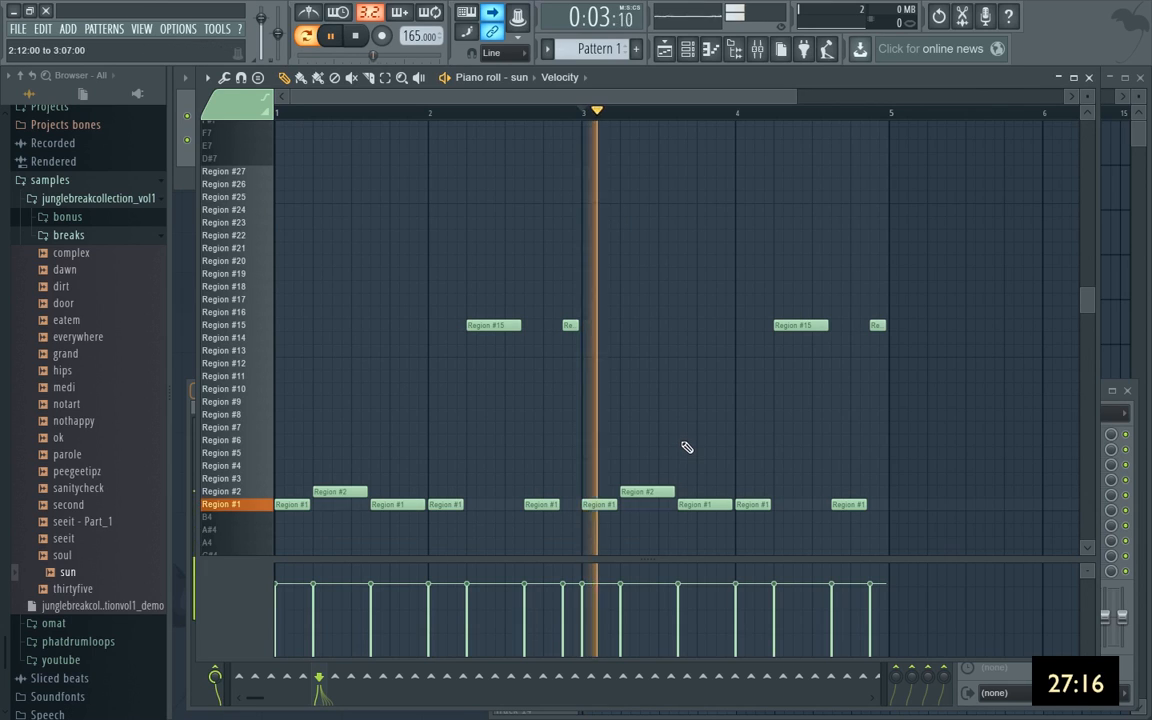
pyautogui.press('space')
pyautogui.press('space')
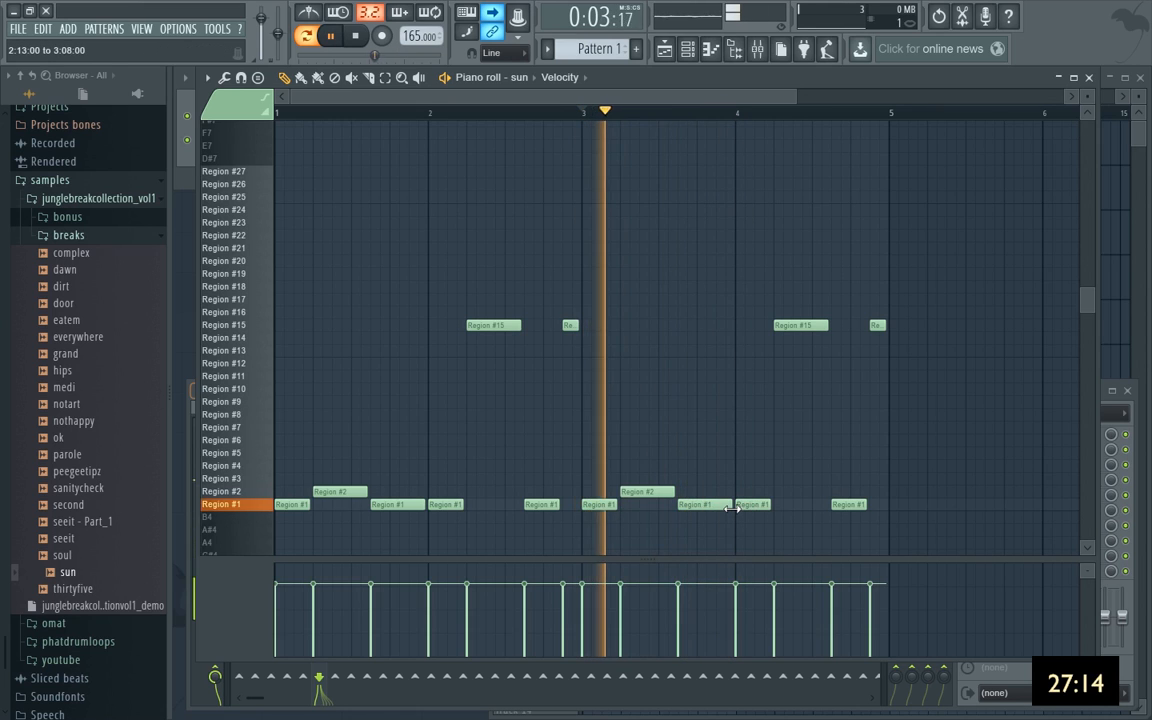
pyautogui.press('space')
pyautogui.rightClick(750, 504)
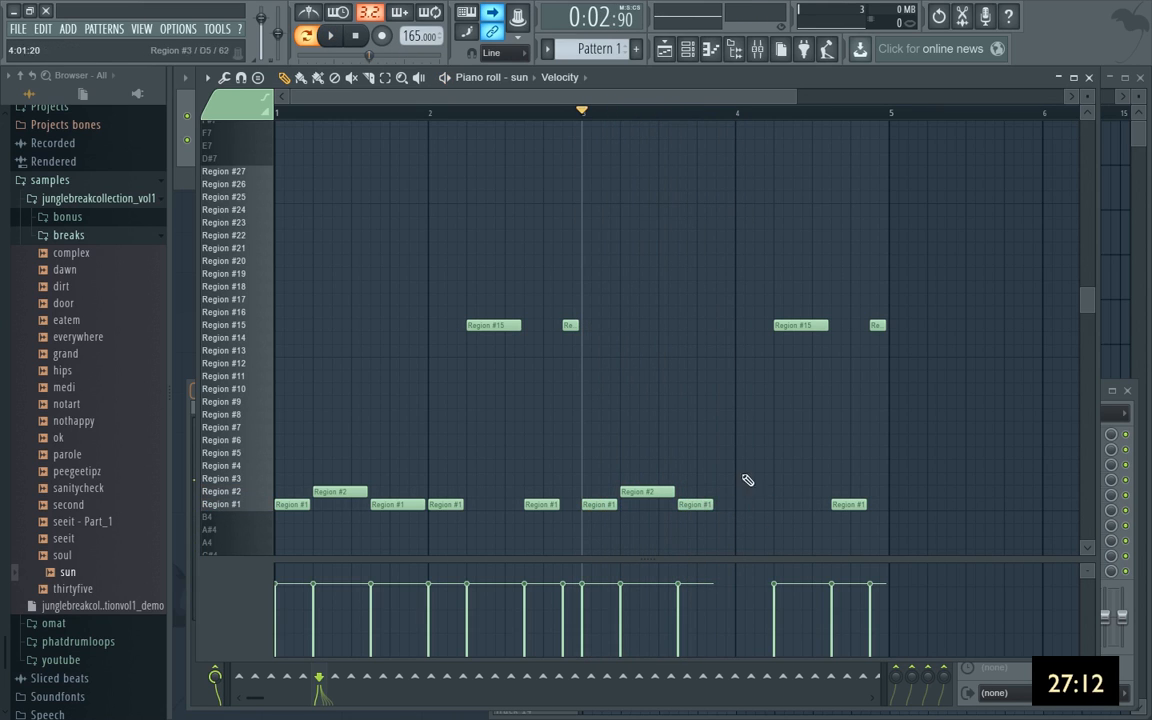
# Add a six-step Region #15 note on step 15 of bar 3 and audition from bar 3.
pyautogui.click(716, 325)
pyautogui.press('space')
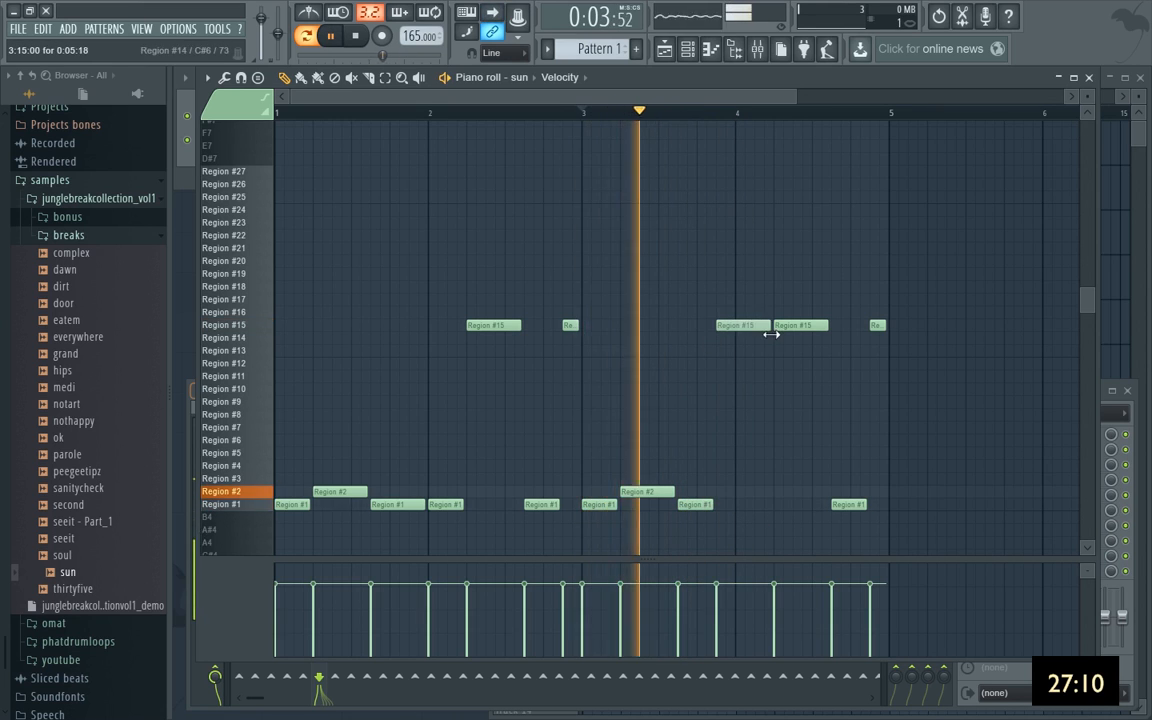
pyautogui.press('space')
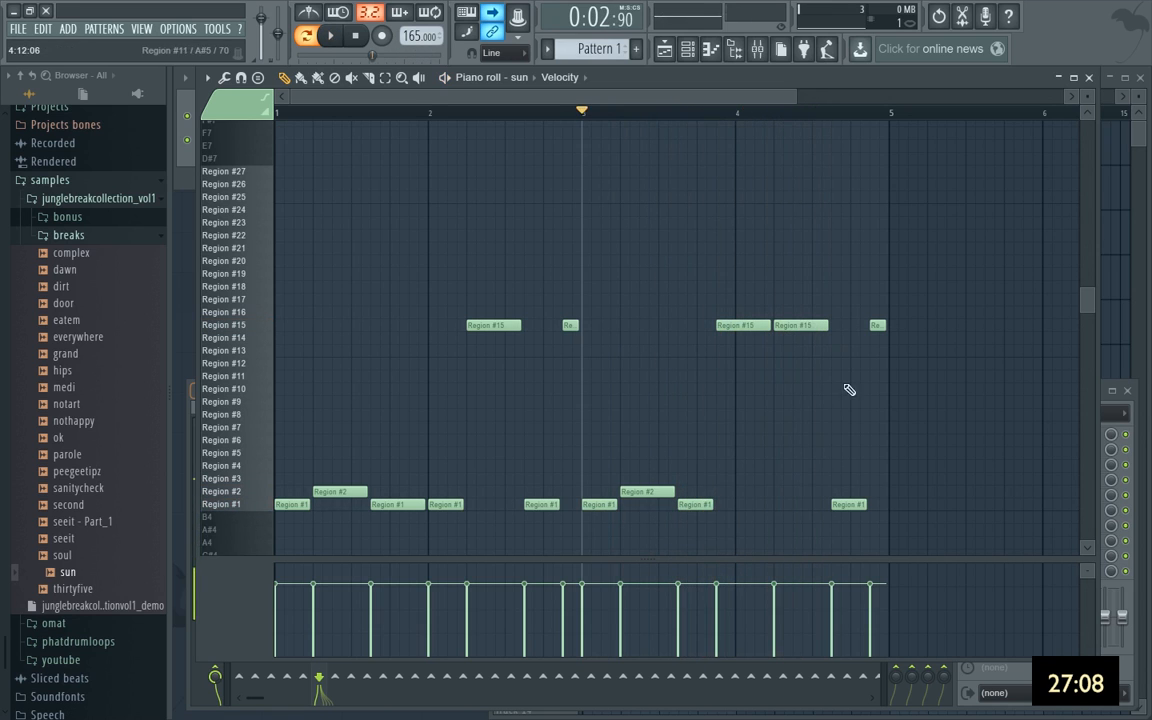
# In bar 4, shorten the step 11 Region #1 note to two steps and replace the last Region #15 note with a one-step Region #19 on step 13.
pyautogui.press('space')
pyautogui.moveTo(859, 507); pyautogui.dragTo(846, 505)
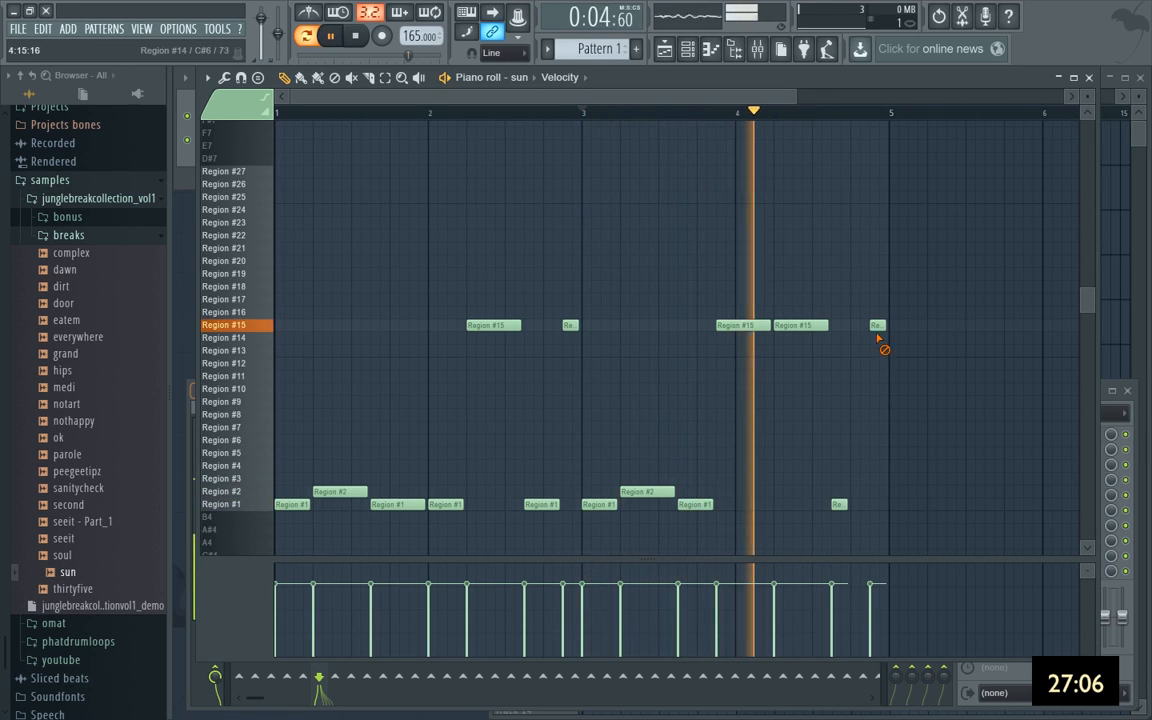
pyautogui.rightClick(877, 326)
pyautogui.click(854, 276)
pyautogui.press('space')
pyautogui.press('space')
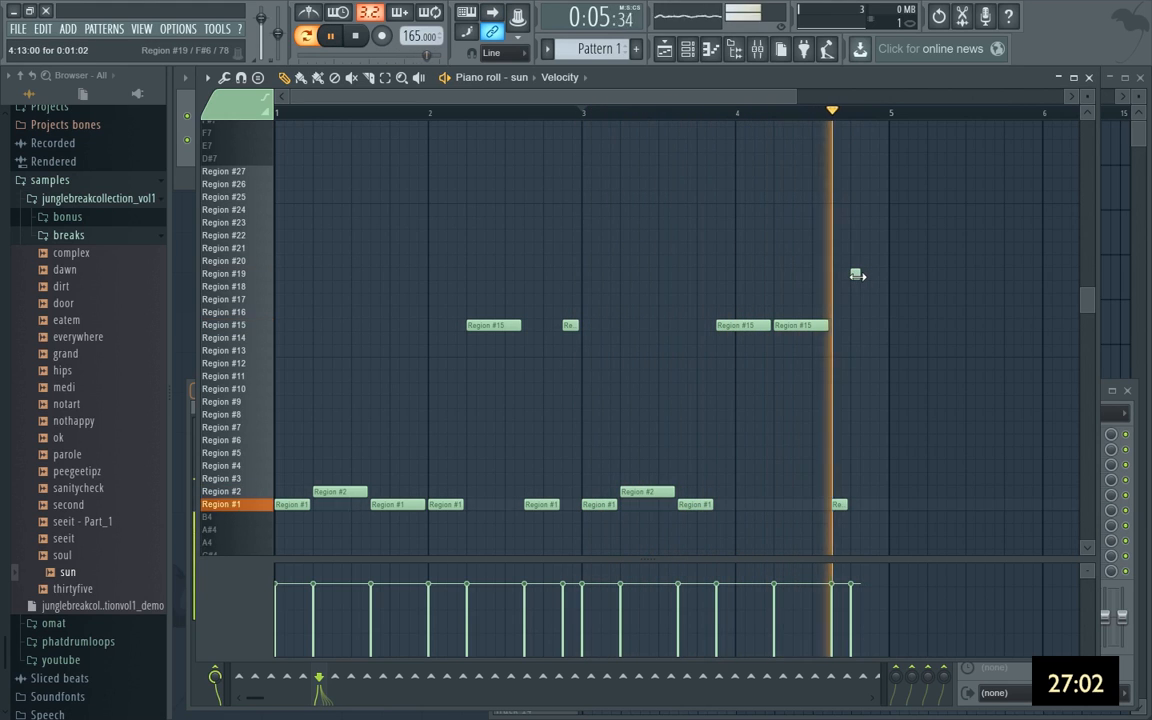
# In the sun channel's Slicex, enable the volume envelope and shape it to drop to 59% at 0:074 and hold that level to its last point.
pyautogui.click(1089, 77)
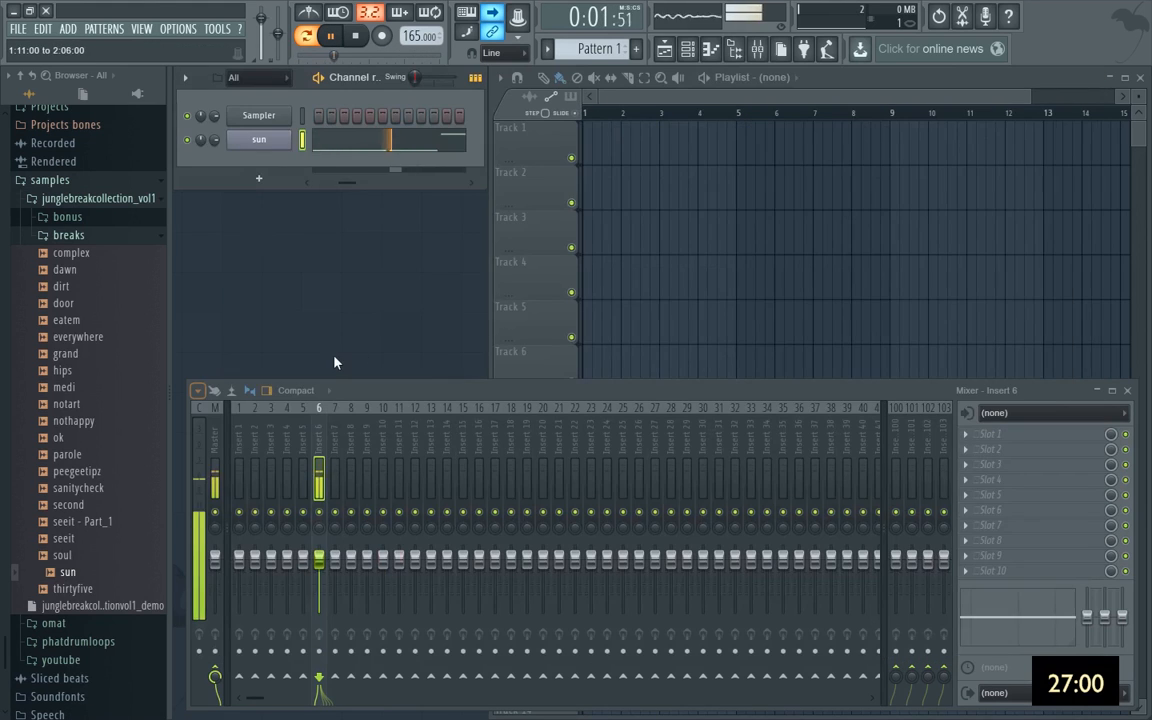
pyautogui.click(264, 145)
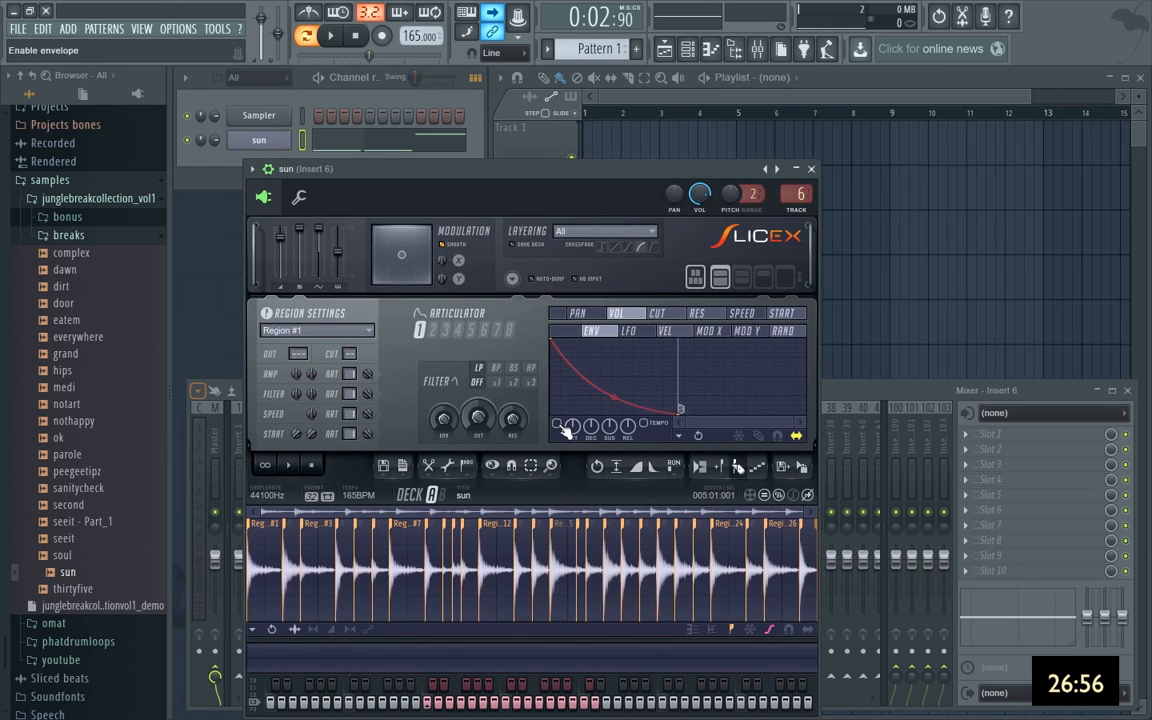
pyautogui.rightClick(566, 366)
pyautogui.moveTo(566, 366); pyautogui.dragTo(572, 371)
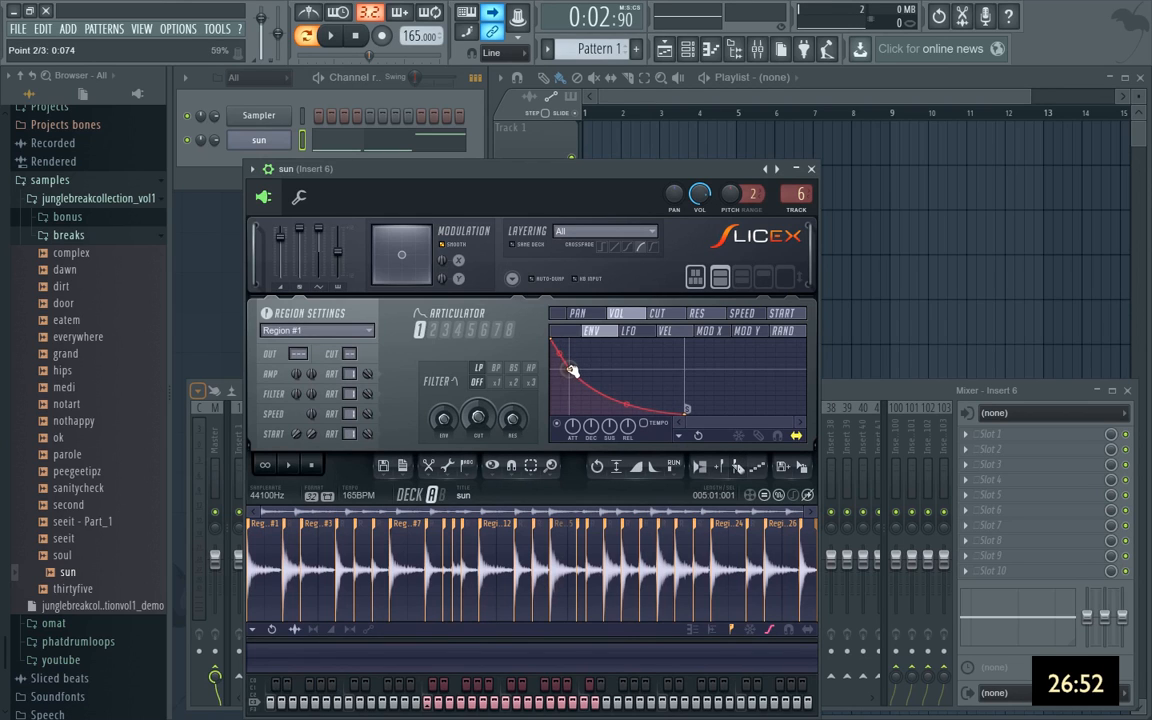
pyautogui.moveTo(688, 413); pyautogui.dragTo(675, 371)
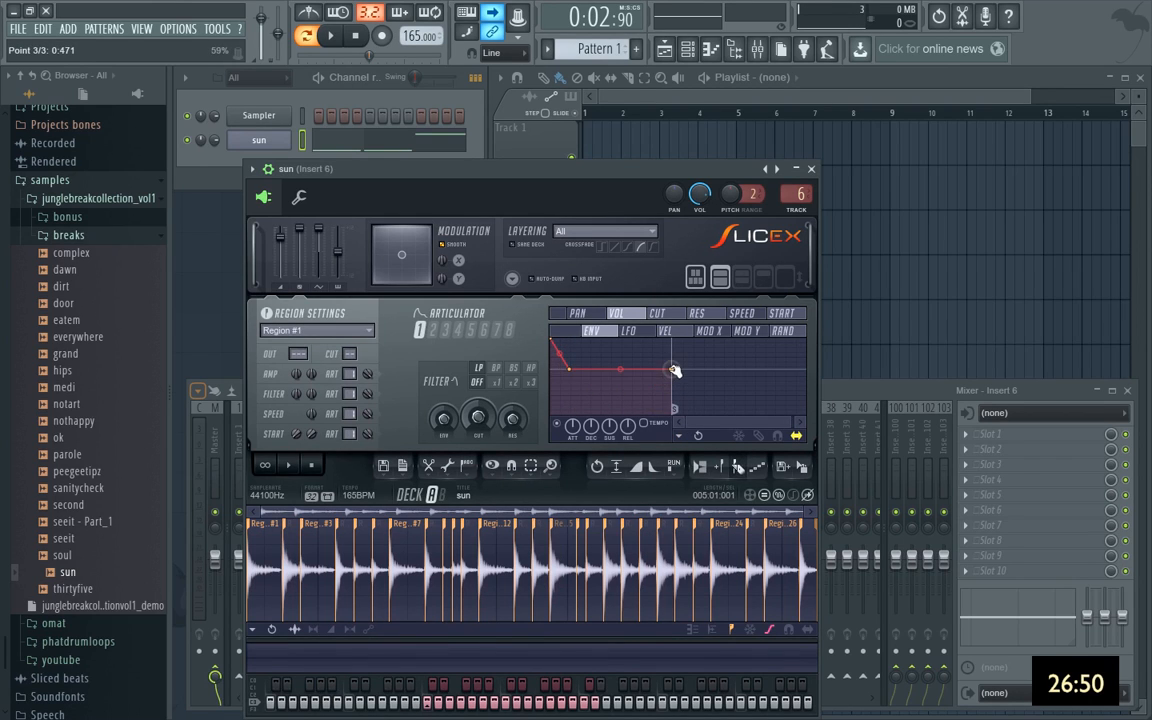
pyautogui.click(812, 169)
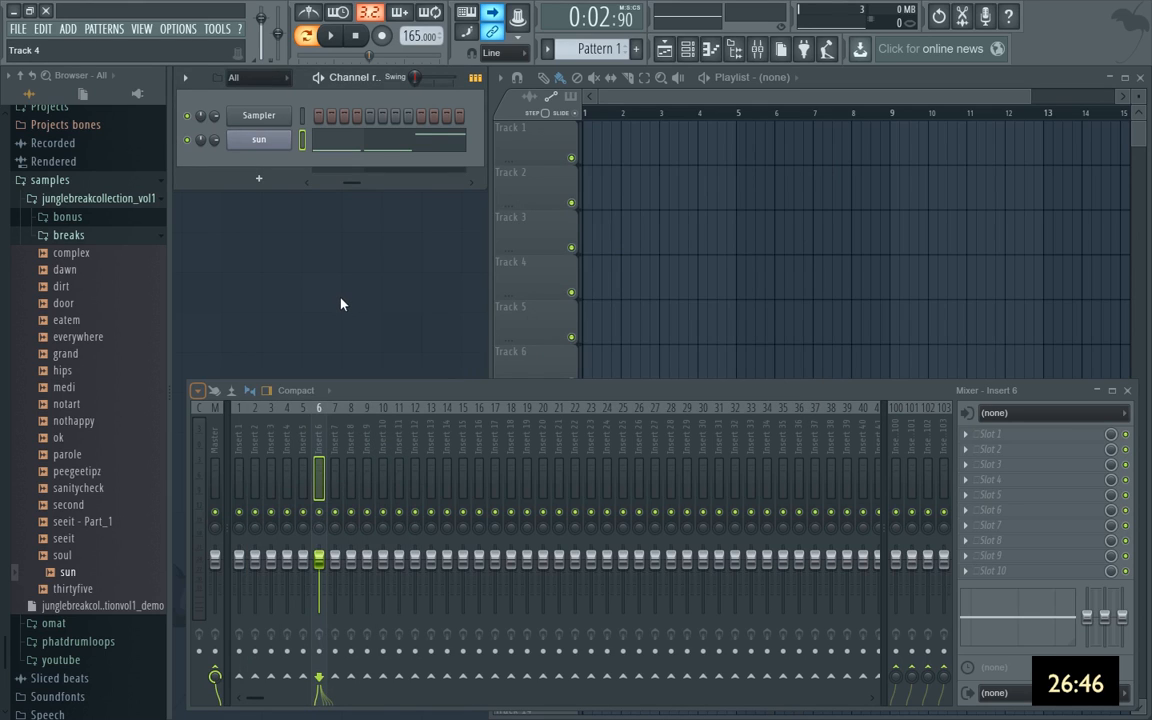
# Audition the pattern from its beginning with the reshaped volume envelope, stopping playback when done.
pyautogui.press('space')
pyautogui.click(356, 40)
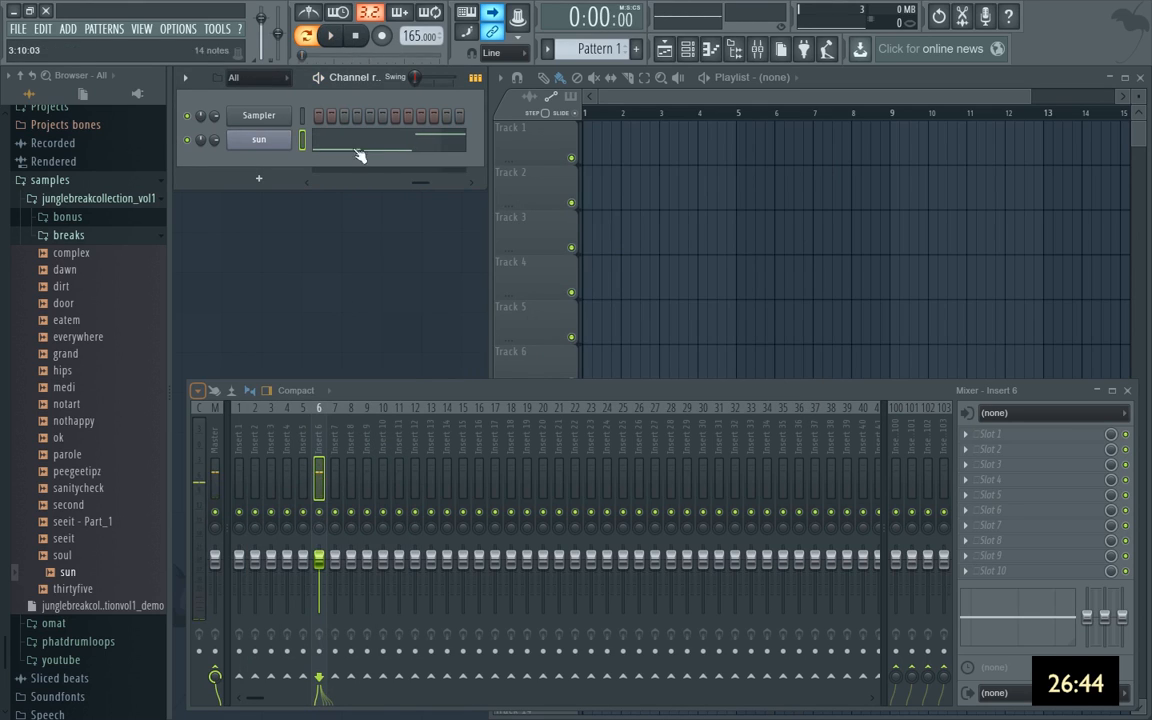
pyautogui.press('space')
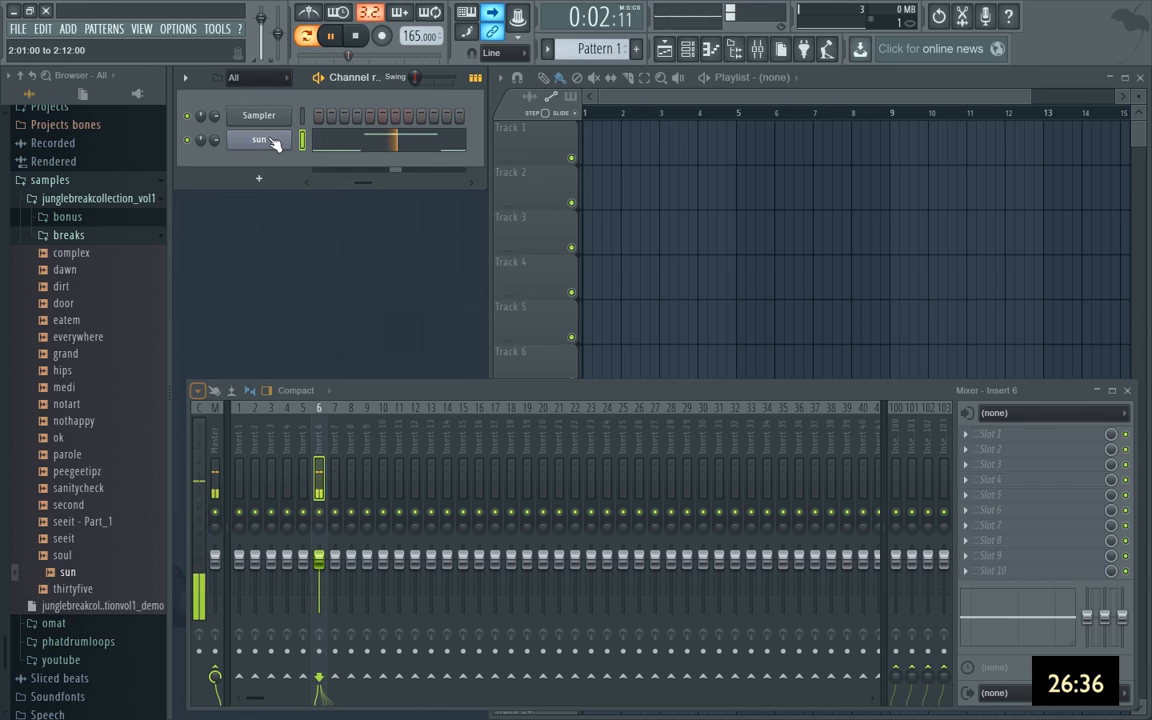
pyautogui.press('space')
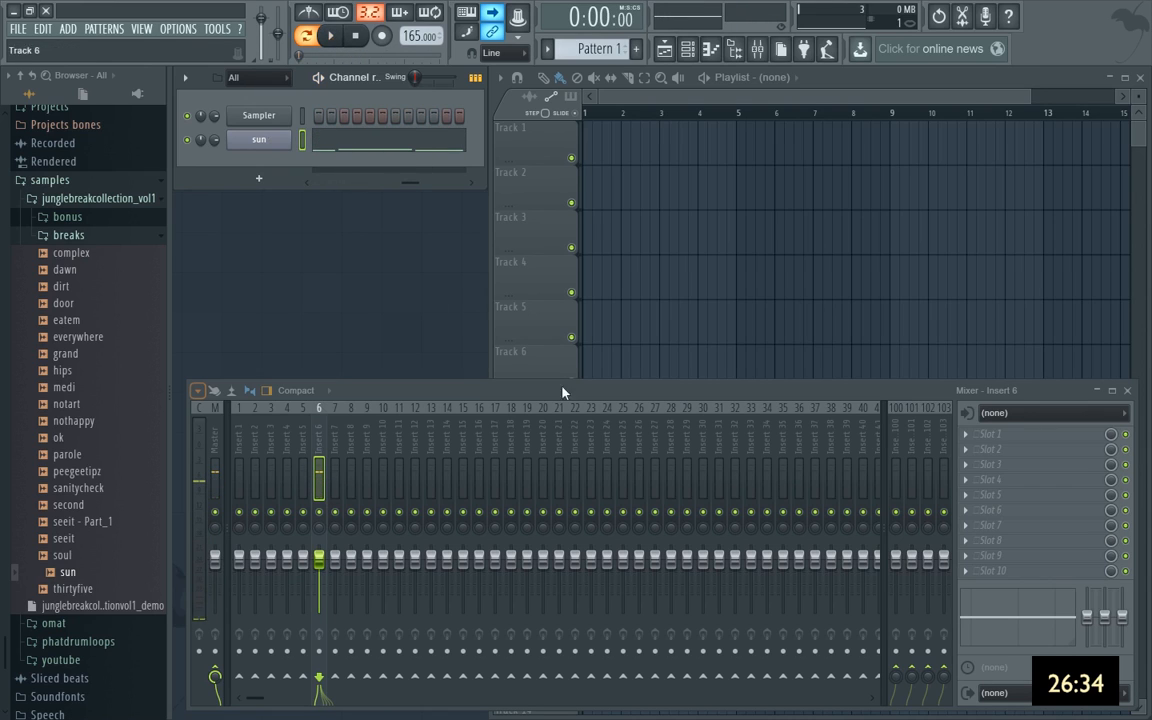
# Load Fruity Fast Dist into slot 4 of mixer Insert 6 and adjust its distortion curve.
pyautogui.click(968, 485)
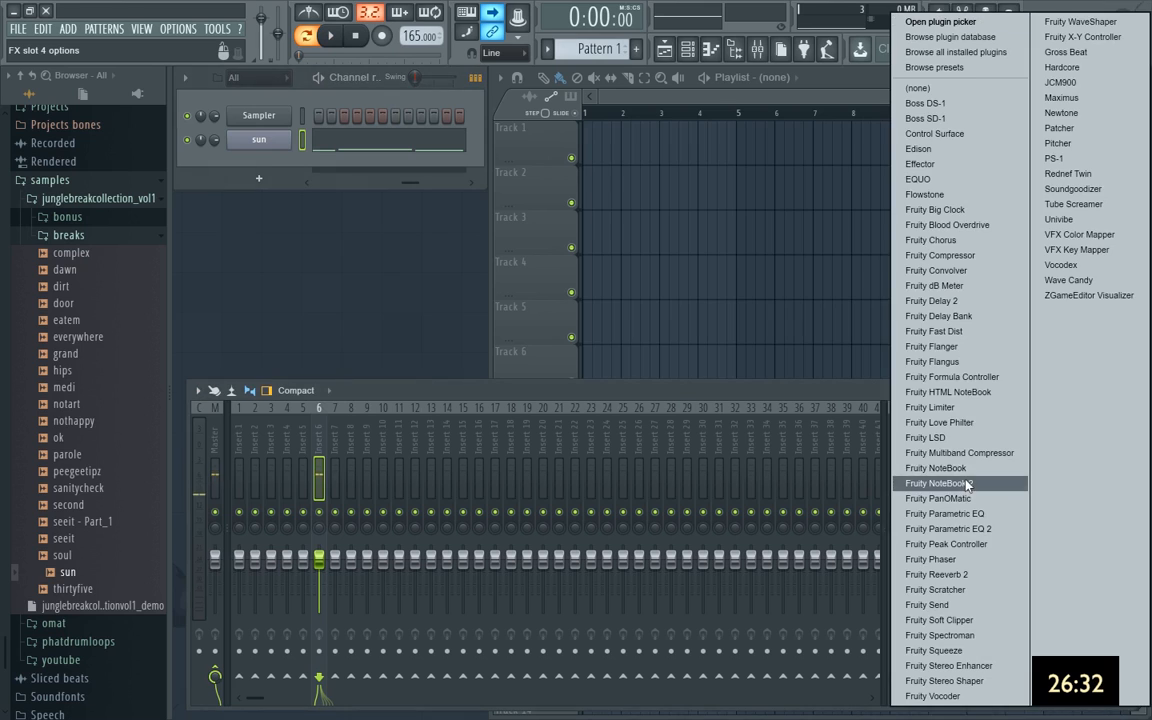
pyautogui.click(935, 331)
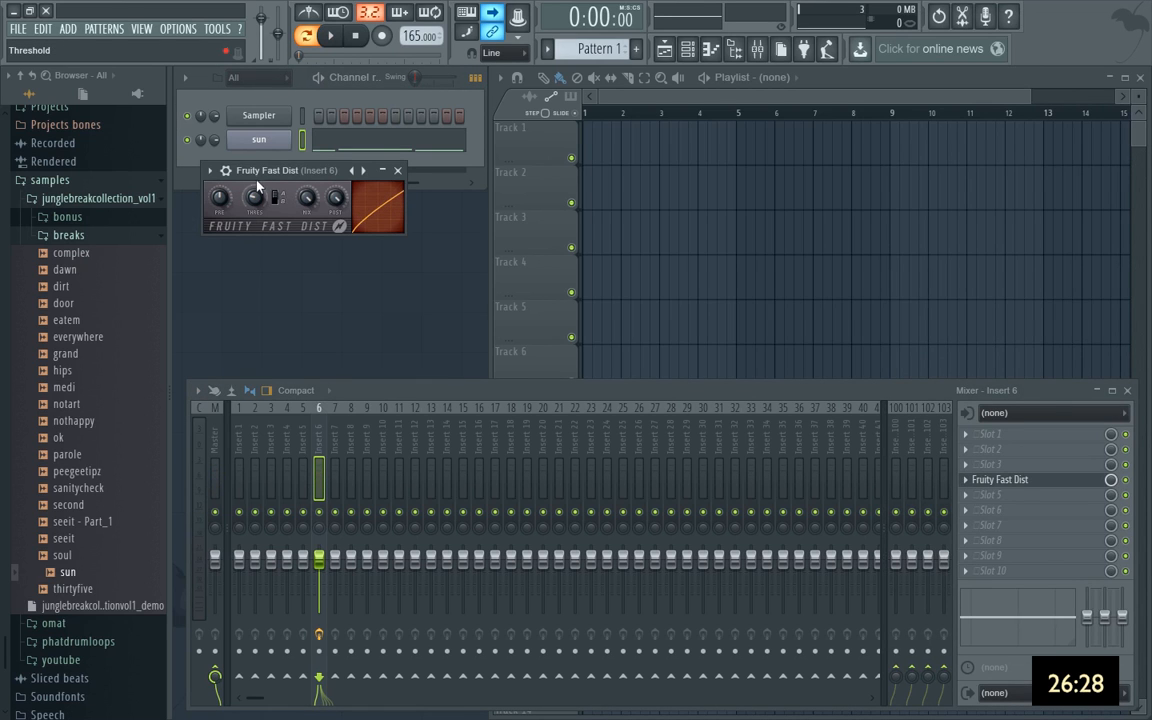
pyautogui.moveTo(258, 171); pyautogui.dragTo(321, 226)
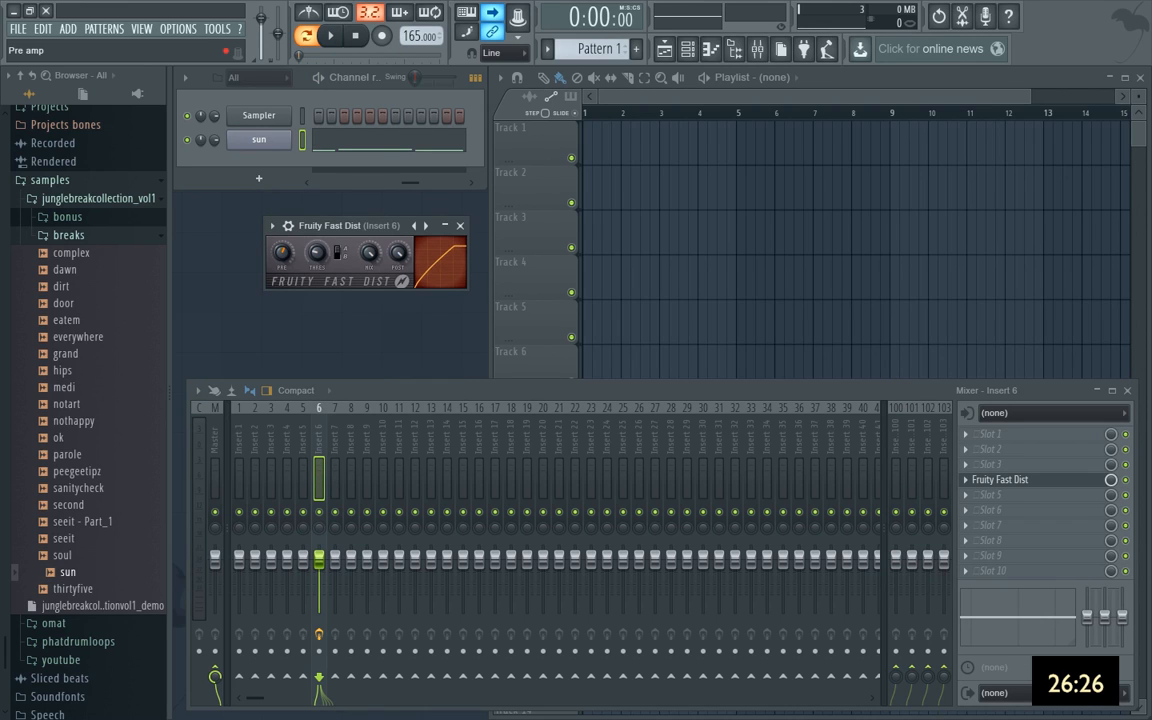
pyautogui.click(461, 226)
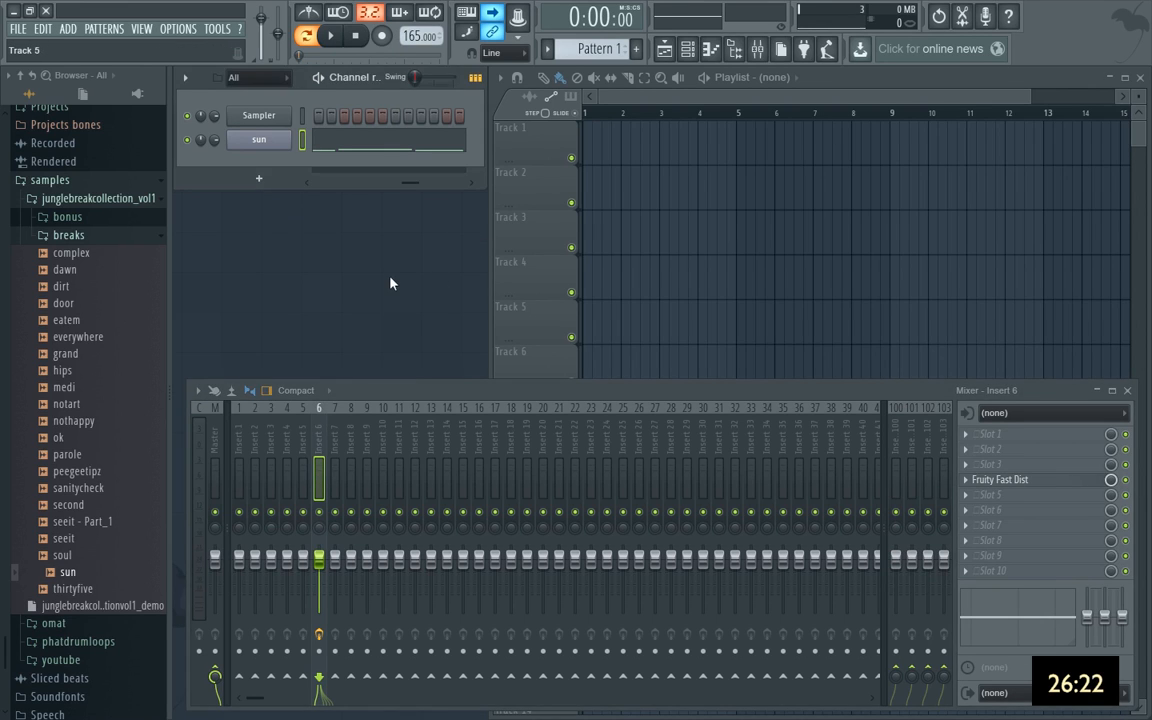
# Audition the pattern while driving the Fruity Fast Dist preamp harder for a steeper curve, stopping playback when done.
pyautogui.press('space')
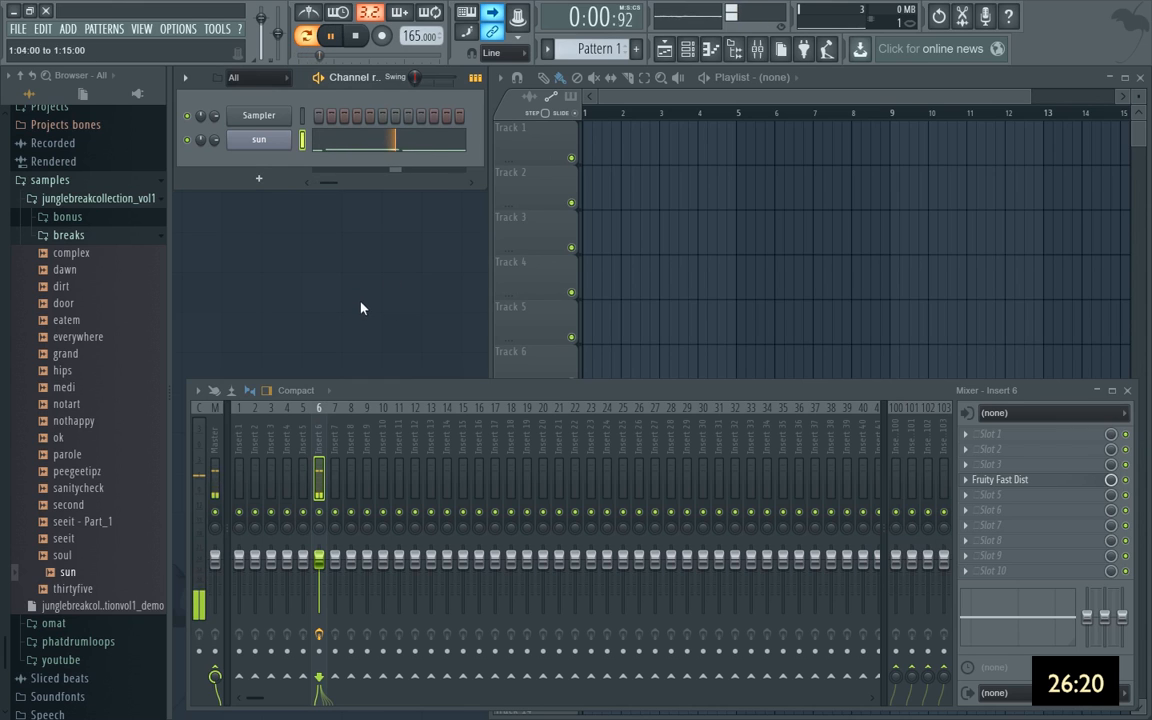
pyautogui.click(1000, 480)
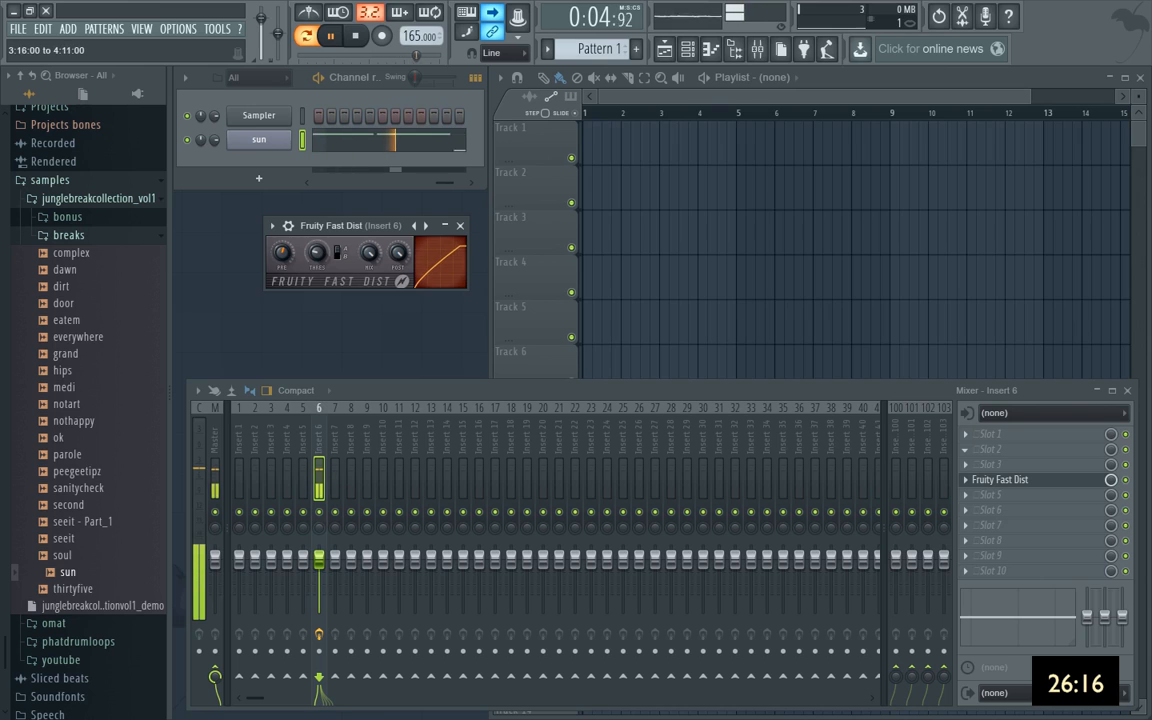
pyautogui.moveTo(284, 253); pyautogui.dragTo(316, 253)
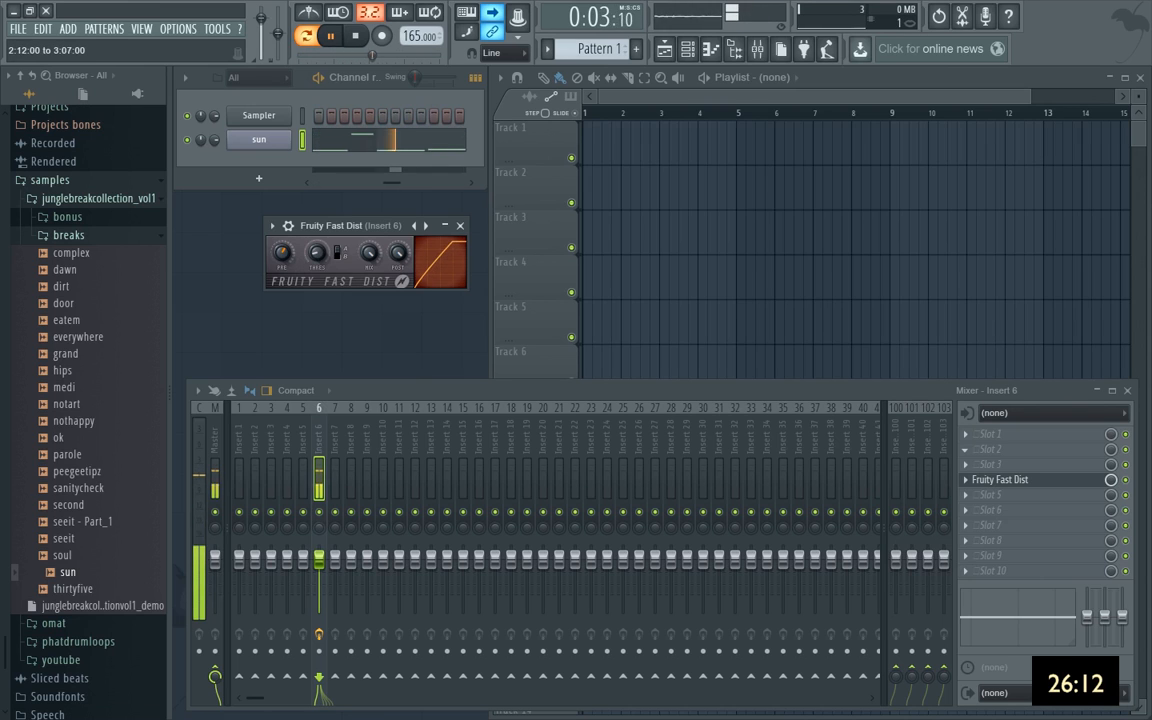
pyautogui.click(461, 227)
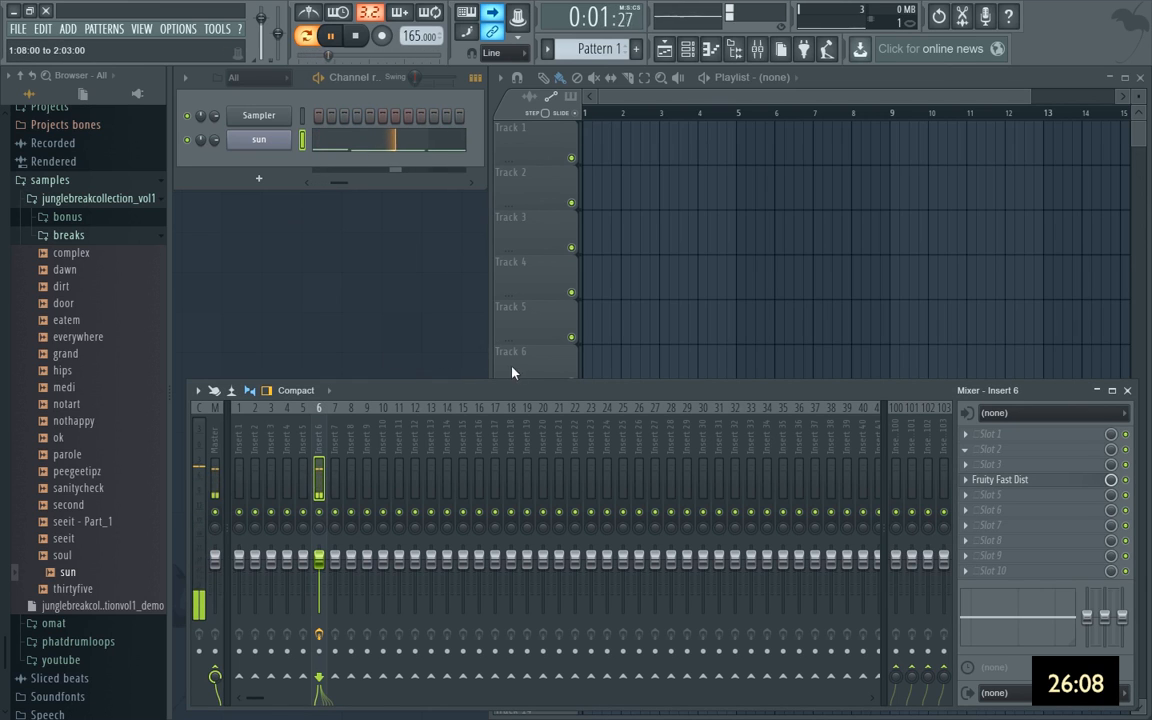
pyautogui.press('space')
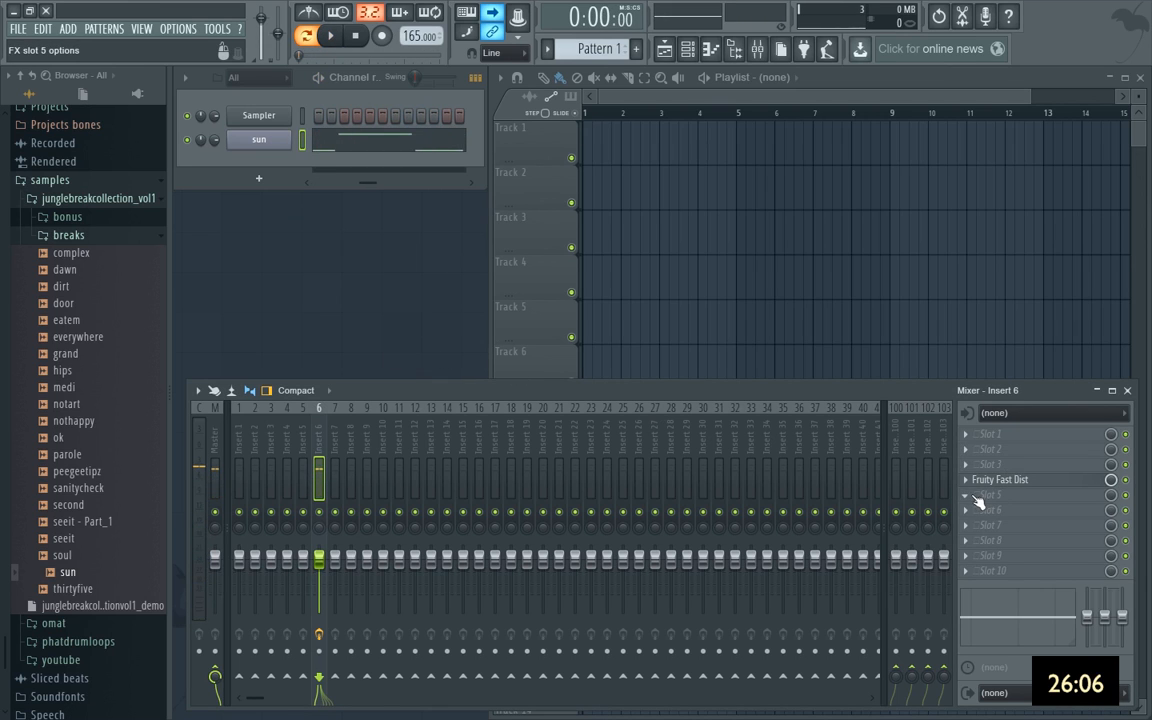
# Load Fruity Limiter into slot 5 of Insert 6, adjust its compressor's gain, threshold, ratio and attack, and briefly audition the pattern.
pyautogui.click(978, 501)
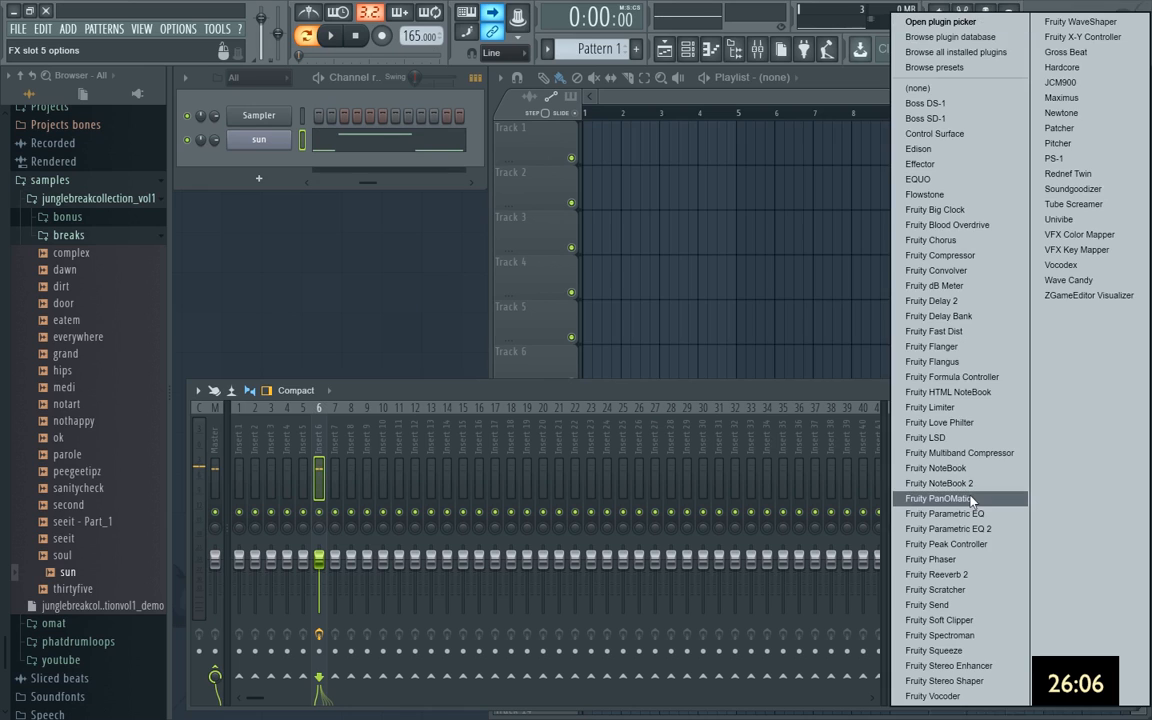
pyautogui.click(968, 408)
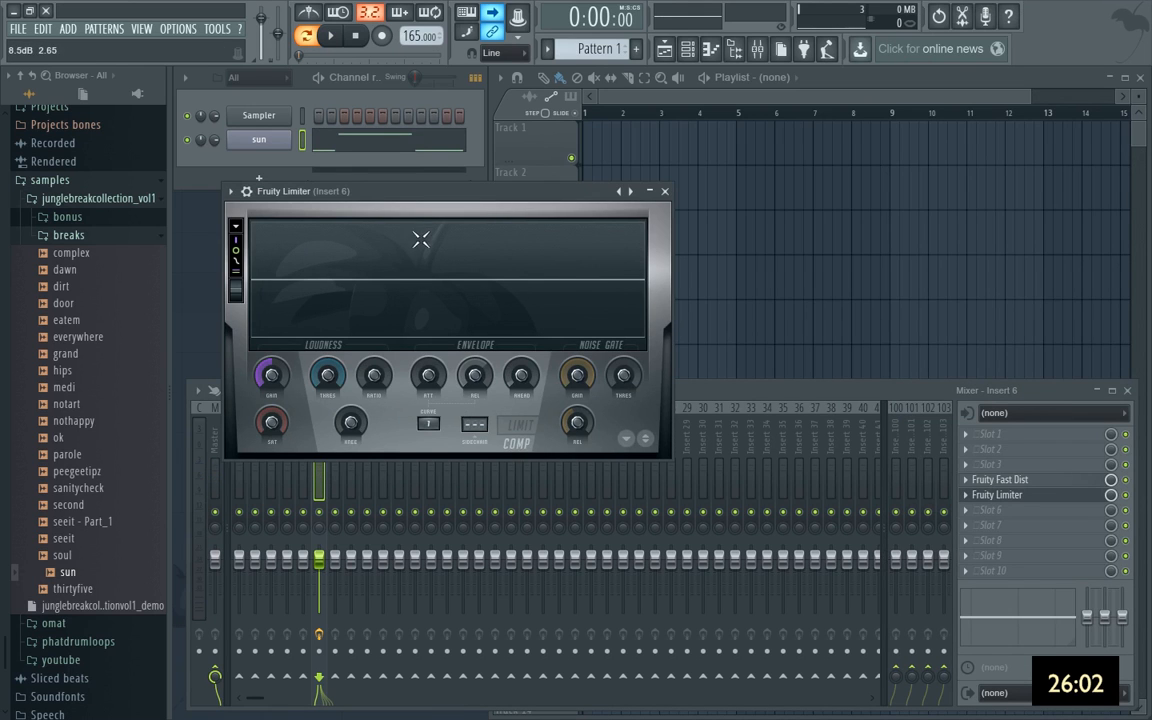
pyautogui.moveTo(413, 194); pyautogui.dragTo(424, 230)
pyautogui.moveTo(351, 400); pyautogui.dragTo(452, 396)
pyautogui.press('space')
pyautogui.press('space')
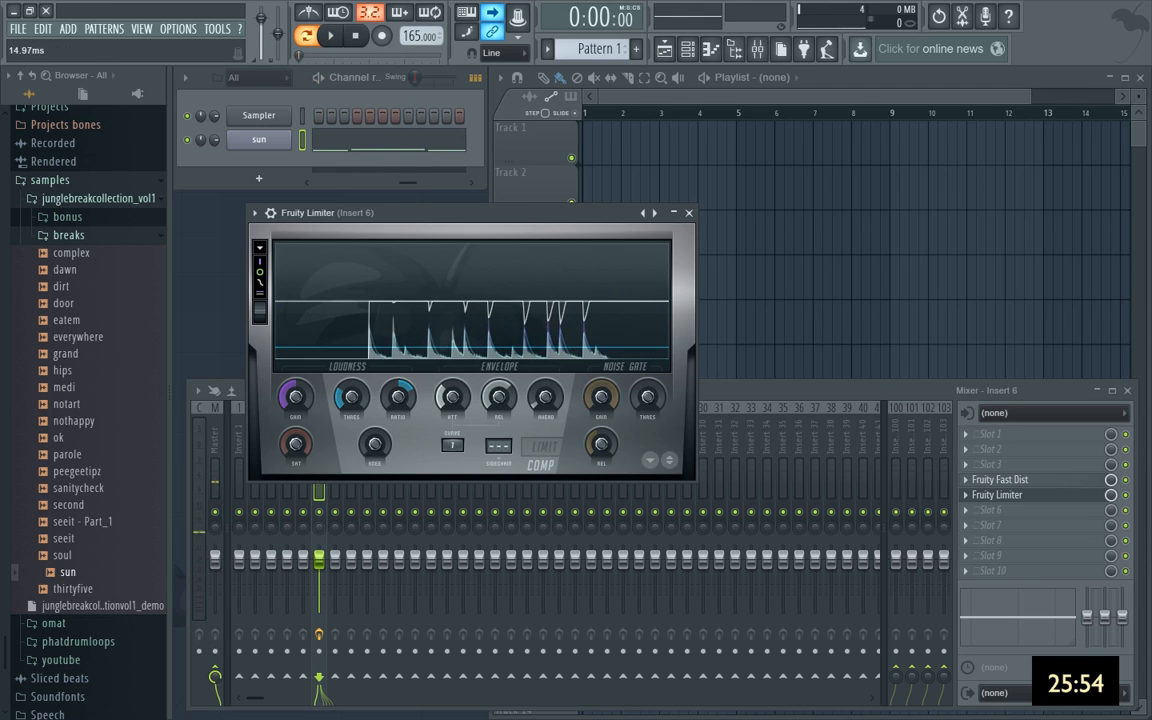
# Raise the limiter's look-ahead, set the compressor threshold to about -20.1 dB, and audition the compressed pattern.
pyautogui.moveTo(548, 401); pyautogui.dragTo(548, 384)
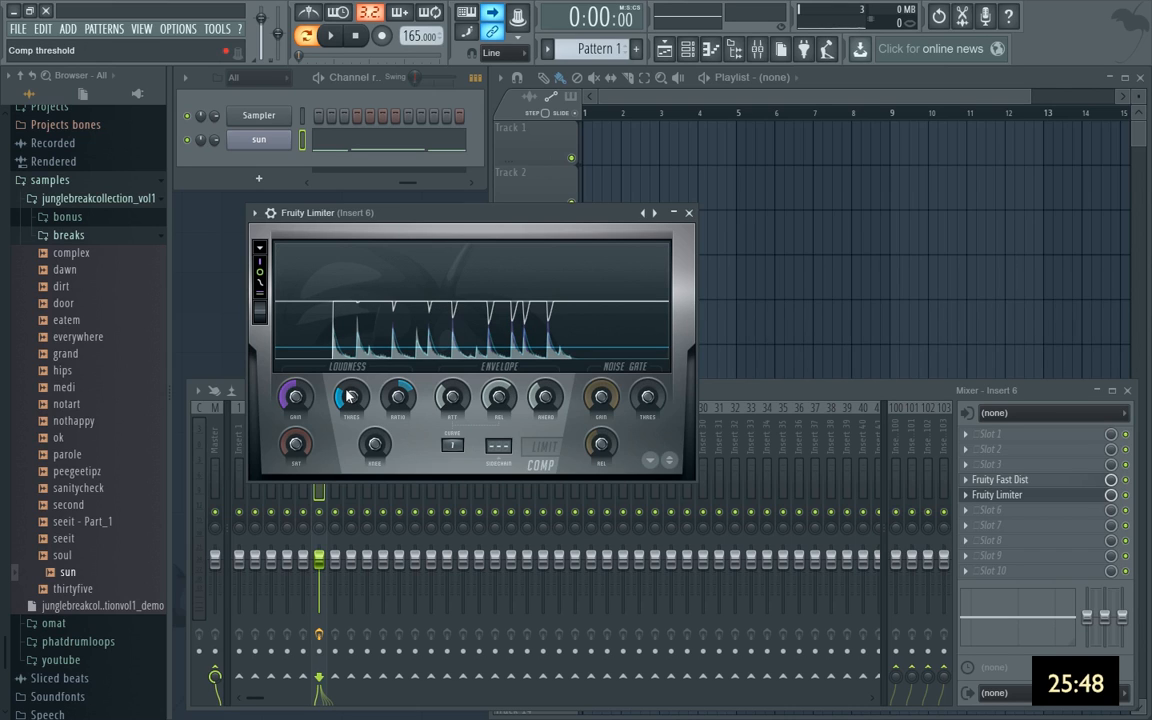
pyautogui.moveTo(351, 398); pyautogui.dragTo(351, 401)
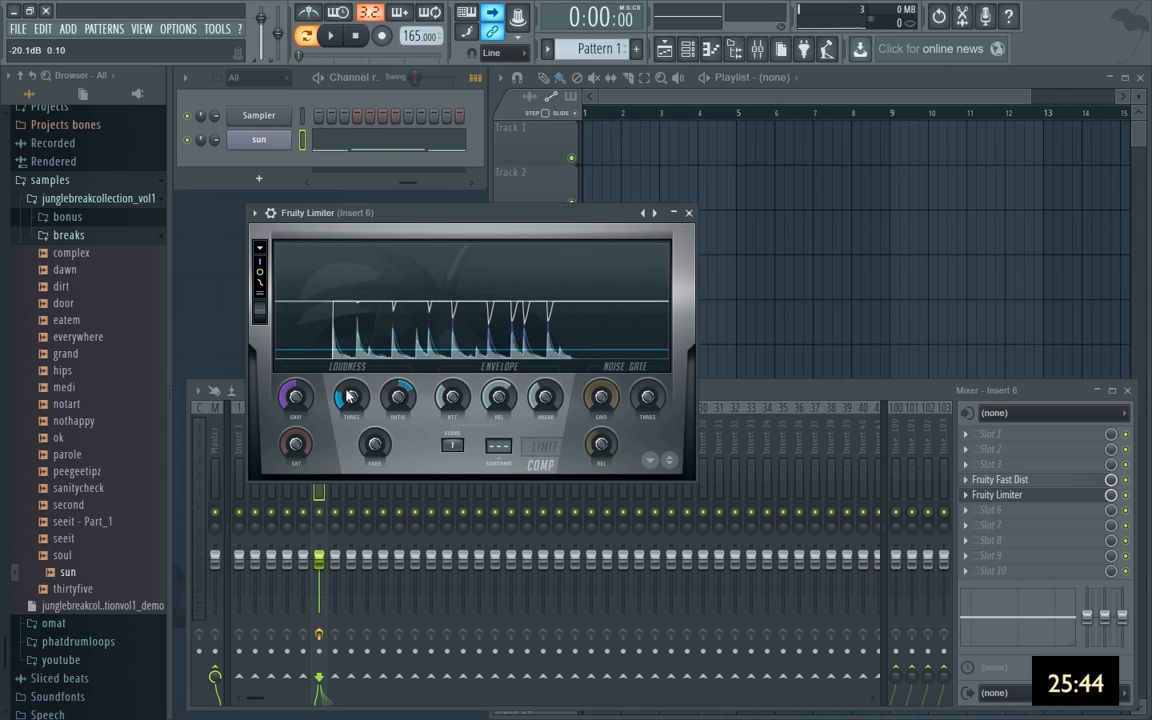
pyautogui.press('space')
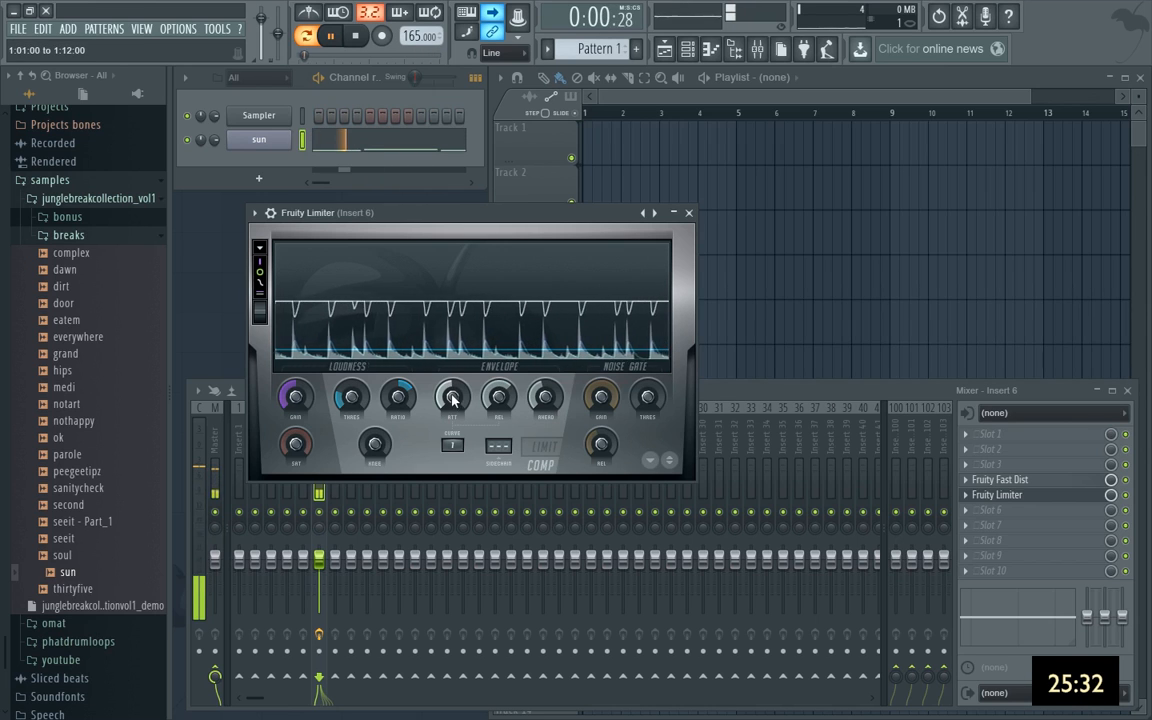
pyautogui.click(690, 213)
pyautogui.press('space')
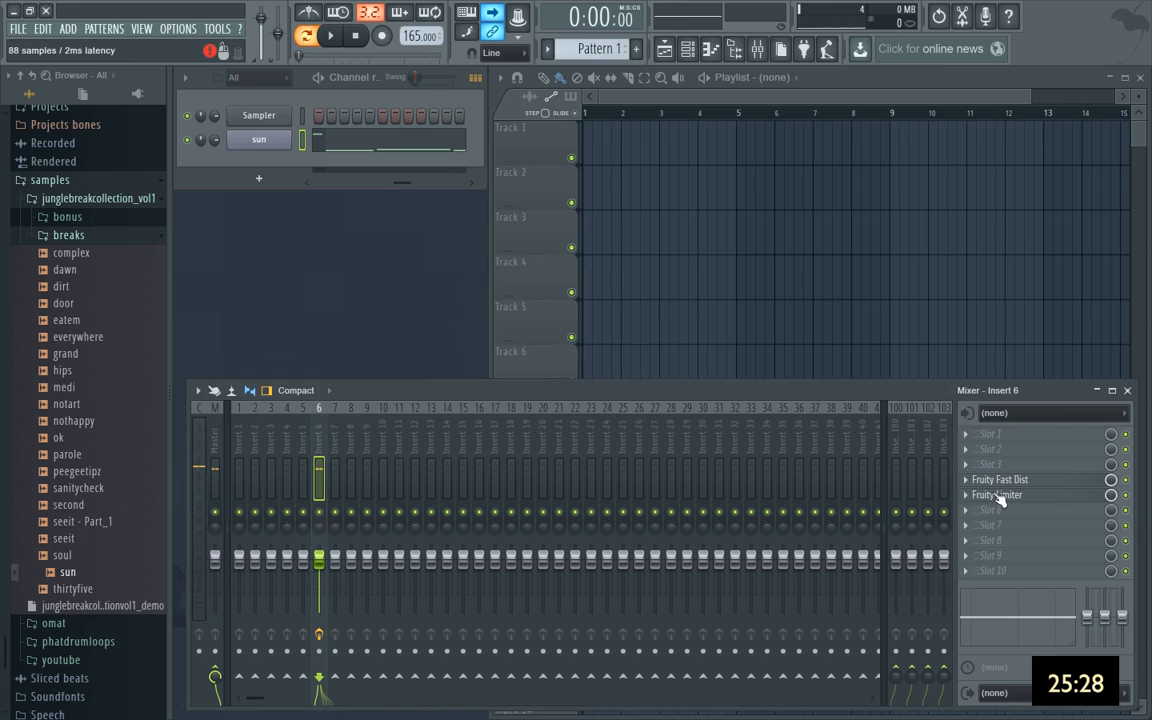
# Insert Fruity Convolver in slot 5, moving the limiter to slot 6, and open the Underground impulse folder.
pyautogui.click(985, 510)
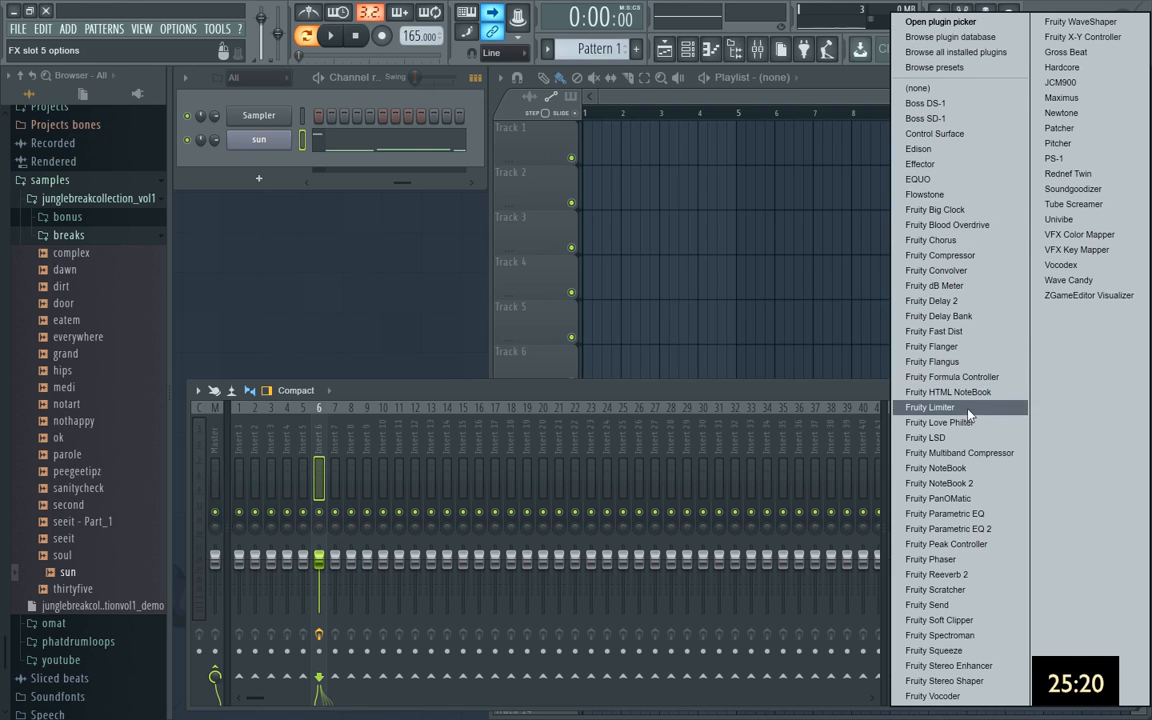
pyautogui.click(938, 270)
pyautogui.click(349, 348)
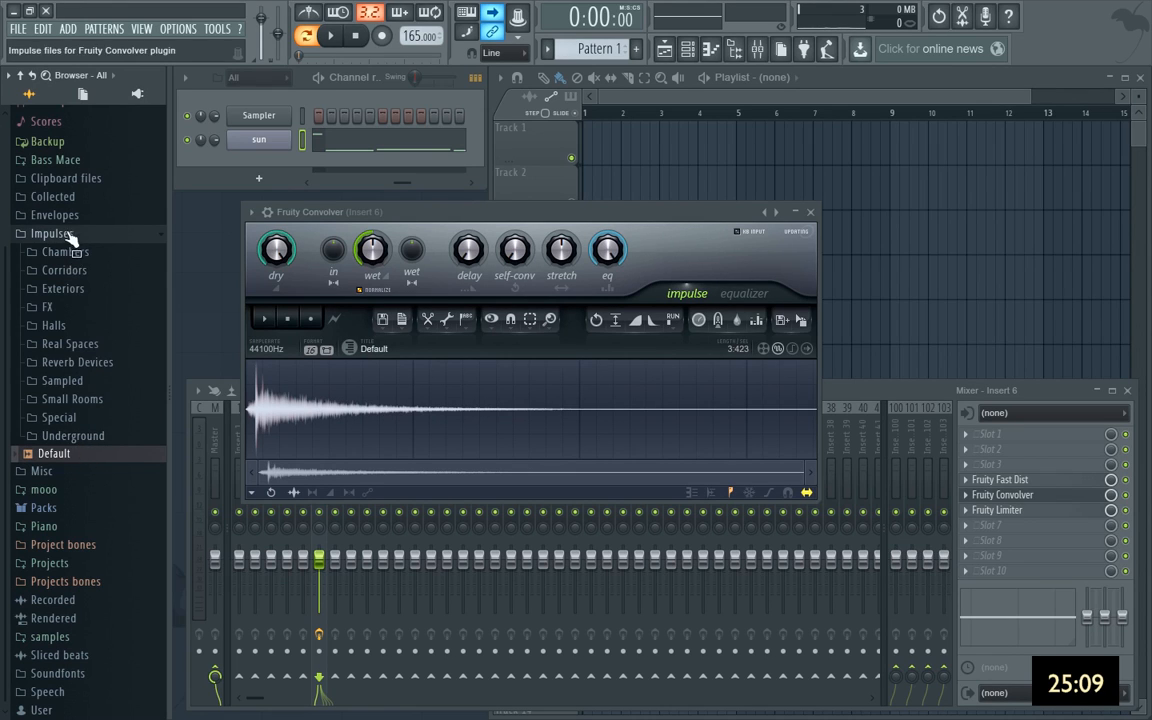
pyautogui.click(96, 436)
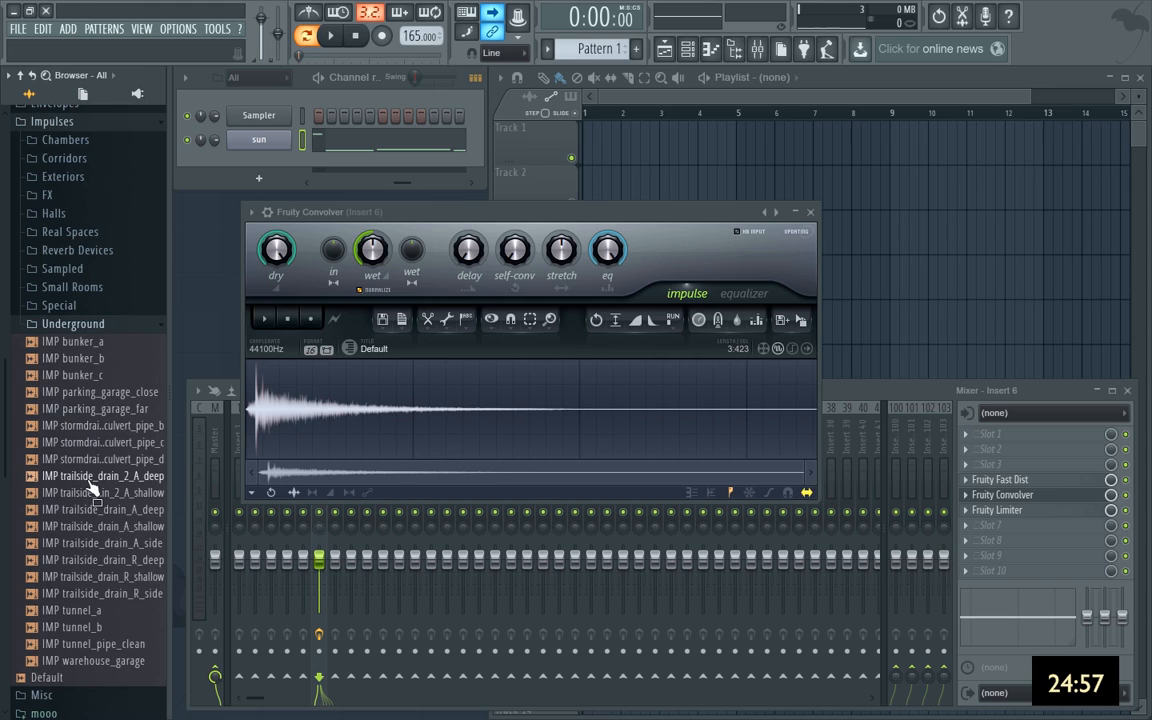
# Compare the IMP trailside_drain_2_A_deep and IMP trailside_drain_A_side impulses during playback, ending with IMP trailside_drain_R_side loaded in the Convolver.
pyautogui.moveTo(100, 477); pyautogui.dragTo(296, 380)
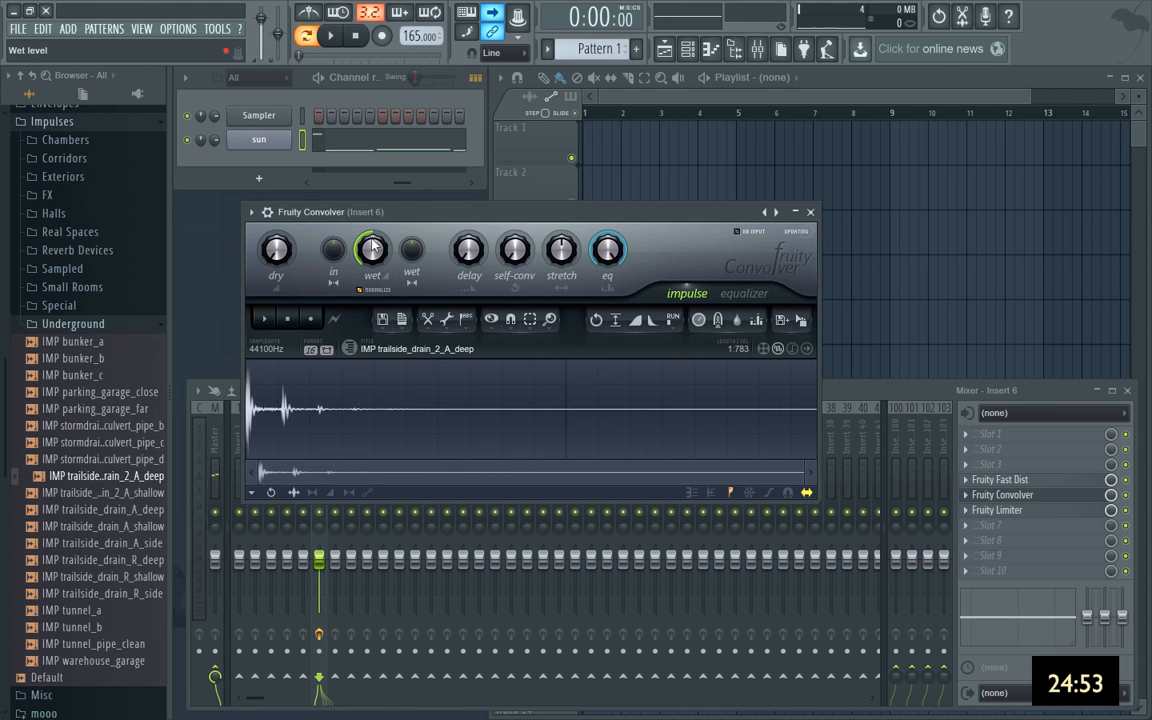
pyautogui.press('space')
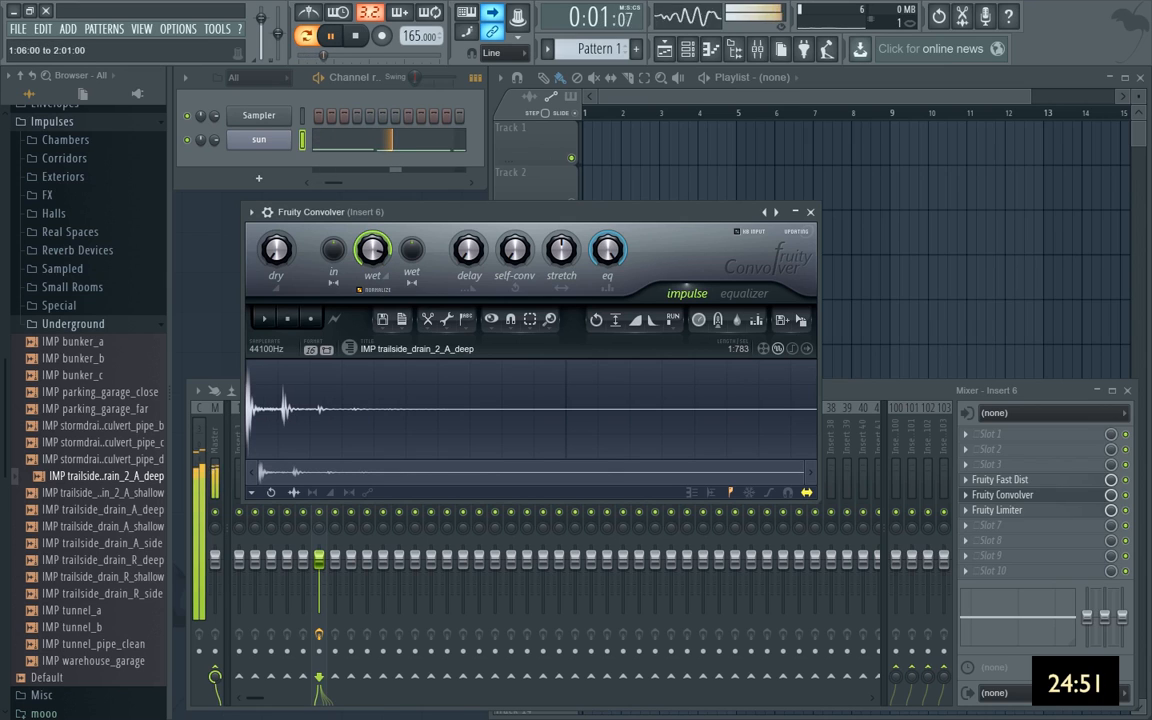
pyautogui.moveTo(95, 543); pyautogui.dragTo(300, 415)
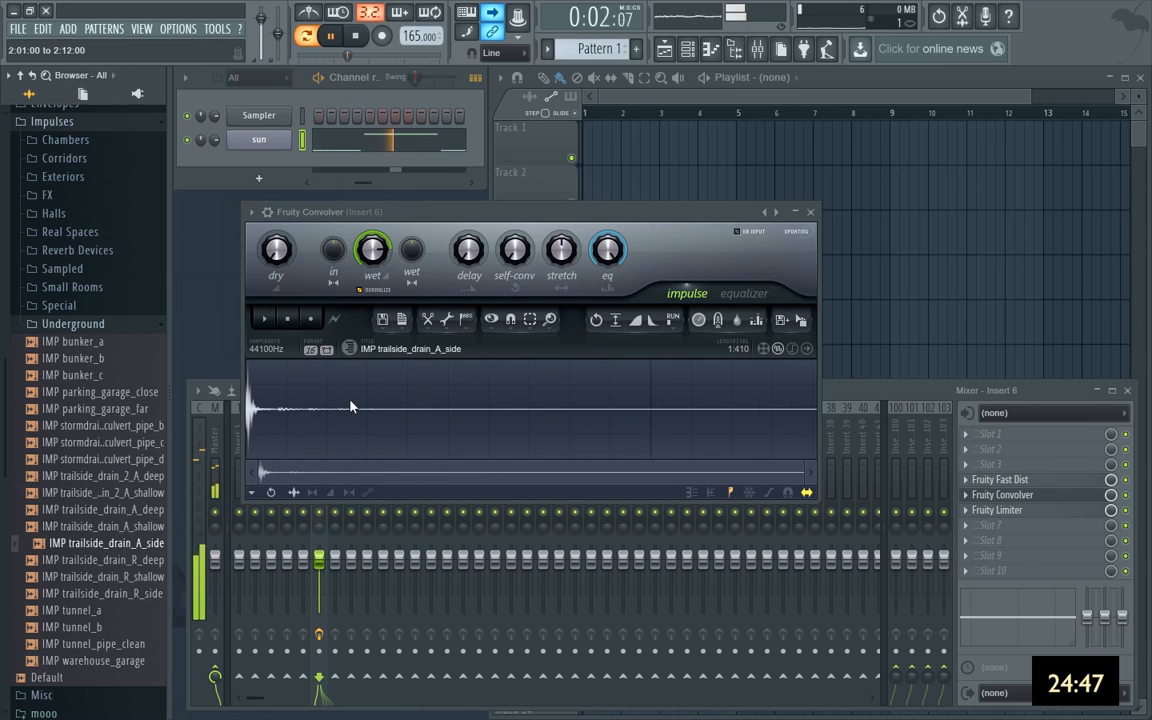
pyautogui.moveTo(93, 593); pyautogui.dragTo(350, 423)
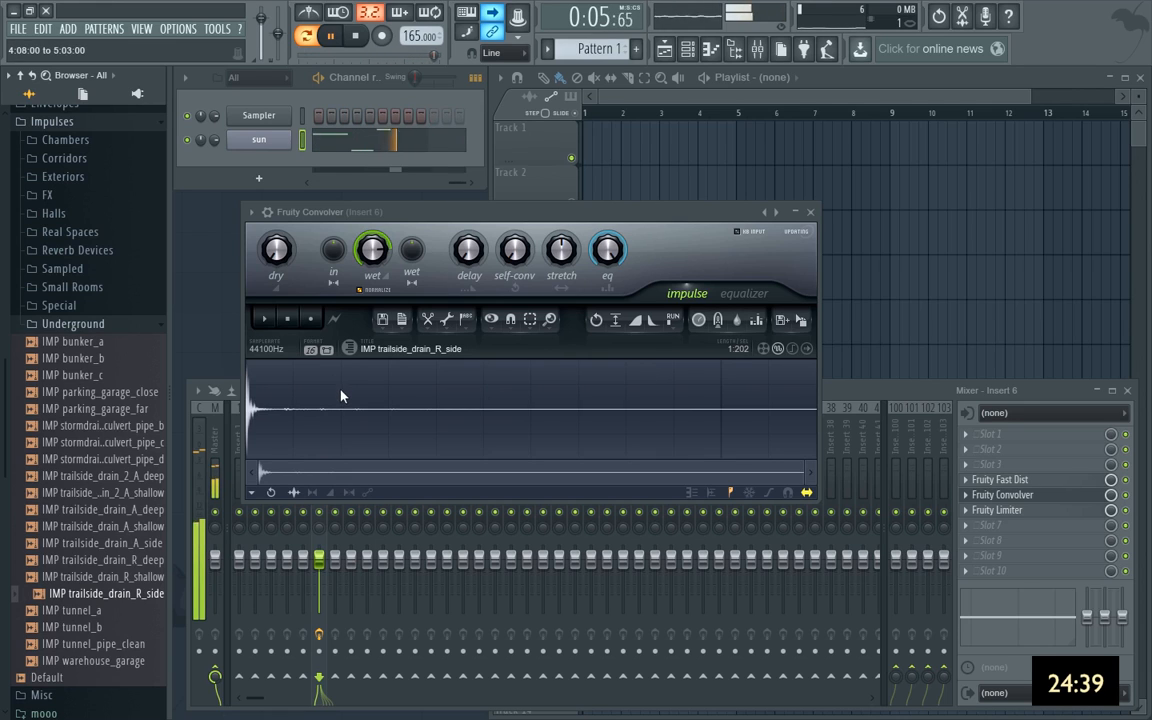
pyautogui.press('space')
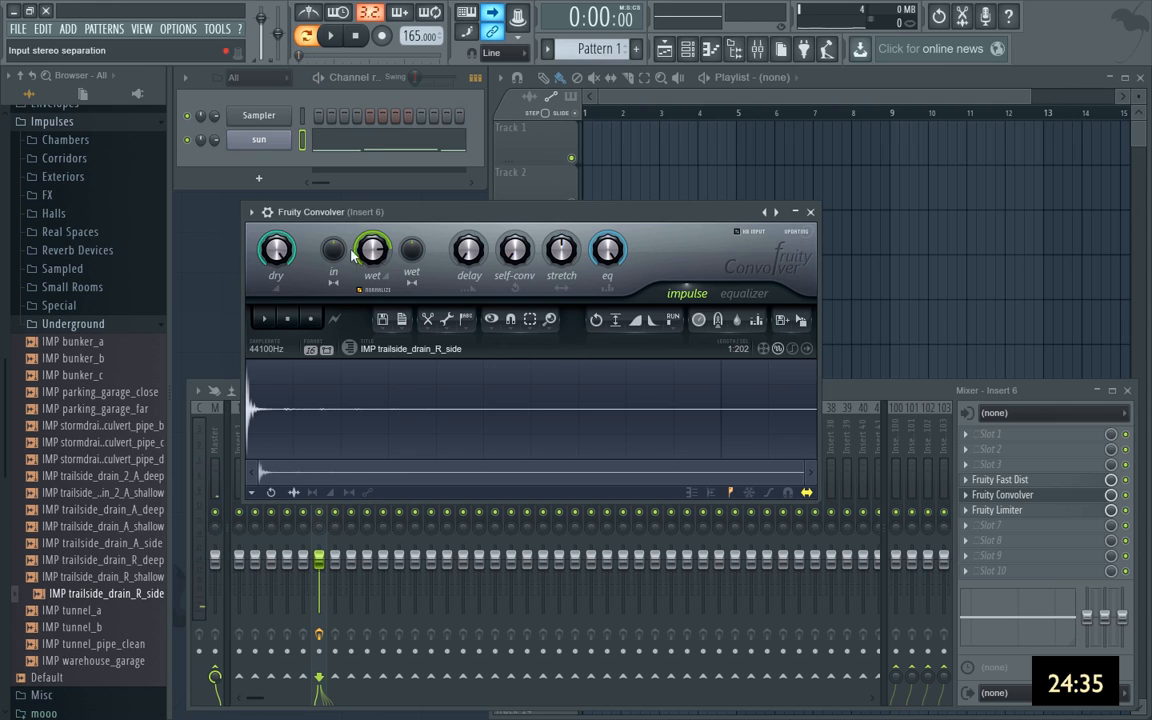
# Balance the Convolver's dry and wet levels while auditioning the pattern, and close the plugin.
pyautogui.press('space')
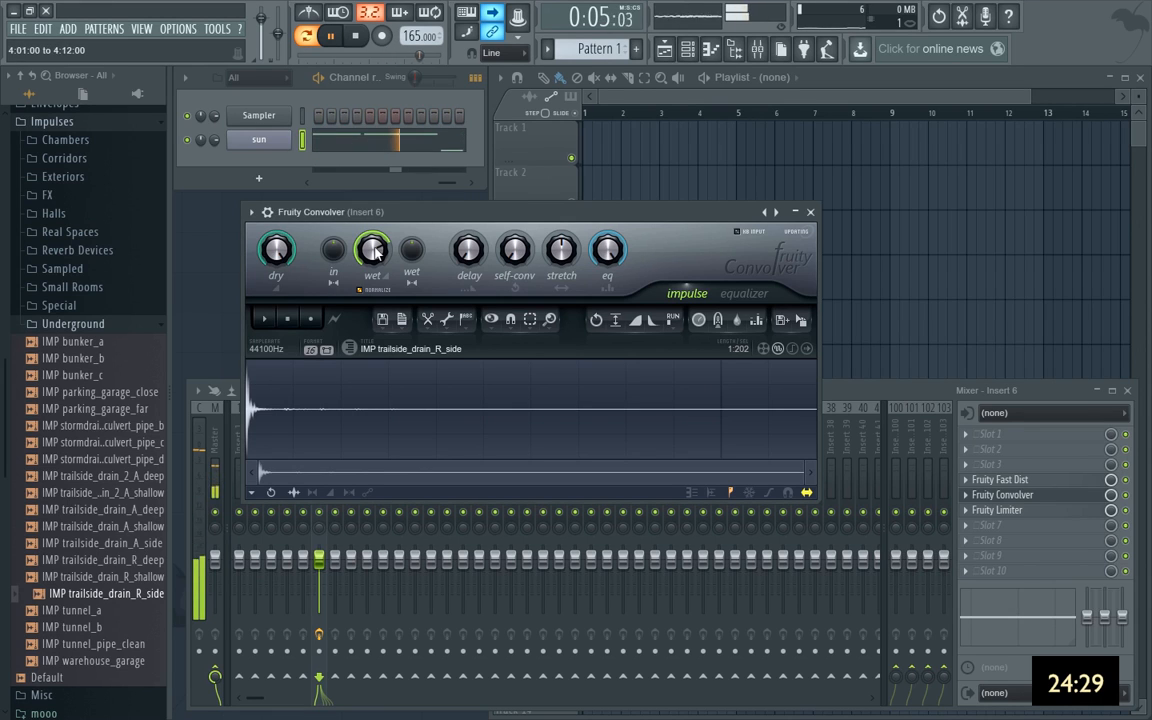
pyautogui.press('space')
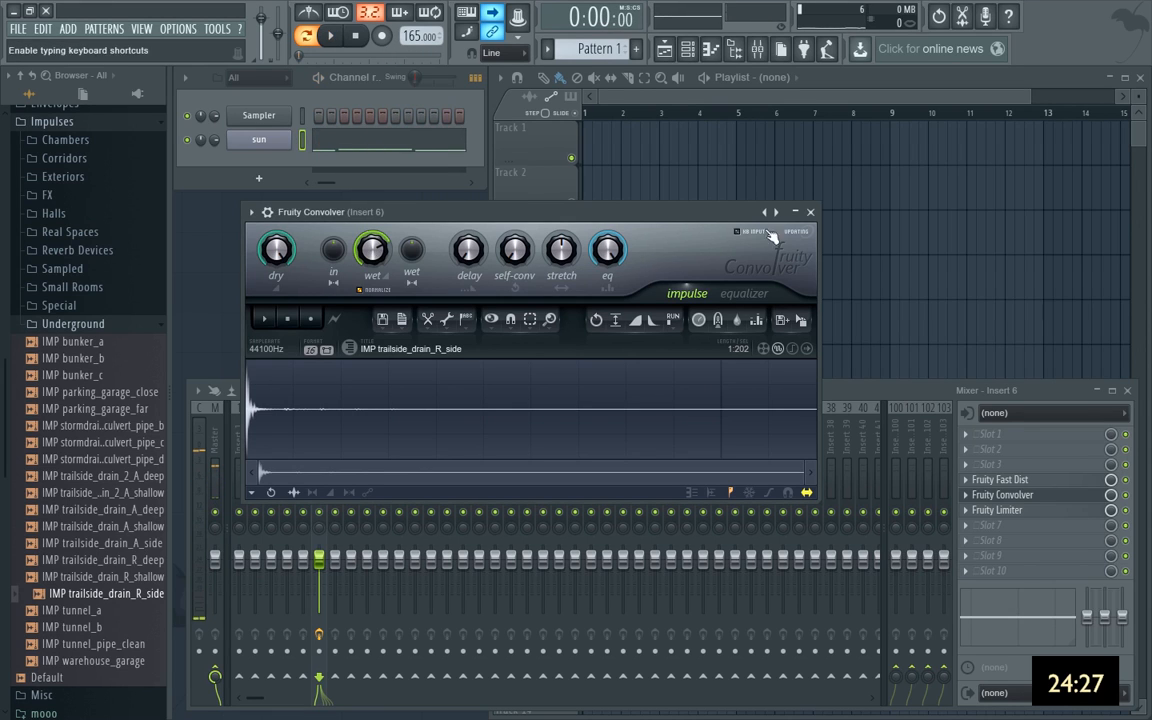
pyautogui.click(810, 213)
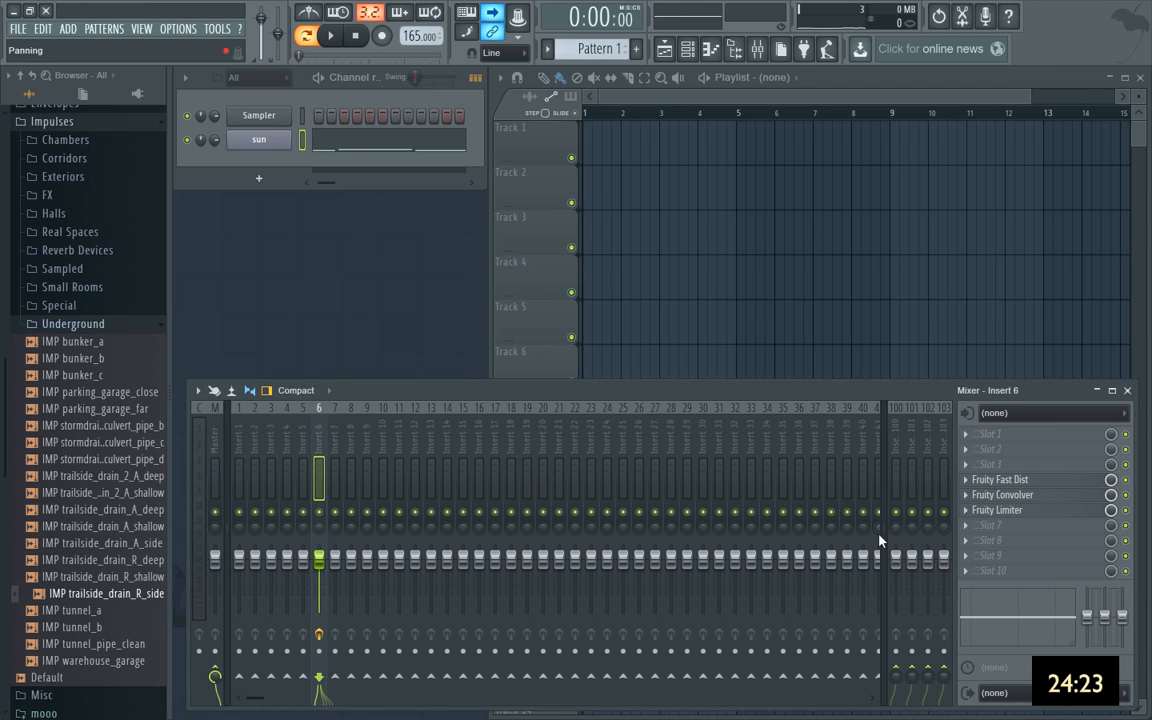
# Collapse the Underground and Impulses browser folders and audition the pattern through the full Insert 6 effects chain.
pyautogui.click(88, 324)
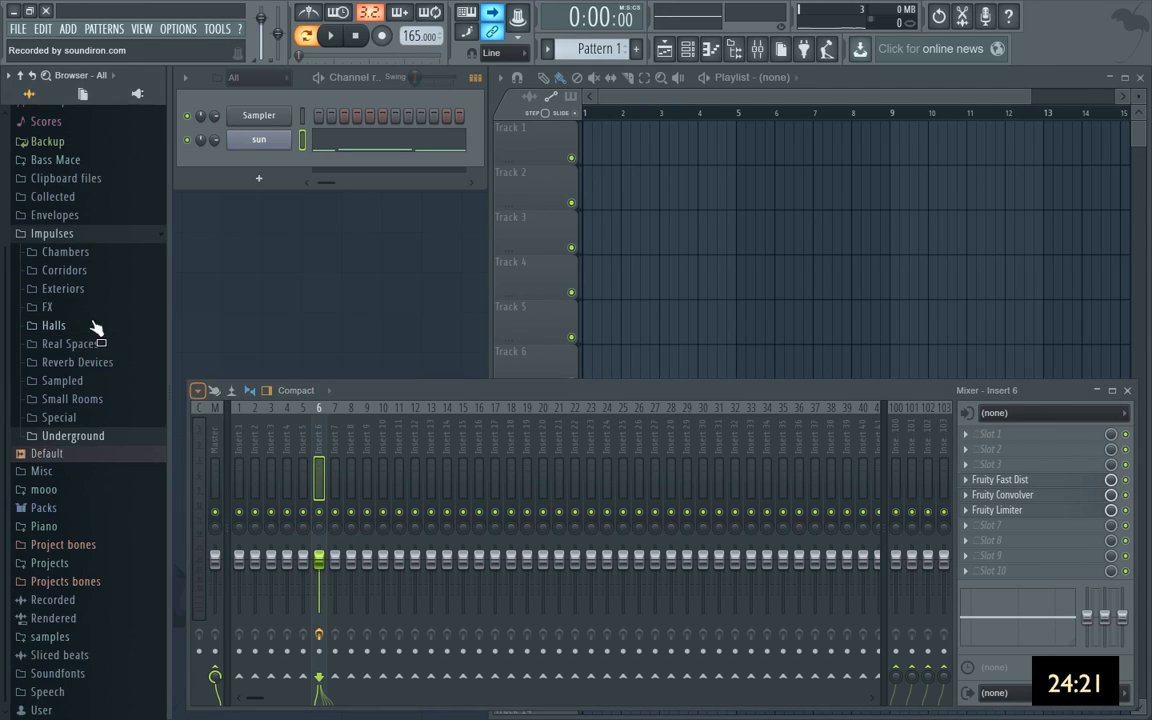
pyautogui.click(78, 232)
pyautogui.press('space')
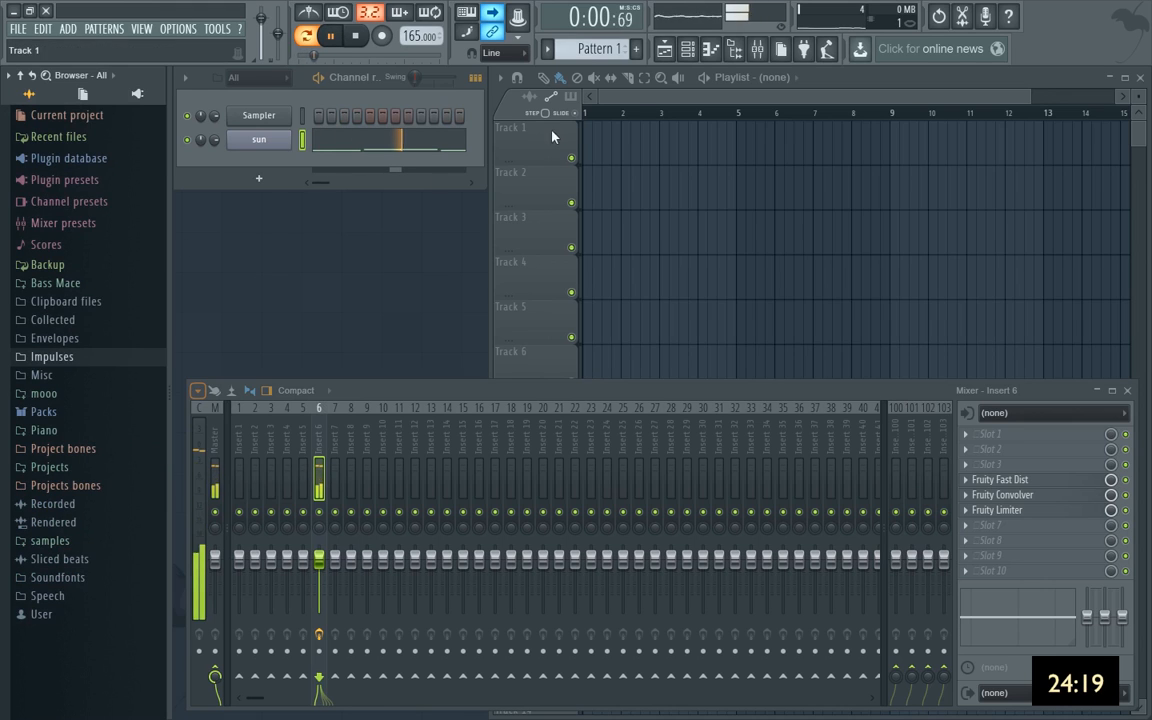
pyautogui.click(634, 100)
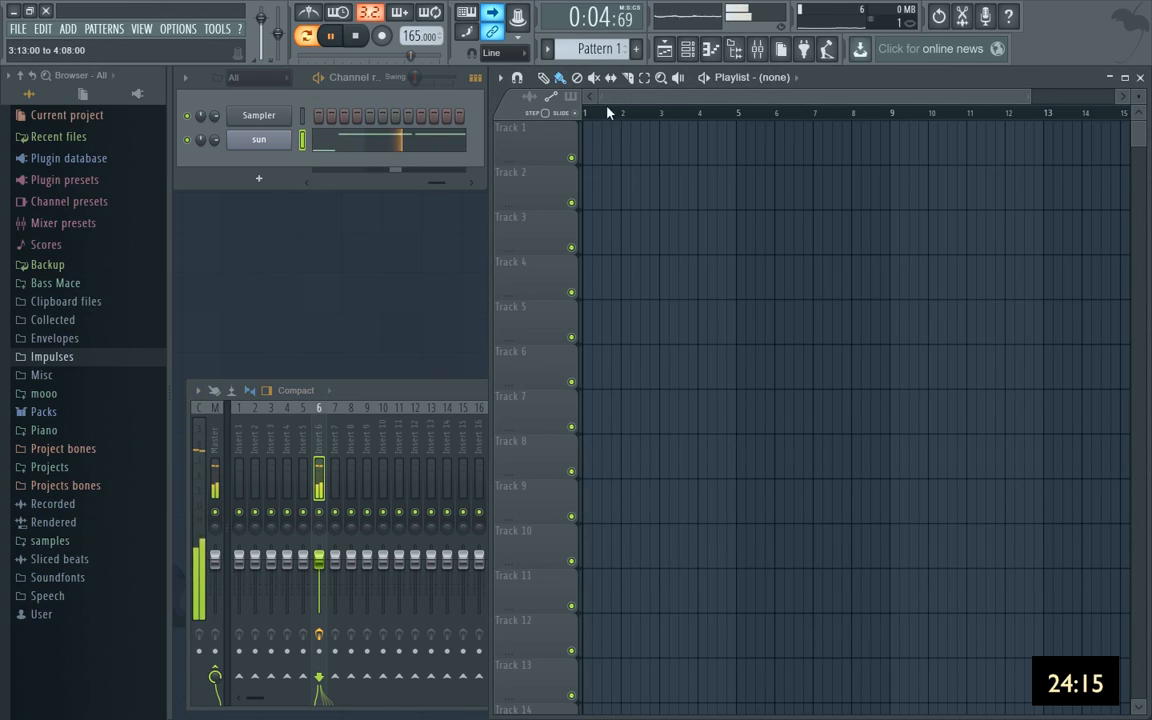
pyautogui.click(317, 439)
pyautogui.press('space')
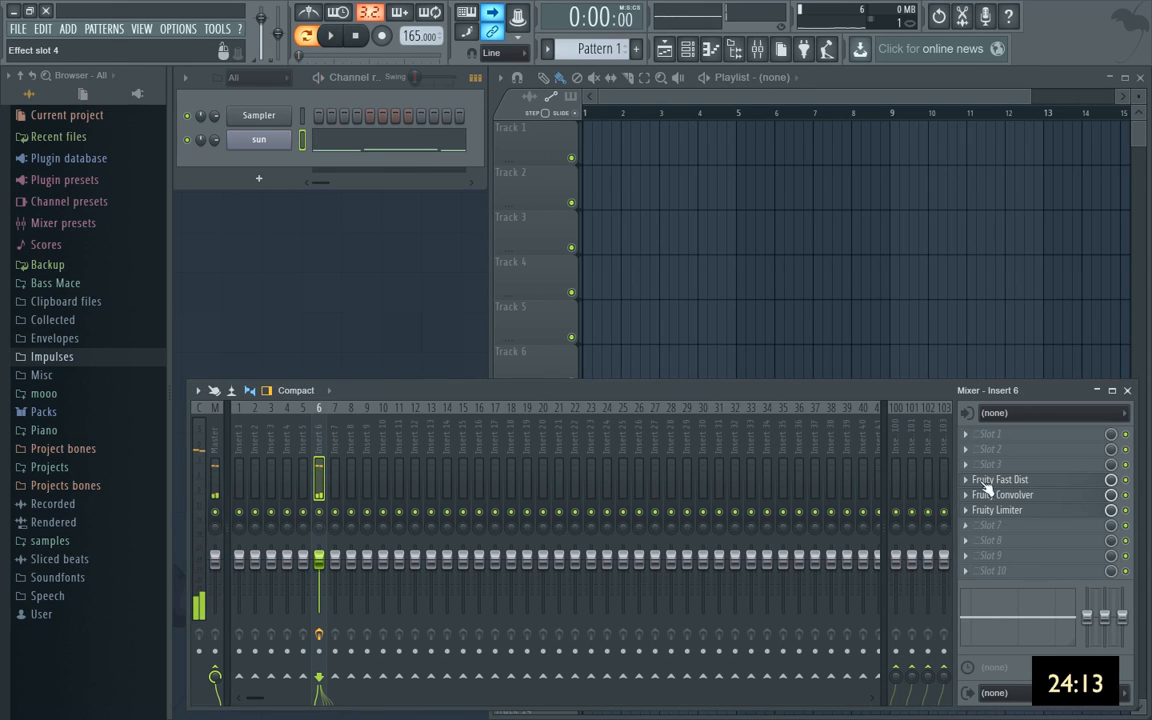
# Load Fruity Parametric EQ 2 into slot 3 of Insert 6 and change band 1 to a high-pass filter.
pyautogui.click(968, 466)
pyautogui.click(930, 527)
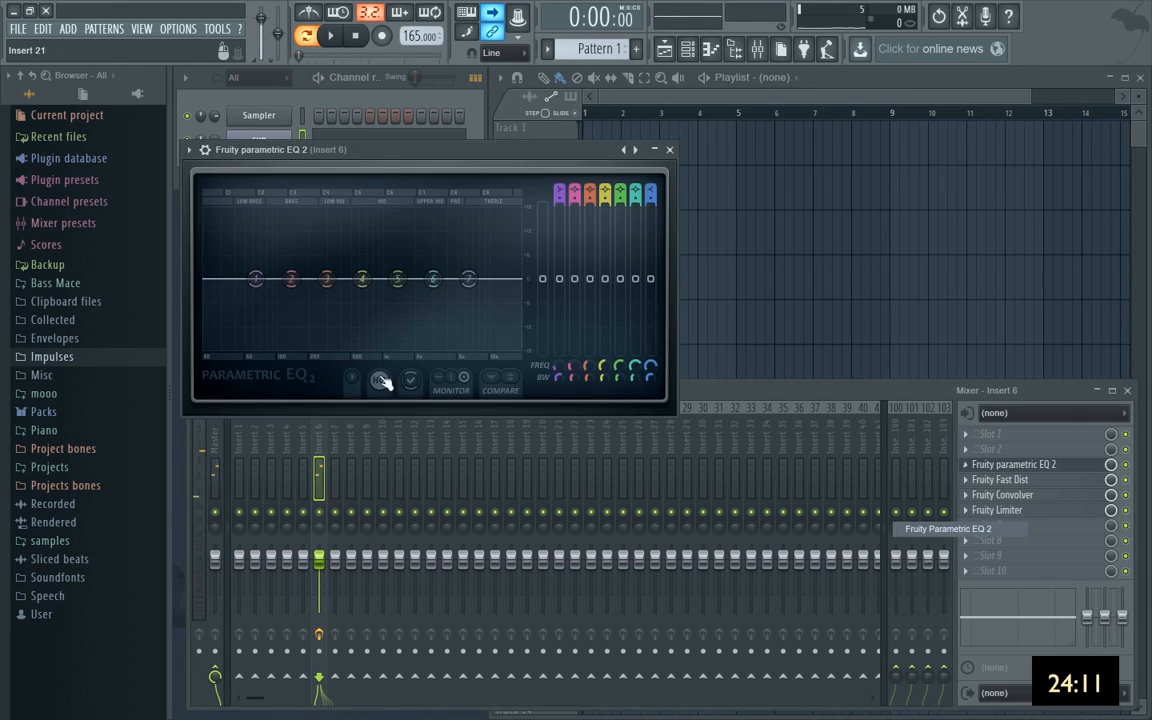
pyautogui.rightClick(257, 282)
pyautogui.moveTo(285, 322)
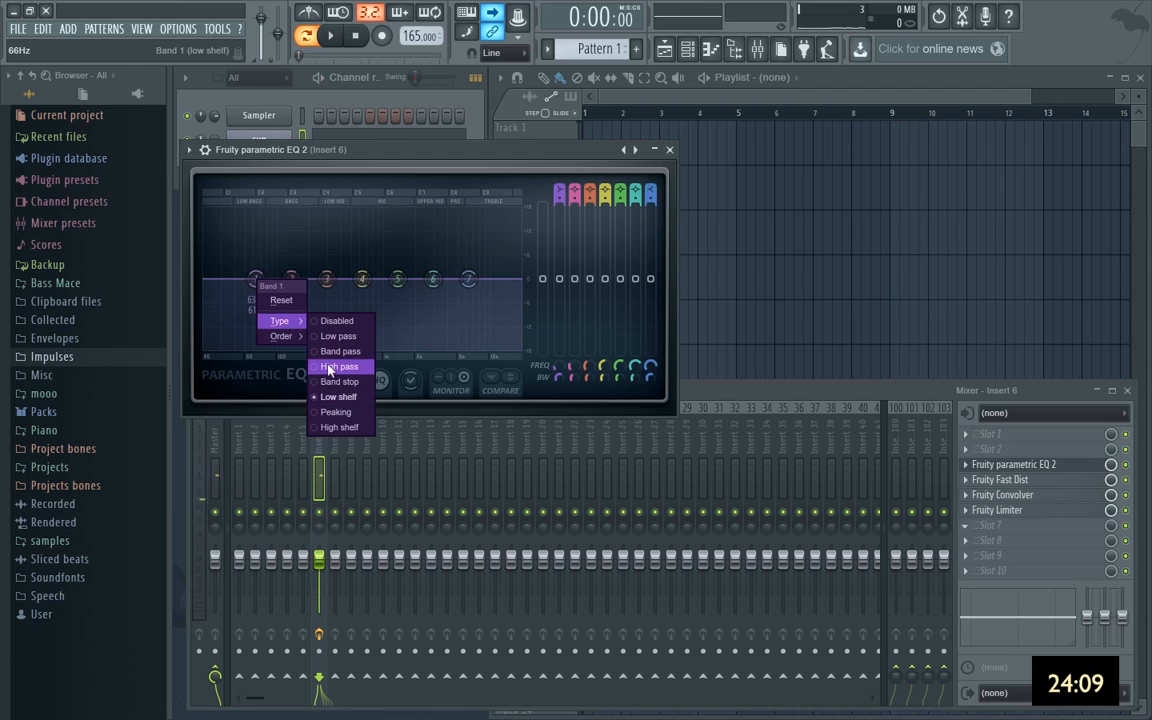
pyautogui.click(333, 368)
# Set the band 1 high-pass slope to Steep 8, adjust its bandwidth for a resonant bump, and raise its cutoff frequency.
pyautogui.moveTo(560, 197); pyautogui.dragTo(560, 202)
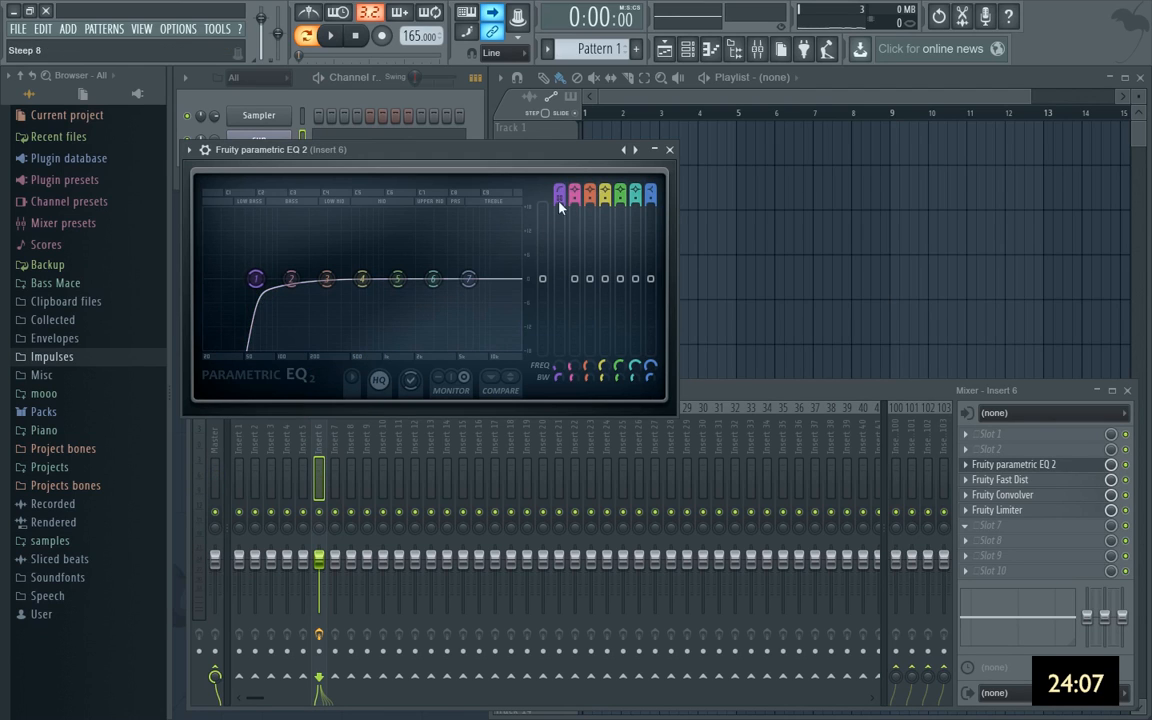
pyautogui.moveTo(559, 378)
pyautogui.mouseDown()
pyautogui.moveTo(559, 402)
pyautogui.moveTo(559, 372)
pyautogui.mouseUp()
pyautogui.moveTo(256, 279); pyautogui.dragTo(268, 279)
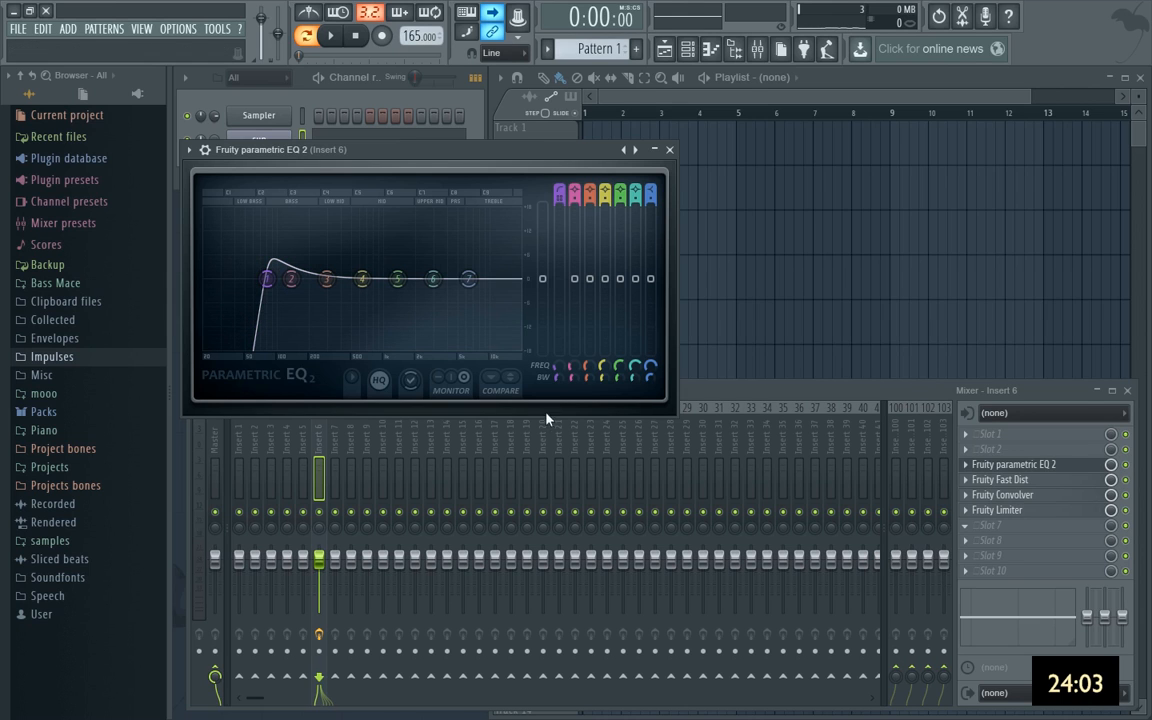
# Narrow the bandwidth of the EQ's band 1 high-pass for a stronger resonant bump while auditioning the pattern, and close the plugin.
pyautogui.press('space')
pyautogui.scroll(3, 557, 383)
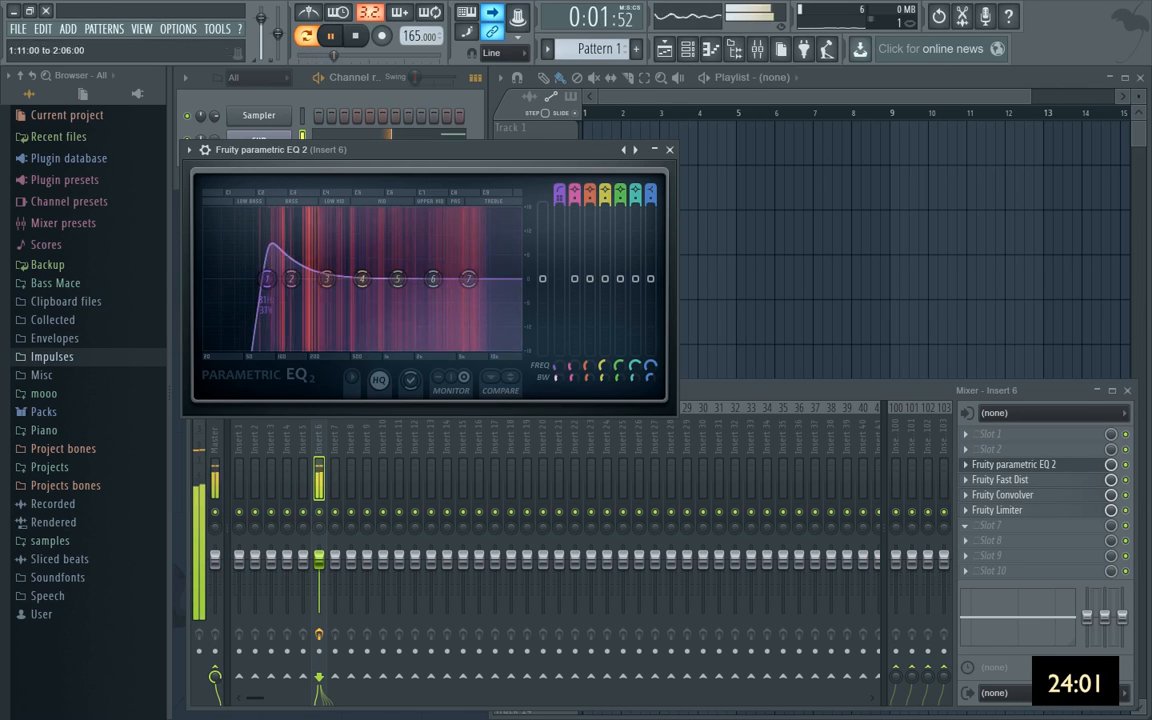
pyautogui.click(670, 149)
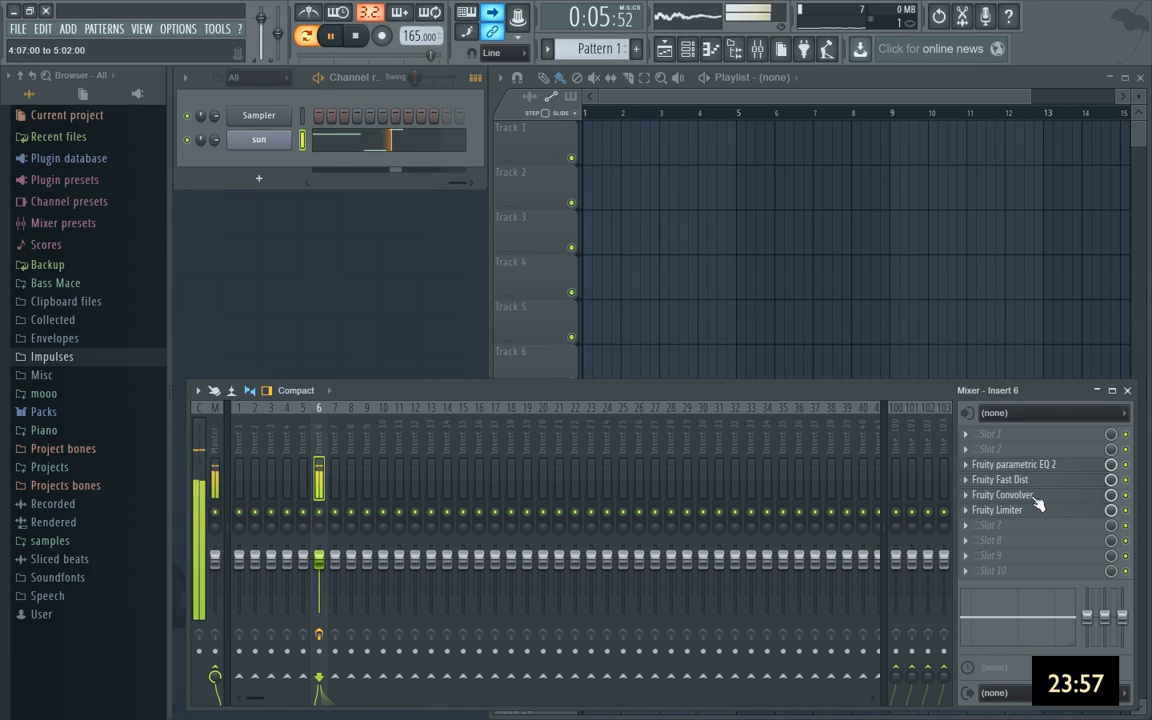
pyautogui.press('space')
# Shape a curved low cut in the Convolver's equalizer that levels off just above 500 Hz, audition it, and close the plugin.
pyautogui.click(1003, 495)
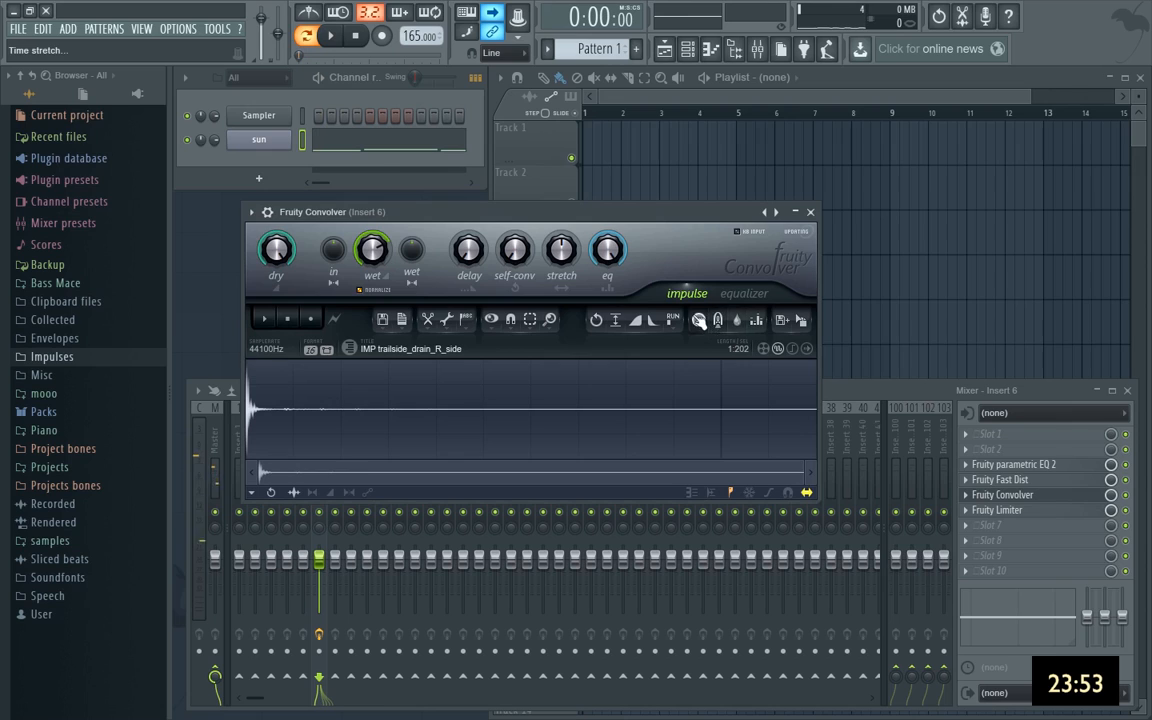
pyautogui.click(744, 295)
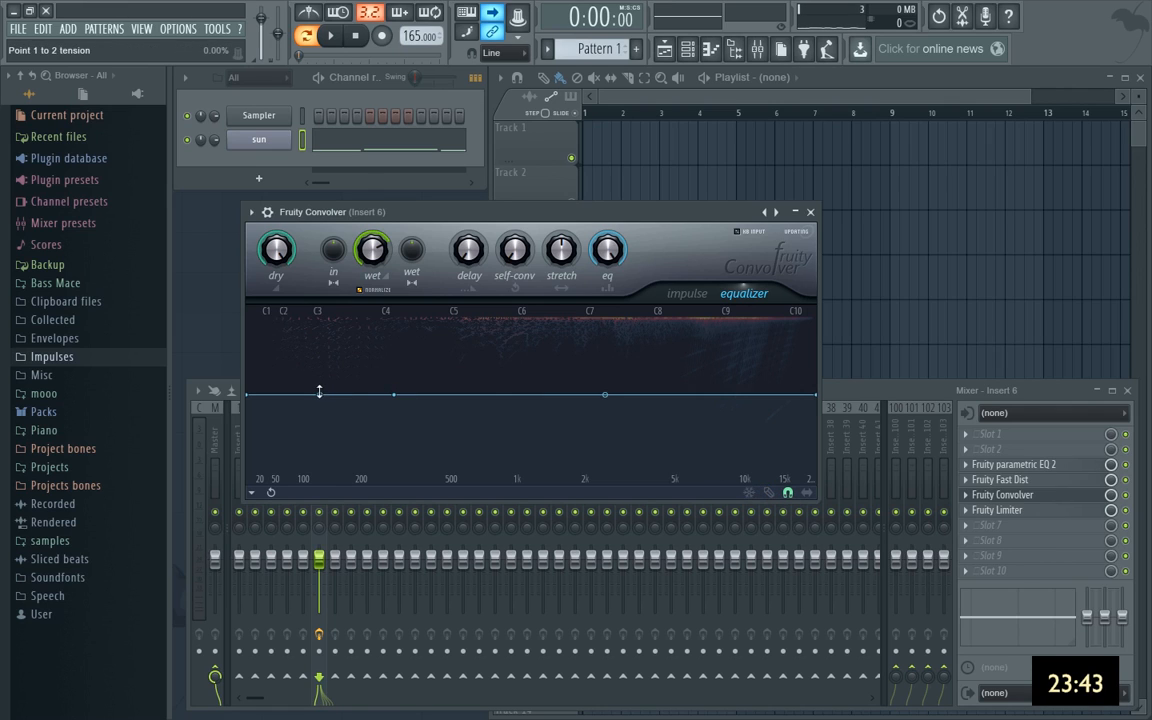
pyautogui.moveTo(254, 395); pyautogui.dragTo(309, 488)
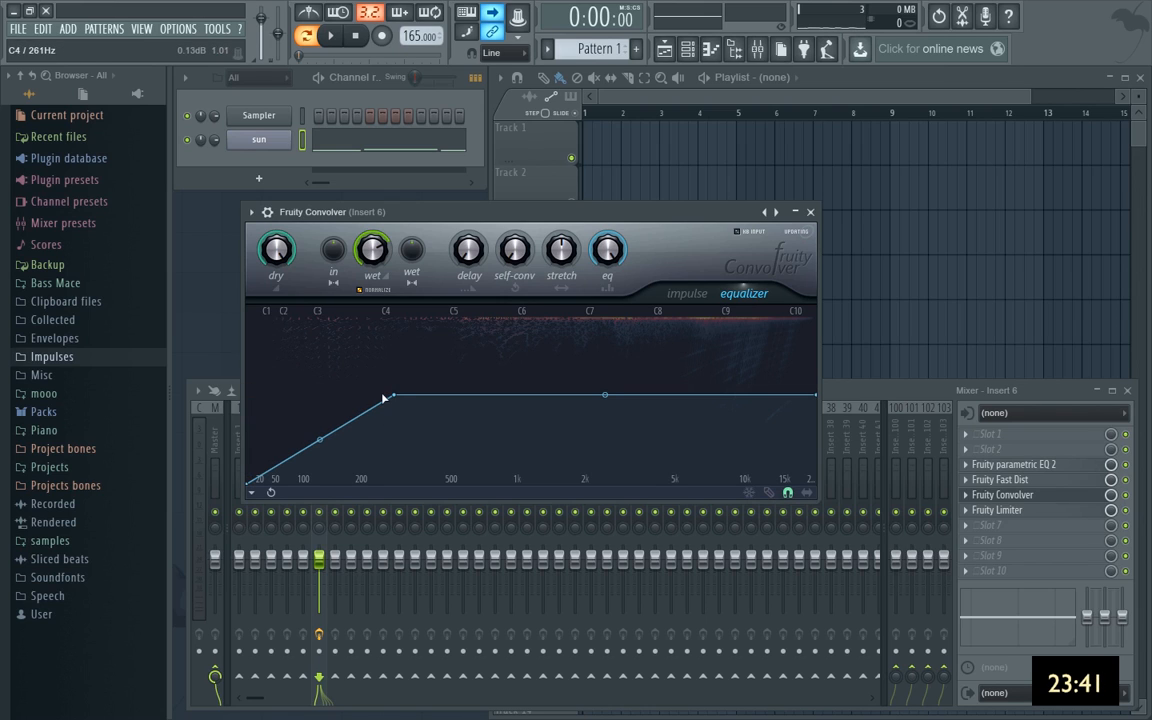
pyautogui.moveTo(395, 395); pyautogui.dragTo(465, 395)
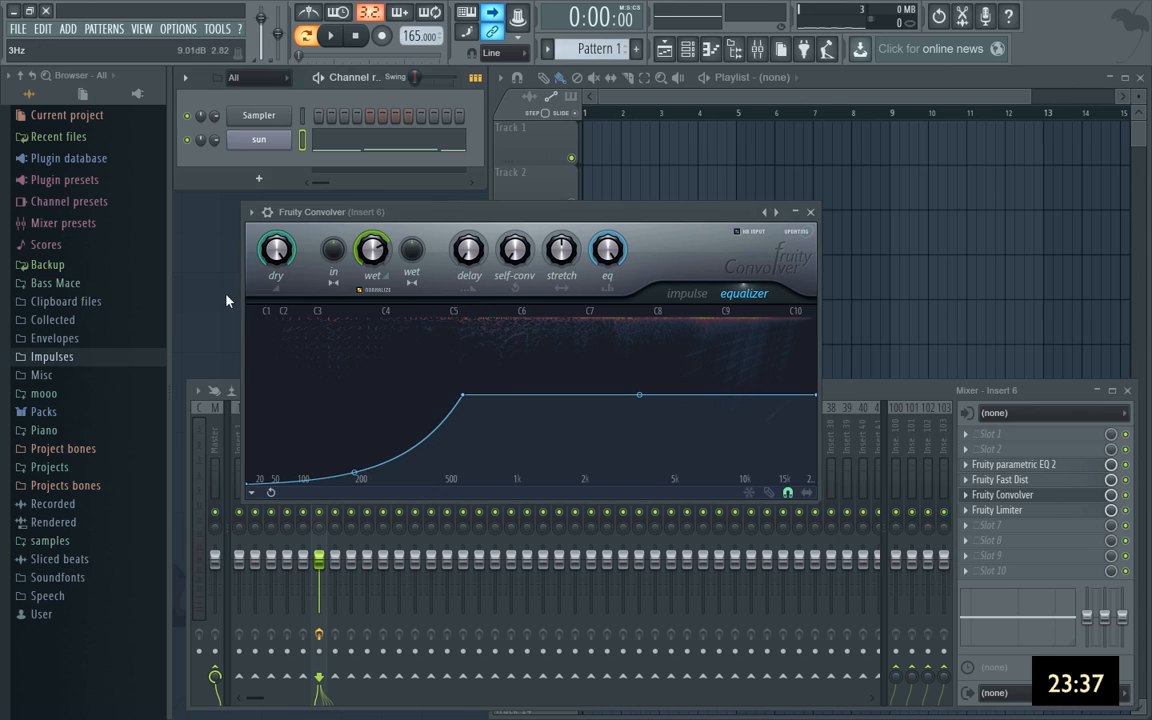
pyautogui.press('space')
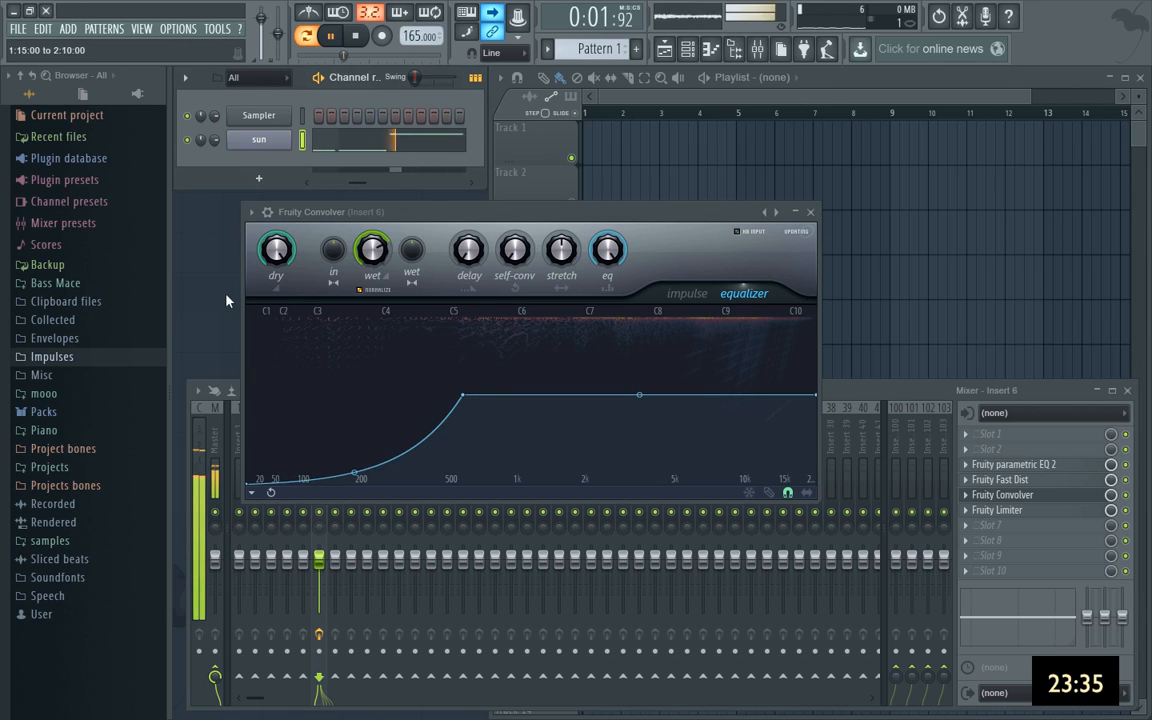
pyautogui.click(810, 212)
pyautogui.press('space')
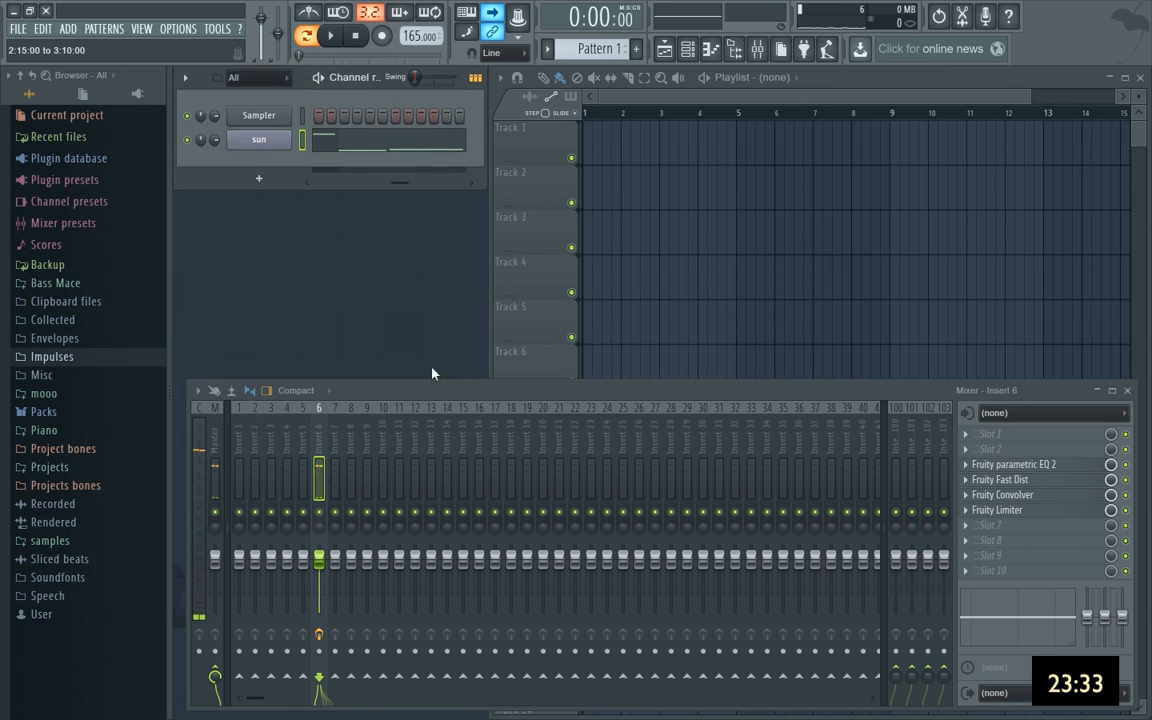
# Fine-tune the Insert 6 EQ's band 1 high-pass bandwidth to 21% at 81 Hz during playback, and close the plugin.
pyautogui.press('space')
pyautogui.click(1066, 467)
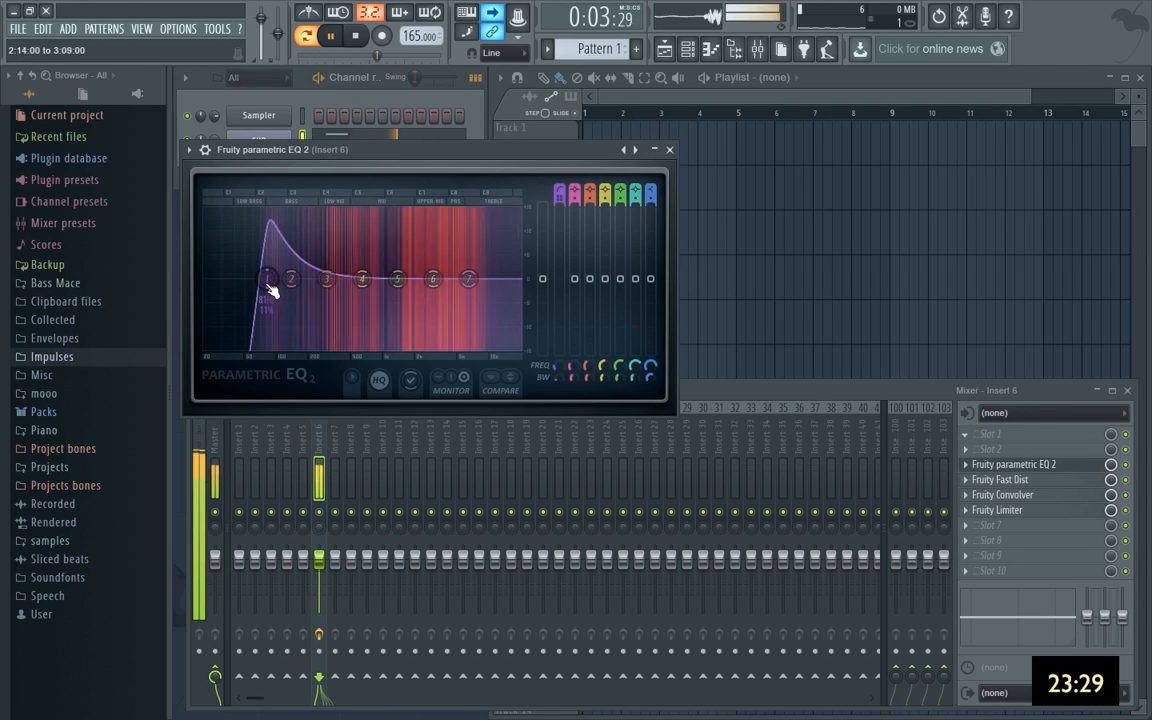
pyautogui.scroll(2, 267, 276)
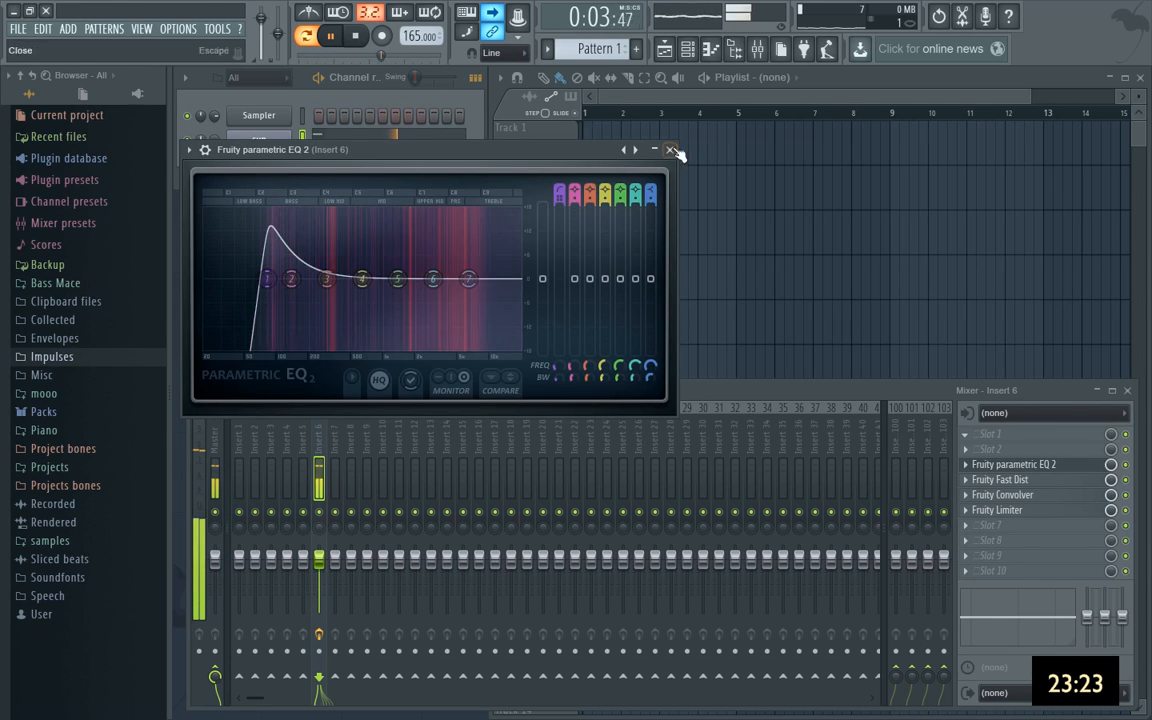
pyautogui.scroll(2, 275, 269)
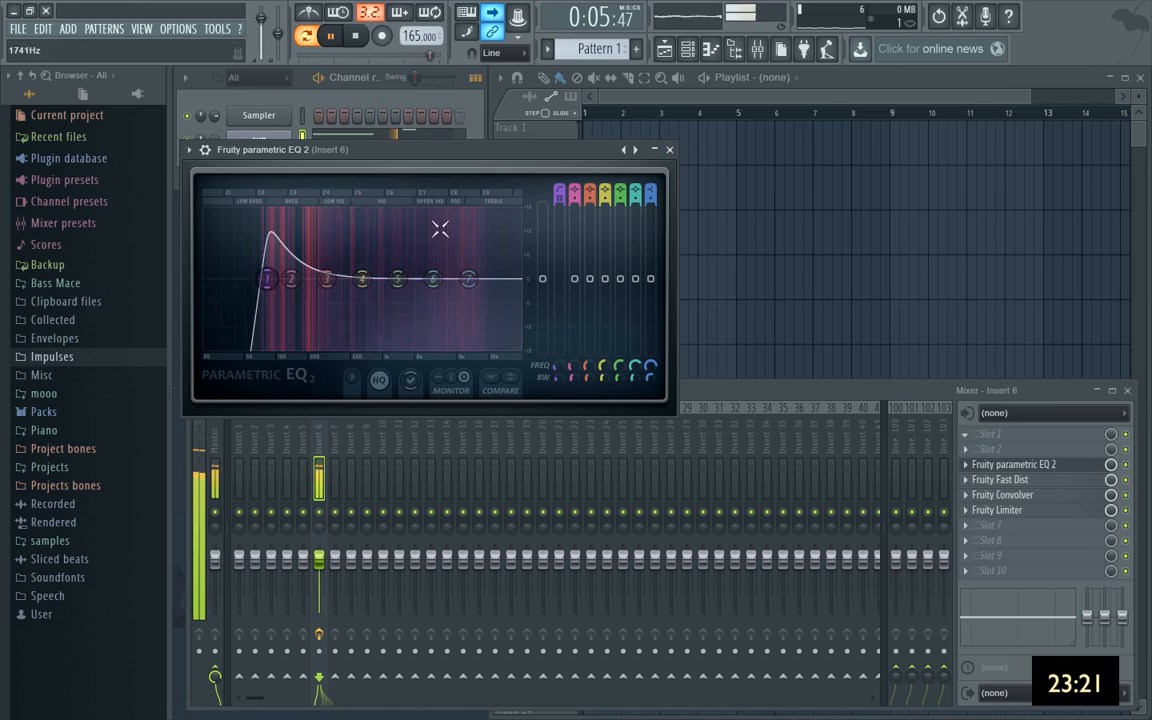
pyautogui.press('space')
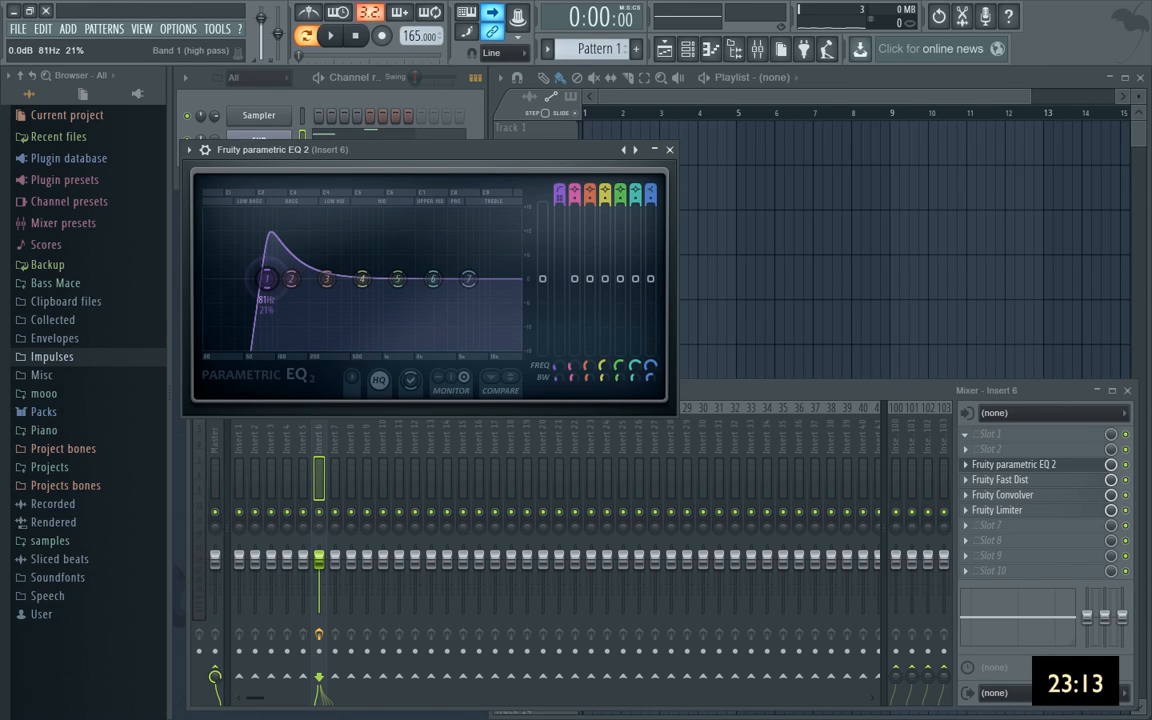
pyautogui.click(670, 150)
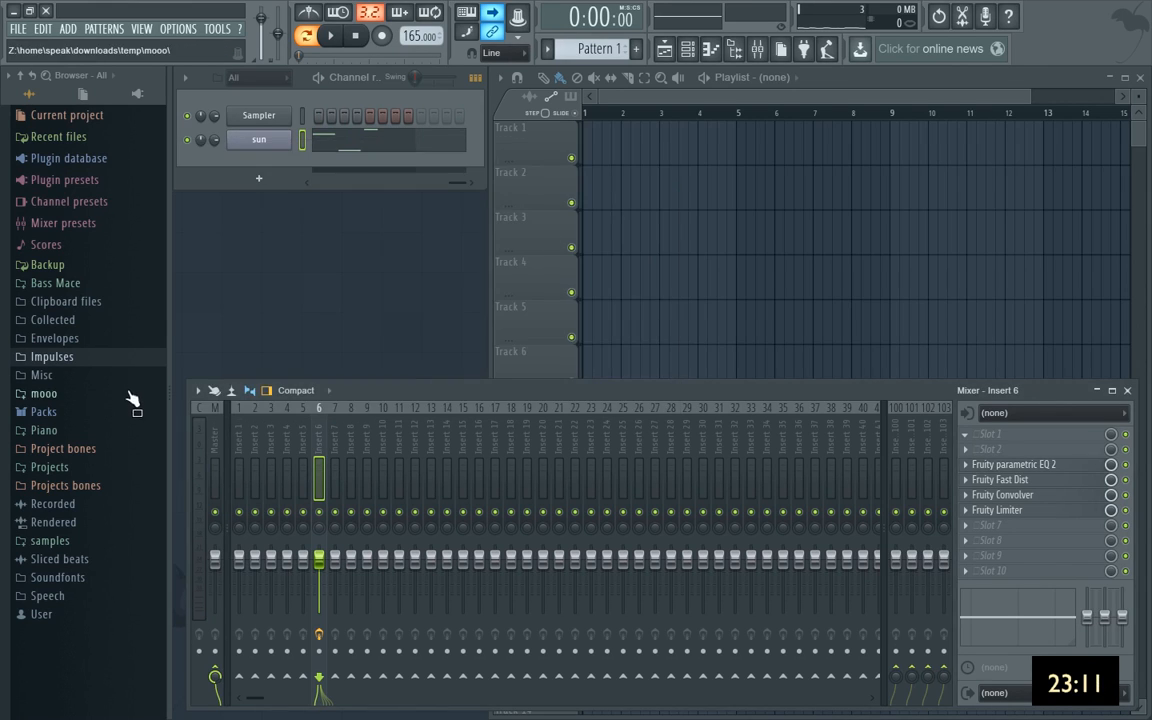
pyautogui.click(1036, 466)
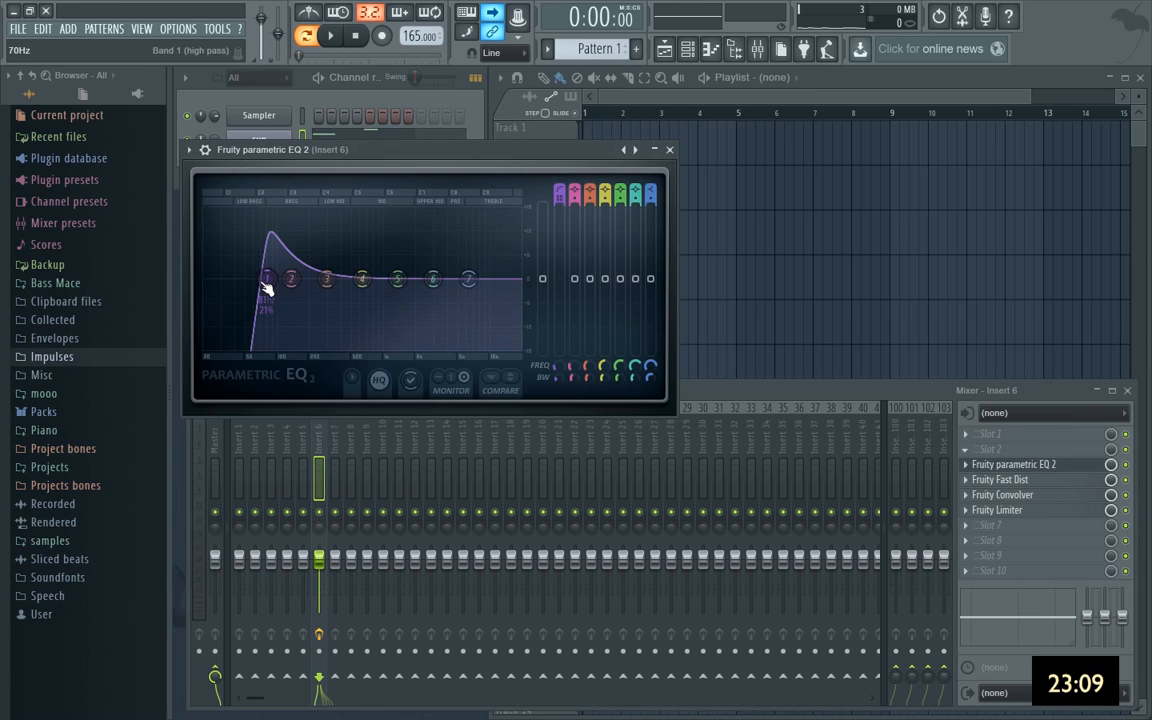
pyautogui.moveTo(267, 278)
pyautogui.mouseDown()
pyautogui.moveTo(255, 278)
pyautogui.moveTo(267, 278)
pyautogui.mouseUp()
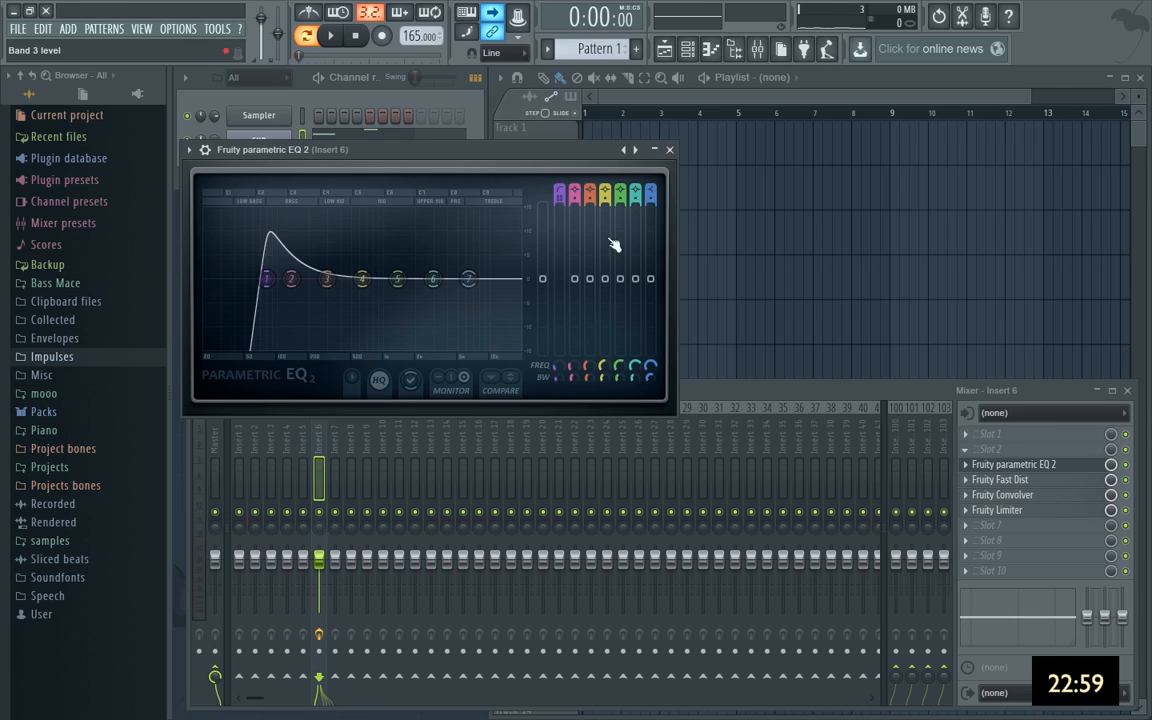
pyautogui.click(669, 149)
# Place two consecutive Pattern 1 clips on playlist Track 1, starting at bars 1 and 5.
pyautogui.click(615, 103)
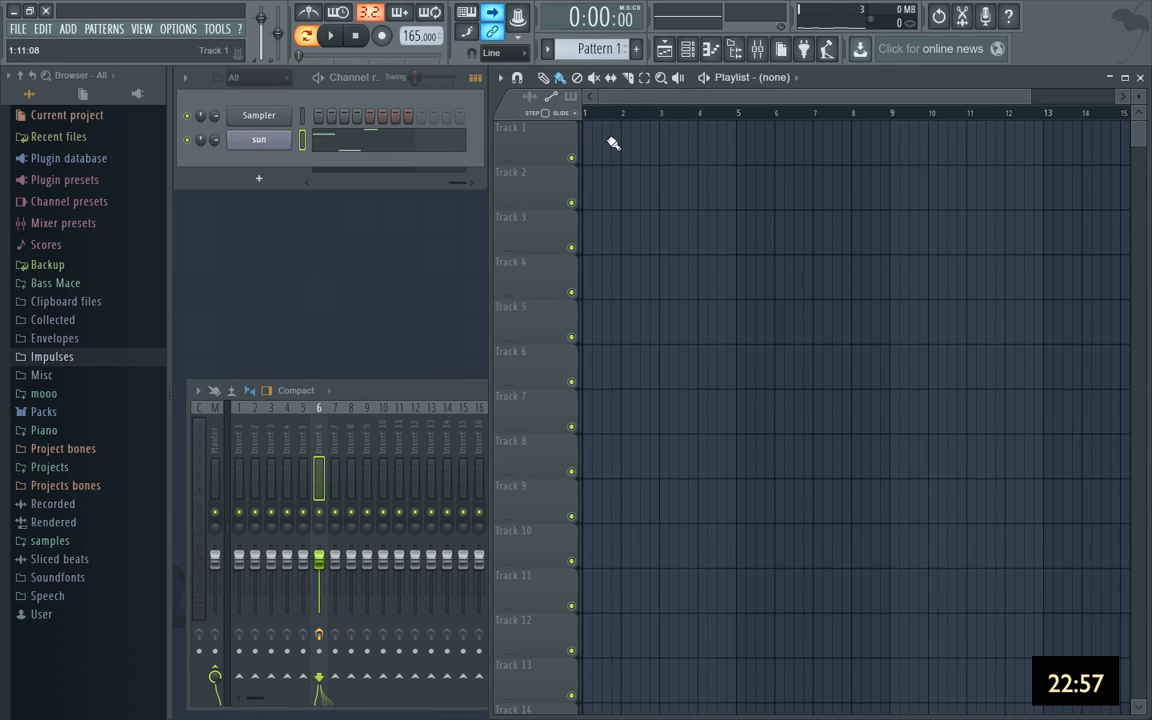
pyautogui.click(609, 140)
pyautogui.click(629, 166)
pyautogui.click(582, 145)
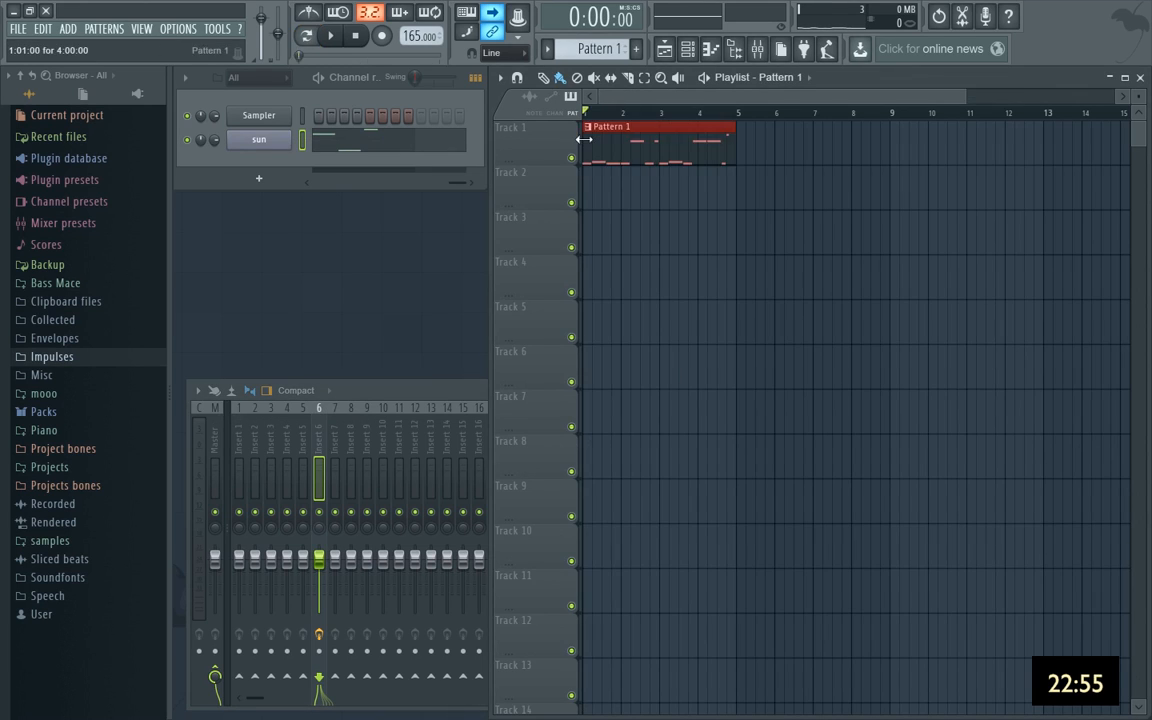
pyautogui.click(742, 142)
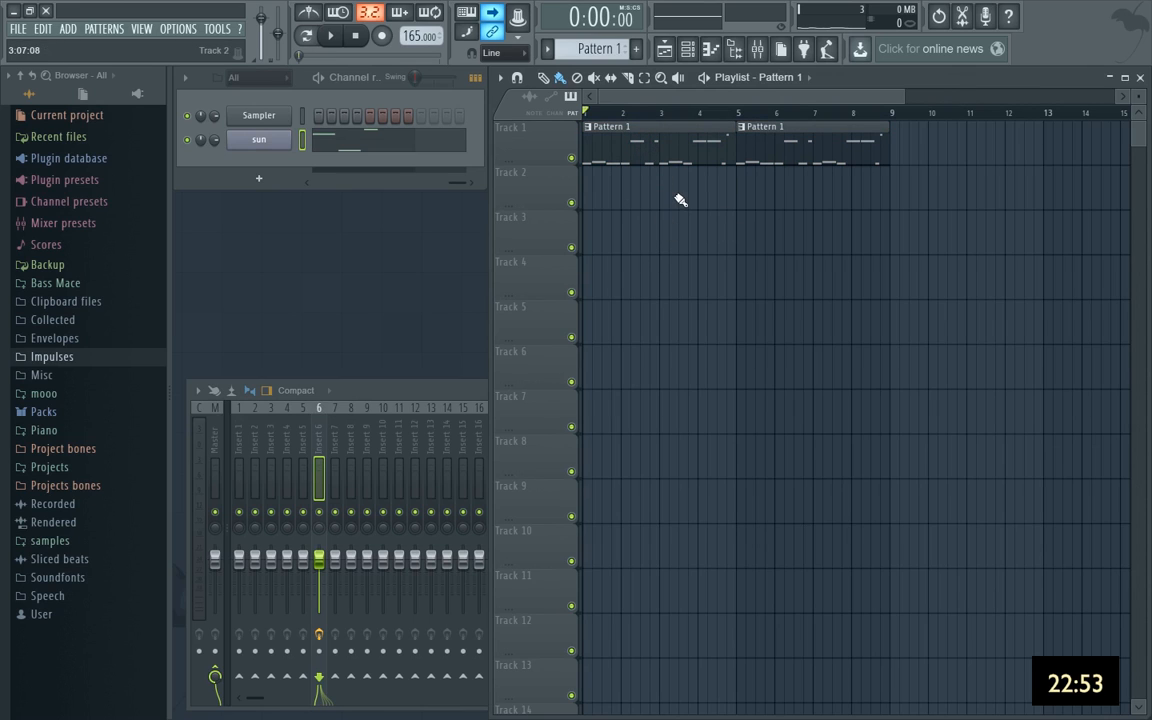
# Create an empty Pattern 2 and load 808 Kick from the Packs Drums Kicks folder into a new sampler channel.
pyautogui.press('F4')
pyautogui.press('Return')
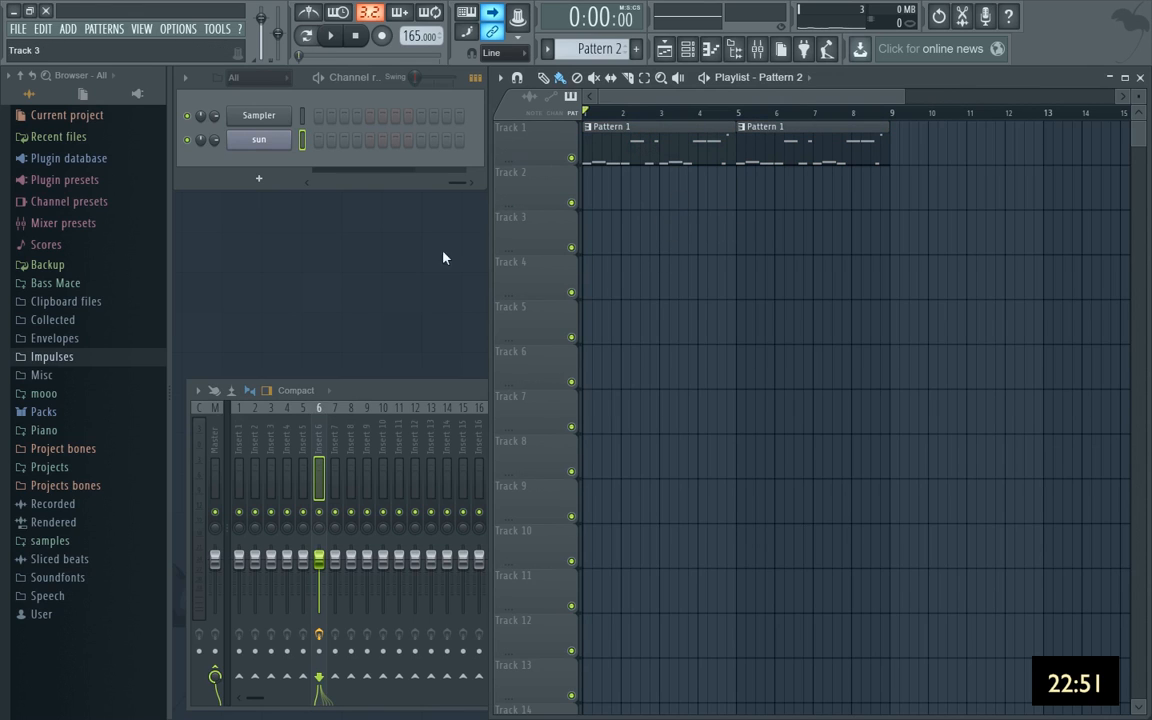
pyautogui.click(92, 411)
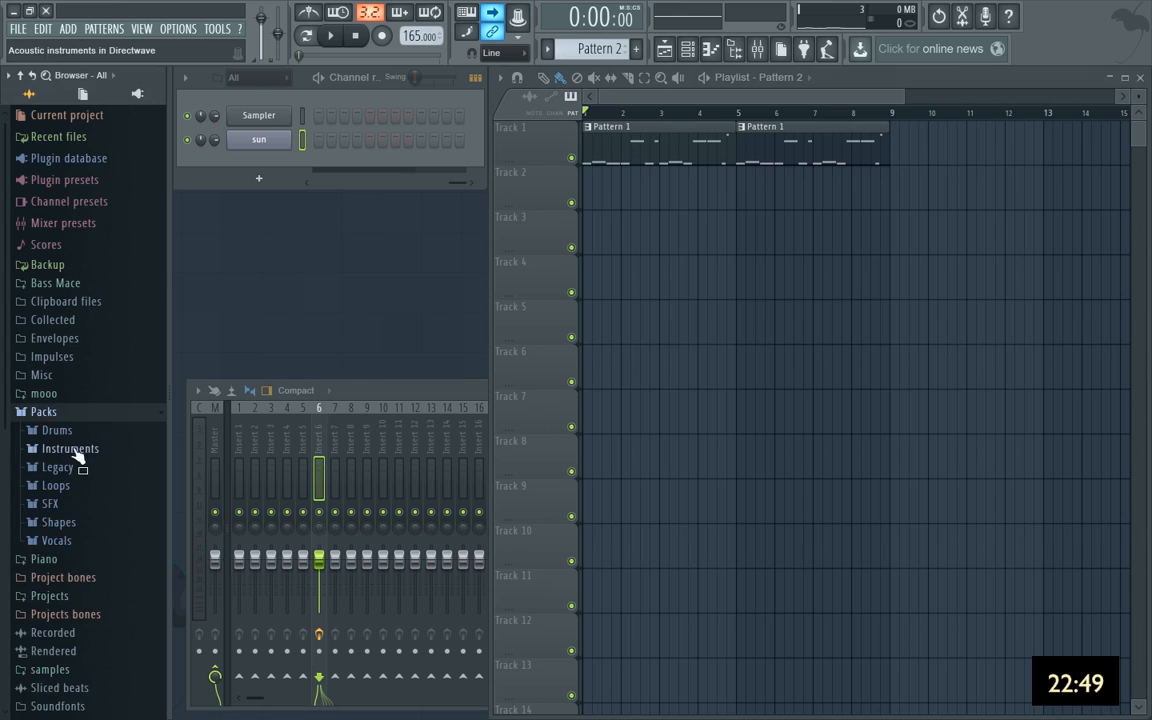
pyautogui.click(80, 433)
pyautogui.click(88, 489)
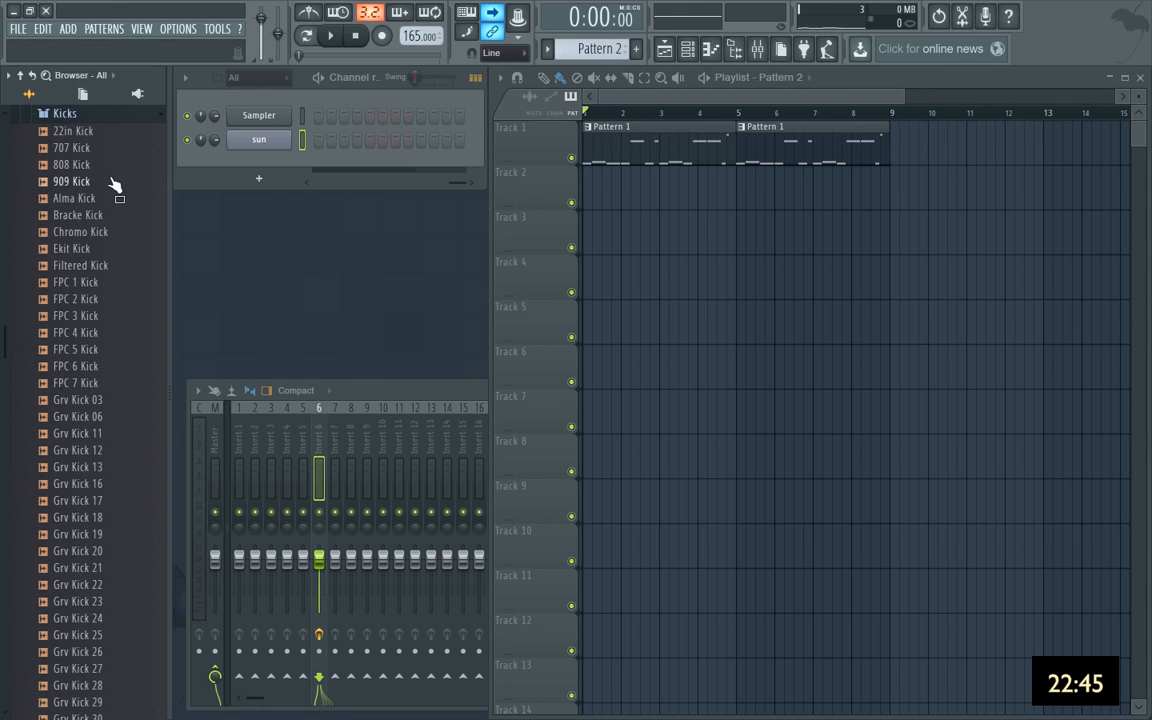
pyautogui.scroll(1, 110, 200)
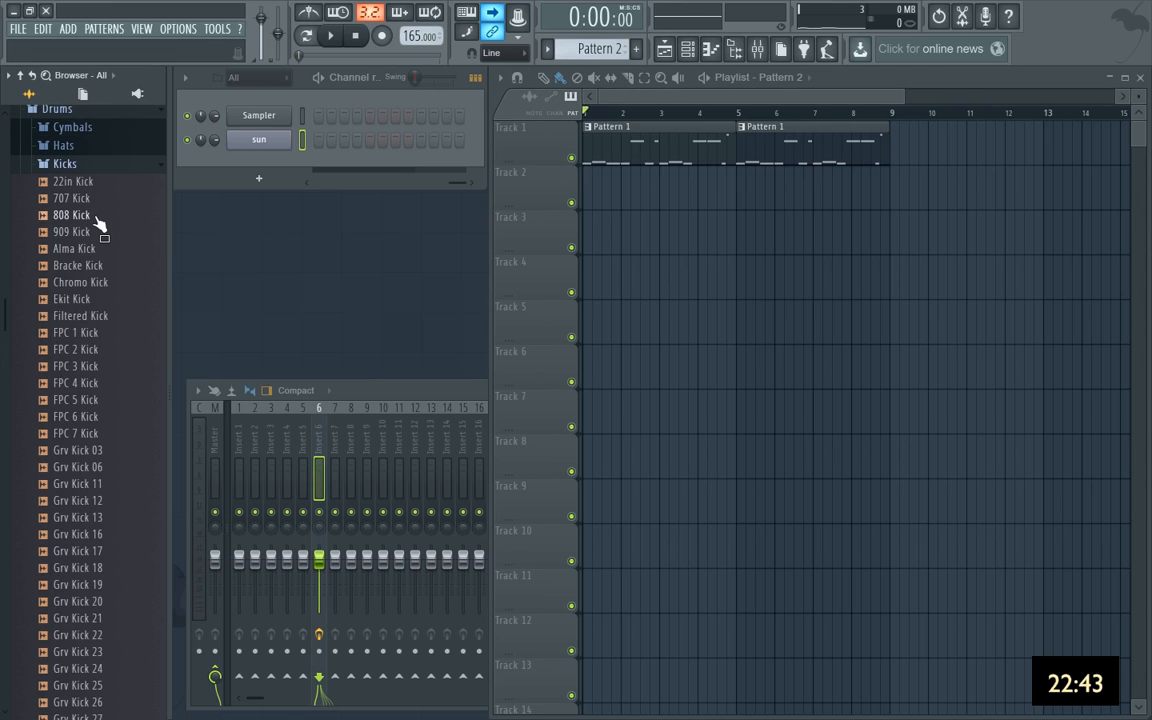
pyautogui.click(90, 215)
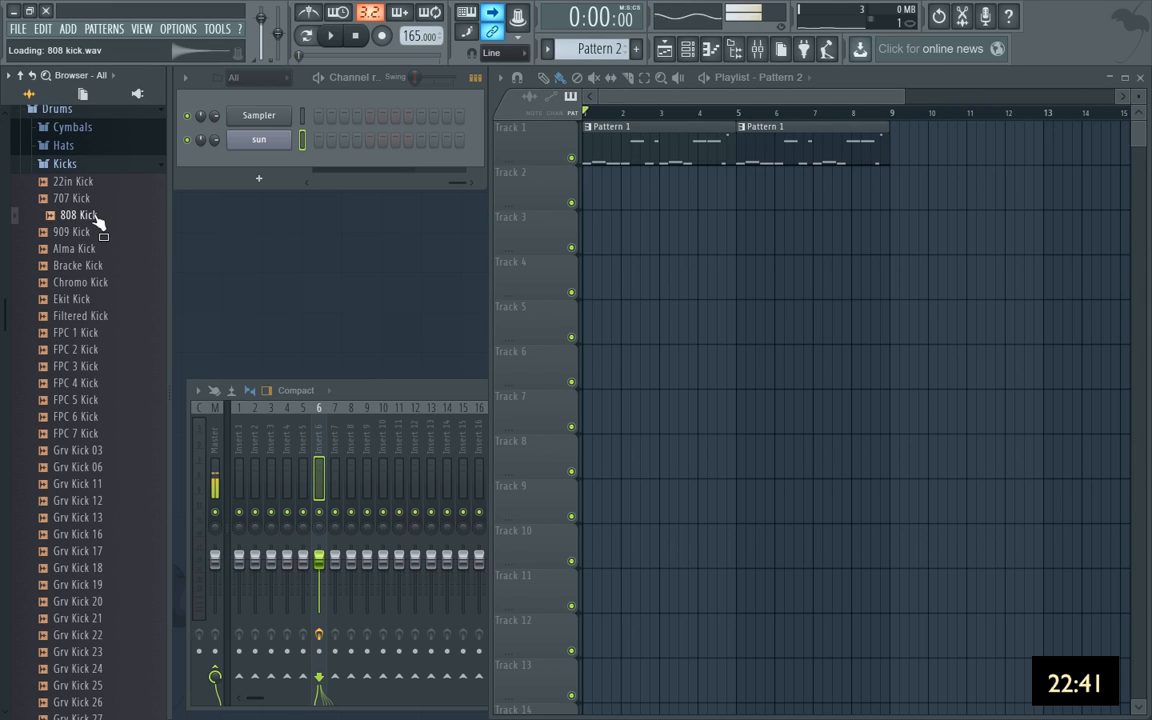
pyautogui.rightClick(97, 221)
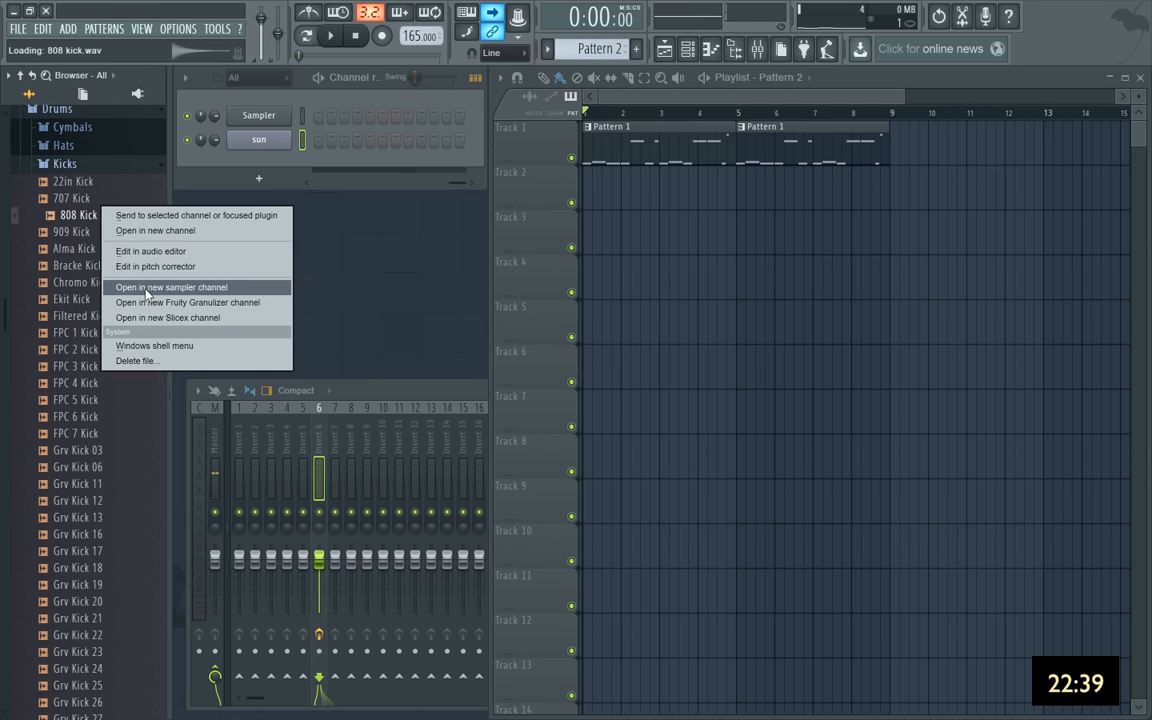
pyautogui.click(146, 290)
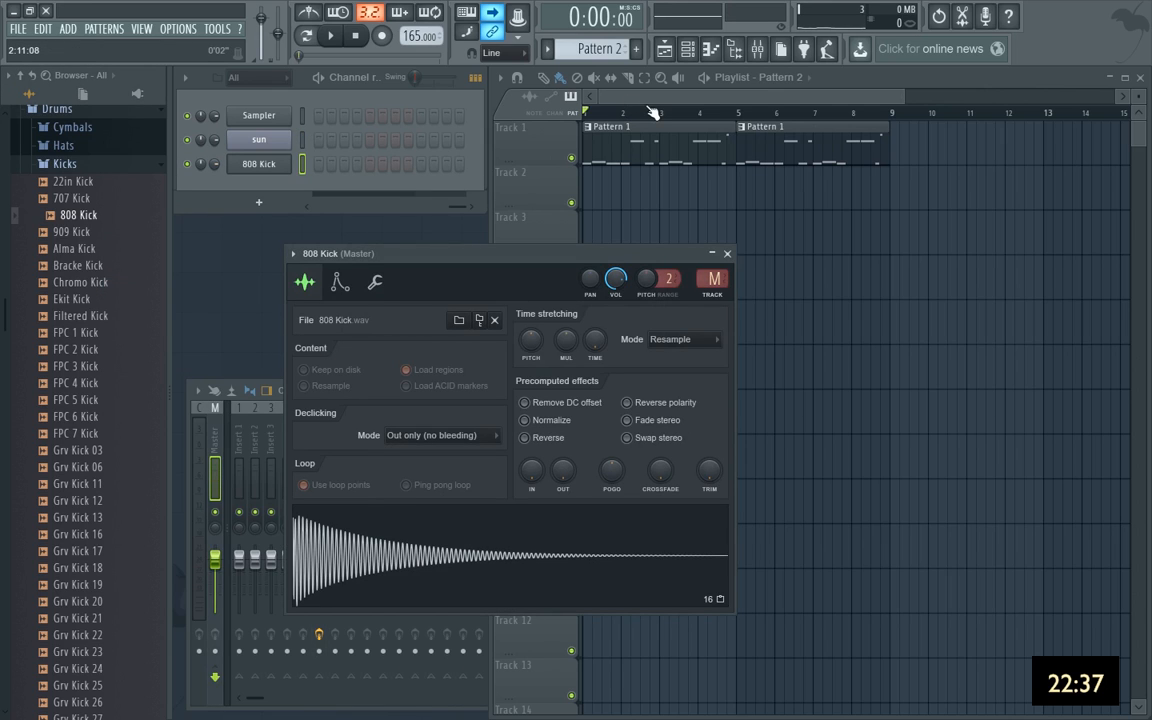
# Create an empty Pattern 3 and place it at bar 1 of playlist Track 2.
pyautogui.click(572, 90)
pyautogui.press('F4')
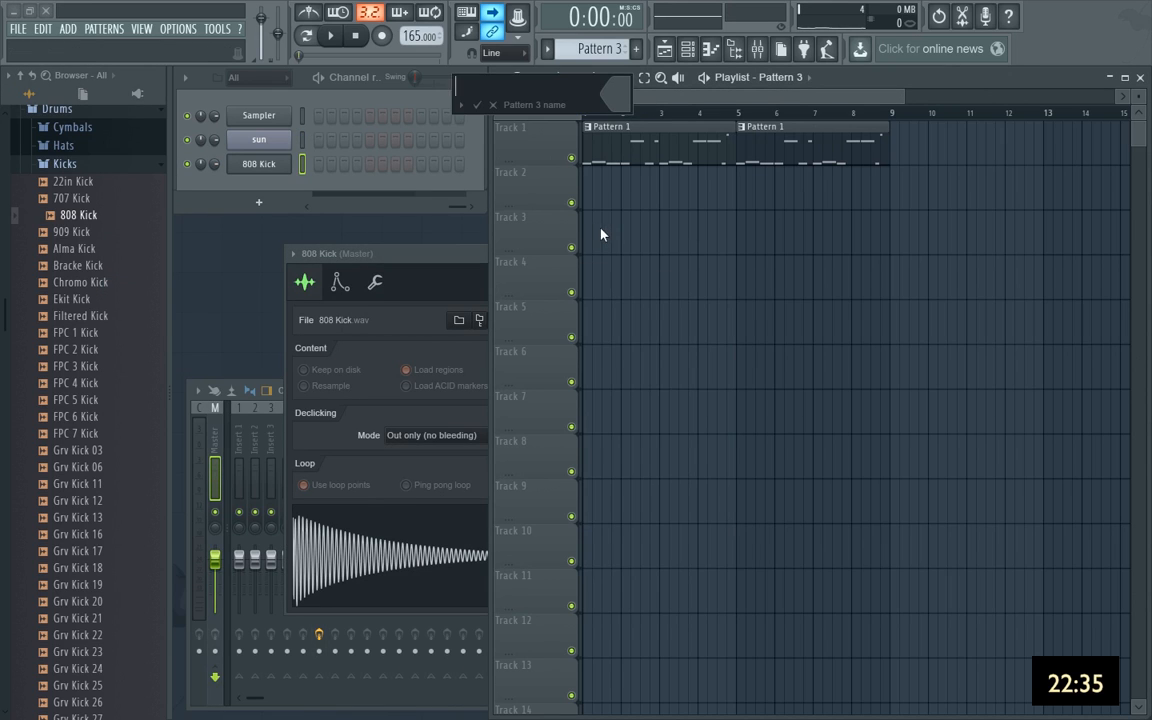
pyautogui.press('Return')
pyautogui.click(596, 186)
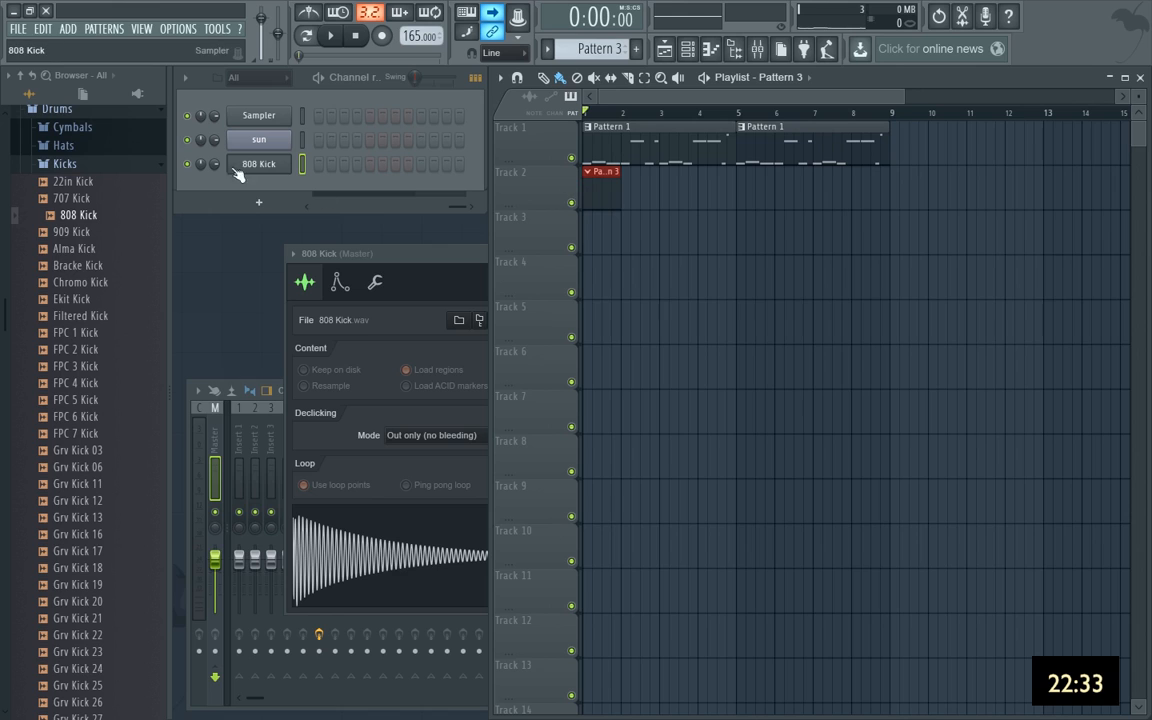
# Review the 808 Kick channel's envelope and miscellaneous settings, and route the channel to mixer Insert 7.
pyautogui.click(468, 257)
pyautogui.click(340, 283)
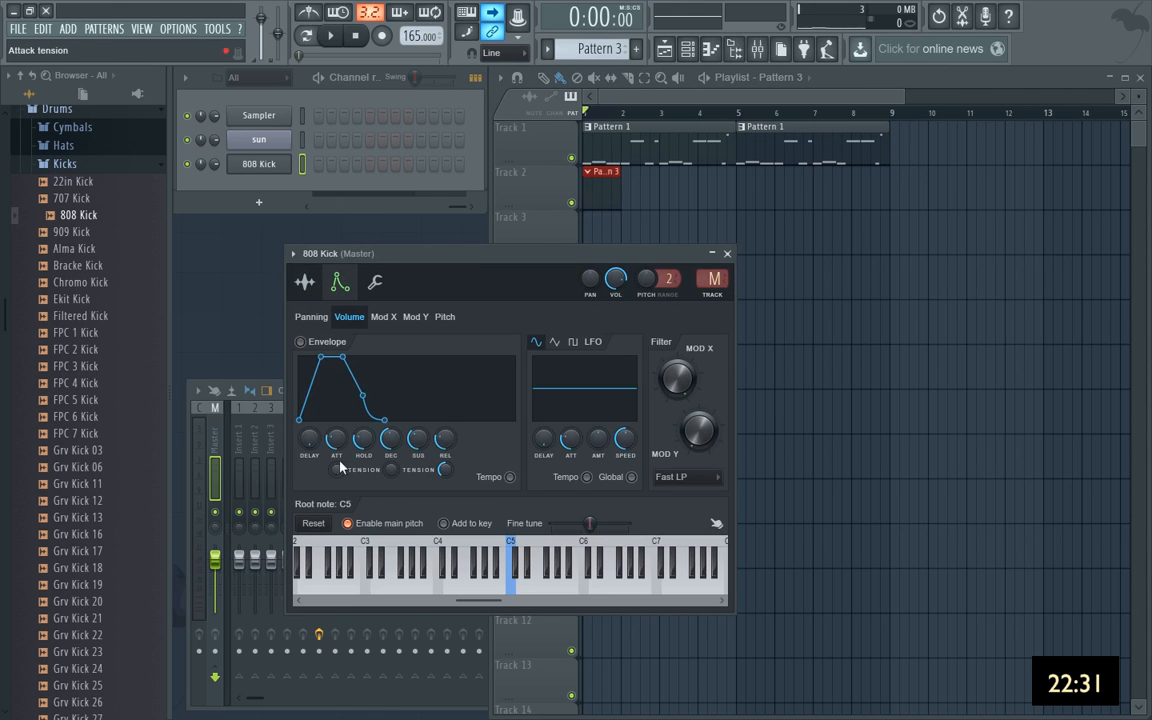
pyautogui.click(393, 277)
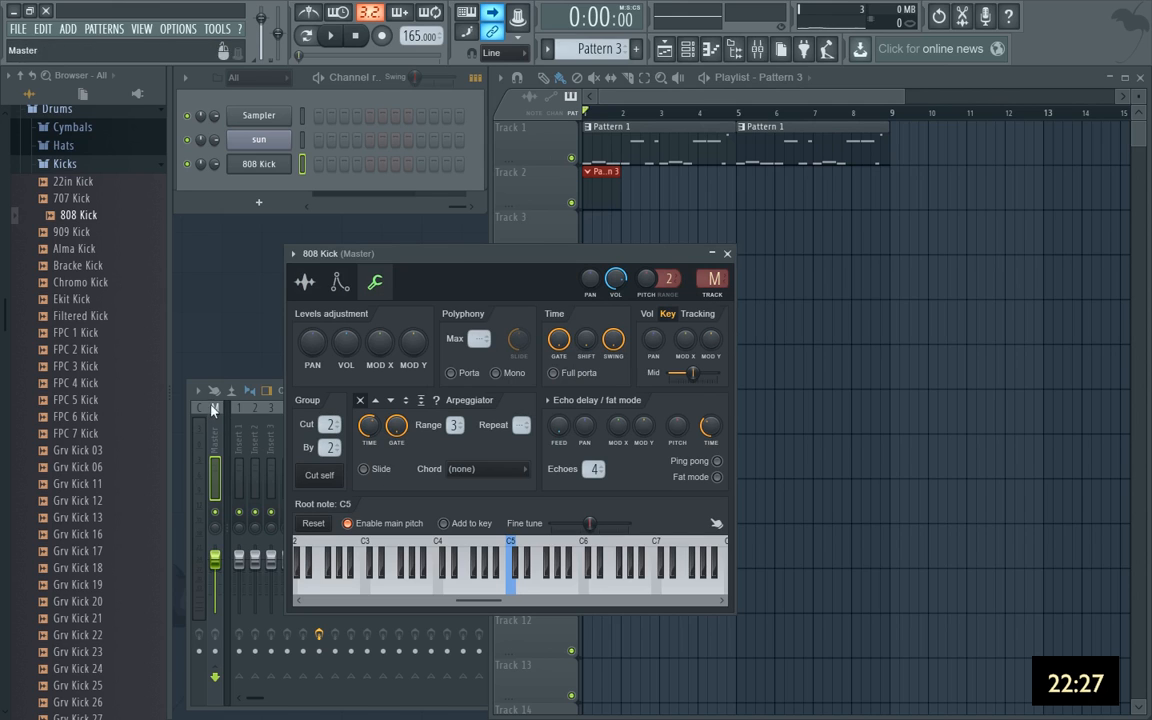
pyautogui.click(208, 380)
pyautogui.click(335, 434)
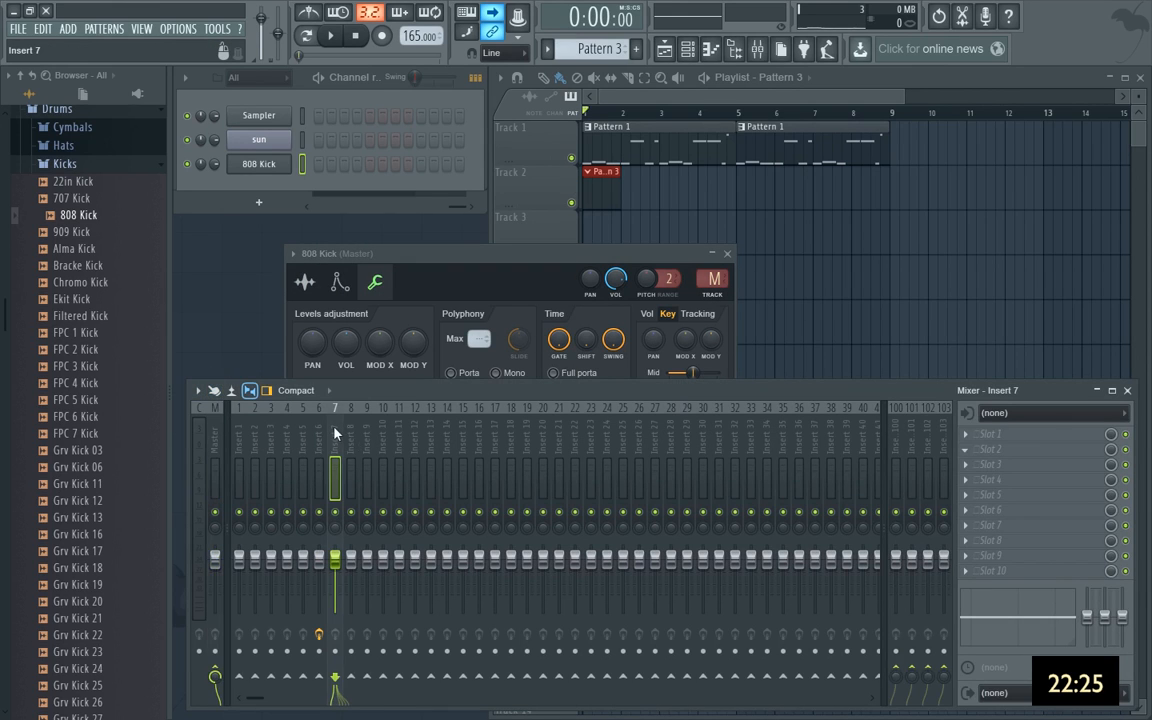
pyautogui.hotkey('ctrl', 'l')
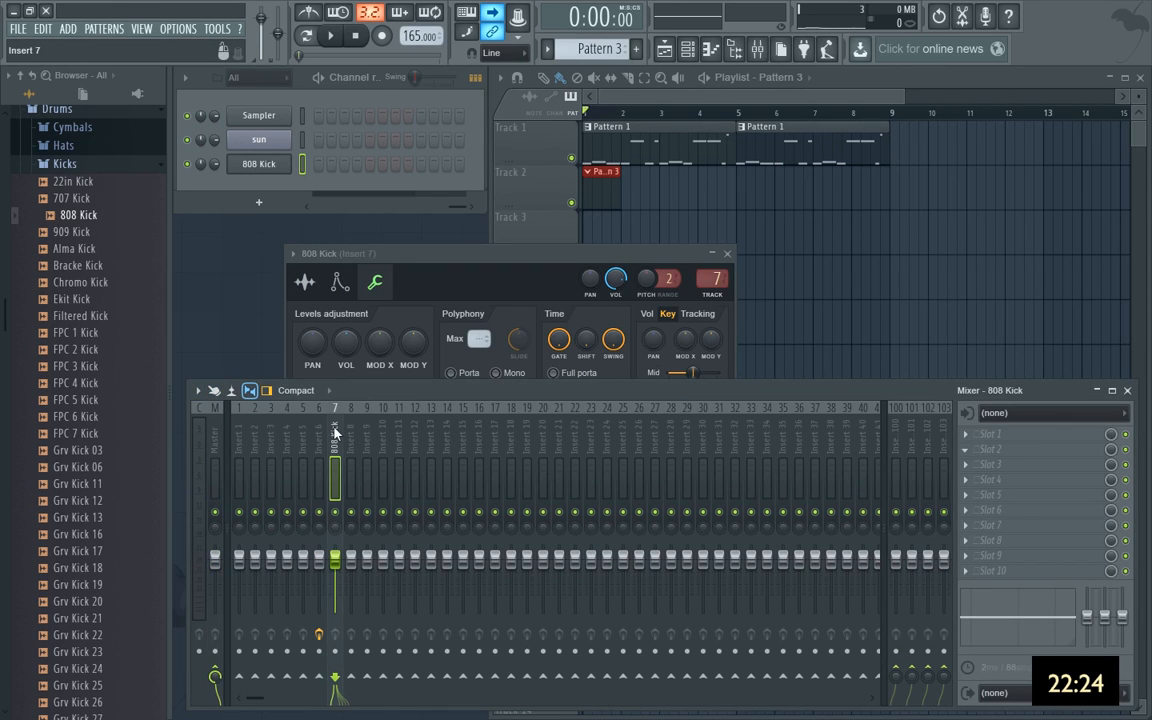
pyautogui.rightClick(240, 158)
pyautogui.click(322, 163)
pyautogui.press('space')
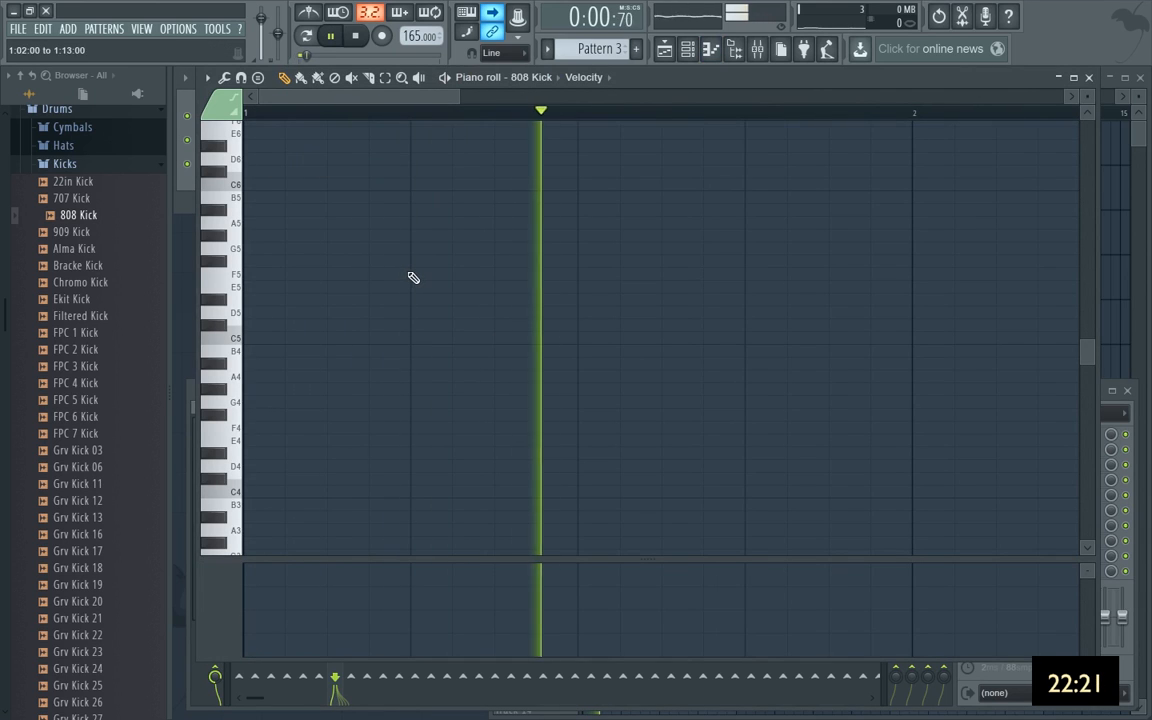
pyautogui.press('space')
pyautogui.keyDown('ctrl'); pyautogui.scroll(-5, 447, 309); pyautogui.keyUp('ctrl')
pyautogui.scroll(-2, 381, 324)
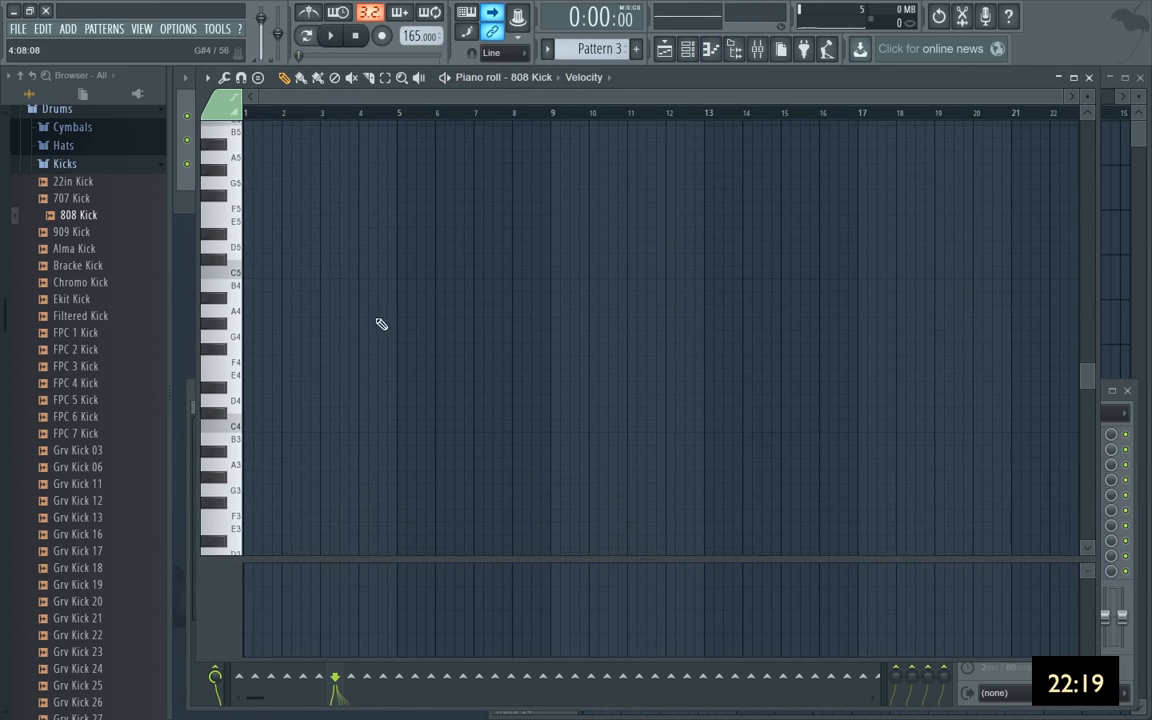
pyautogui.keyDown('ctrl'); pyautogui.scroll(4, 370, 314); pyautogui.keyUp('ctrl')
pyautogui.scroll(-2, 330, 280)
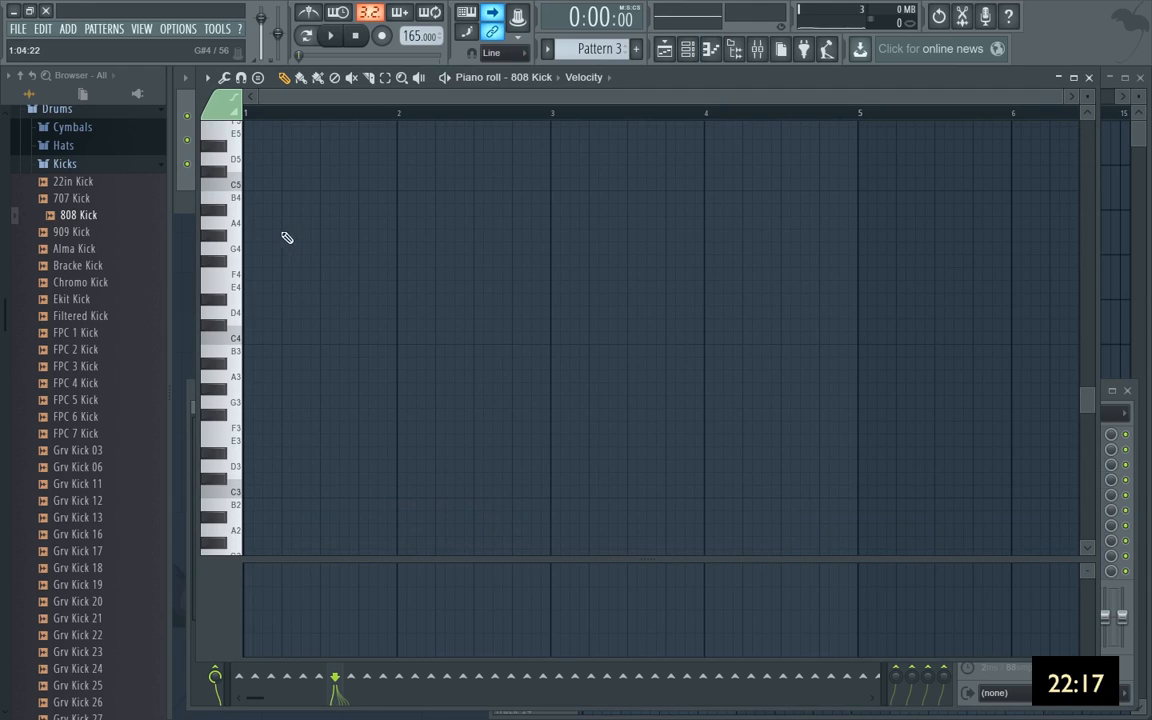
pyautogui.press('space')
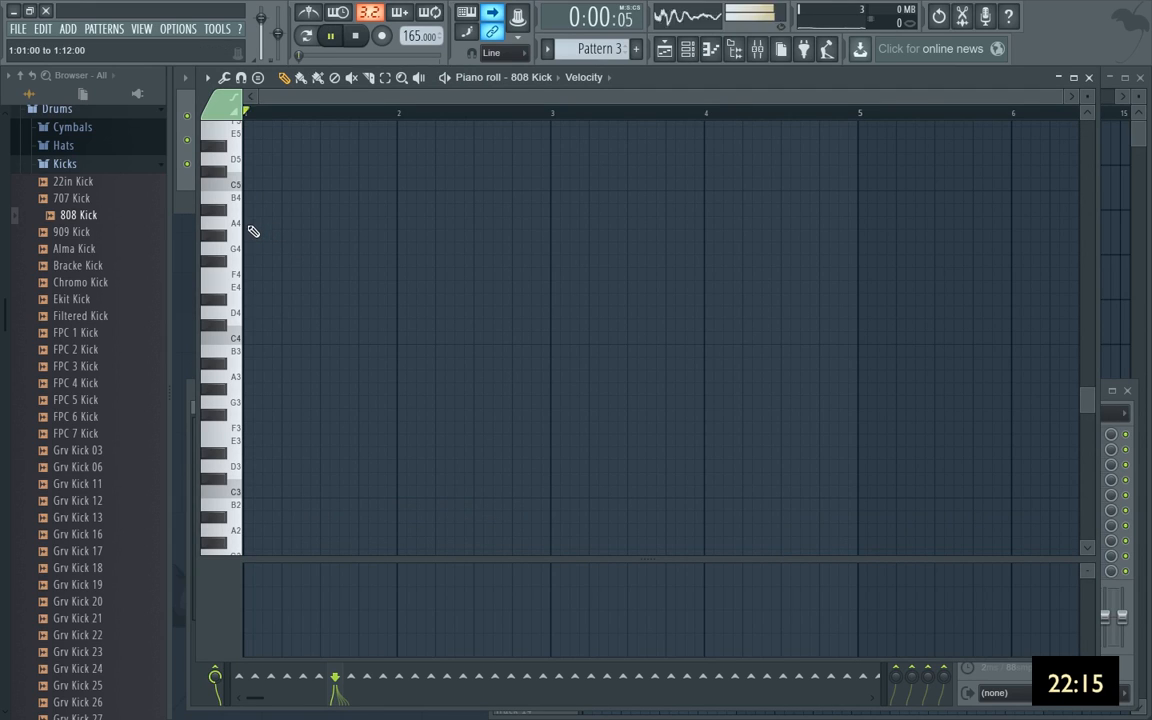
pyautogui.press('space')
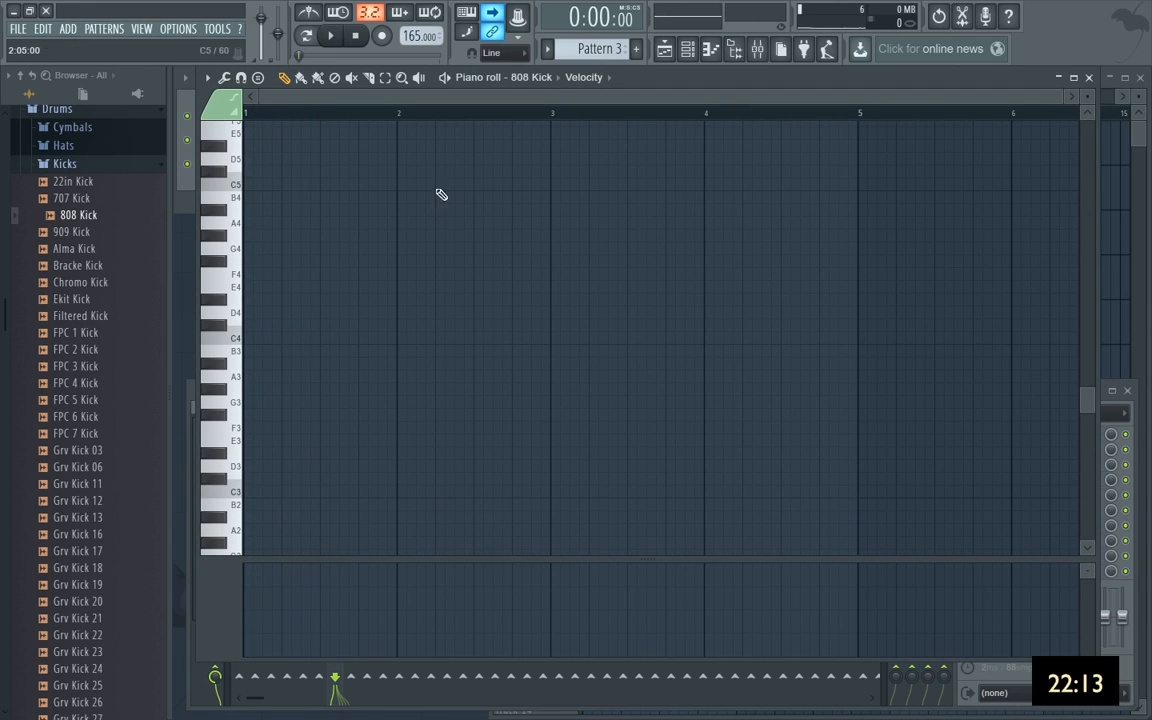
pyautogui.click(1089, 77)
pyautogui.click(648, 99)
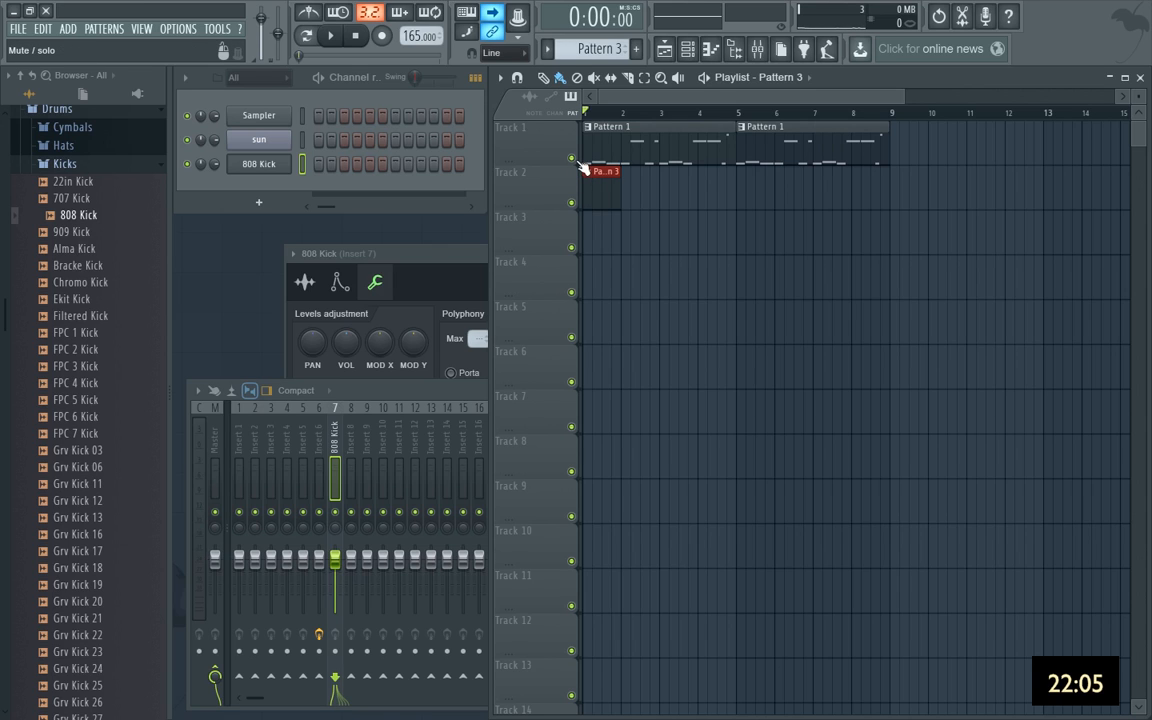
# In the 808 Kick piano roll, draw three A4 notes in bar 1 at steps 1, 7 and 11.
pyautogui.rightClick(285, 165)
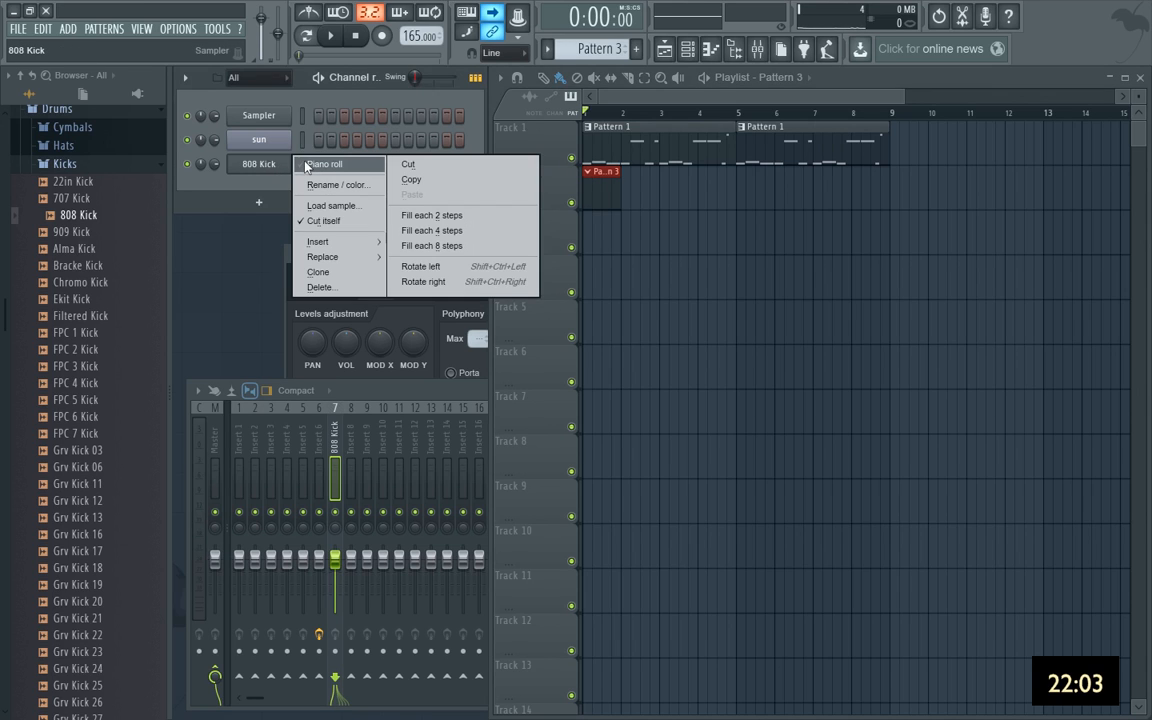
pyautogui.click(320, 164)
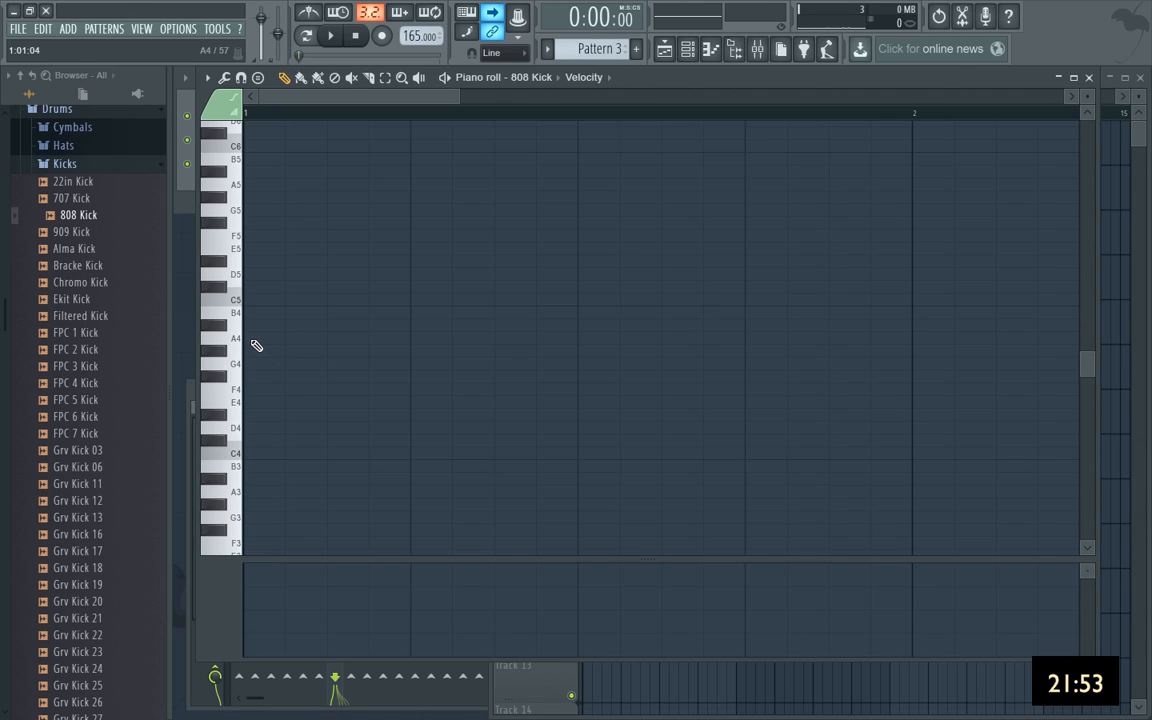
pyautogui.click(255, 340)
pyautogui.press('space')
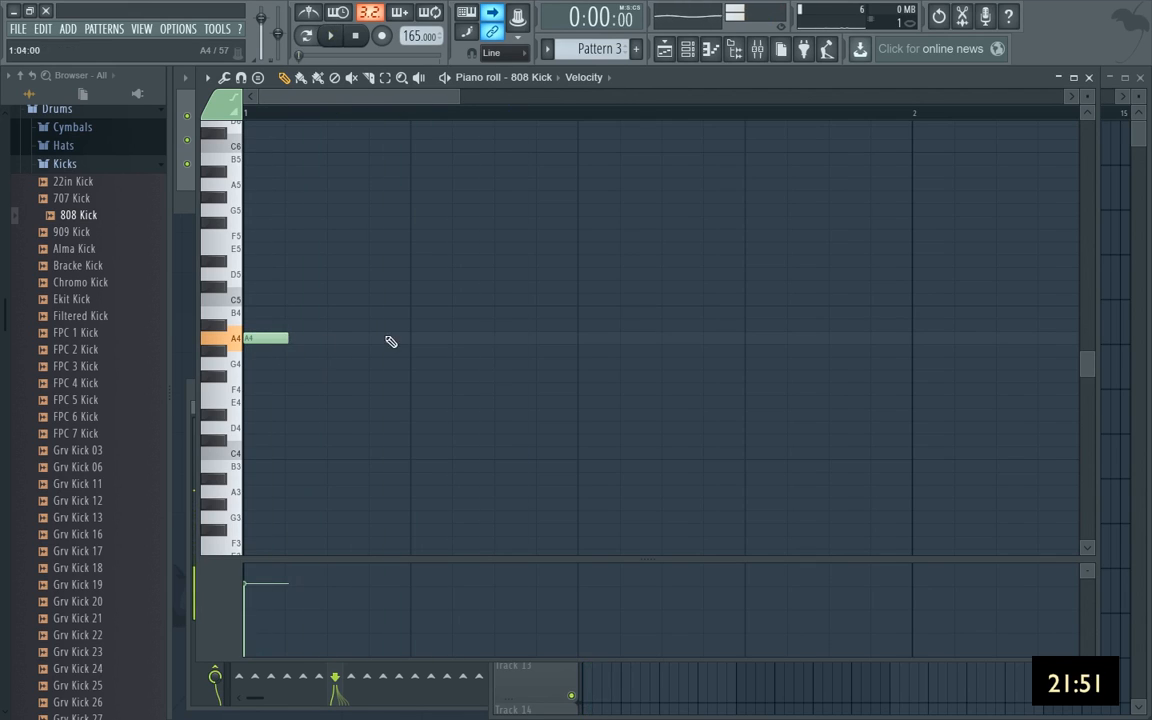
pyautogui.click(504, 340)
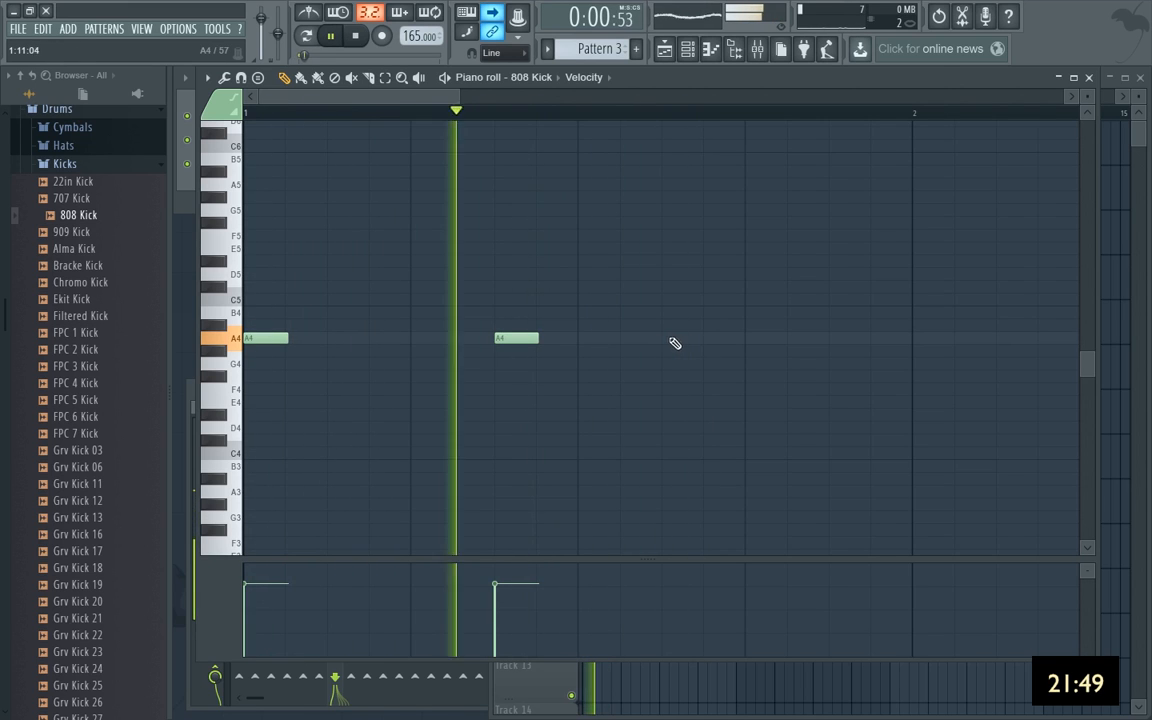
pyautogui.click(676, 340)
pyautogui.scroll(-5, 481, 360)
pyautogui.scroll(2, 477, 357)
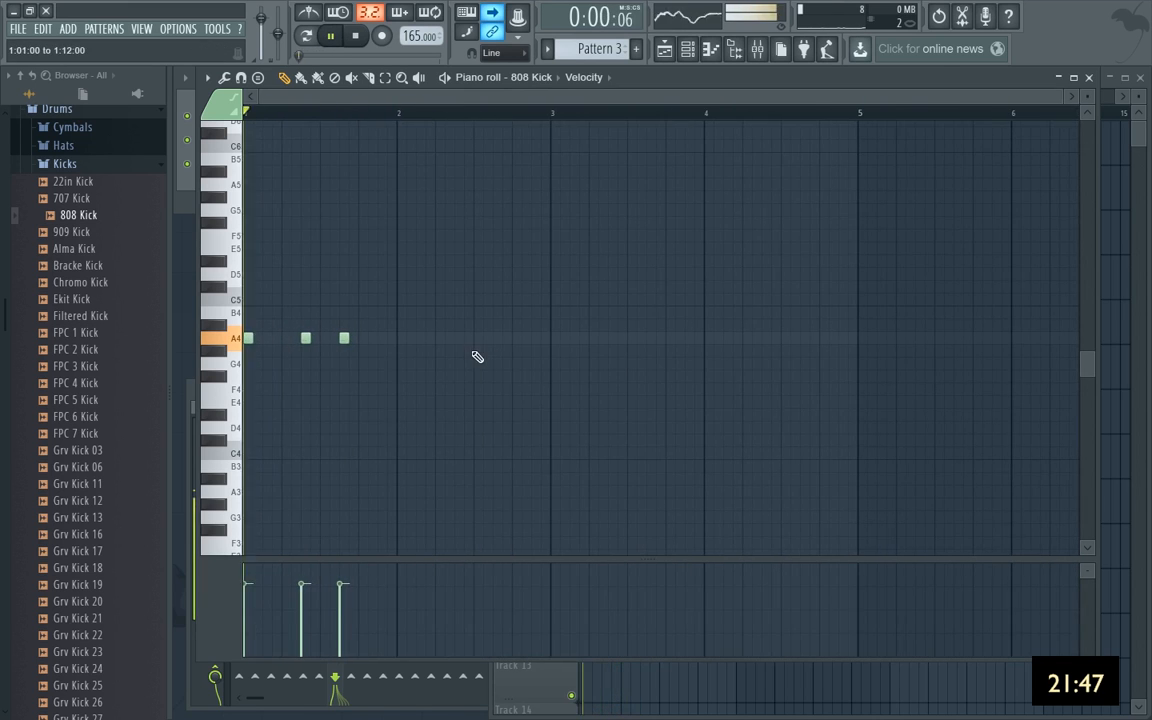
# Add three C5 notes in bar 2 at steps 1, 9 and 11, and audition them with the break.
pyautogui.click(403, 299)
pyautogui.press('space')
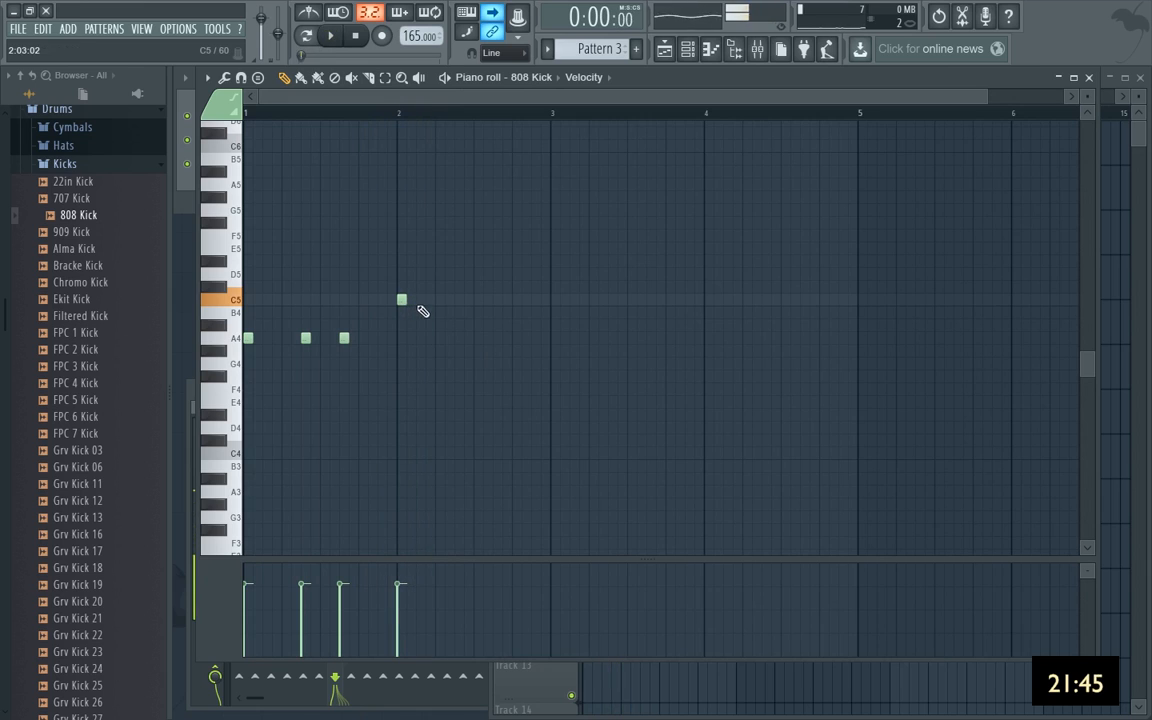
pyautogui.press('space')
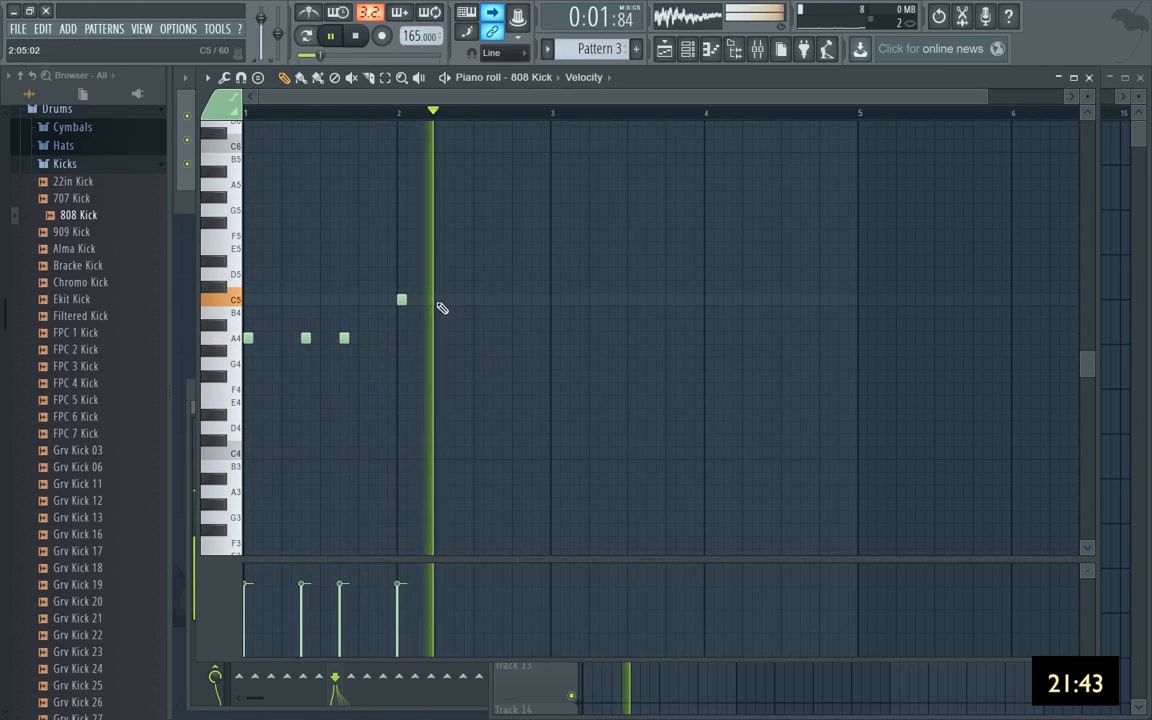
pyautogui.press('space')
pyautogui.press('space')
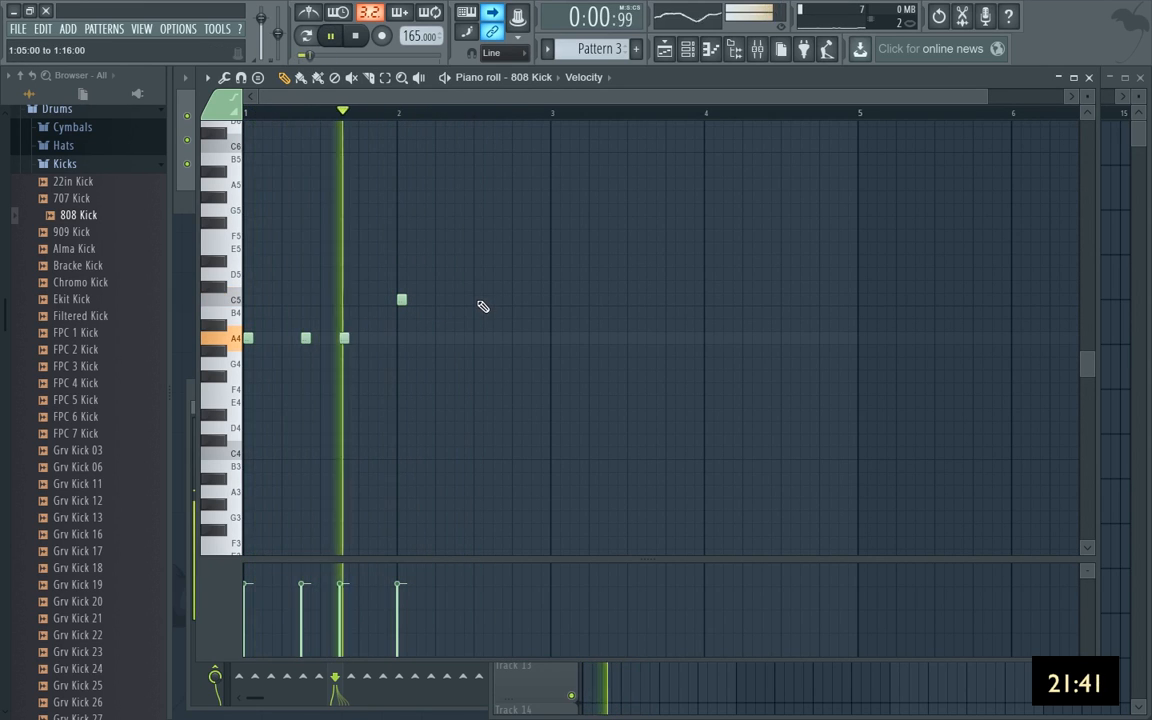
pyautogui.click(478, 299)
pyautogui.click(506, 300)
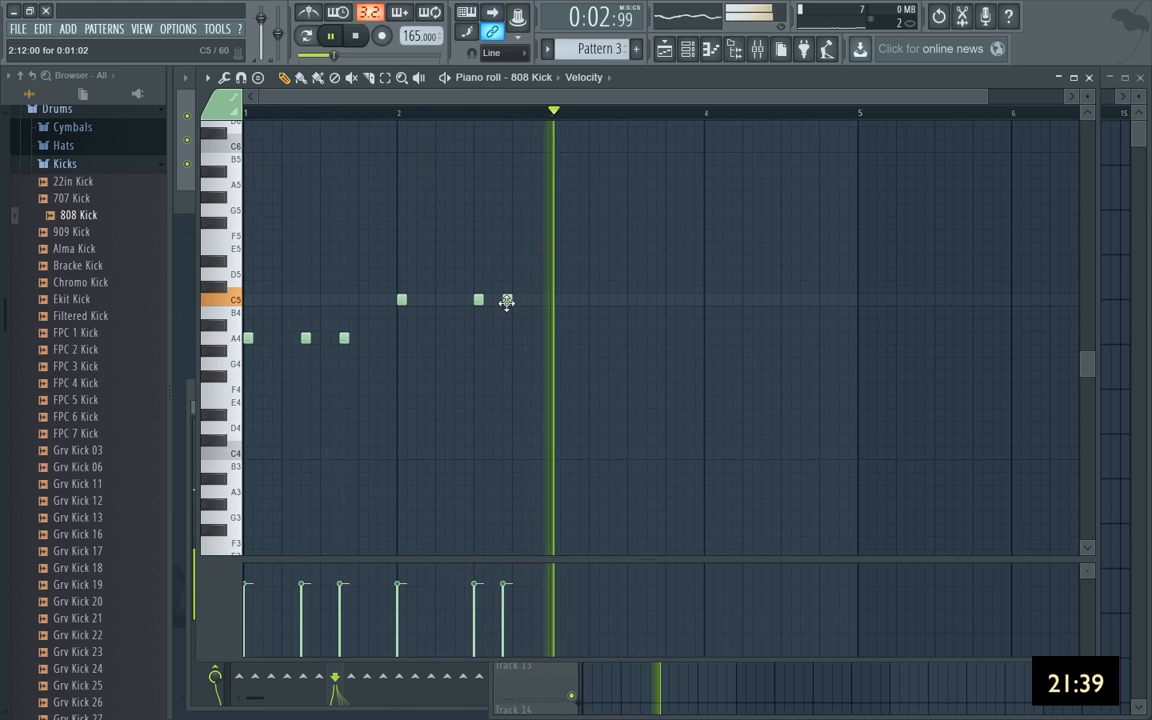
pyautogui.moveTo(506, 300); pyautogui.dragTo(496, 300)
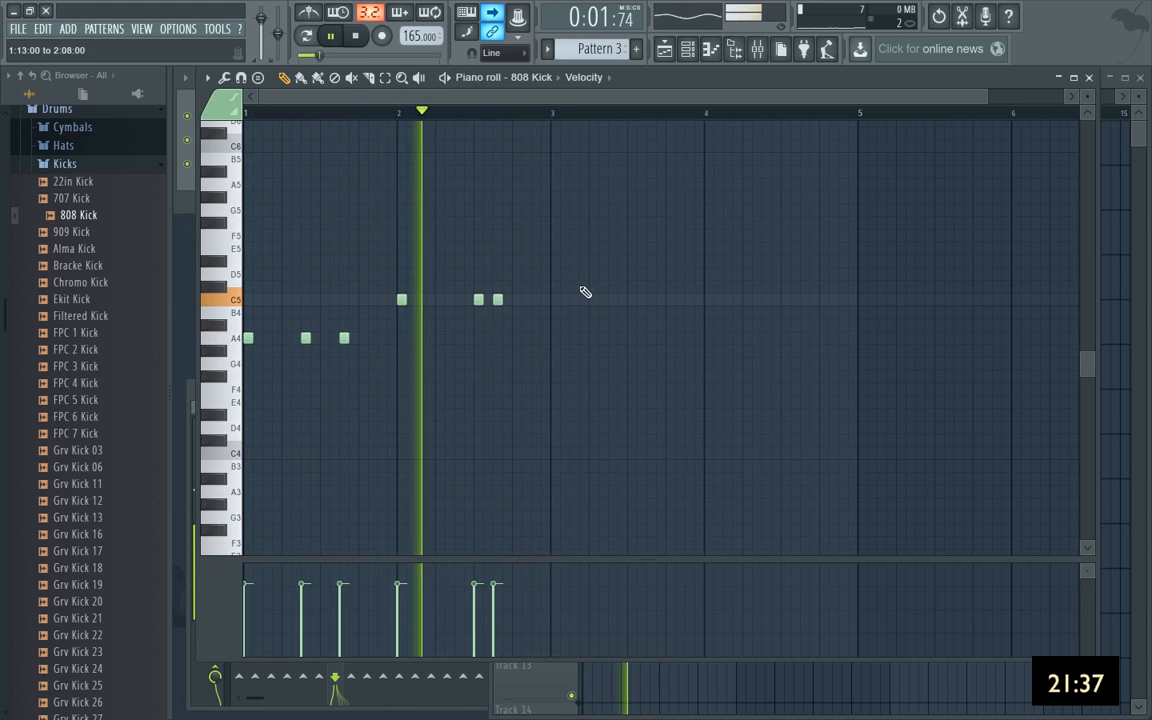
pyautogui.press('space')
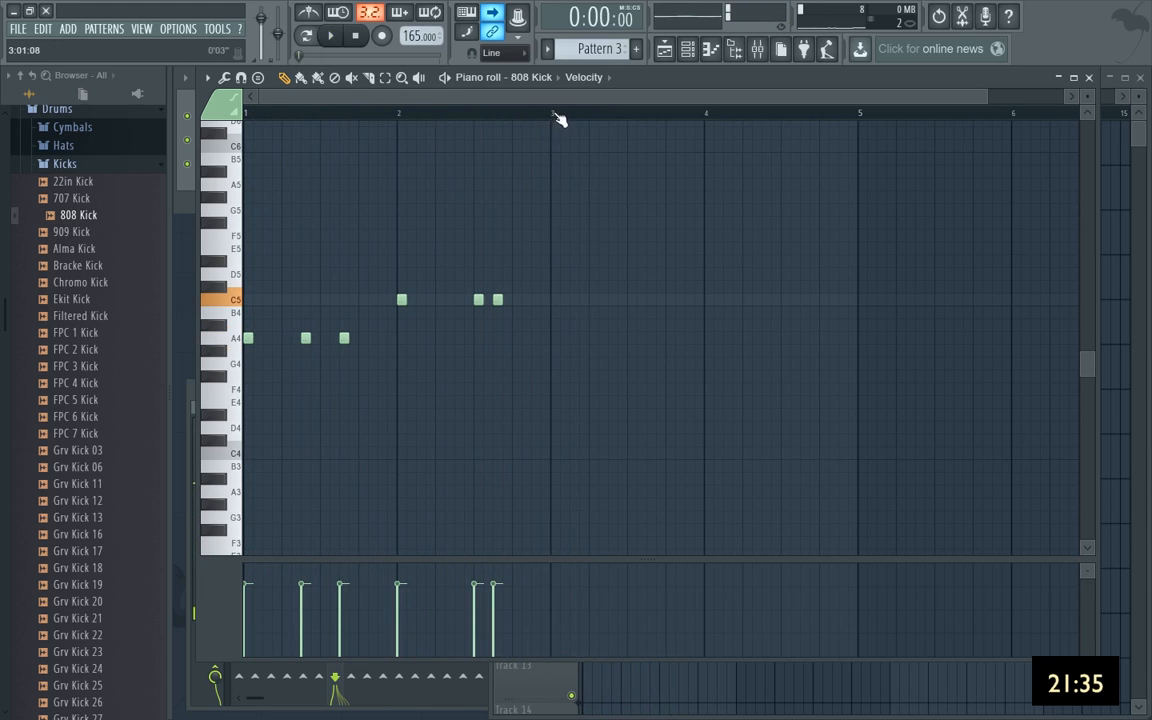
# Add three C#5 notes in bar 3 at steps 1, 7 and 11, audition the kick line, and close the piano roll.
pyautogui.click(555, 113)
pyautogui.click(555, 288)
pyautogui.press('space')
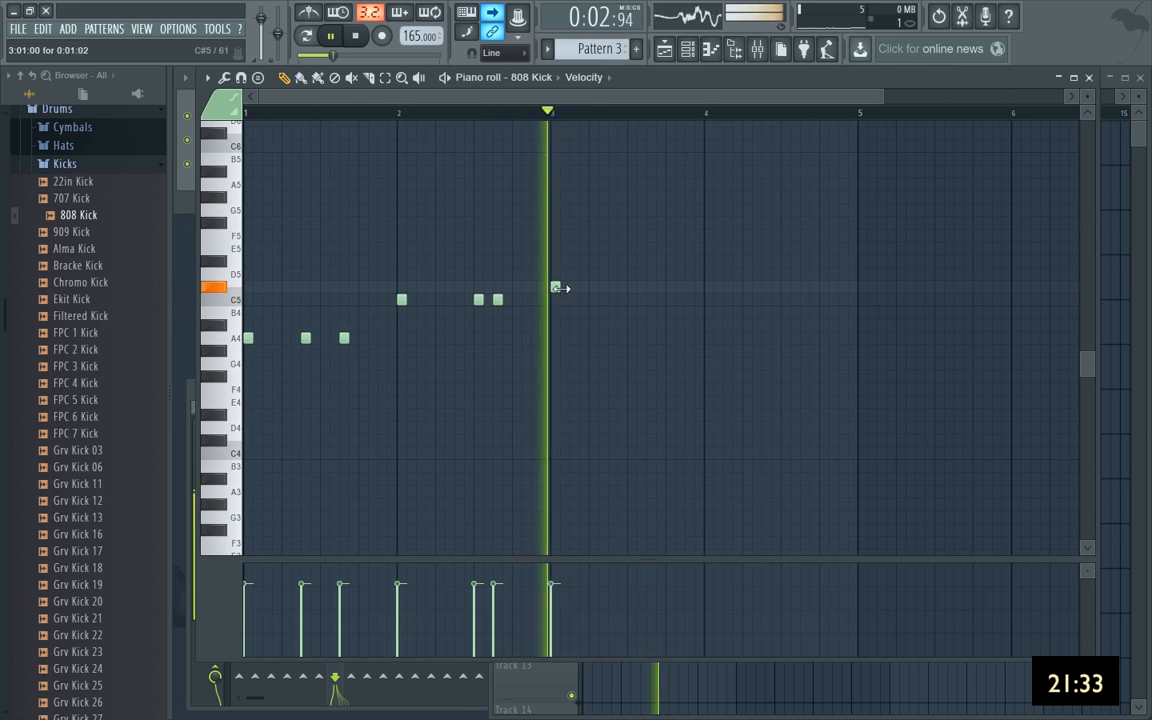
pyautogui.press('space')
pyautogui.press('space')
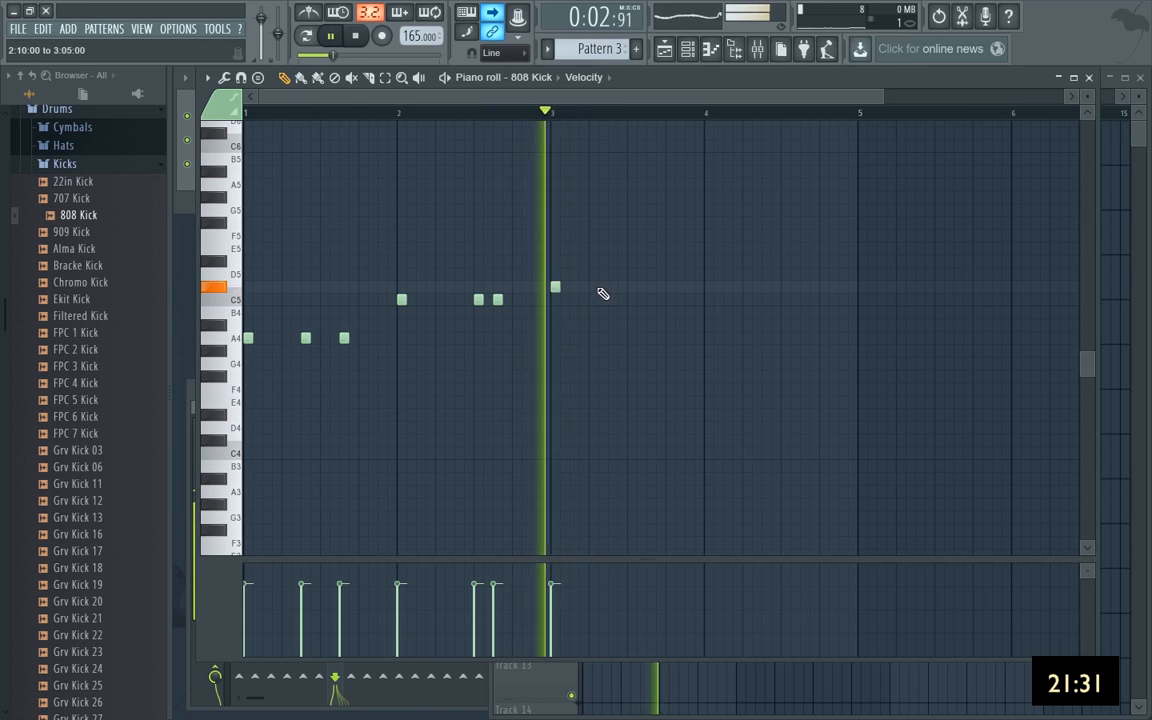
pyautogui.click(610, 288)
pyautogui.press('space')
pyautogui.click(555, 114)
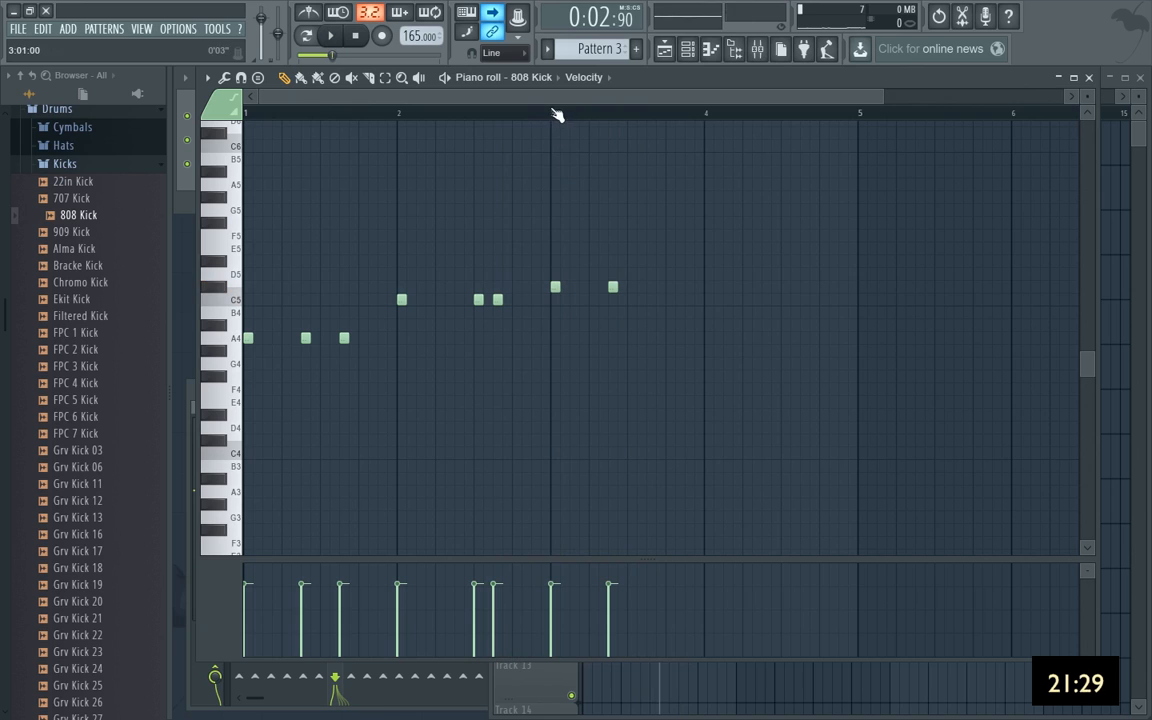
pyautogui.press('space')
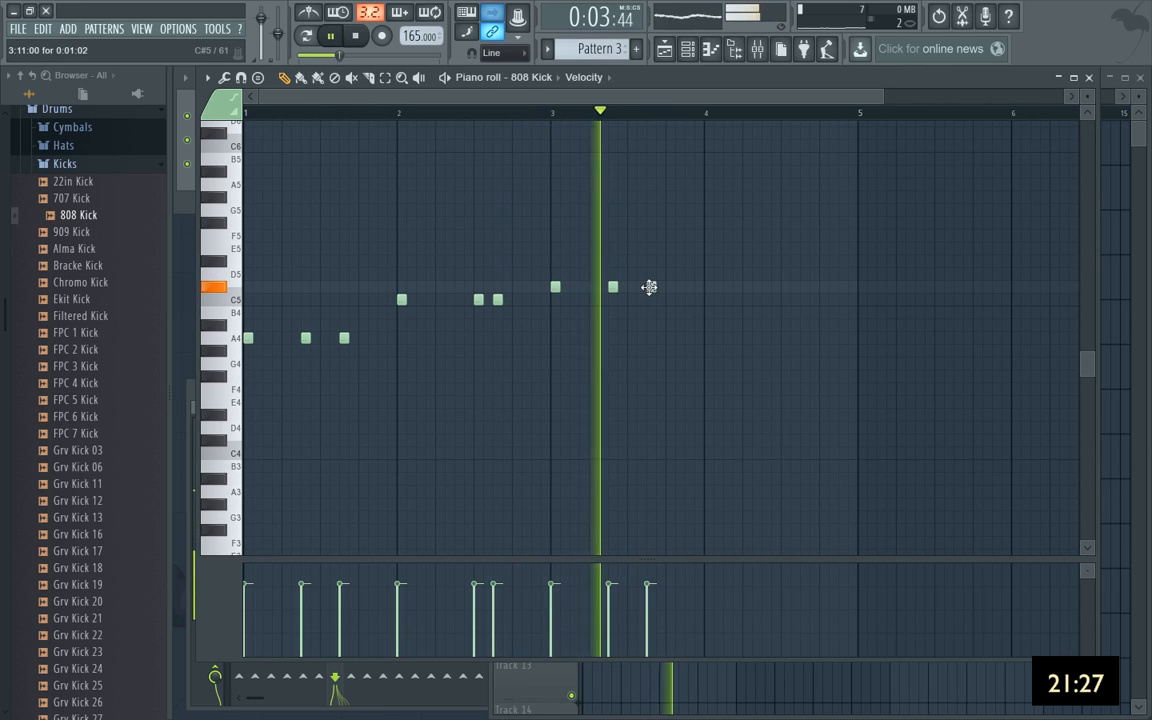
pyautogui.click(650, 288)
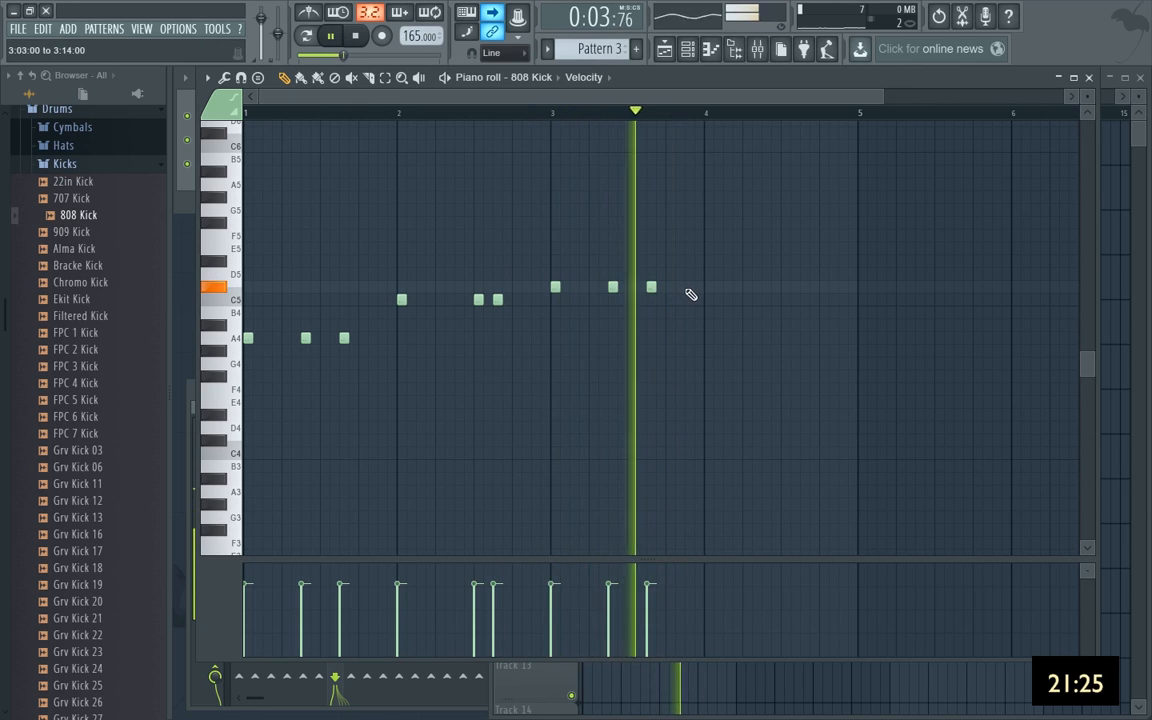
pyautogui.press('space')
pyautogui.press('space')
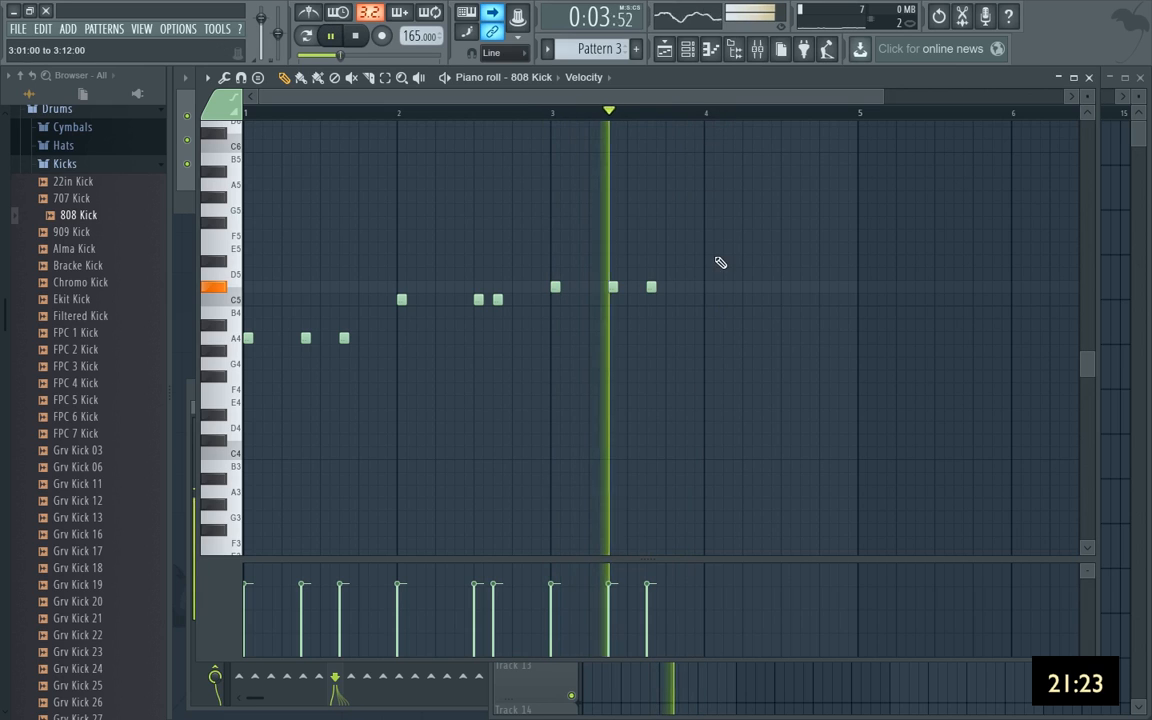
pyautogui.press('space')
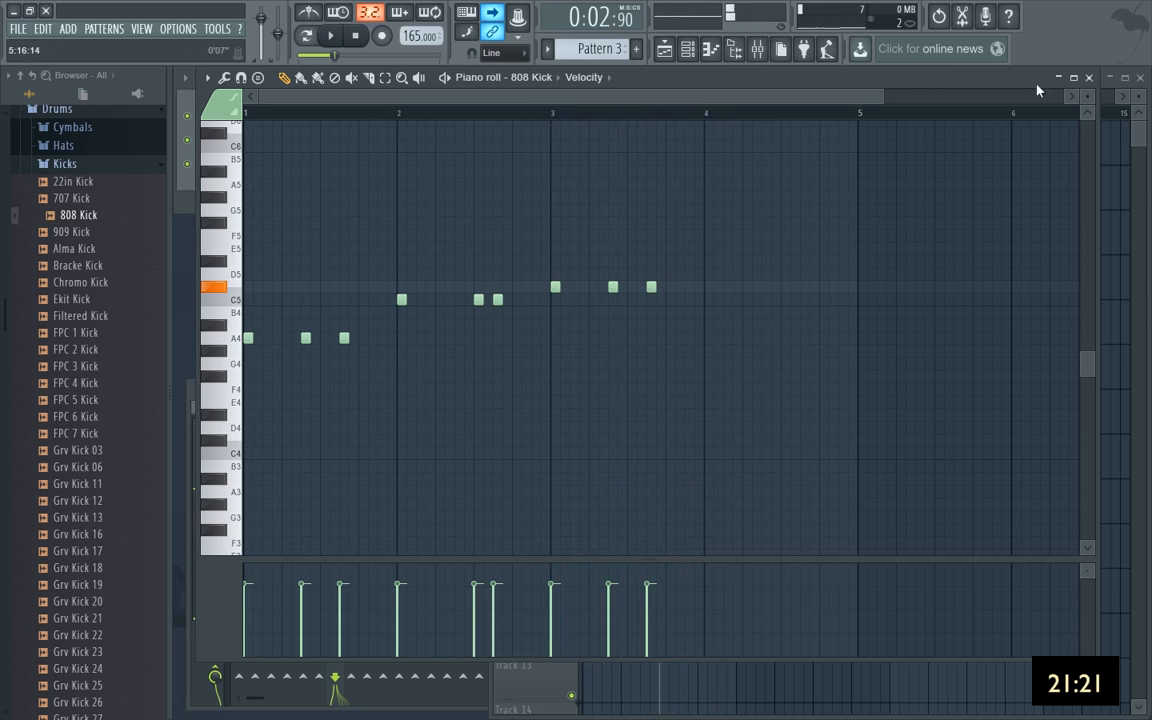
pyautogui.click(1089, 78)
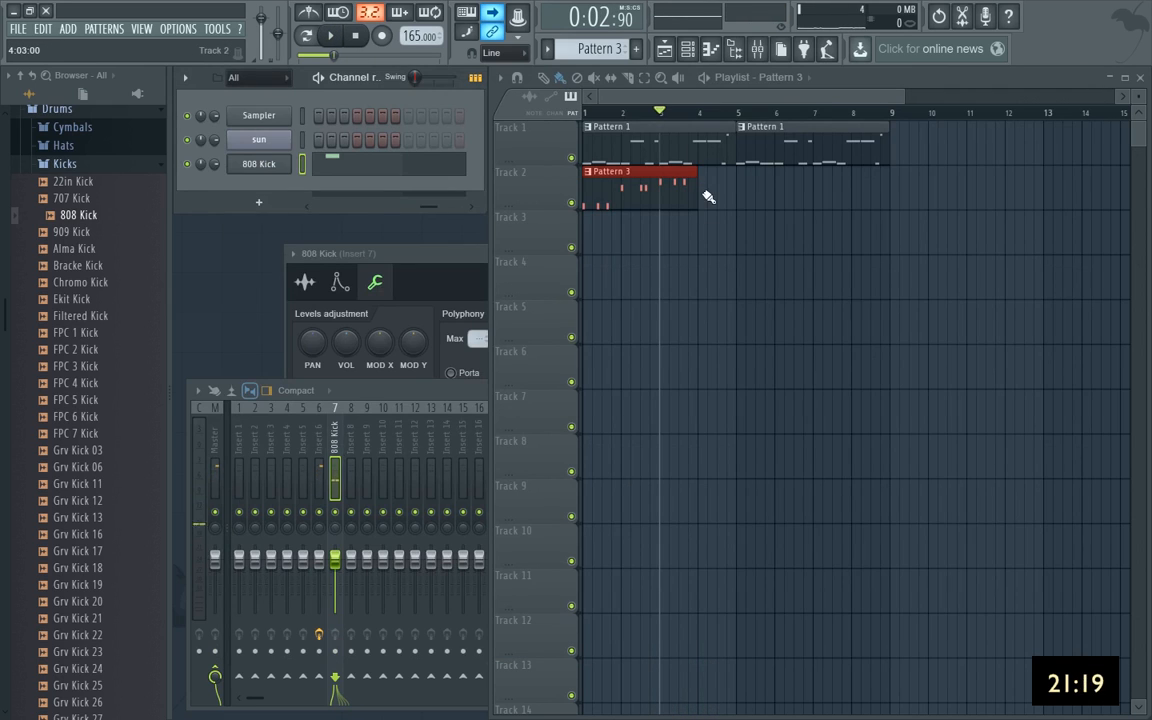
# Create an empty Pattern 4 and place it at bar 4 of playlist Track 2, directly after Pattern 3.
pyautogui.press('F4')
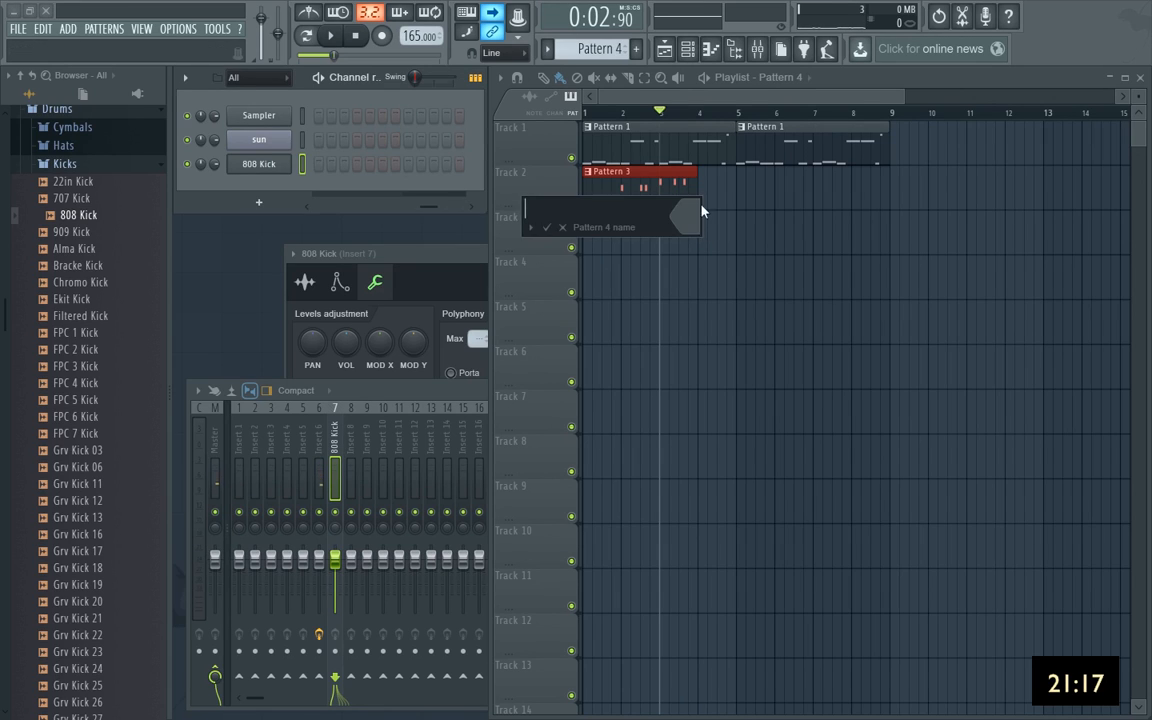
pyautogui.press('Return')
pyautogui.click(711, 199)
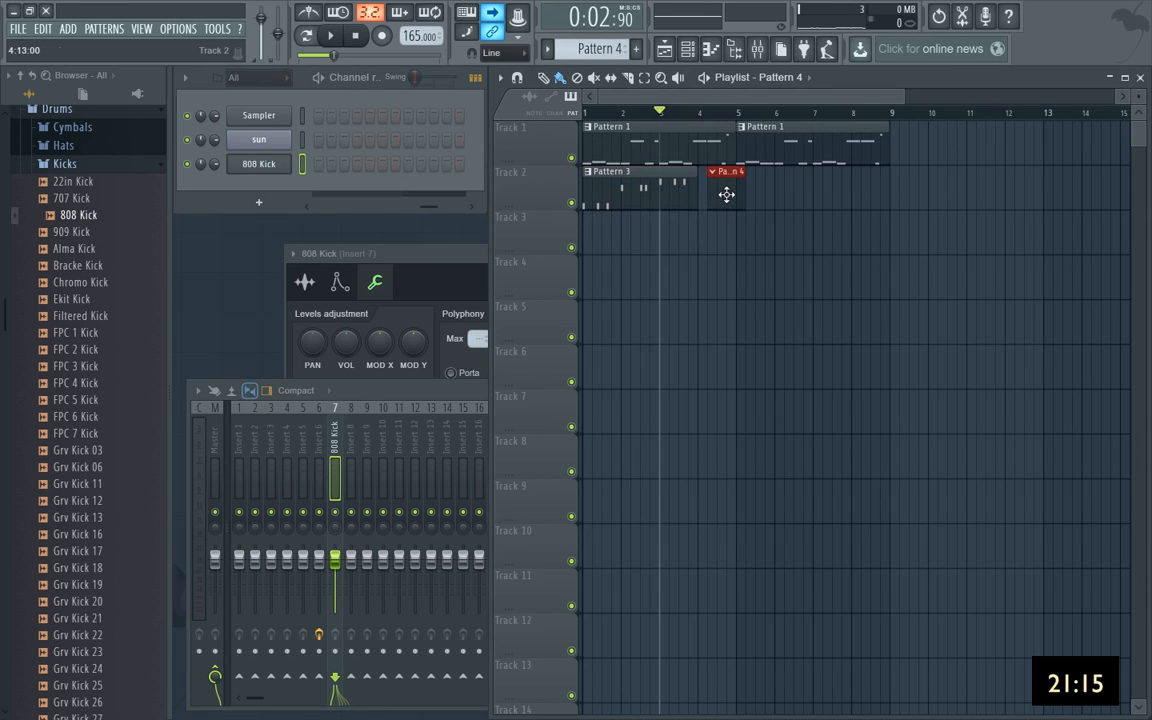
# Insert a Harmor synth channel and set the unison order of its part A to 7.
pyautogui.rightClick(245, 115)
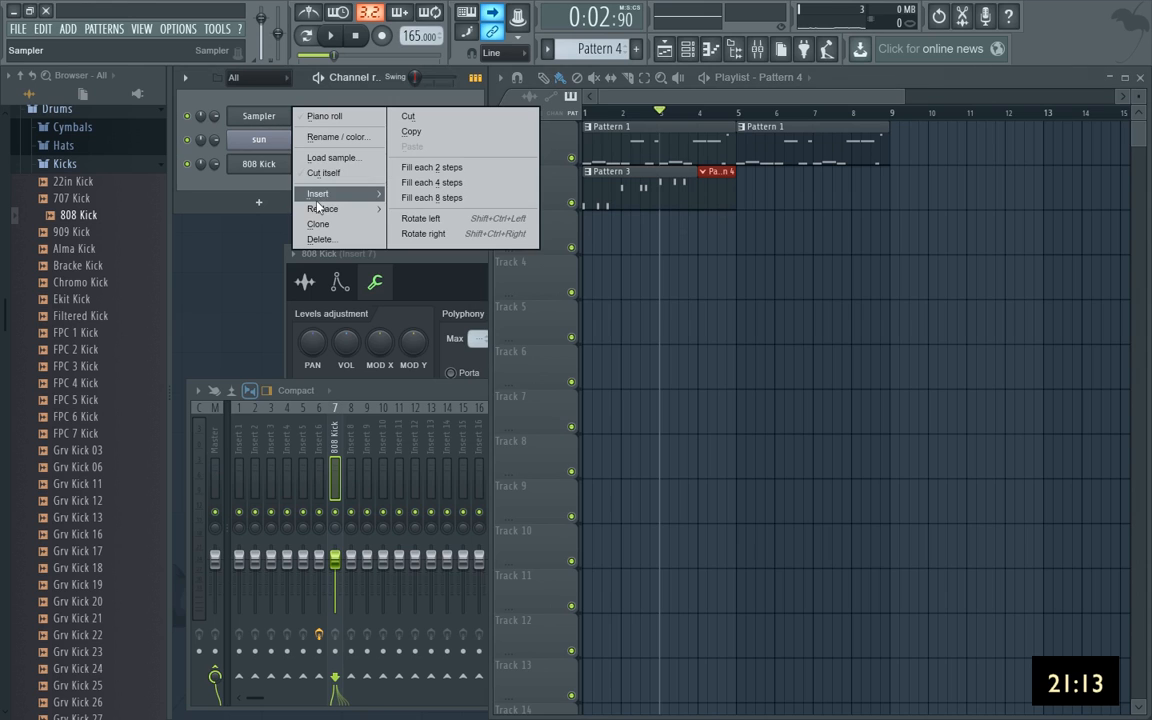
pyautogui.moveTo(320, 193)
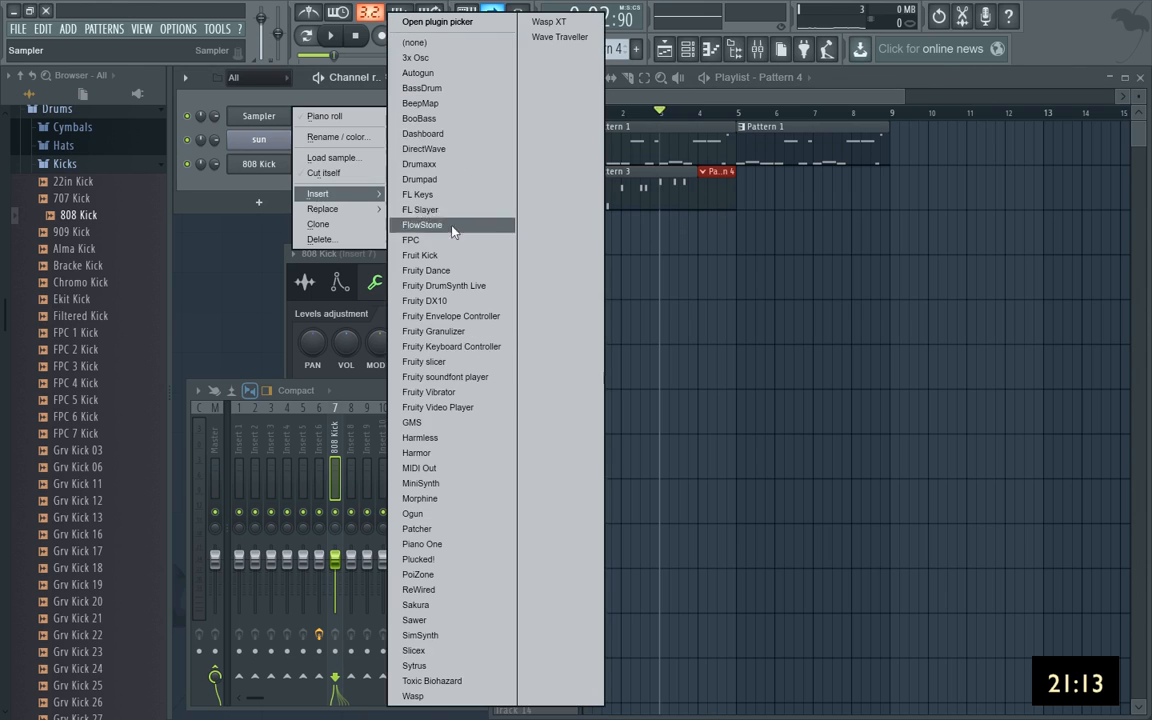
pyautogui.click(418, 452)
pyautogui.moveTo(509, 291); pyautogui.dragTo(371, 86)
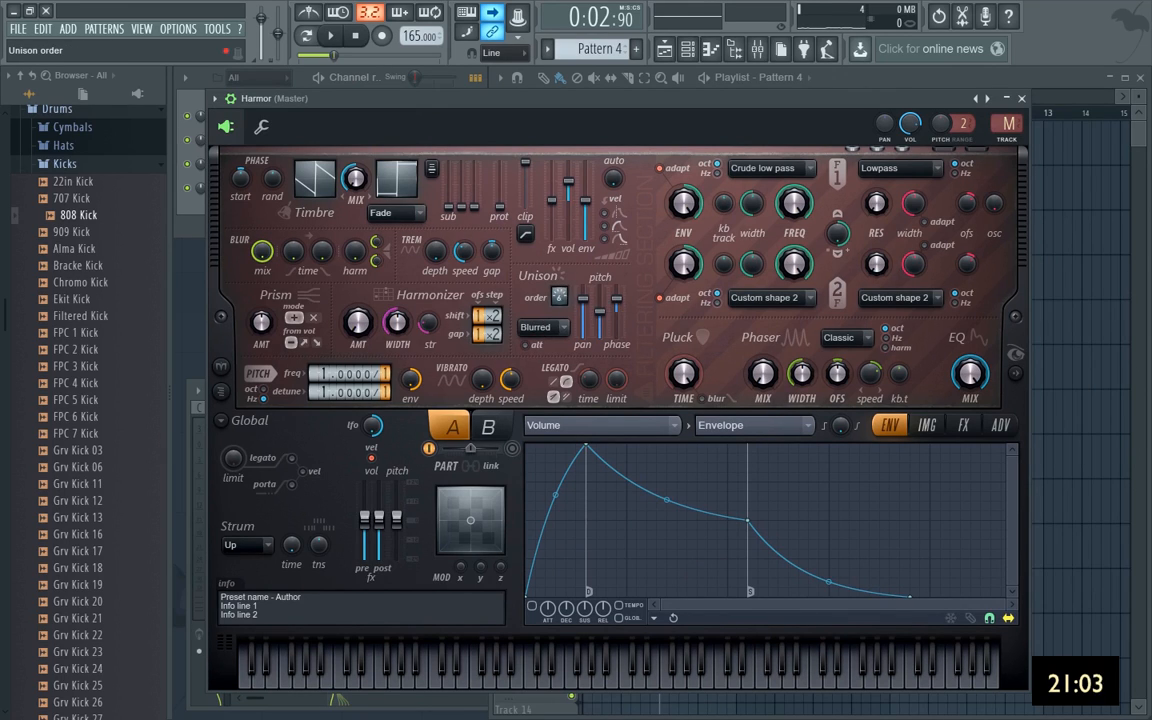
# Configure Harmor's part B with a frequency multiplier of 2, a unison order of 8 and a vibrato depth of 24 cents.
pyautogui.click(490, 428)
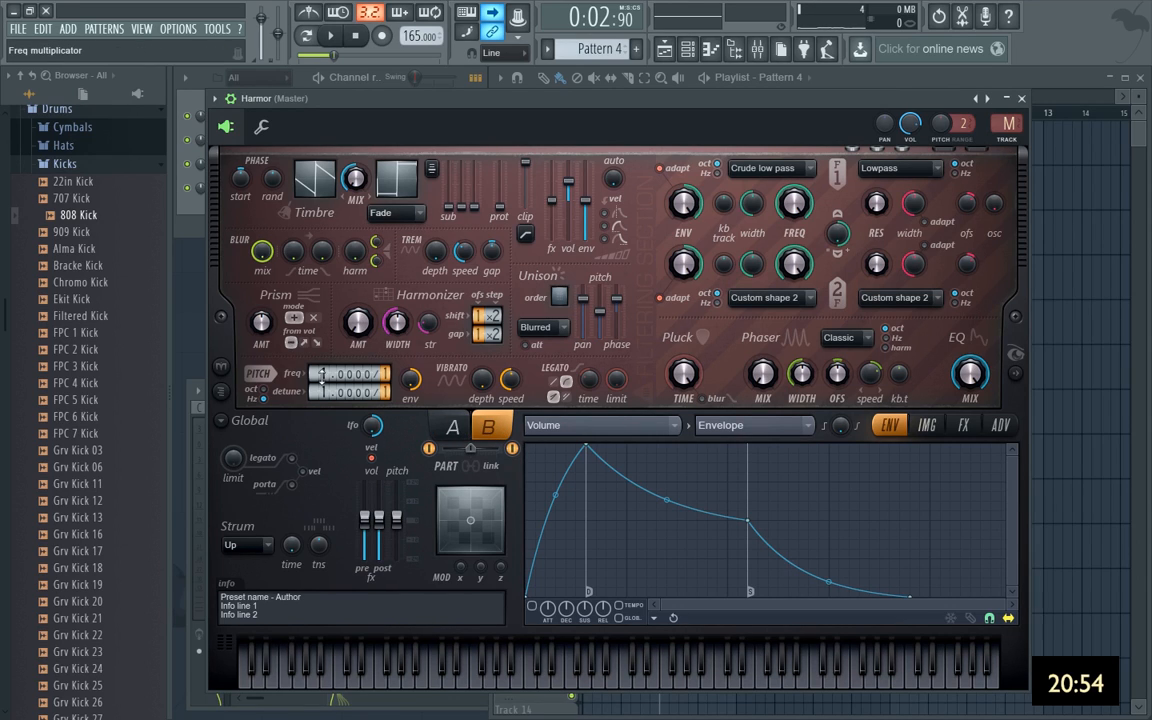
pyautogui.scroll(1, 318, 376)
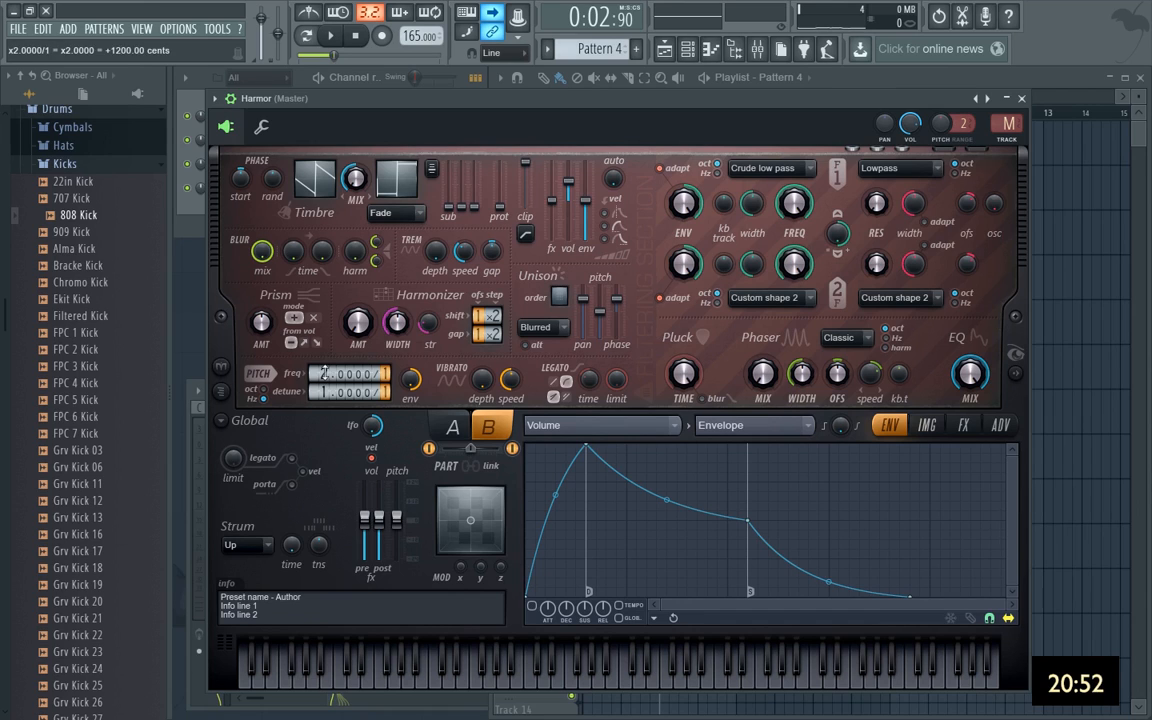
pyautogui.click(452, 428)
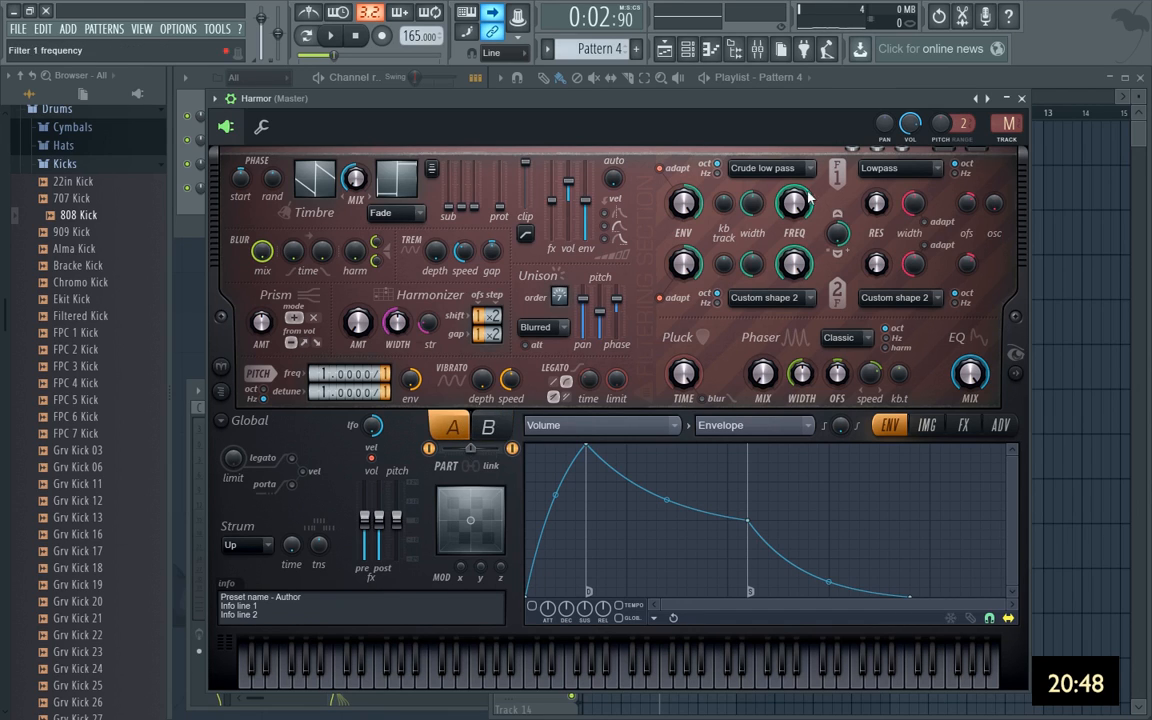
pyautogui.click(490, 432)
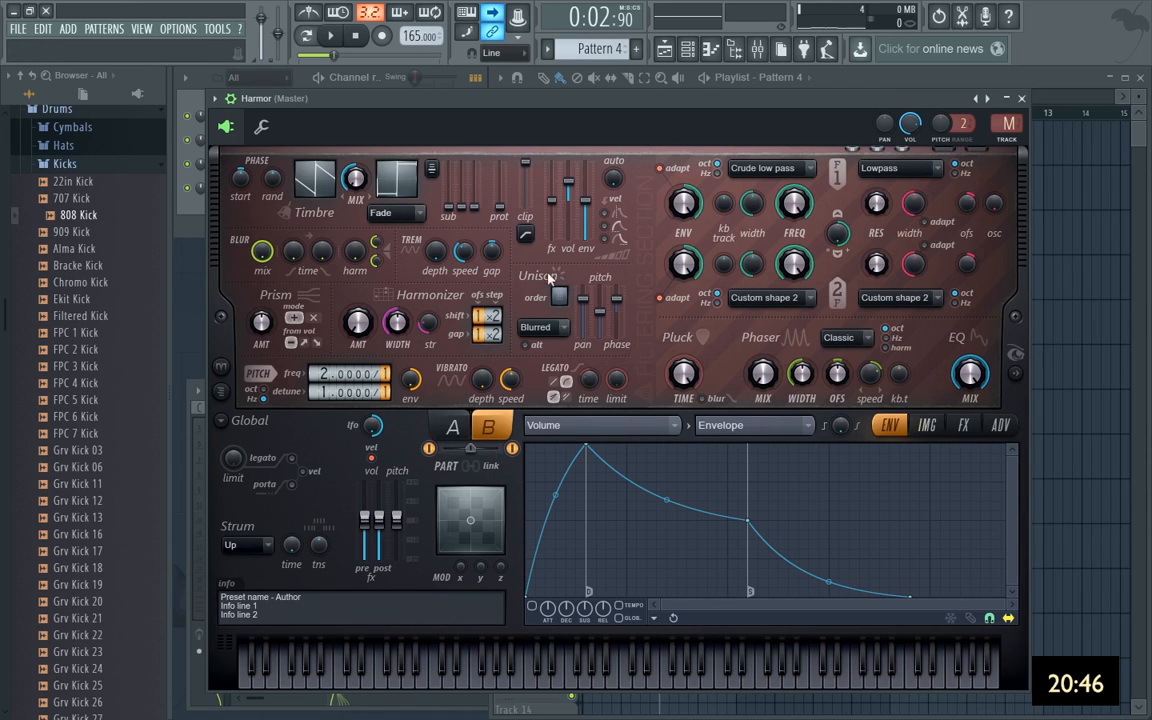
pyautogui.click(482, 381)
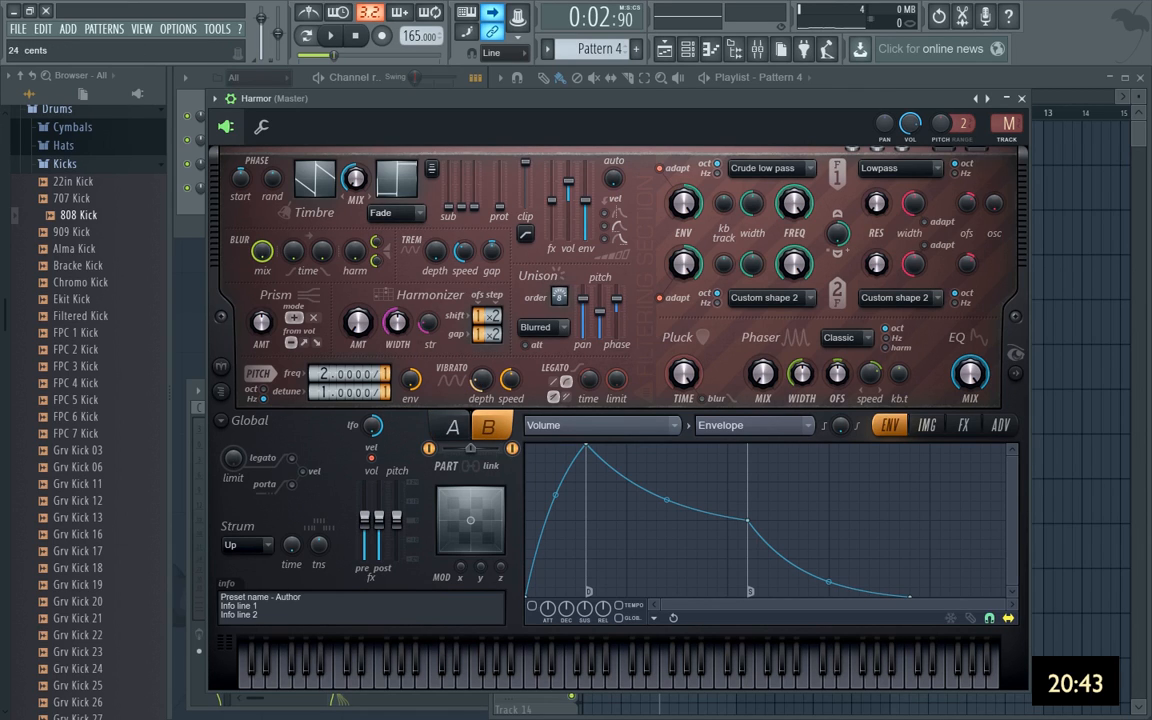
# Set part B's filter 1 frequency to about 30%, choose the Classic distortion type, and close Harmor.
pyautogui.click(455, 427)
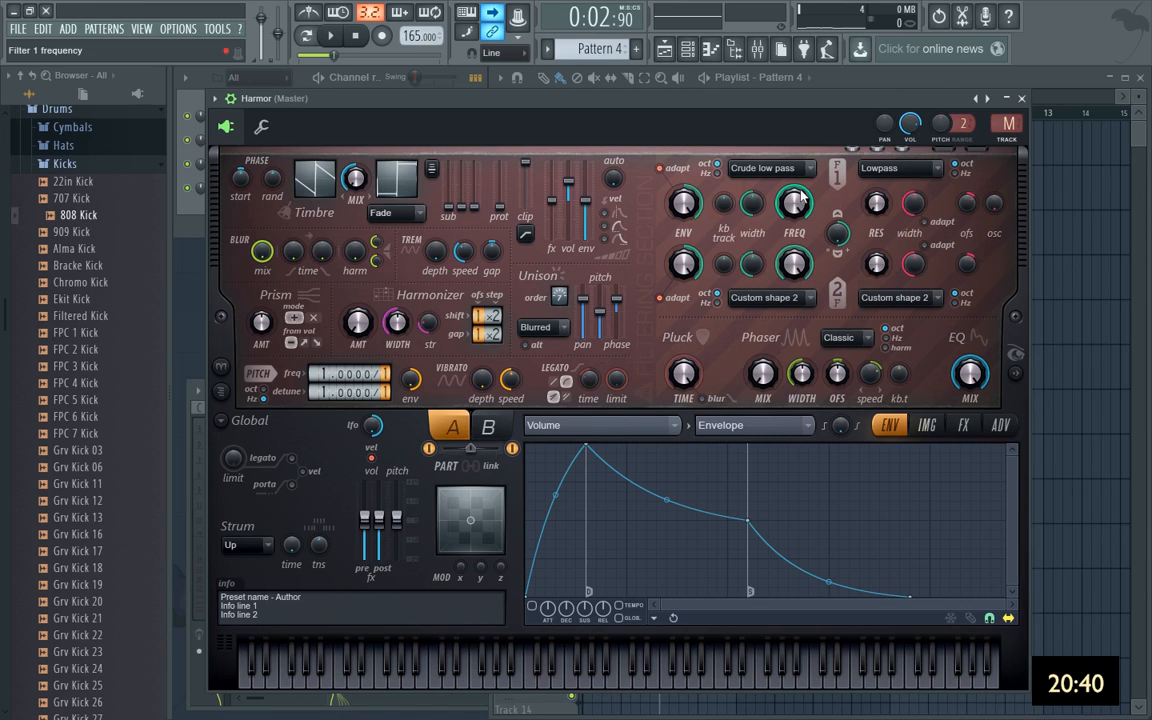
pyautogui.click(500, 422)
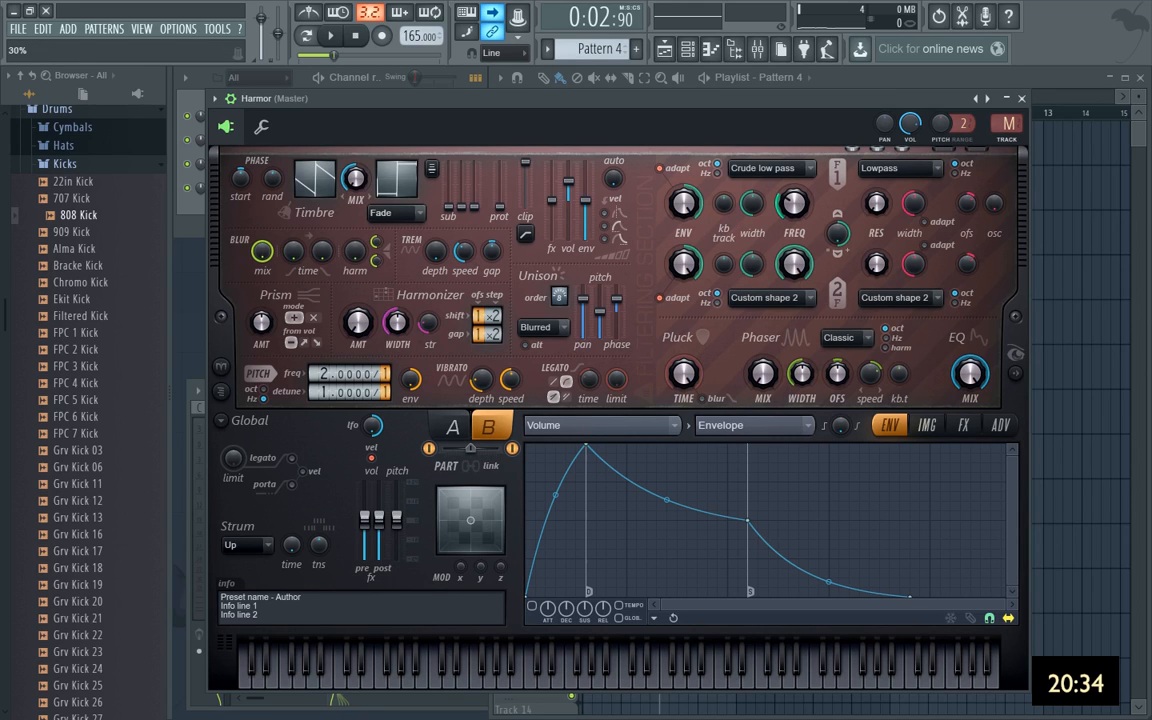
pyautogui.click(963, 425)
pyautogui.click(648, 467)
pyautogui.click(646, 507)
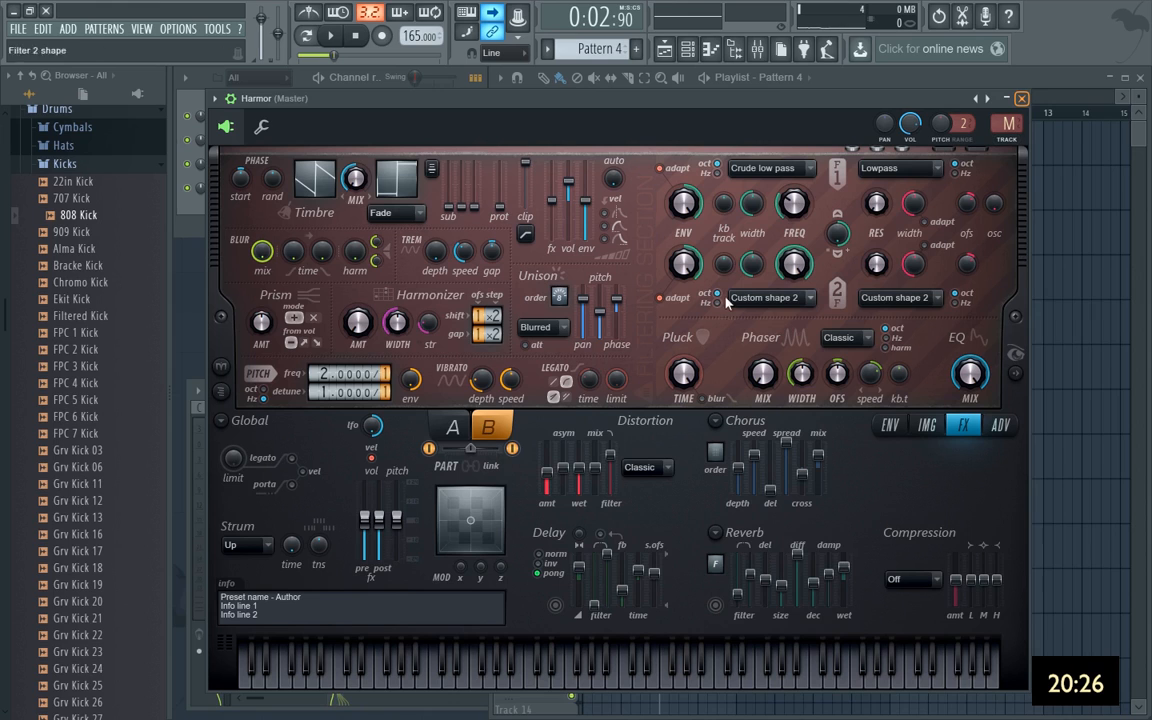
pyautogui.click(452, 430)
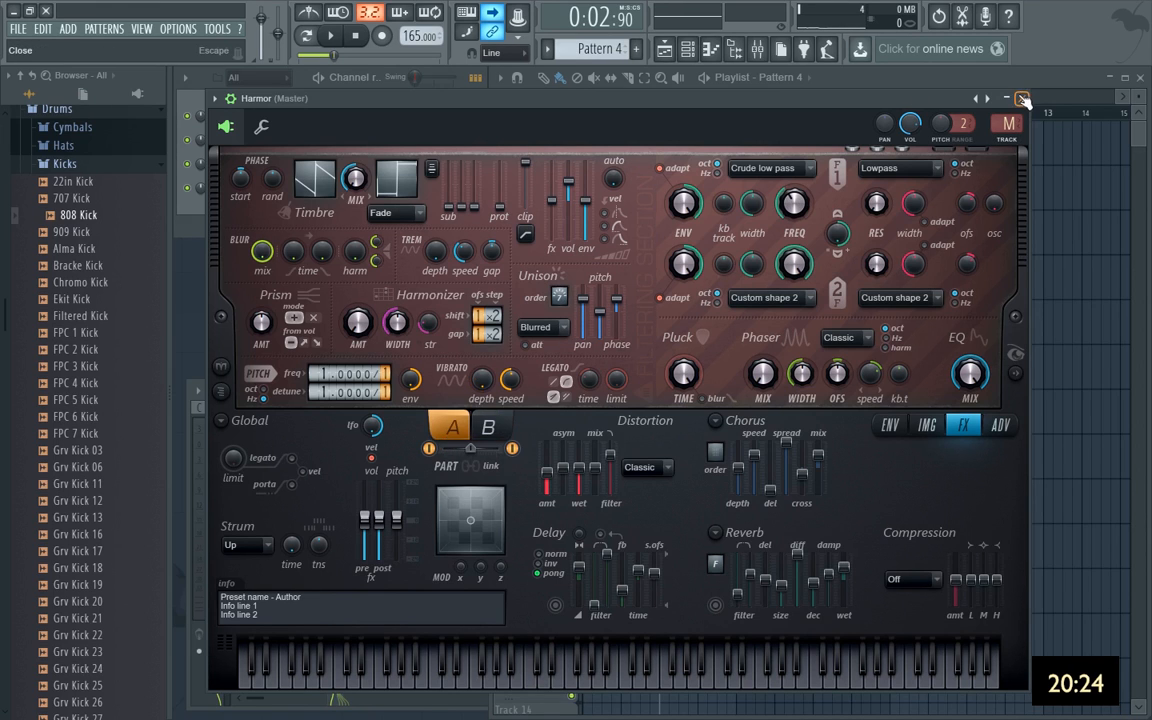
pyautogui.click(1024, 100)
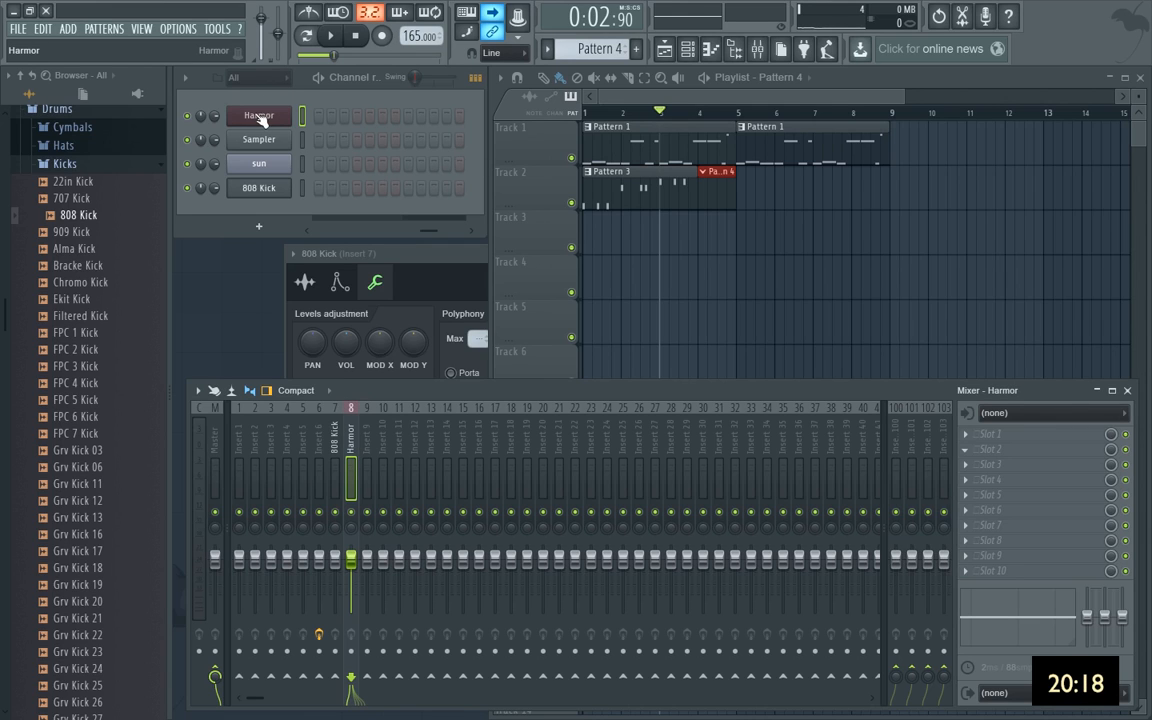
# Audition briefly from bar 4, then add an A2 note almost one bar long (0:15:12) to Harmor in Pattern 4.
pyautogui.click(699, 112)
pyautogui.press('space')
pyautogui.press('space')
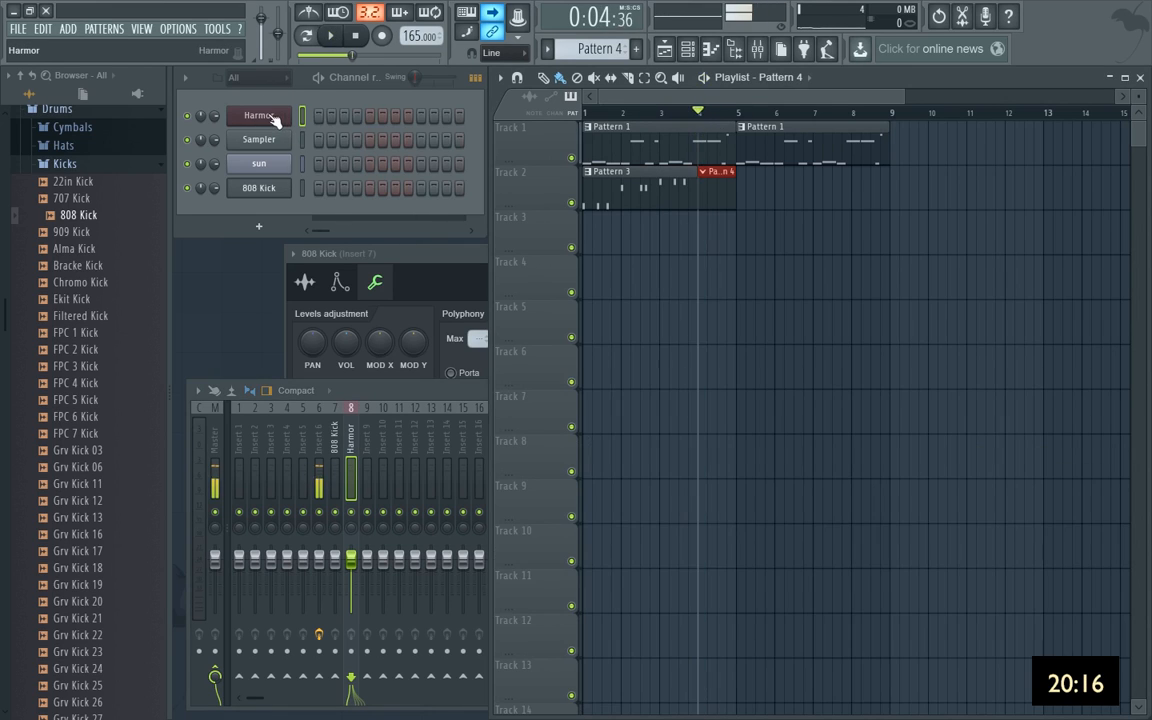
pyautogui.rightClick(275, 119)
pyautogui.click(318, 114)
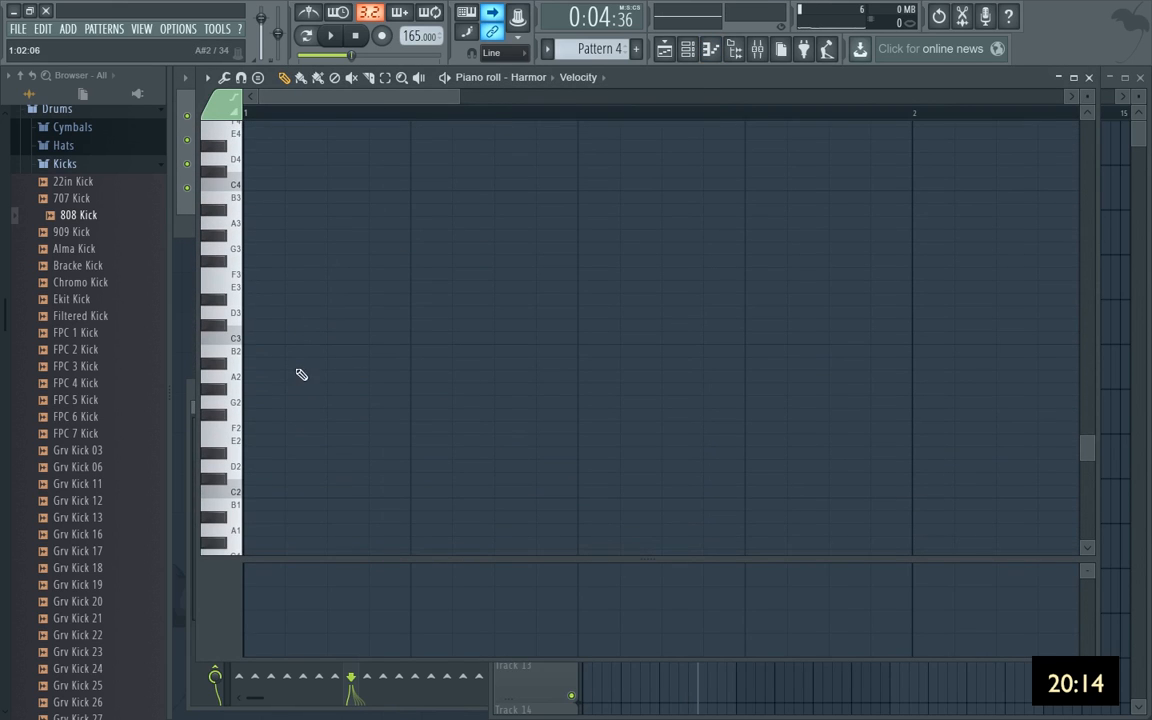
pyautogui.moveTo(301, 377); pyautogui.dragTo(895, 380)
pyautogui.scroll(-5, 314, 393)
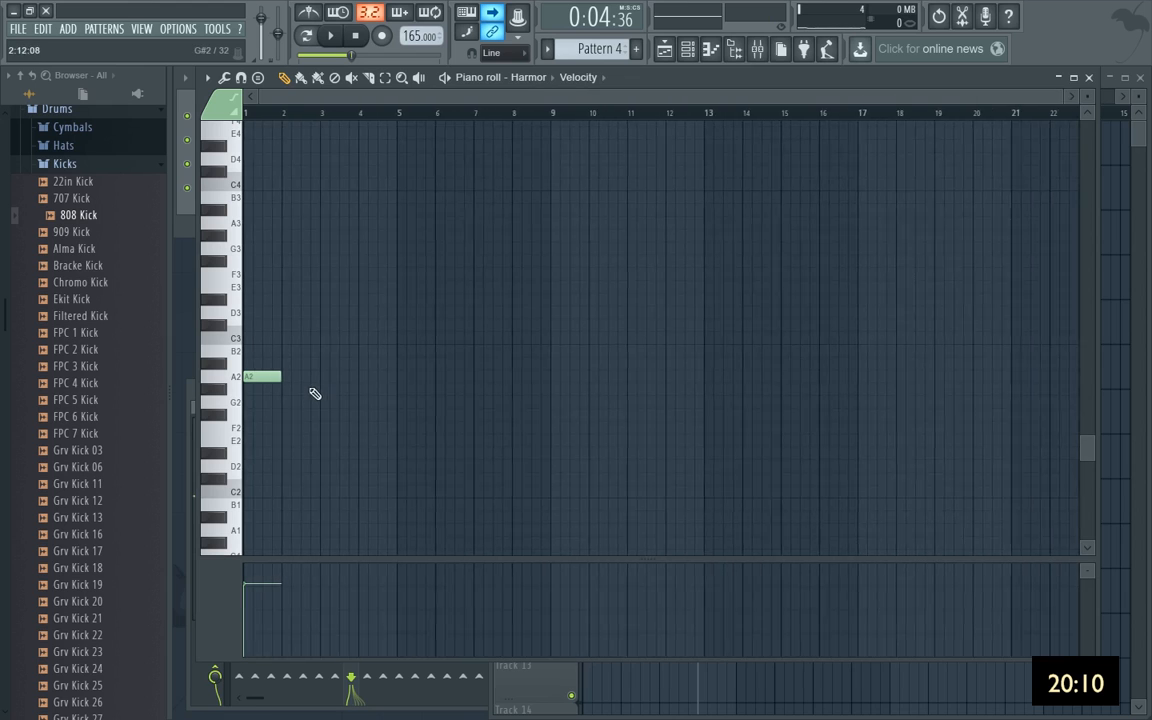
pyautogui.scroll(3, 378, 374)
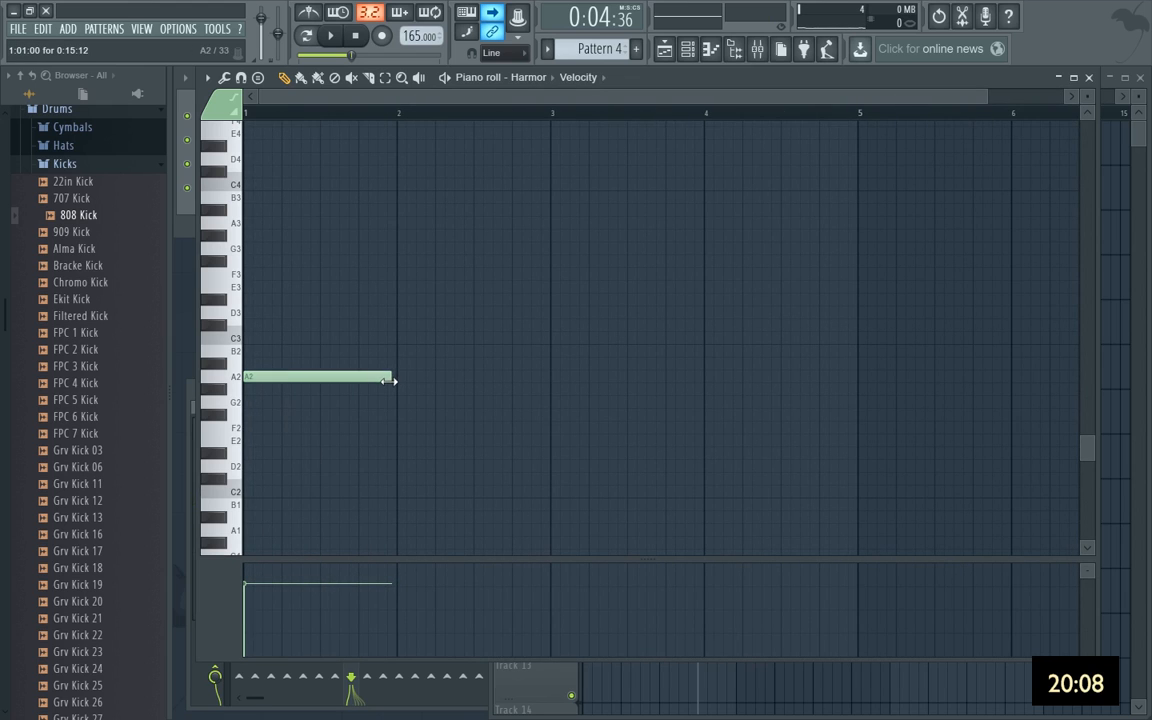
pyautogui.click(1089, 77)
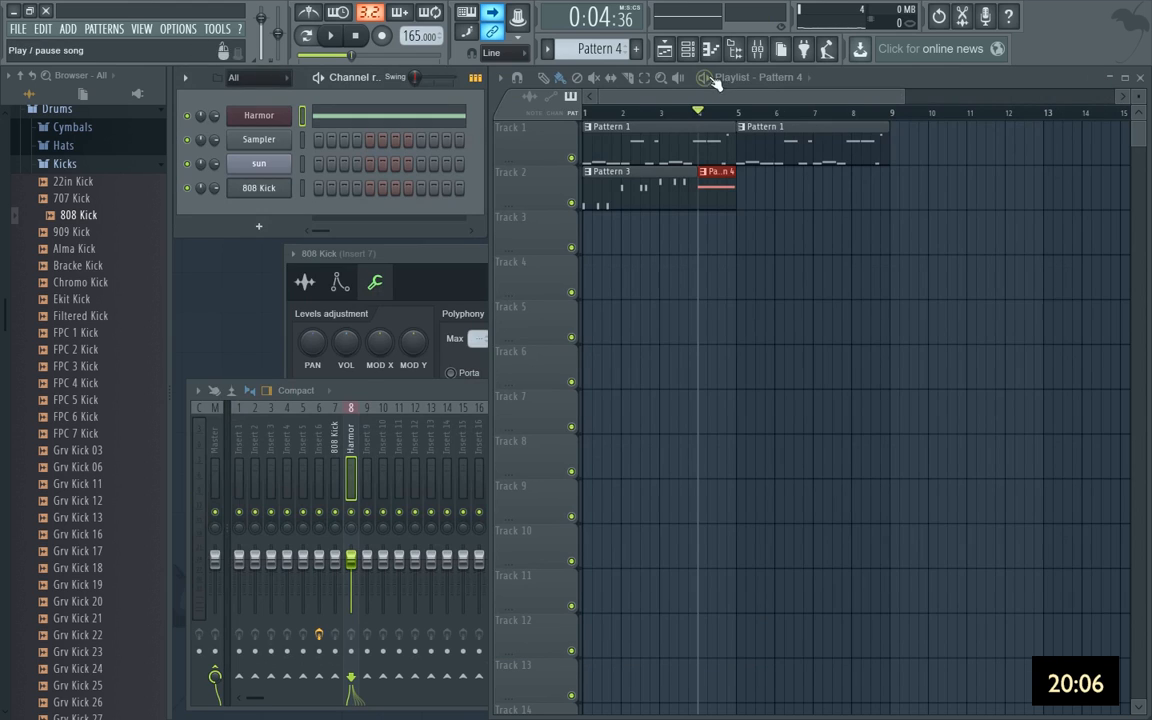
# Select bars 3 and 4 of the playlist as the loop range and play it.
pyautogui.moveTo(665, 118); pyautogui.dragTo(738, 118)
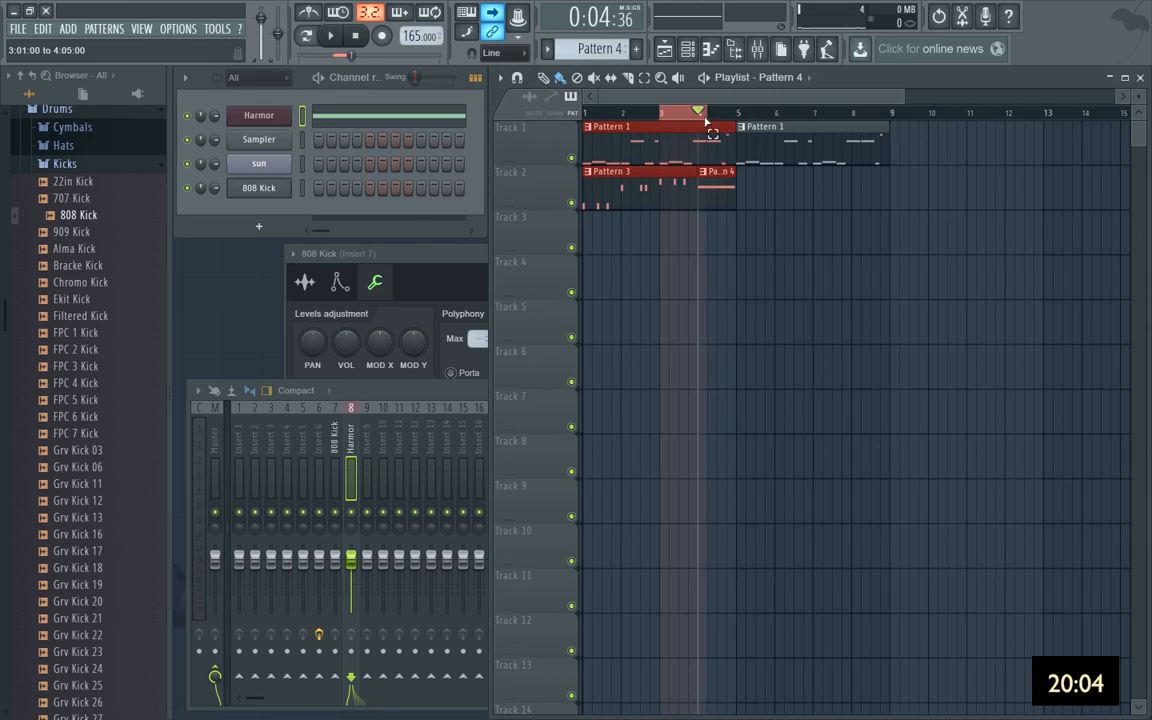
pyautogui.click(352, 35)
pyautogui.click(358, 37)
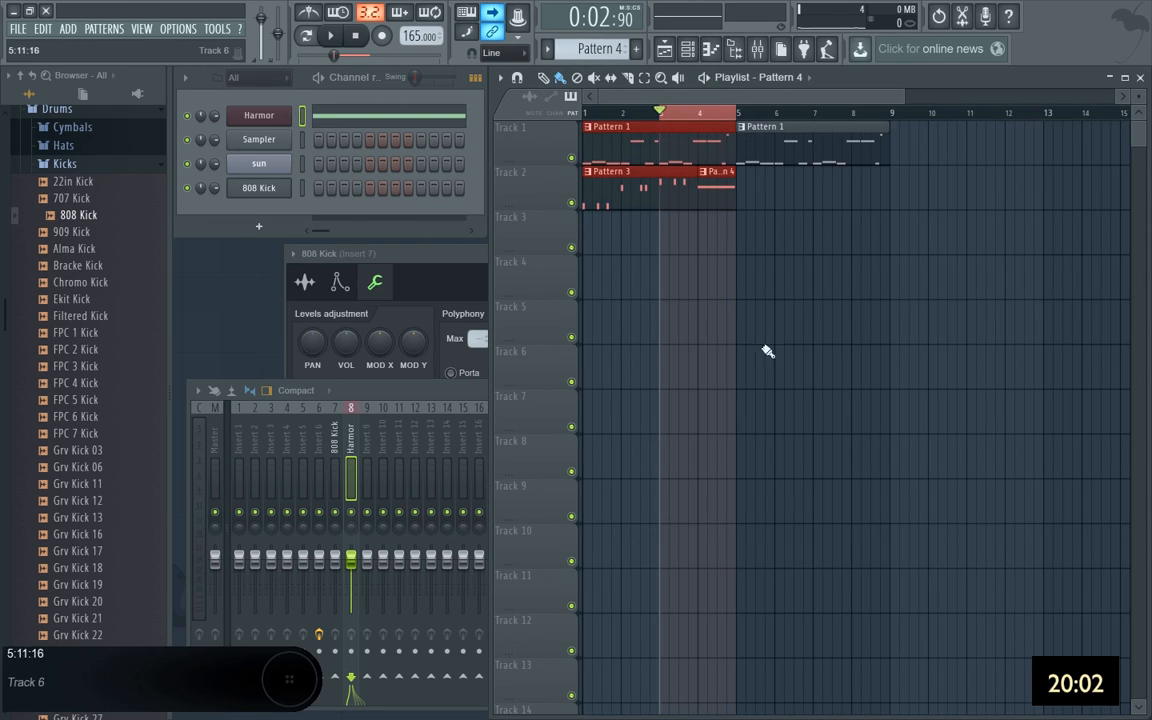
pyautogui.press('space')
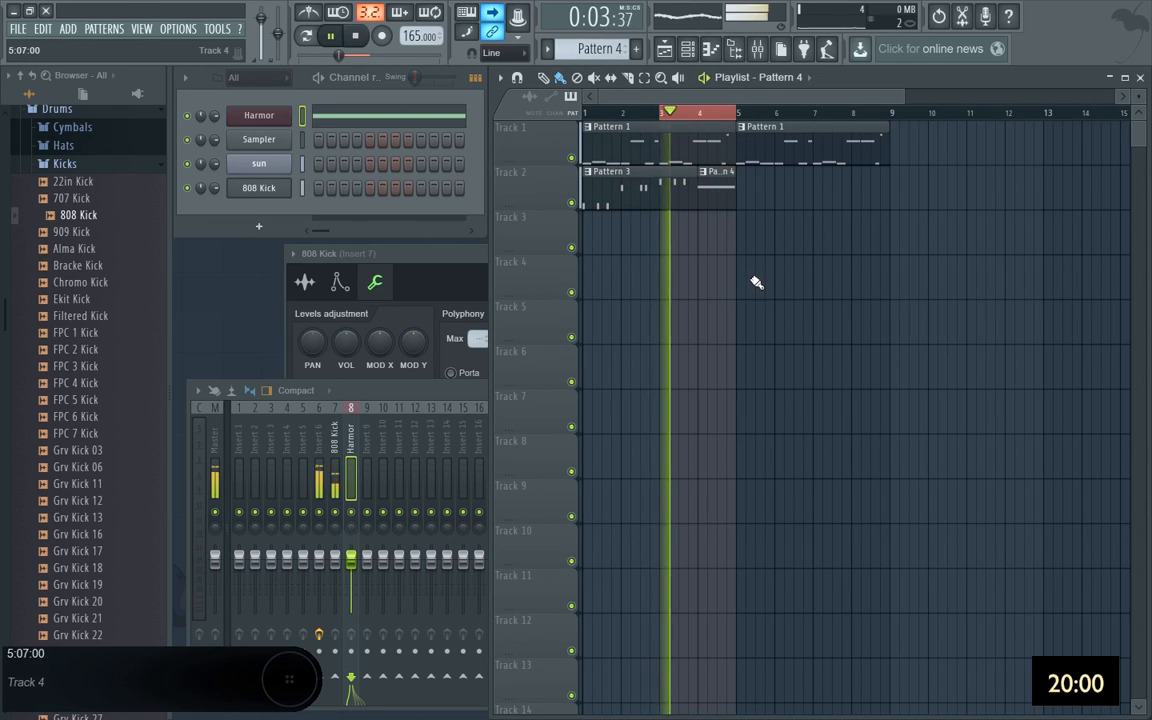
# Lower the long Harmor note to F#2 while the loop plays, then close the piano roll and stop playback.
pyautogui.click(427, 116)
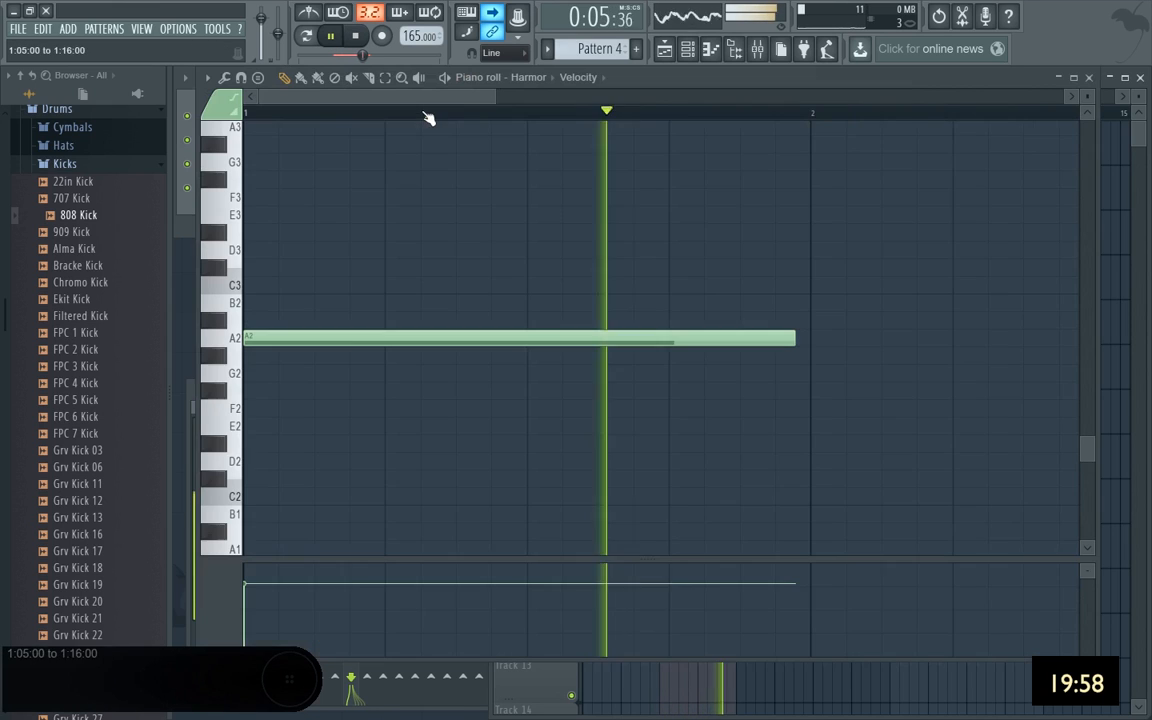
pyautogui.moveTo(314, 339); pyautogui.dragTo(310, 374)
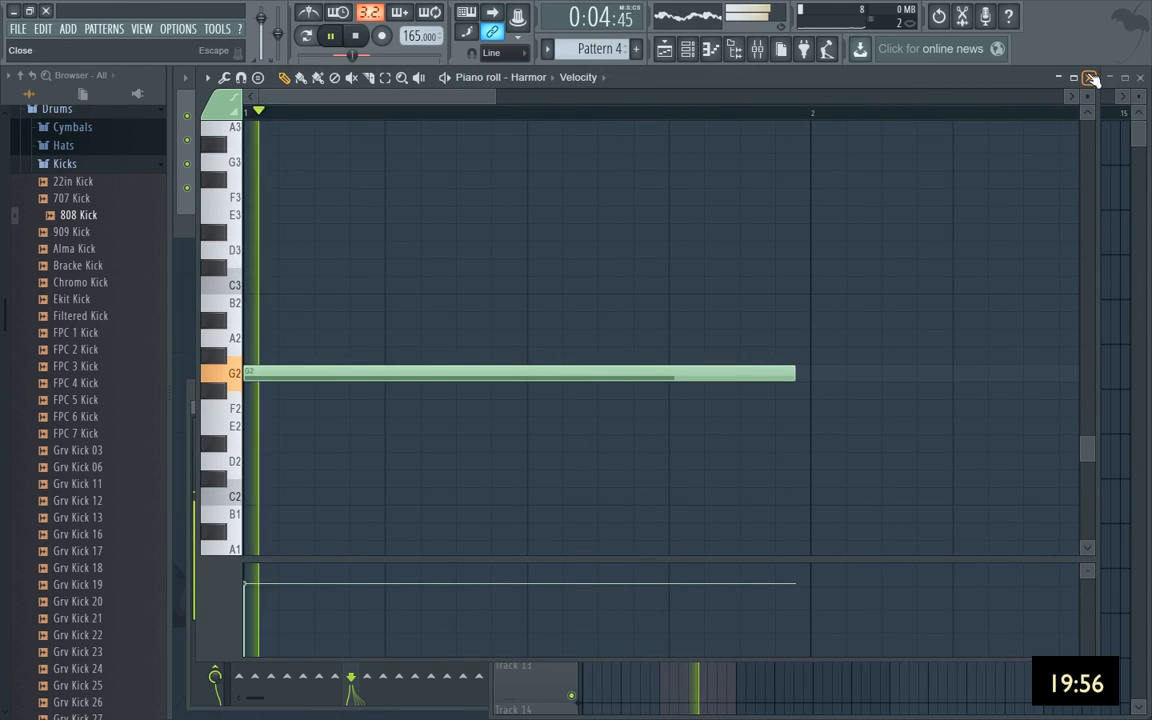
pyautogui.moveTo(453, 375); pyautogui.dragTo(454, 403)
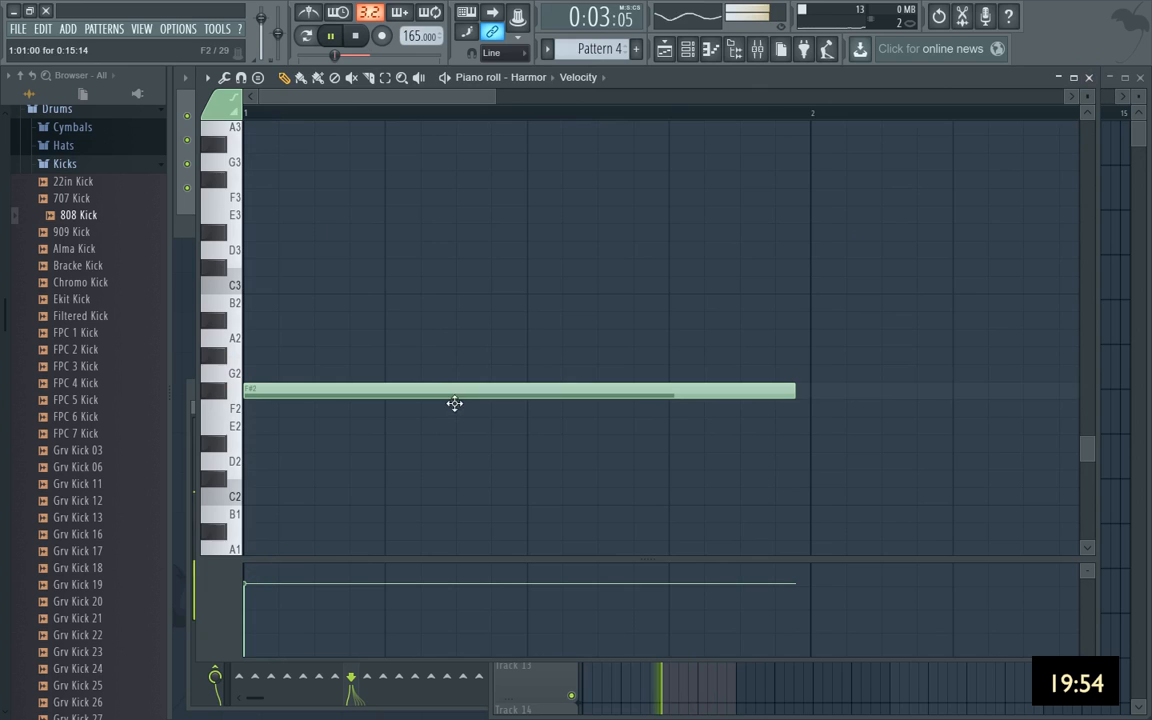
pyautogui.click(1089, 77)
pyautogui.press('space')
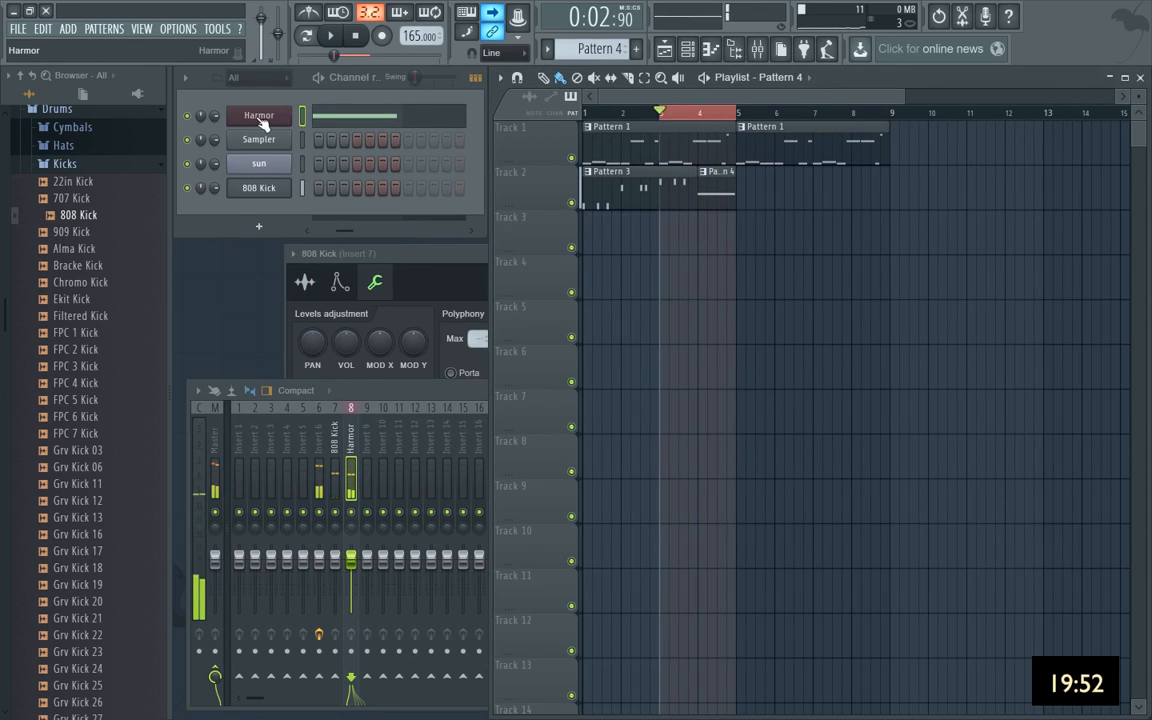
# Reduce the unison pan and raise the unison pitch on Harmor's parts A and B, then audition and close the synth.
pyautogui.click(259, 116)
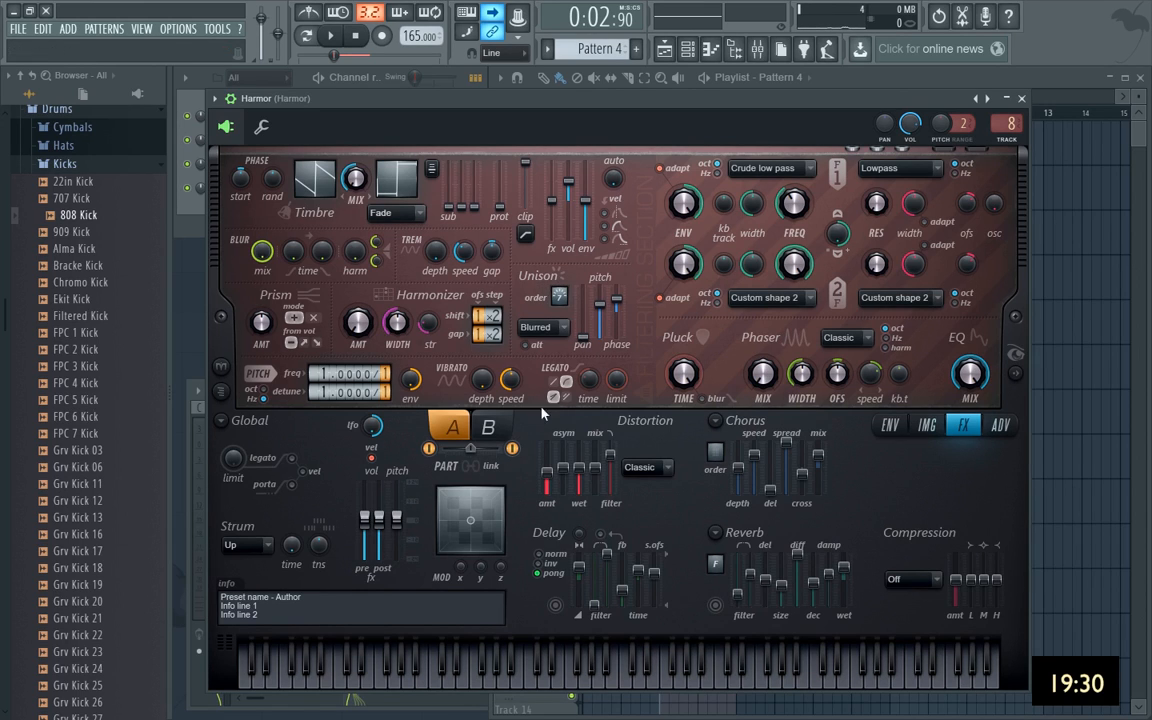
pyautogui.click(488, 427)
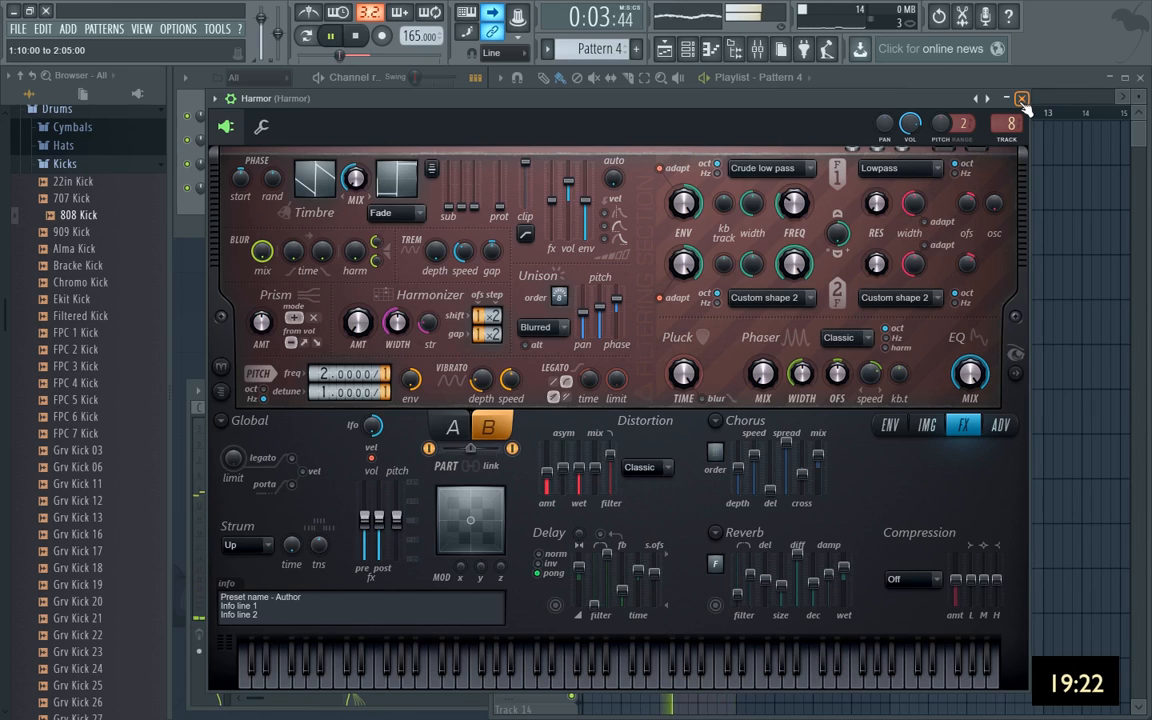
pyautogui.press('space')
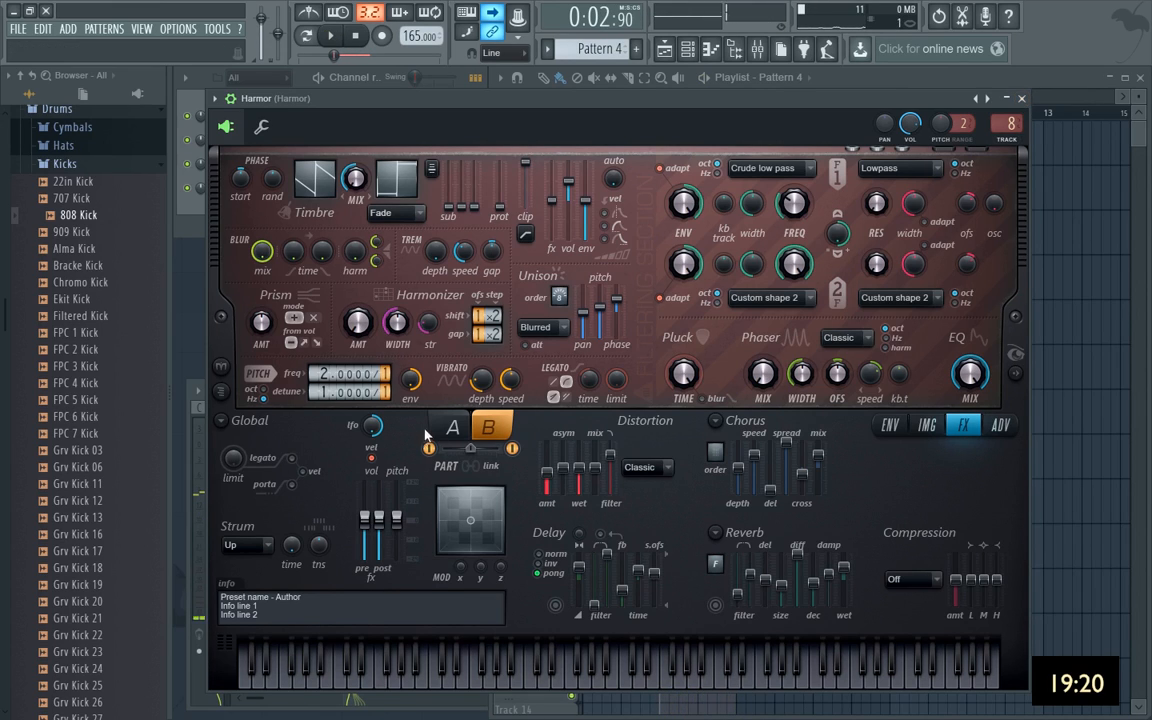
pyautogui.click(455, 428)
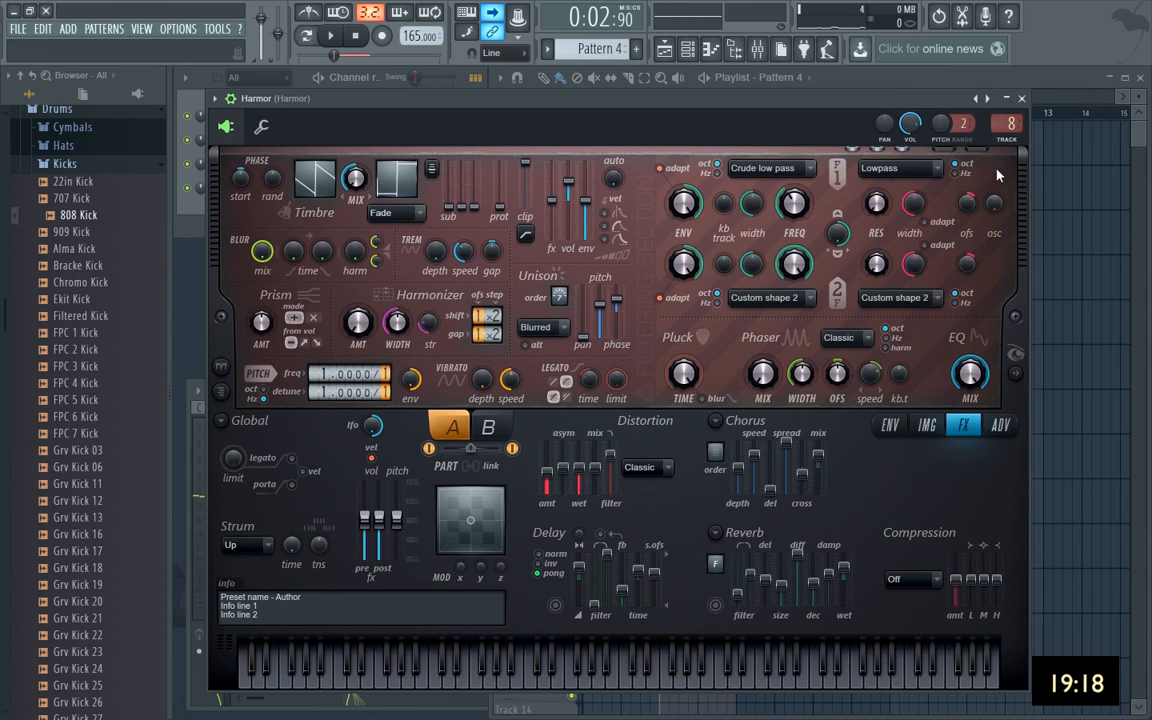
pyautogui.click(1022, 99)
# Load Fruity Flanger into slot 4 of the Harmor mixer insert, with delay about 1.4 ms and rate about 0.006 Hz.
pyautogui.click(368, 458)
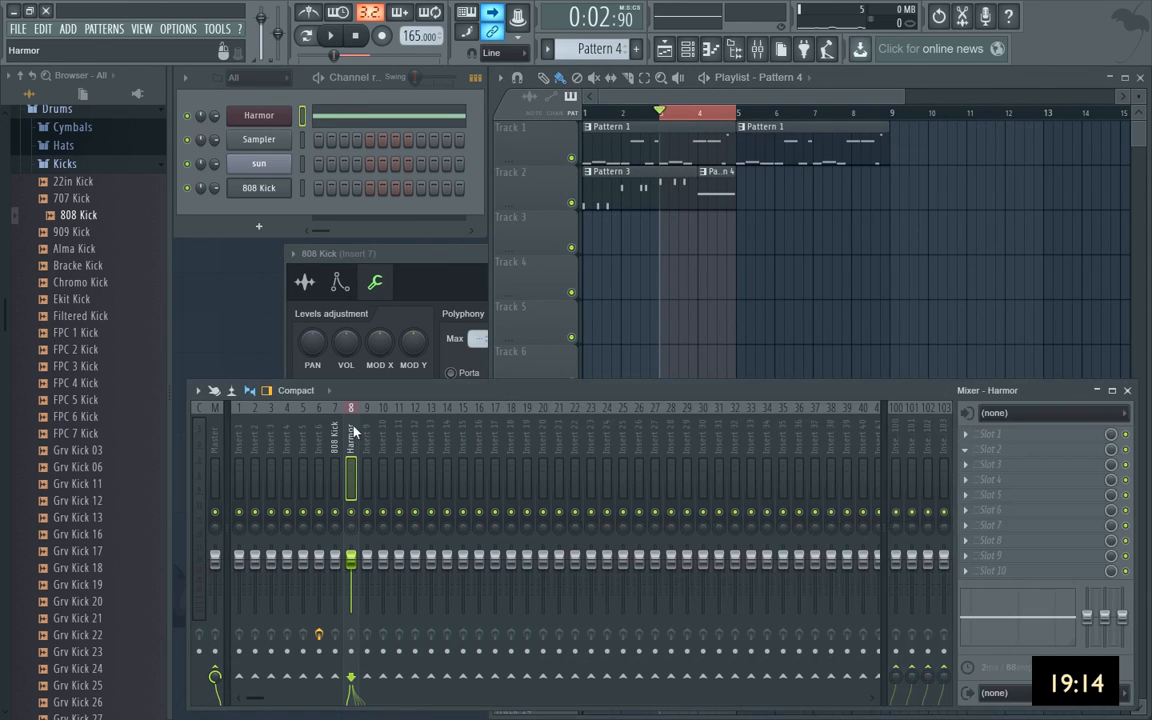
pyautogui.click(992, 490)
pyautogui.click(905, 346)
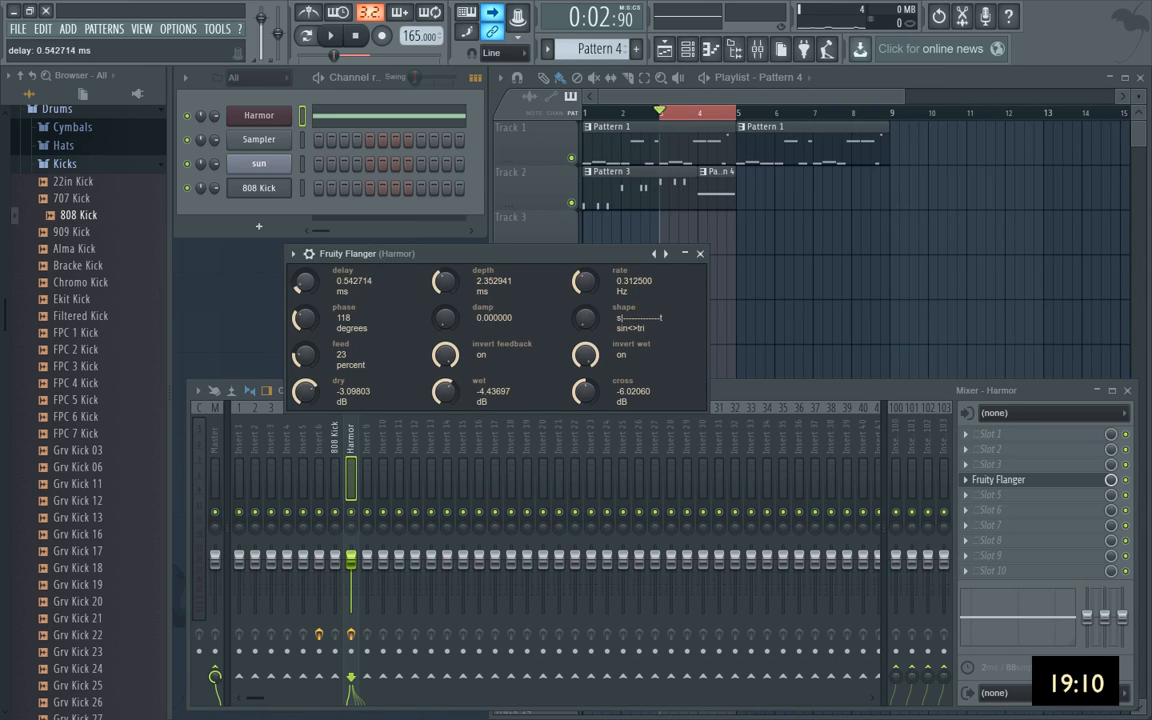
pyautogui.moveTo(304, 282); pyautogui.dragTo(304, 270)
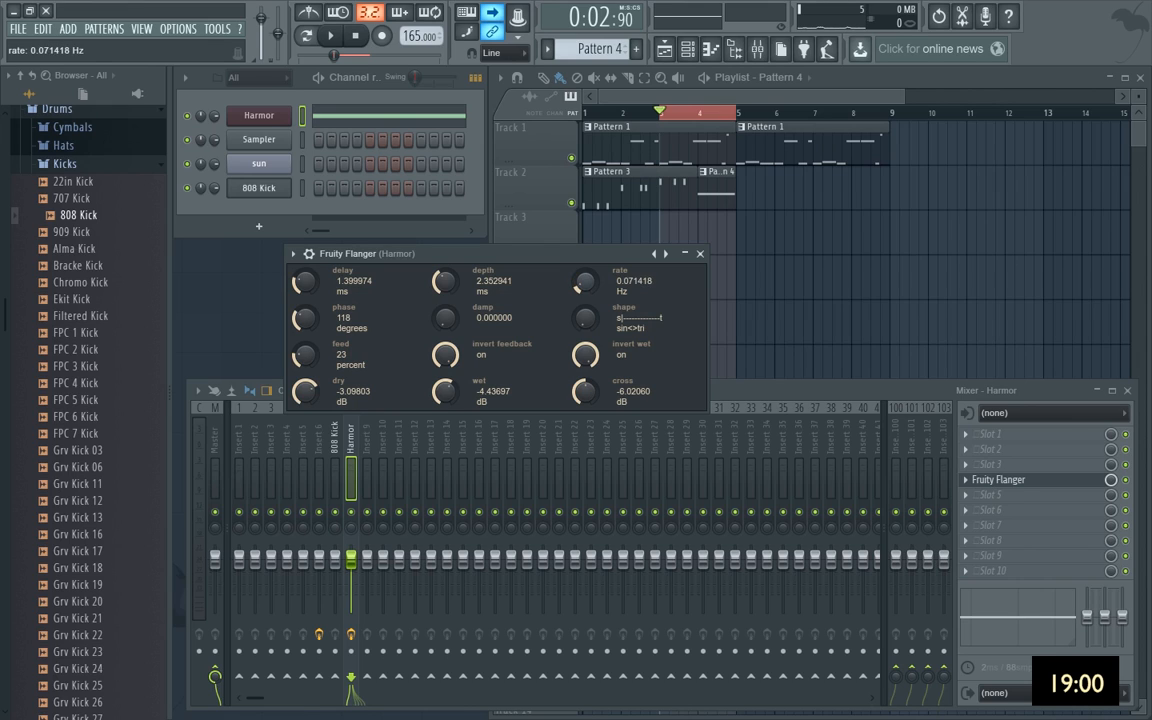
pyautogui.moveTo(585, 283); pyautogui.dragTo(585, 287)
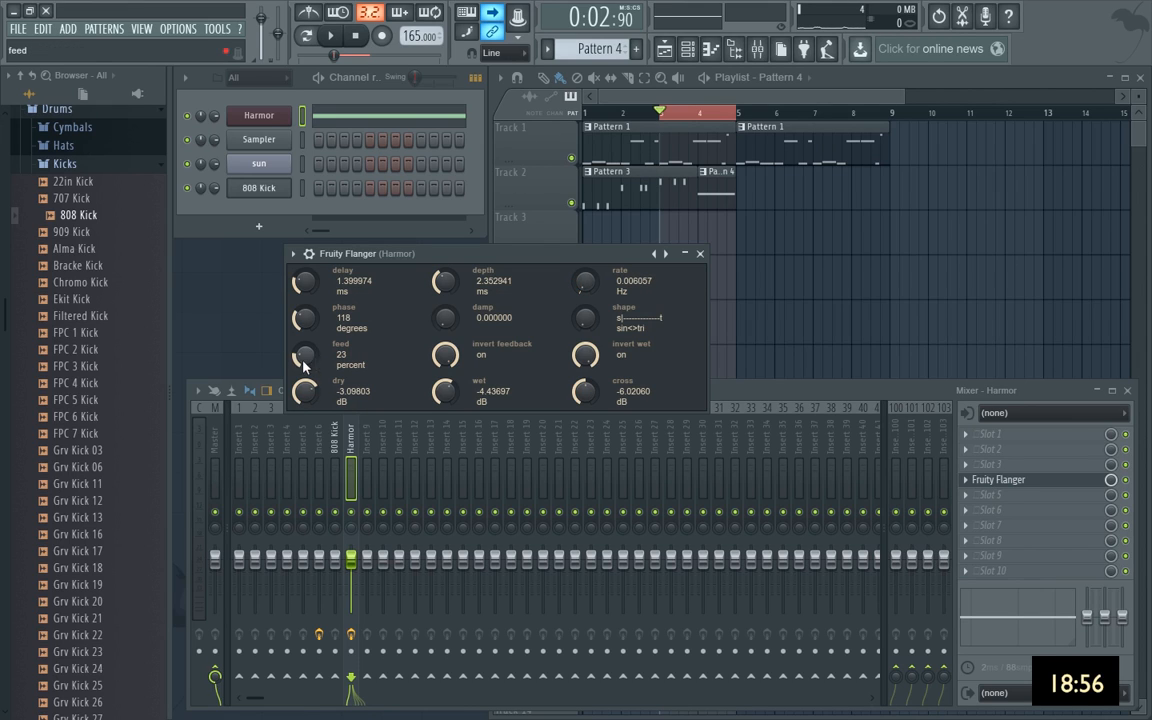
# Audition the flanged Harmor part, close the flanger, and load Fruity Fast Dist into slot 5 of the same insert.
pyautogui.press('space')
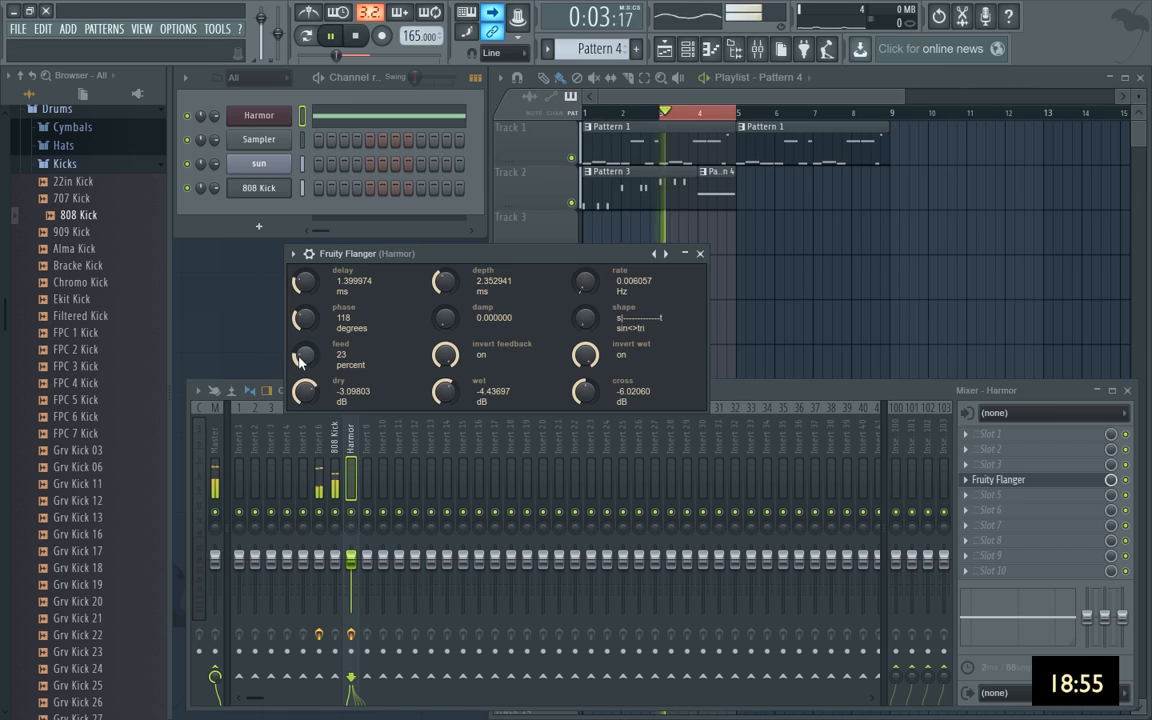
pyautogui.click(701, 255)
pyautogui.click(1012, 481)
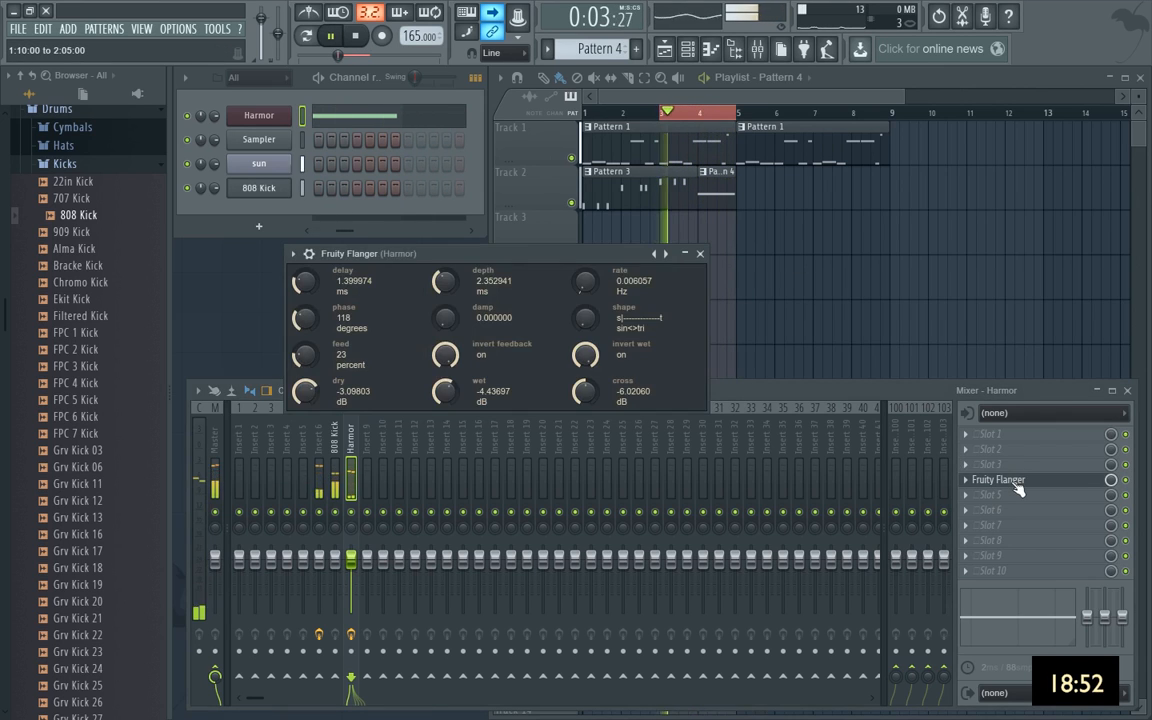
pyautogui.click(1002, 483)
pyautogui.press('space')
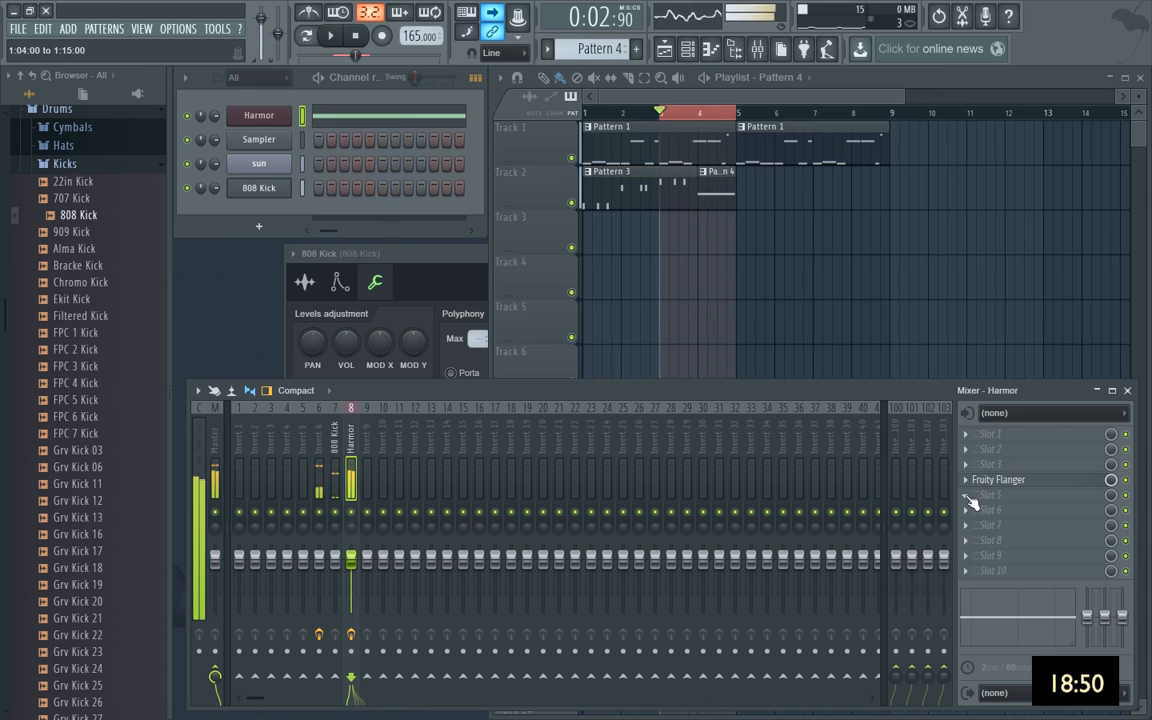
pyautogui.click(967, 497)
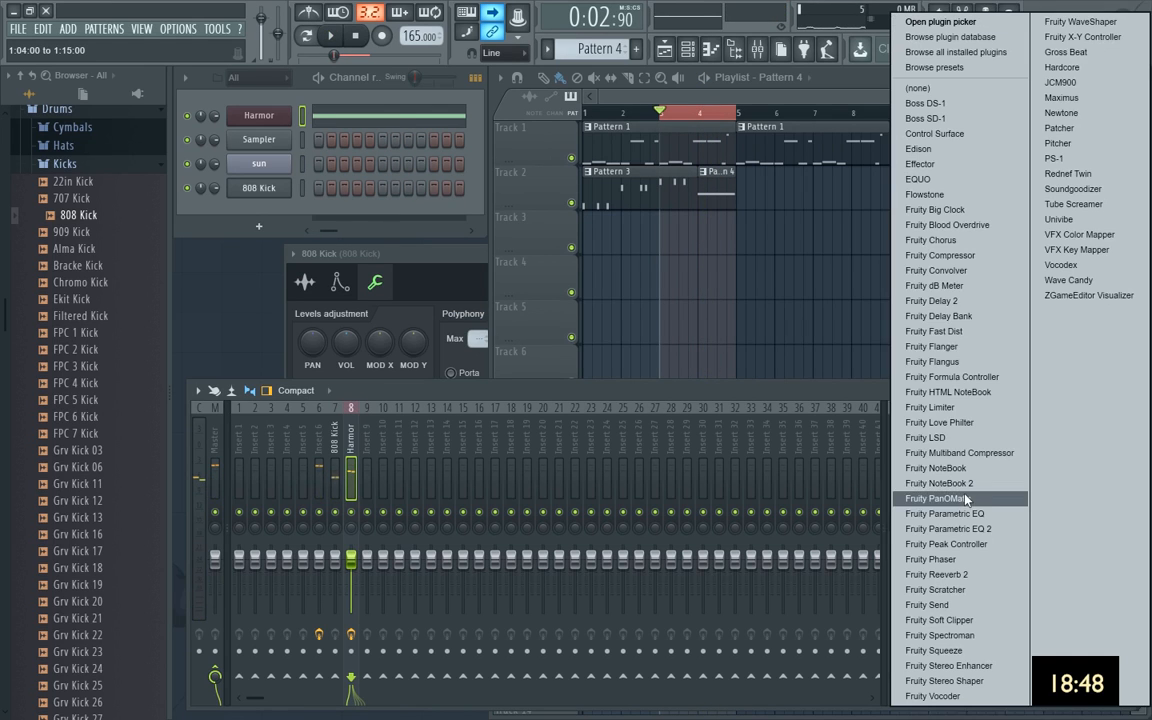
pyautogui.click(976, 334)
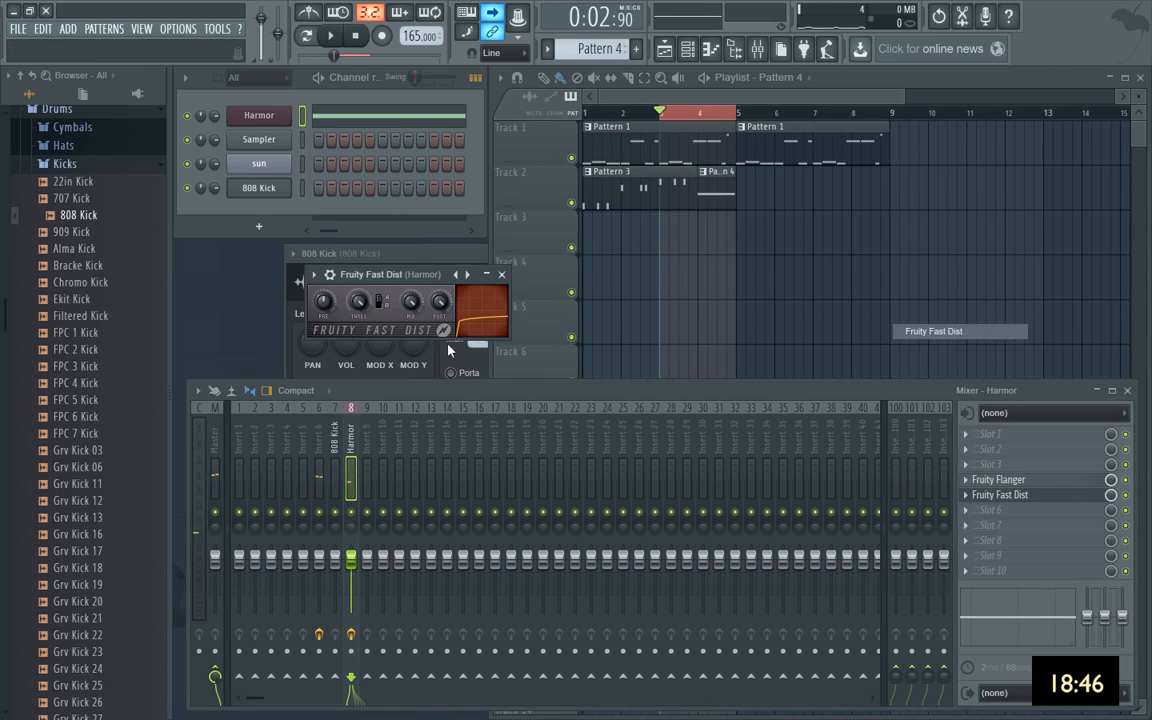
# Adjust Fruity Fast Dist on the Harmor insert while auditioning the loop, close it, and lower the Harmor fader to about -3.5 dB.
pyautogui.click(380, 302)
pyautogui.press('space')
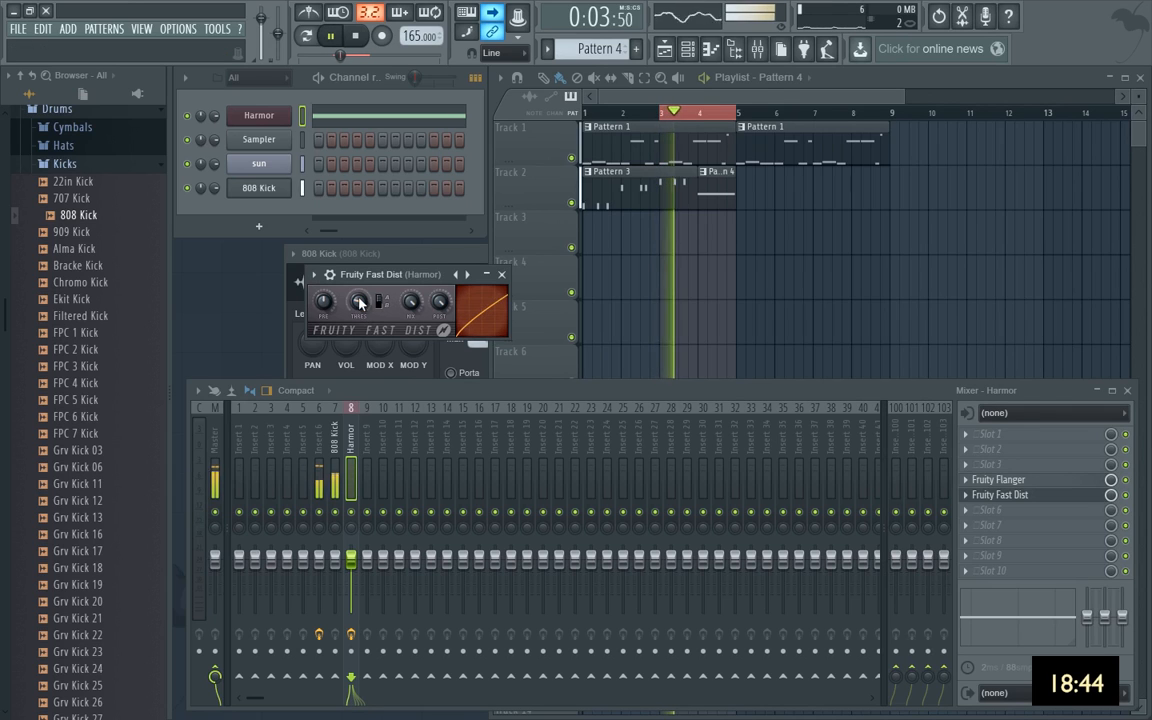
pyautogui.click(501, 274)
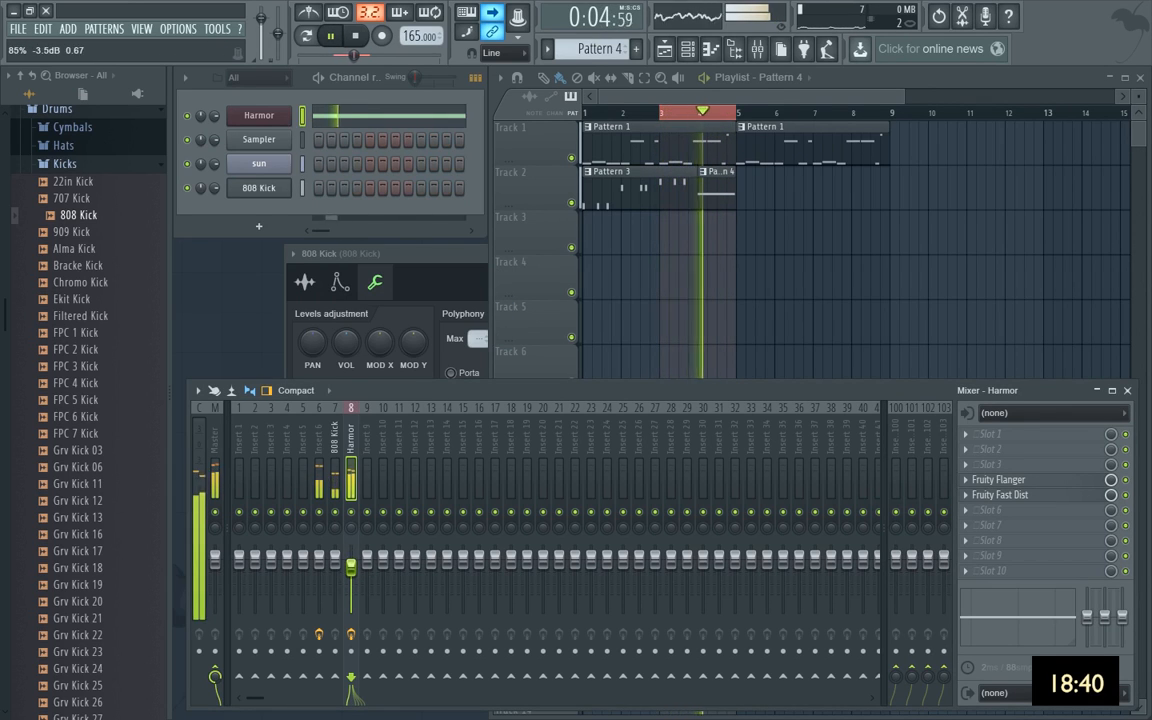
# Reopen Harmor, switch to part B, and adjust filter 1's resonance slightly, auditioning the loop.
pyautogui.click(255, 112)
pyautogui.press('space')
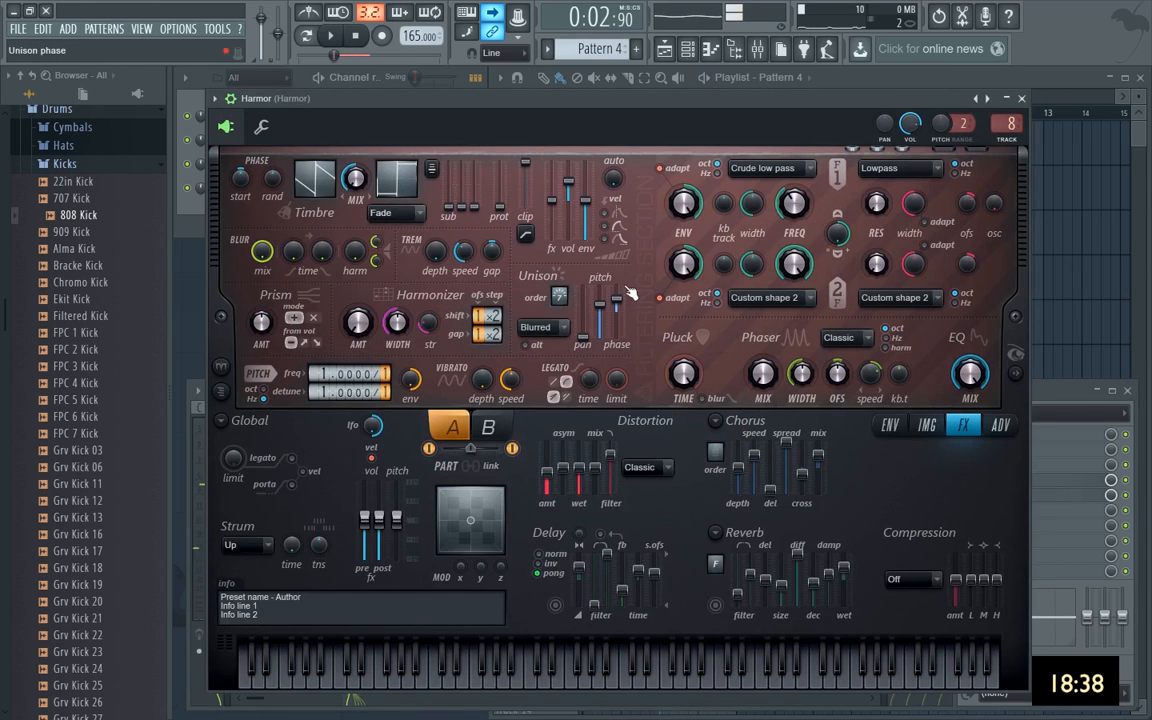
pyautogui.click(503, 431)
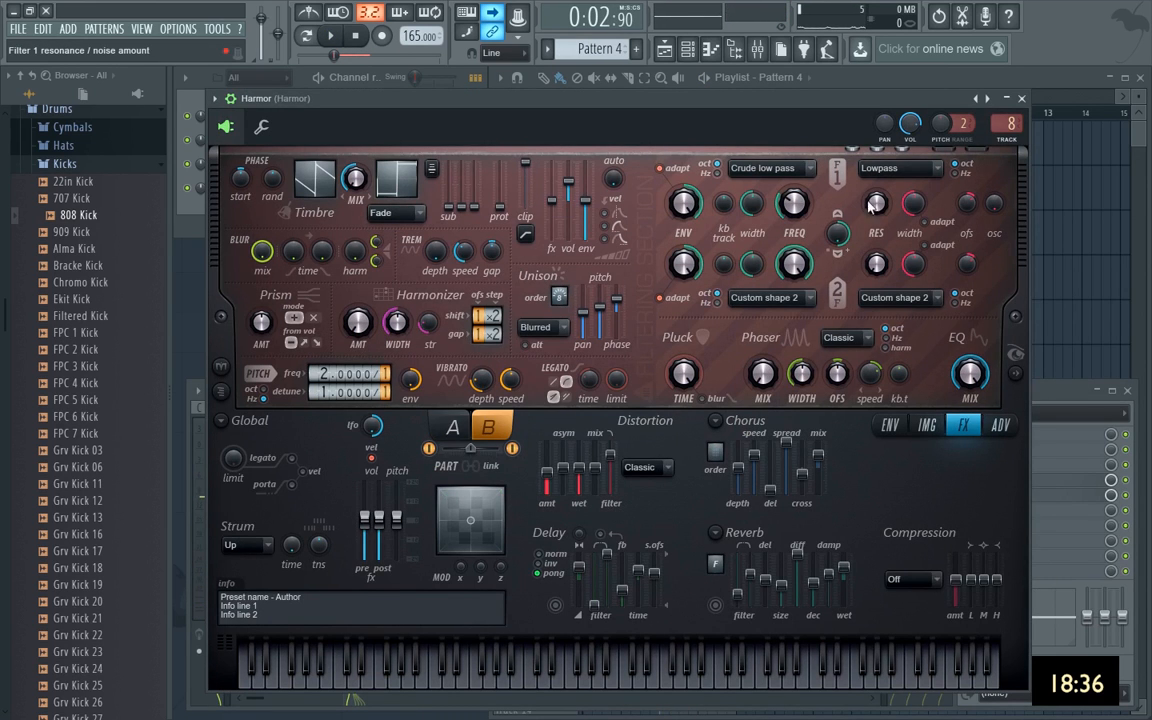
pyautogui.moveTo(876, 207); pyautogui.dragTo(876, 207)
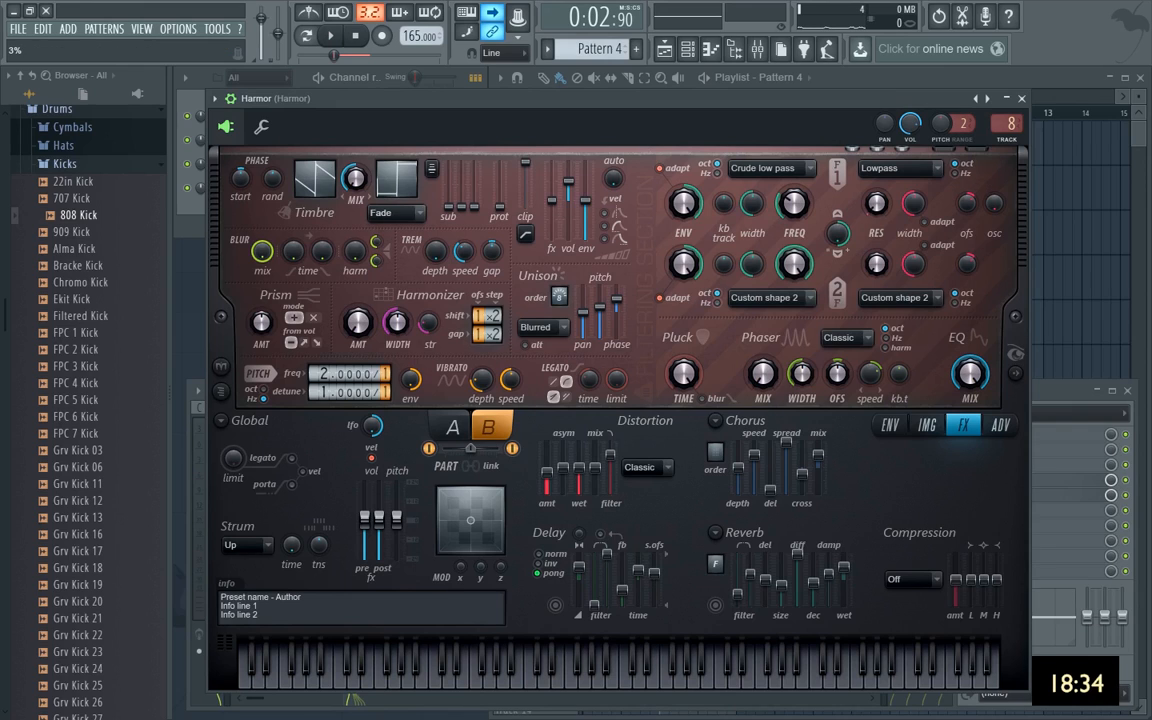
pyautogui.press('space')
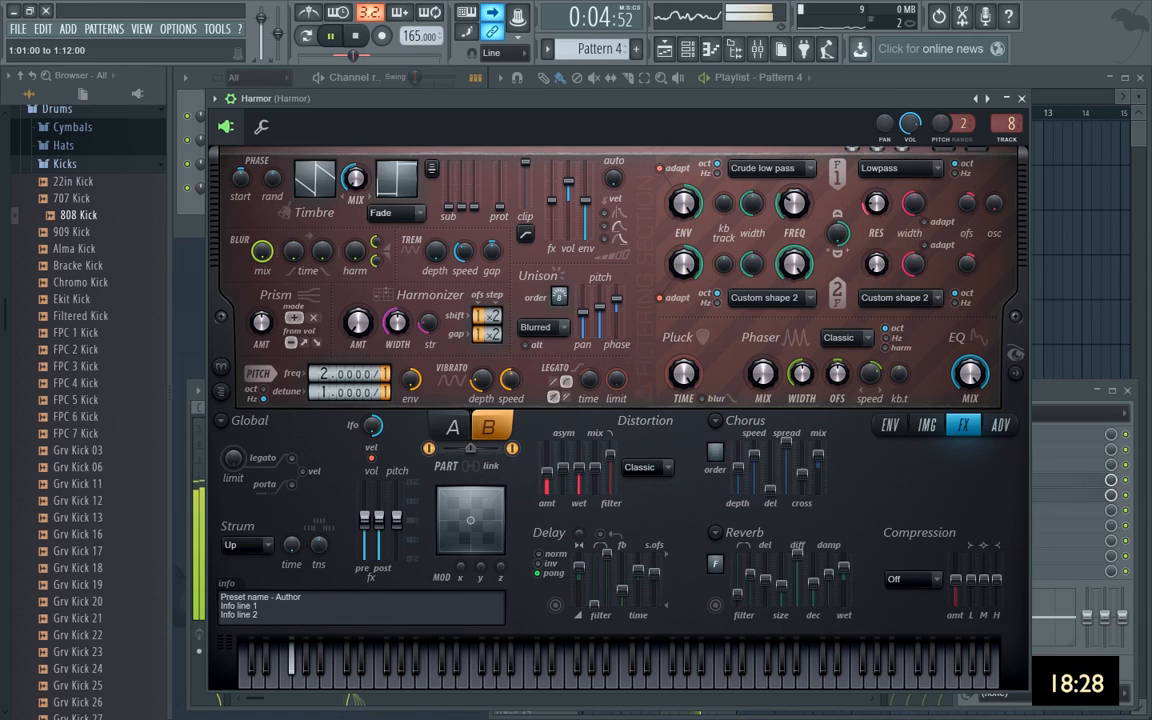
pyautogui.press('space')
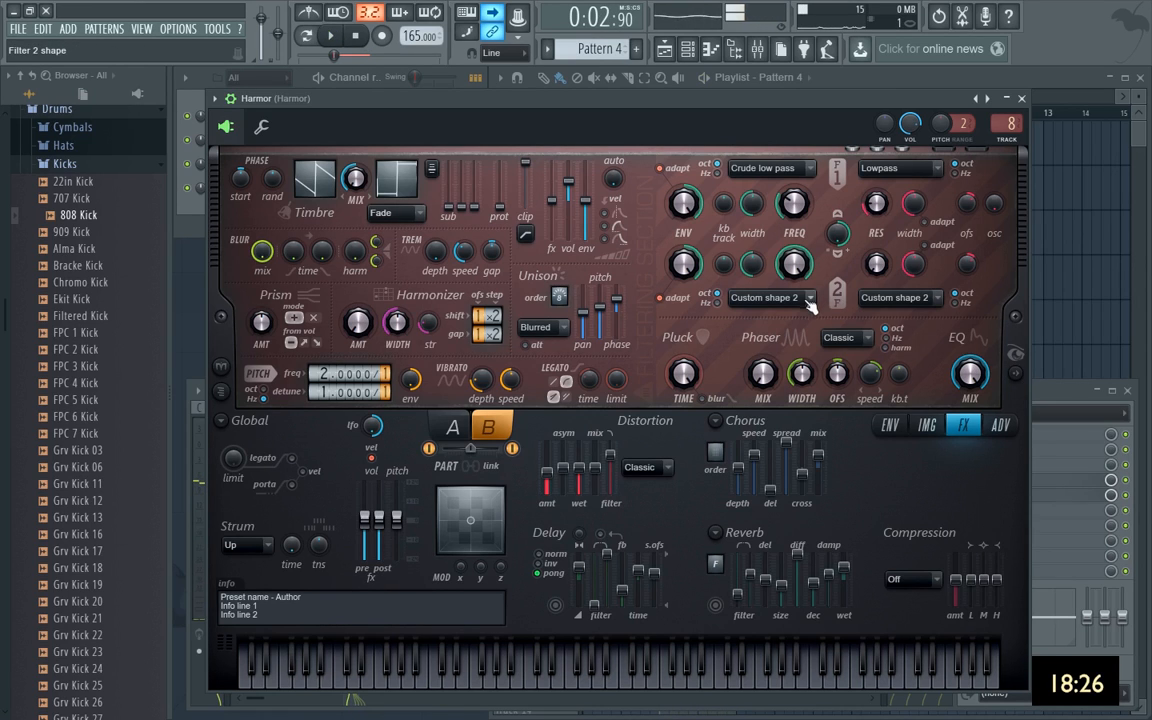
# Set the filter 2 shape of Harmor's part B to Leaky low pass.
pyautogui.click(805, 299)
pyautogui.click(800, 300)
pyautogui.click(804, 170)
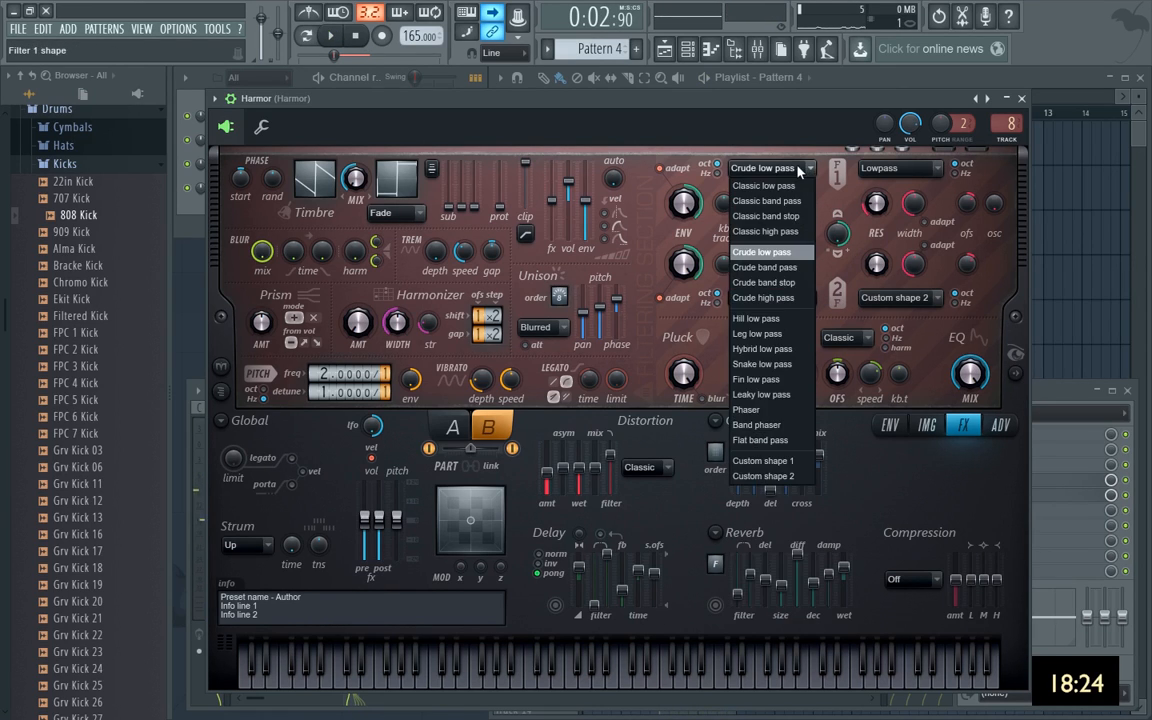
pyautogui.click(798, 170)
pyautogui.click(800, 302)
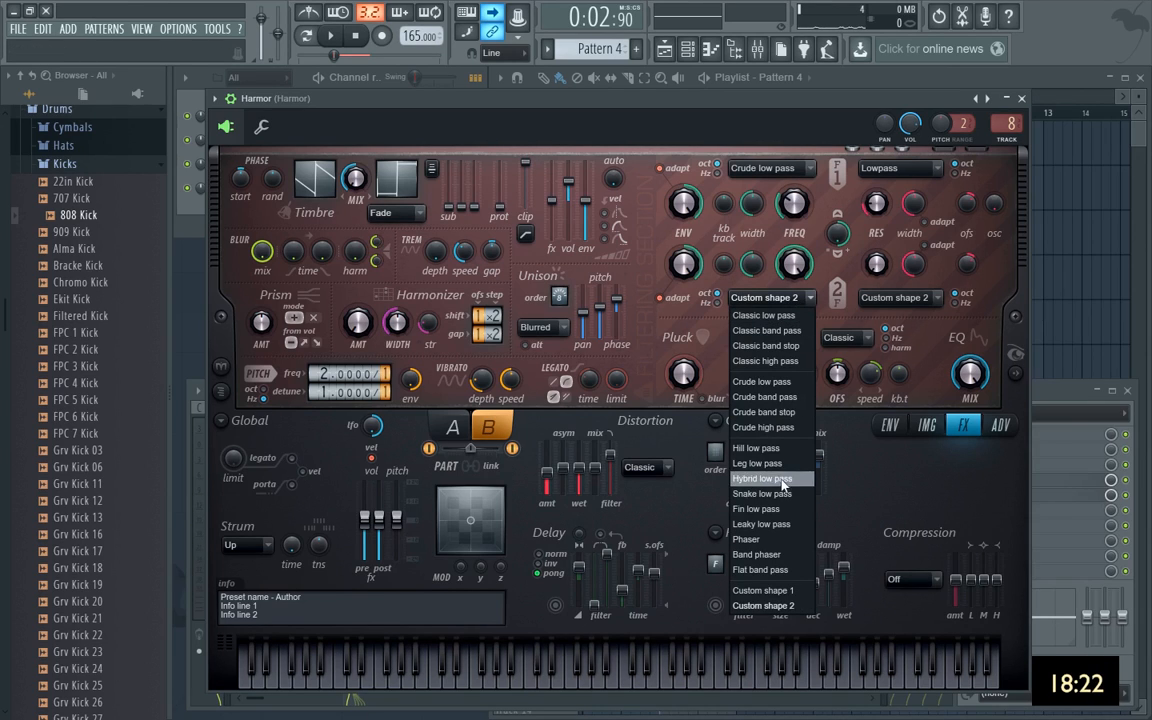
pyautogui.click(779, 526)
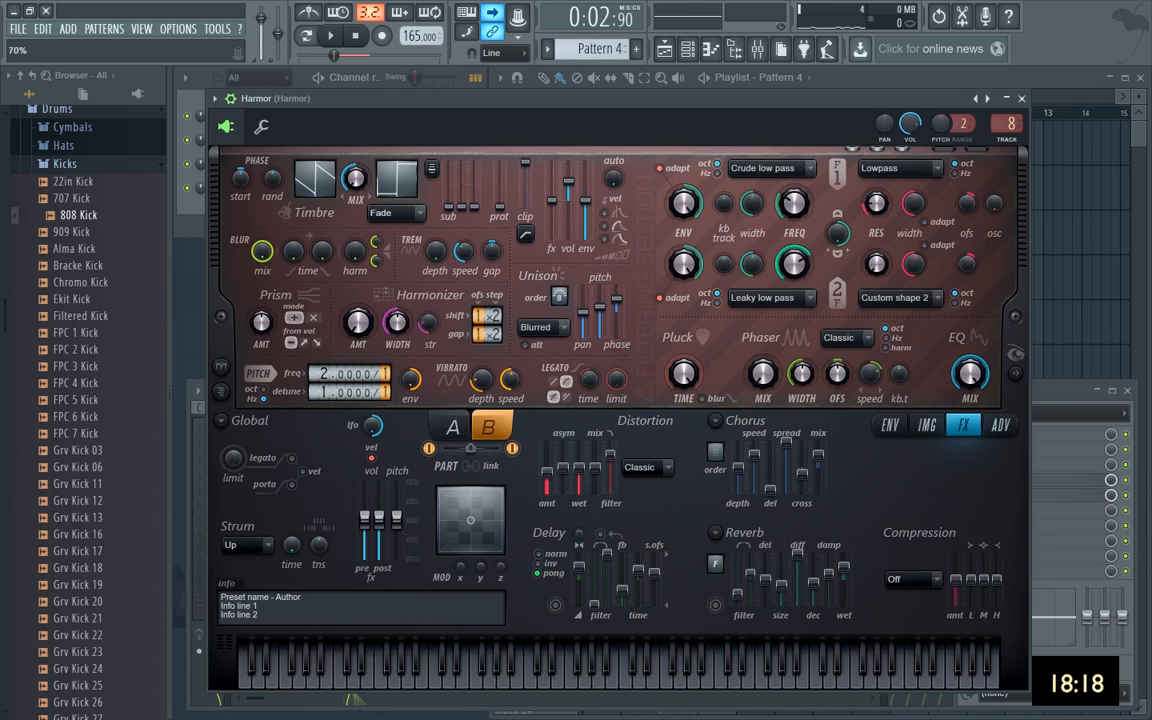
# Tune part B's filter 2 frequency and the parallel-serial mix of filters 1 and 2 while auditioning the loop.
pyautogui.moveTo(793, 264); pyautogui.dragTo(793, 290)
pyautogui.press('space')
pyautogui.press('space')
pyautogui.moveTo(837, 236); pyautogui.dragTo(837, 280)
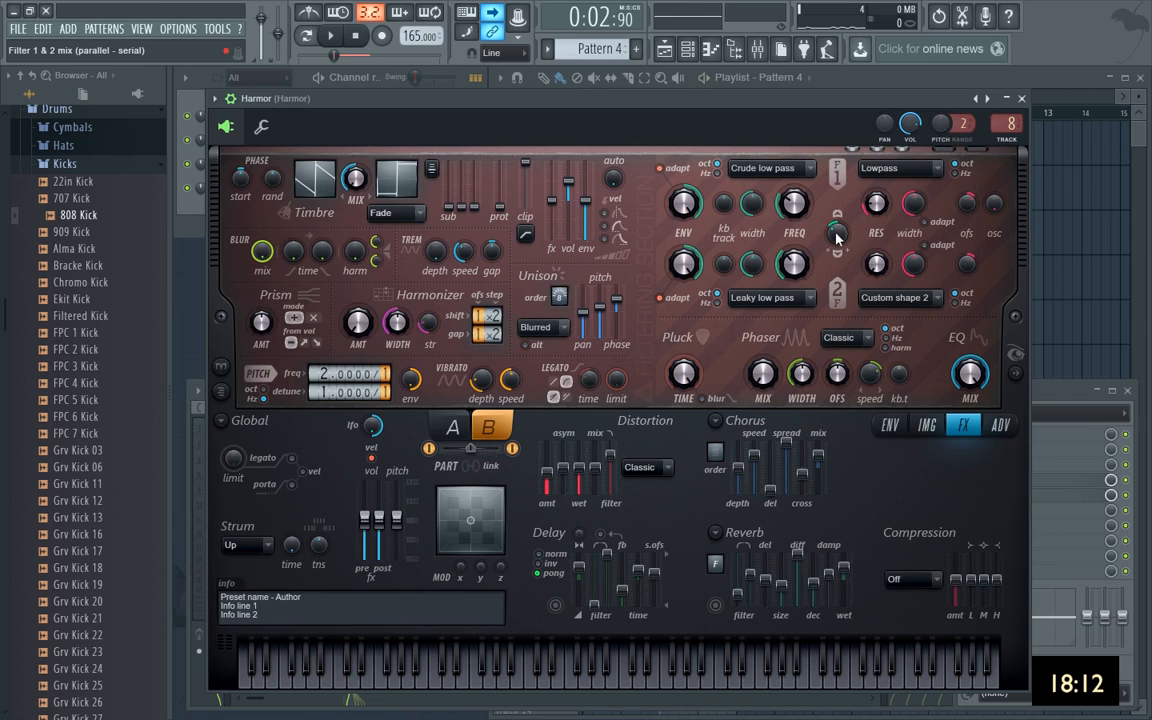
pyautogui.press('space')
pyautogui.moveTo(837, 236); pyautogui.dragTo(837, 204)
pyautogui.press('space')
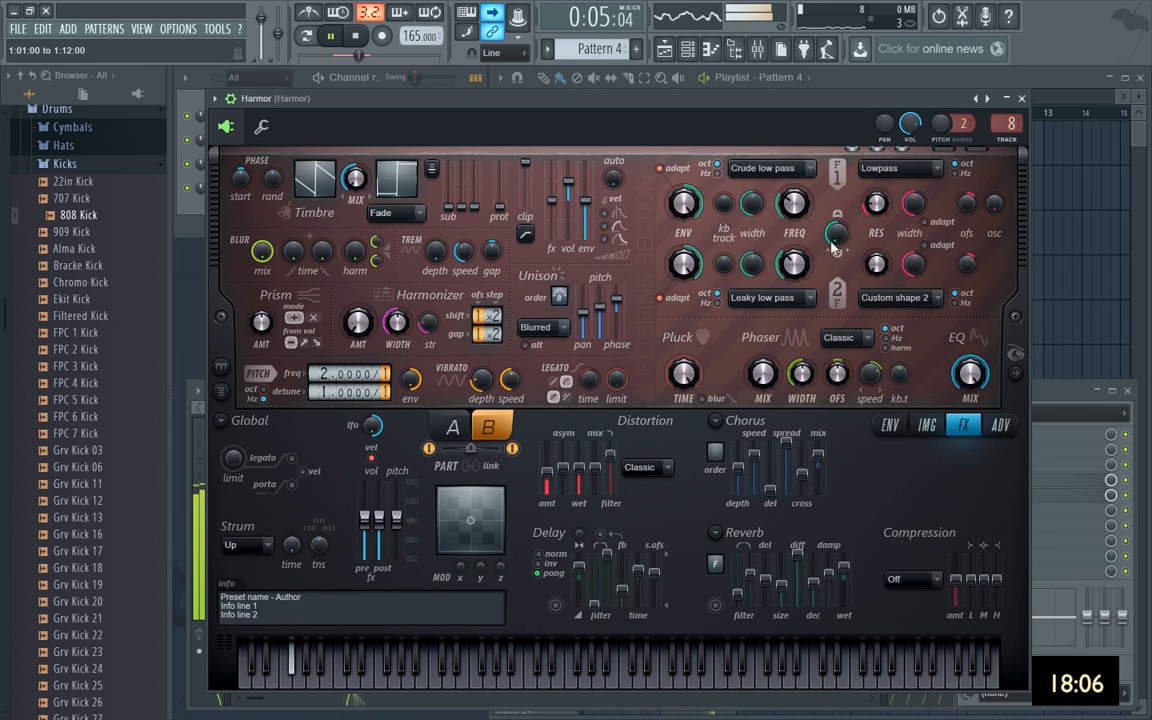
pyautogui.moveTo(793, 264); pyautogui.dragTo(793, 244)
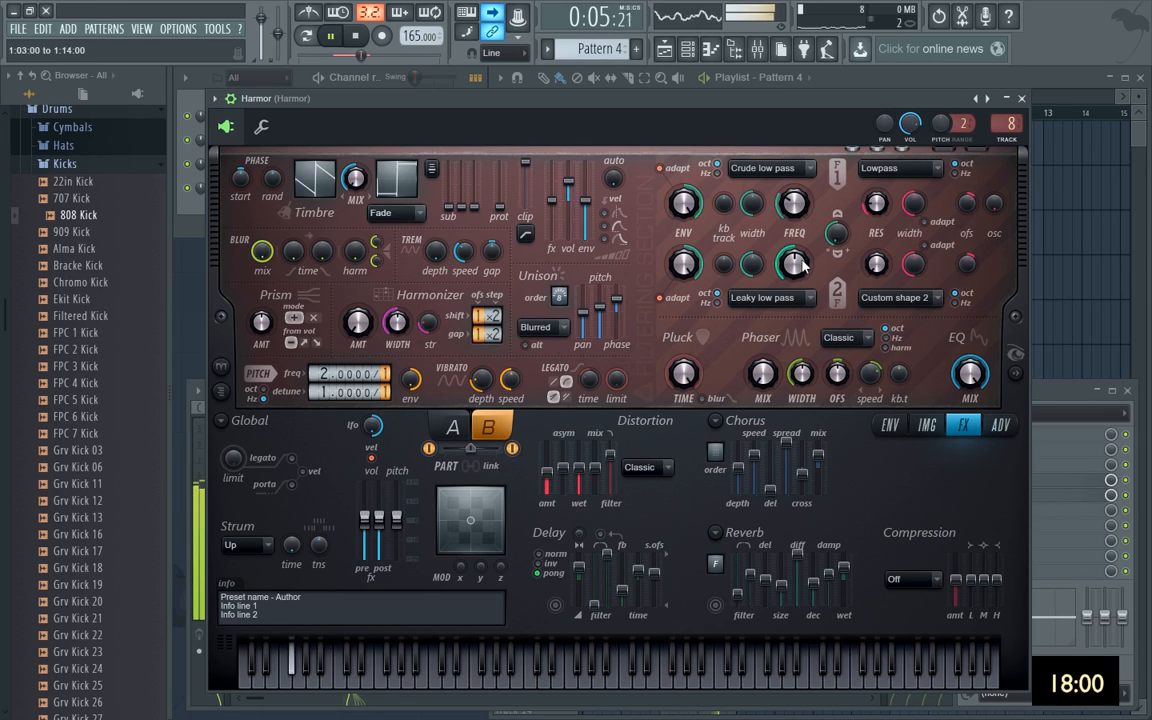
pyautogui.moveTo(793, 264); pyautogui.dragTo(793, 265)
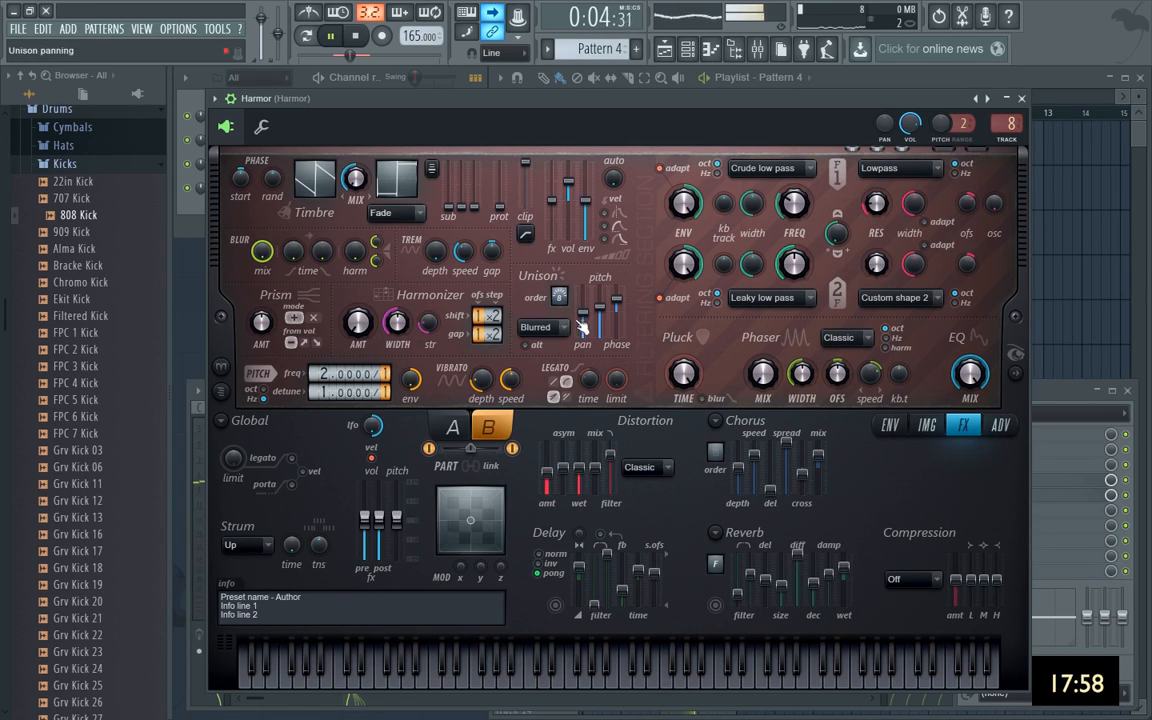
# Lower part B's unison panning to about 32%, raise its unison pitch, stop playback and close Harmor.
pyautogui.moveTo(464, 252); pyautogui.dragTo(464, 255)
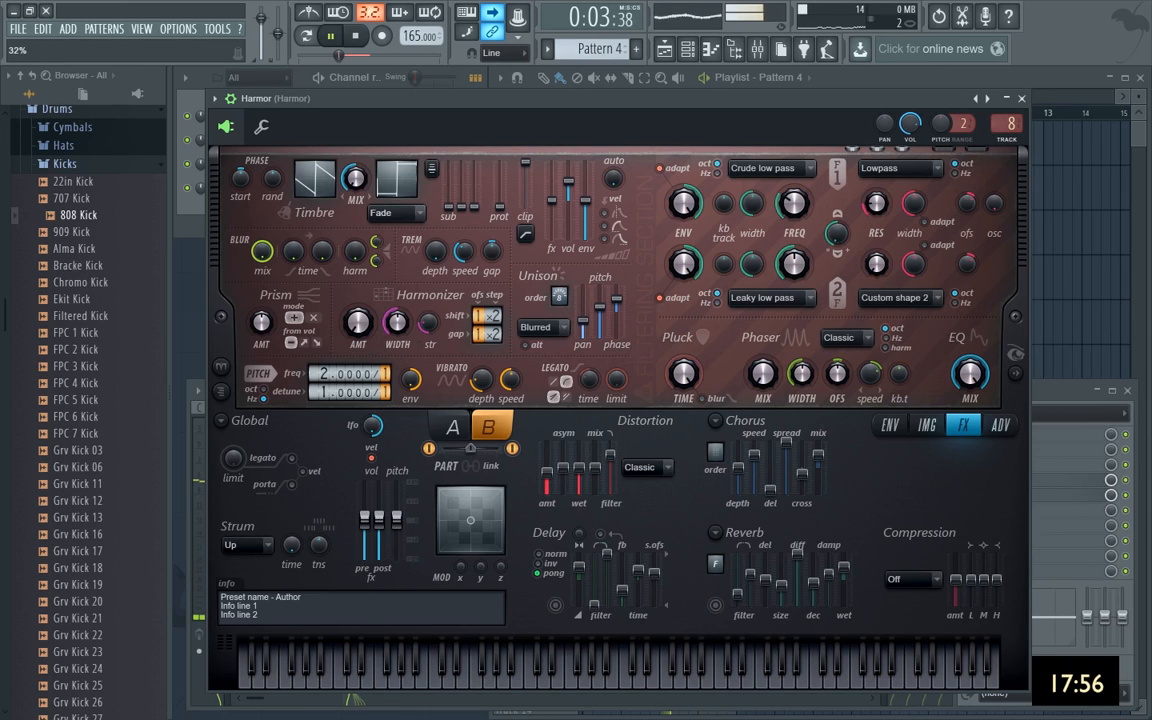
pyautogui.moveTo(600, 313); pyautogui.dragTo(600, 300)
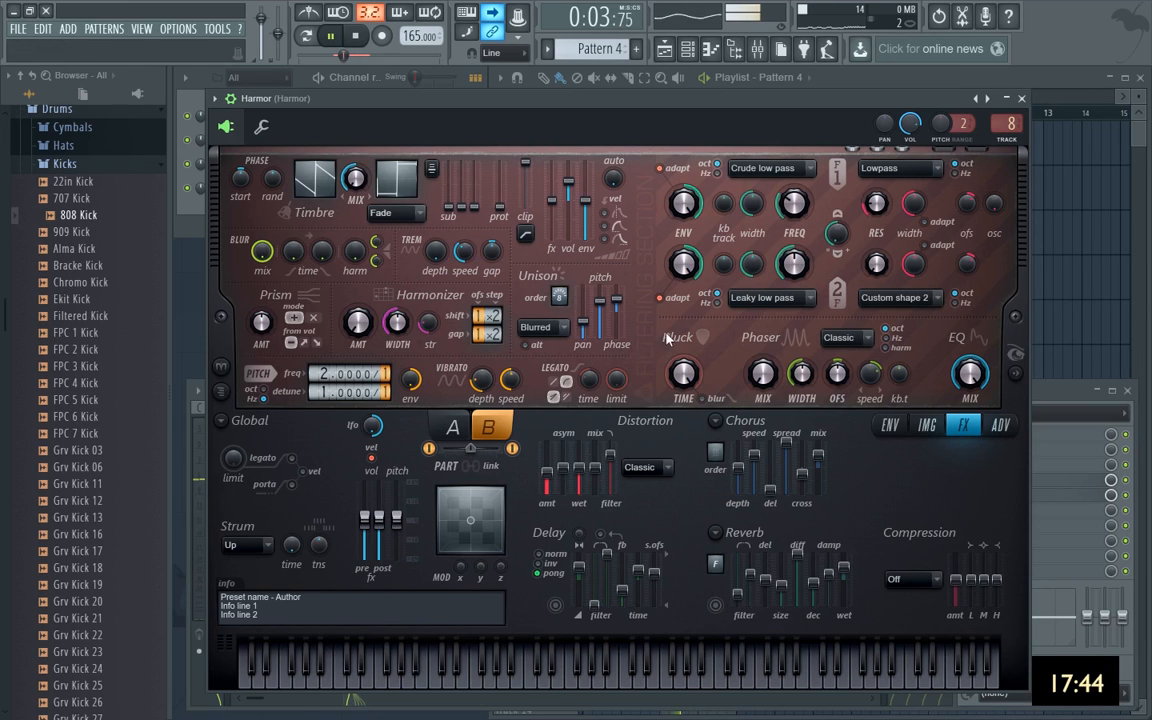
pyautogui.press('space')
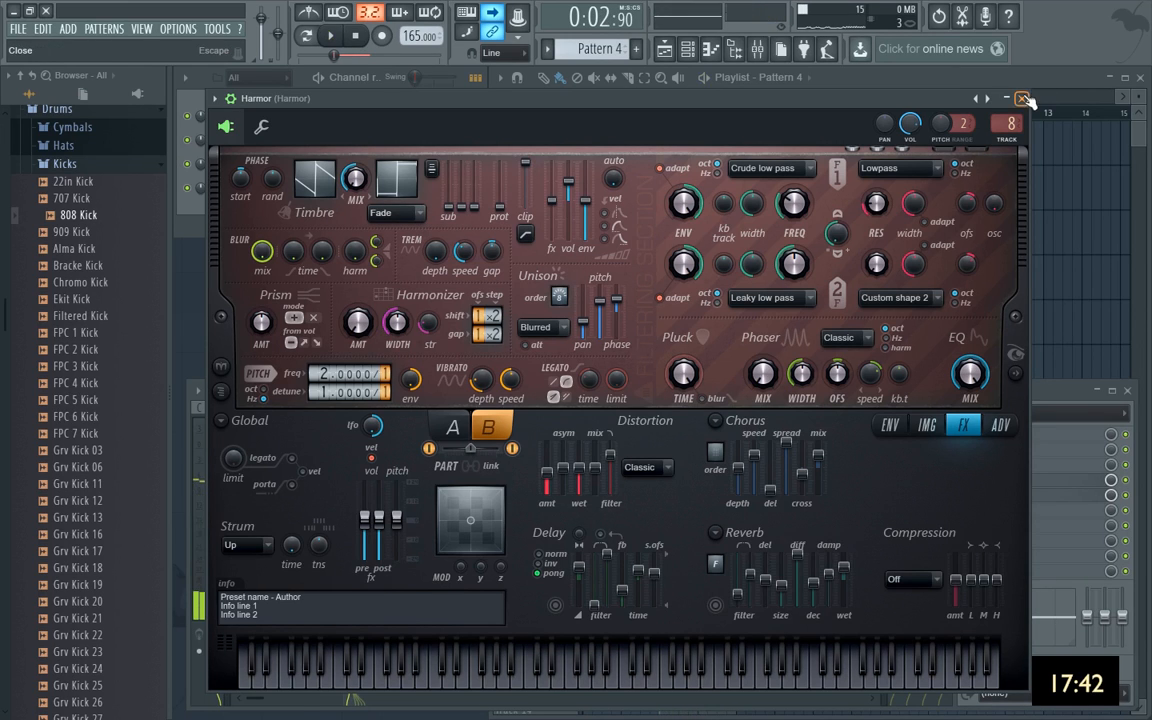
pyautogui.click(1021, 98)
# Load Fruity Convolver into slot 6 of the Harmor insert with the IMP family_room impulse from the Small Rooms folder.
pyautogui.click(987, 523)
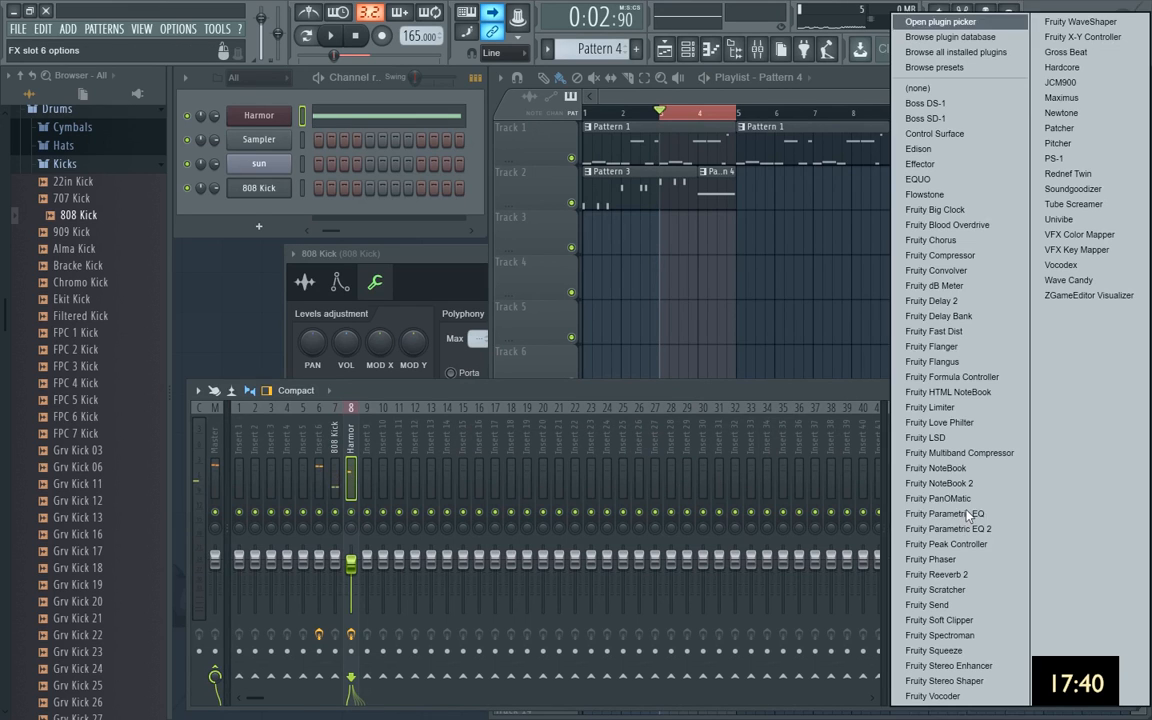
pyautogui.click(973, 272)
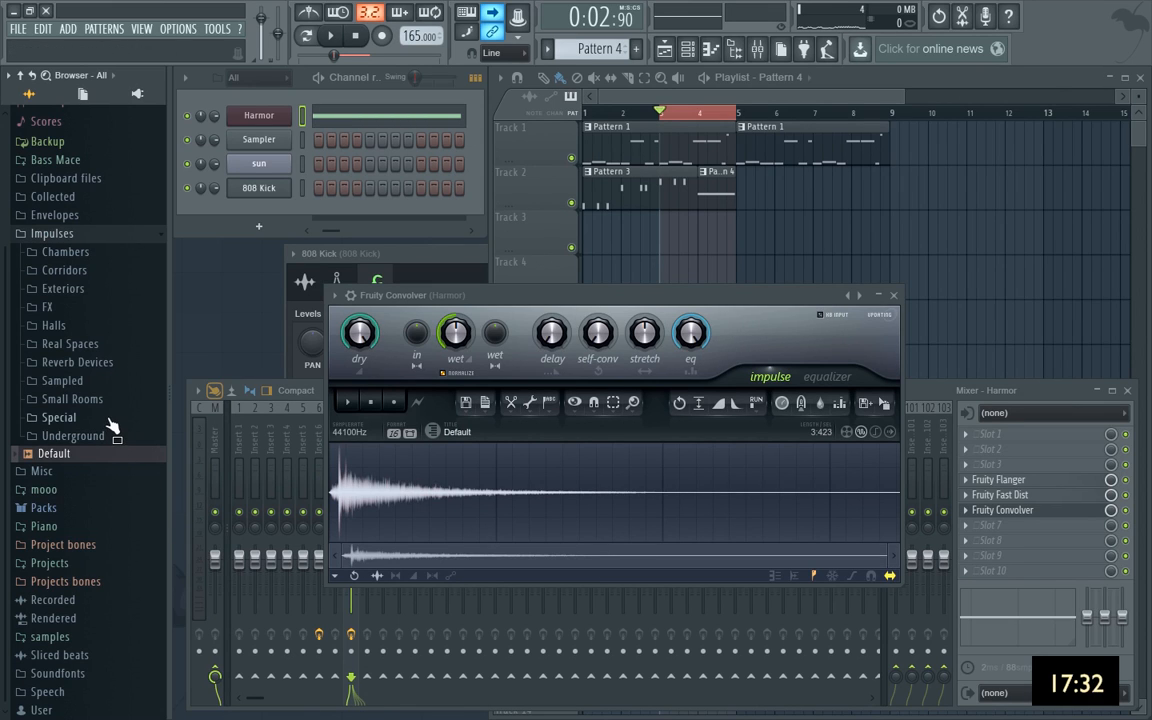
pyautogui.click(95, 348)
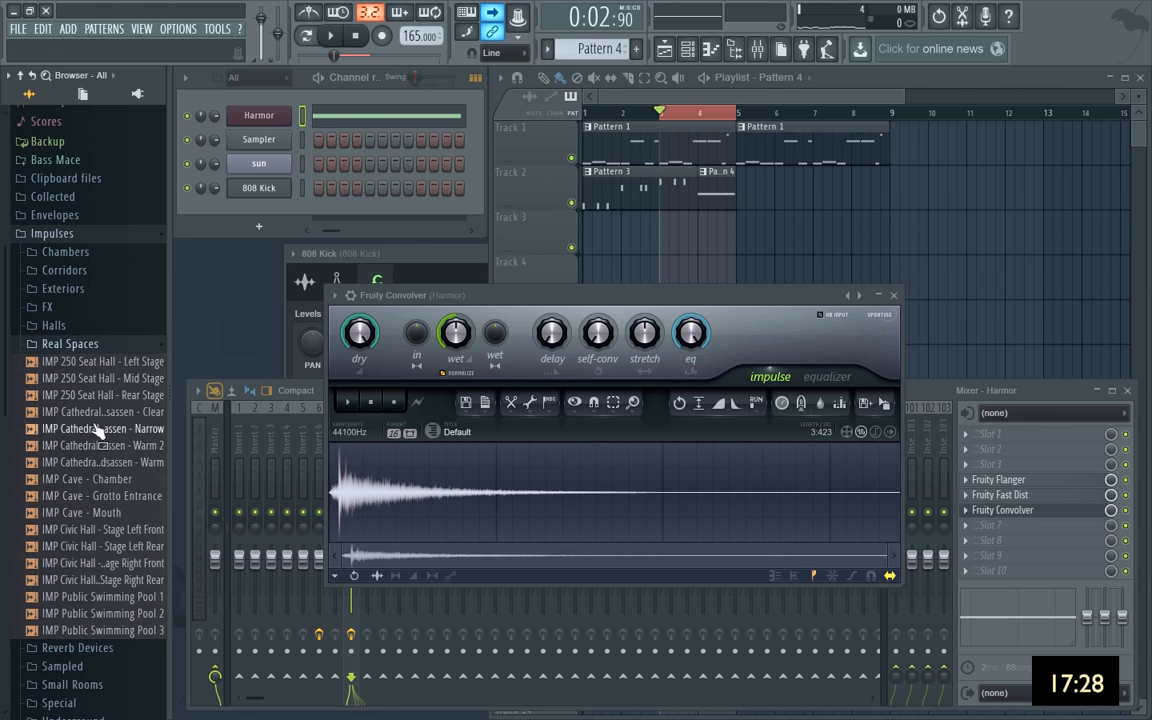
pyautogui.click(97, 428)
pyautogui.click(85, 345)
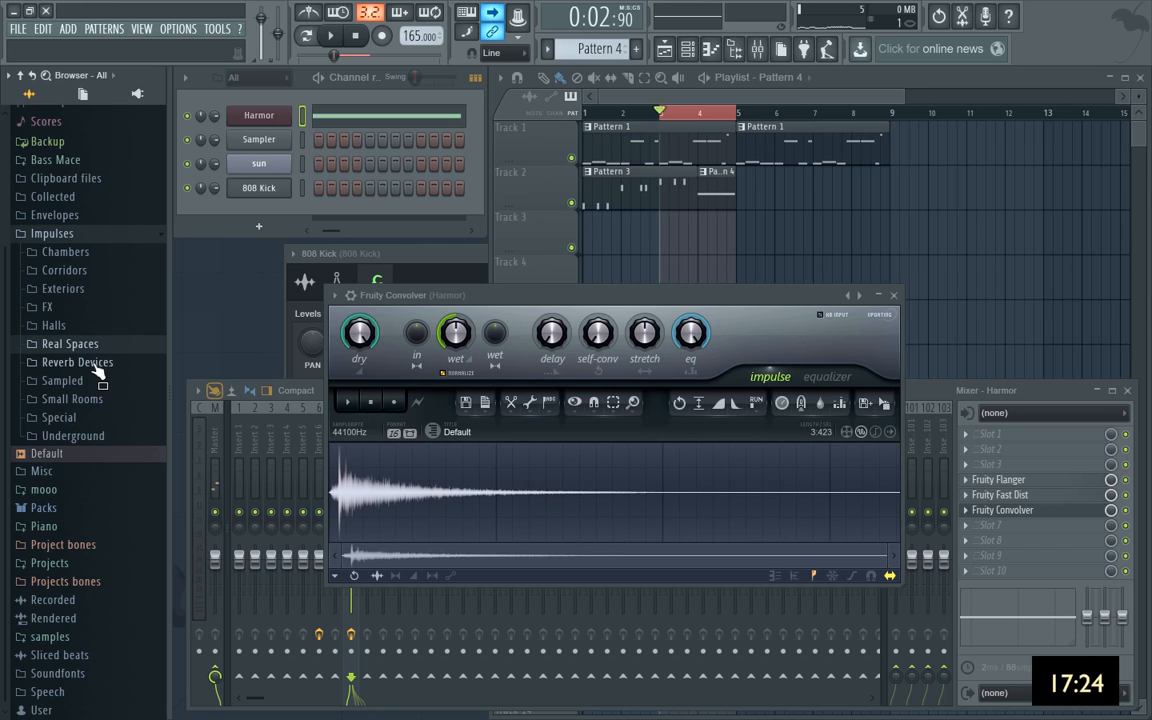
pyautogui.click(100, 400)
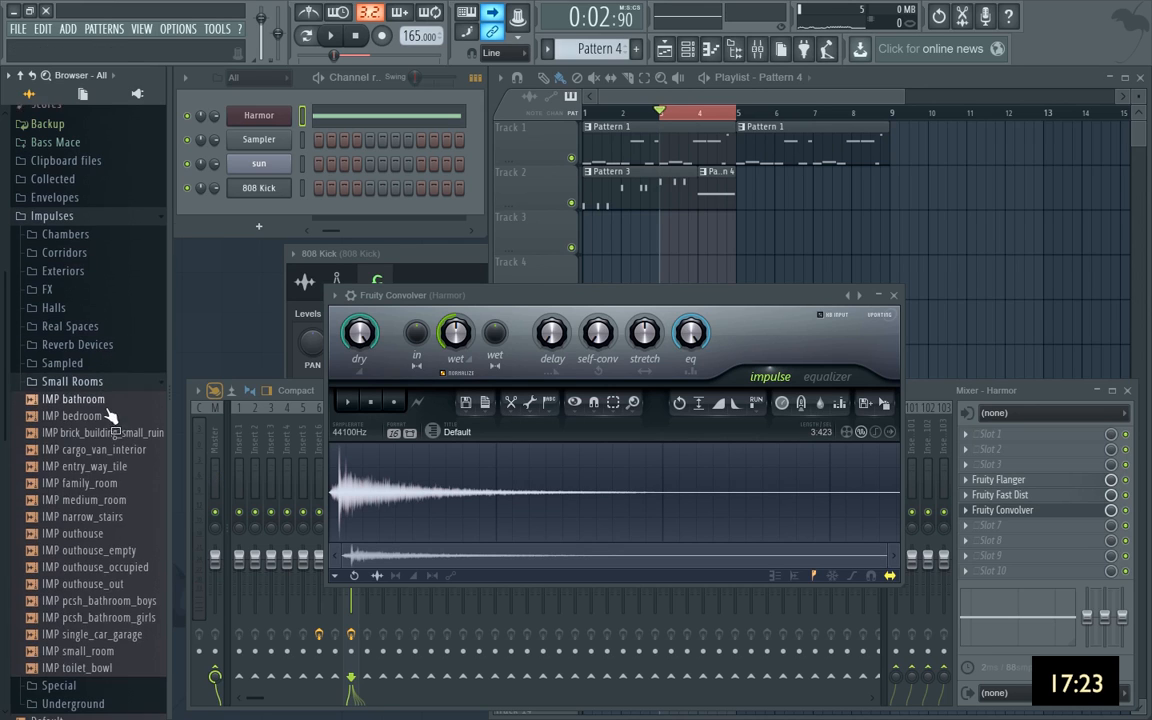
pyautogui.click(105, 480)
pyautogui.moveTo(105, 480); pyautogui.dragTo(495, 500)
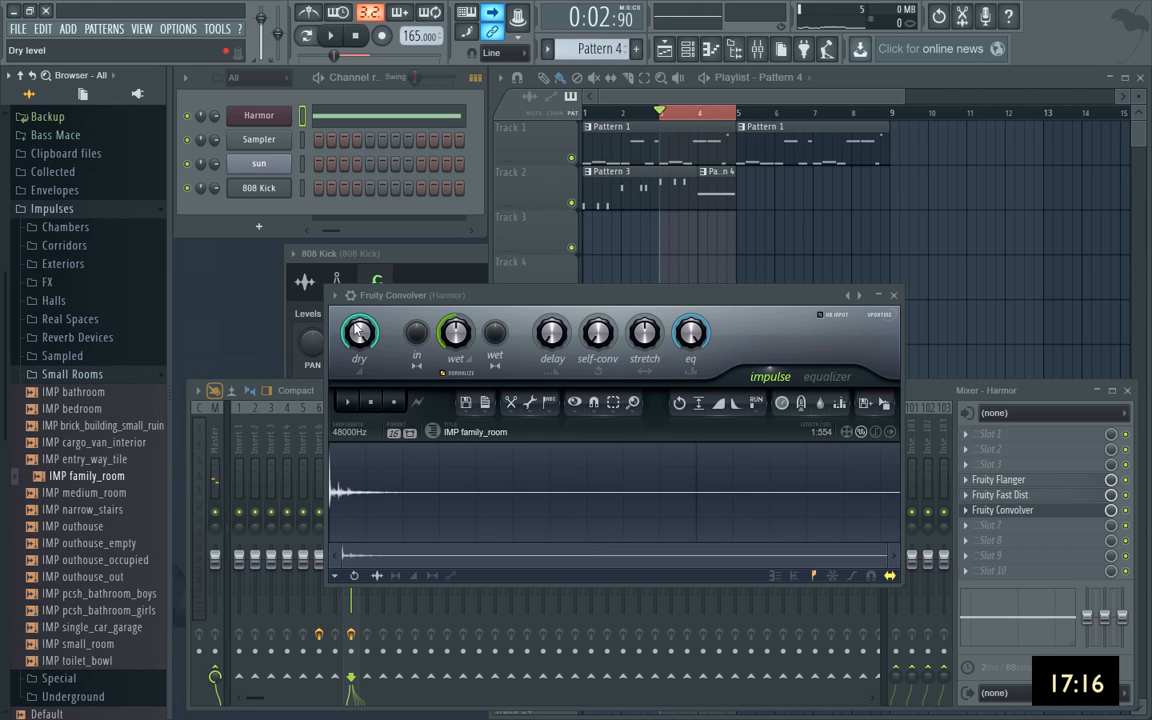
# Balance the Convolver's dry and wet levels while auditioning the loop, and close the effect.
pyautogui.press('space')
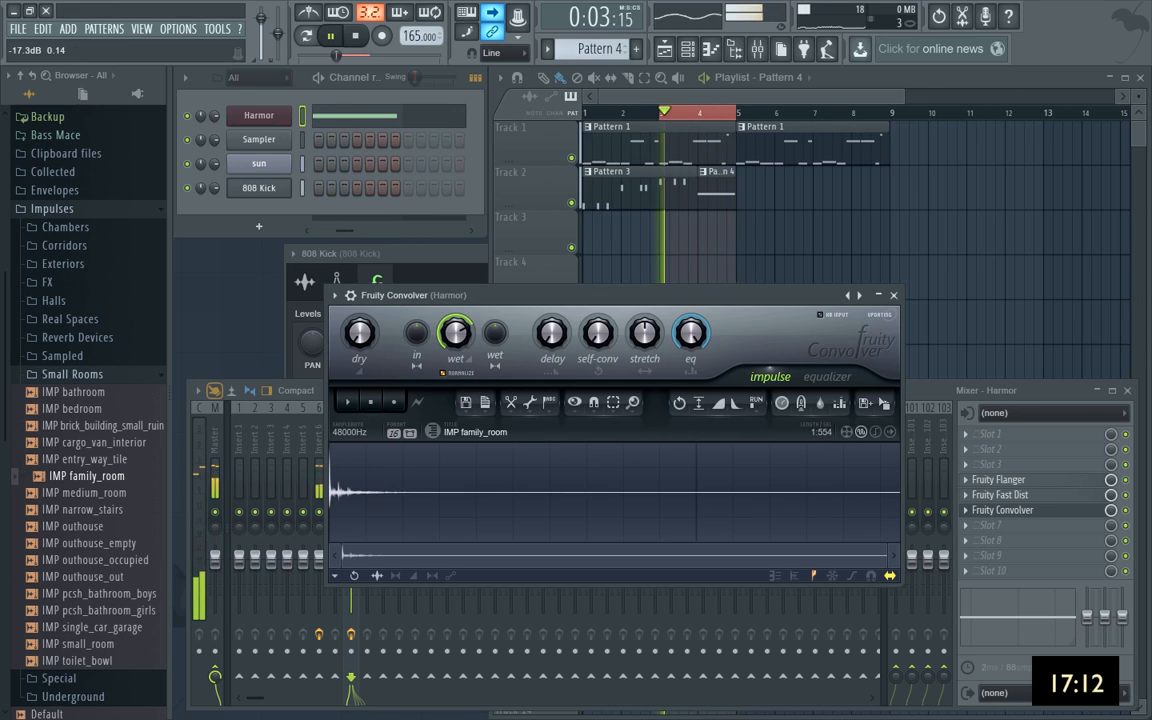
pyautogui.press('space')
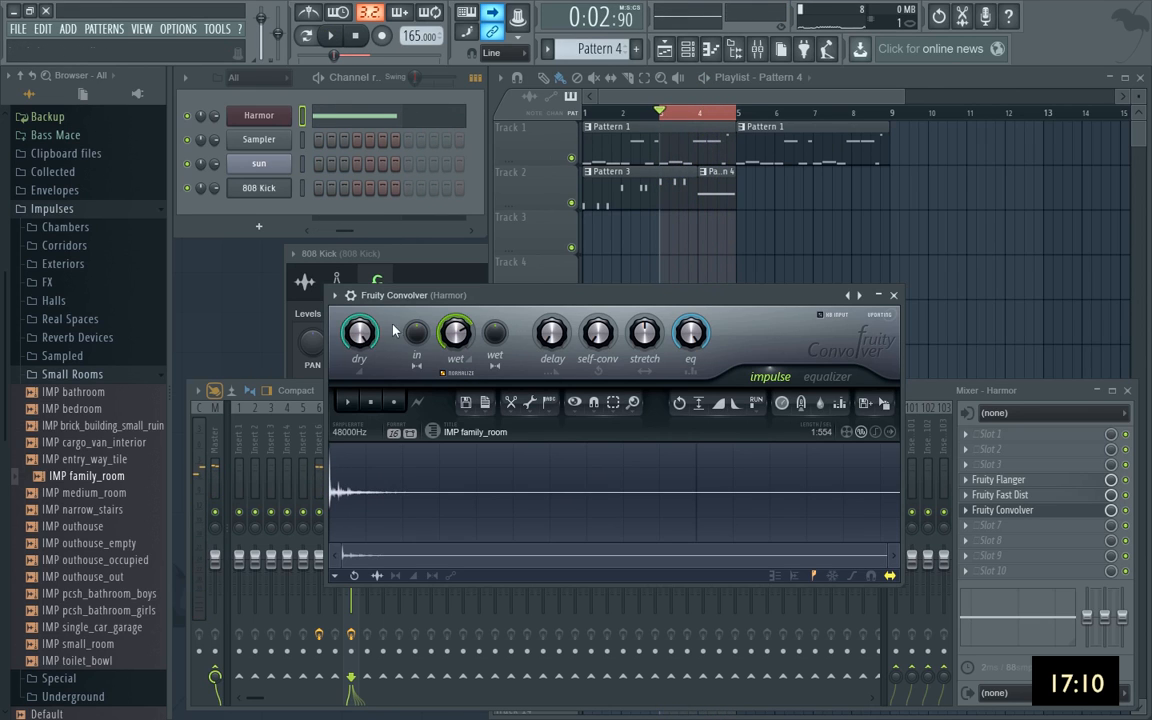
pyautogui.press('space')
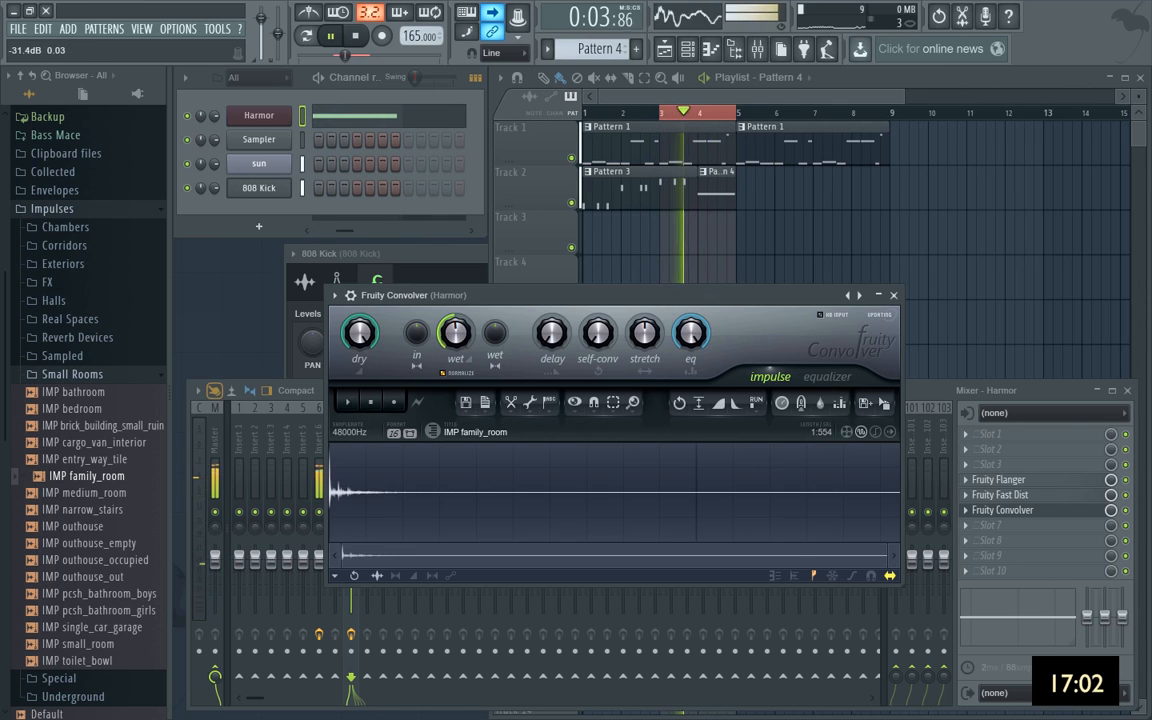
pyautogui.click(893, 295)
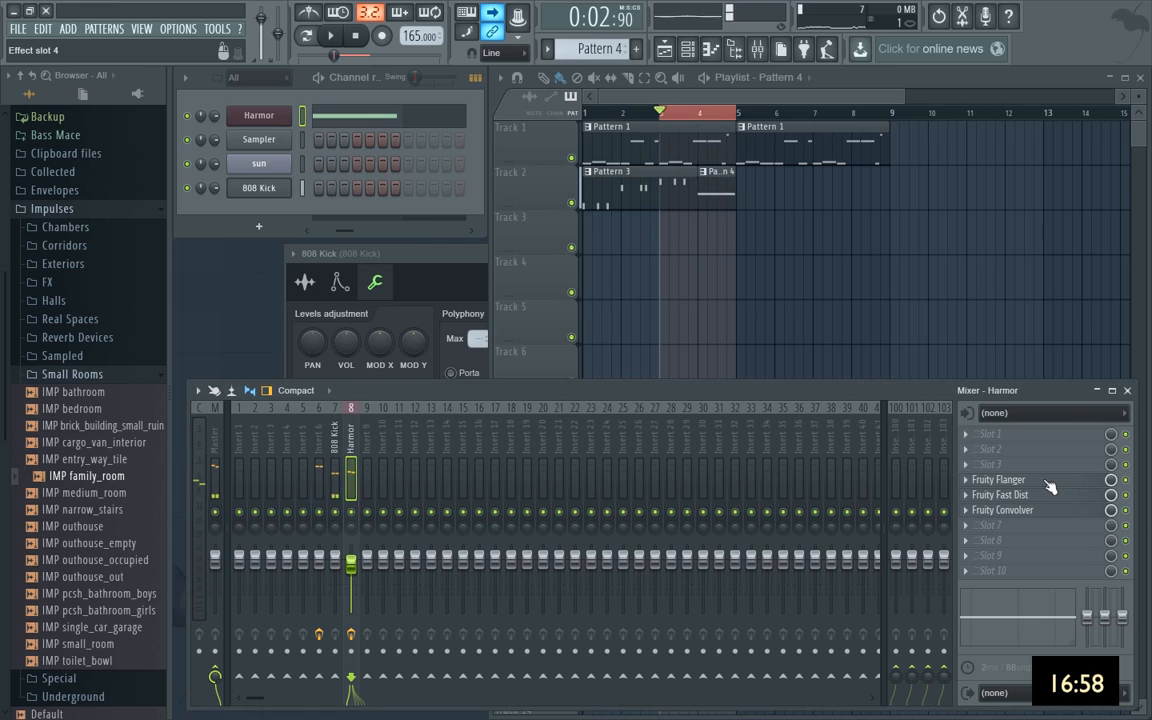
# Clear the playlist loop selection, duplicate Track 2's Pattern 3 and Pattern 4 clips to bar 5, and audition from the start.
pyautogui.click(707, 119)
pyautogui.click(355, 35)
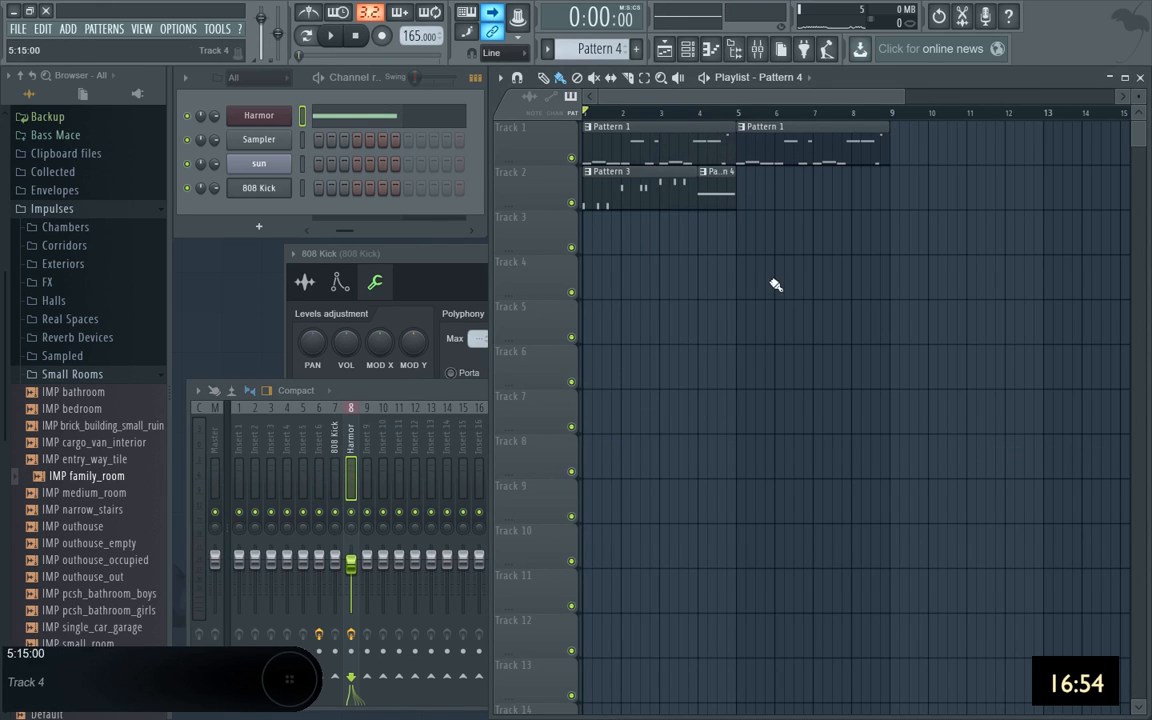
pyautogui.moveTo(775, 285); pyautogui.dragTo(765, 186)
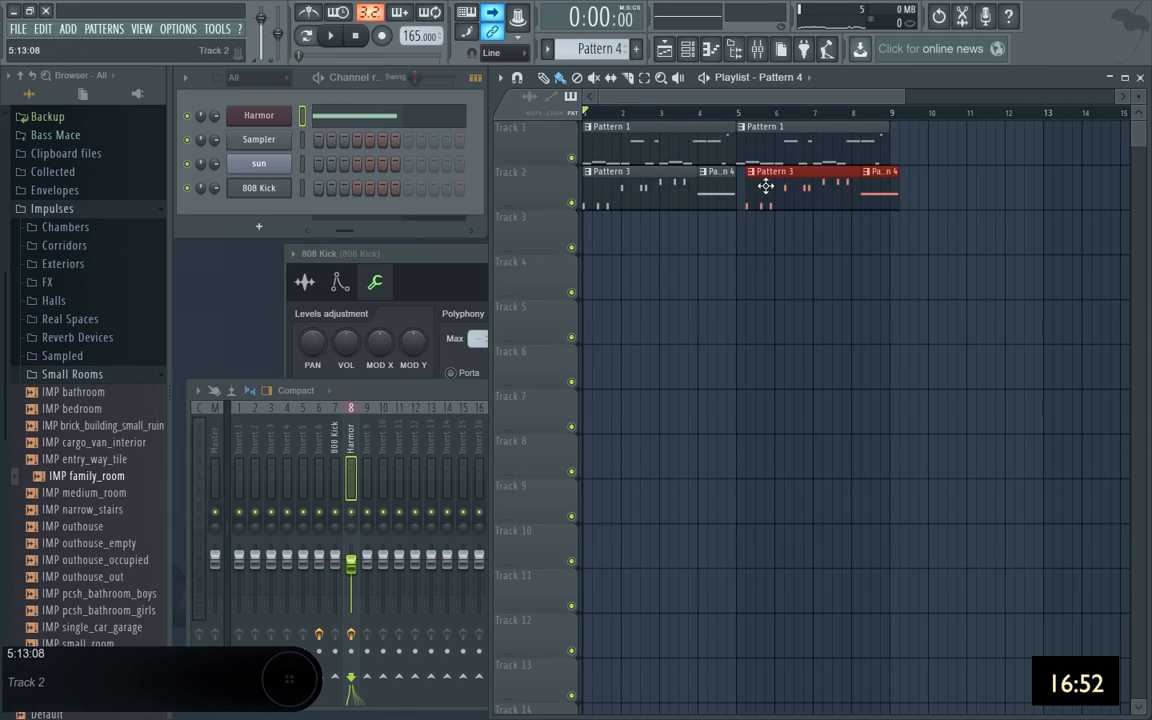
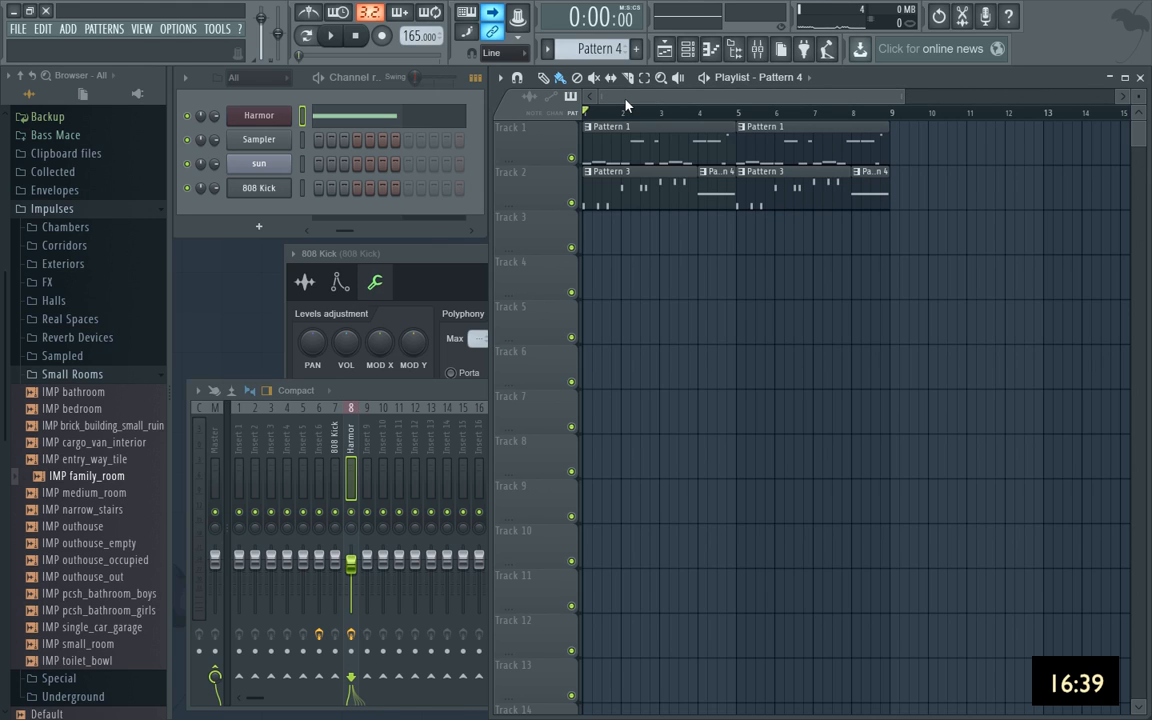
pyautogui.press('space')
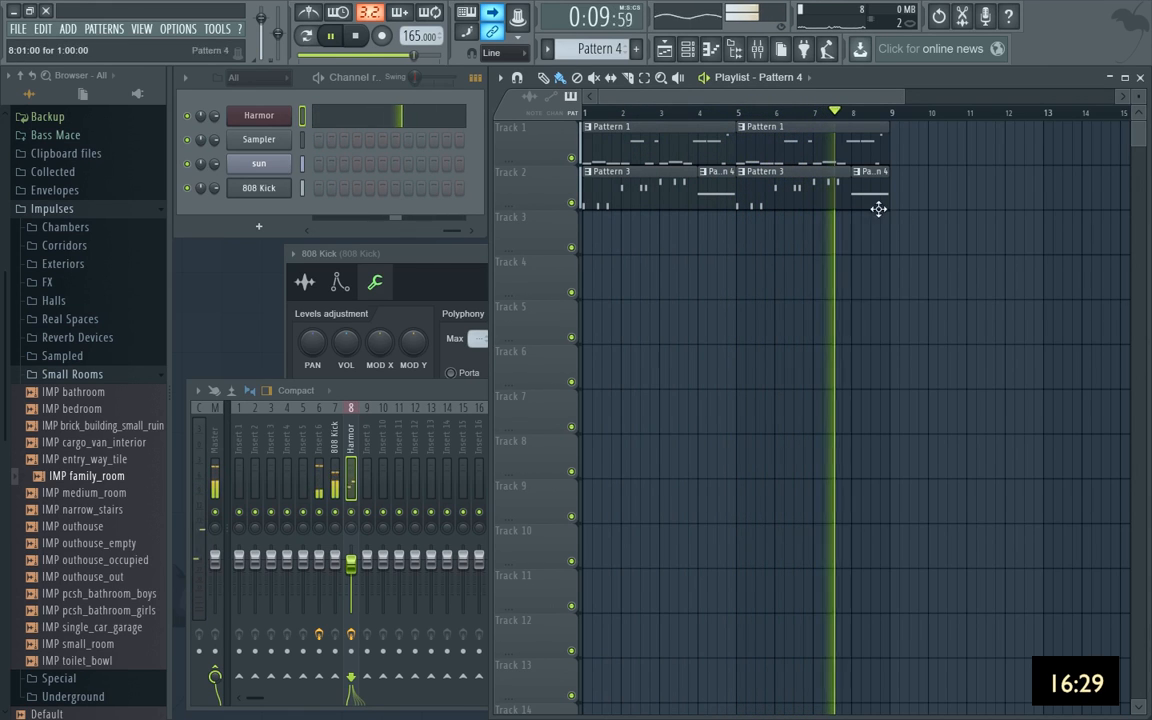
pyautogui.press('space')
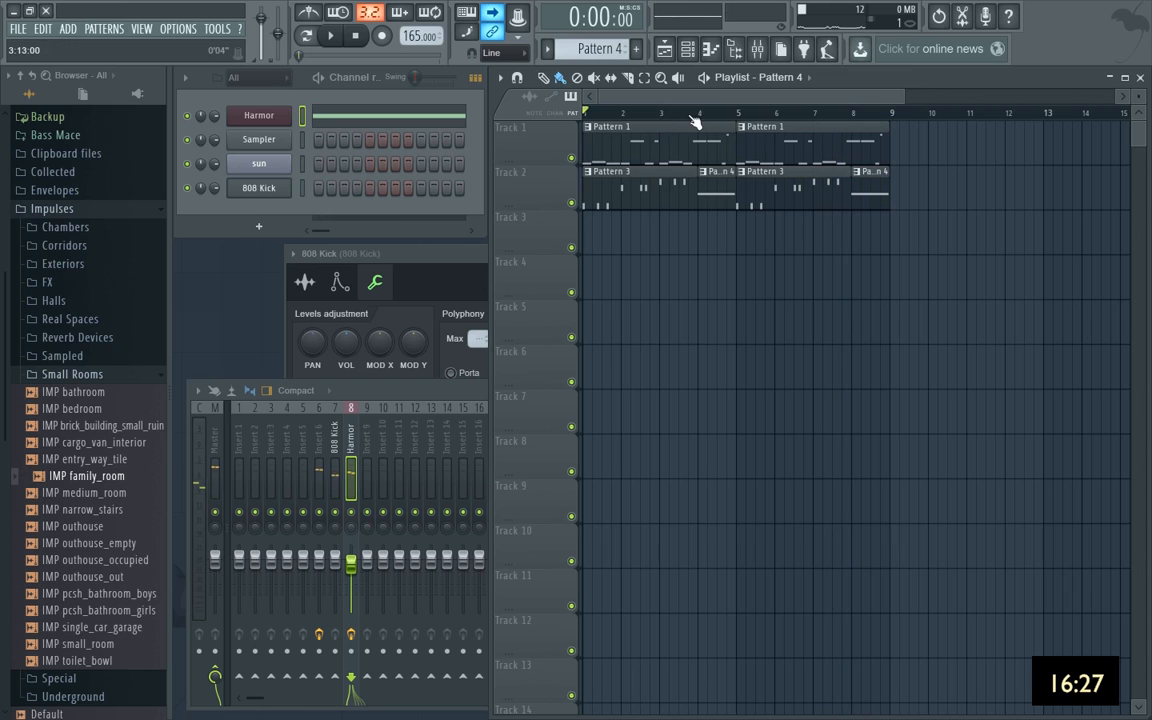
# Shift Harmor's F#2 note in Pattern 4 one beat later and close the piano roll.
pyautogui.click(699, 113)
pyautogui.click(352, 118)
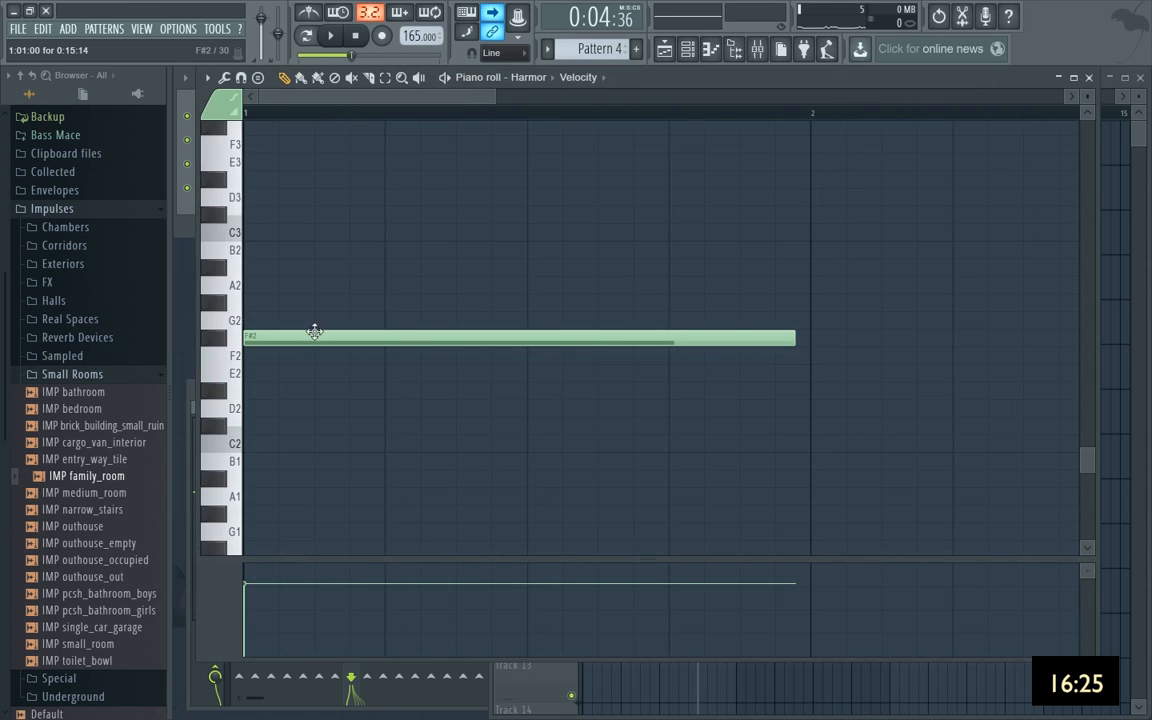
pyautogui.moveTo(267, 337); pyautogui.dragTo(311, 343)
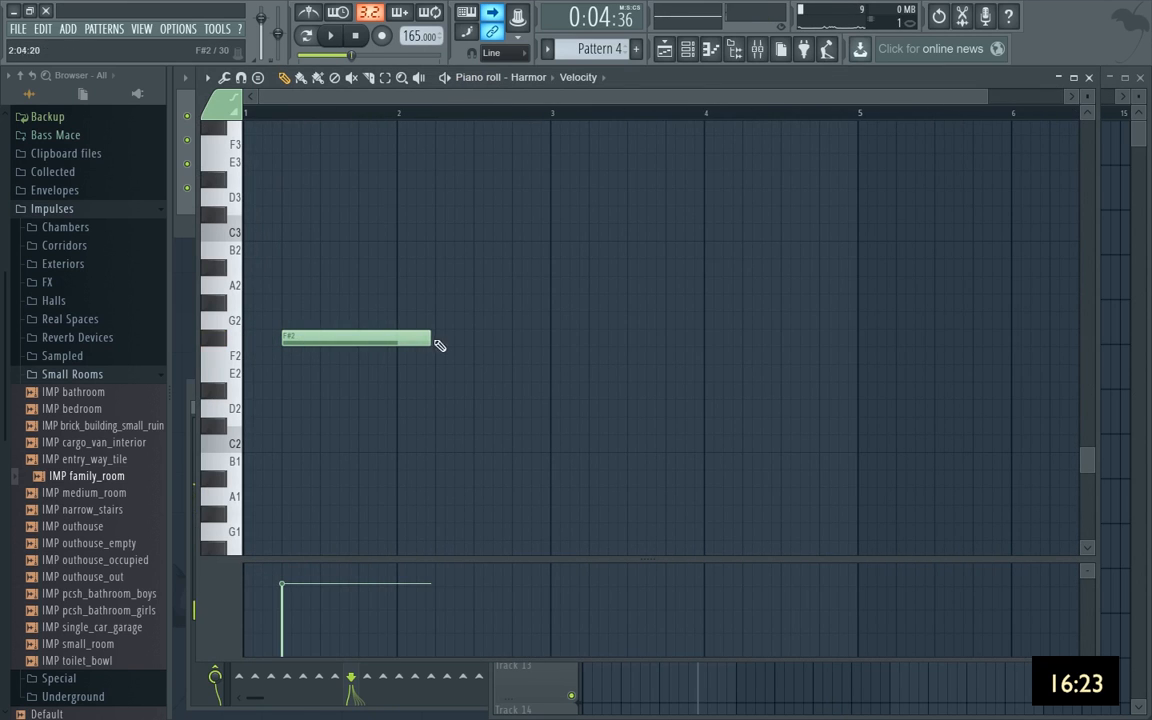
pyautogui.click(1089, 78)
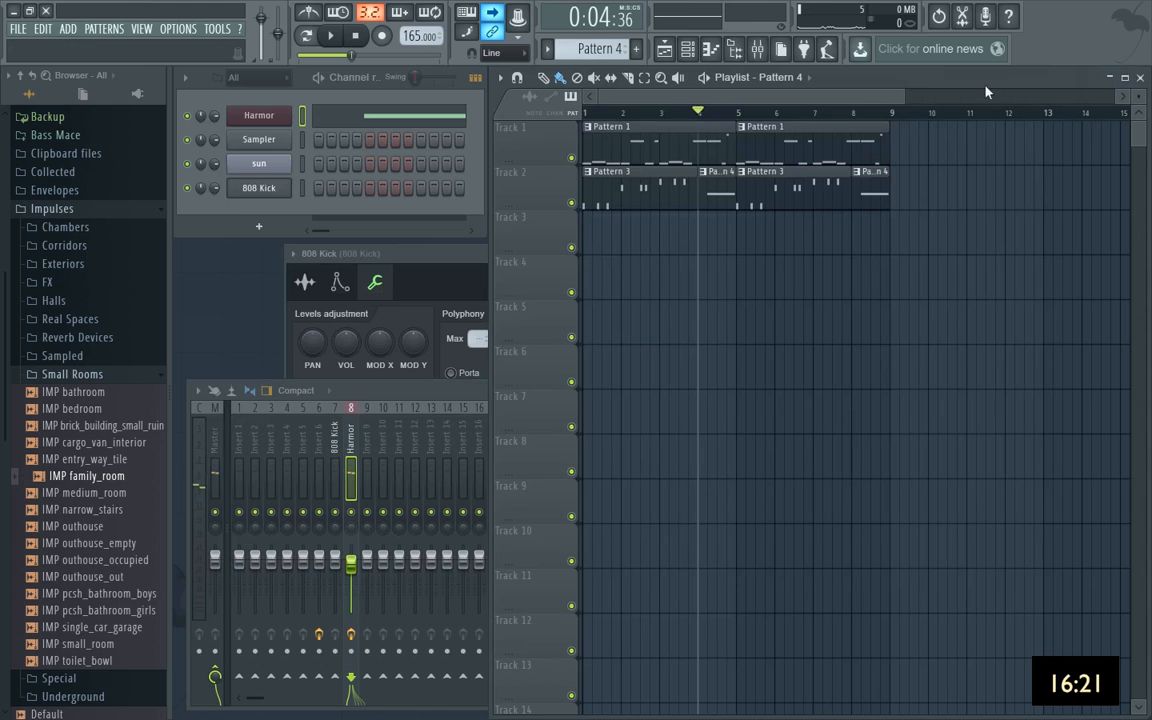
# Audition the playlist from bar 3 across the start of the repeated section, and collapse the Small Rooms impulse folder.
pyautogui.click(663, 116)
pyautogui.press('space')
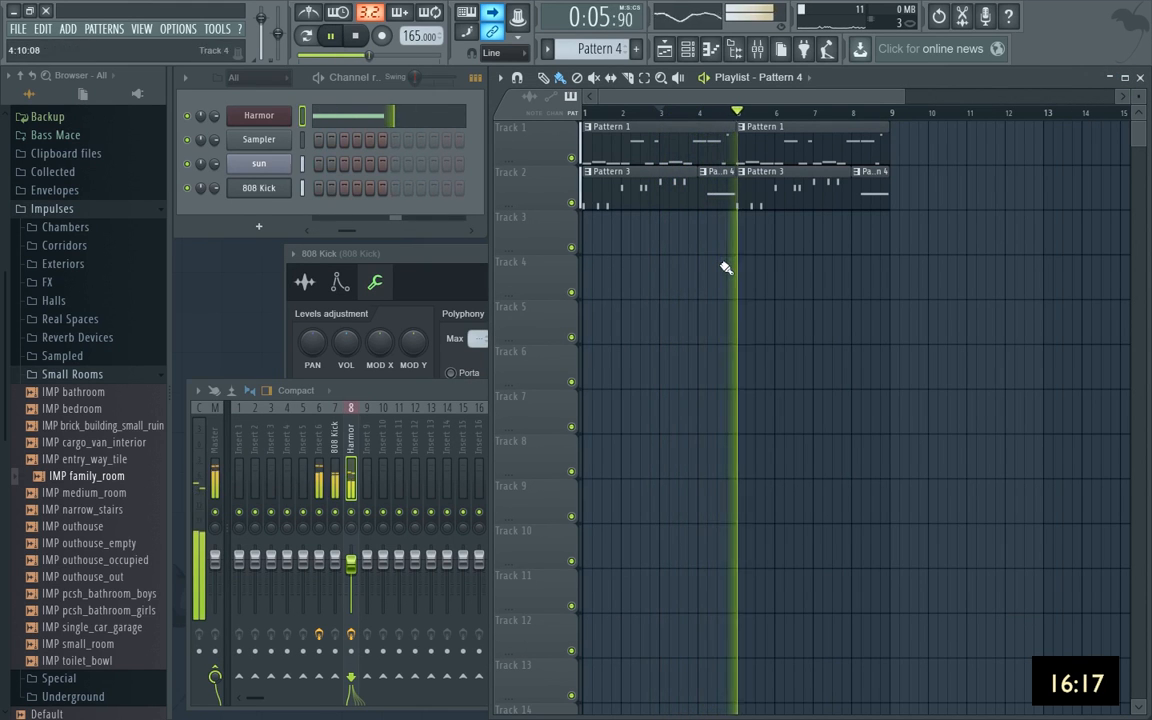
pyautogui.press('space')
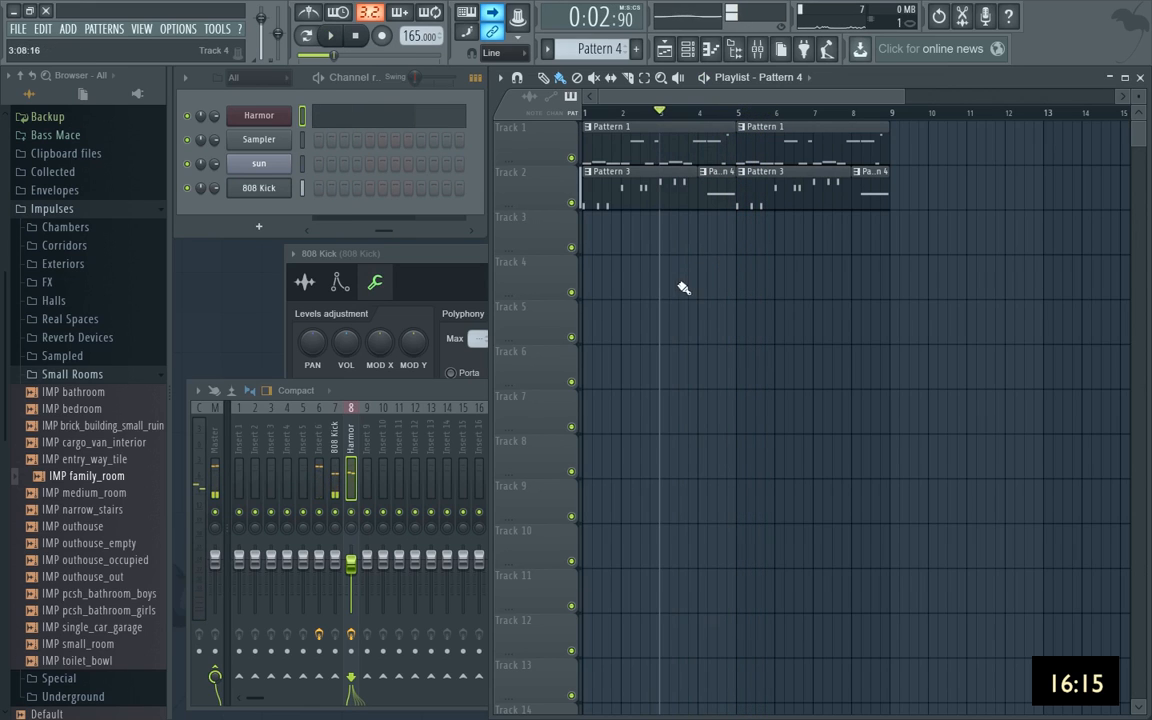
pyautogui.click(72, 374)
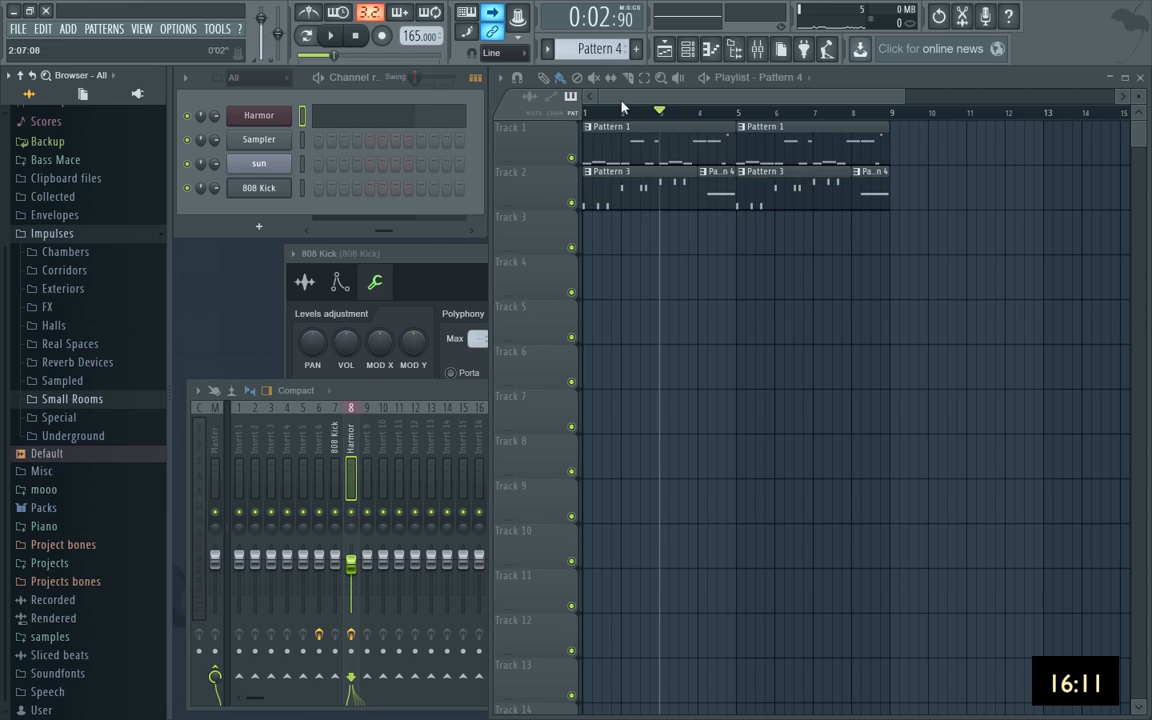
# Raise the 808 Kick channel's volume, audition the full eight bars from the start, and stop playback.
pyautogui.click(357, 37)
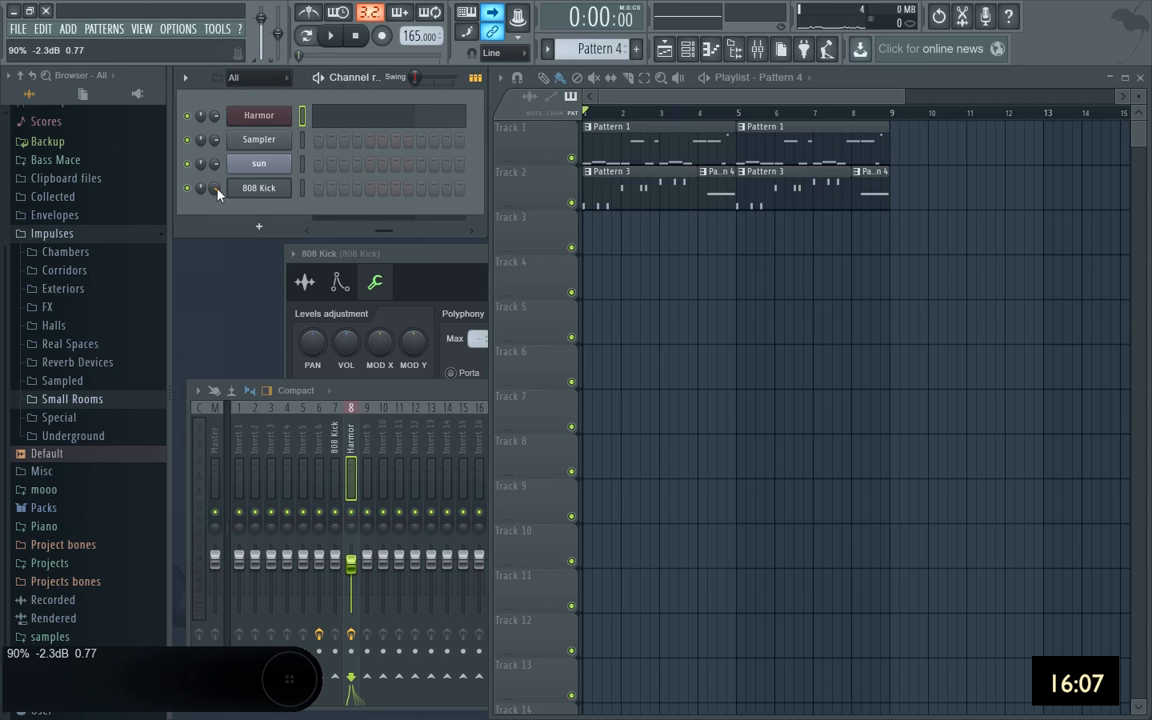
pyautogui.press('space')
pyautogui.moveTo(218, 194); pyautogui.dragTo(218, 193)
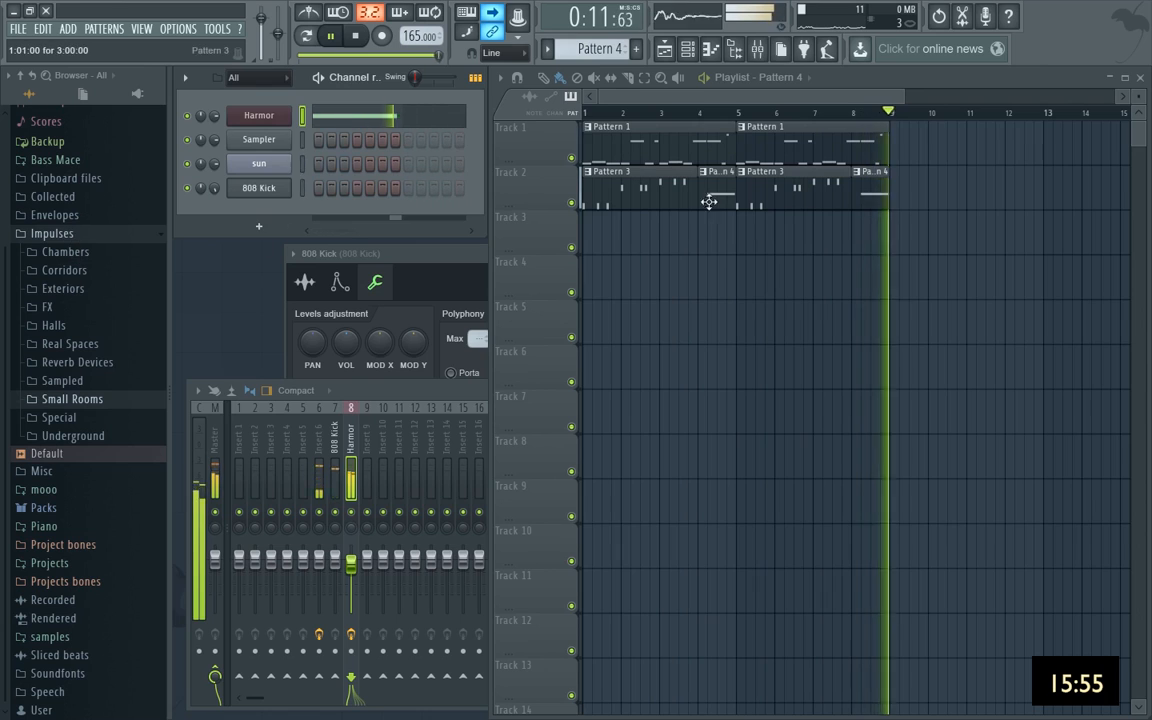
pyautogui.click(856, 114)
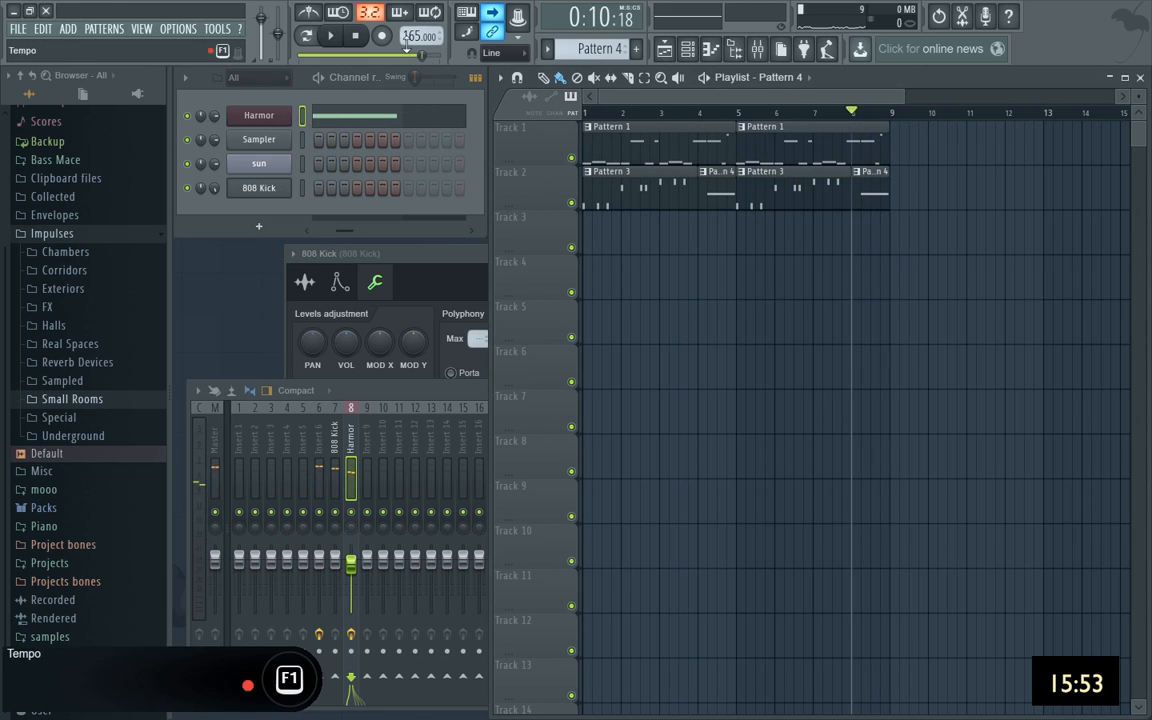
pyautogui.click(356, 36)
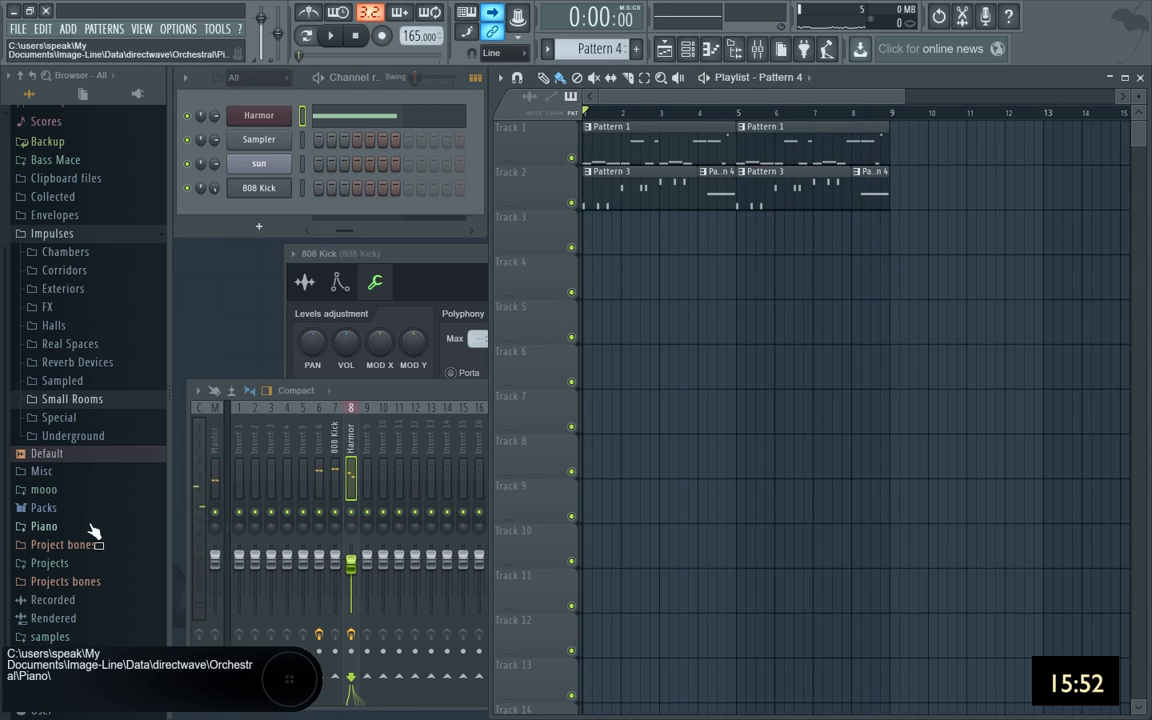
# Collapse the Impulses folder and open samples > junglebreakcollection_vol1 > bonus > pads in the browser.
pyautogui.click(72, 234)
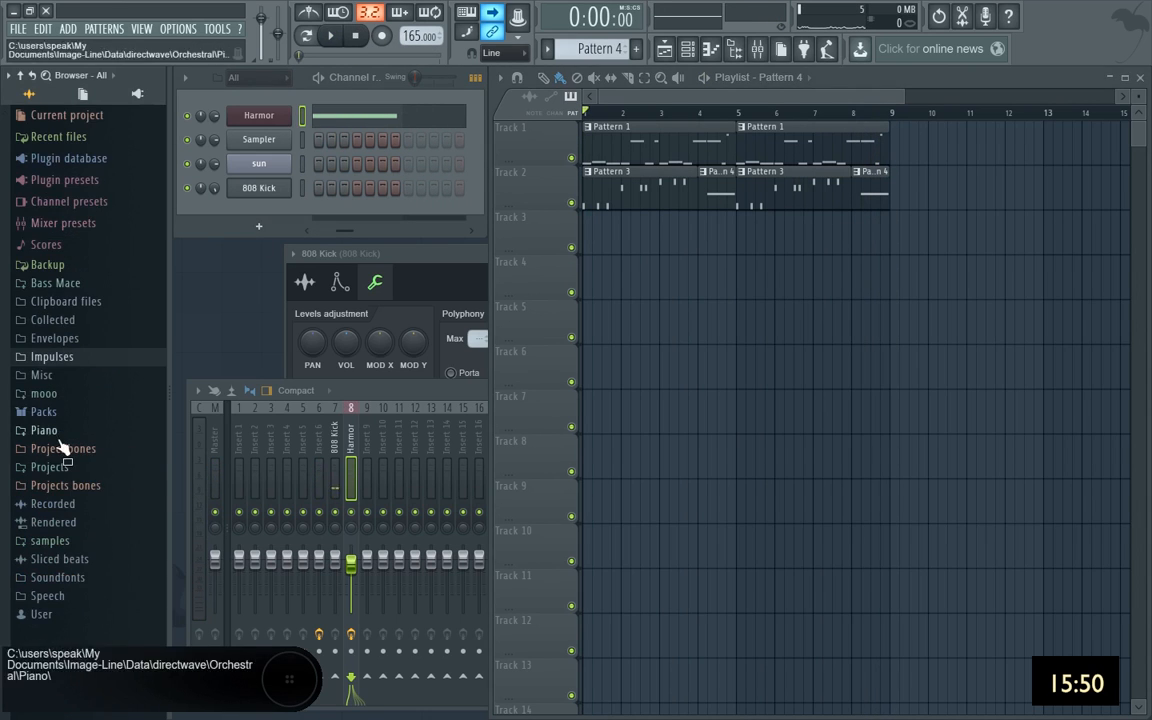
pyautogui.click(91, 542)
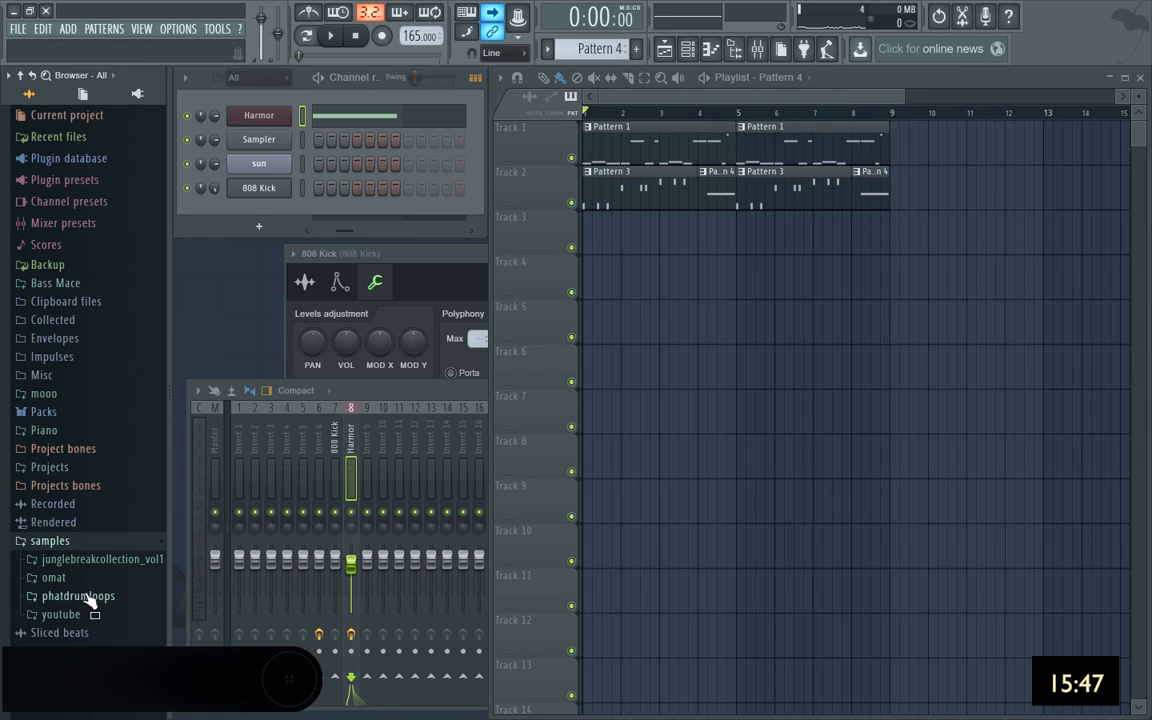
pyautogui.click(100, 560)
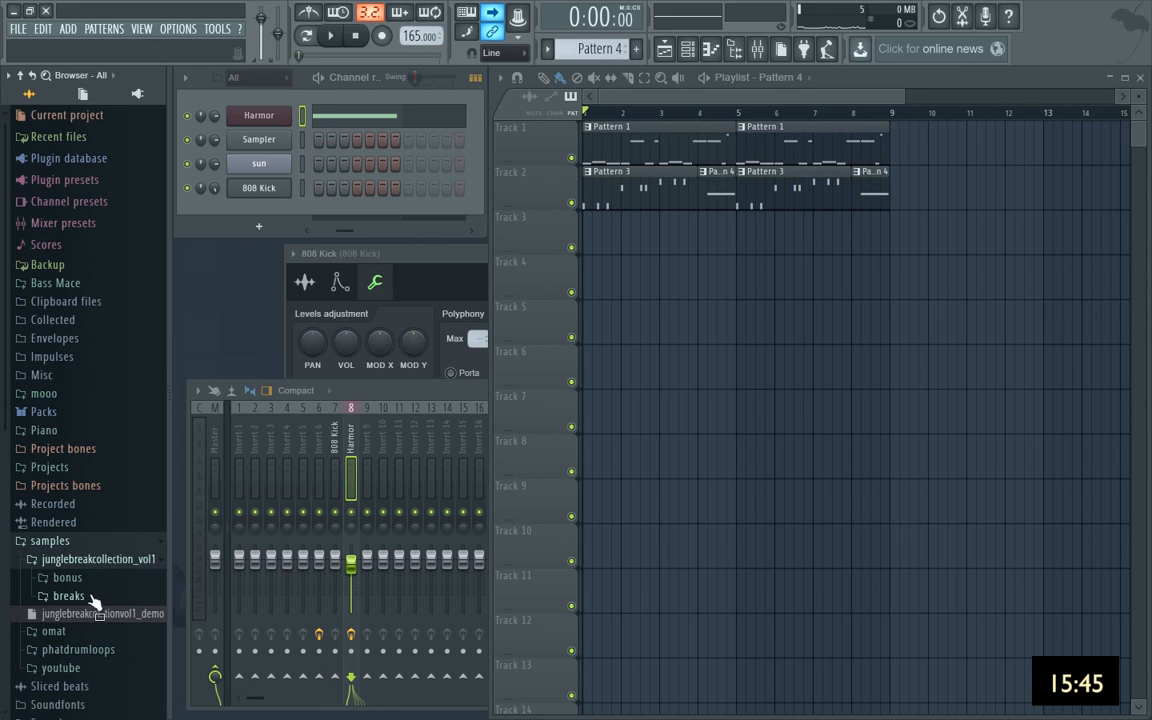
pyautogui.scroll(-1, 95, 575)
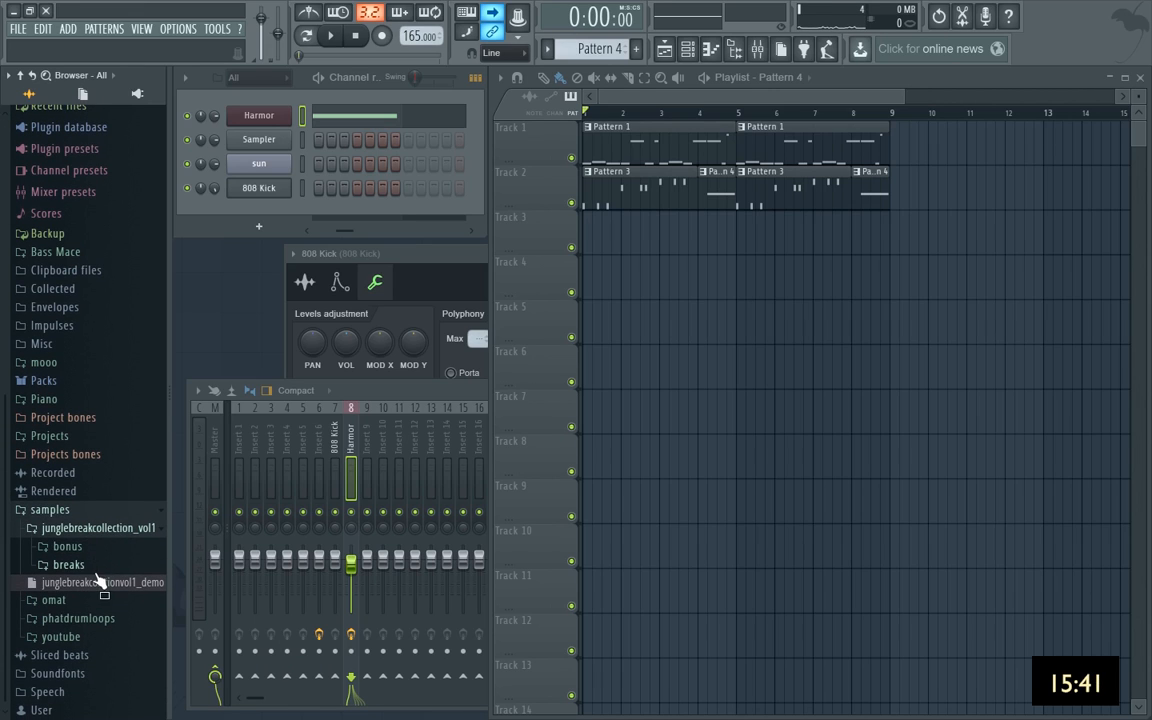
pyautogui.click(96, 547)
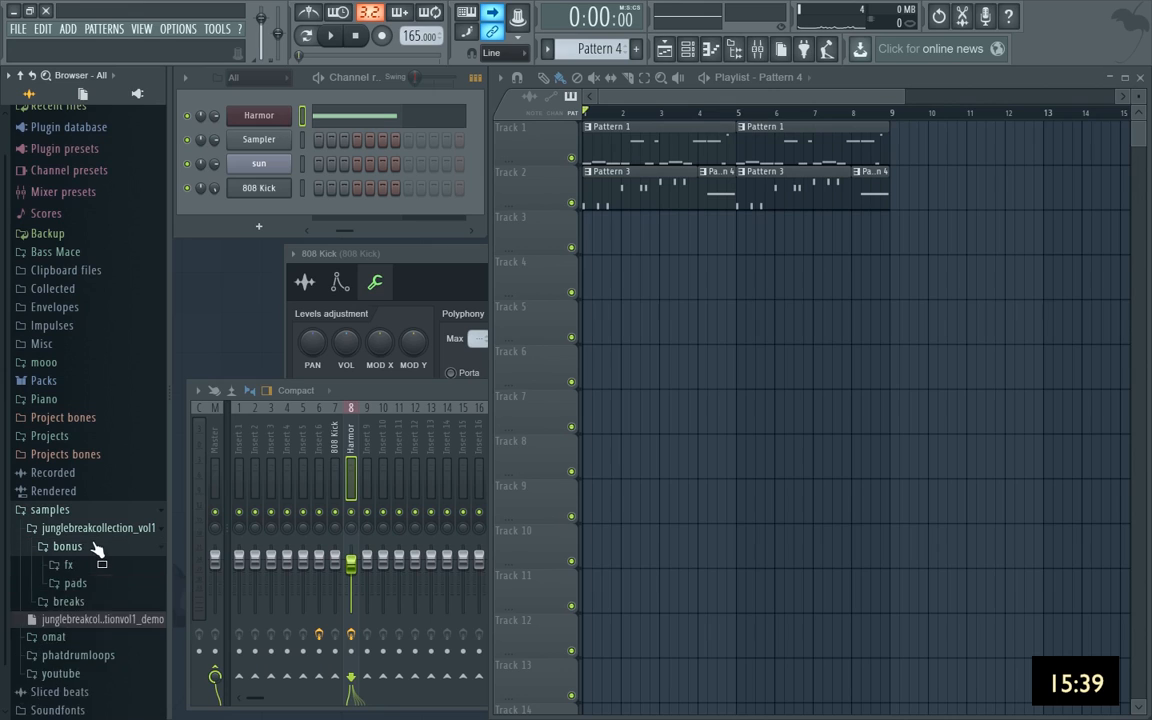
pyautogui.click(102, 583)
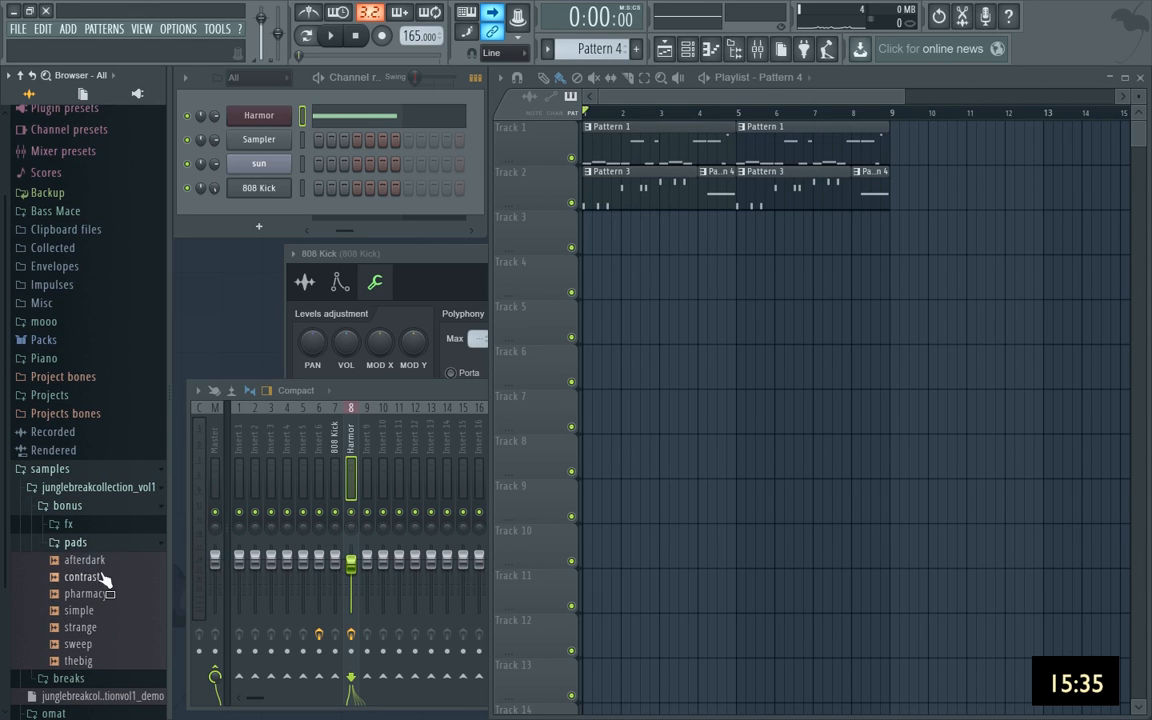
# Audition the afterdark, contrast and pharmacy pad samples and load pharmacy into a new channel.
pyautogui.click(108, 561)
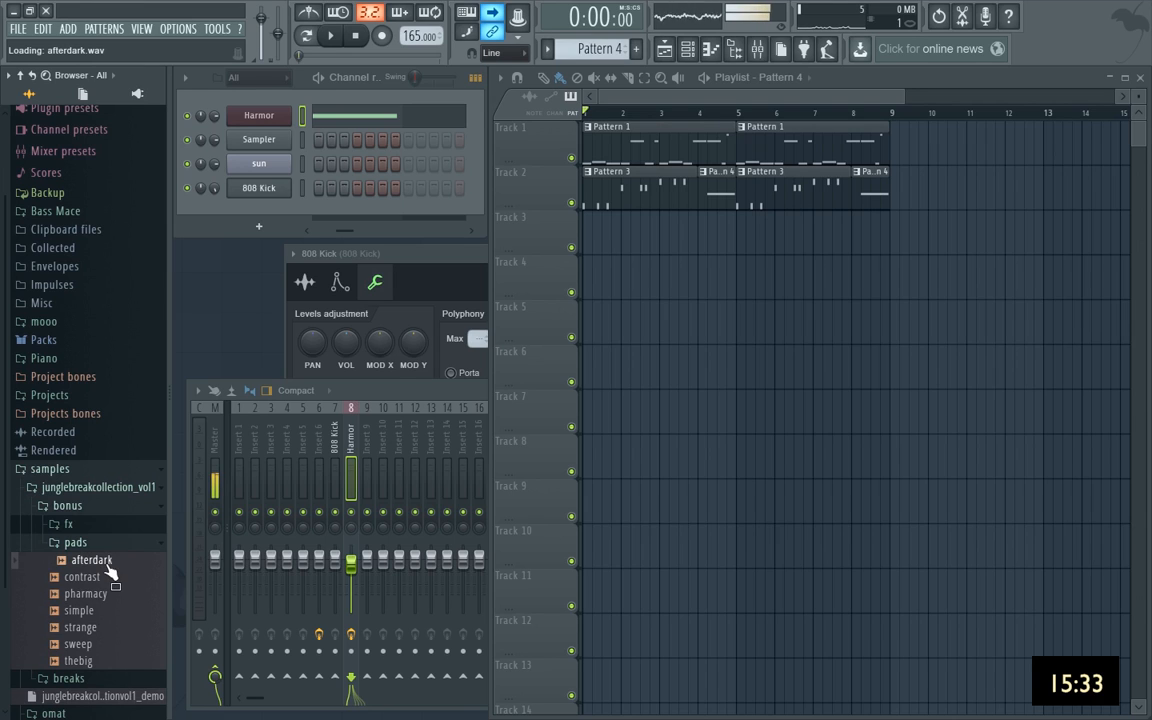
pyautogui.click(122, 579)
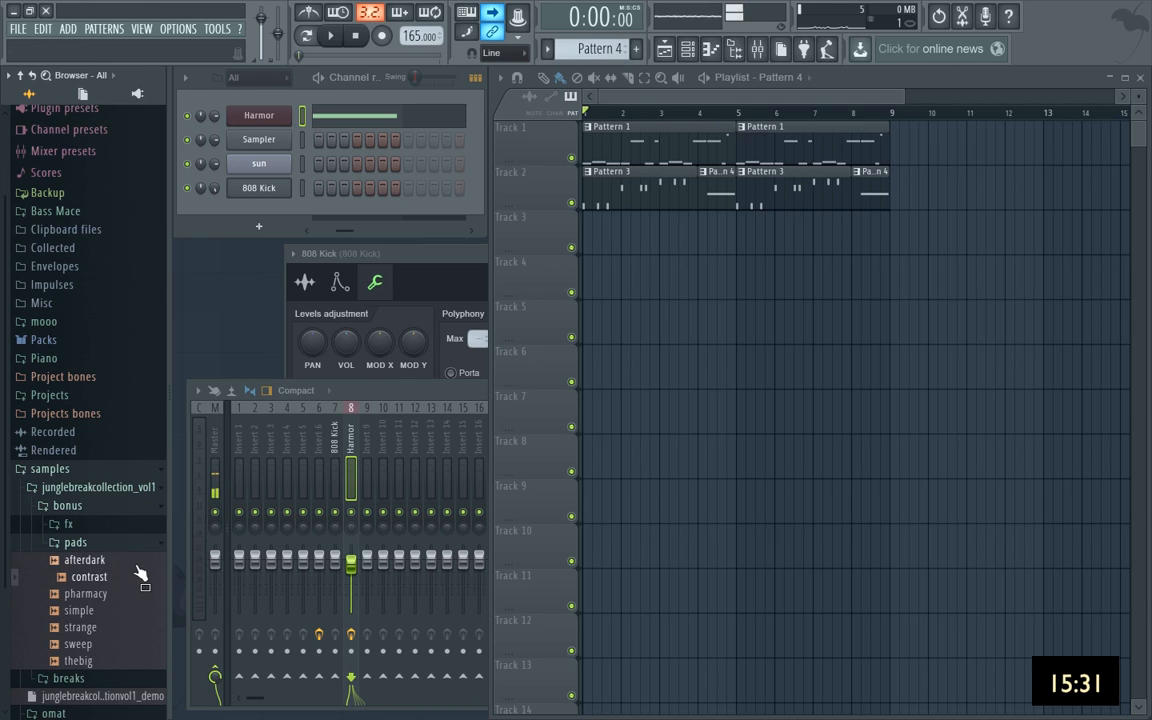
pyautogui.press('Down')
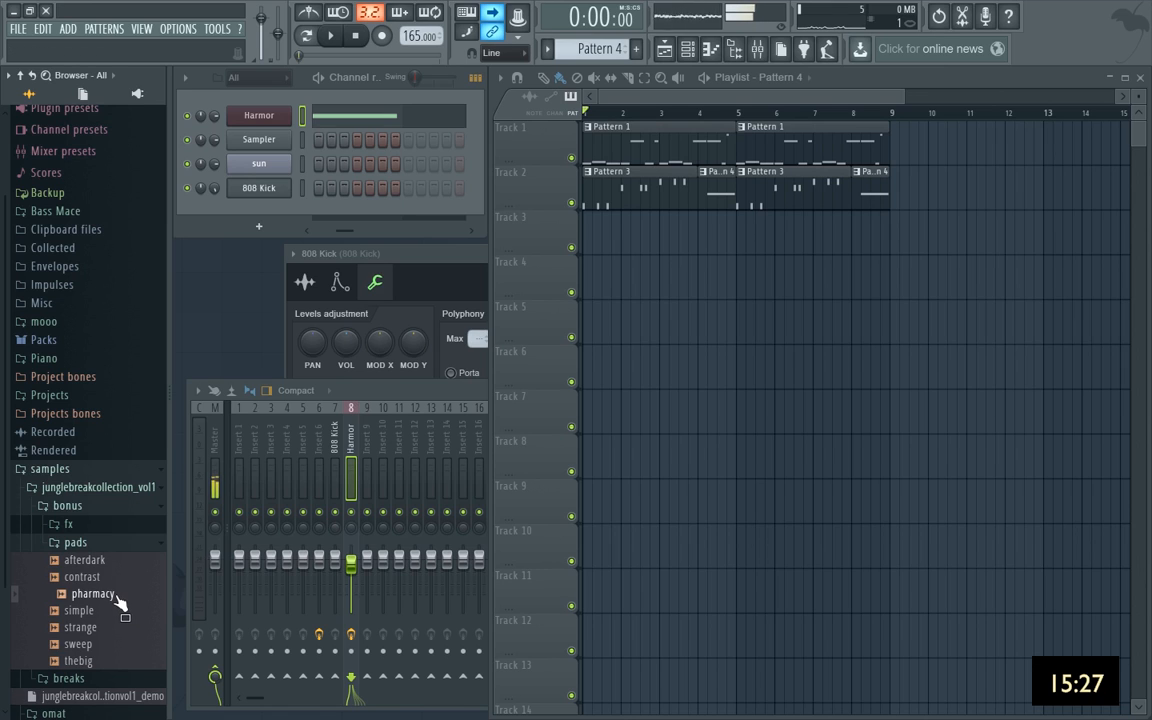
pyautogui.rightClick(116, 598)
pyautogui.click(180, 622)
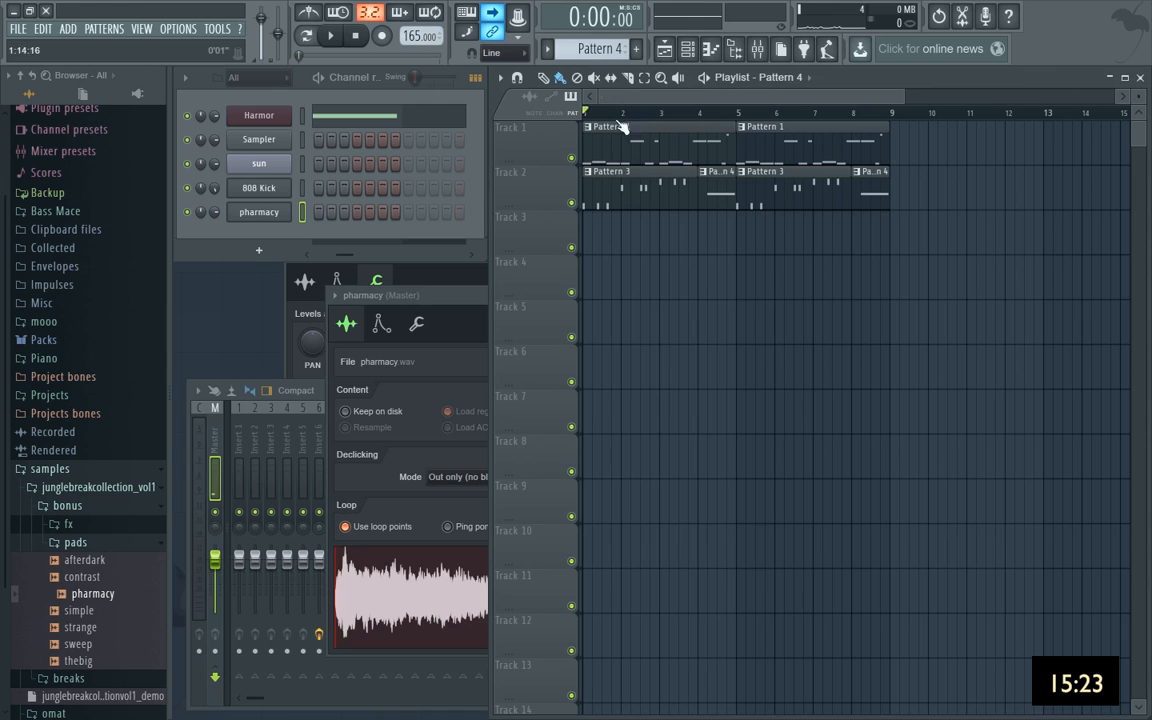
# Create a new pattern, place it at bar 1 of Track 3, and show the pharmacy channel's volume envelope settings.
pyautogui.press('F4')
pyautogui.press('Return')
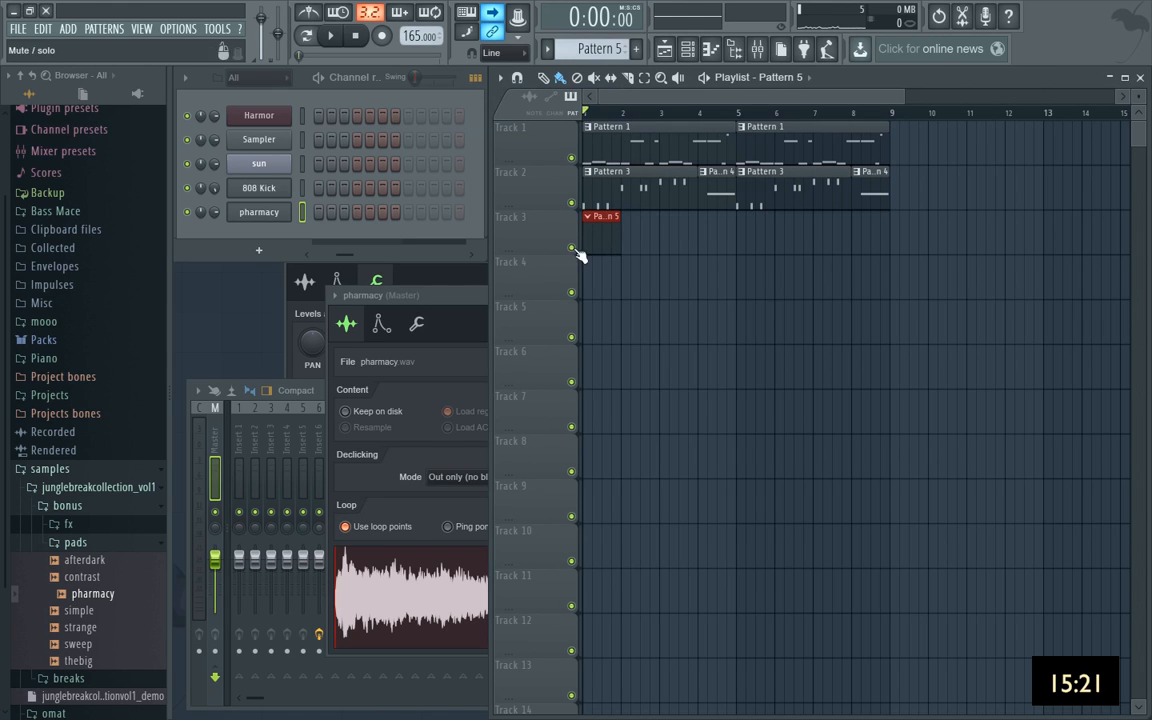
pyautogui.click(274, 214)
pyautogui.click(274, 214)
pyautogui.click(382, 324)
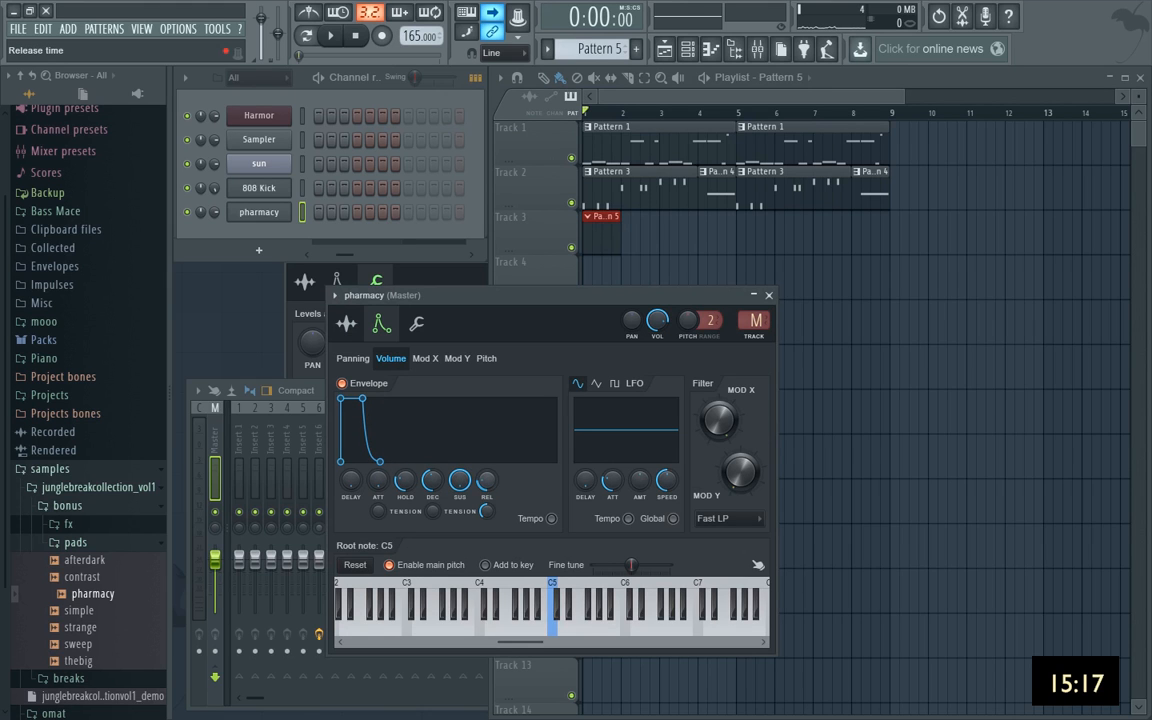
# In the pharmacy piano roll, enter a D5 note from bar 1, lengthen it to about one and a half bars, and audition it.
pyautogui.rightClick(268, 210)
pyautogui.click(300, 191)
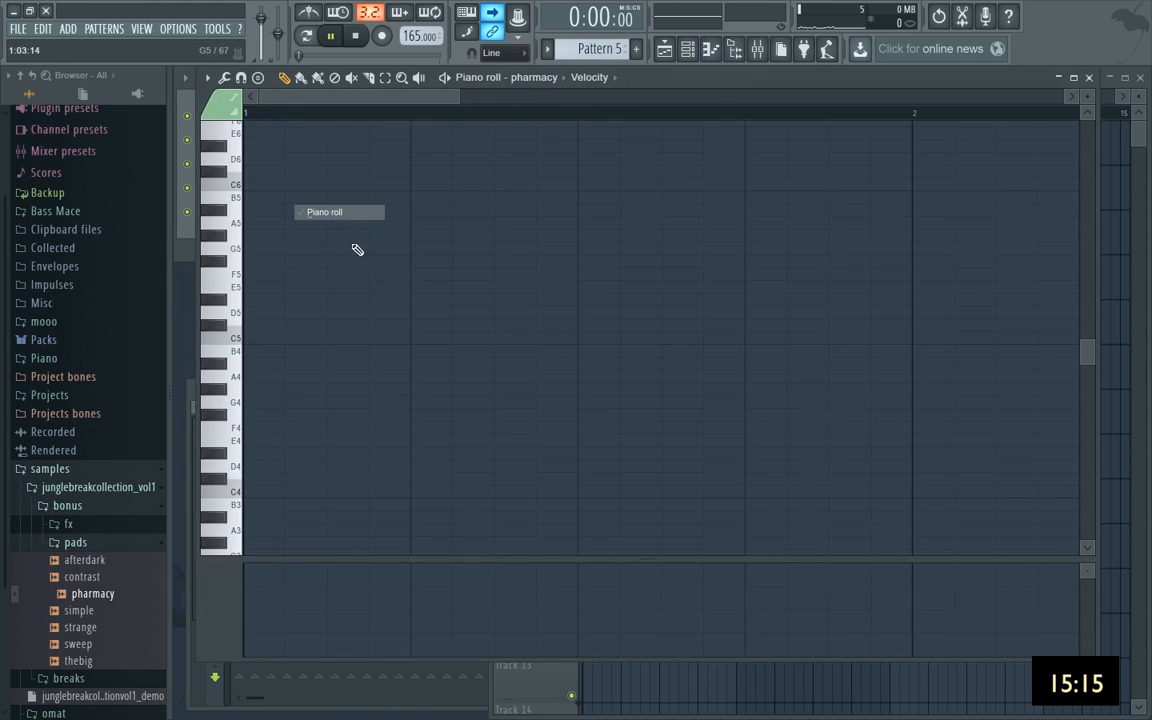
pyautogui.press('space')
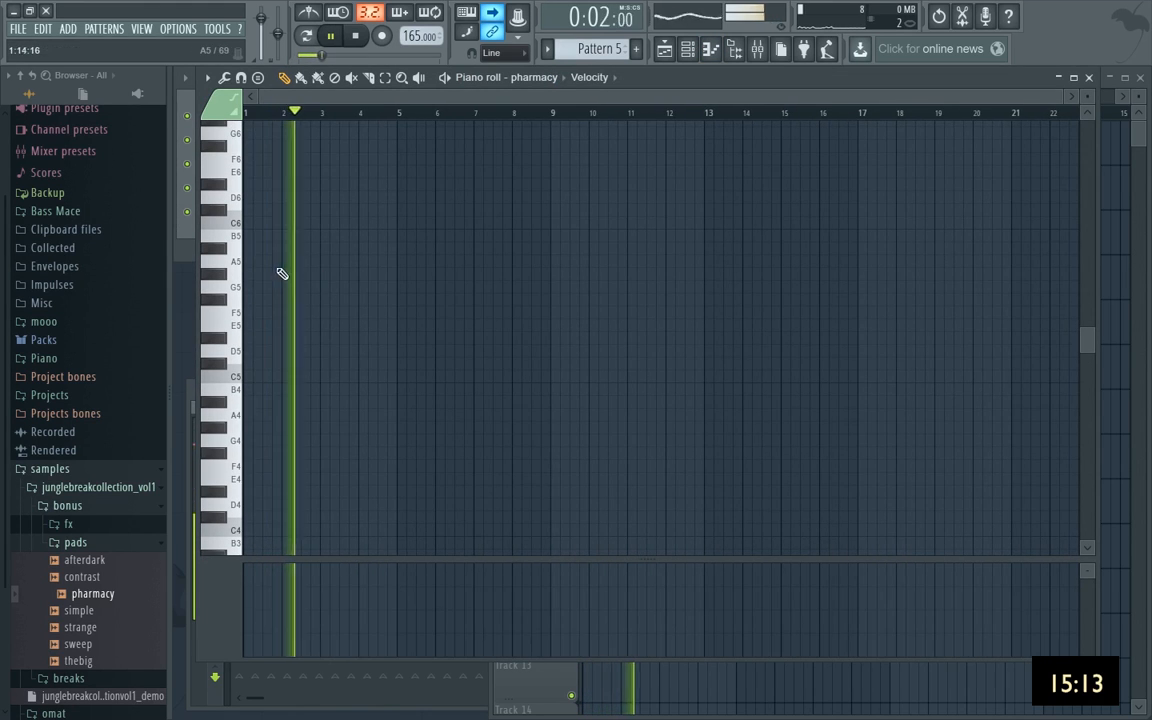
pyautogui.press('space')
pyautogui.click(246, 287)
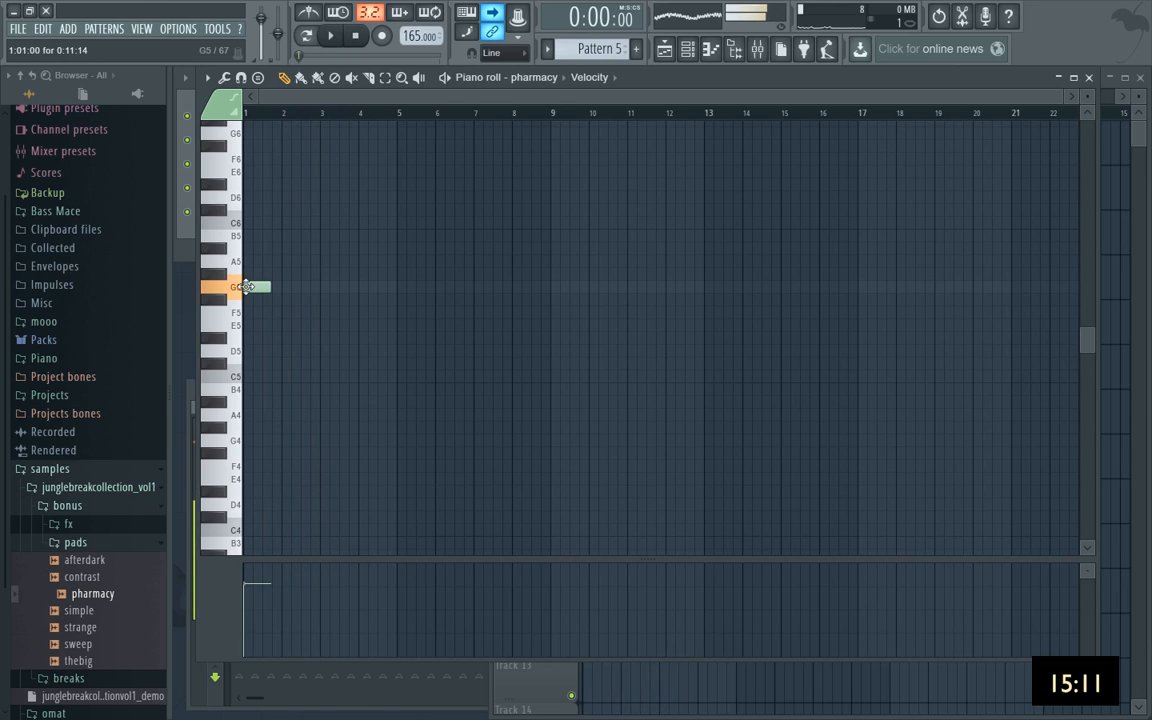
pyautogui.click(246, 313)
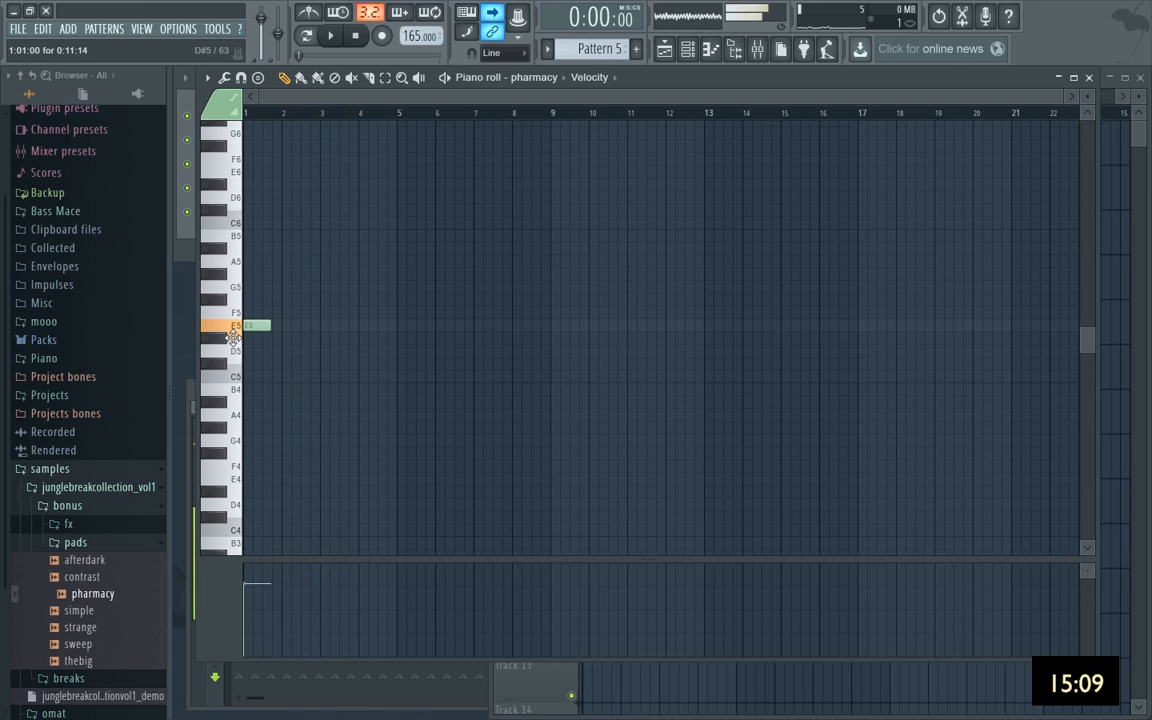
pyautogui.press('space')
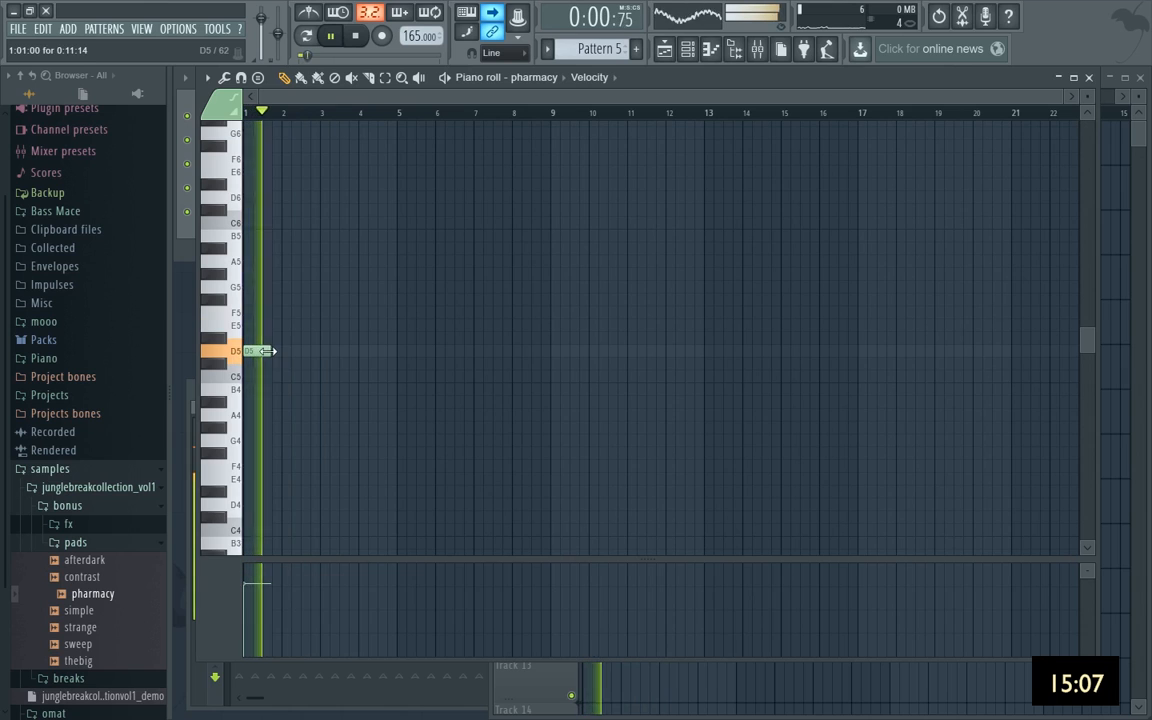
pyautogui.moveTo(270, 352); pyautogui.dragTo(293, 364)
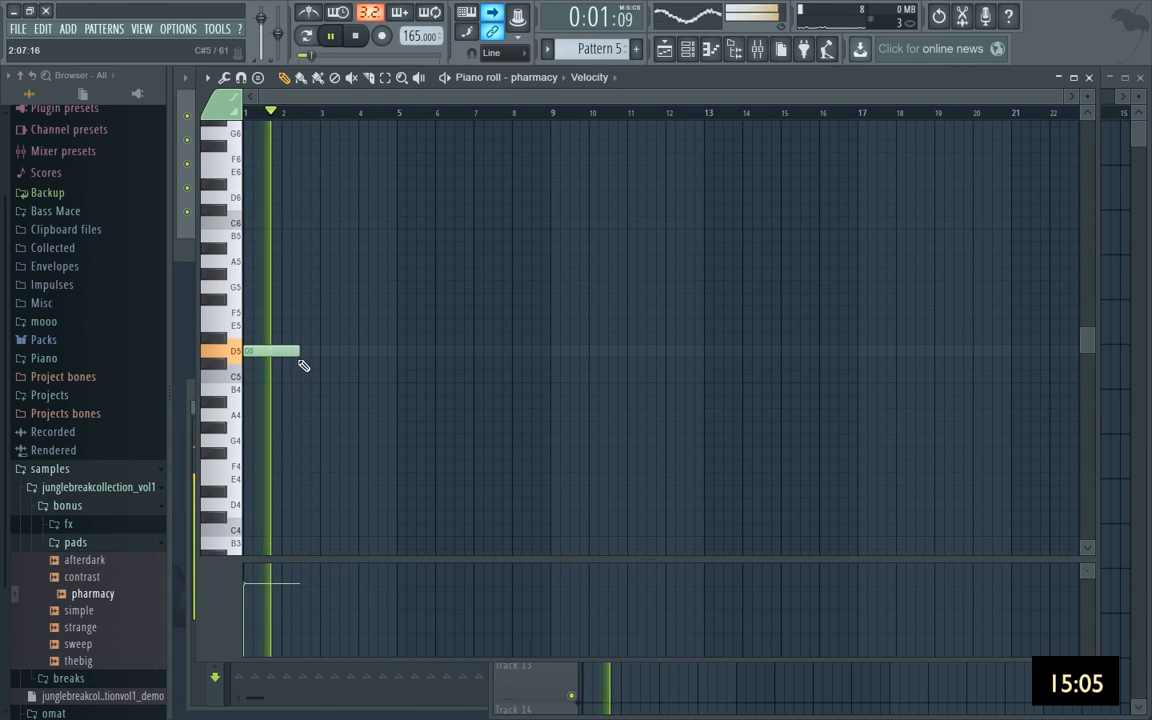
pyautogui.press('space')
pyautogui.press('space')
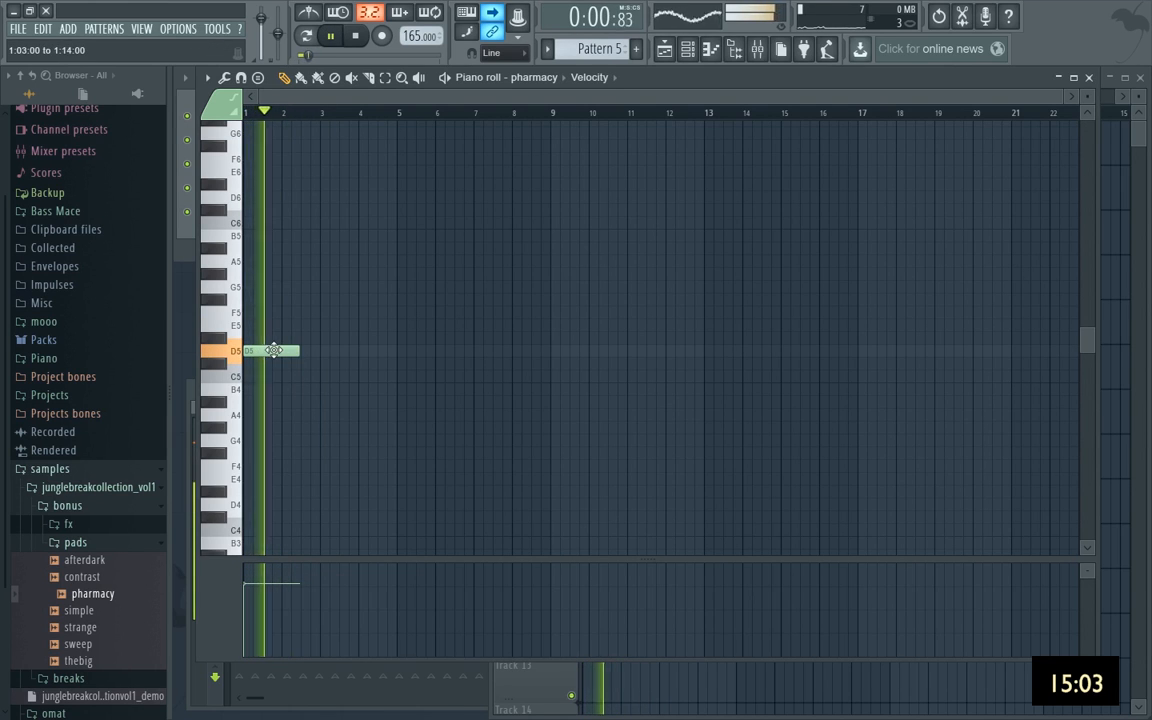
# Add a half-bar E5 note directly after the first D5, followed by a two-bar B4 note starting at bar 3.
pyautogui.click(302, 326)
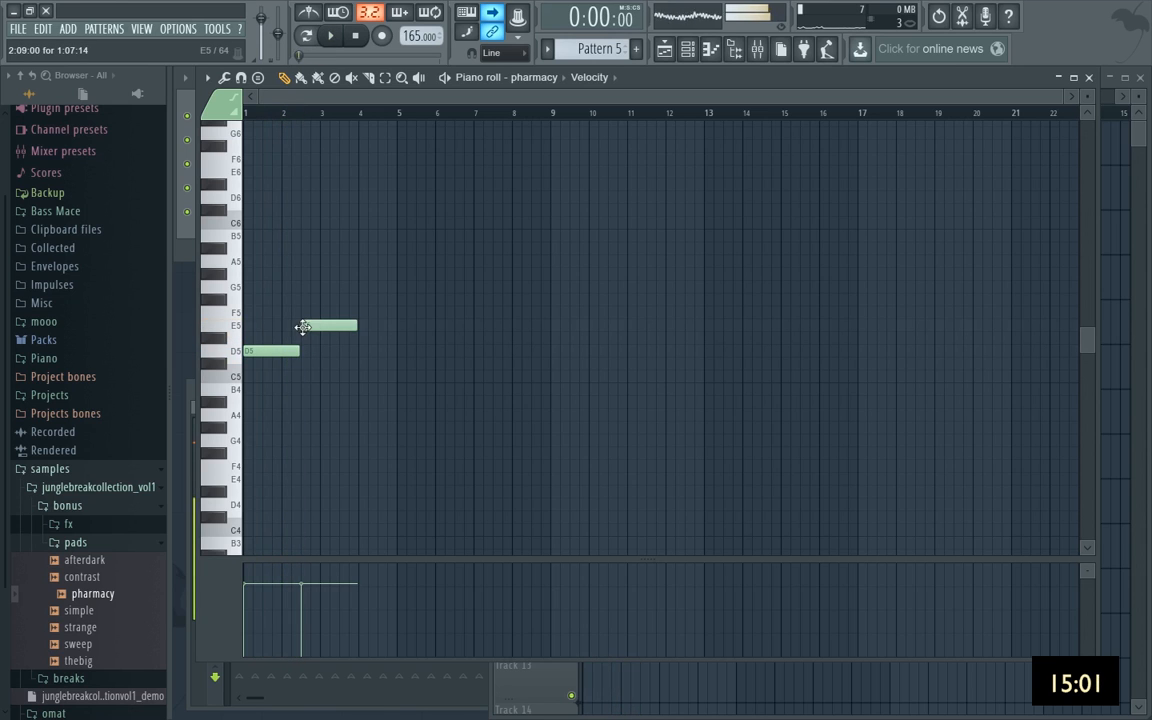
pyautogui.moveTo(355, 325); pyautogui.dragTo(312, 325)
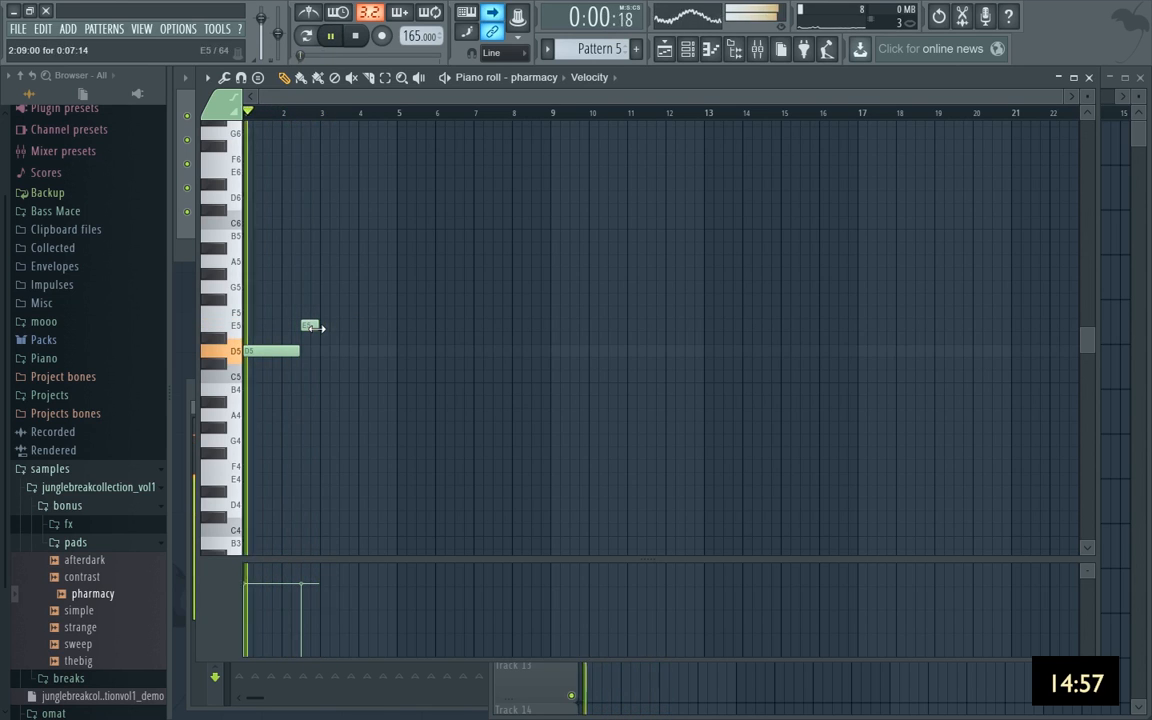
pyautogui.click(326, 378)
pyautogui.moveTo(338, 378)
pyautogui.mouseDown()
pyautogui.moveTo(396, 390)
pyautogui.moveTo(347, 392)
pyautogui.mouseUp()
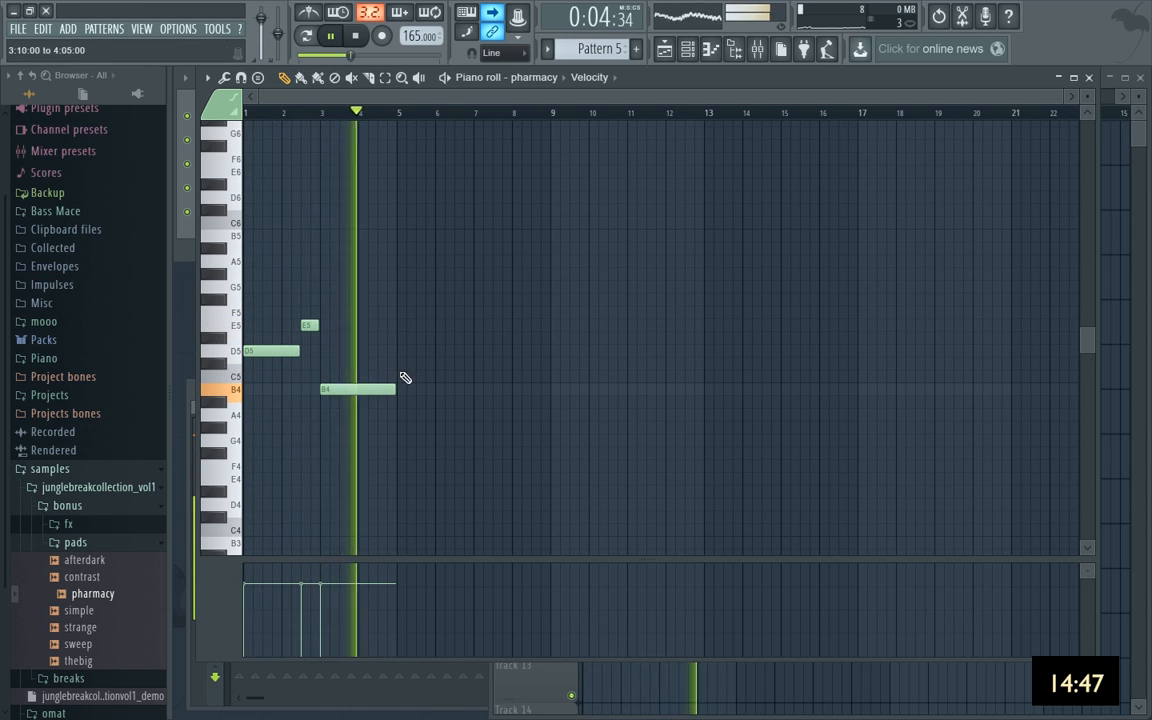
# Add a two-bar D5 at bar 5 and a two-bar E5 at bar 7, and close the pharmacy windows after listening back.
pyautogui.click(405, 352)
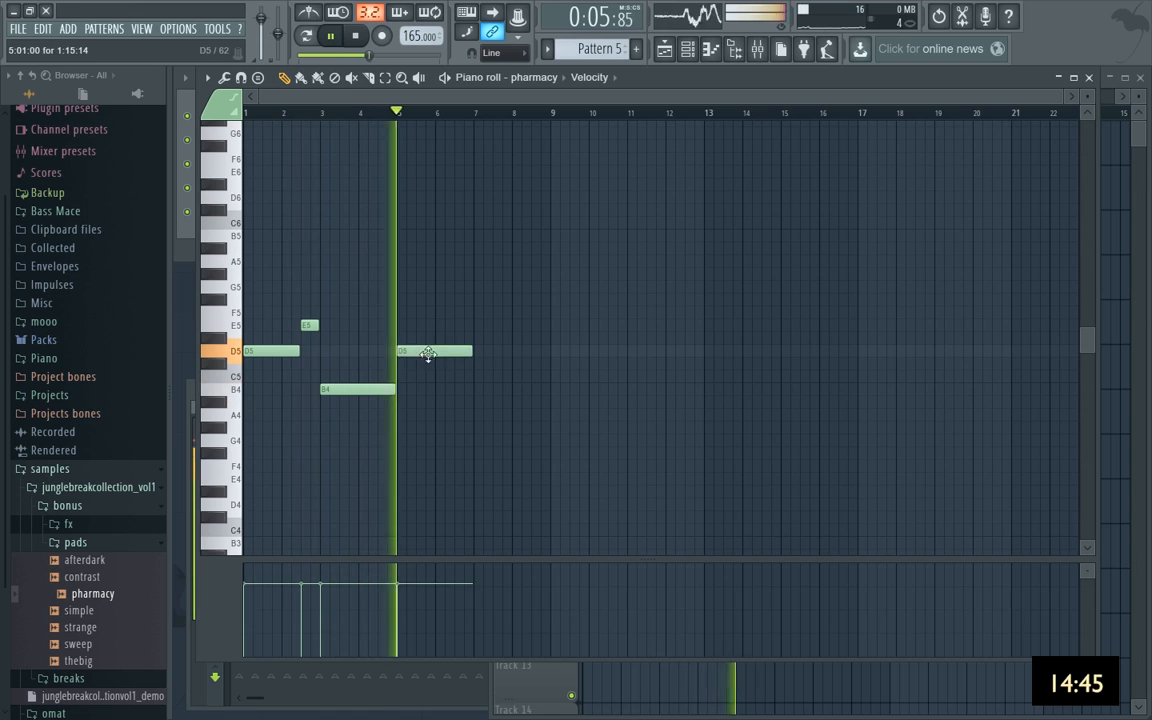
pyautogui.click(482, 327)
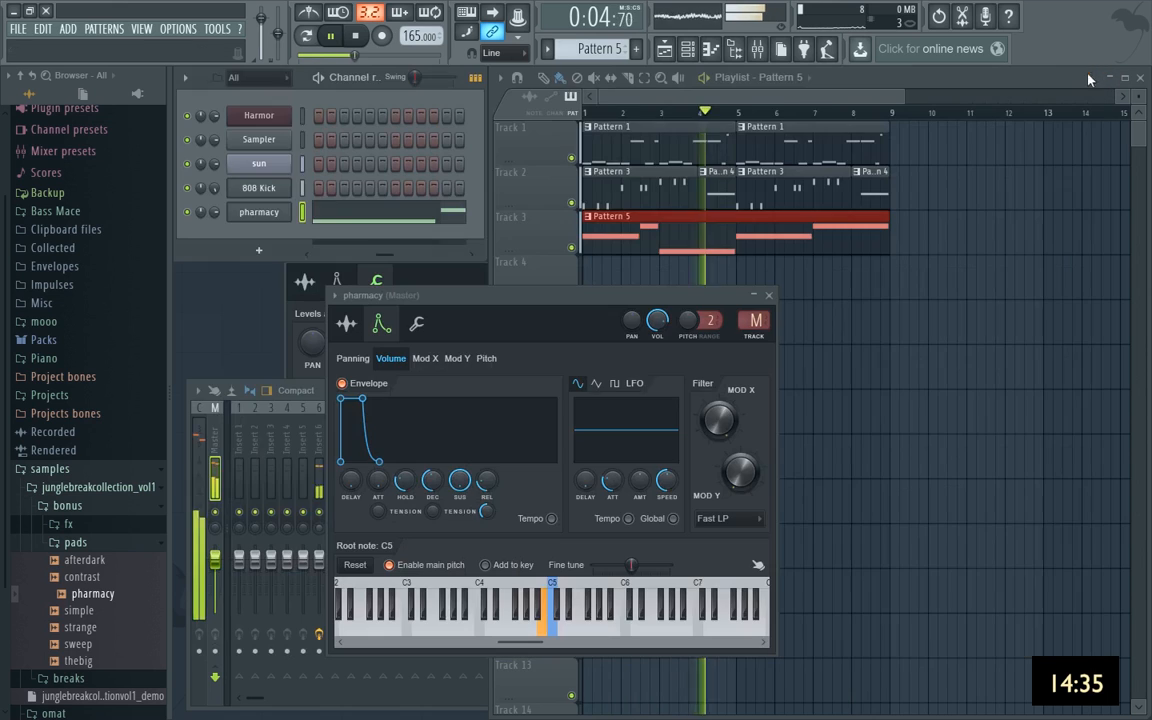
pyautogui.click(1091, 78)
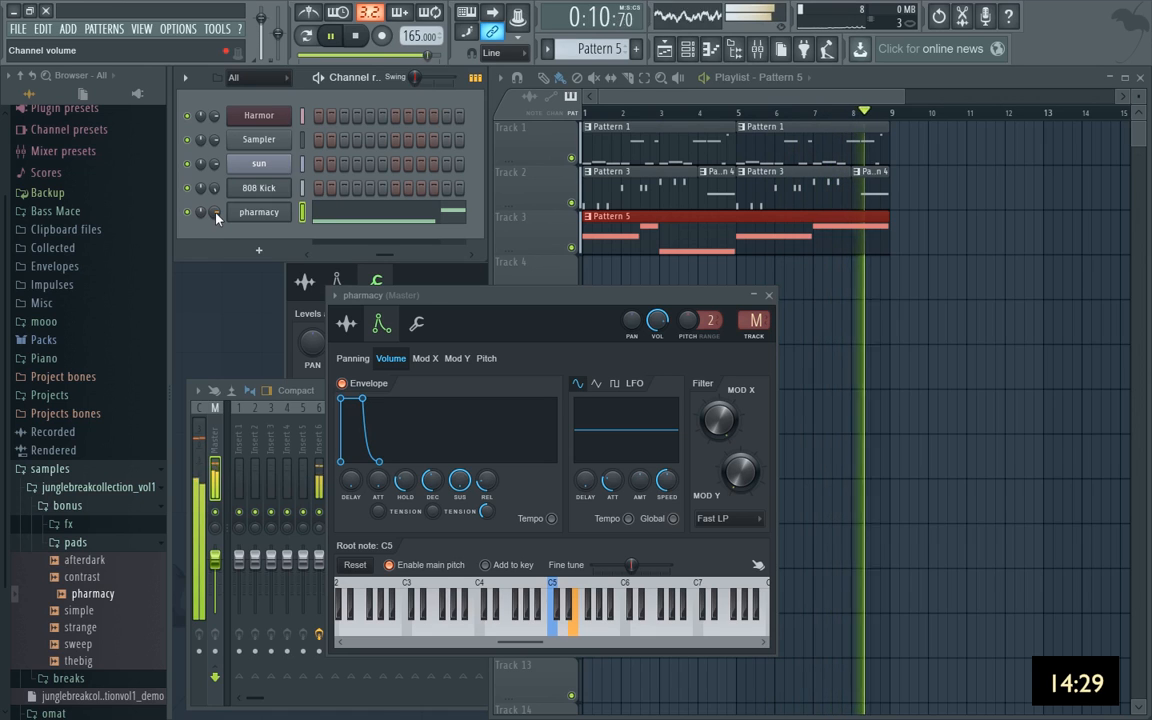
pyautogui.press('space')
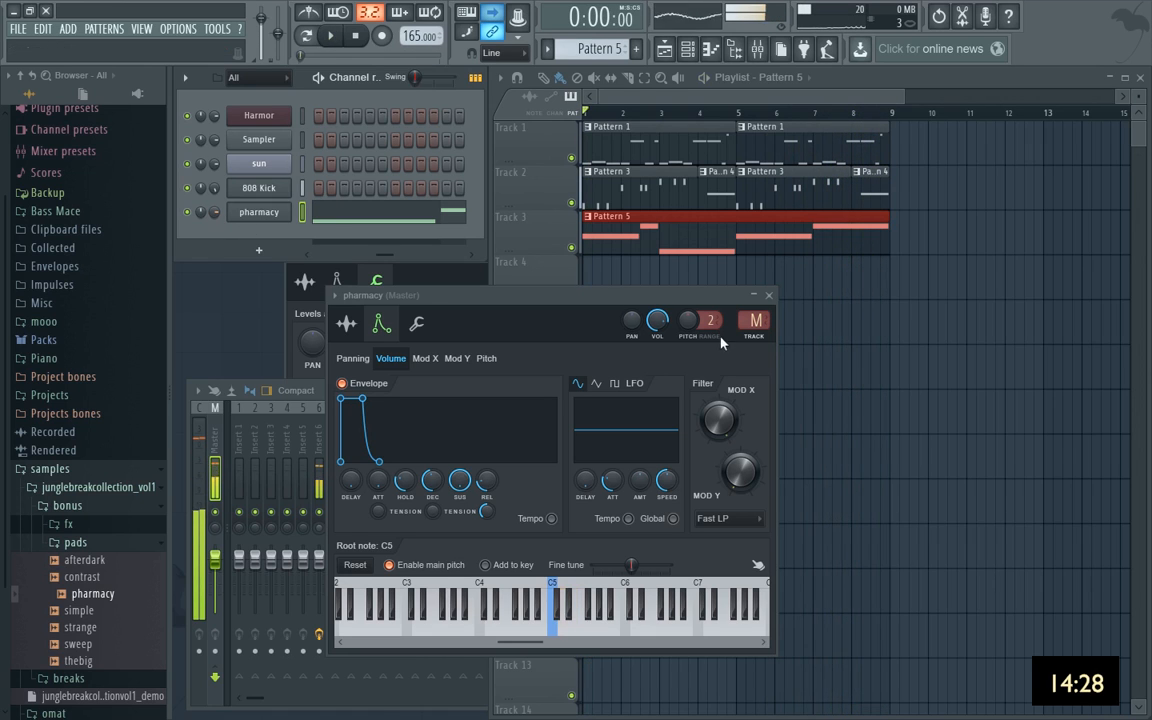
pyautogui.click(768, 295)
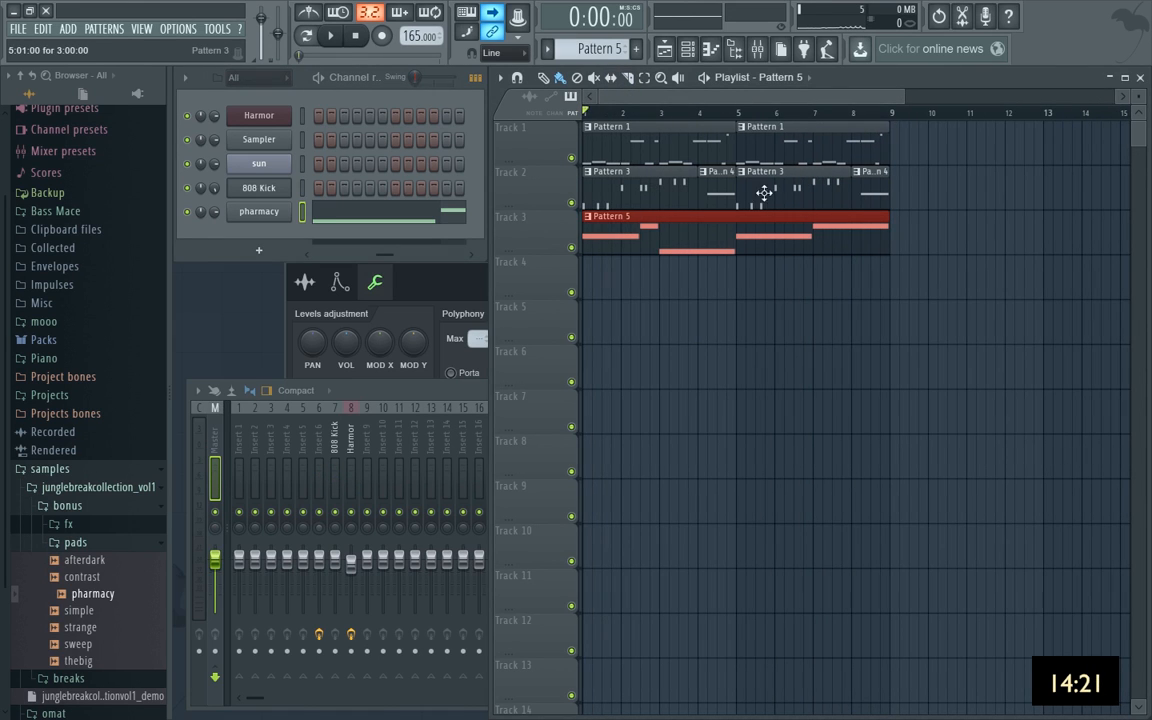
# Lower the pitch of the F#2 Harmor note in Pattern 4 and listen to the playlist from bar 4.
pyautogui.click(703, 115)
pyautogui.click(717, 196)
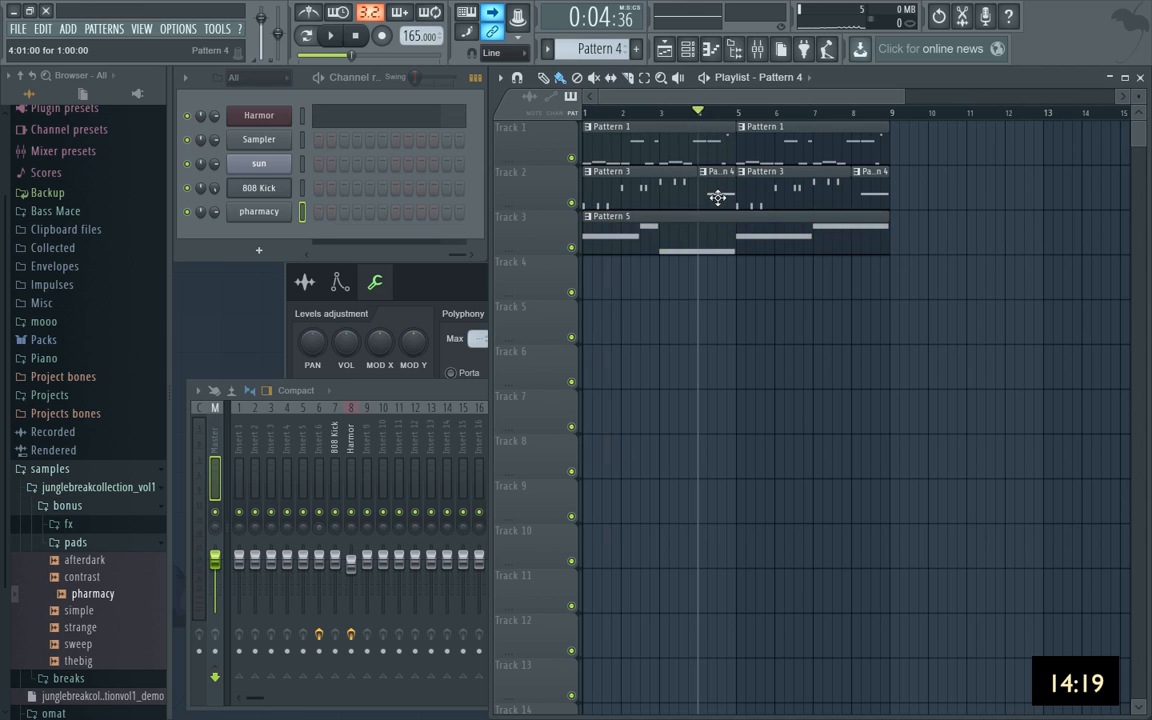
pyautogui.press('space')
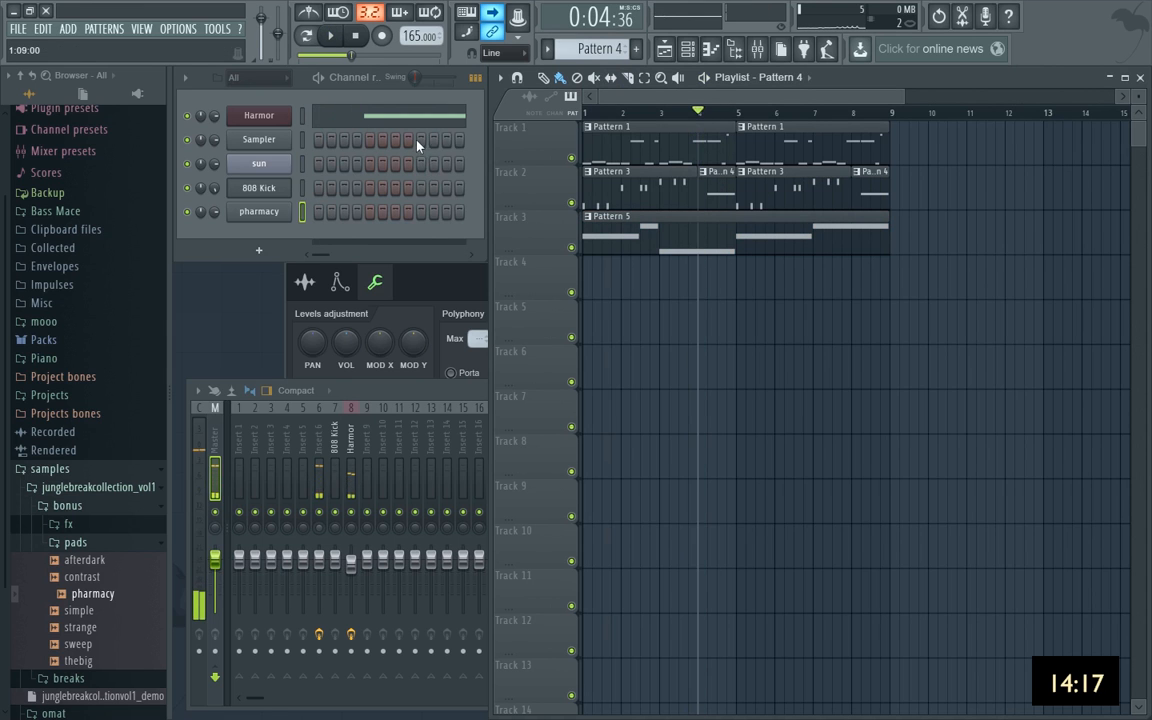
pyautogui.click(374, 118)
pyautogui.scroll(-4, 430, 332)
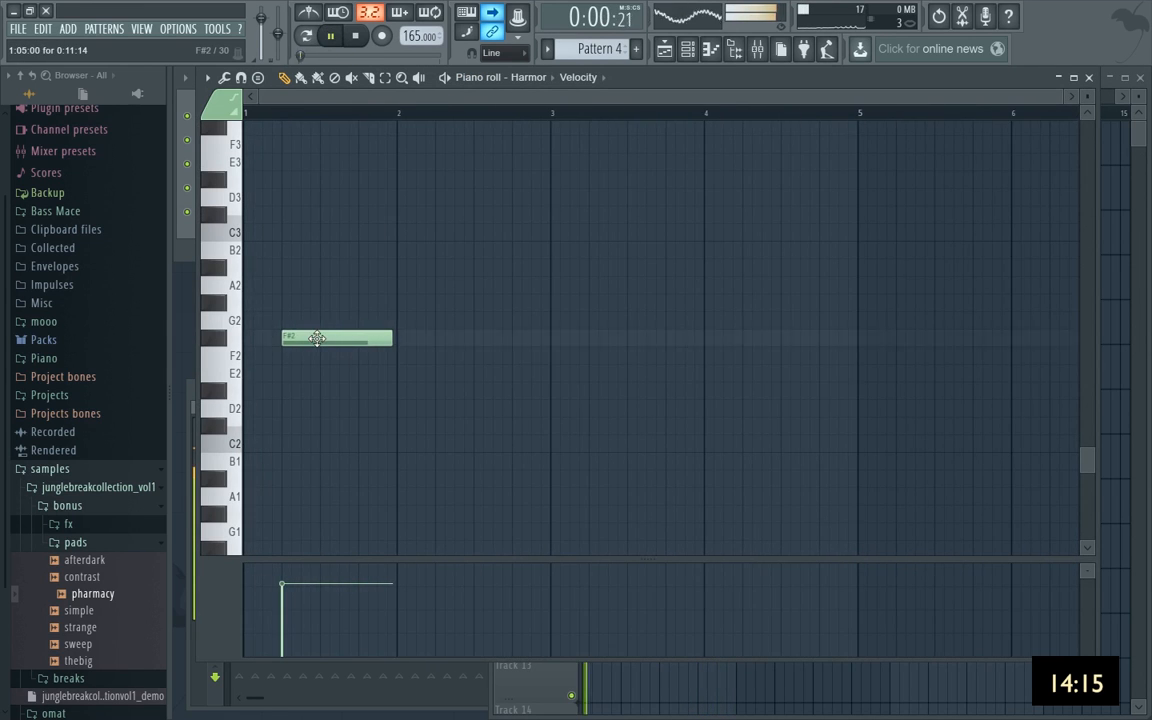
pyautogui.moveTo(314, 337); pyautogui.dragTo(316, 380)
pyautogui.click(1089, 78)
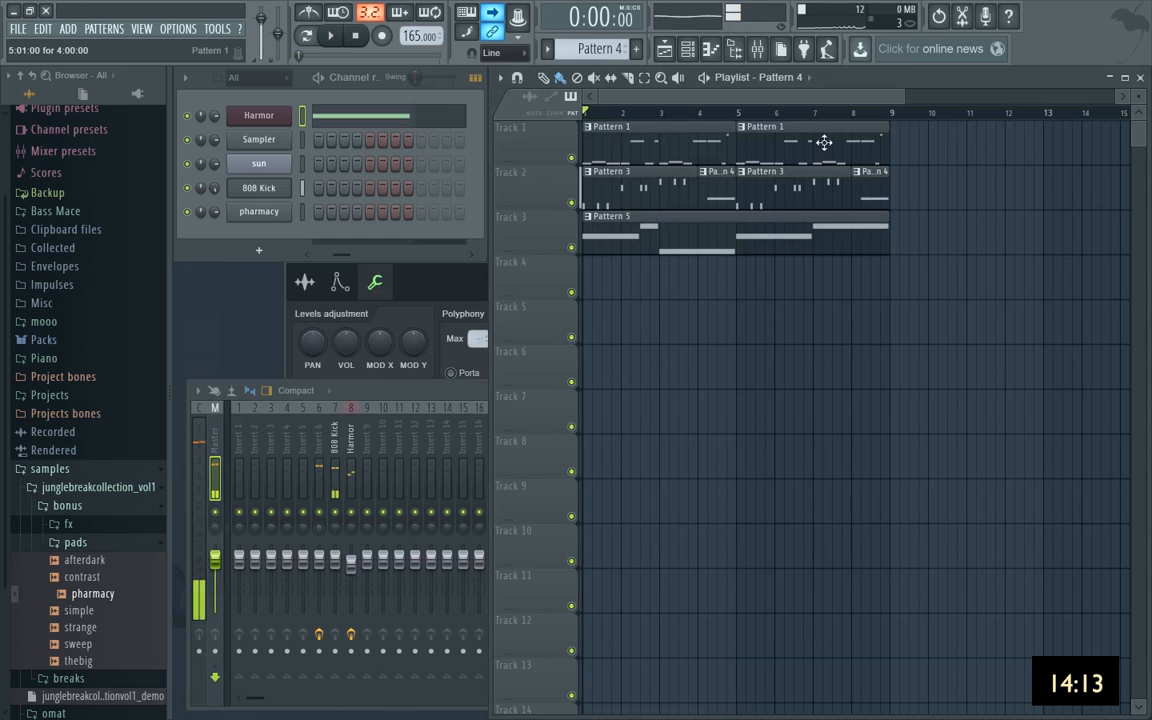
pyautogui.click(702, 116)
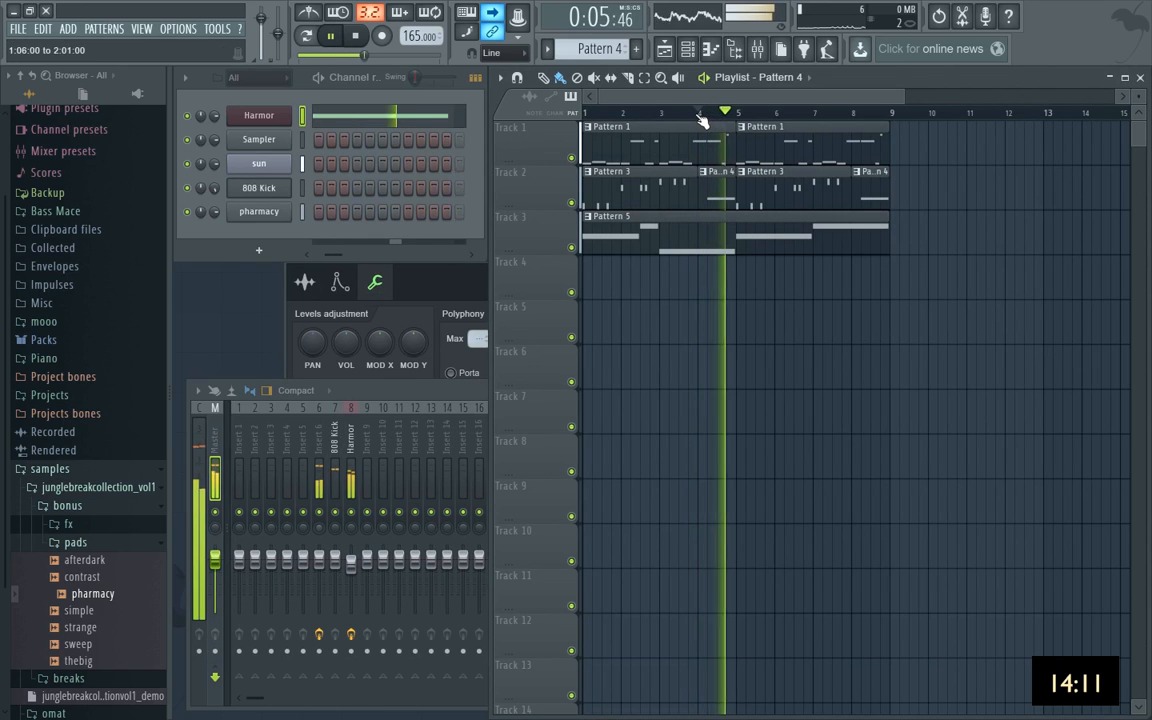
pyautogui.press('space')
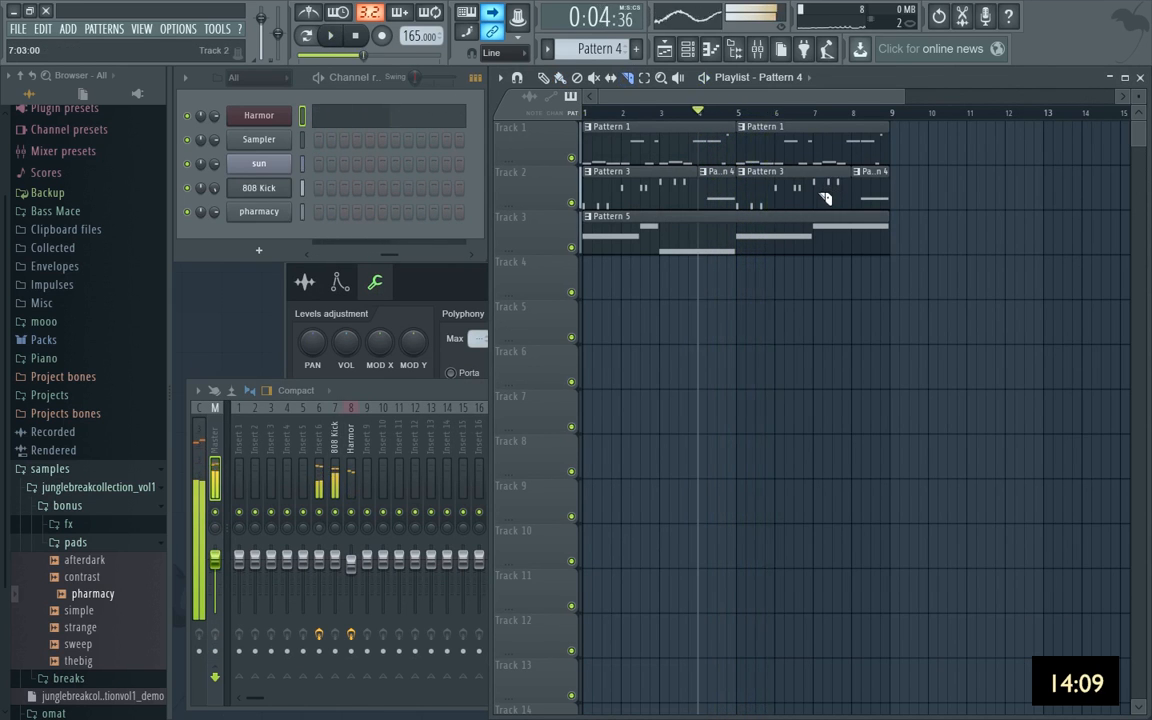
# Cut the second Pattern 3 clip off at bar 7 on Track 2 and place a new empty pattern in the cleared space.
pyautogui.rightClick(821, 202)
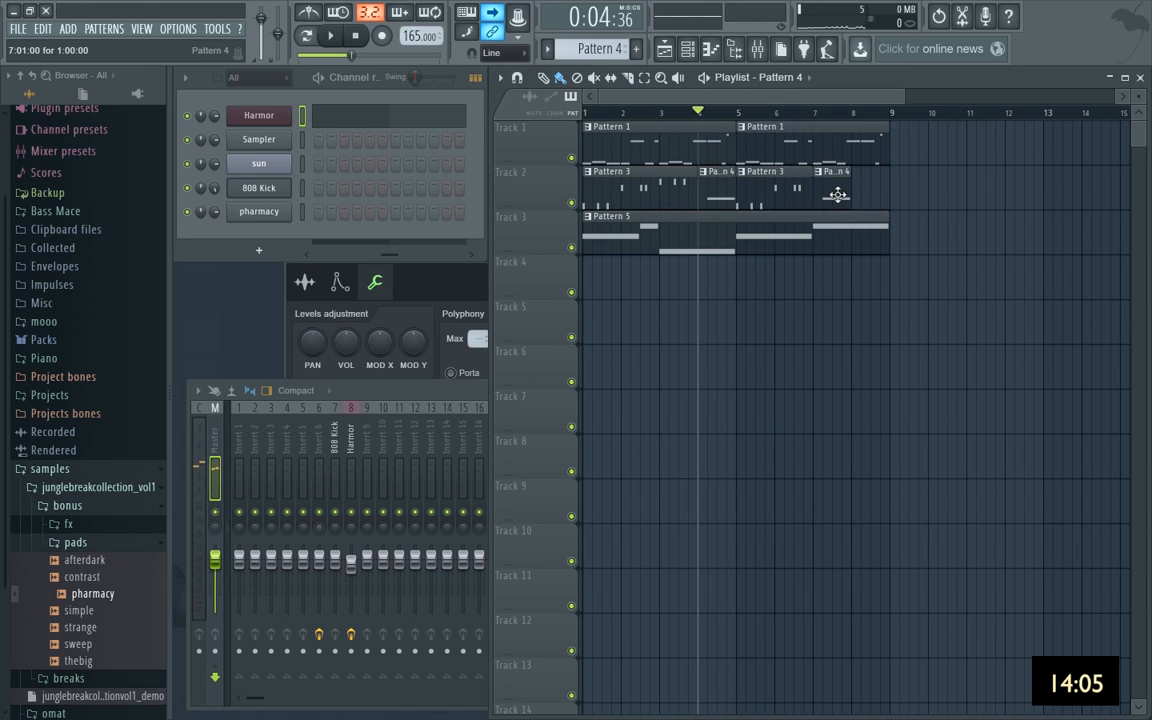
pyautogui.press('F4')
pyautogui.press('Return')
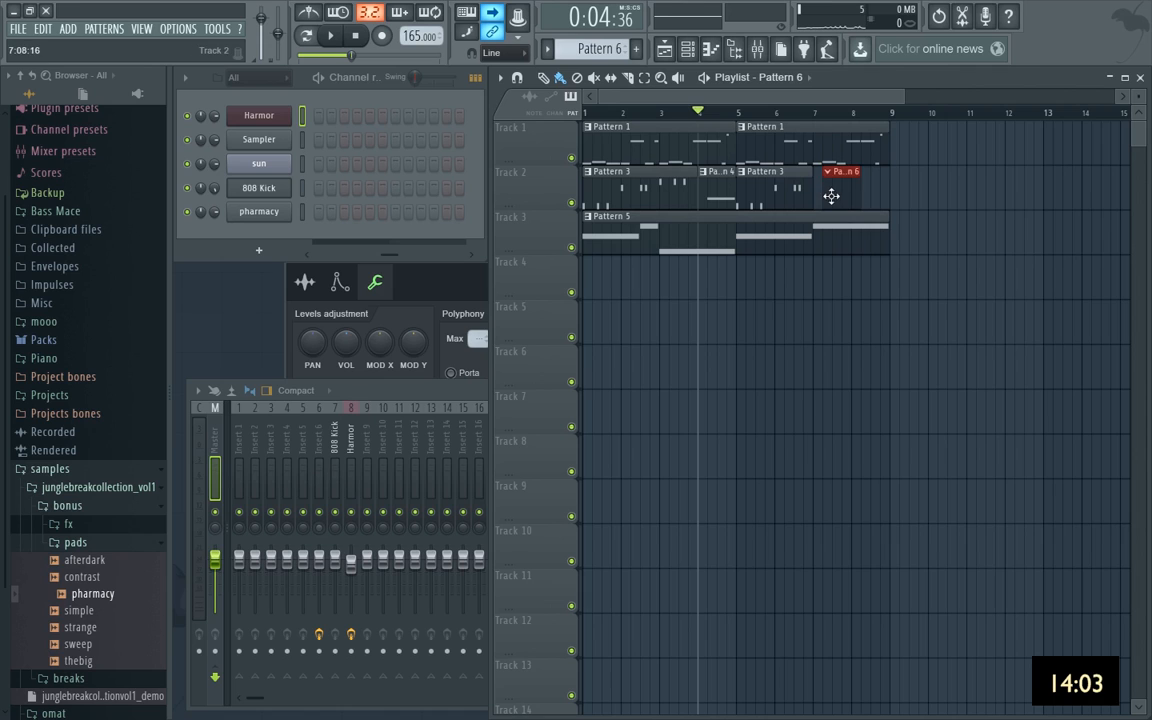
# Set a time selection over bars 7 and 8 of the playlist and listen to that section.
pyautogui.moveTo(820, 114); pyautogui.dragTo(892, 130)
pyautogui.keyDown('ctrl'); pyautogui.click(905, 171); pyautogui.keyUp('ctrl')
pyautogui.press('space')
pyautogui.press('space')
pyautogui.rightClick(262, 115)
pyautogui.click(320, 113)
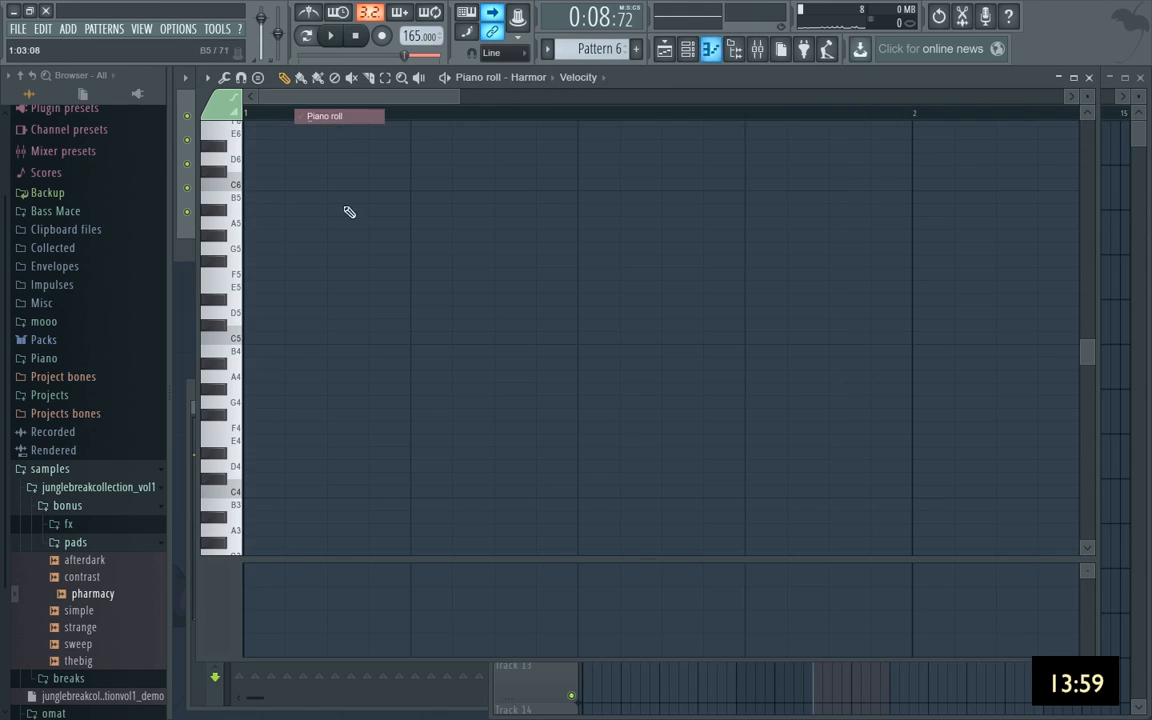
pyautogui.click(1090, 78)
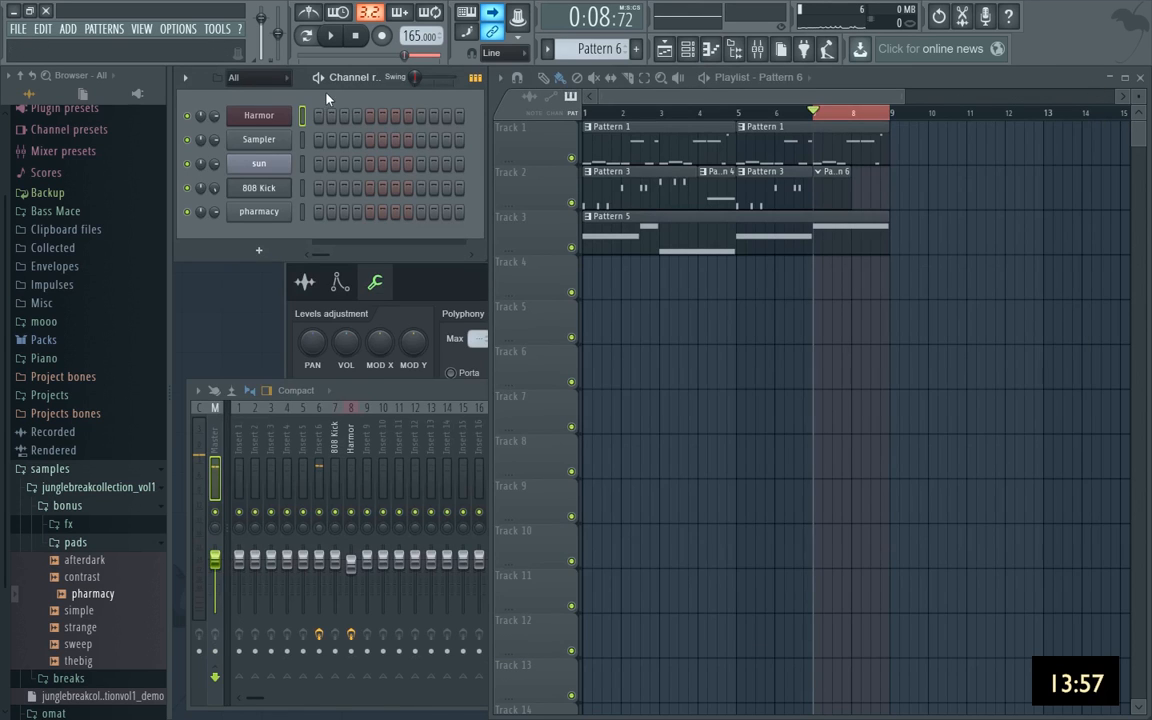
# Clone the Harmor channel and close the clone's plugin window.
pyautogui.rightClick(274, 117)
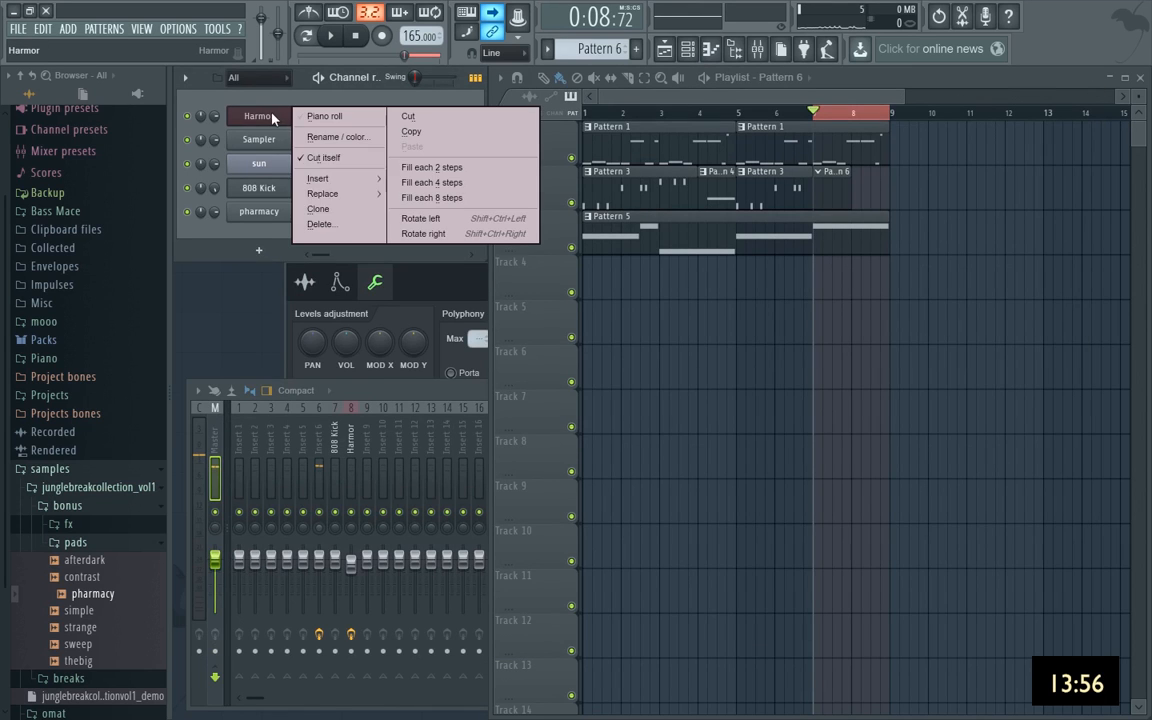
pyautogui.click(336, 211)
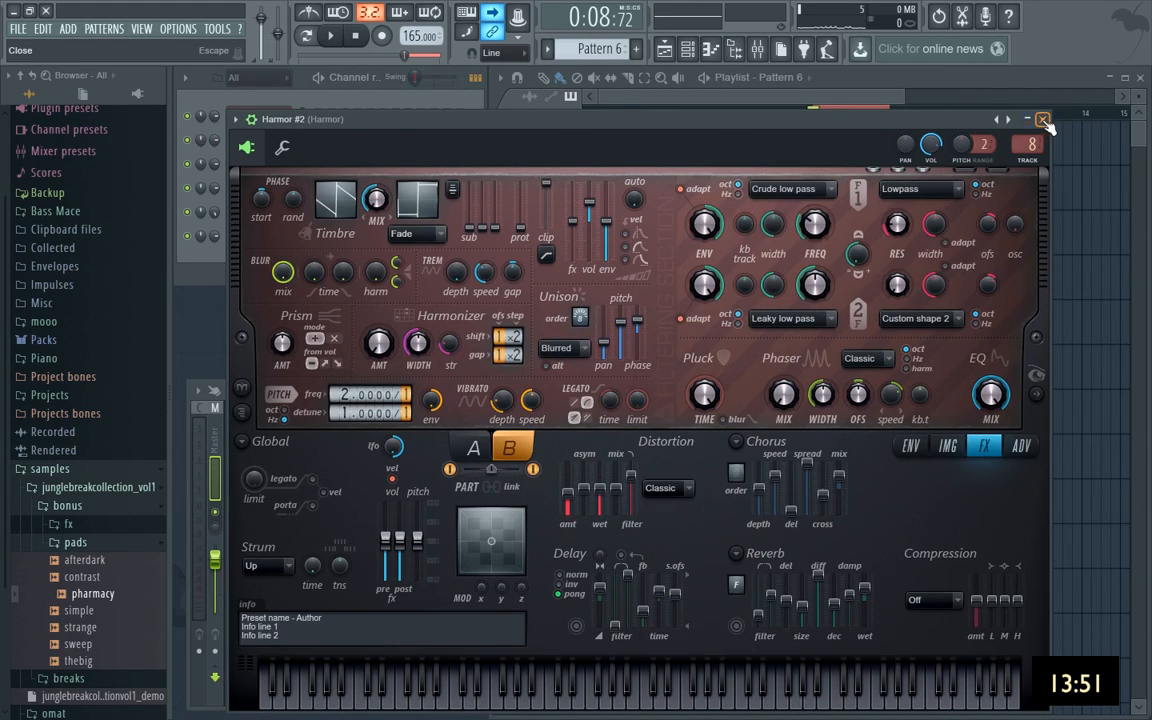
pyautogui.click(1043, 120)
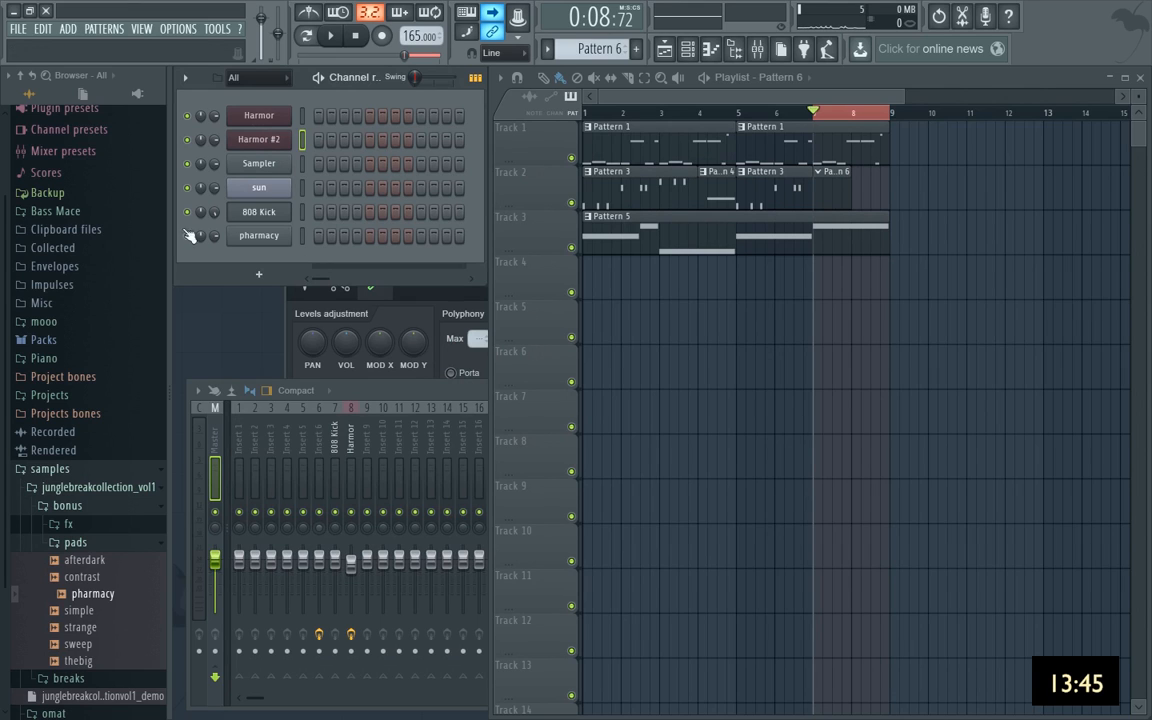
# Examine the settings of parts A and B in Harmor #2 and audition low notes on its keyboard.
pyautogui.click(268, 141)
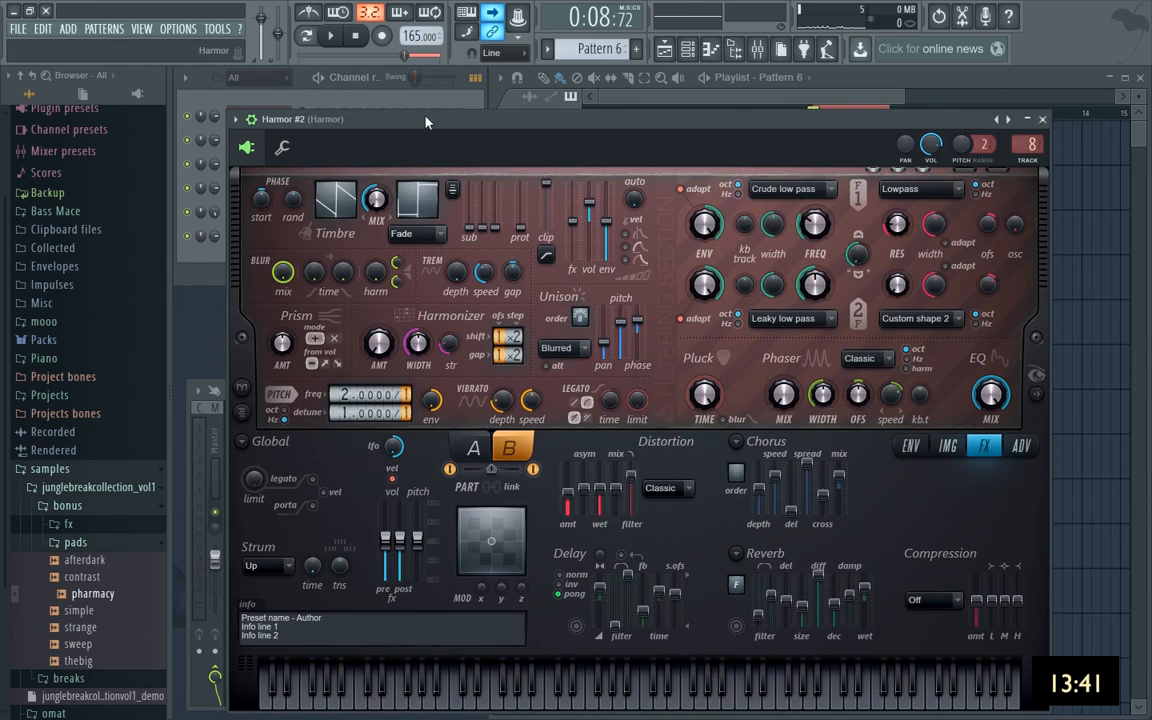
pyautogui.moveTo(425, 122); pyautogui.dragTo(420, 112)
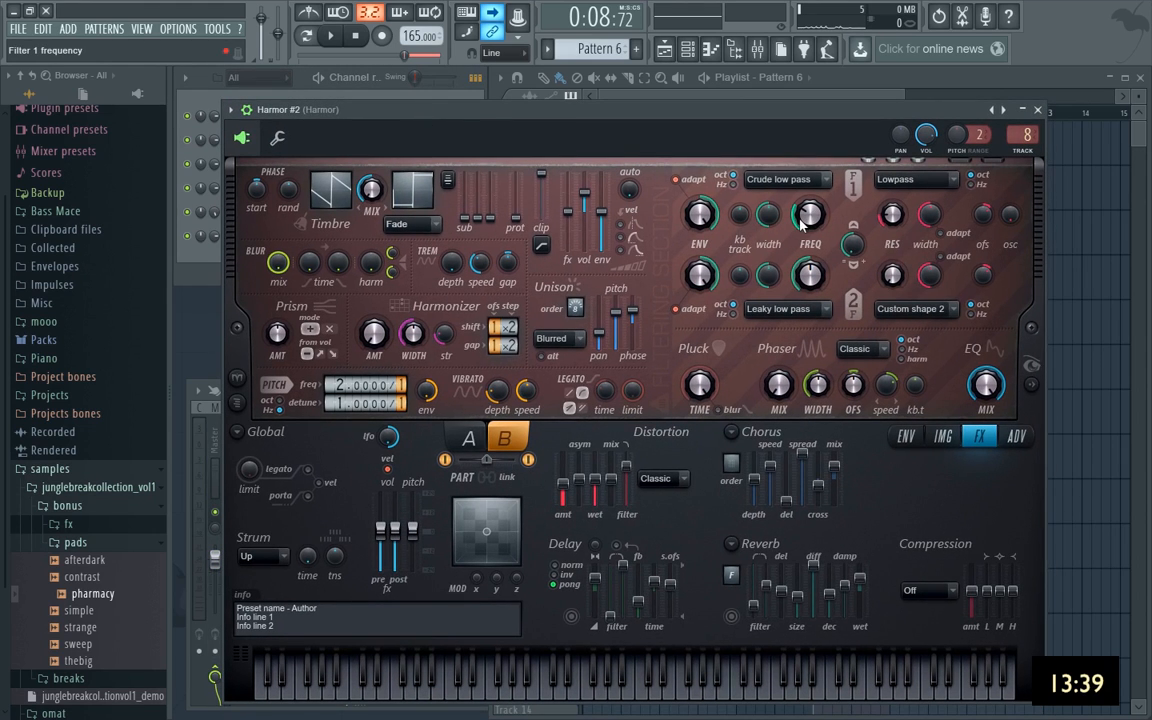
pyautogui.click(470, 440)
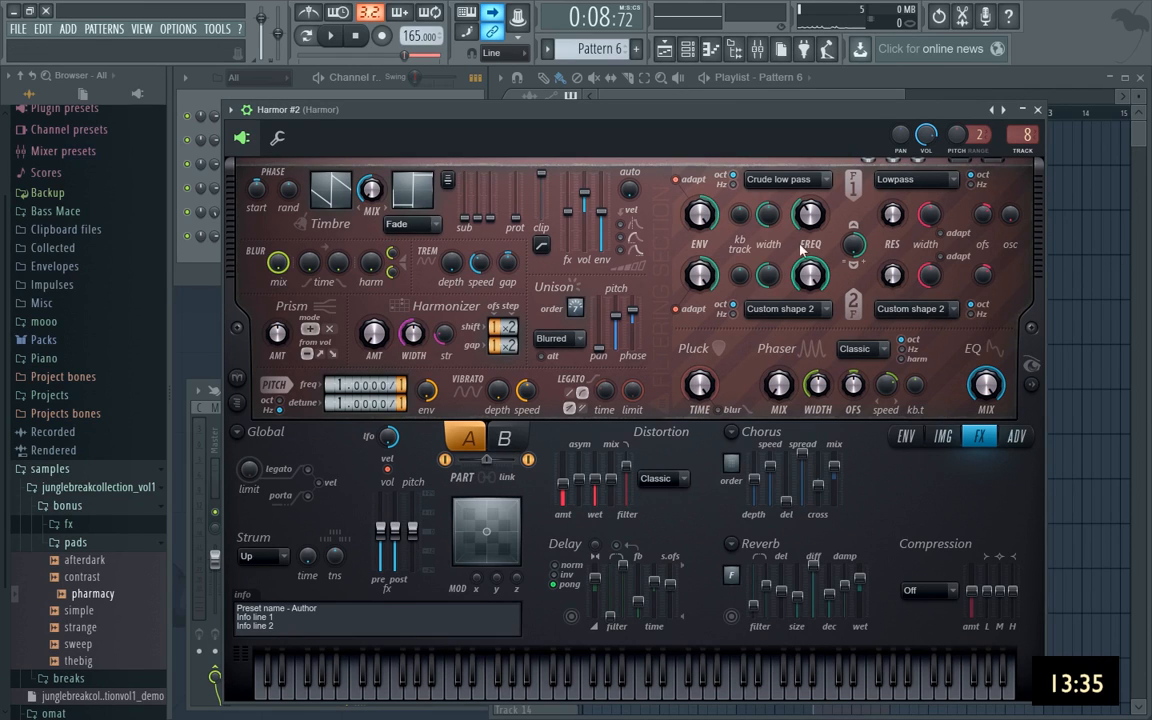
pyautogui.click(505, 440)
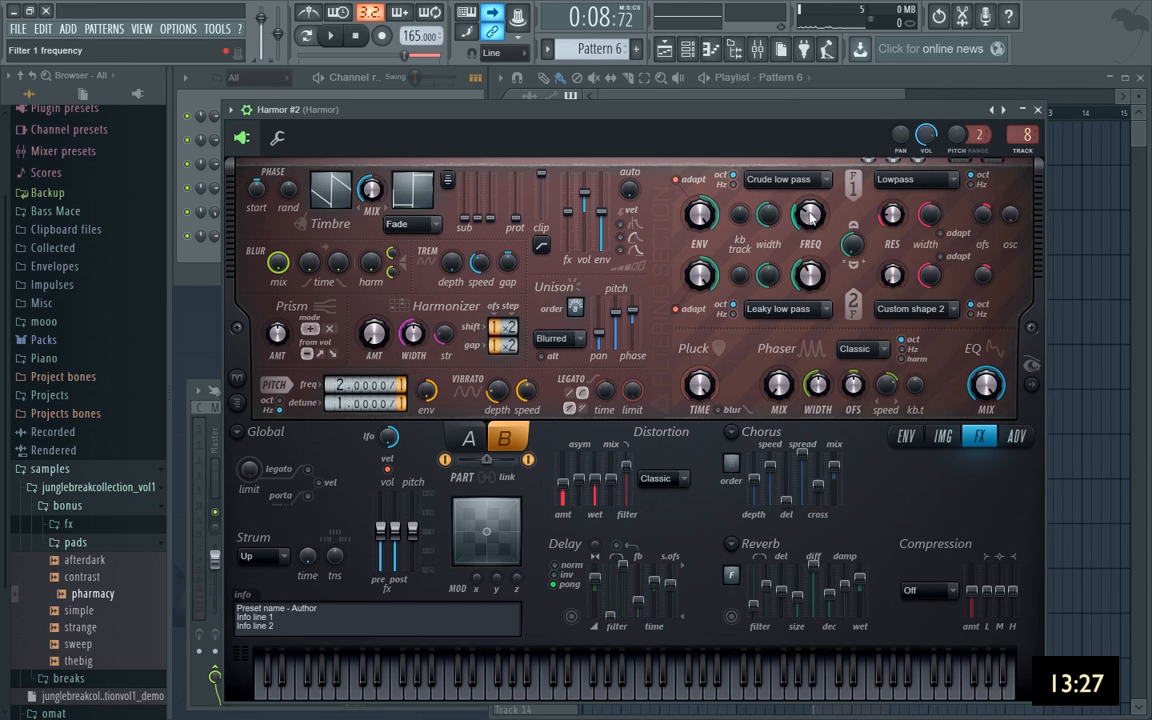
pyautogui.click(469, 438)
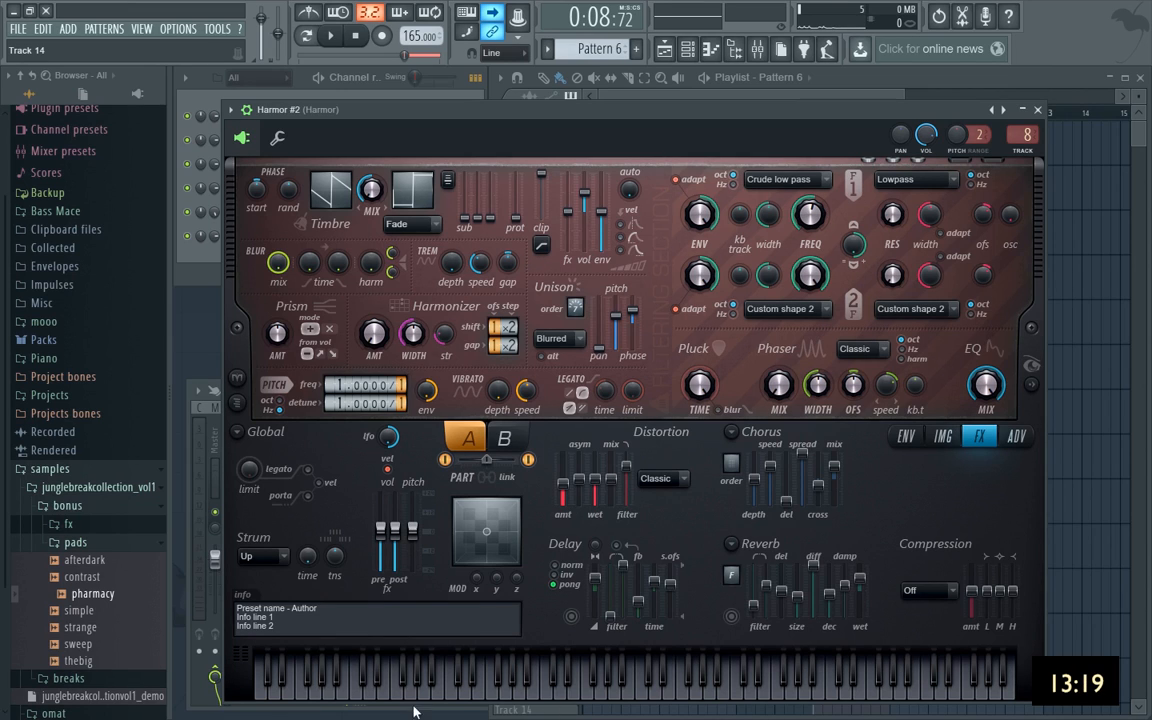
pyautogui.click(370, 697)
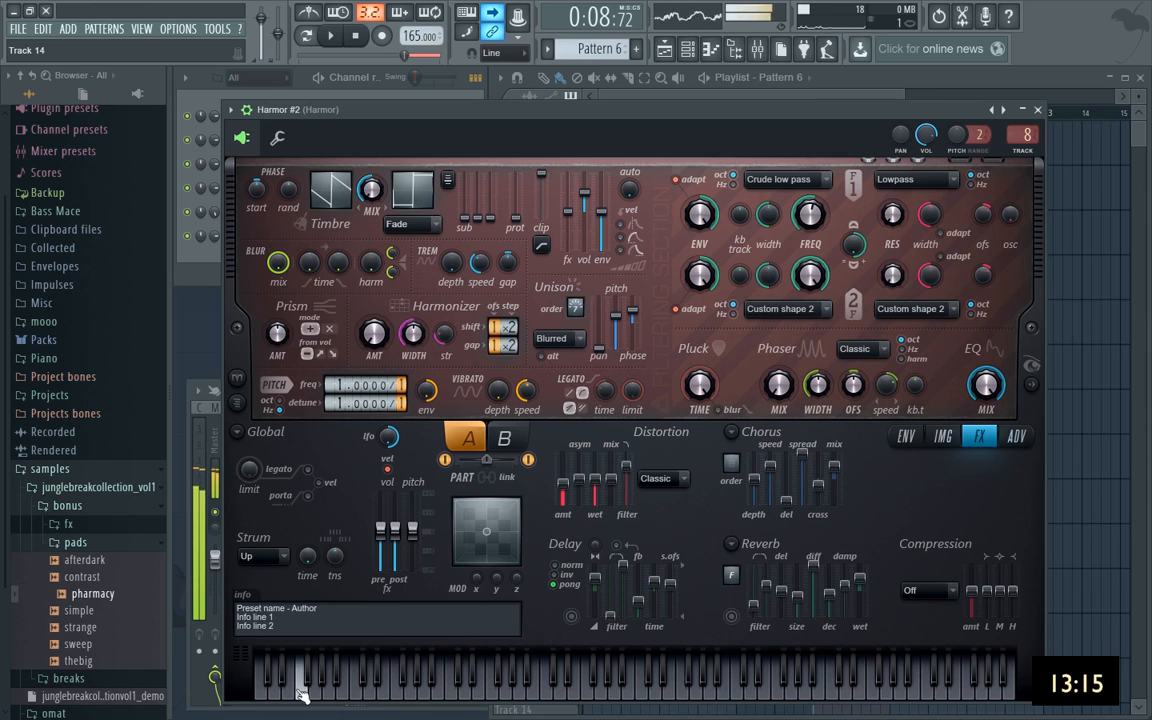
pyautogui.click(1040, 109)
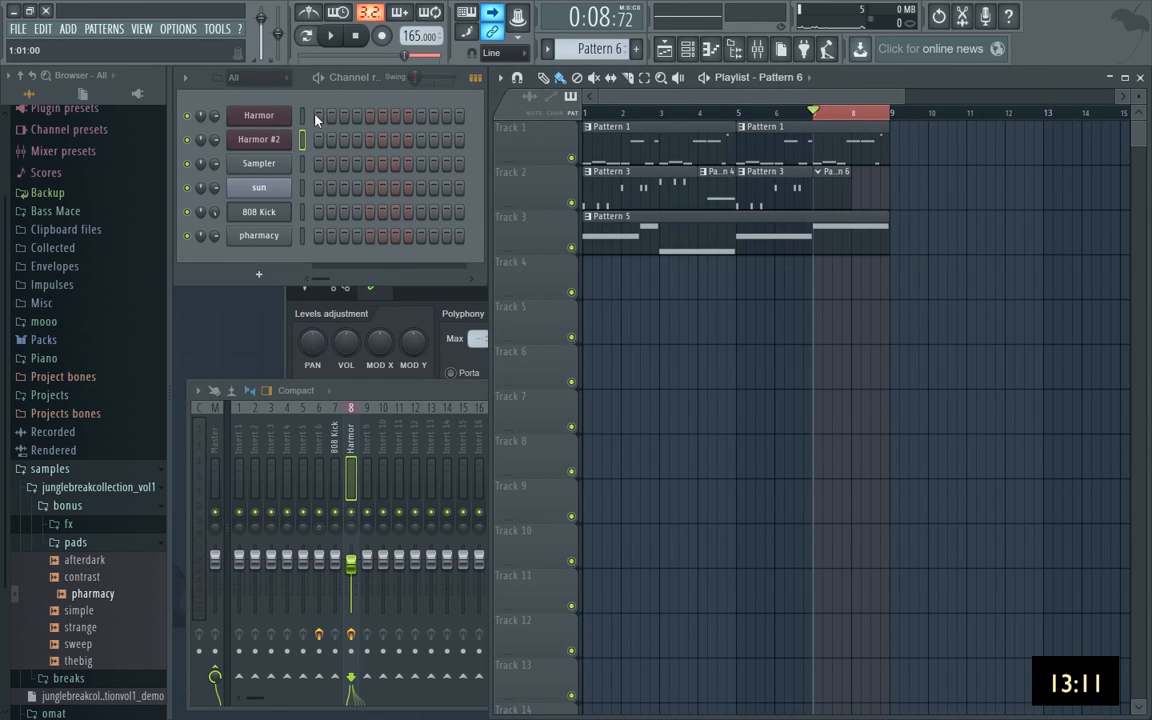
# Add a D3 note at bar 1 in Harmor #2's piano roll and extend it to almost one bar.
pyautogui.rightClick(258, 139)
pyautogui.click(335, 140)
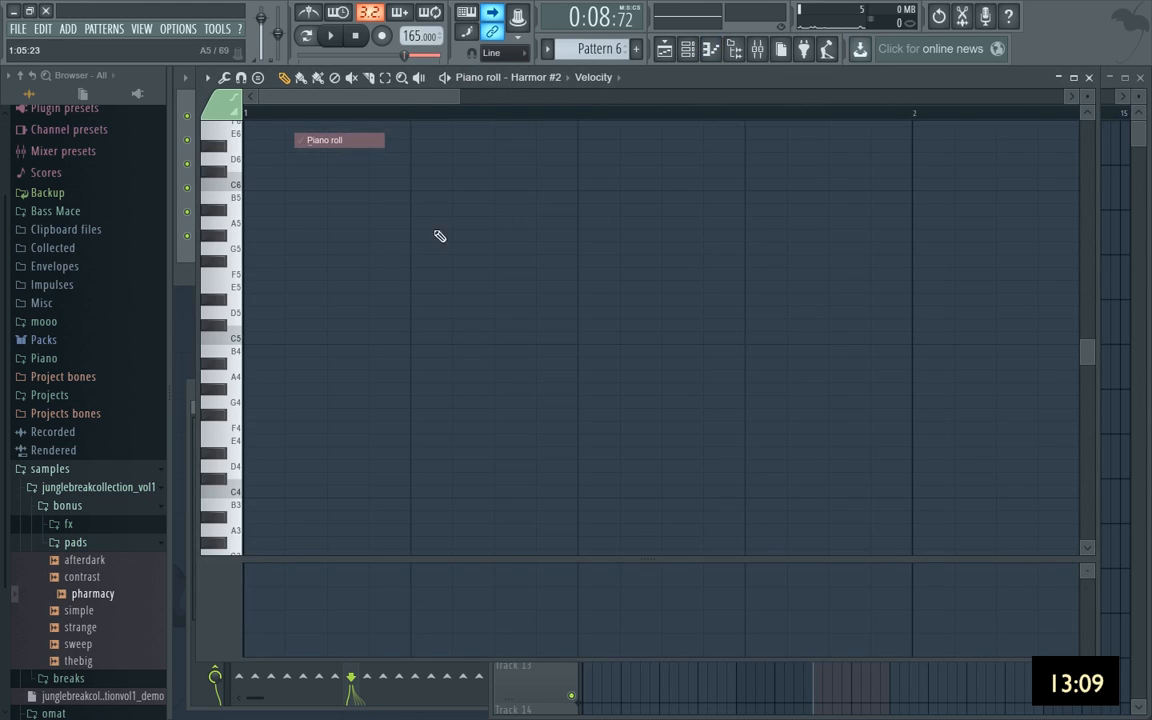
pyautogui.press('space')
pyautogui.press('space')
pyautogui.moveTo(272, 426); pyautogui.dragTo(144, 396)
pyautogui.press('space')
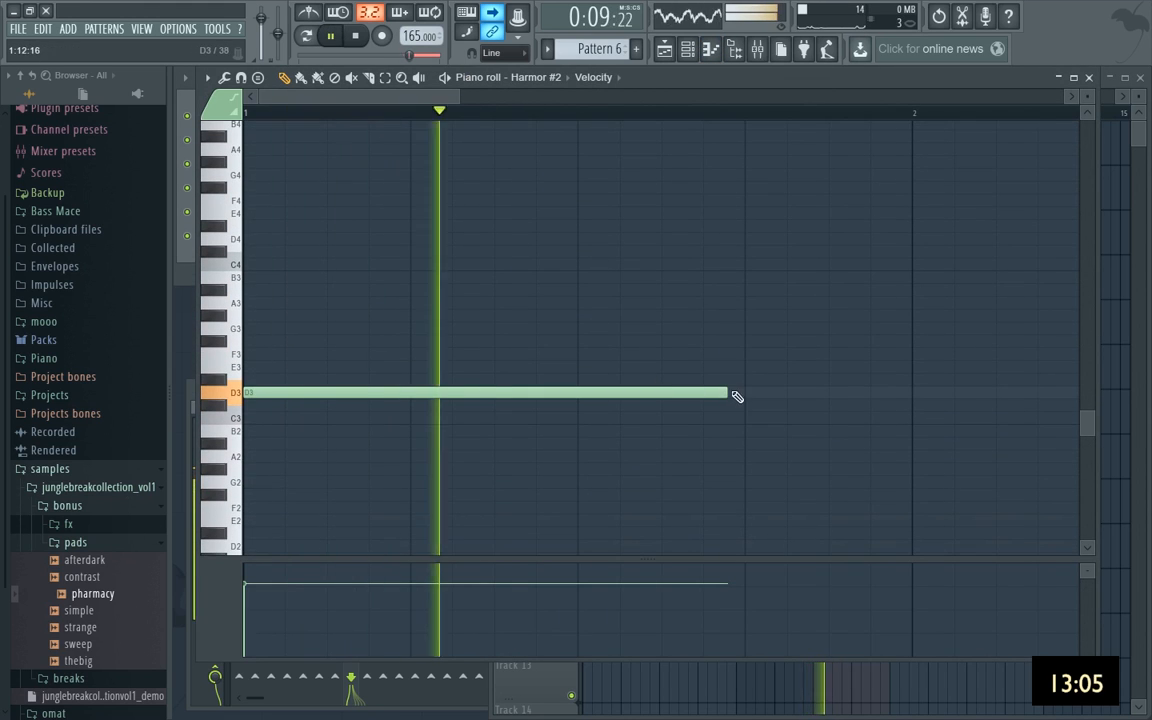
pyautogui.press('space')
pyautogui.moveTo(725, 393); pyautogui.dragTo(896, 402)
# Add a second Harmor #2 note of the same length at bar 2 and move it down to G2 during playback.
pyautogui.scroll(-5, 472, 430)
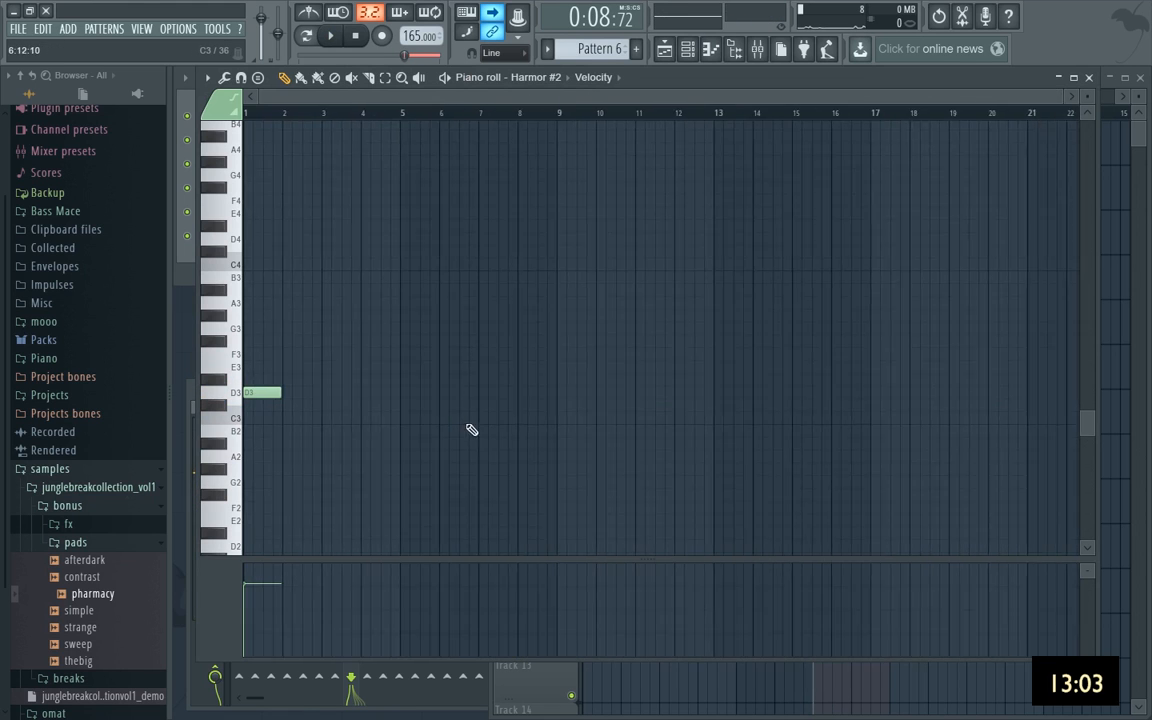
pyautogui.scroll(5, 472, 430)
pyautogui.press('space')
pyautogui.click(426, 444)
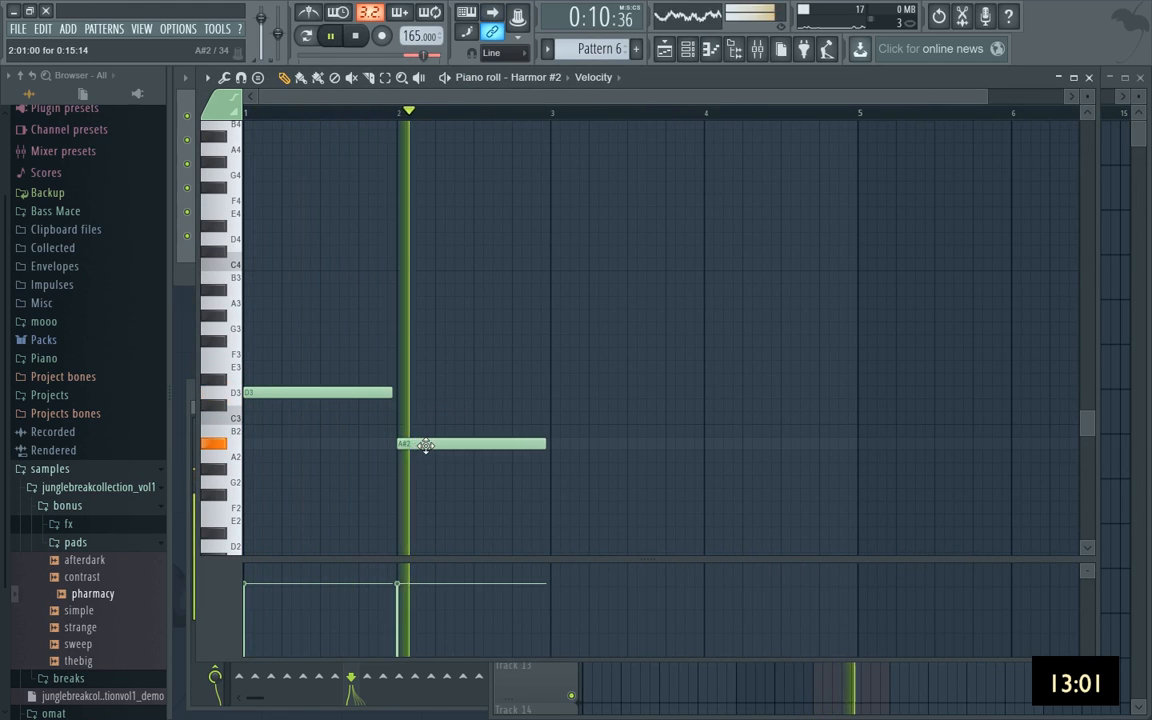
pyautogui.moveTo(426, 444); pyautogui.dragTo(411, 485)
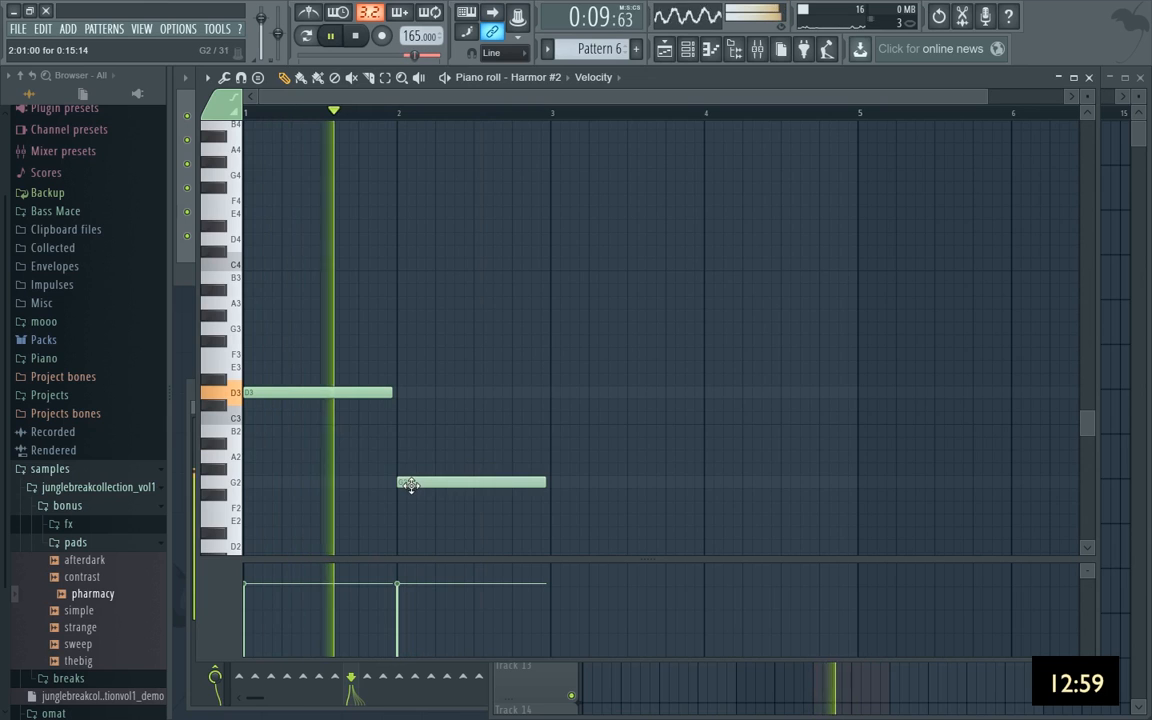
pyautogui.press('space')
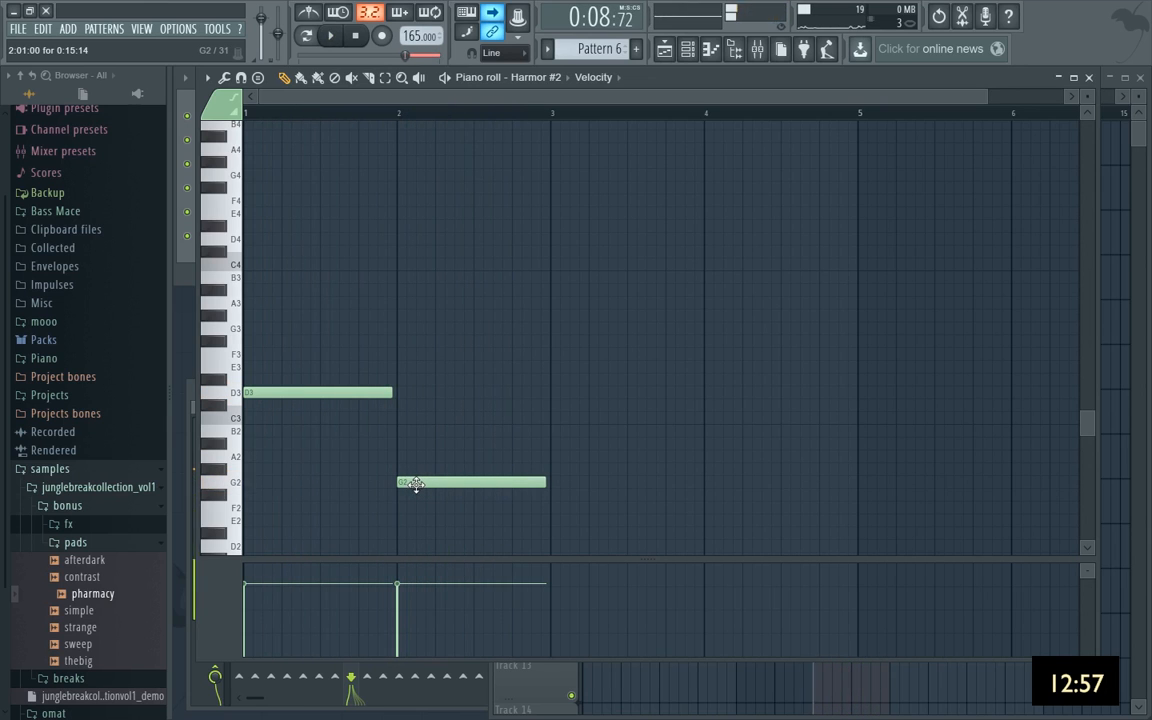
# Raise the bar 2 note to A2, listen to the phrase, and close the piano roll.
pyautogui.press('space')
pyautogui.moveTo(417, 477)
pyautogui.mouseDown()
pyautogui.moveTo(420, 439)
pyautogui.moveTo(419, 462)
pyautogui.mouseUp()
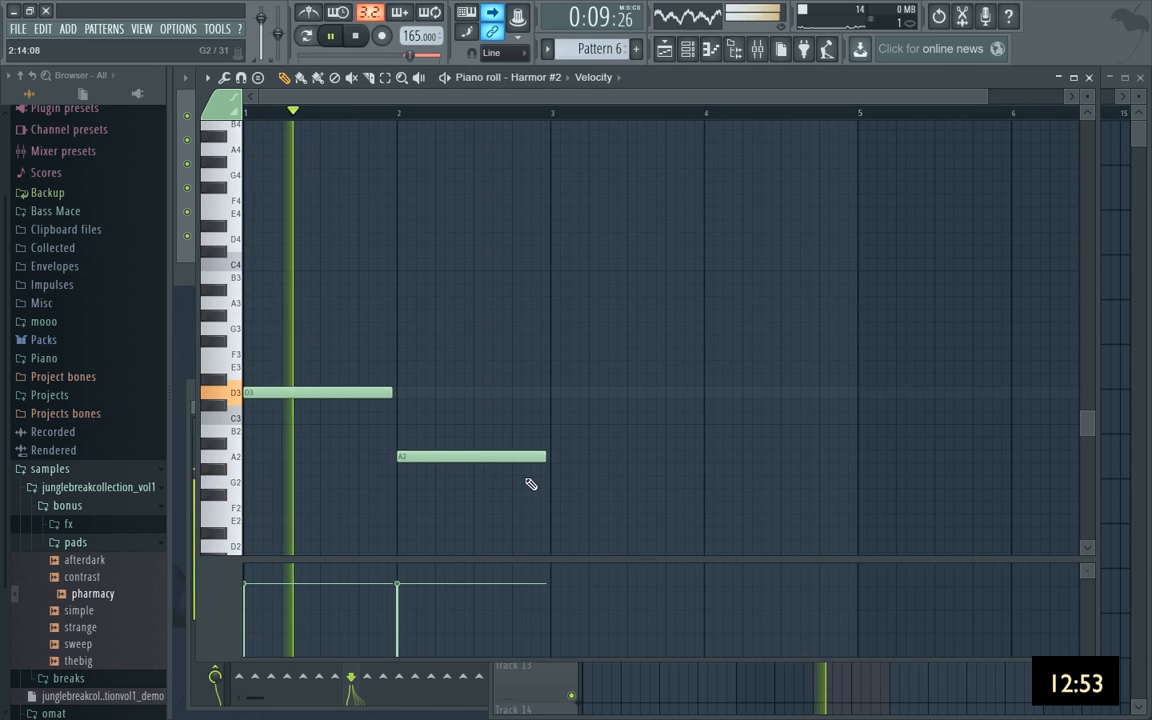
pyautogui.scroll(-3, 468, 456)
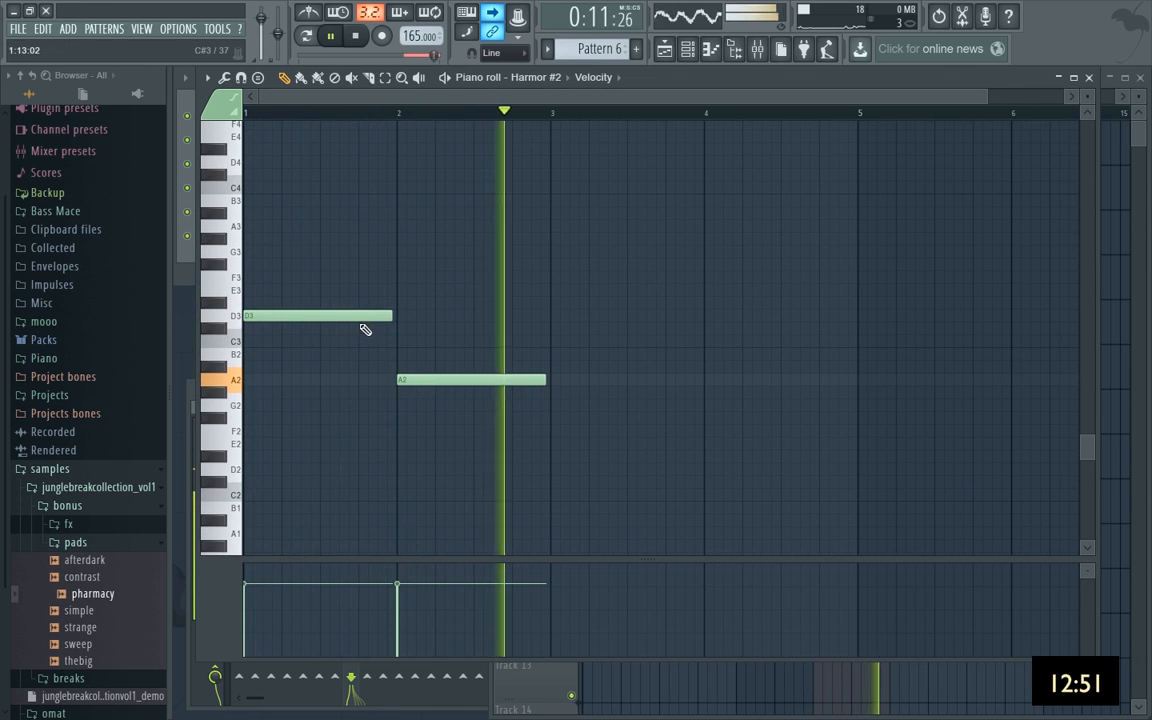
pyautogui.press('space')
pyautogui.click(1090, 78)
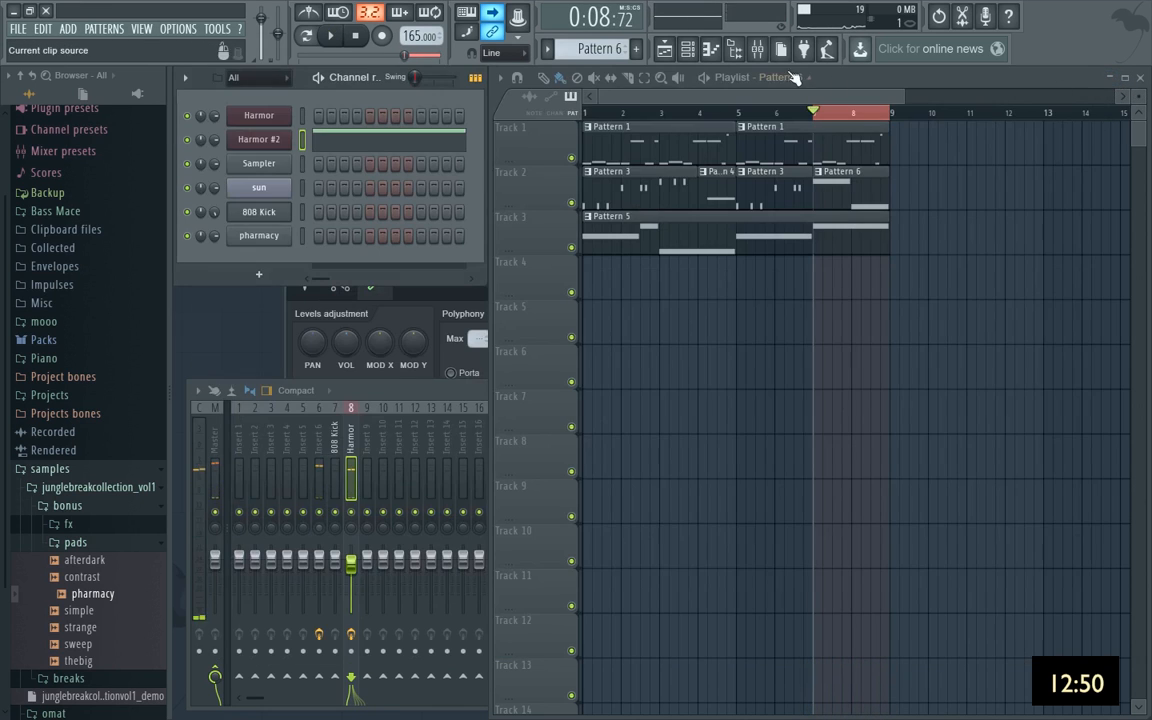
# Clear the playlist time selection and play the arrangement from the start and from bar 5.
pyautogui.rightClick(848, 116)
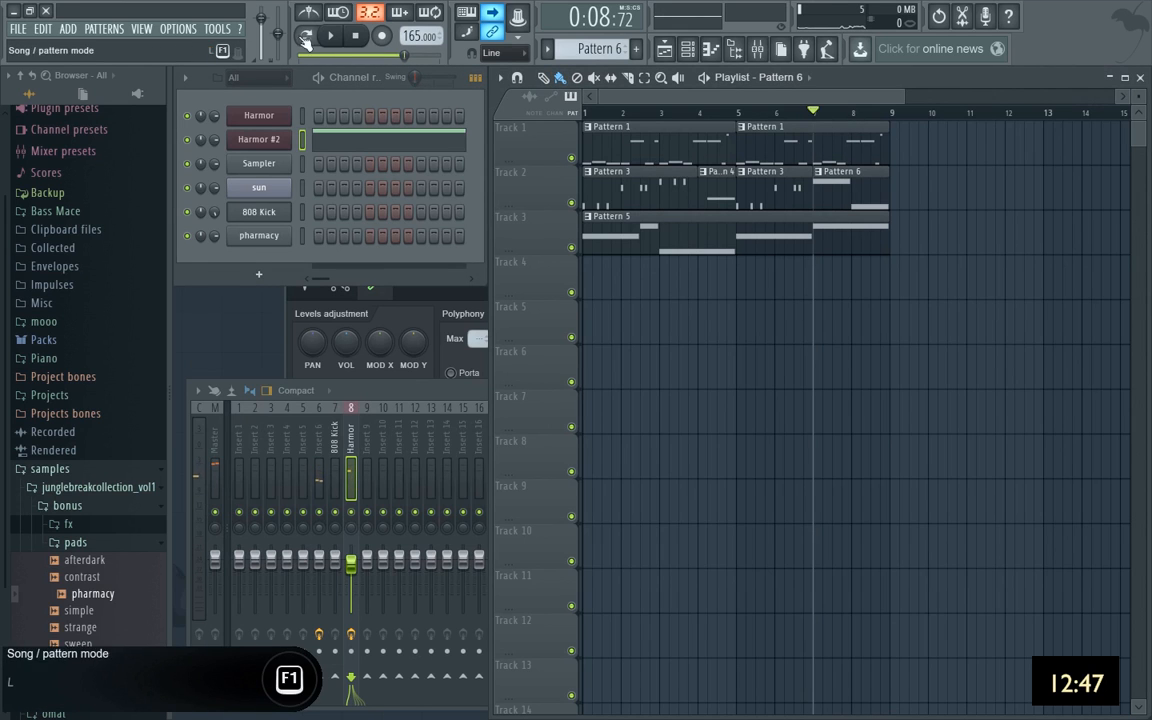
pyautogui.click(355, 36)
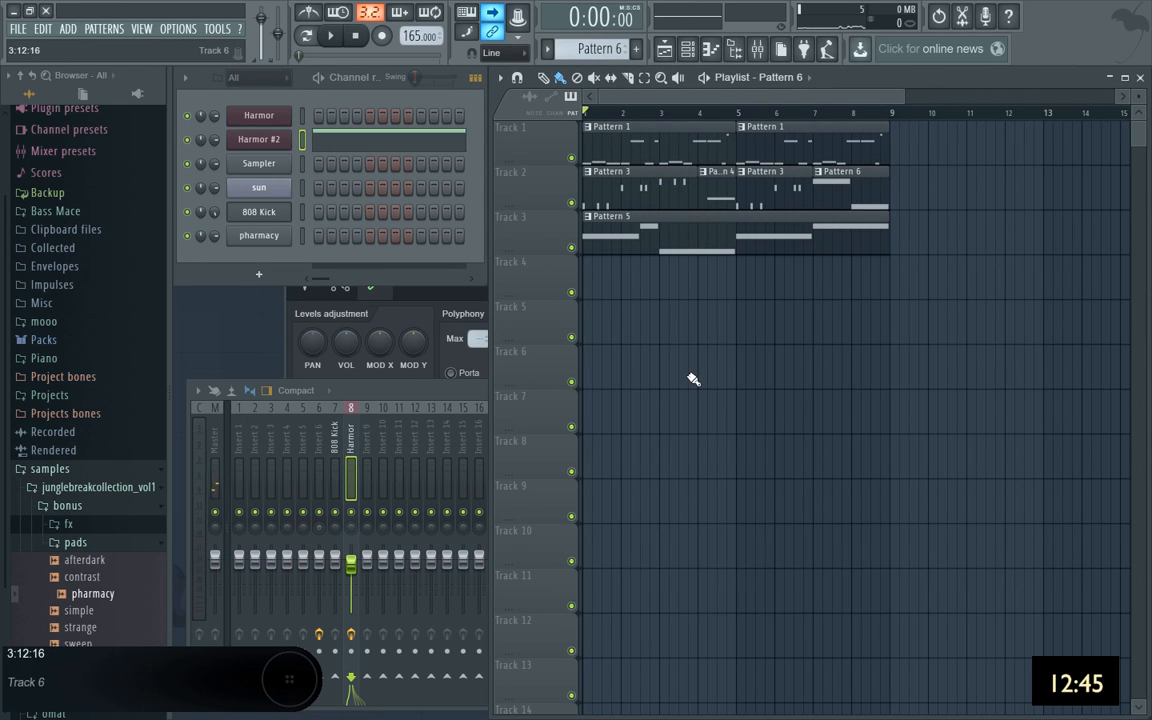
pyautogui.press('space')
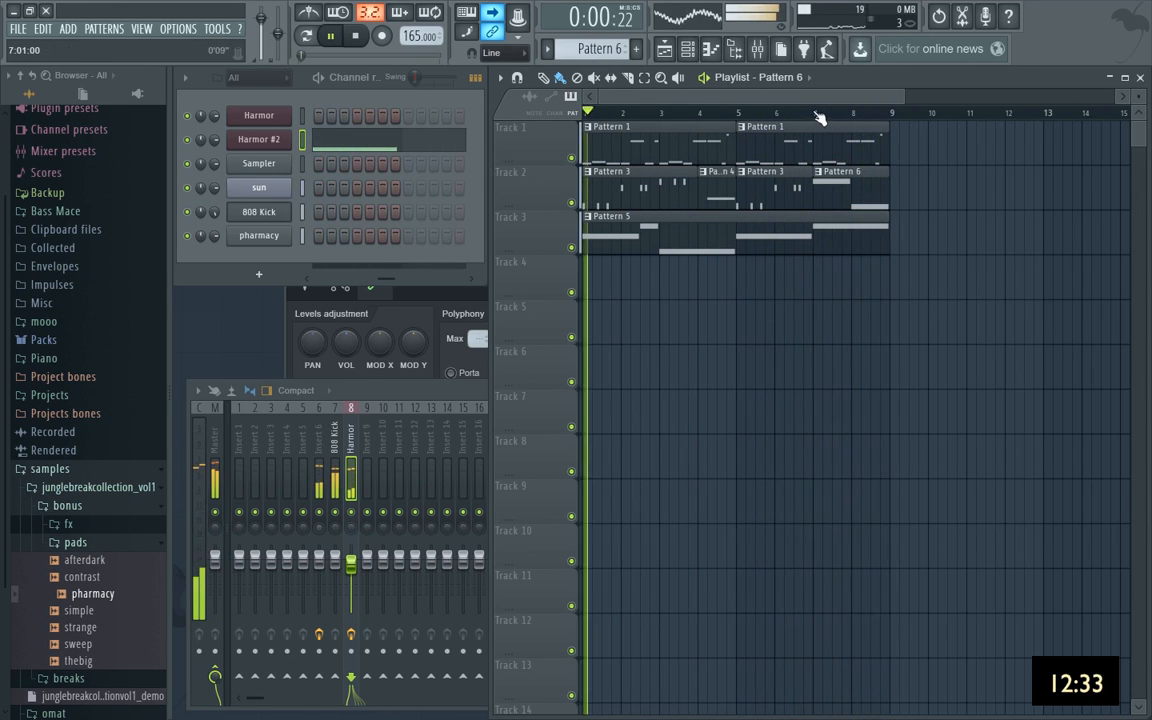
pyautogui.press('space')
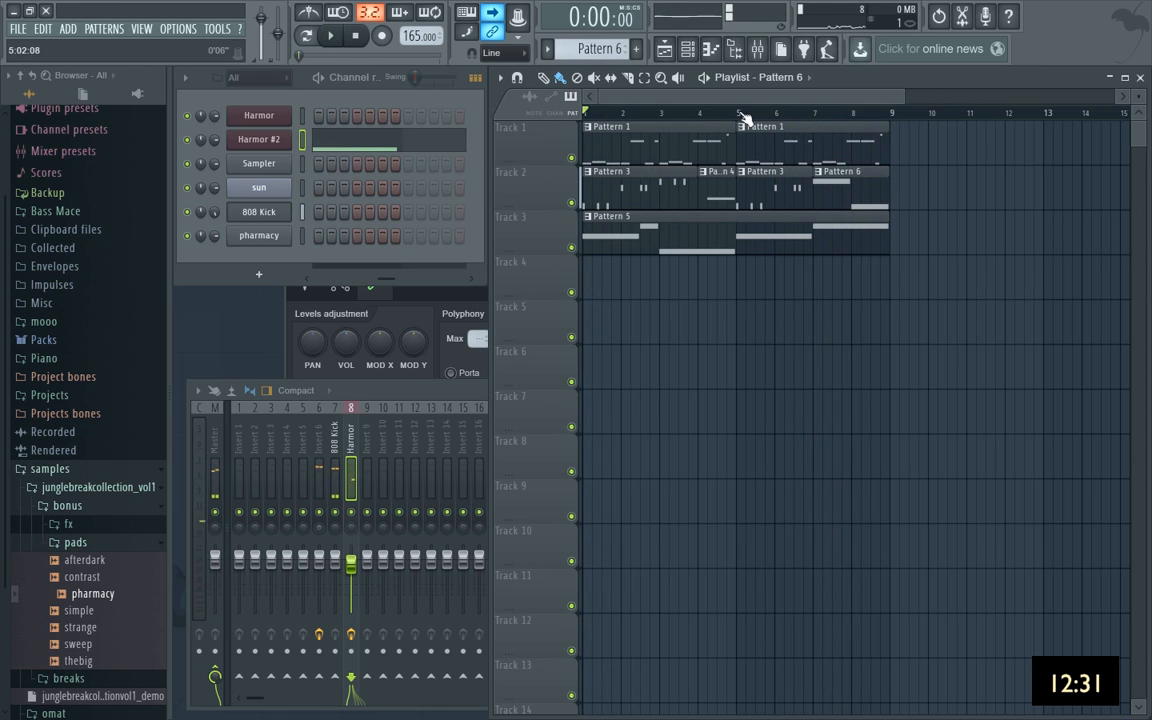
pyautogui.click(743, 113)
pyautogui.press('space')
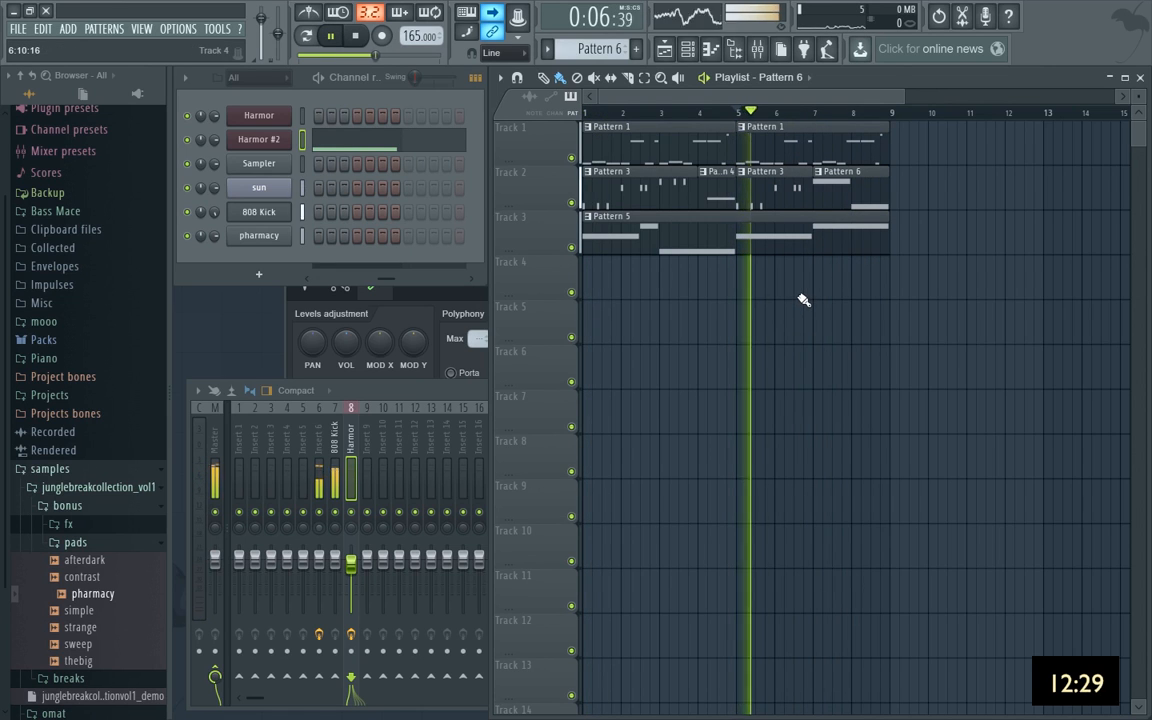
# Lower Harmor #2's first note to C#3 and its second note to F#2 in Pattern 6.
pyautogui.click(368, 149)
pyautogui.press('space')
pyautogui.moveTo(347, 289); pyautogui.dragTo(342, 313)
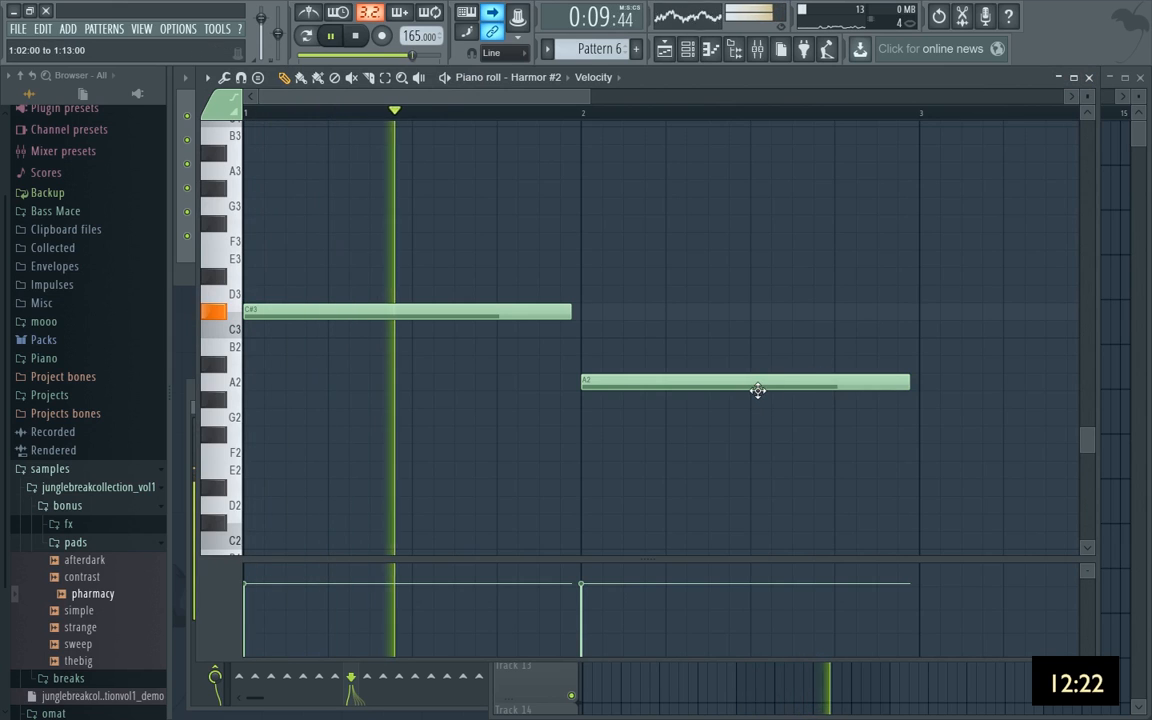
pyautogui.press('space')
pyautogui.moveTo(761, 382); pyautogui.dragTo(755, 444)
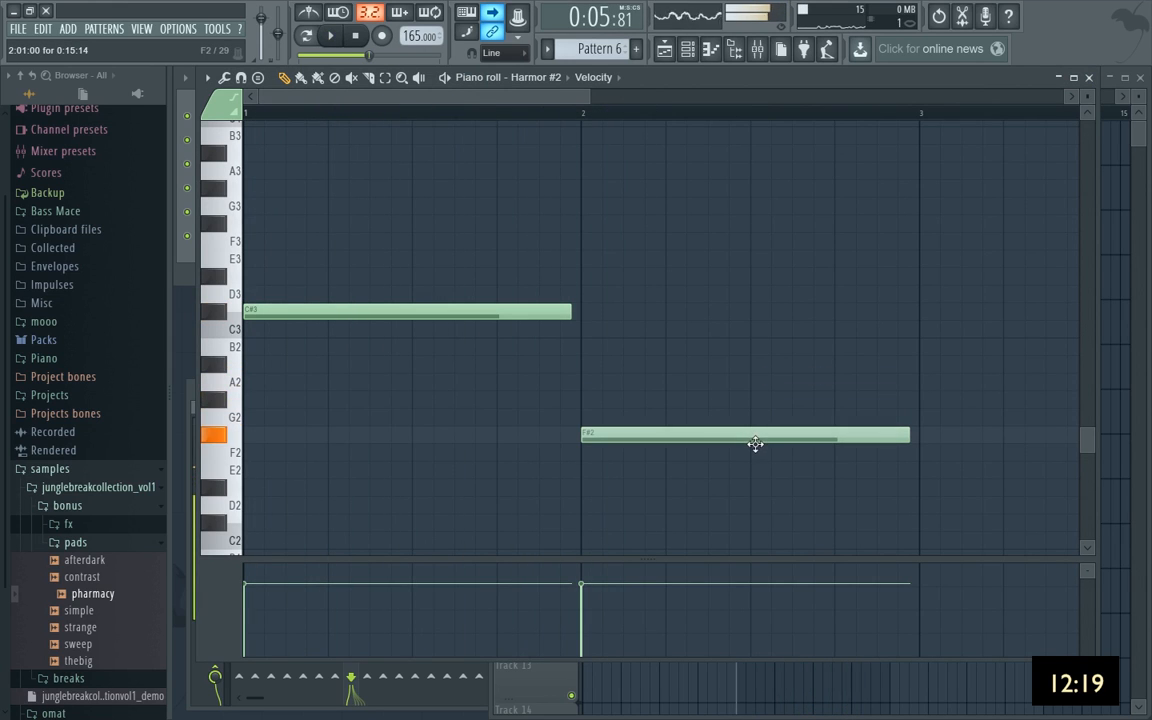
pyautogui.click(1089, 78)
# Listen to the playlist through the Pattern 6 clip and reset the play position to bar 7.
pyautogui.press('space')
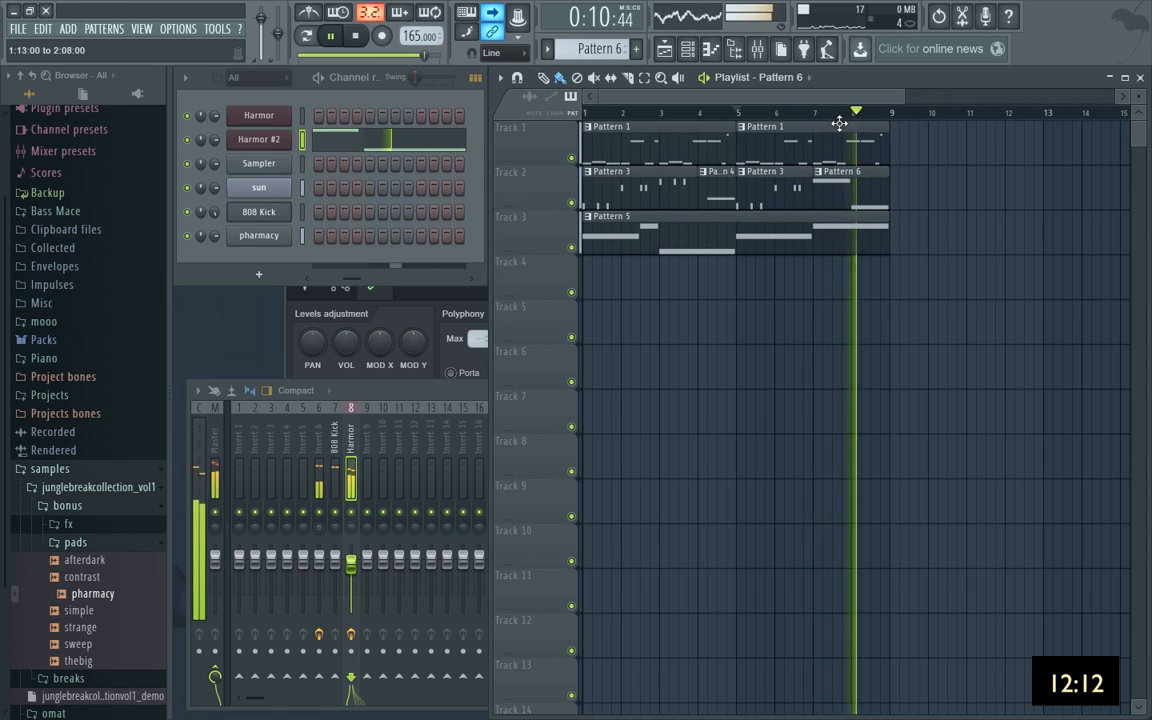
pyautogui.press('space')
pyautogui.click(814, 113)
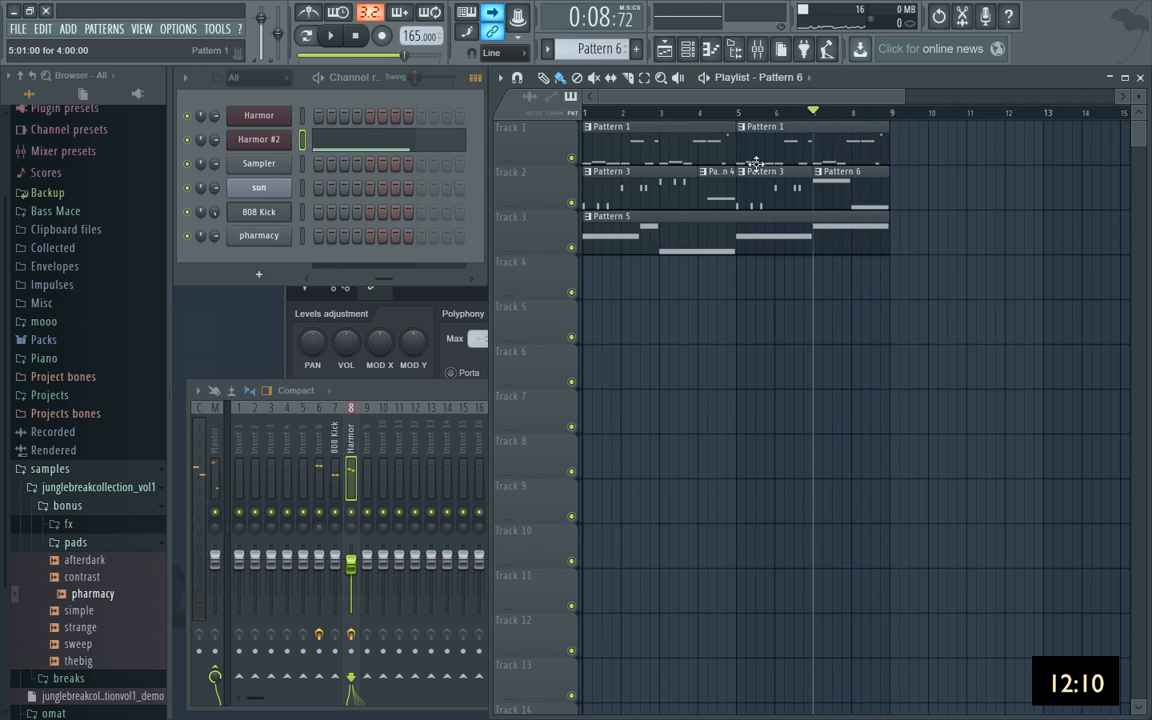
# Route the Harmor #2 channel to mixer insert 9.
pyautogui.click(352, 435)
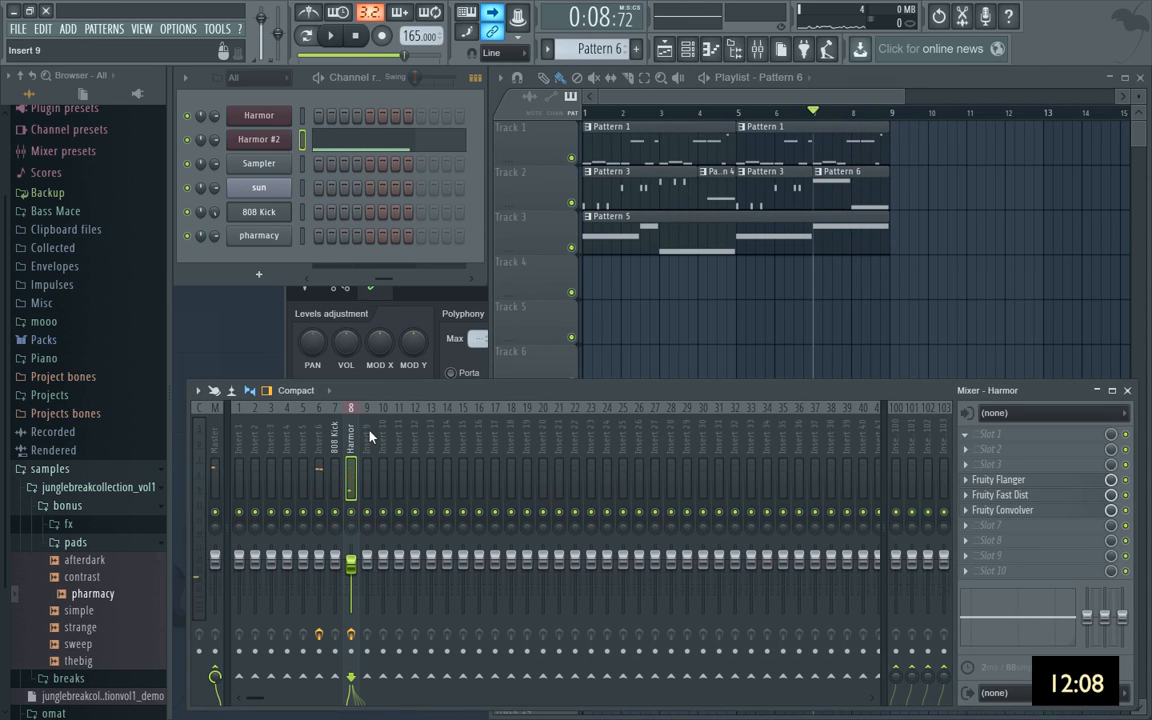
pyautogui.click(367, 437)
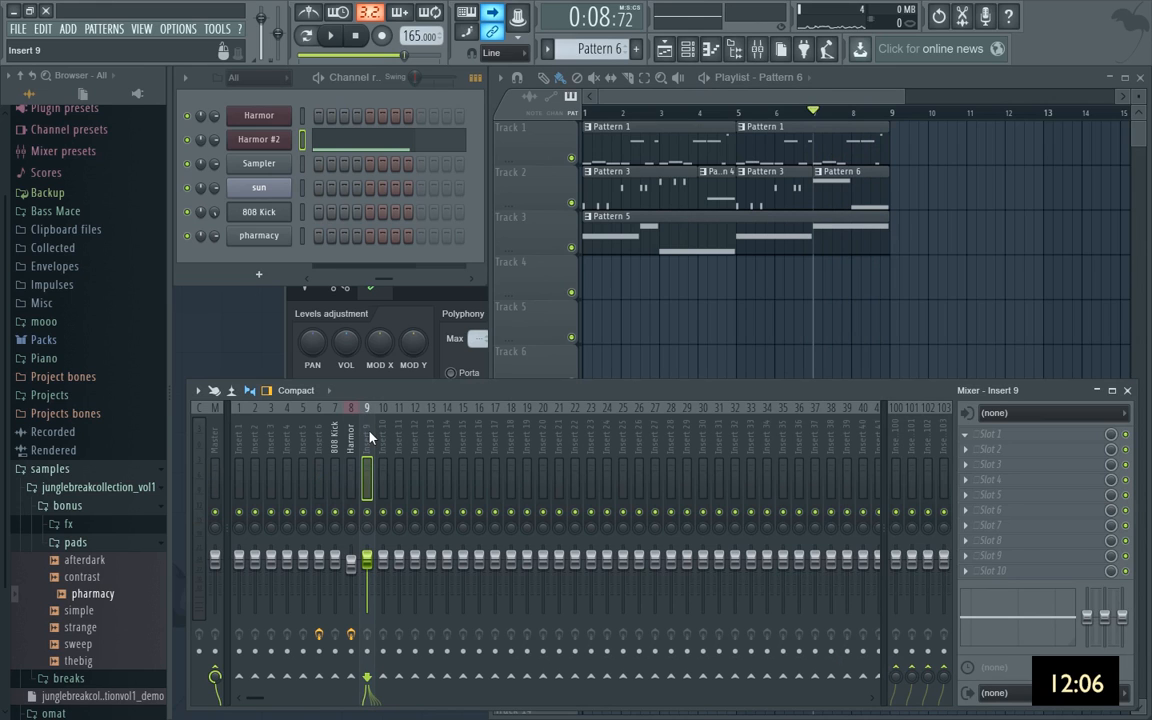
pyautogui.hotkey('ctrl', 'l')
# Load Fruity Convolver in effect slot 3 of the Harmor #2 mixer track and show its impulse folder in the browser.
pyautogui.click(969, 487)
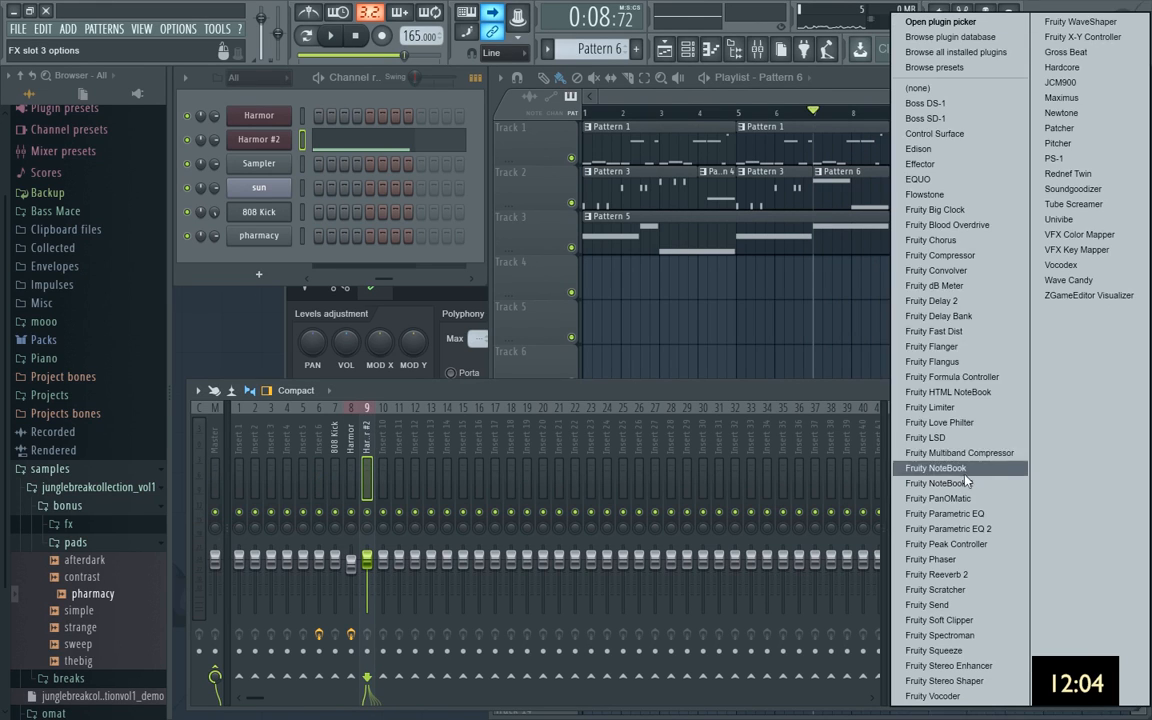
pyautogui.click(915, 268)
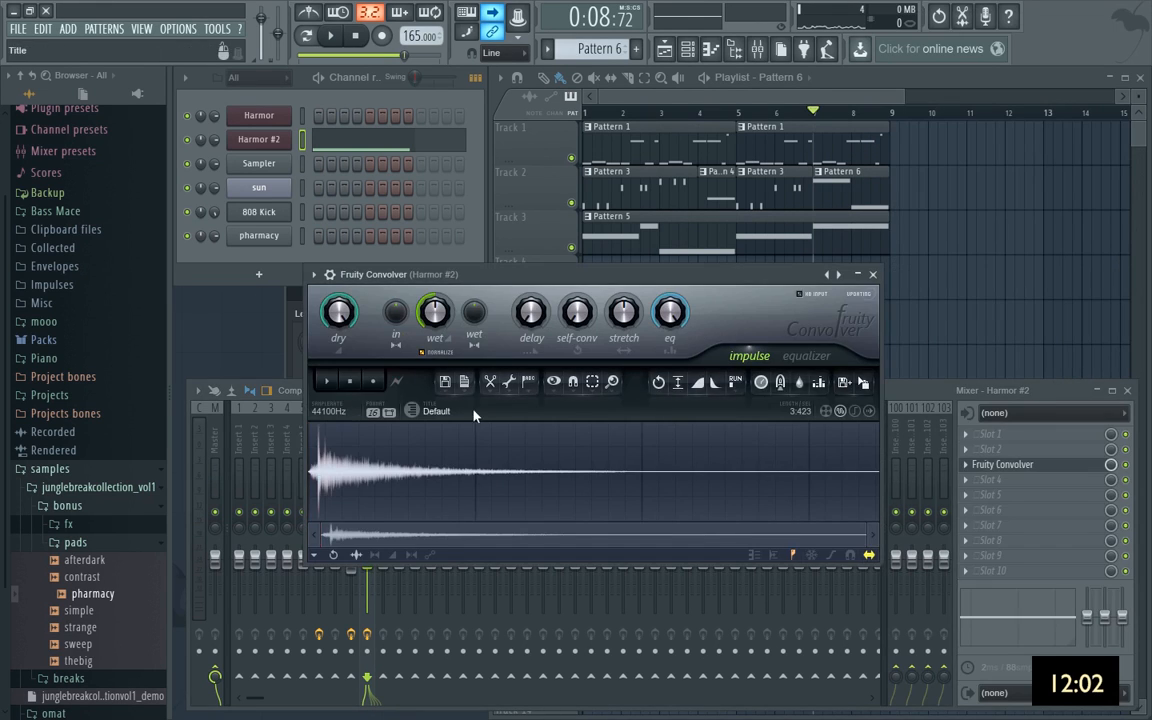
pyautogui.click(412, 412)
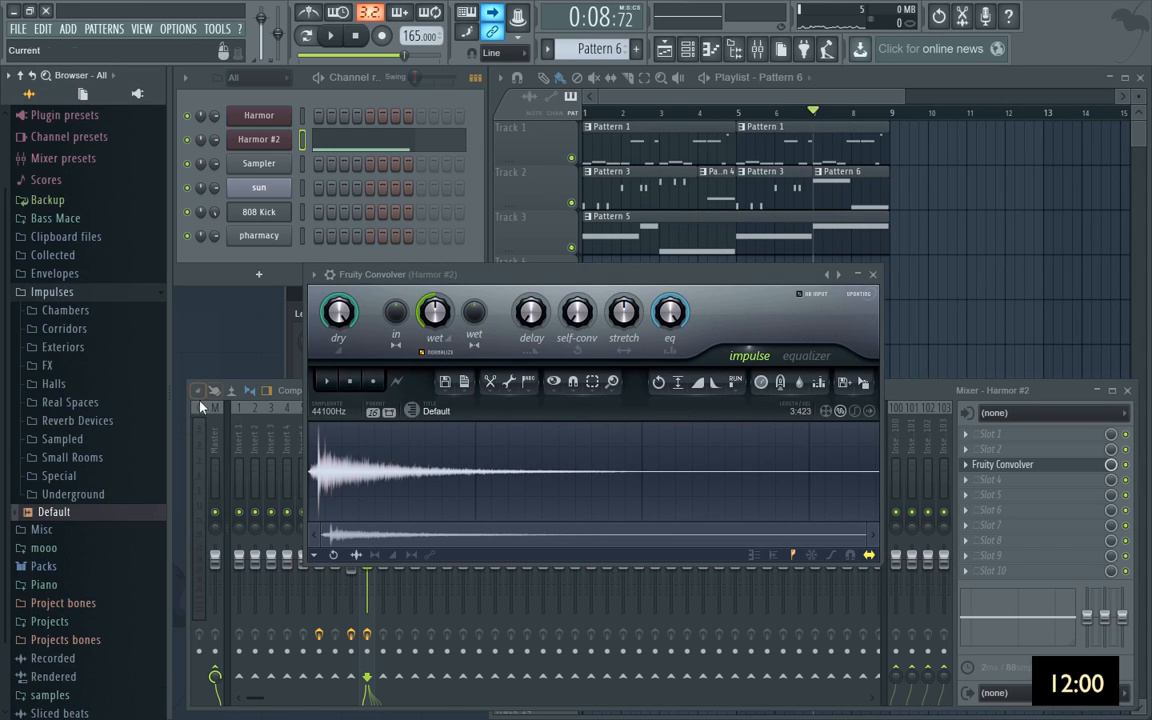
# Preview impulses in the Small Rooms folder and load IMP single_car_garage into Harmor #2's Fruity Convolver.
pyautogui.click(98, 460)
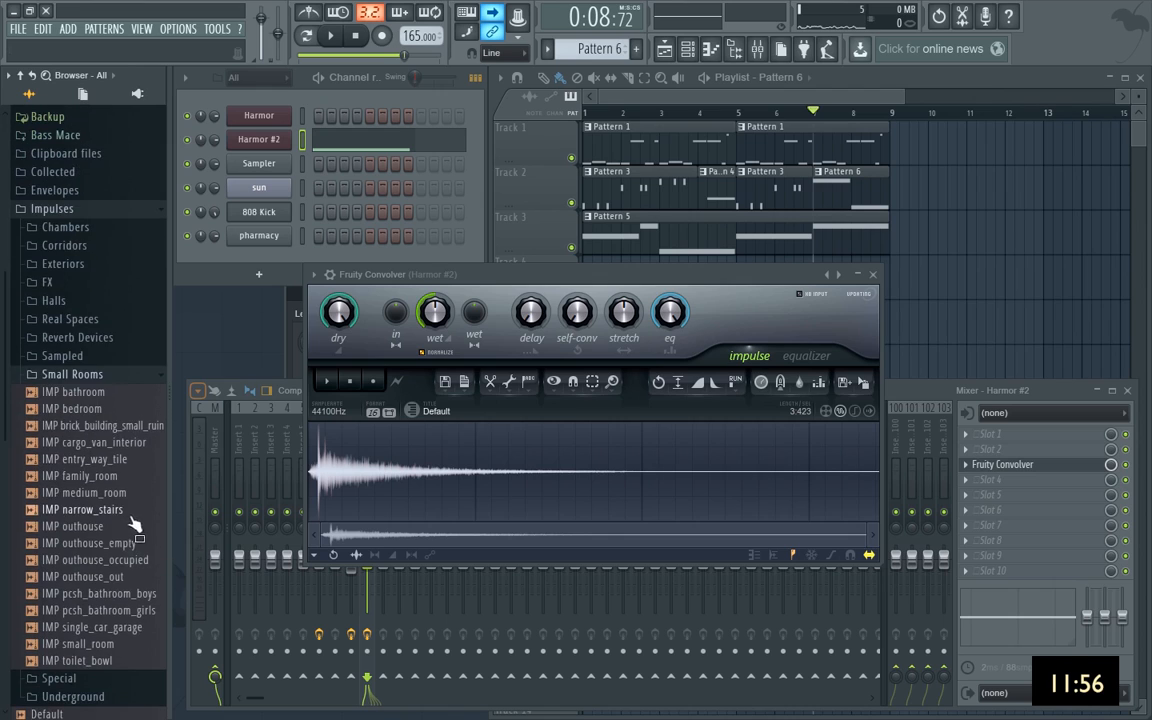
pyautogui.scroll(-2, 120, 530)
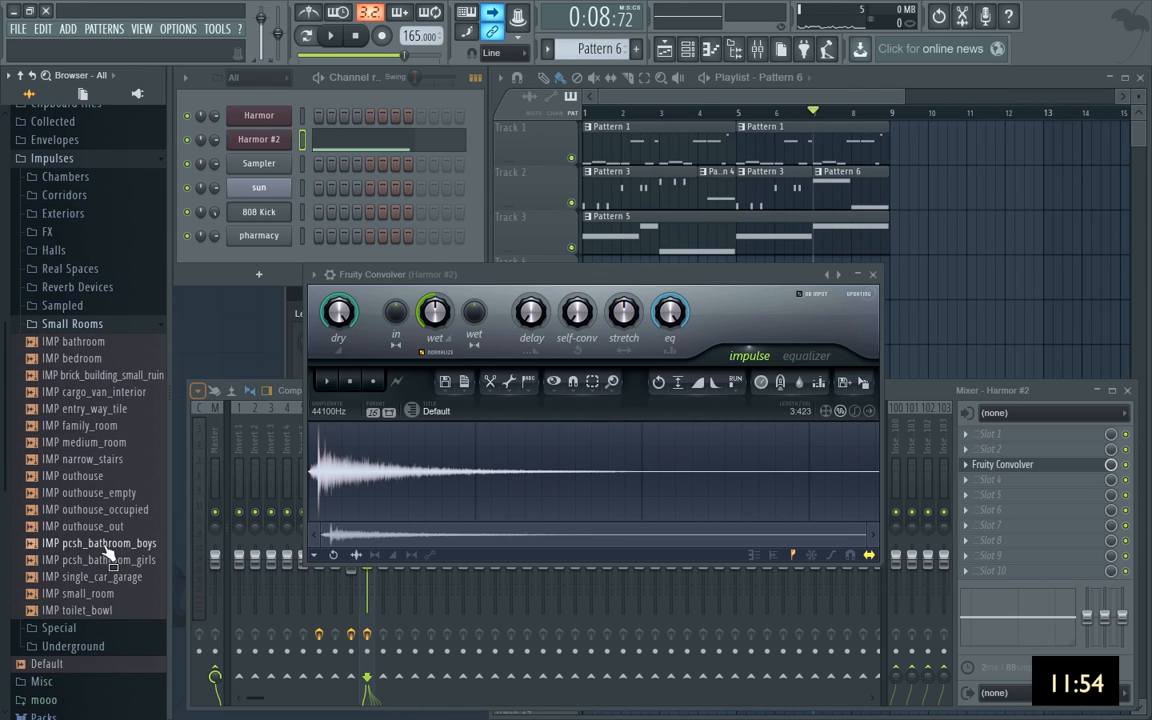
pyautogui.click(103, 547)
pyautogui.click(104, 562)
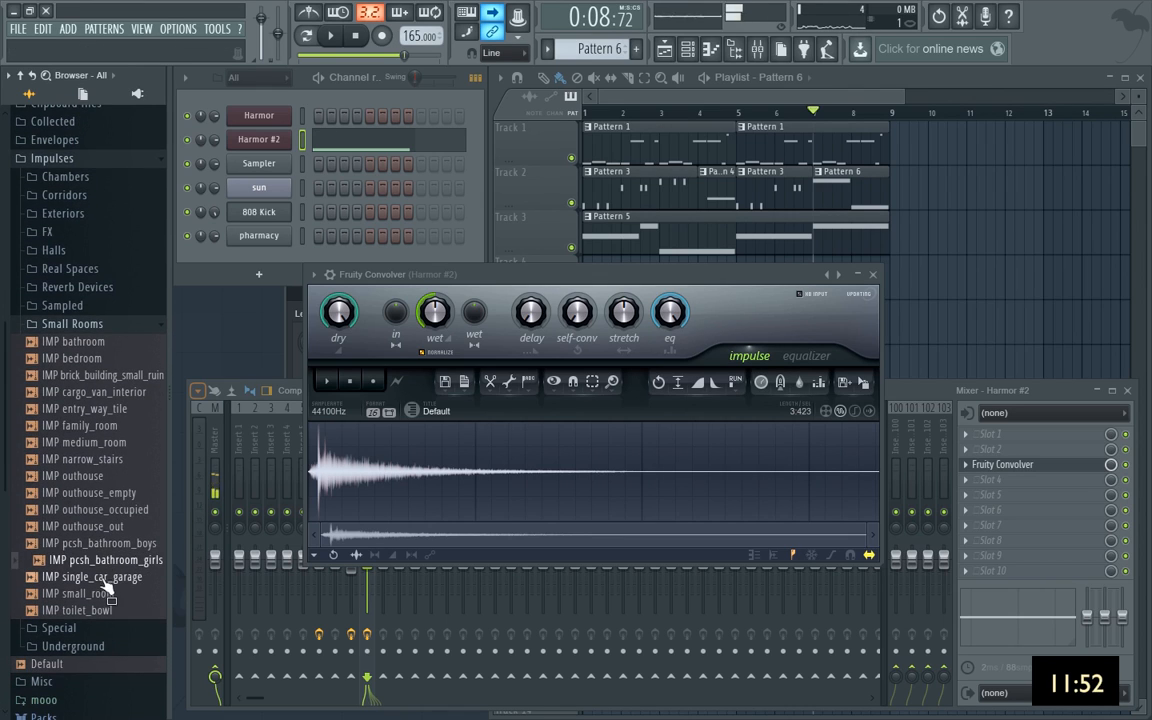
pyautogui.click(104, 582)
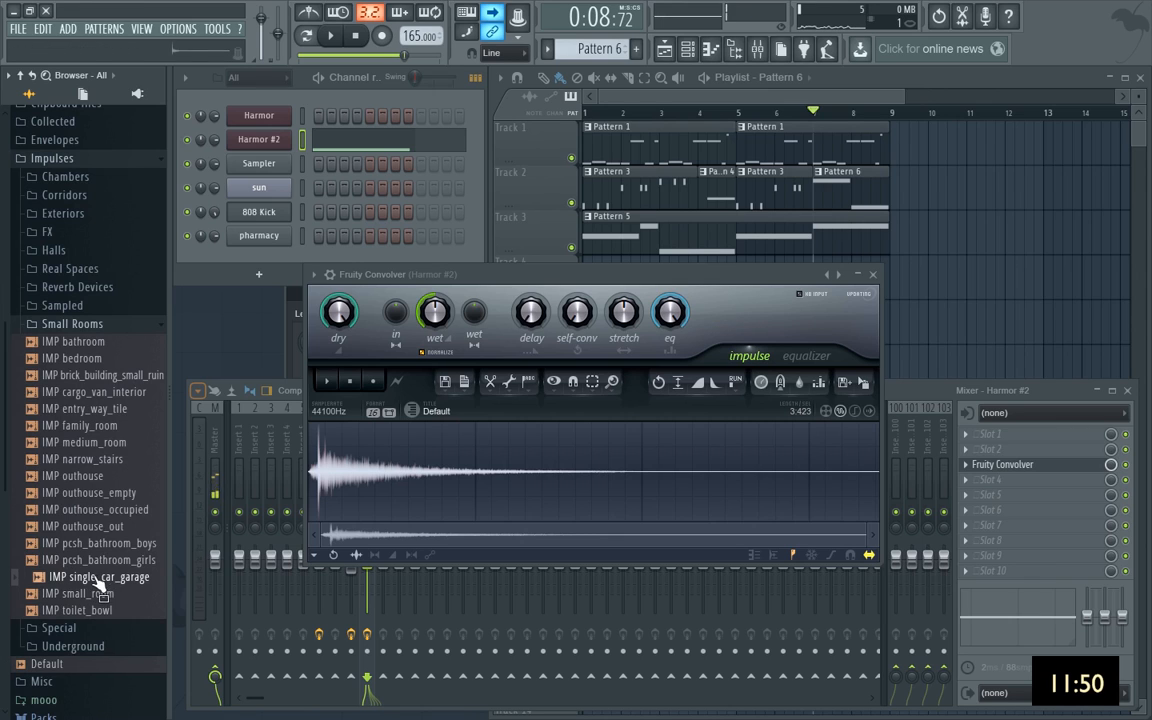
pyautogui.moveTo(98, 581); pyautogui.dragTo(407, 474)
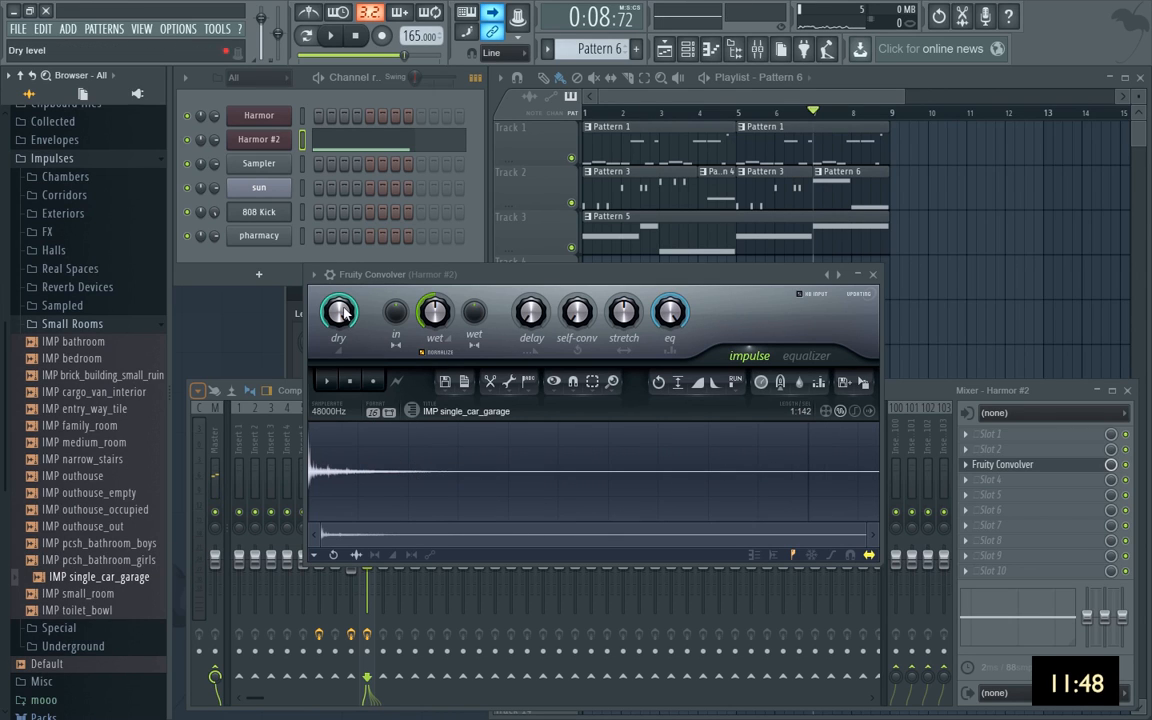
# Play Pattern 6 in pattern mode while raising the convolver's wet level, and close the effect.
pyautogui.press('l')
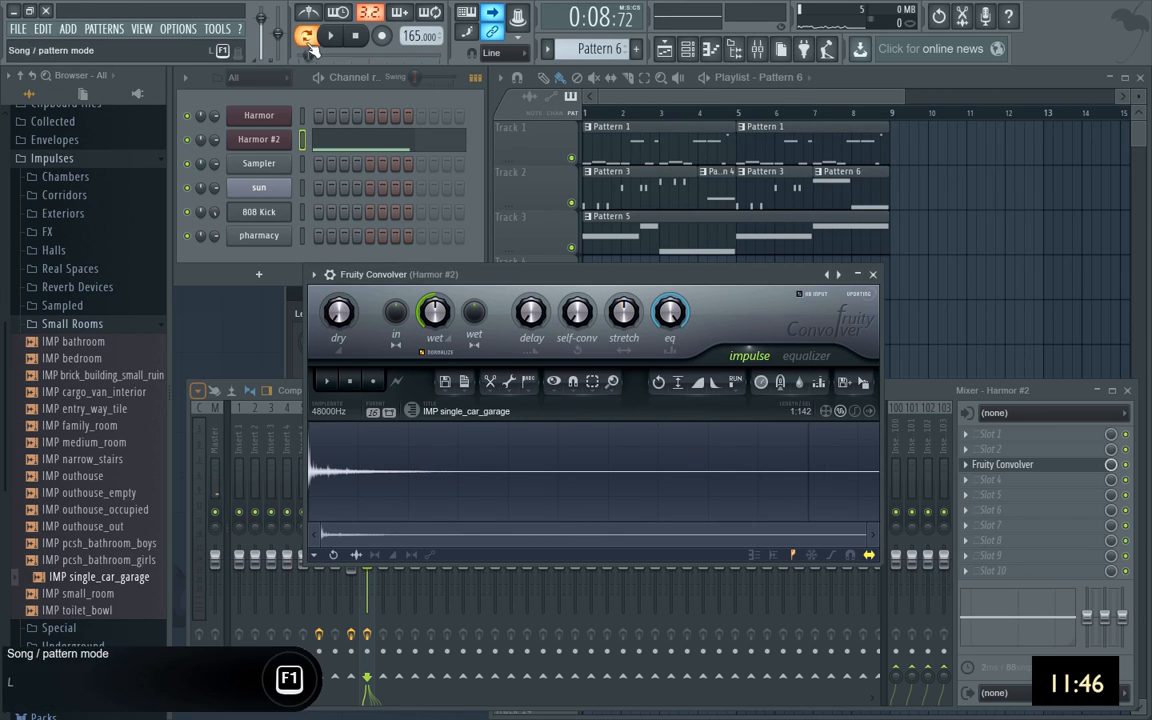
pyautogui.press('space')
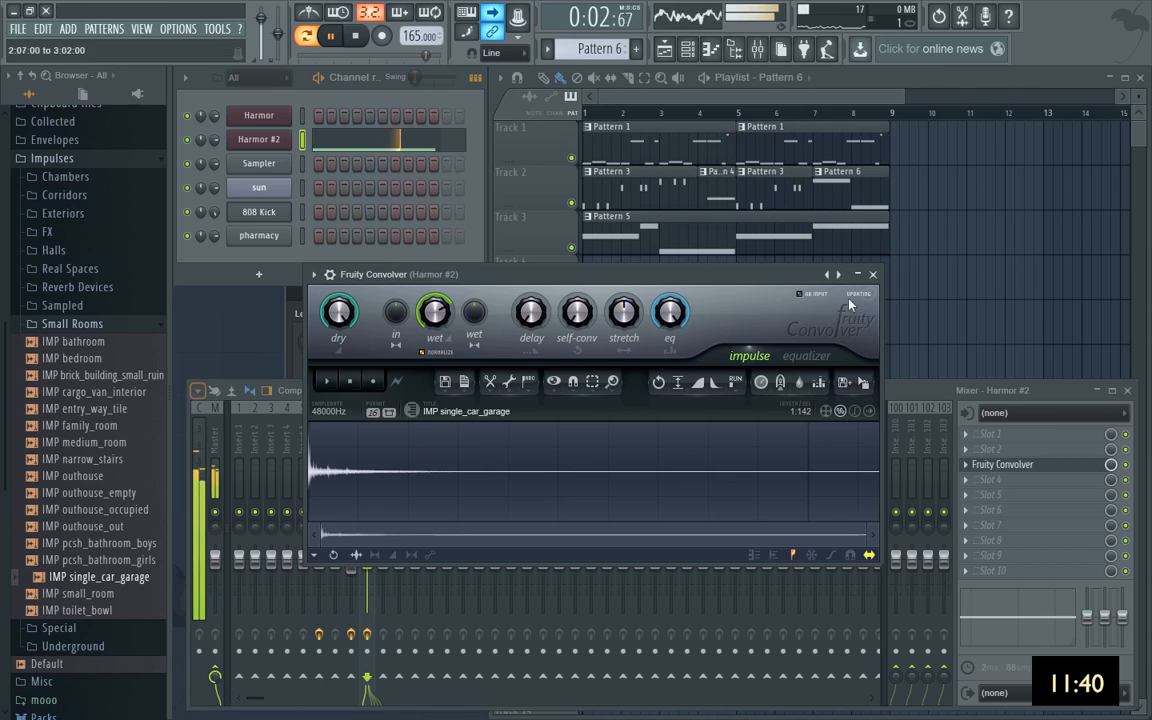
pyautogui.click(873, 275)
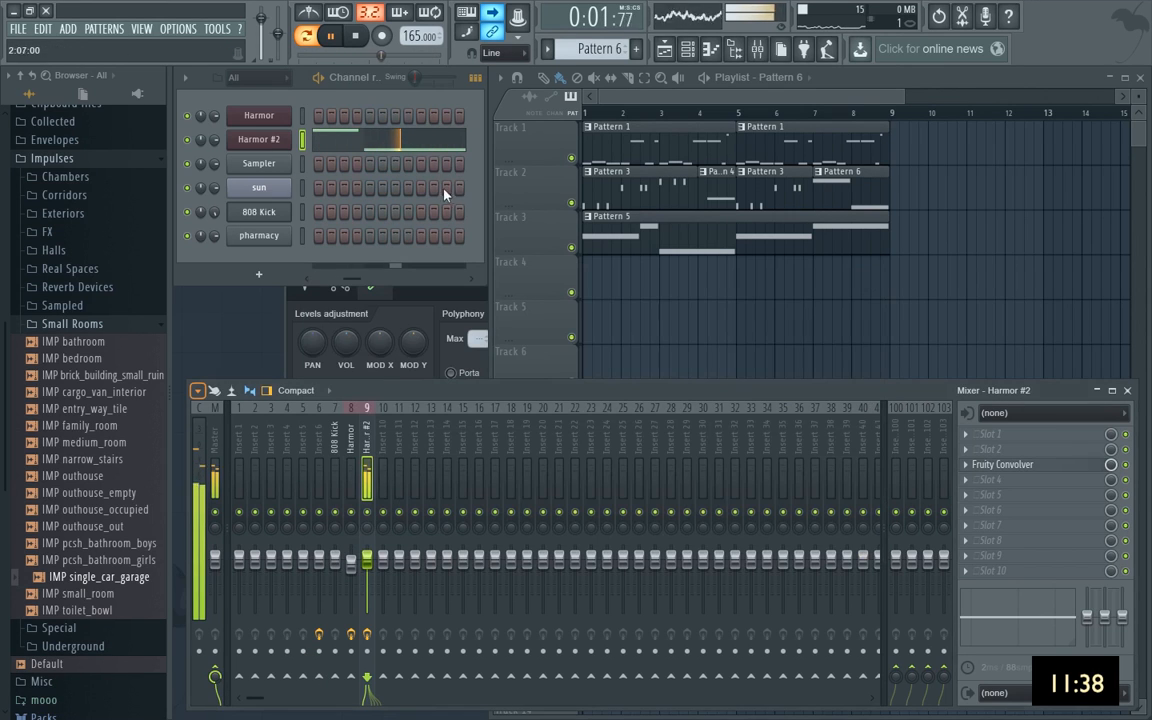
pyautogui.press('space')
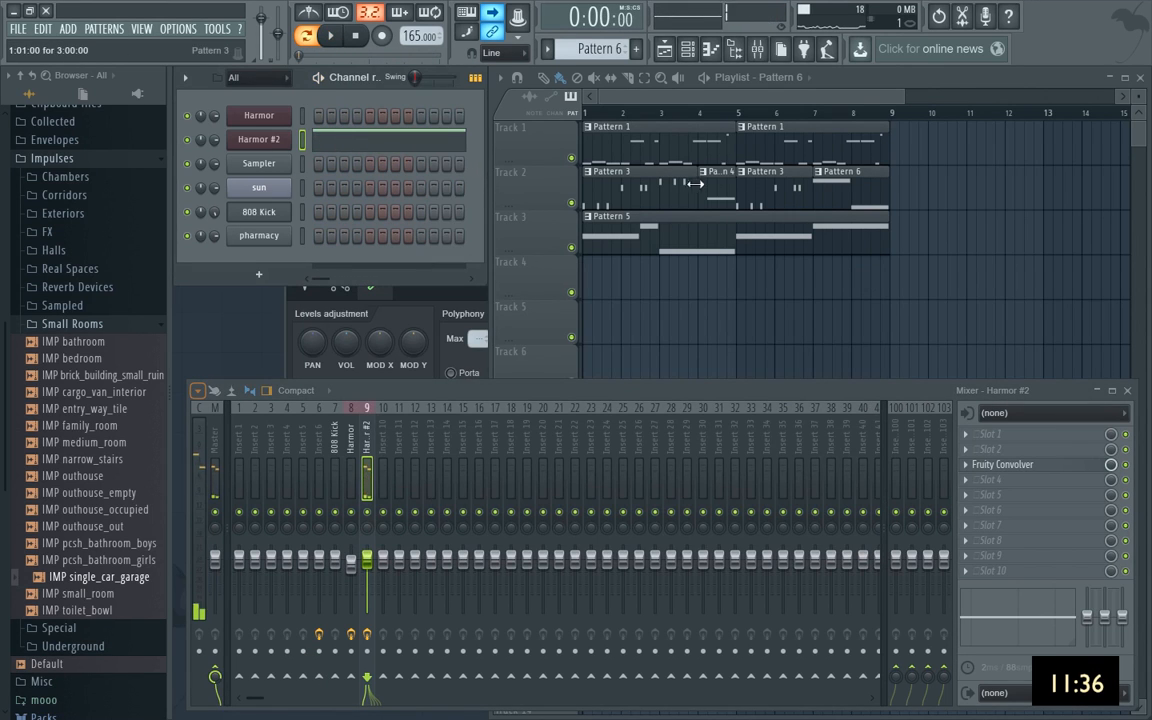
# Play the whole song and lower the Harmor #2 mixer fader slightly to balance it with the beat.
pyautogui.press('l')
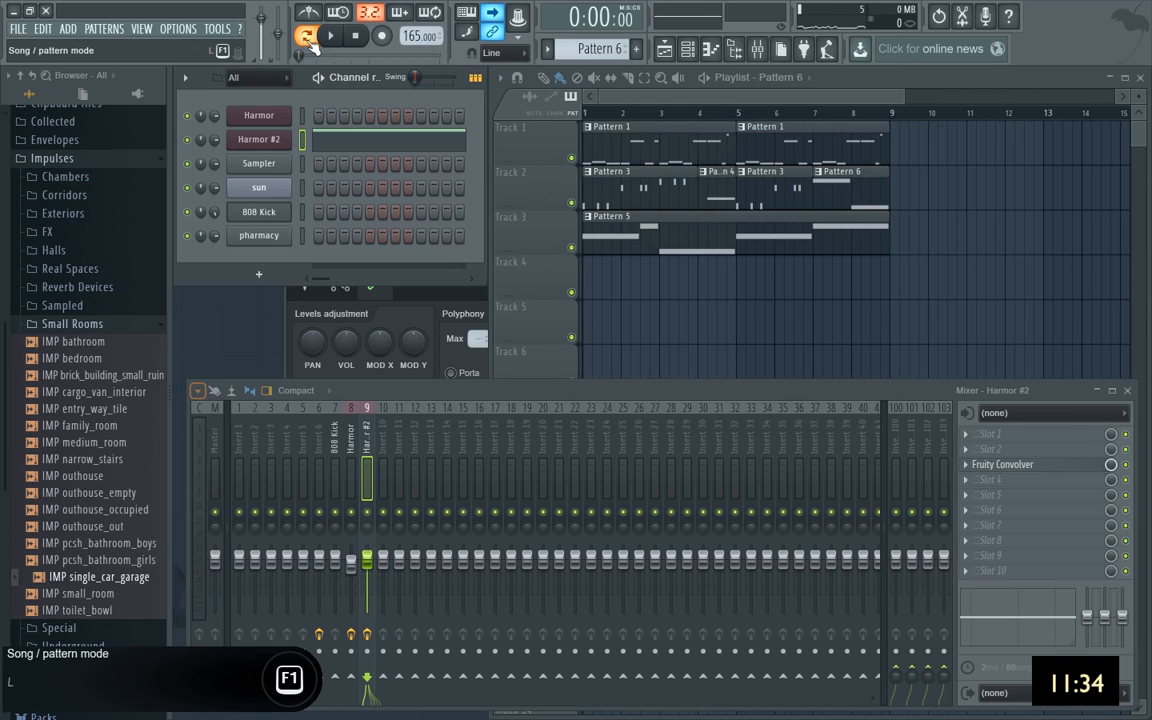
pyautogui.press('space')
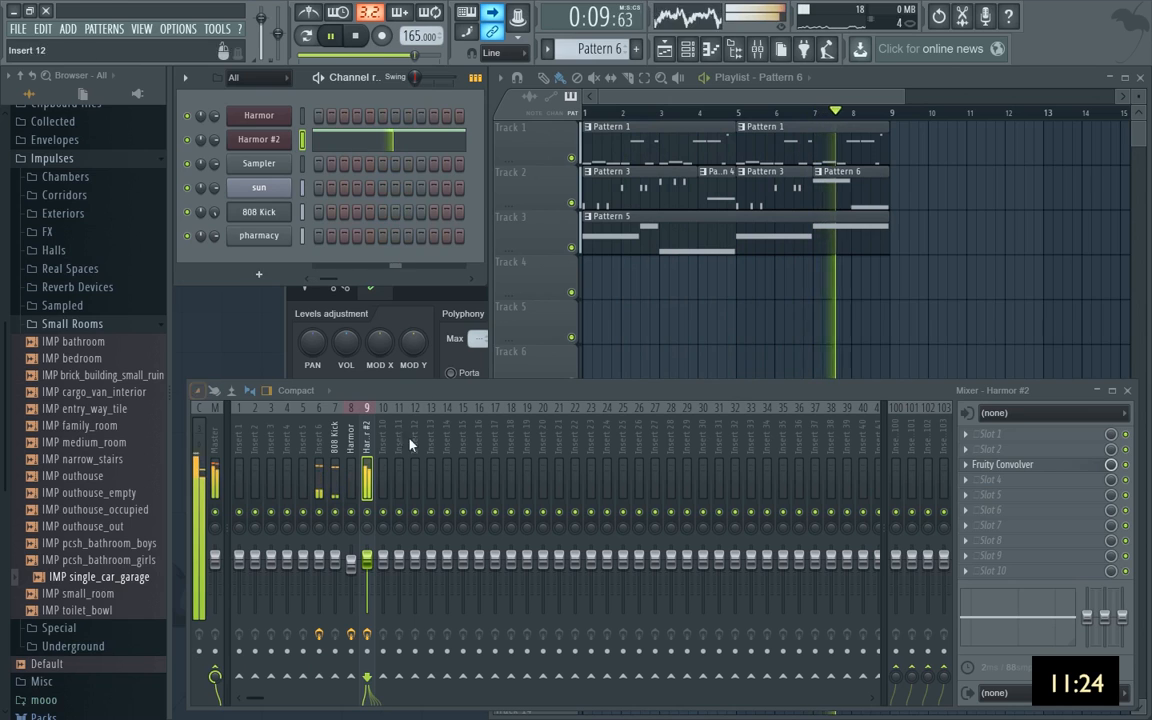
pyautogui.moveTo(367, 561); pyautogui.dragTo(367, 570)
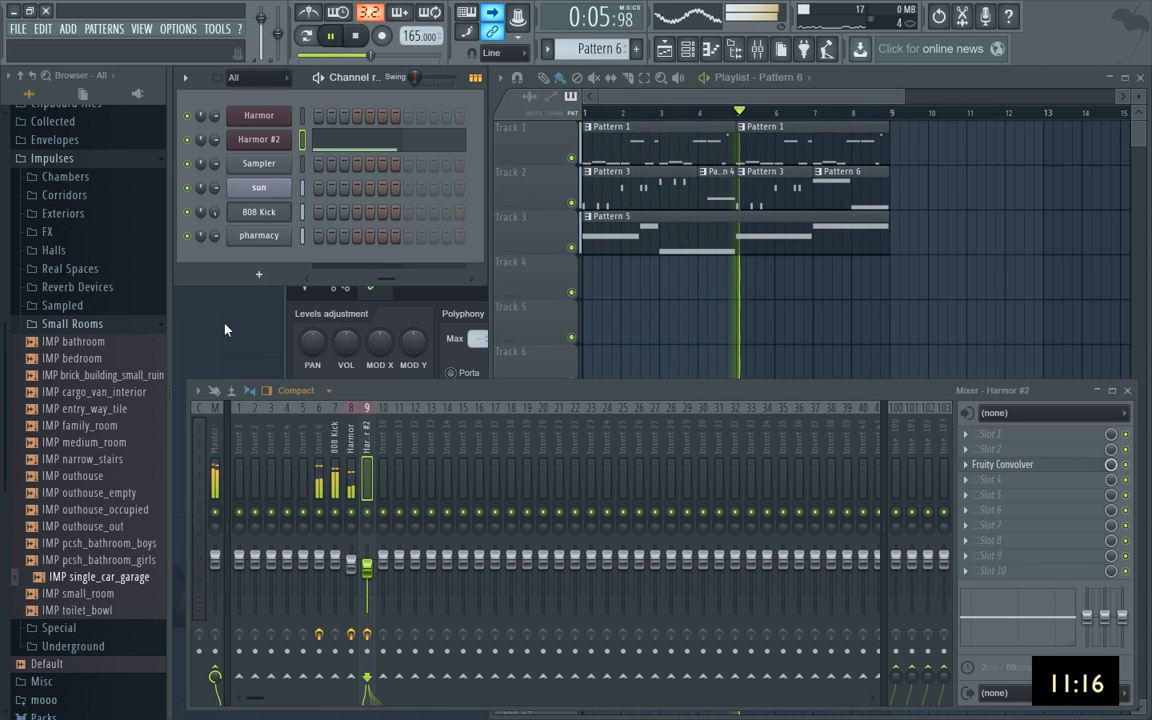
pyautogui.press('space')
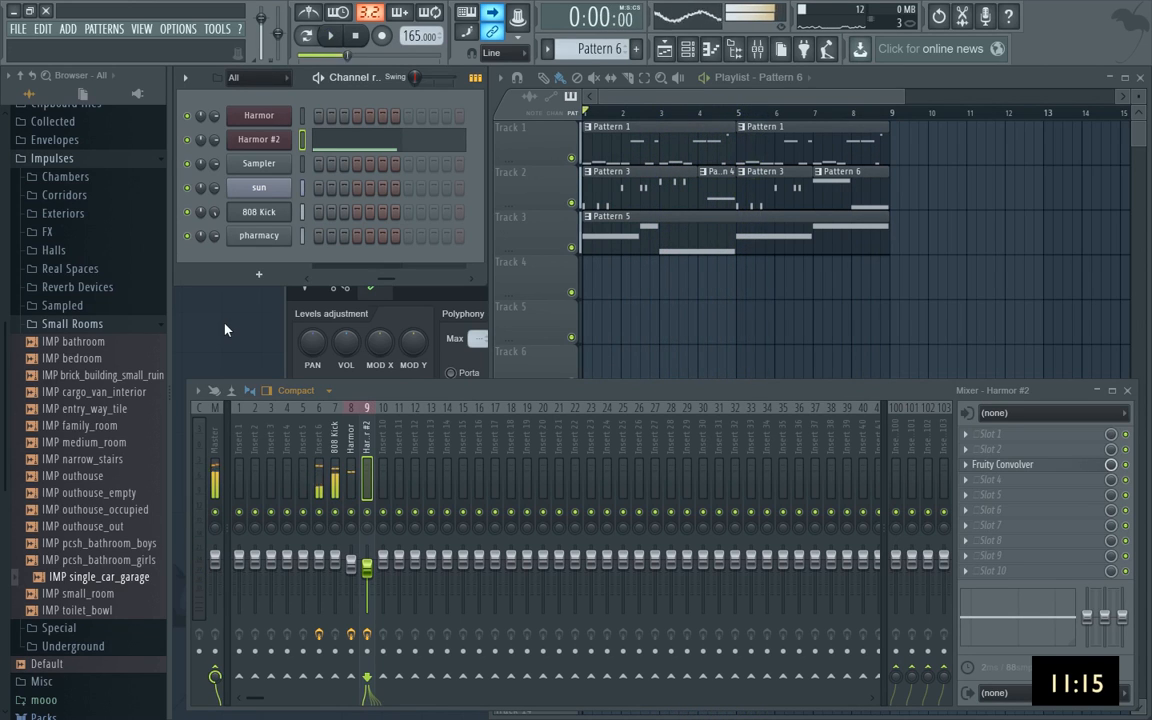
# Make the Pattern 1 clip at bar 5 unique and set the play position to bar 5.
pyautogui.click(635, 103)
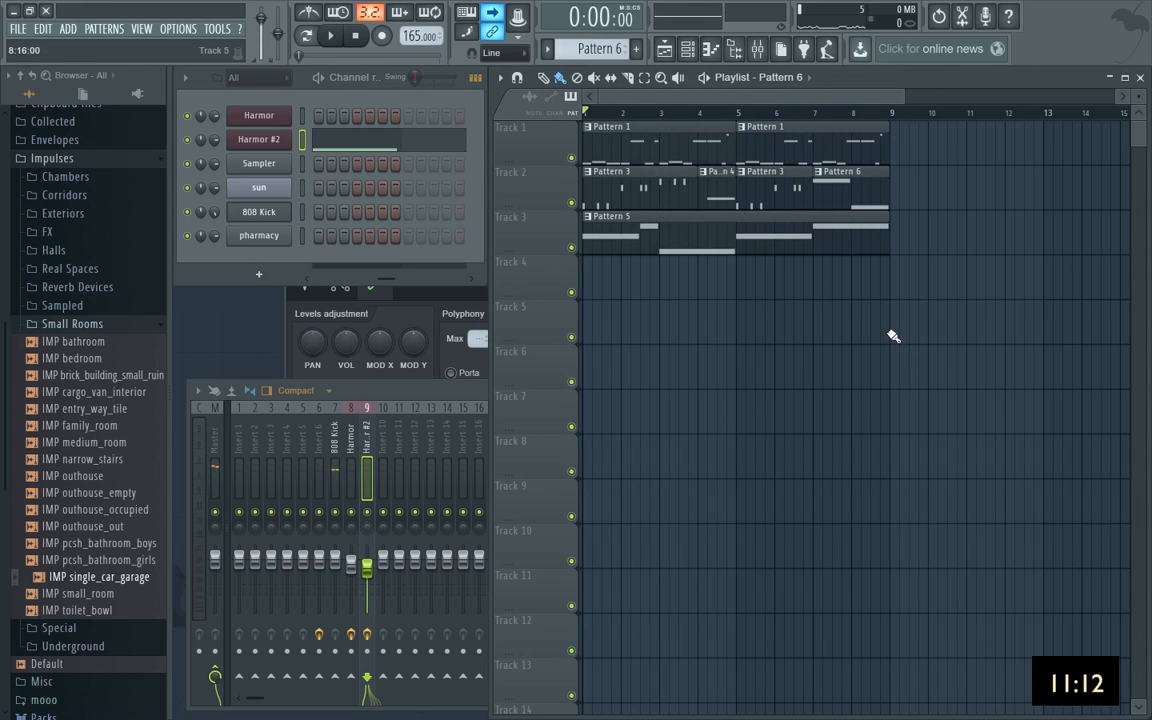
pyautogui.click(741, 127)
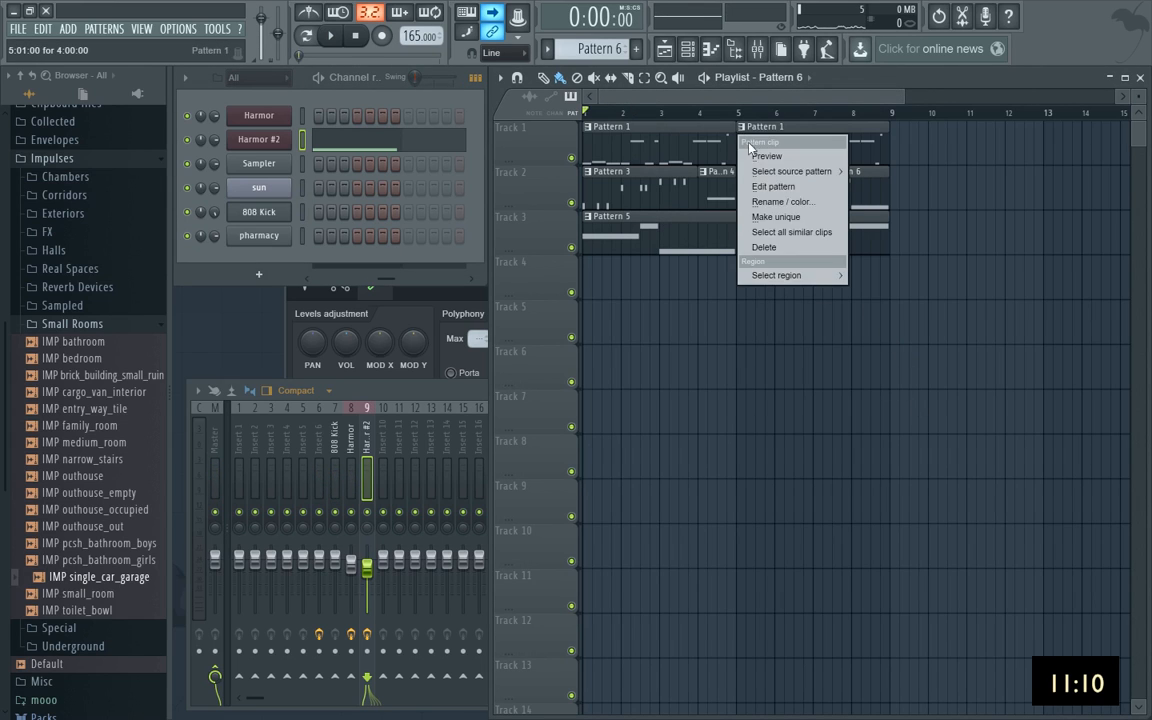
pyautogui.click(772, 216)
pyautogui.click(740, 112)
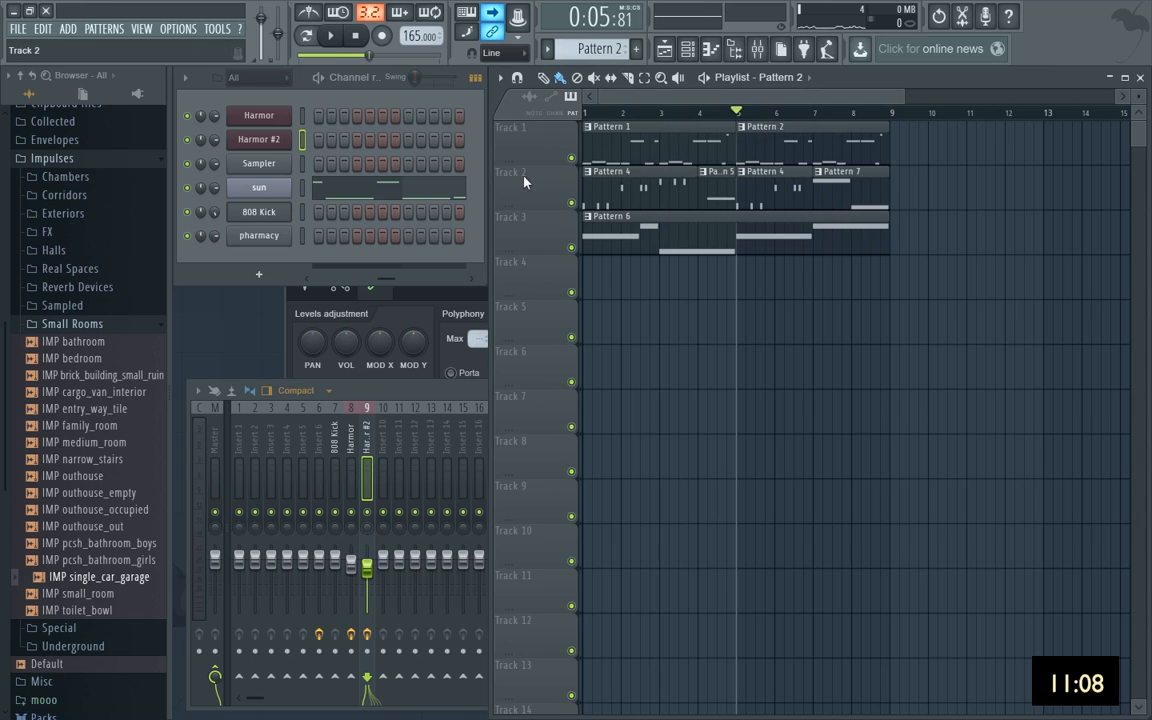
# Solo playlist Track 1 and open the sun channel's piano roll for Pattern 2 in pattern mode.
pyautogui.rightClick(572, 158)
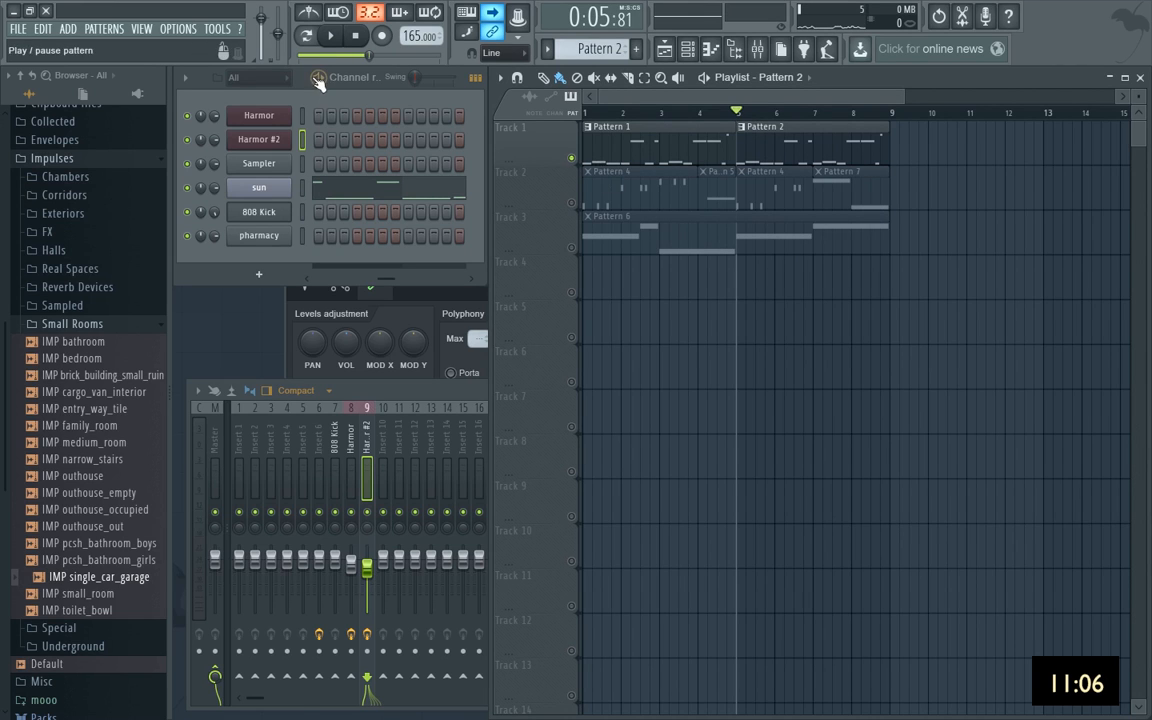
pyautogui.click(306, 36)
pyautogui.click(365, 188)
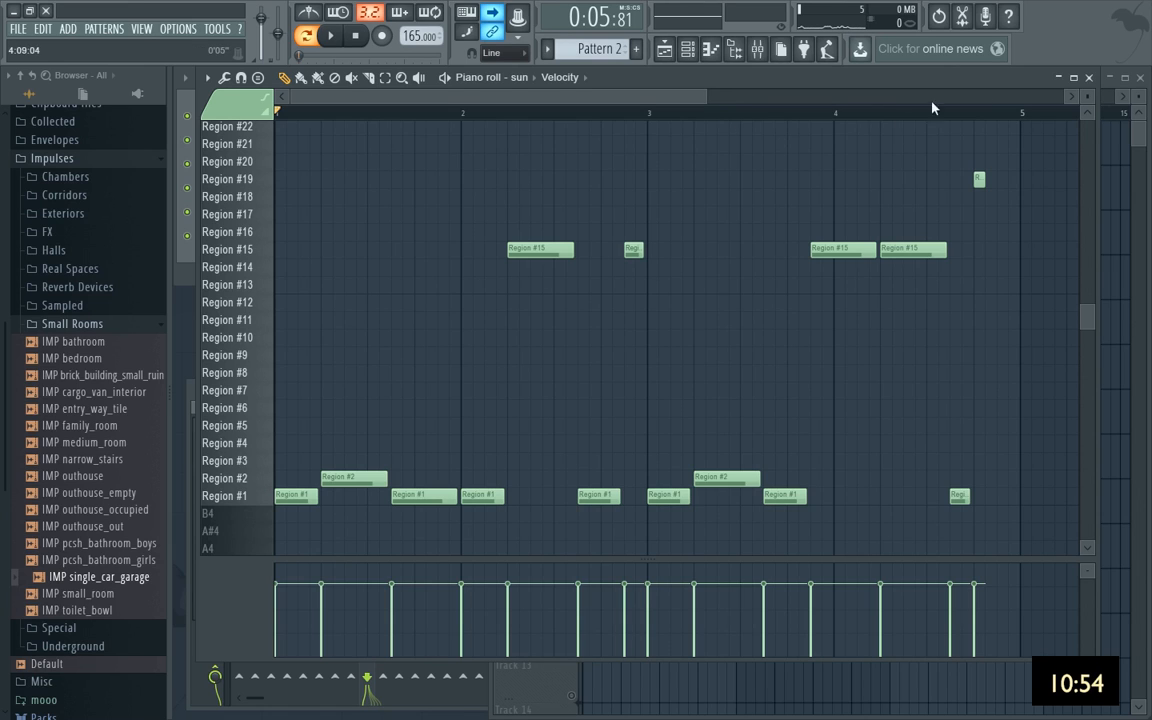
pyautogui.click(1096, 80)
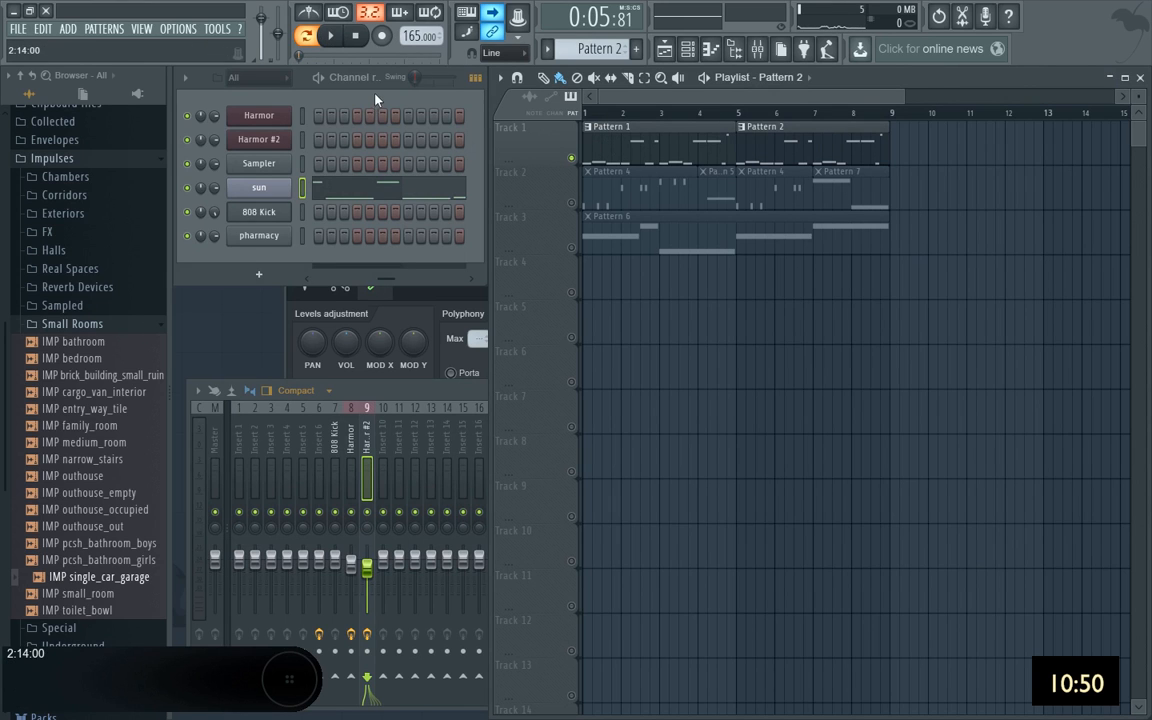
pyautogui.click(375, 189)
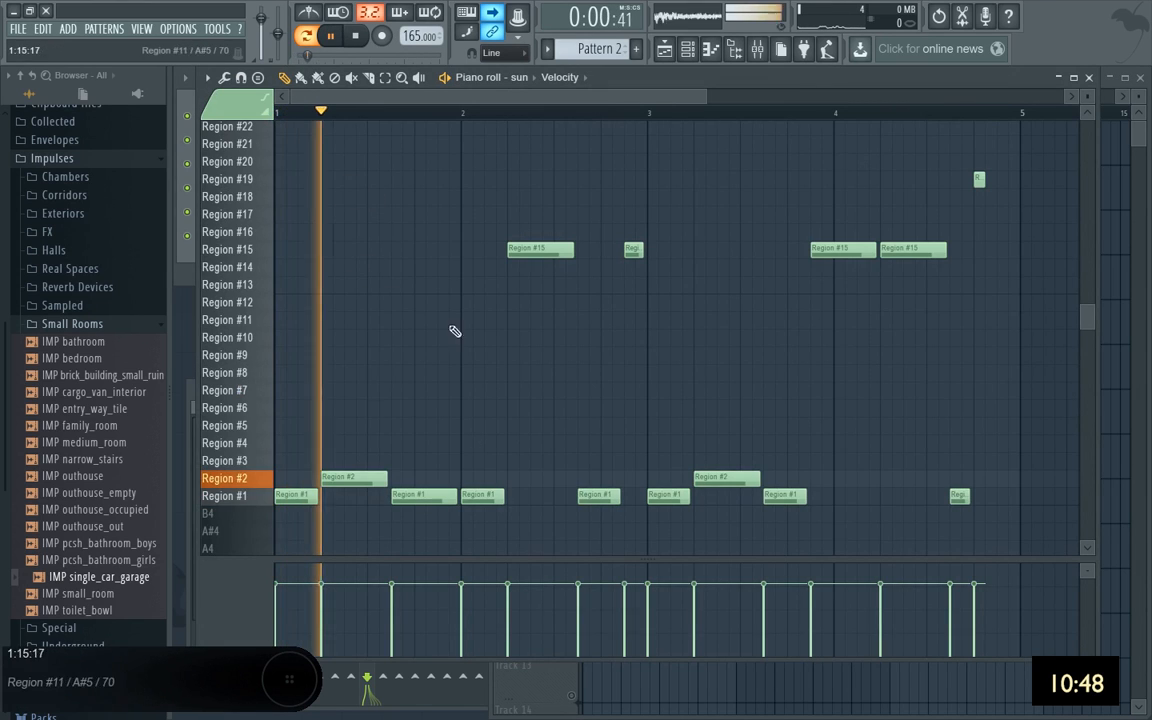
pyautogui.press('space')
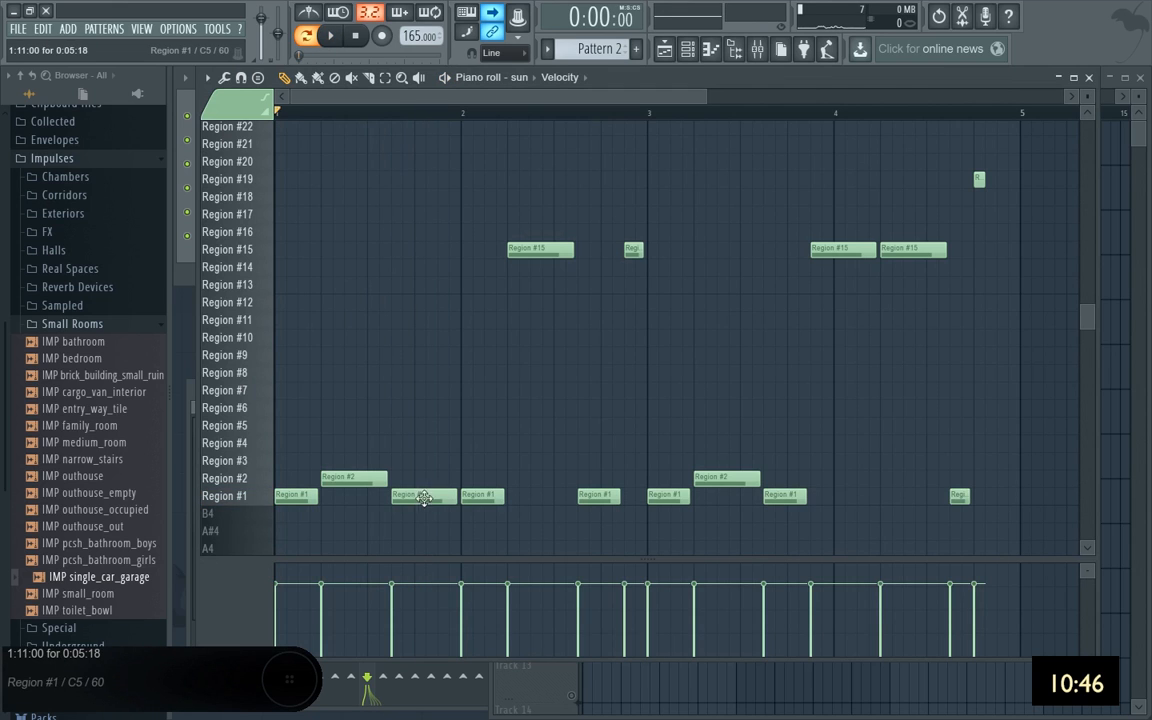
# Try the third note in bar 1 on Region #2 during playback and return it to Region #1.
pyautogui.press('space')
pyautogui.moveTo(420, 498); pyautogui.dragTo(423, 480)
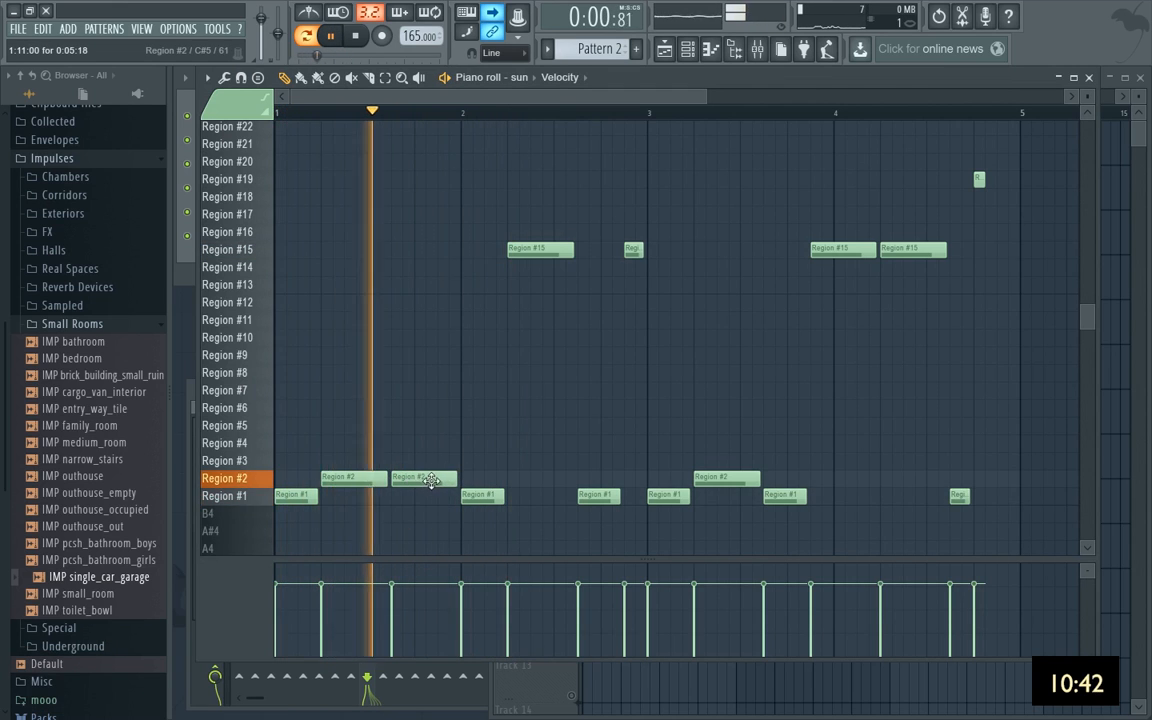
pyautogui.press('space')
pyautogui.press('space')
pyautogui.moveTo(428, 483); pyautogui.dragTo(425, 500)
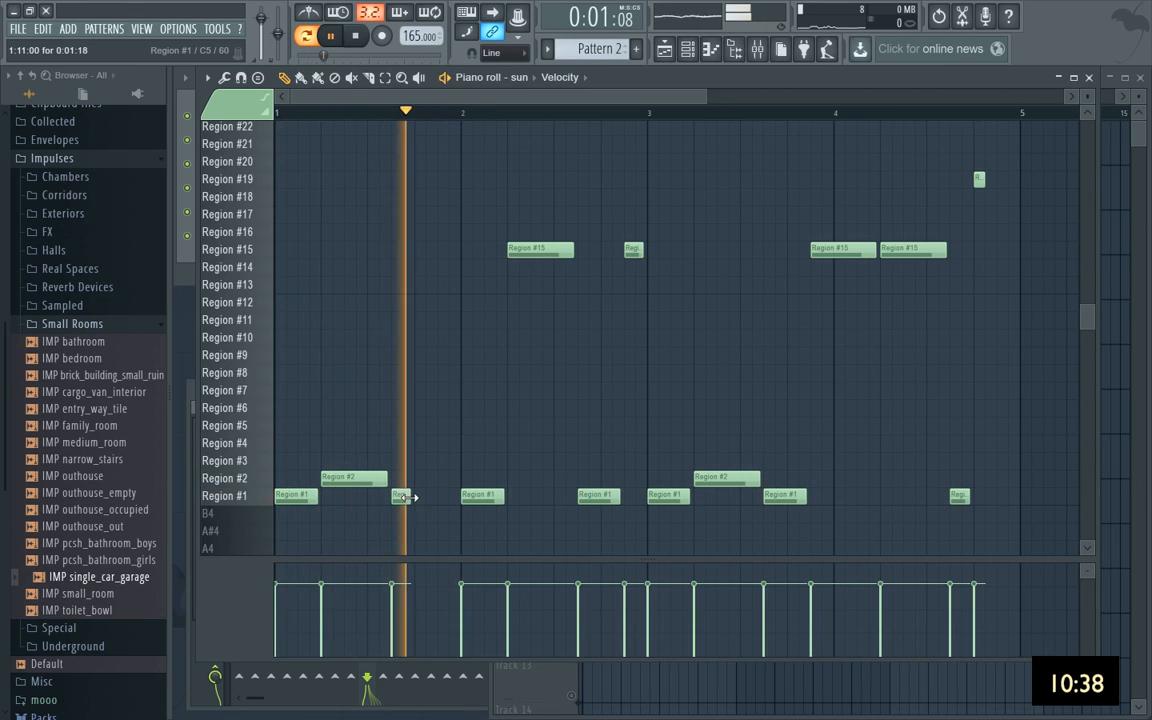
# Try shortening the third Region #1 note in bar 1 and adding a Region #15 note after it.
pyautogui.press('space')
pyautogui.moveTo(455, 497); pyautogui.dragTo(410, 497)
pyautogui.click(420, 479)
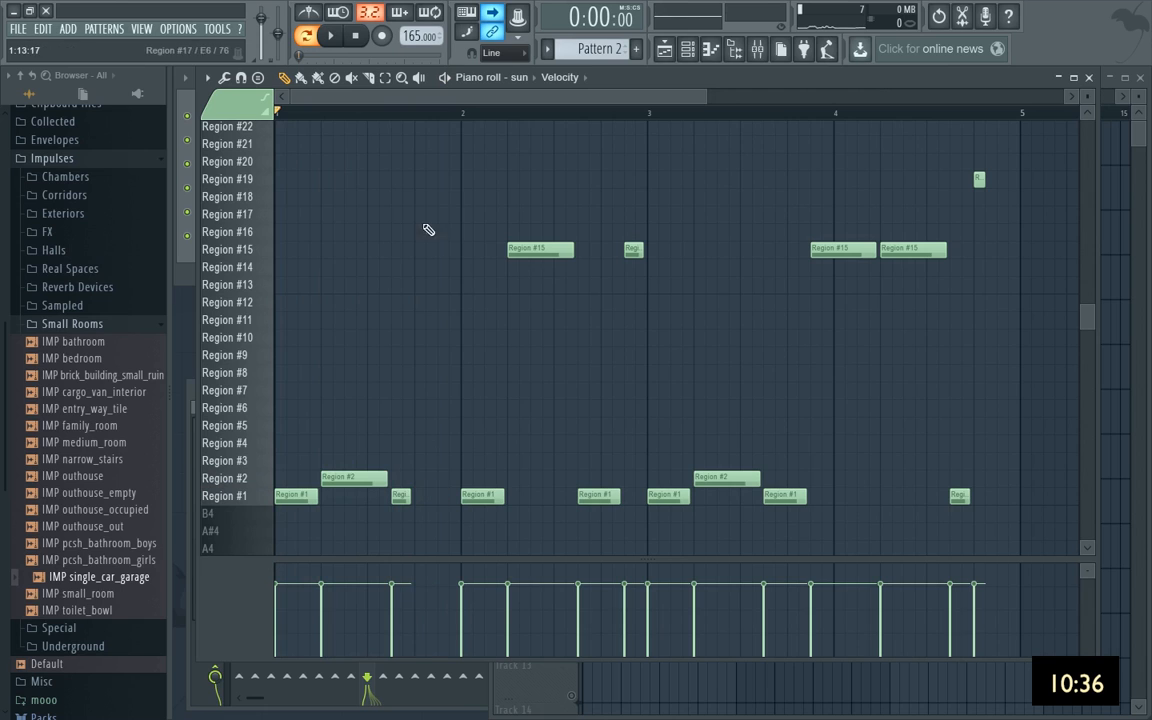
pyautogui.click(420, 249)
pyautogui.moveTo(430, 254); pyautogui.dragTo(458, 256)
pyautogui.press('space')
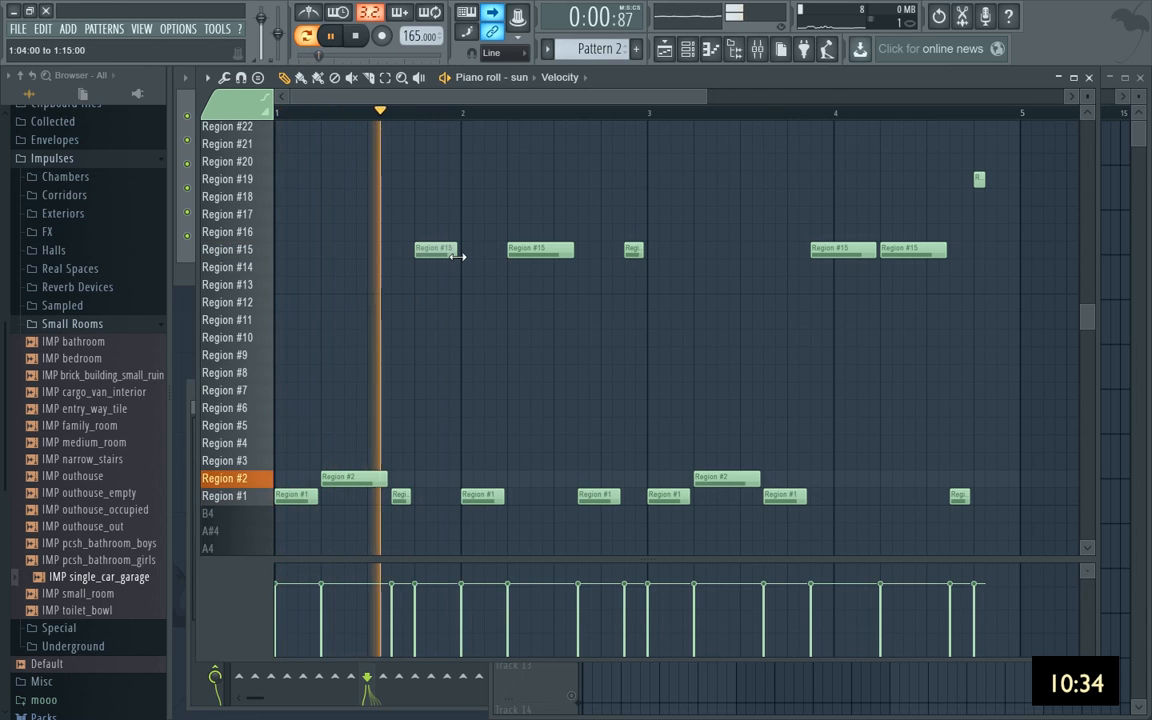
# Shorten the third note in bar 1 on Region #2 and add a Region #1 note at step 13.
pyautogui.press('space')
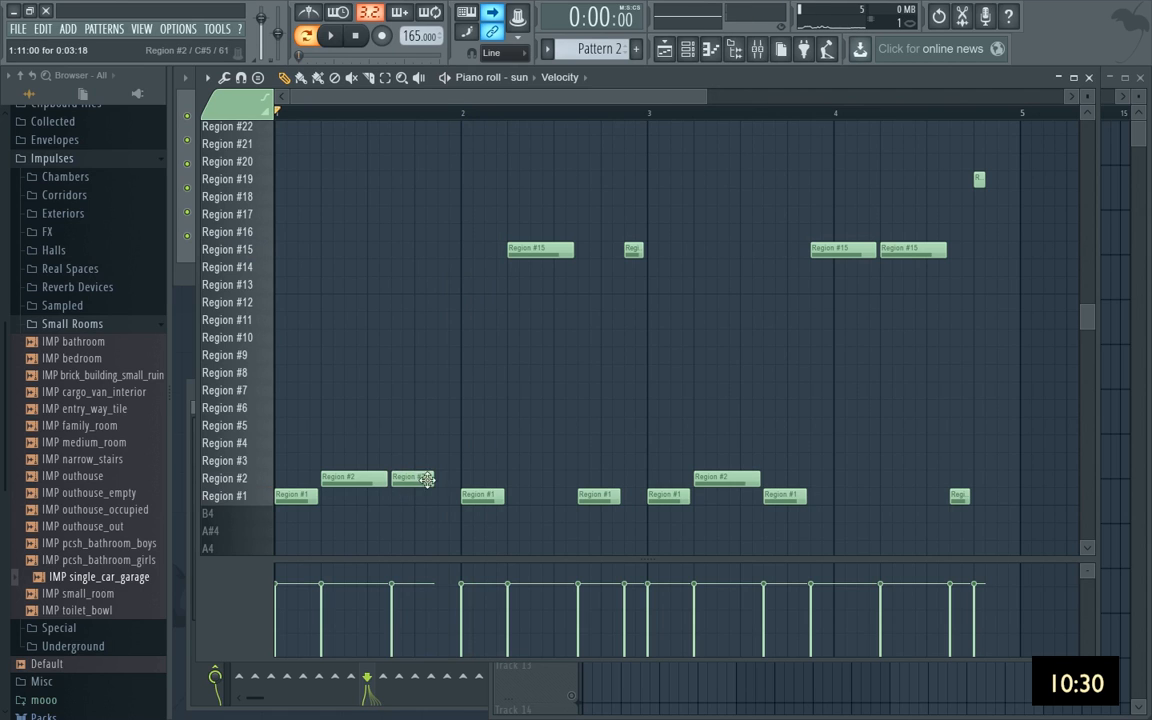
pyautogui.press('space')
pyautogui.moveTo(433, 479); pyautogui.dragTo(457, 499)
pyautogui.click(417, 497)
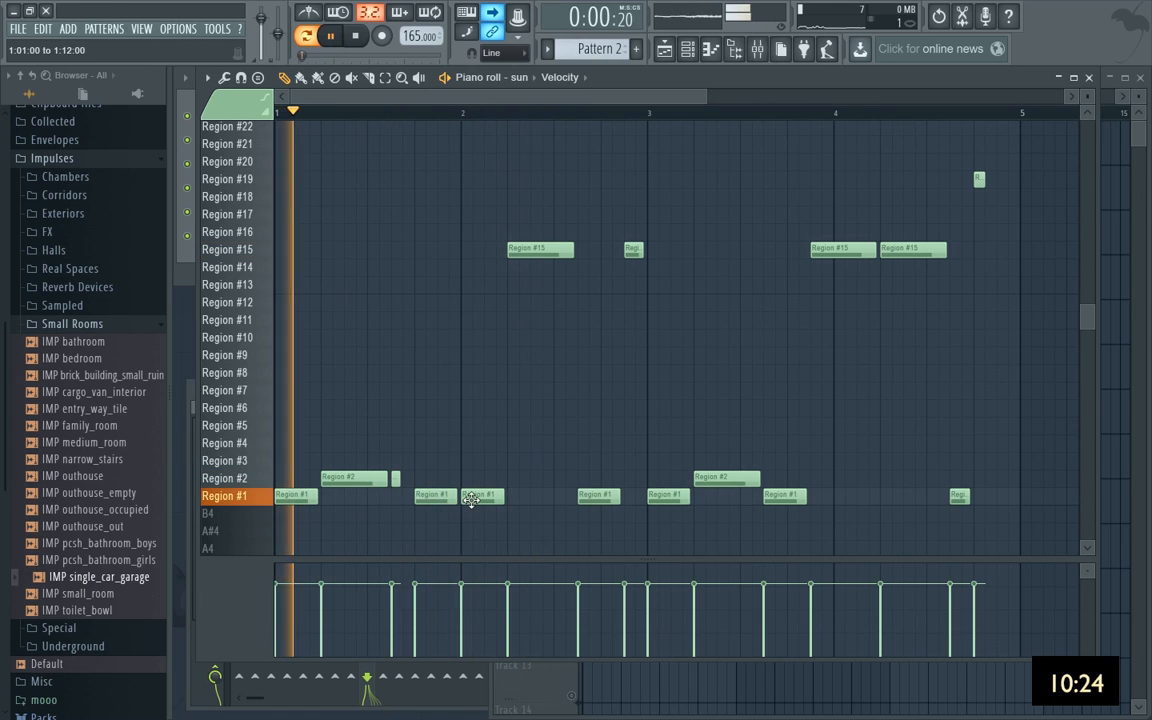
pyautogui.press('space')
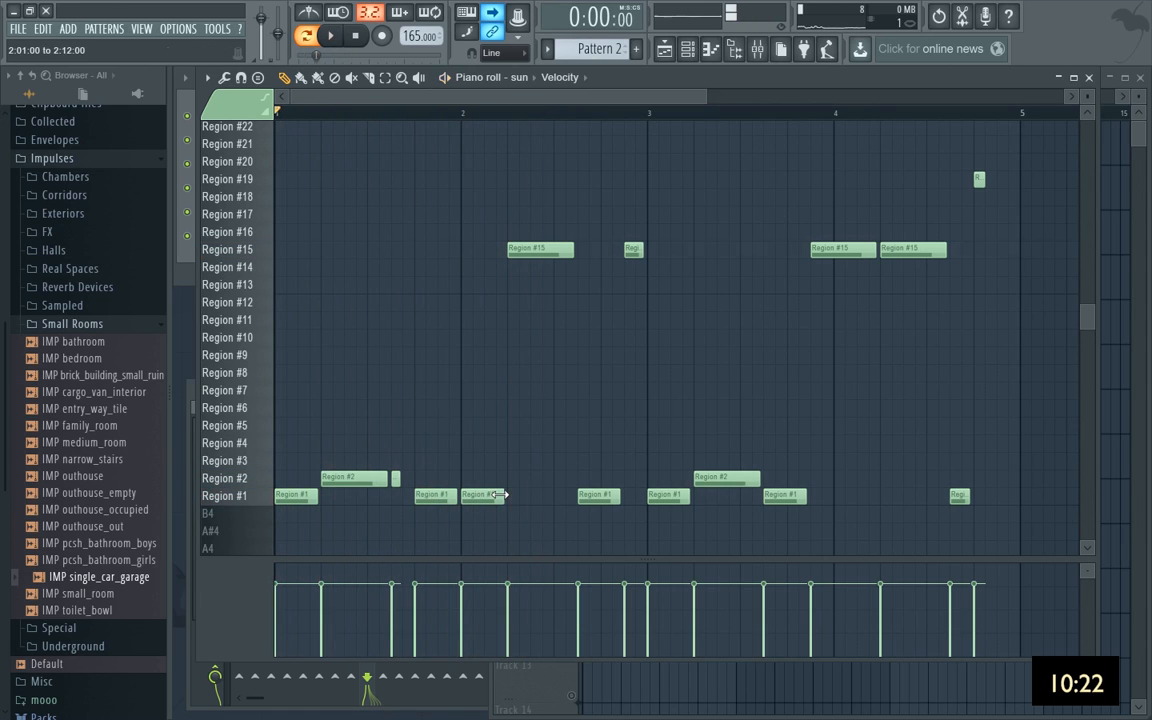
# Move the Region #1 note at step 11 of bar 2 up to Region #15 and listen to it.
pyautogui.press('space')
pyautogui.moveTo(596, 495); pyautogui.dragTo(586, 250)
pyautogui.press('space')
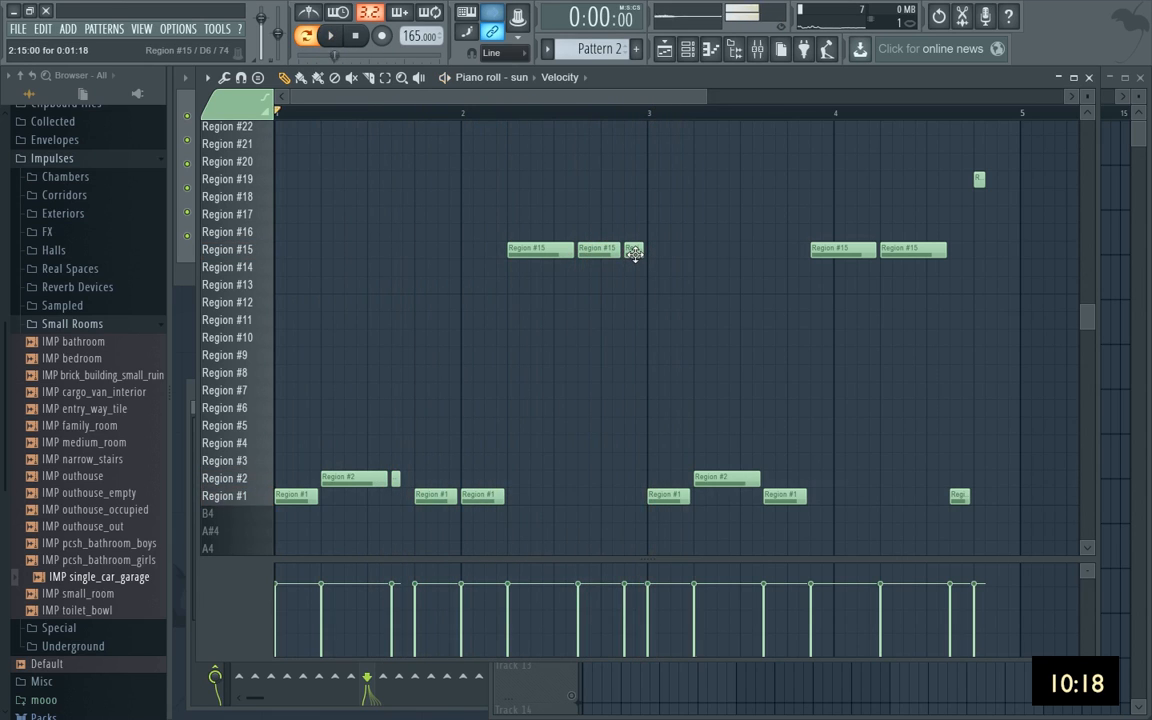
pyautogui.press('space')
# Delete the Region #18 note in bar 2 and raise that bar's first Region #15 note to Region #17.
pyautogui.press('space')
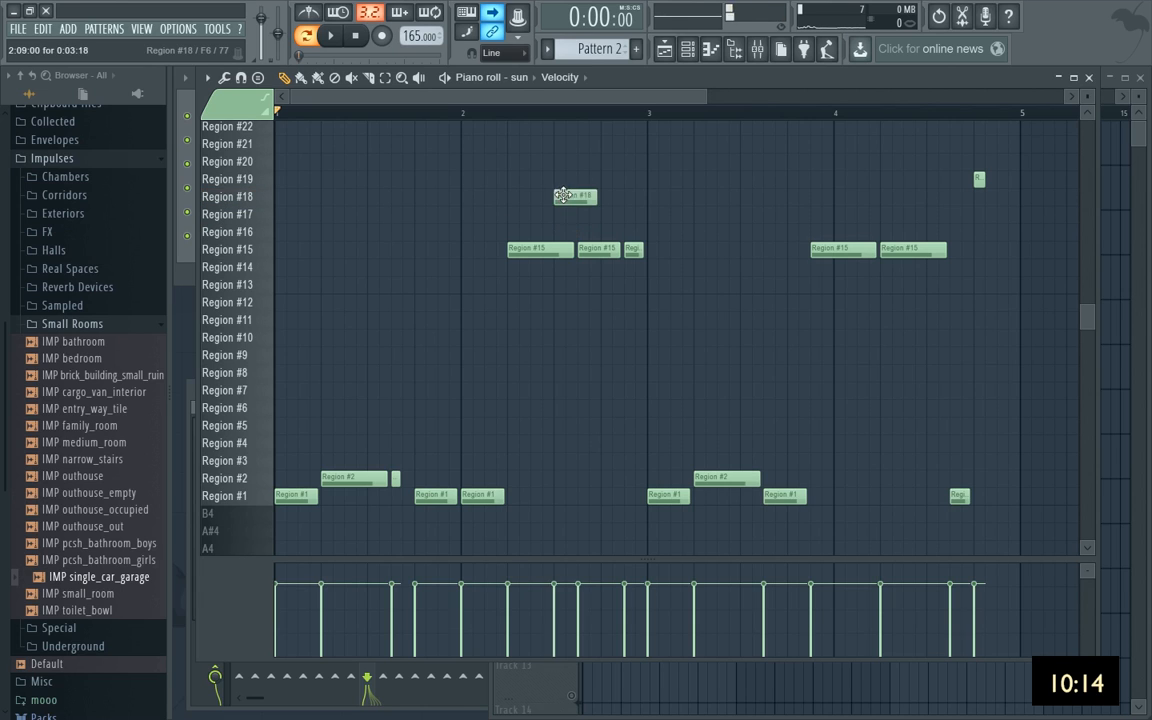
pyautogui.rightClick(563, 195)
pyautogui.press('space')
pyautogui.moveTo(540, 249); pyautogui.dragTo(548, 203)
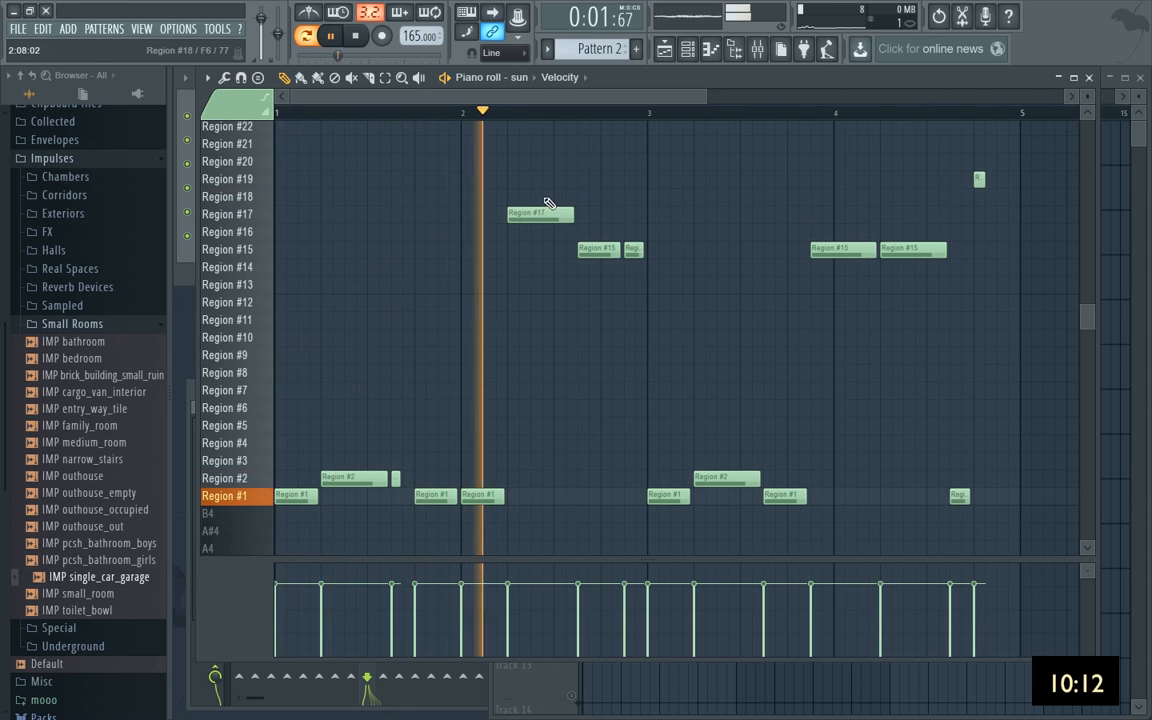
pyautogui.press('space')
# Raise the short last note of bar 2 and the Region #15 note at step 5 of bar 4 to Region #18.
pyautogui.press('space')
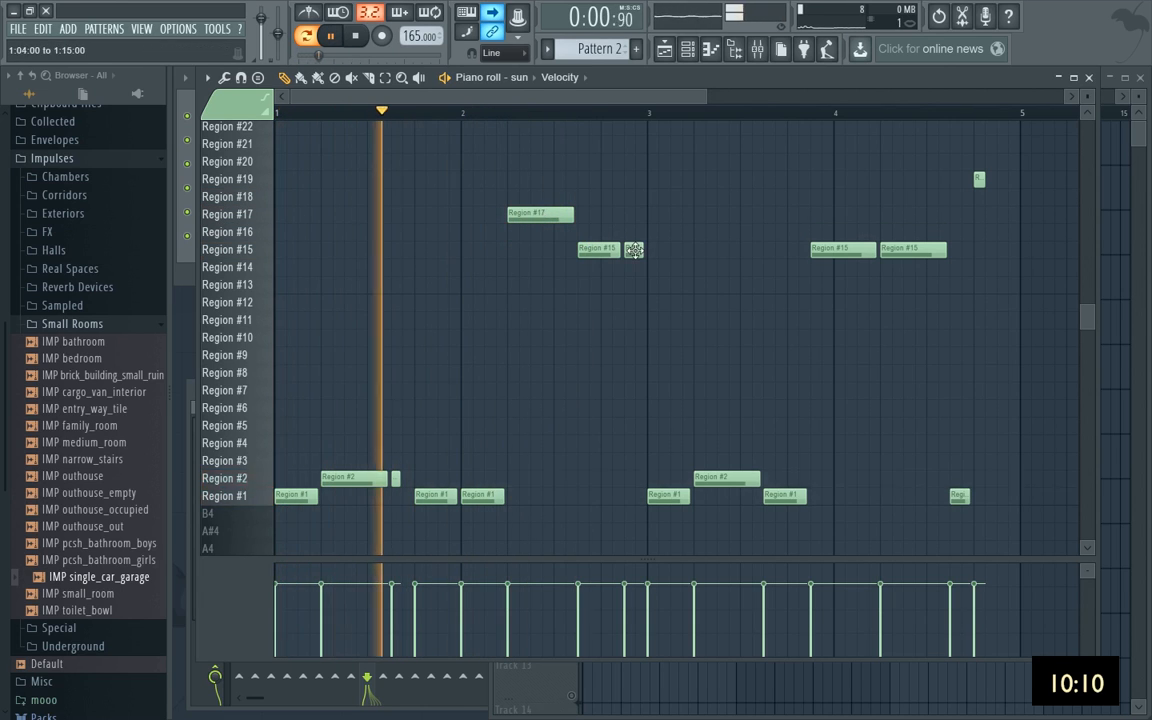
pyautogui.moveTo(634, 250); pyautogui.dragTo(634, 197)
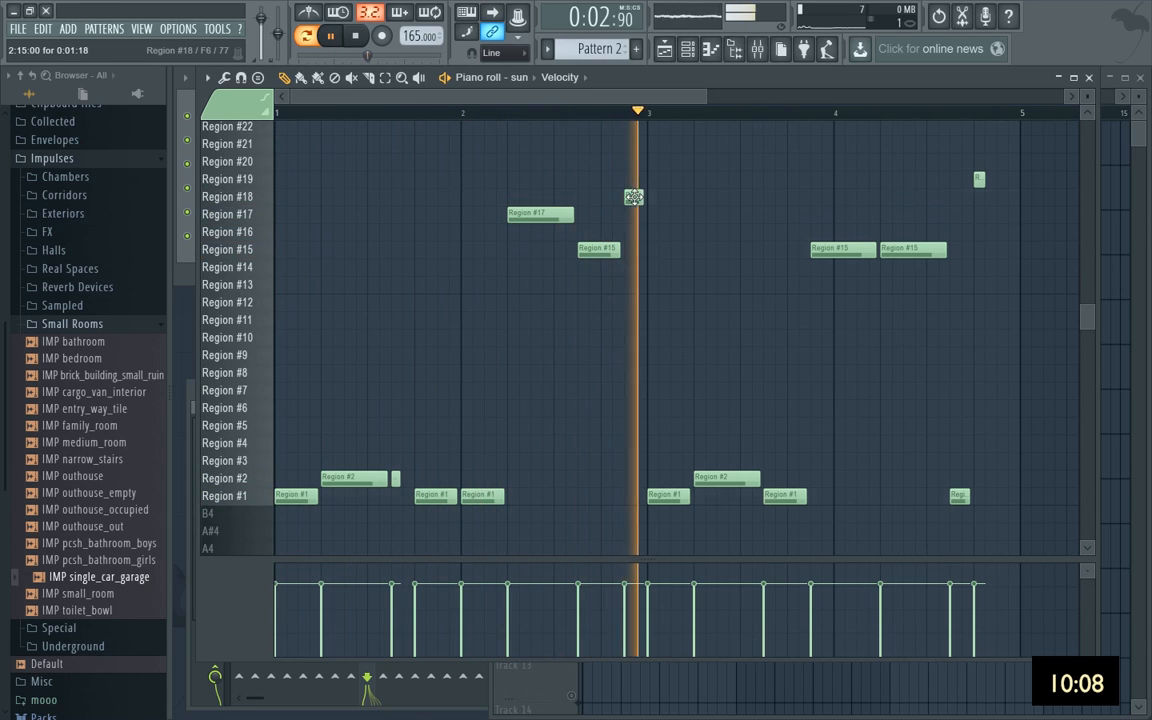
pyautogui.press('space')
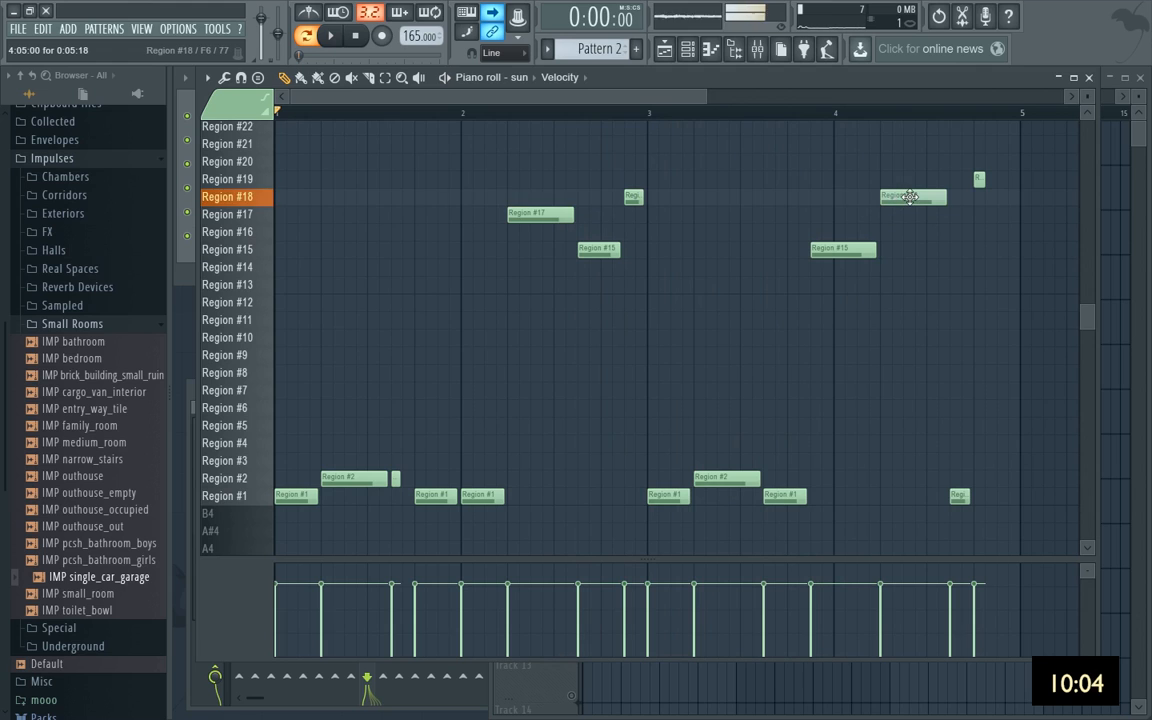
pyautogui.press('space')
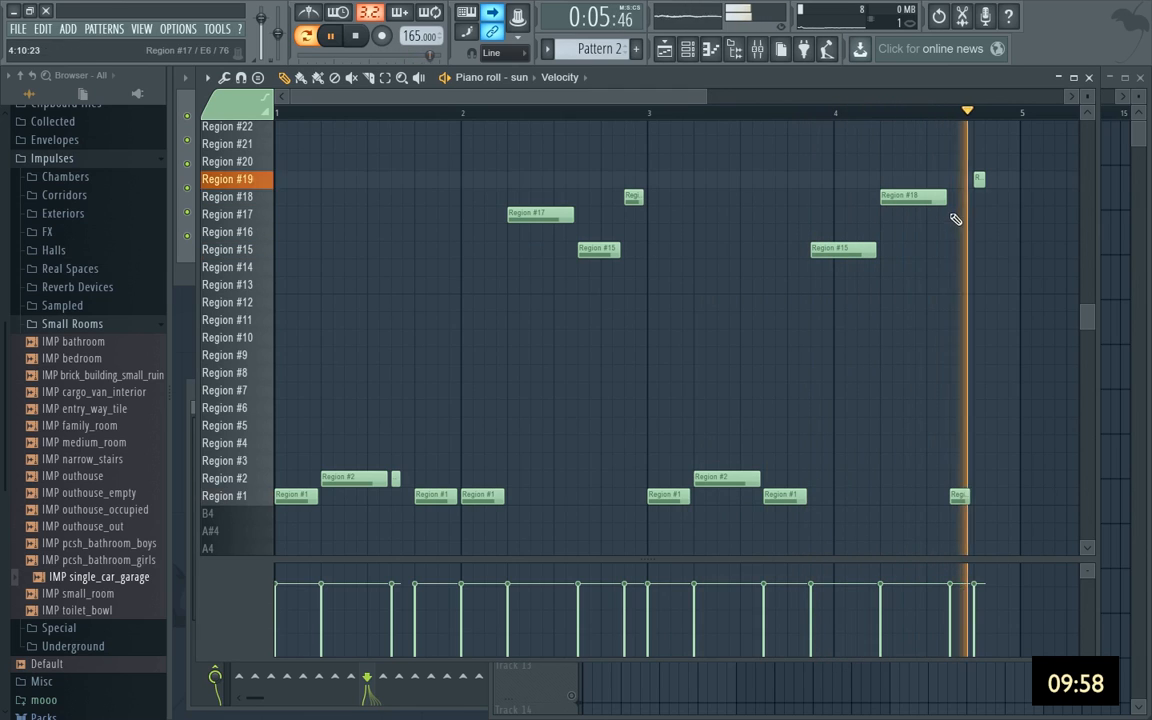
# Replace the Region #19 note near the end of bar 4 with four short Region #18 notes, lowering the last three velocities.
pyautogui.press('space')
pyautogui.press('space')
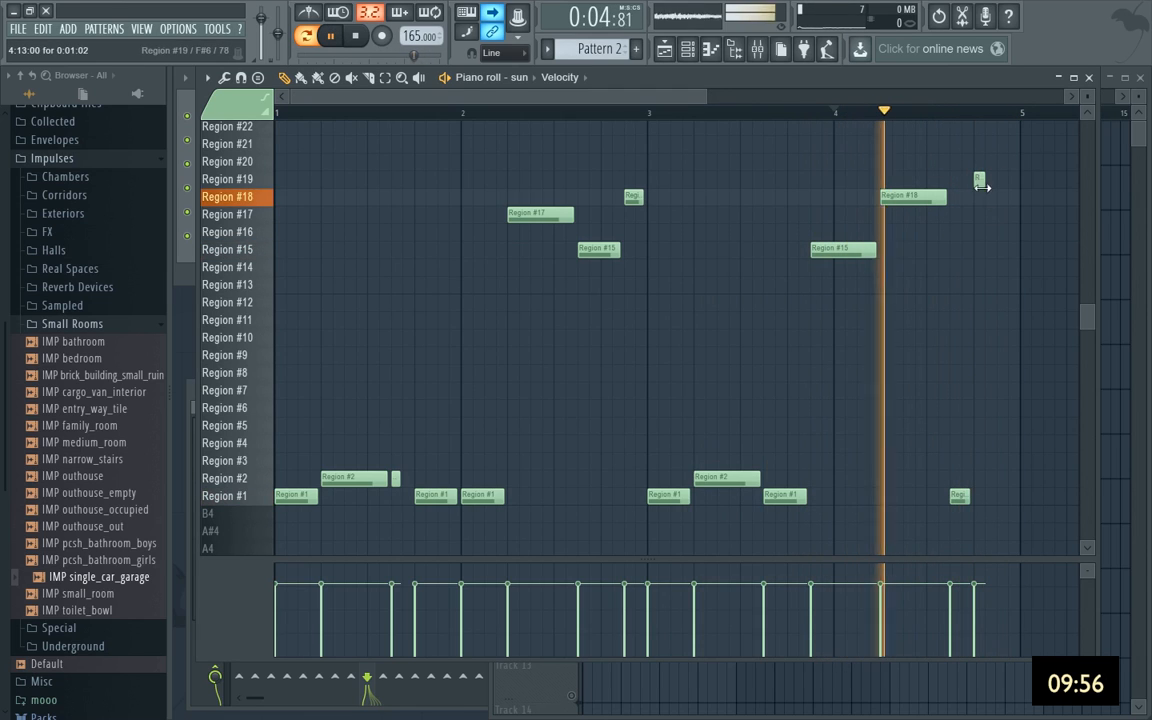
pyautogui.rightClick(981, 181)
pyautogui.click(978, 200)
pyautogui.press('space')
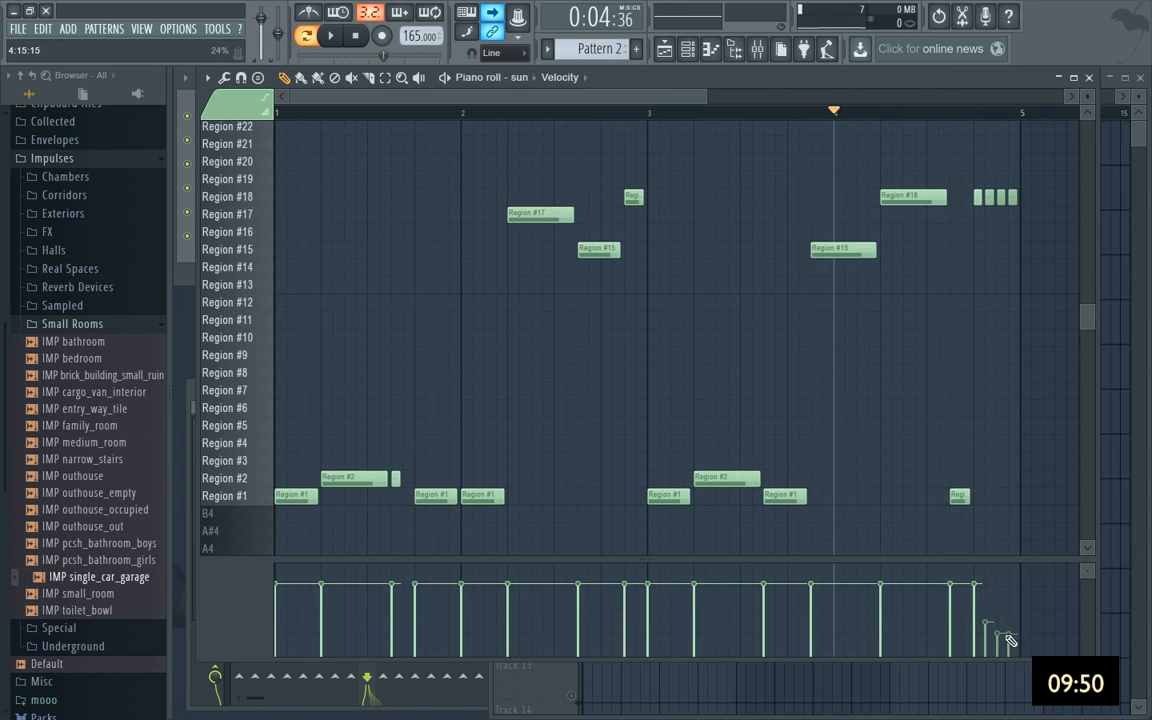
pyautogui.press('space')
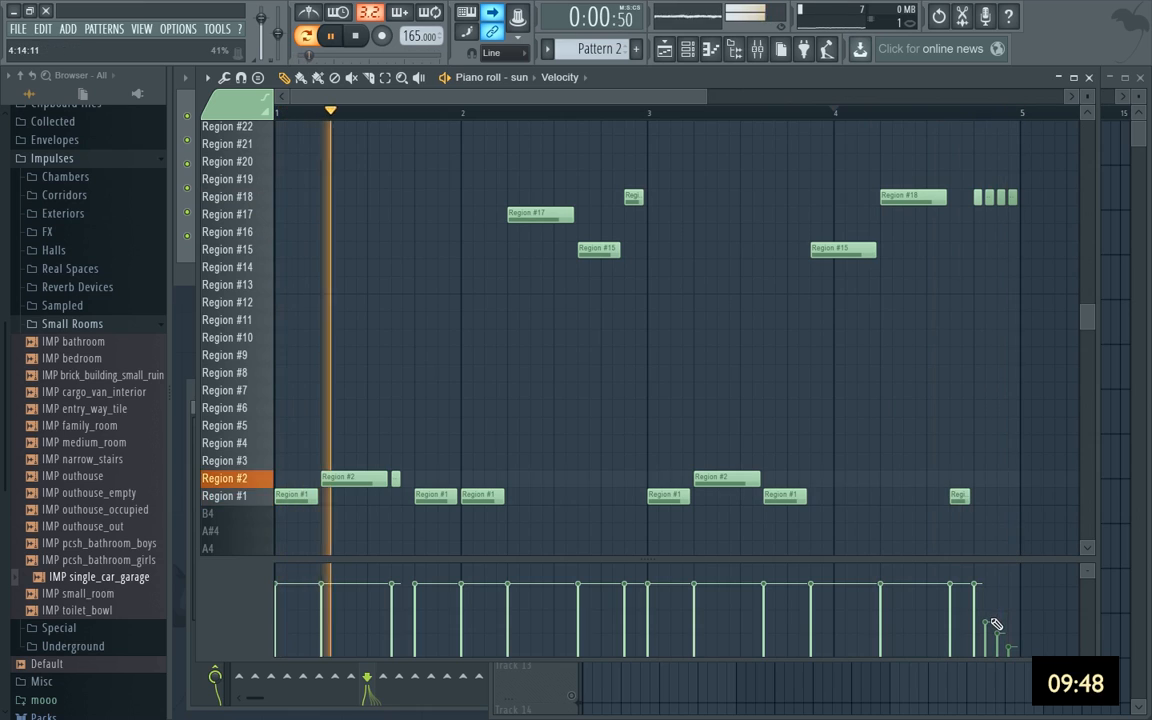
pyautogui.press('space')
pyautogui.click(1090, 78)
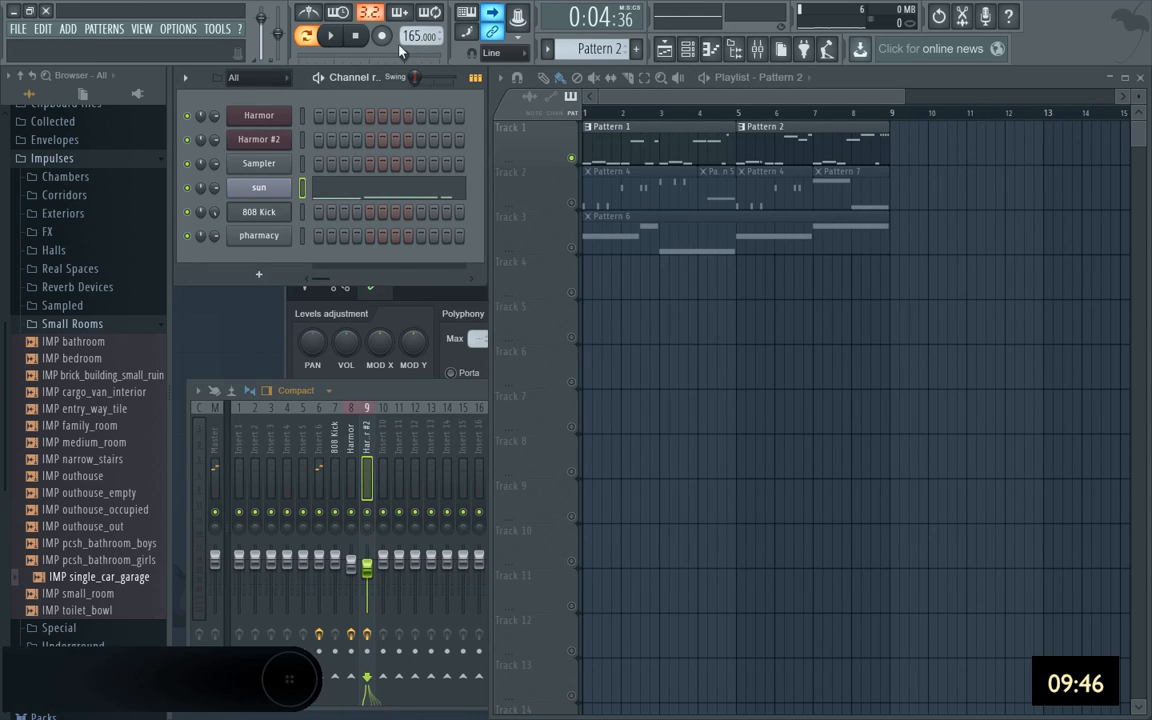
# Unmute all playlist tracks and play the whole arrangement in song mode.
pyautogui.rightClick(571, 160)
pyautogui.press('l')
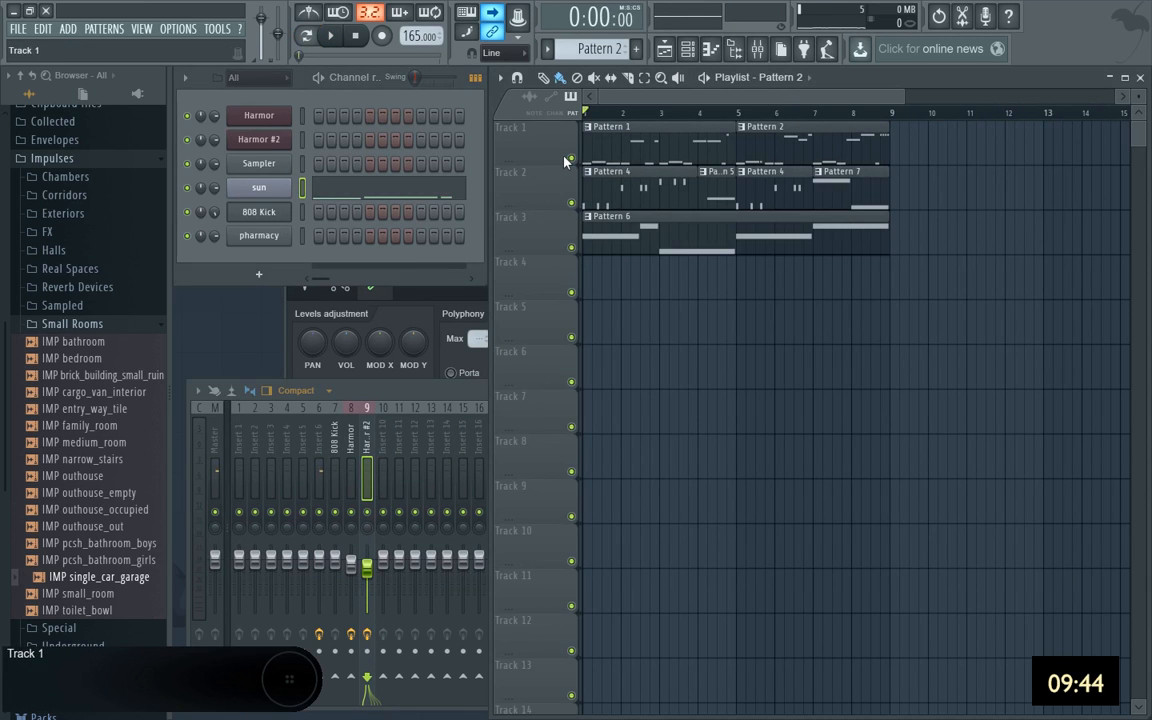
pyautogui.press('space')
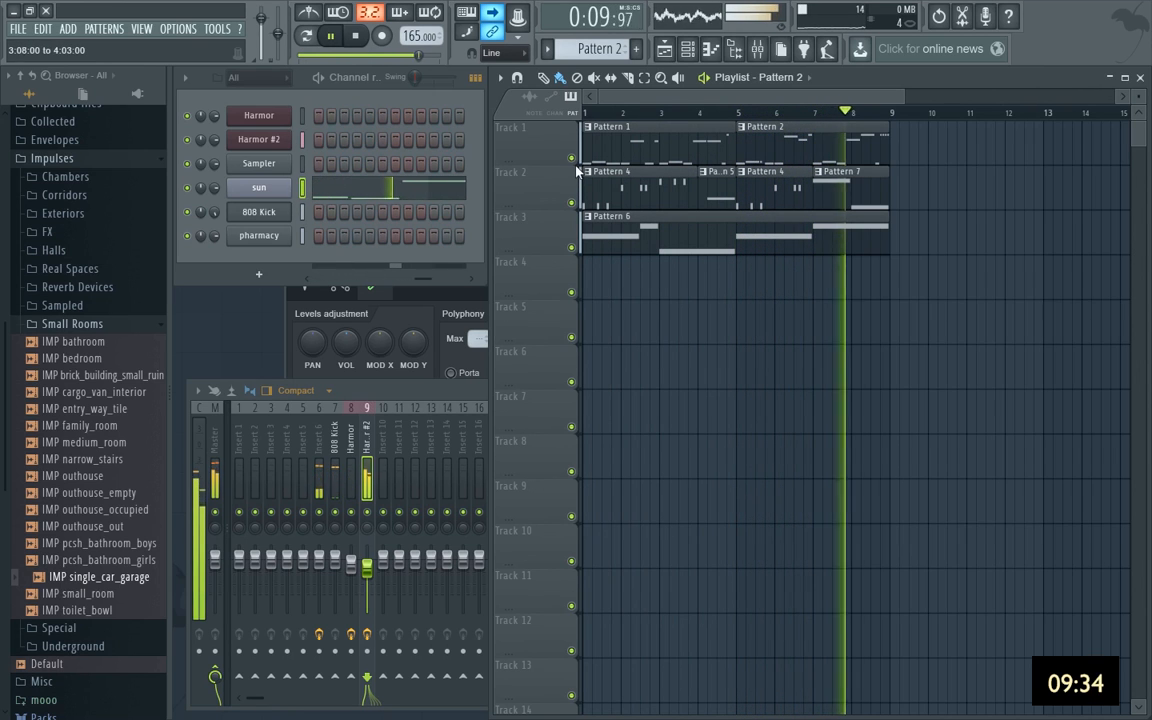
pyautogui.press('space')
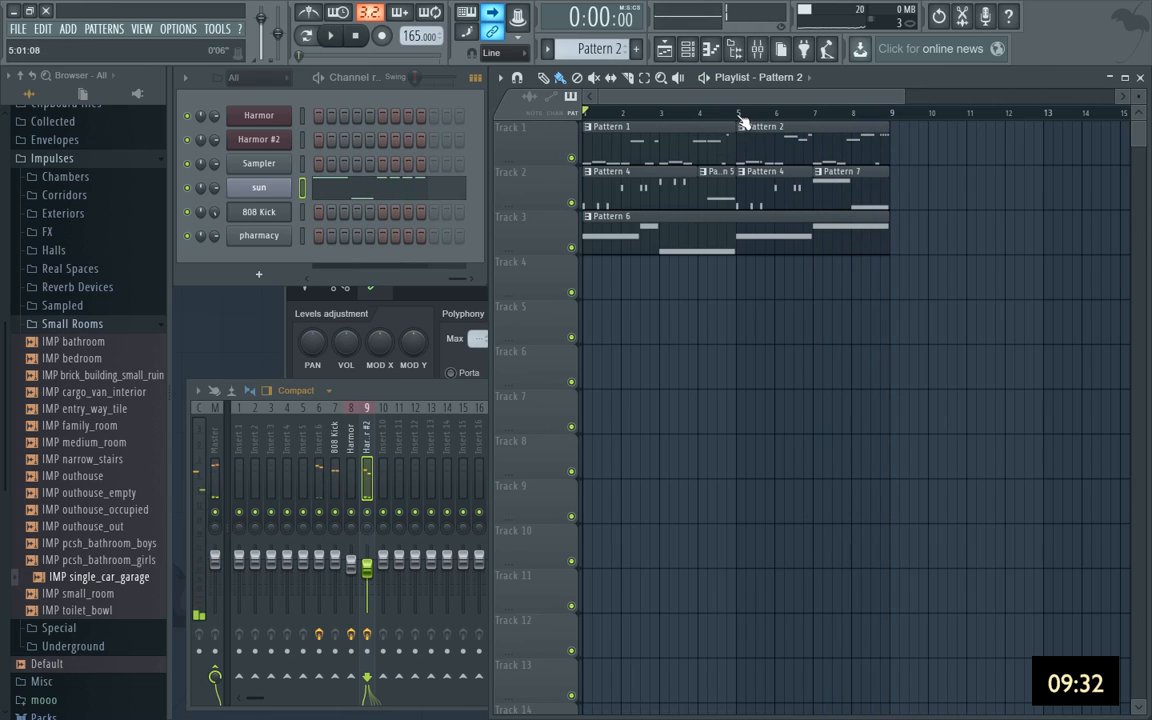
# Leave only tracks 1 and 2 audible and make the Pattern 4 clip at bar 5 of track 2 unique.
pyautogui.rightClick(571, 203)
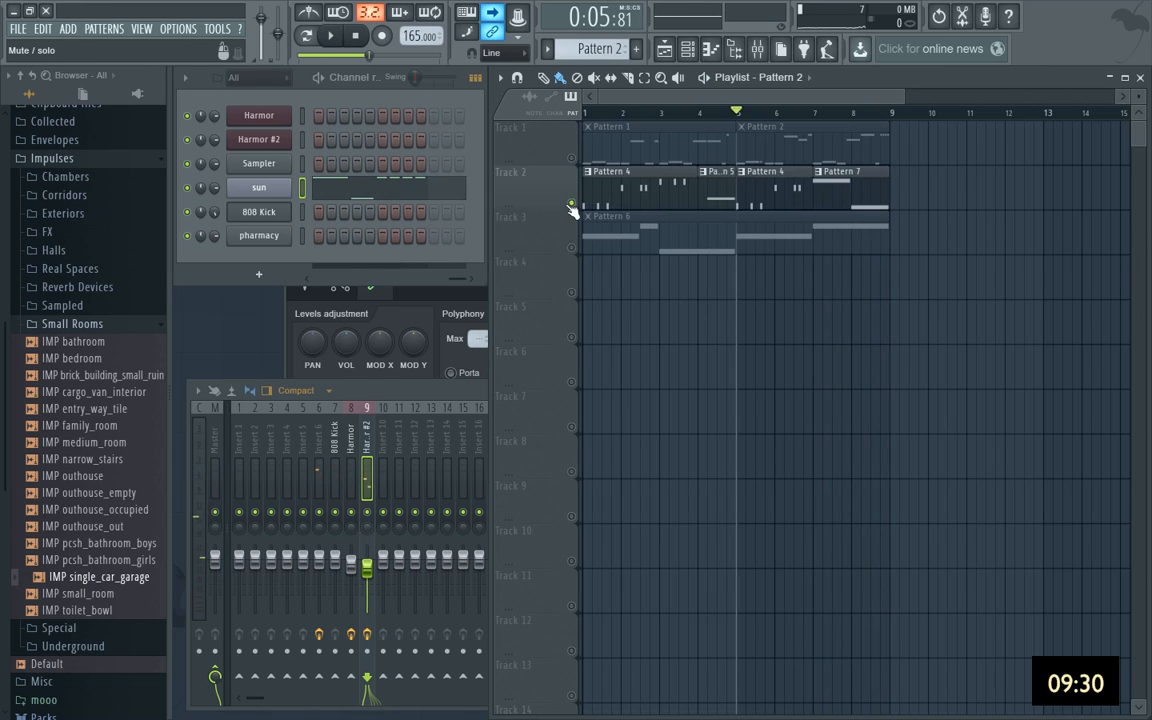
pyautogui.click(572, 159)
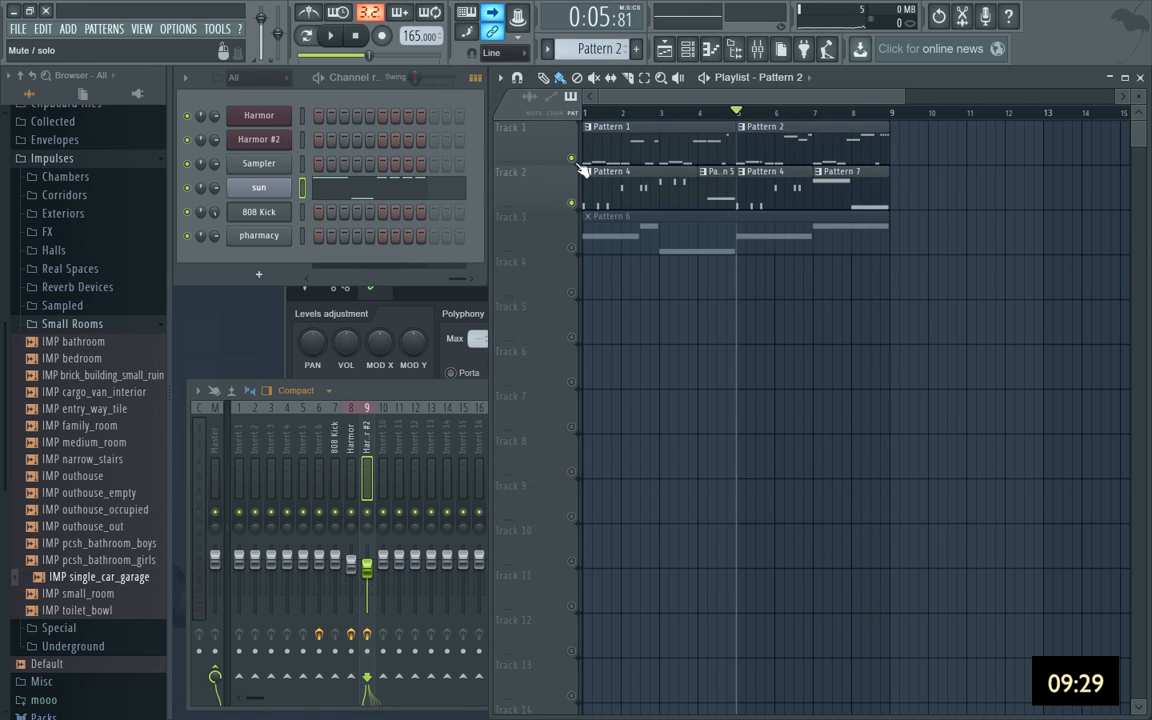
pyautogui.click(746, 176)
pyautogui.click(765, 260)
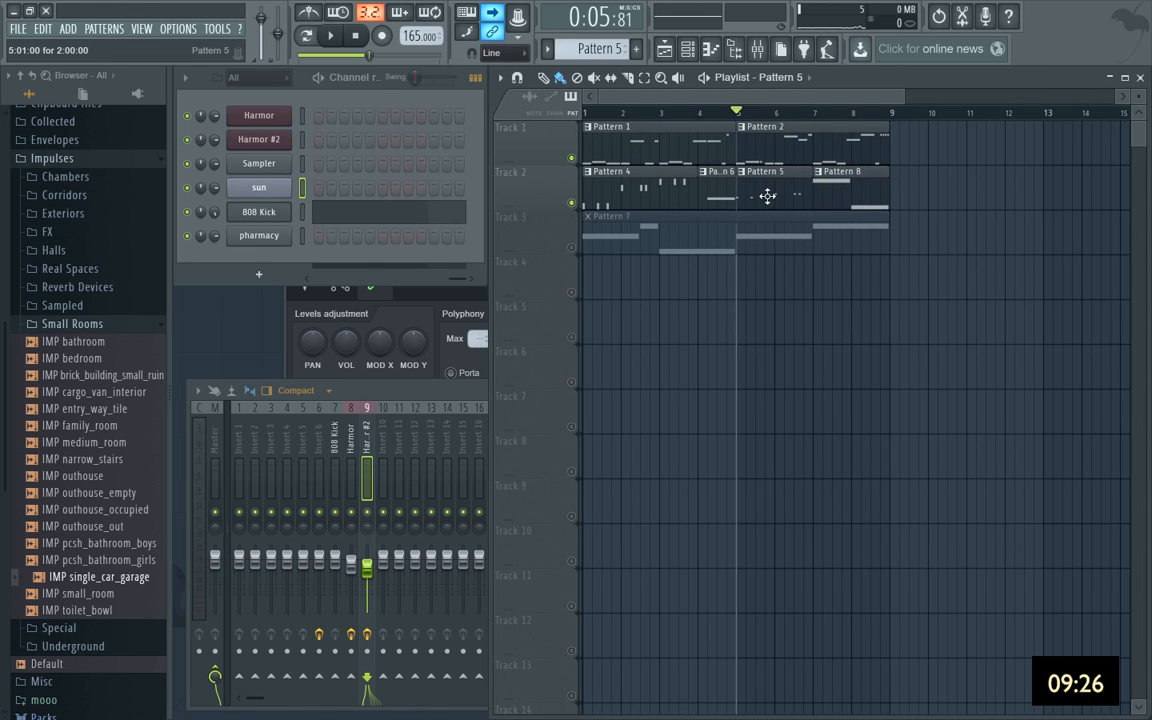
# Replace the 808 Kick's bar 1 A4 notes at steps 7 and 11 with shorter ones, the step 11 note at very low velocity.
pyautogui.click(410, 214)
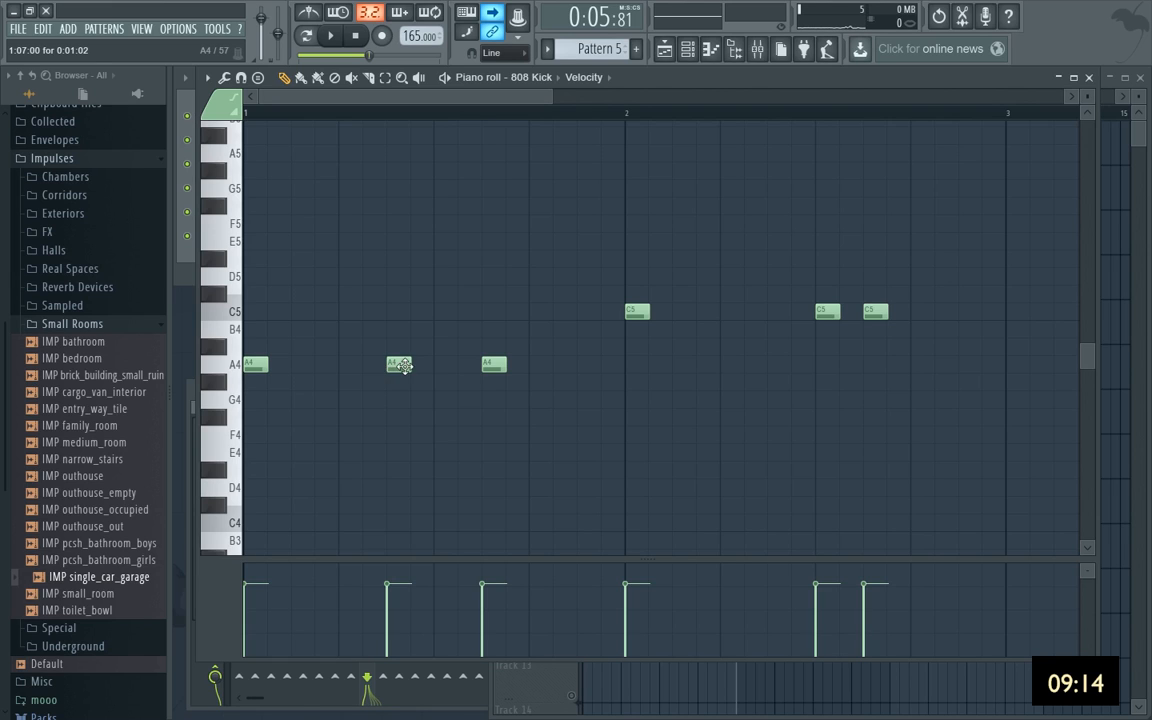
pyautogui.press('space')
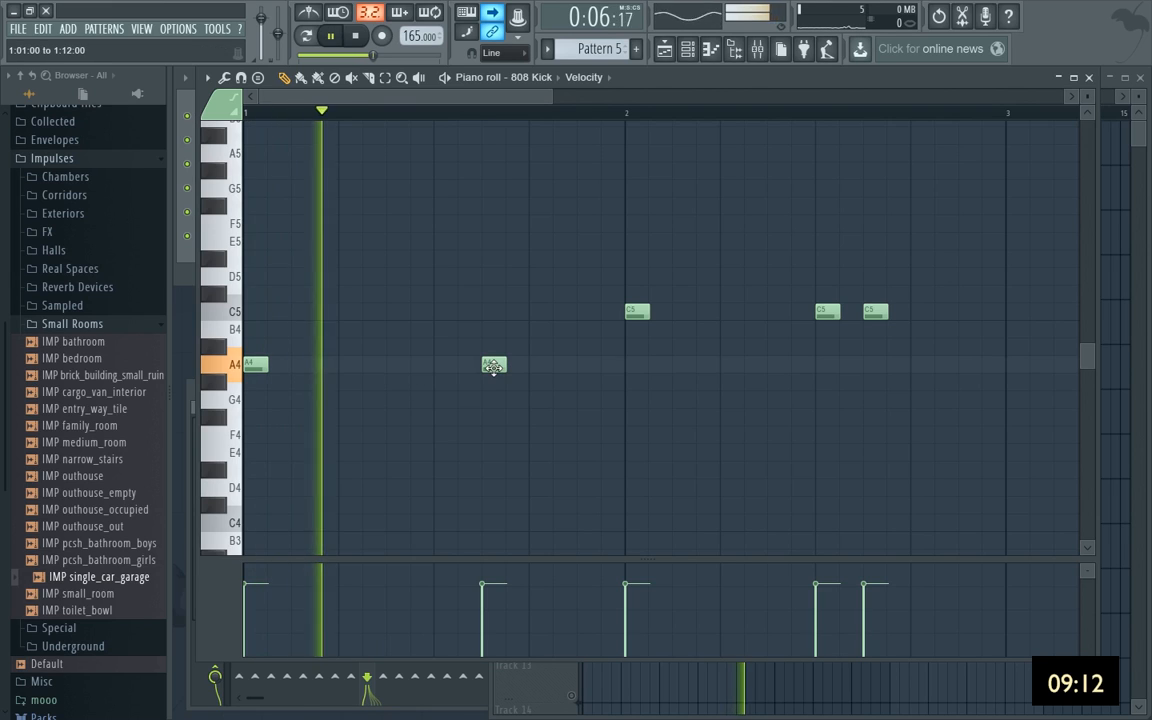
pyautogui.rightClick(496, 366)
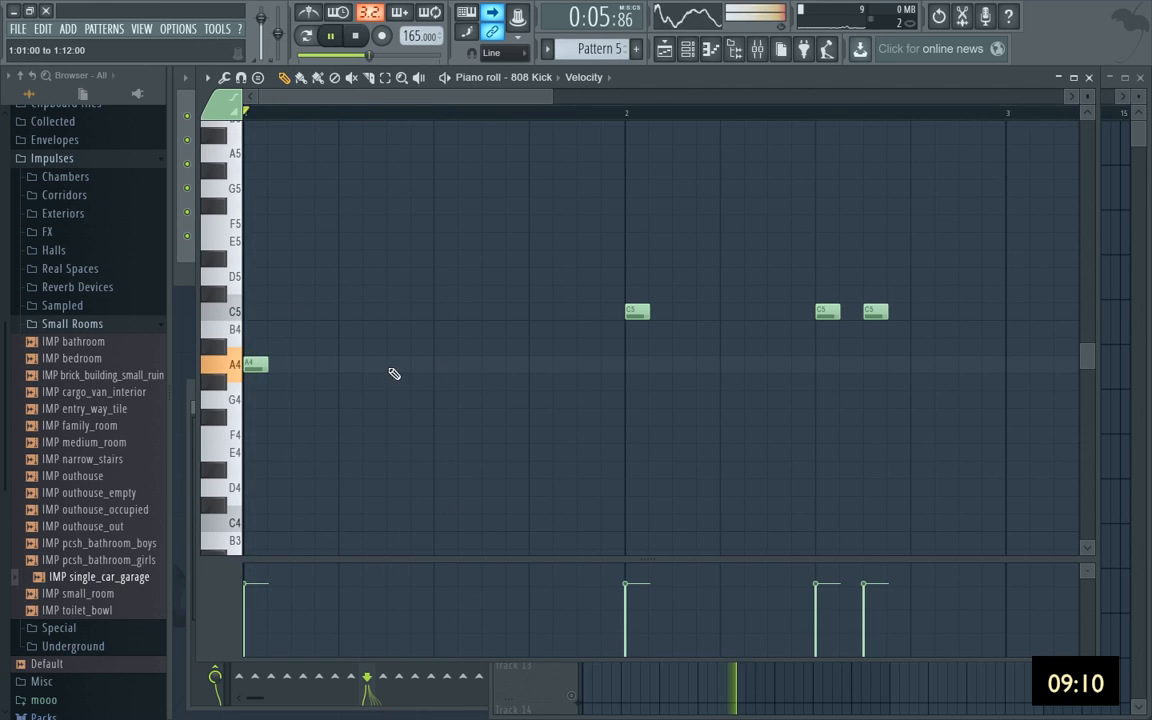
pyautogui.click(393, 364)
pyautogui.click(392, 650)
pyautogui.press('space')
pyautogui.press('space')
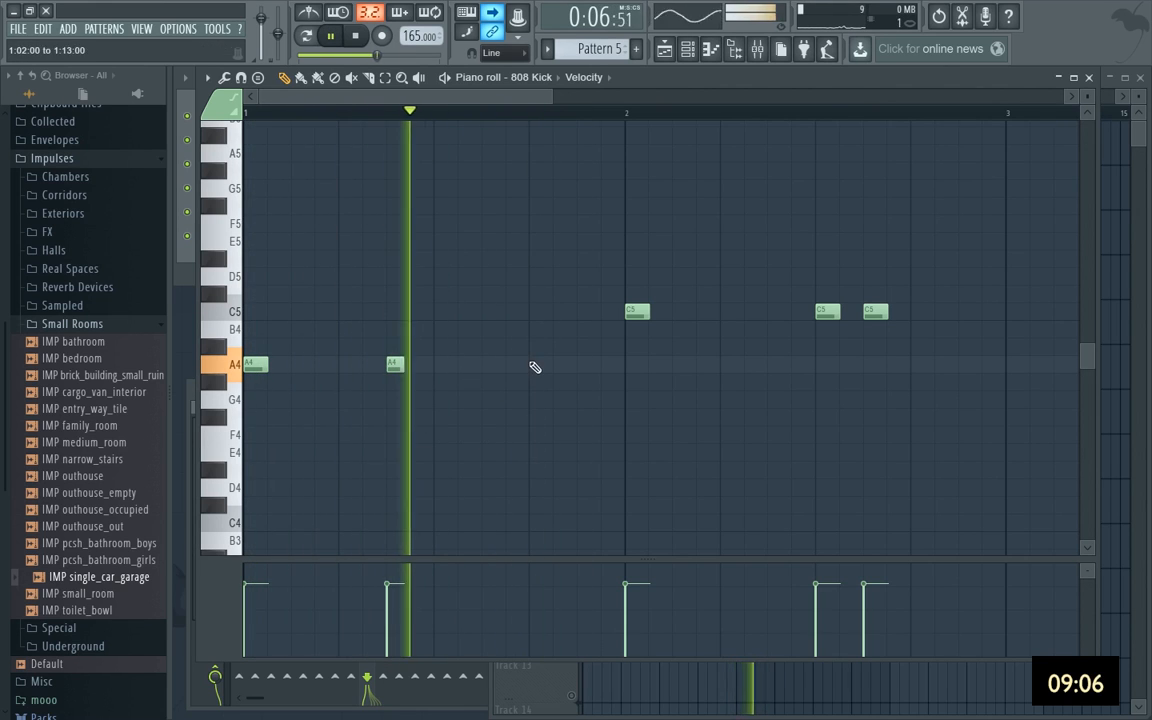
pyautogui.press('space')
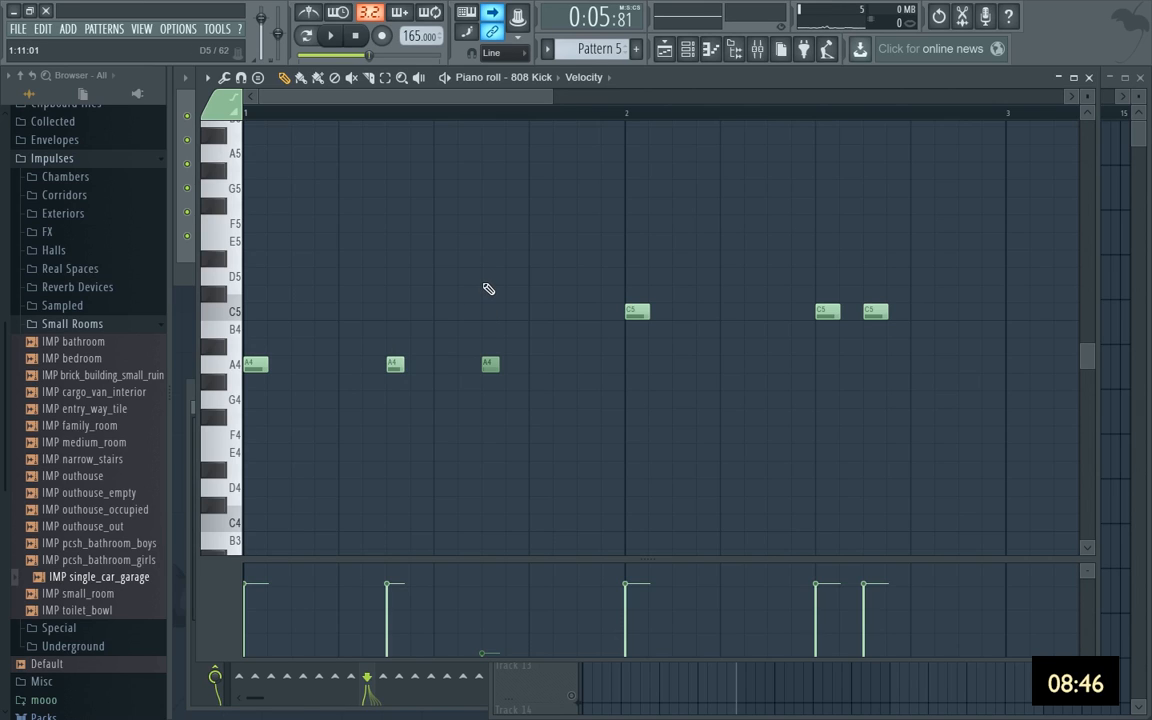
# Add a short A4 kick note at step 13 of bar 1, match its velocity to the louder hits, and listen.
pyautogui.press('space')
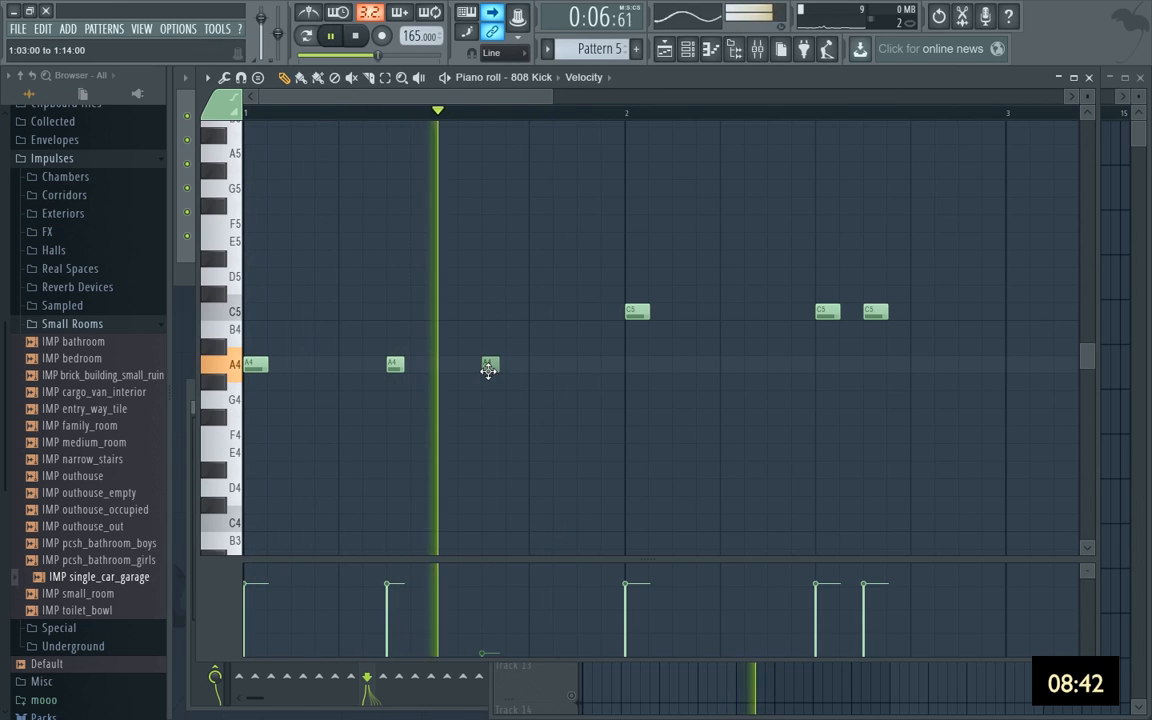
pyautogui.press('space')
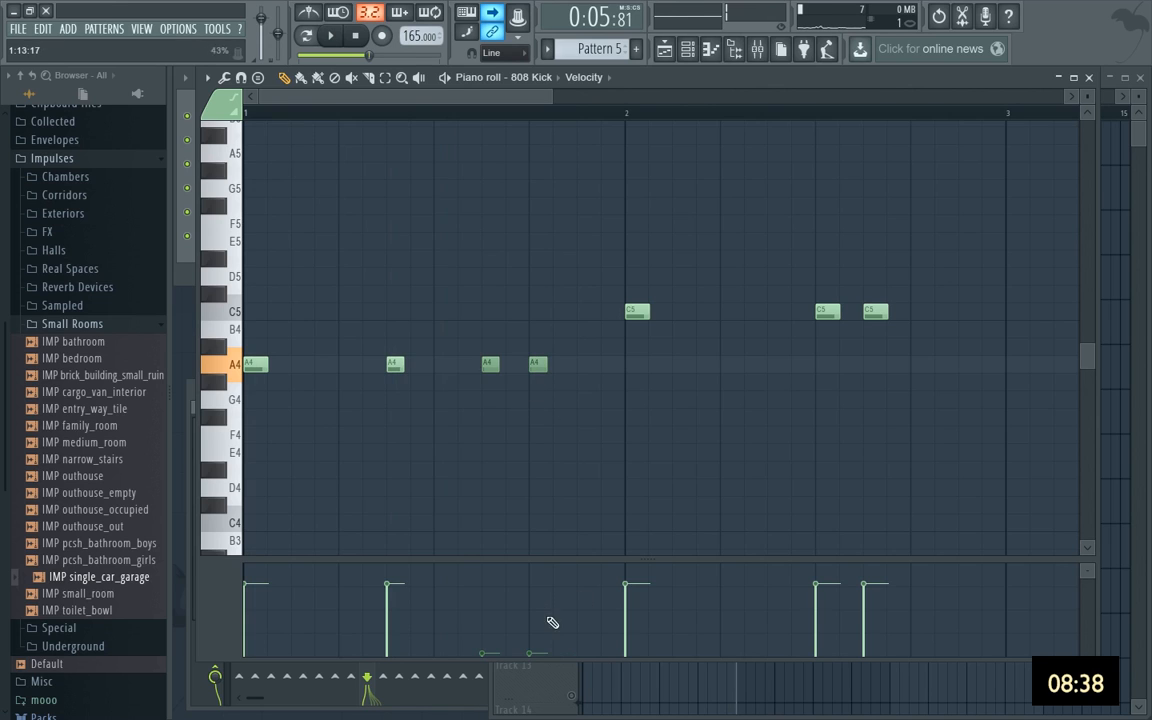
pyautogui.press('space')
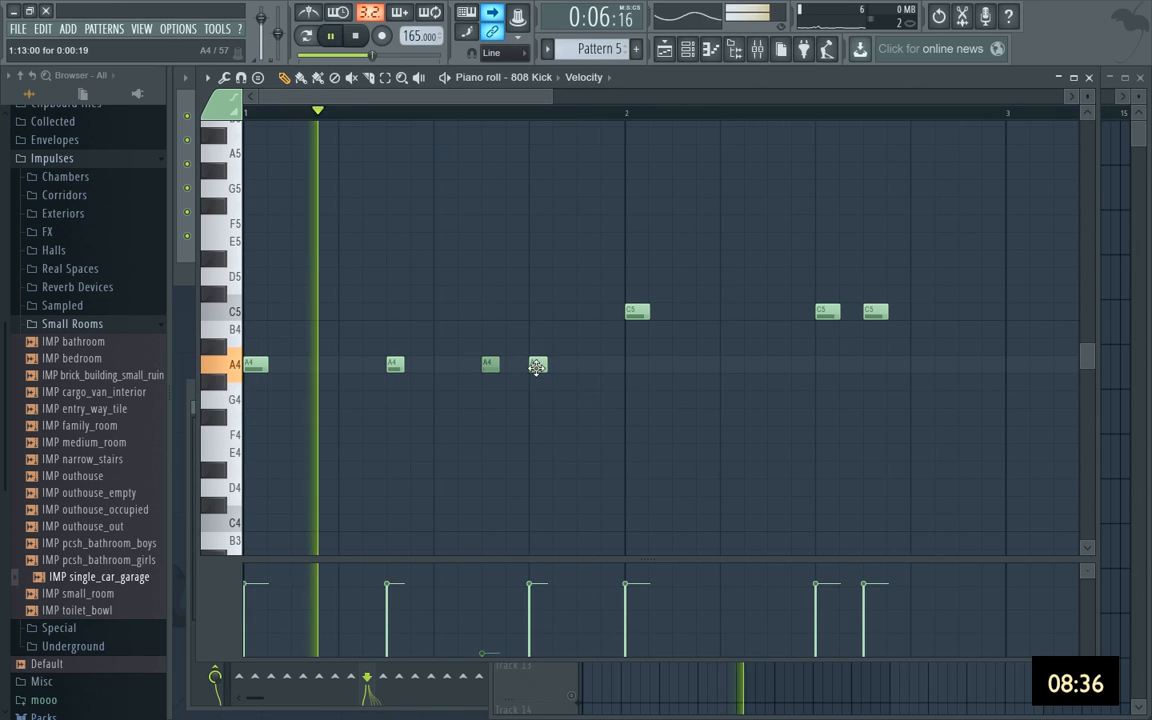
pyautogui.press('space')
pyautogui.press('space')
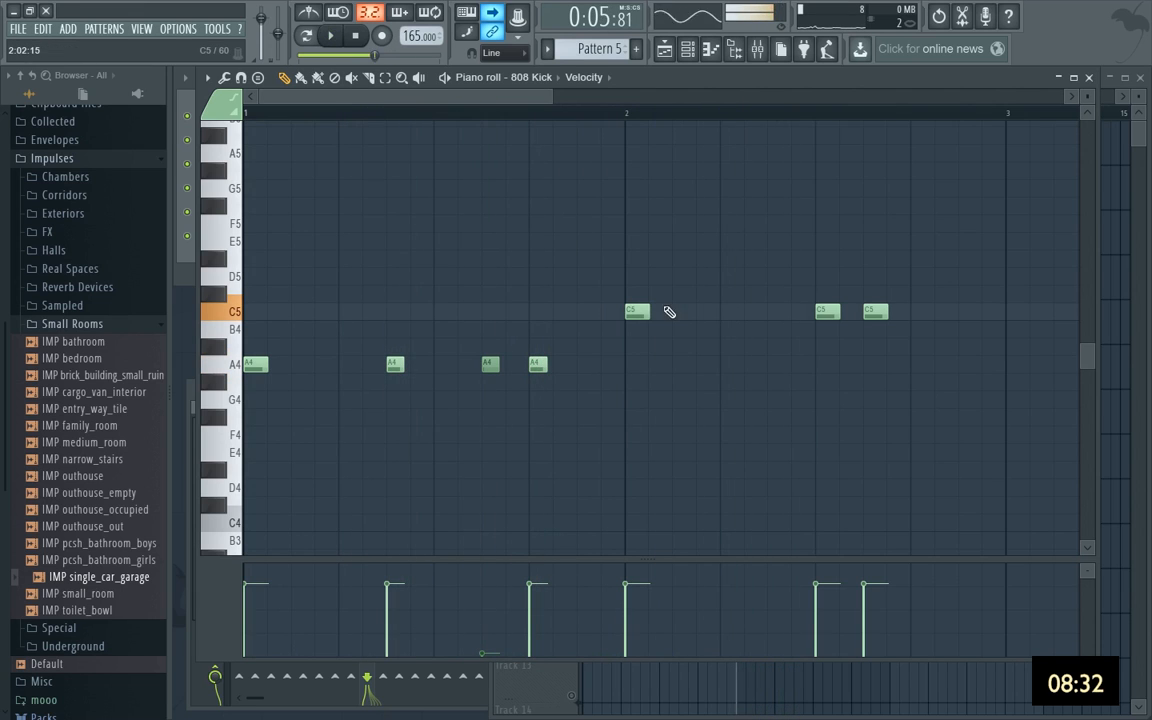
# Rearrange the kick's C5 notes in bar 2 so they fall on steps 1, 5, 7, 9 and 11, and listen.
pyautogui.moveTo(830, 312); pyautogui.dragTo(740, 316)
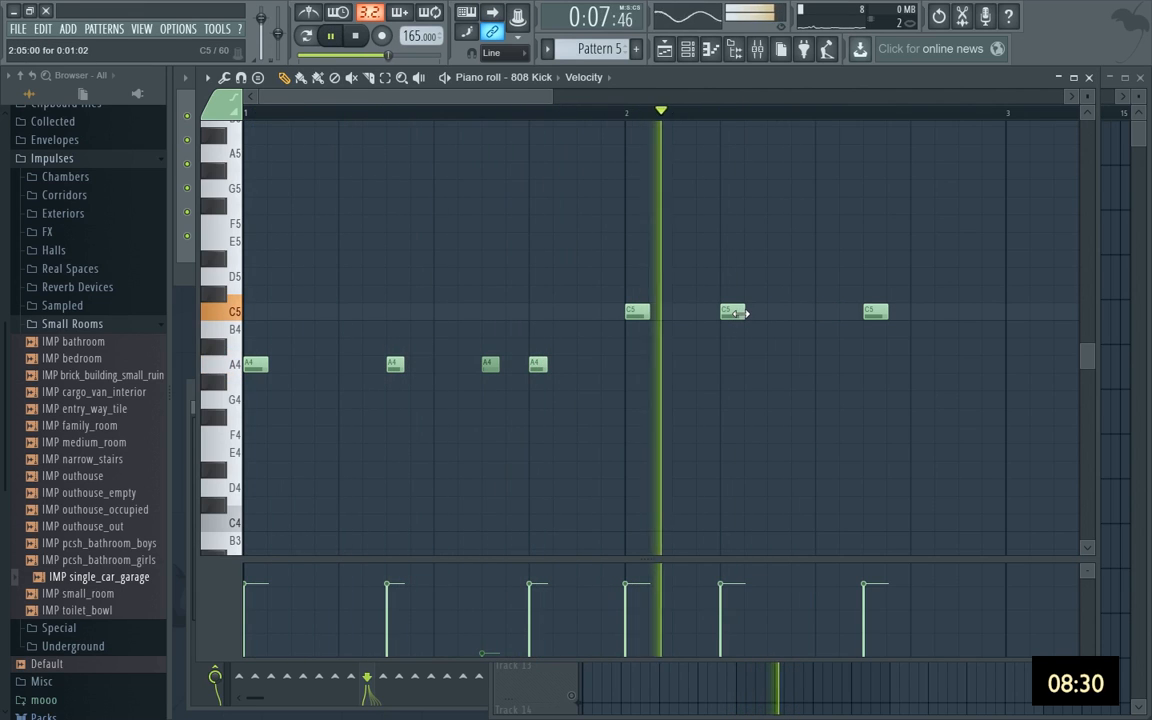
pyautogui.press('space')
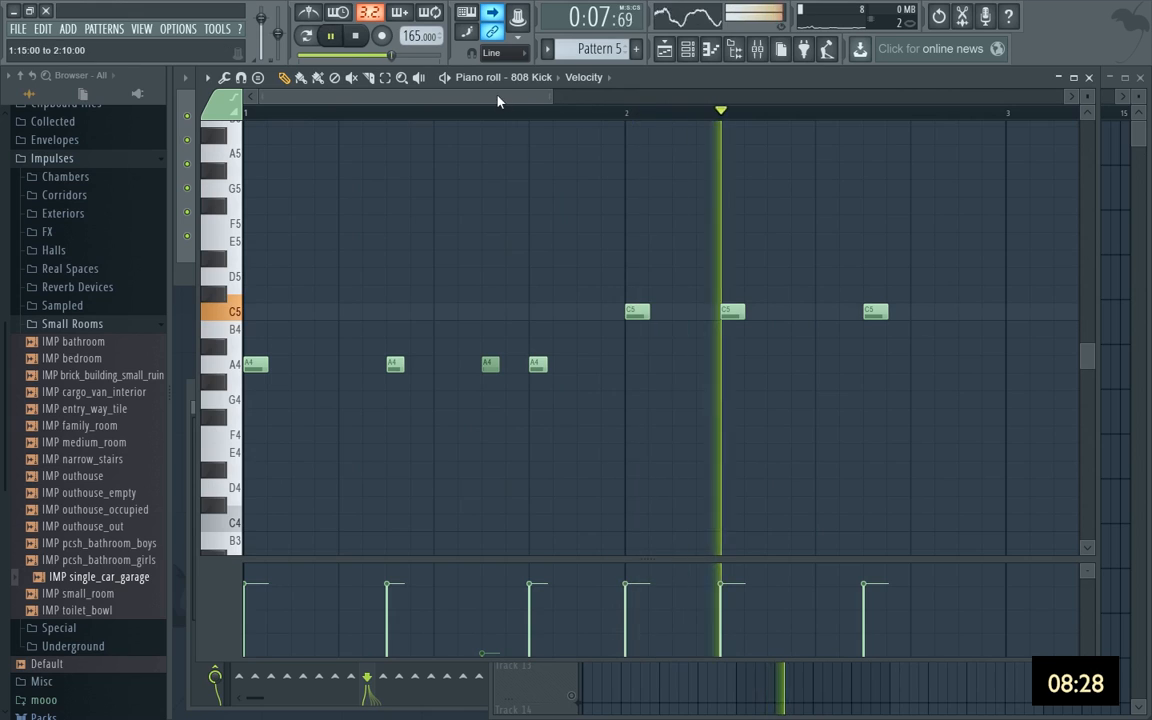
pyautogui.moveTo(447, 96); pyautogui.dragTo(485, 96)
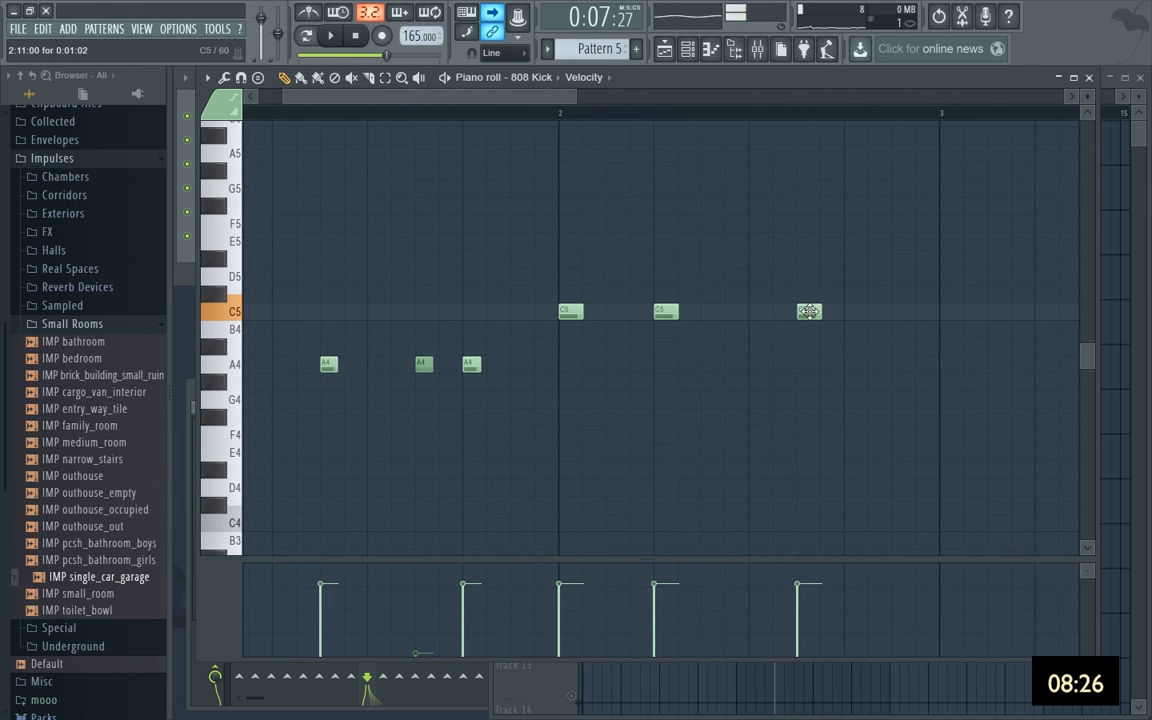
pyautogui.press('space')
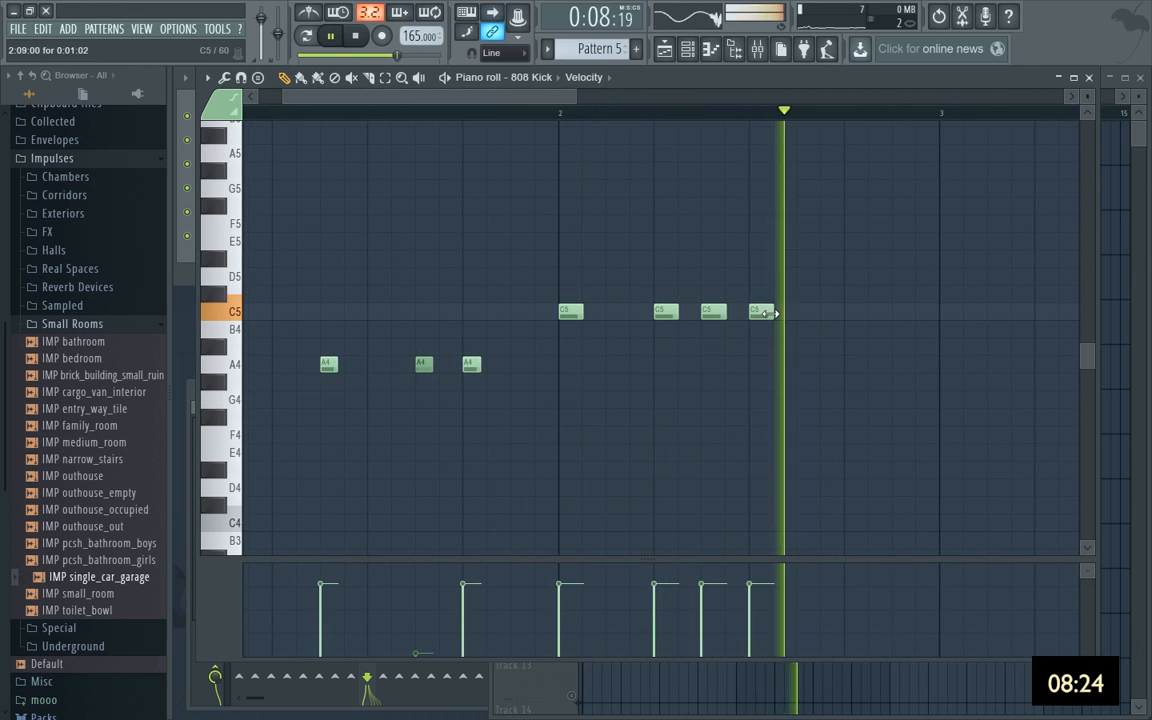
pyautogui.click(761, 312)
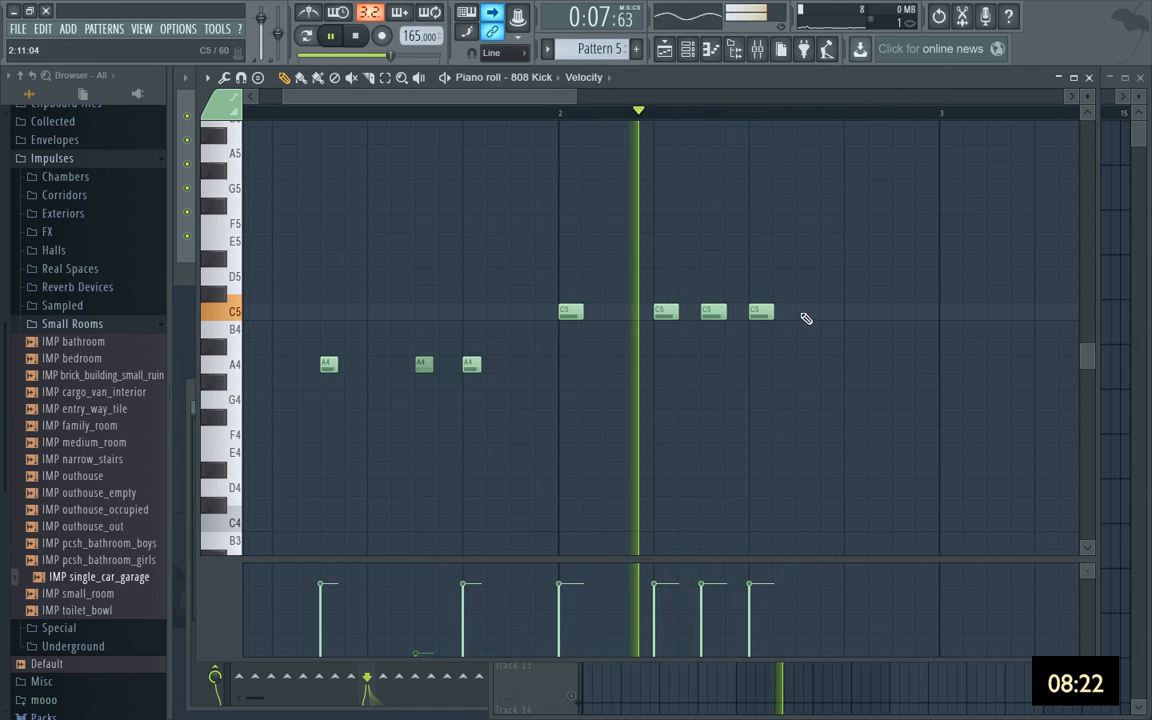
pyautogui.click(810, 312)
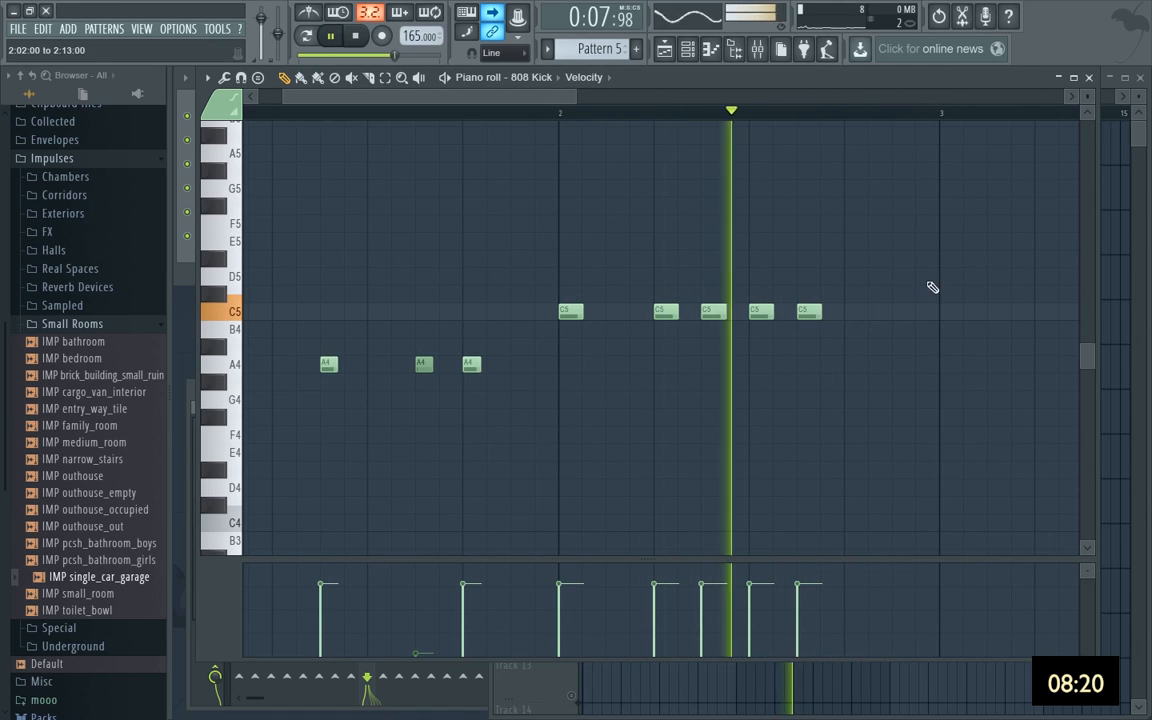
pyautogui.press('space')
pyautogui.press('space')
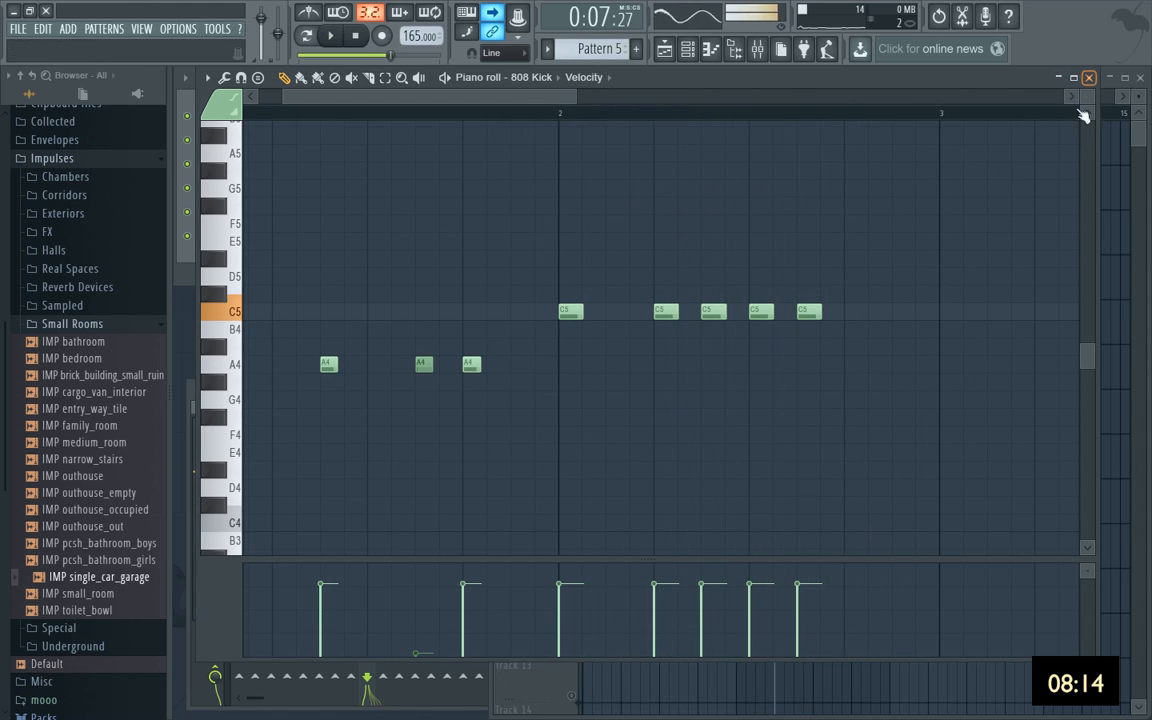
# Delete the C5 kick note at step 5 of bar 2, listen to the pattern and close the piano roll.
pyautogui.rightClick(668, 314)
pyautogui.press('space')
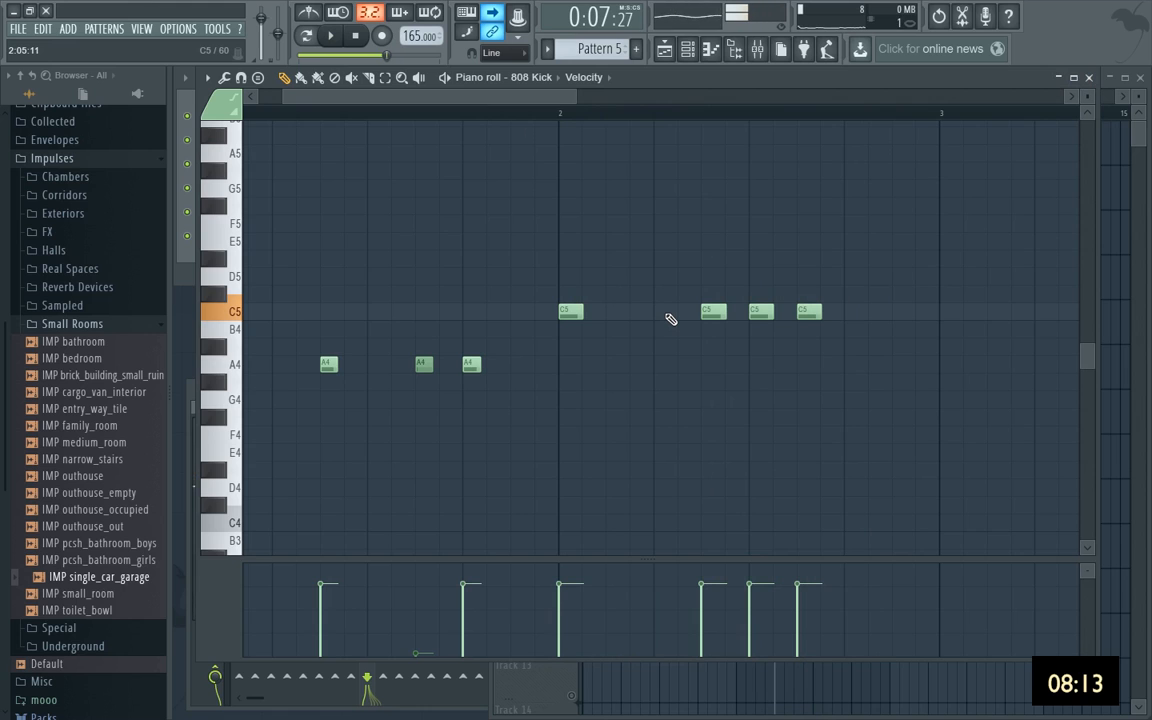
pyautogui.press('space')
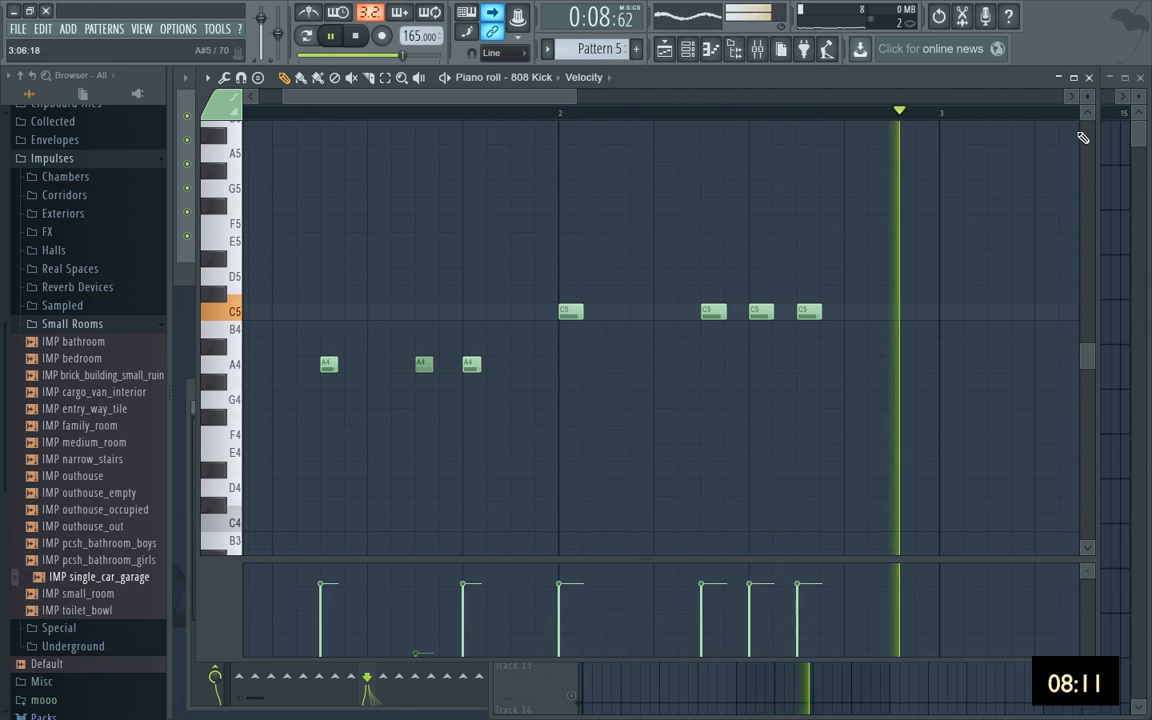
pyautogui.press('space')
pyautogui.click(1092, 82)
# Unmute track 3 and play the full arrangement from the beginning.
pyautogui.click(341, 33)
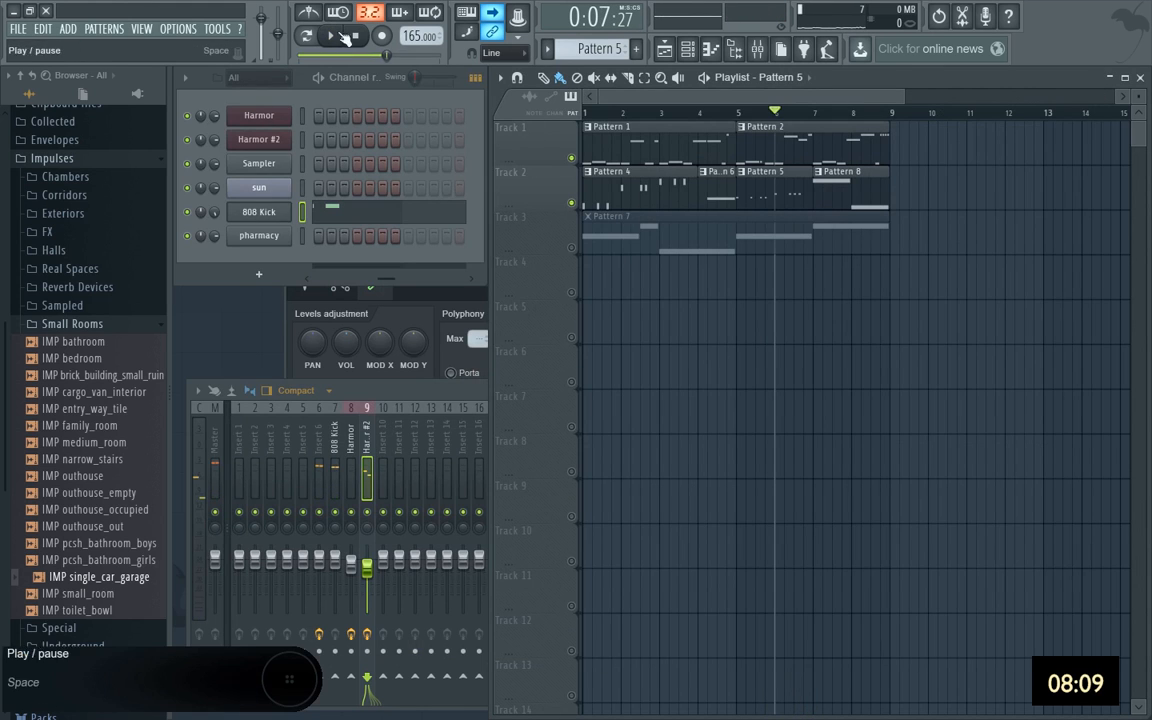
pyautogui.click(577, 160)
pyautogui.press('space')
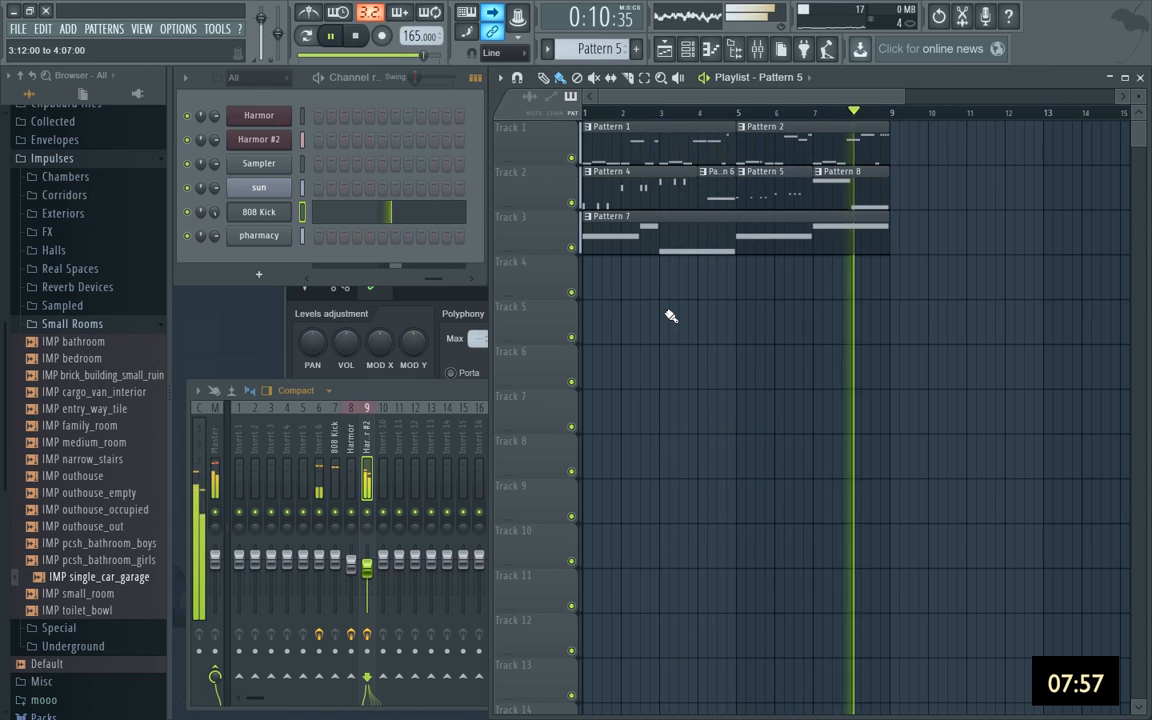
# Open Pattern 8's Harmor #2 notes, listen to them in pattern mode, and delete the F#2 note in bar 2.
pyautogui.click(859, 194)
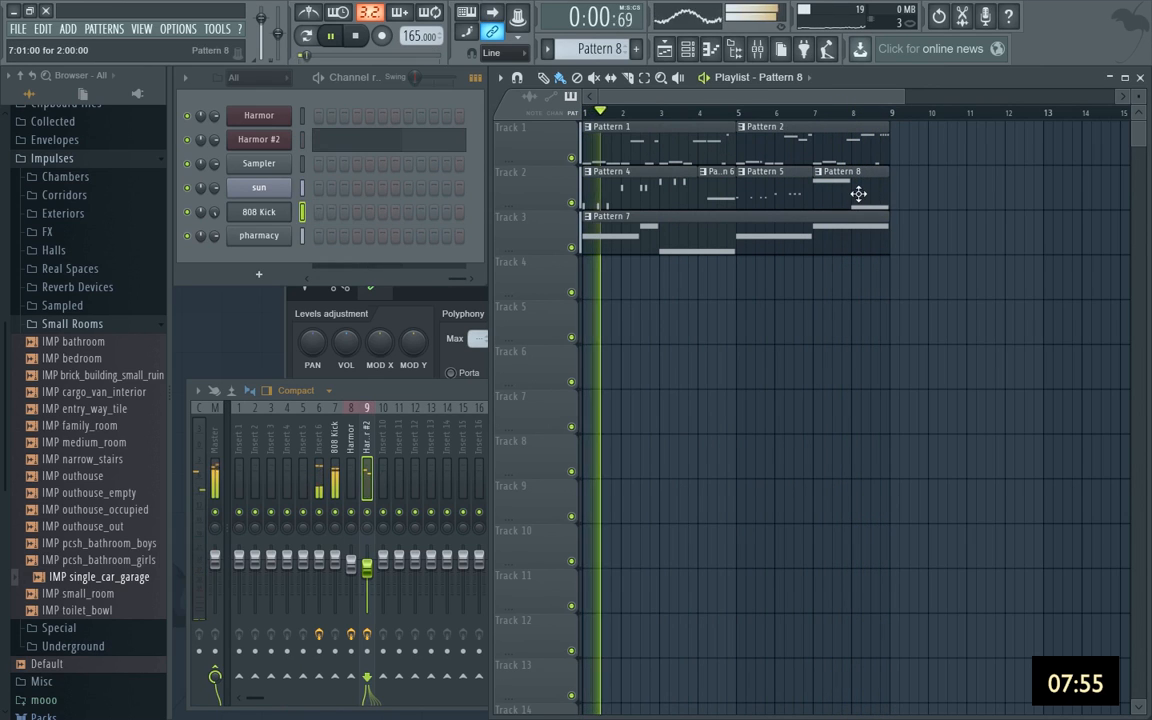
pyautogui.press('space')
pyautogui.click(377, 143)
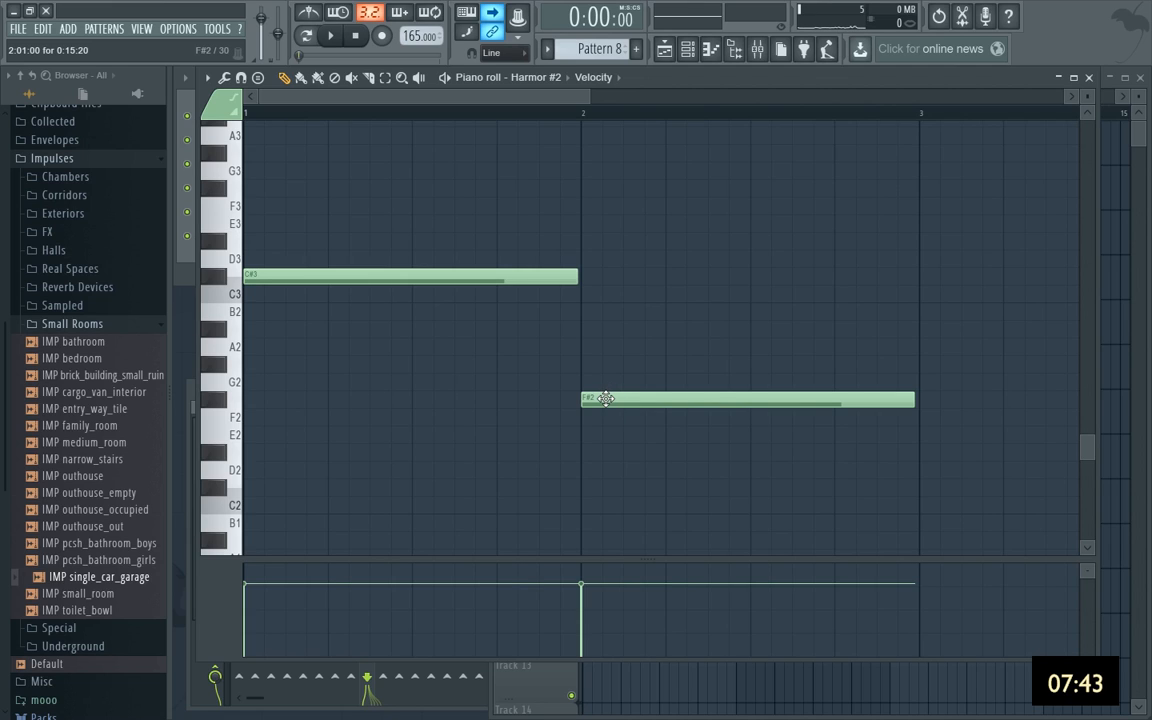
pyautogui.press('F1')
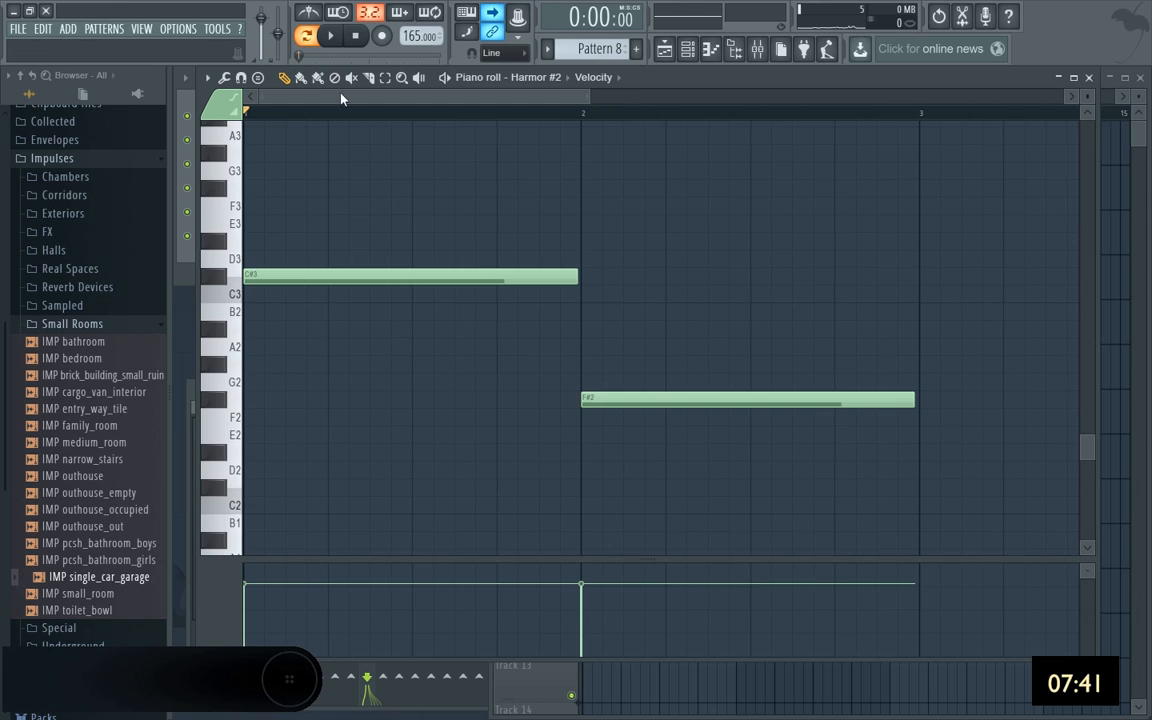
pyautogui.press('space')
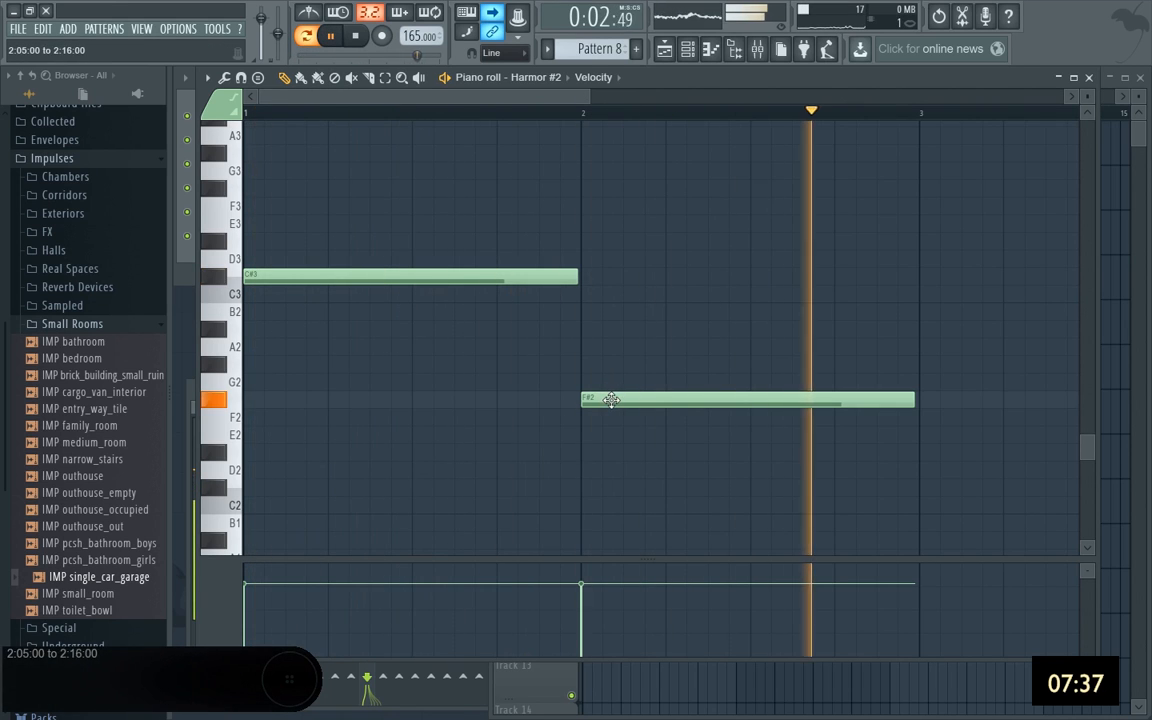
pyautogui.press('space')
pyautogui.rightClick(613, 401)
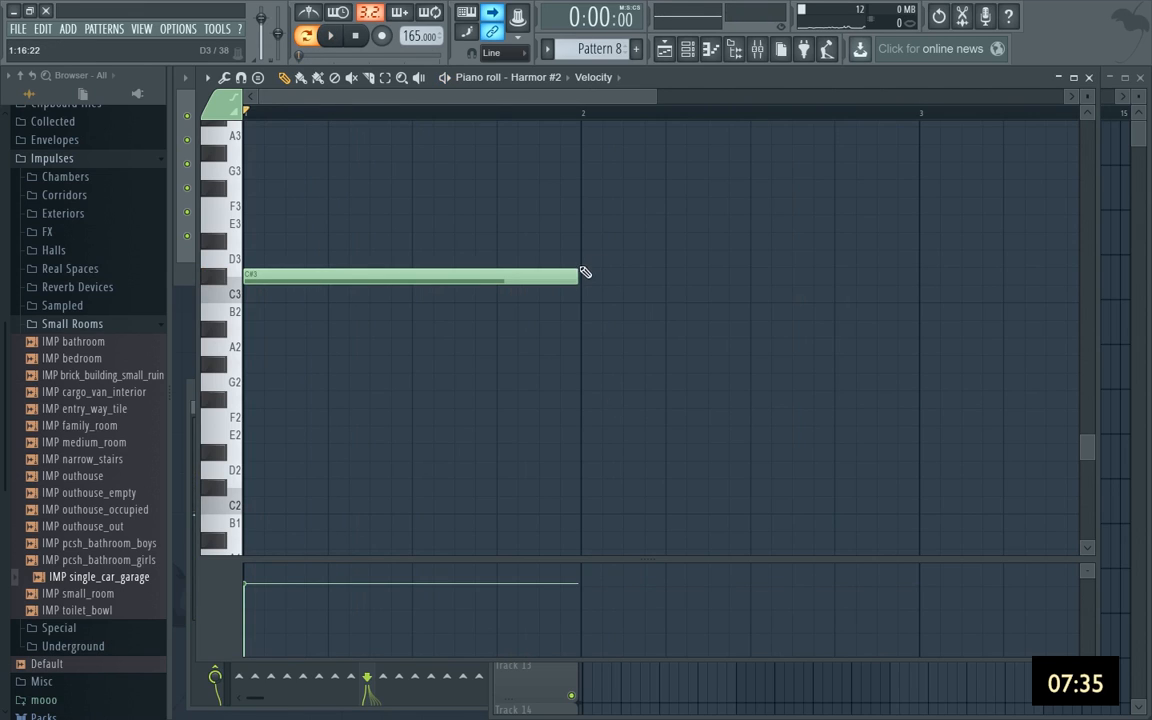
# Extend the C#3 note to just before bar 3 and add a very short F#2 slide note at the start of bar 2.
pyautogui.moveTo(592, 278); pyautogui.dragTo(904, 304)
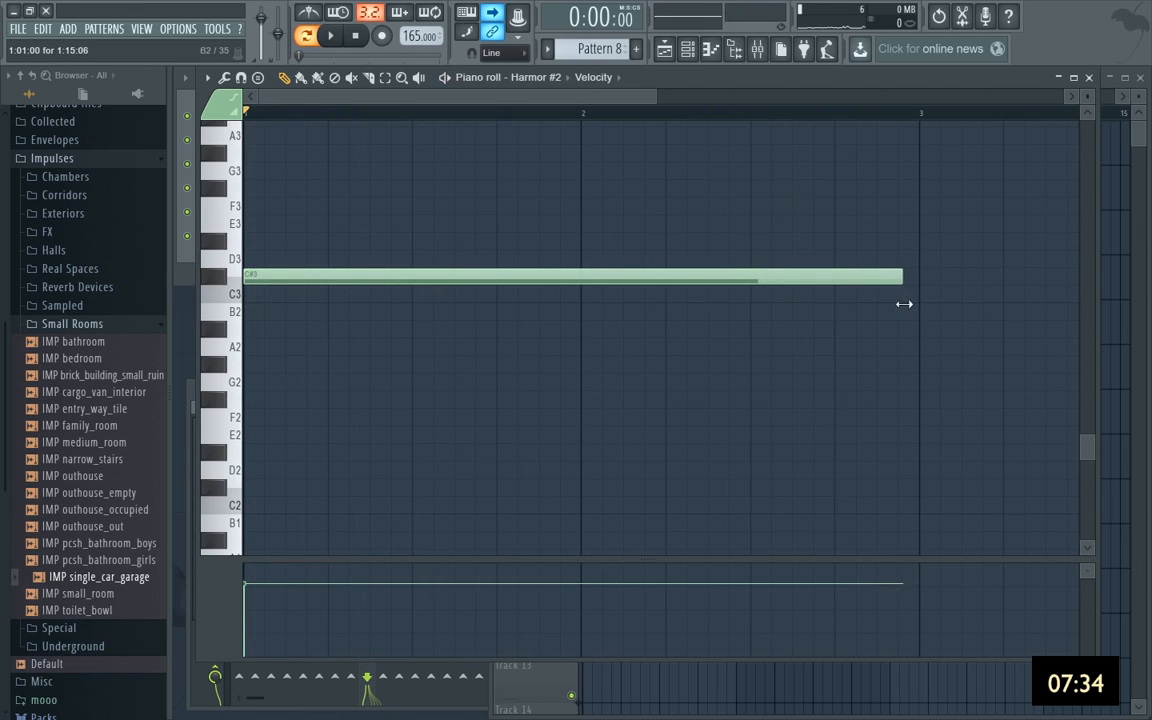
pyautogui.click(584, 402)
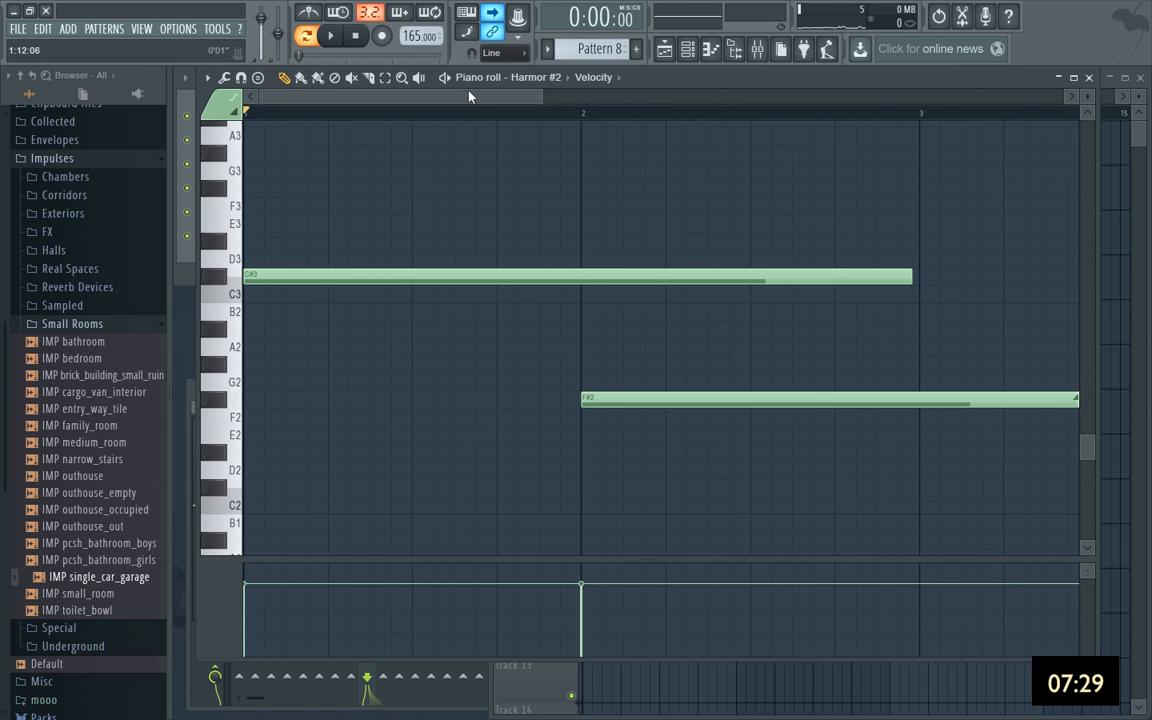
pyautogui.moveTo(469, 96); pyautogui.dragTo(514, 96)
pyautogui.hscroll(4, 948, 307)
pyautogui.scroll(-2, 751, 288)
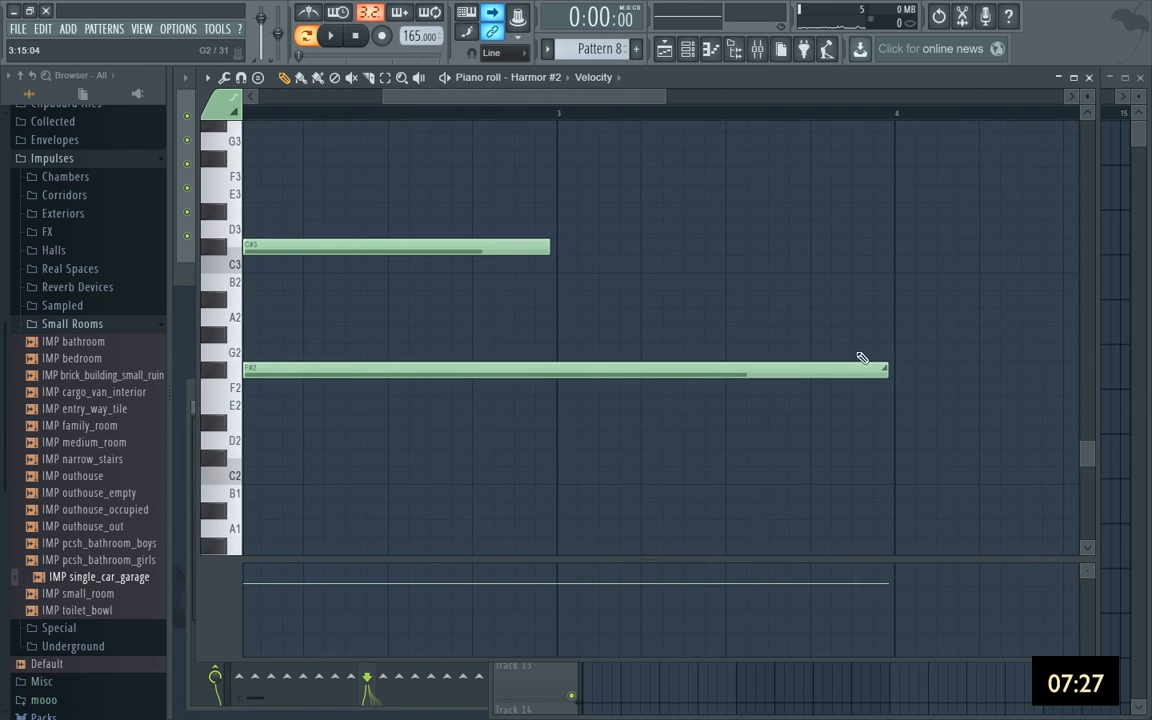
pyautogui.moveTo(885, 373); pyautogui.dragTo(542, 384)
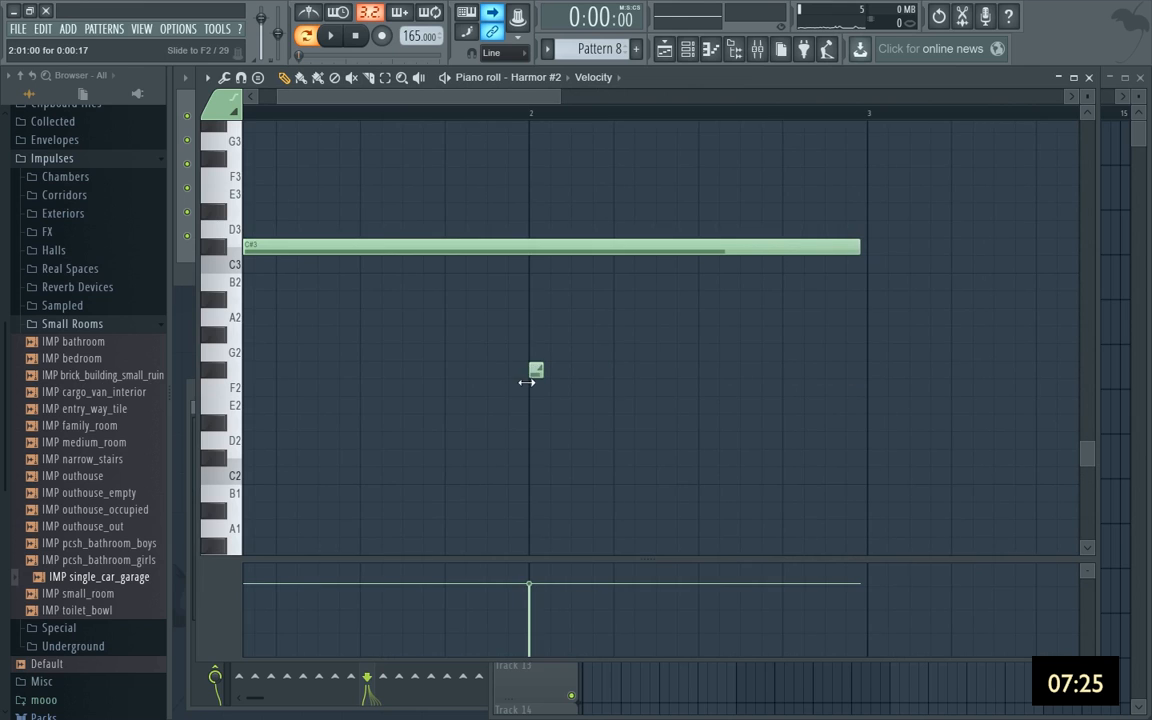
# Move the F#2 slide note to 1:16:04 with a length of 0:02:00, close the piano roll and play the full arrangement.
pyautogui.press('space')
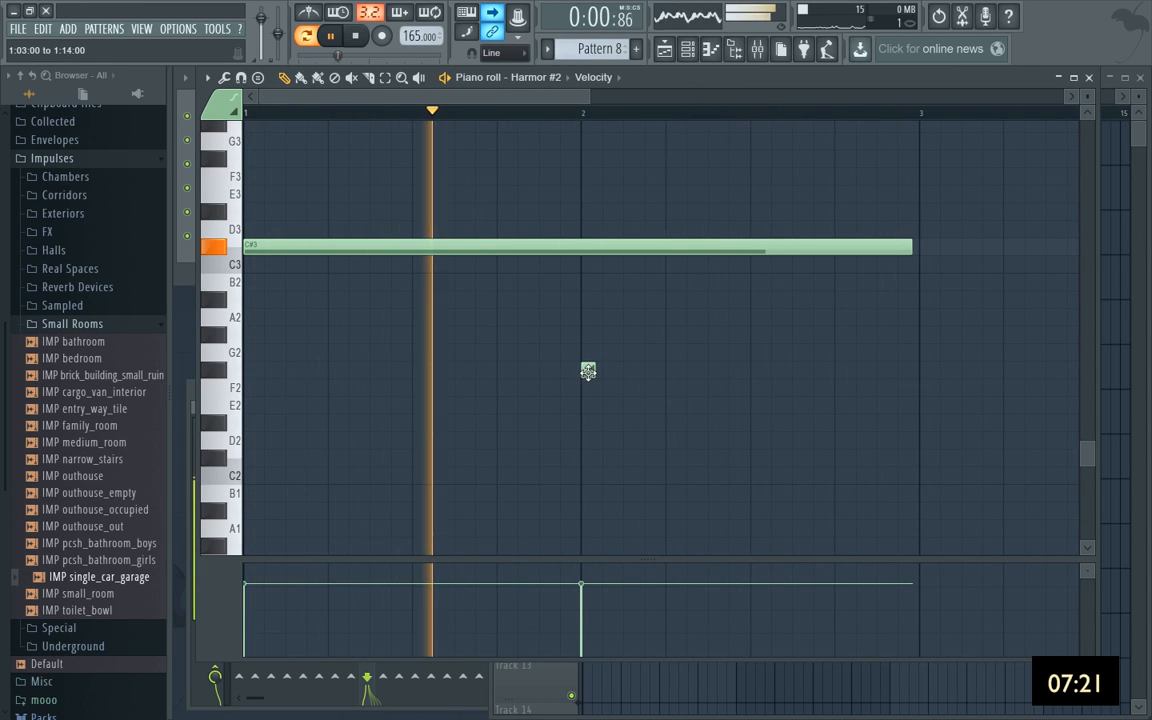
pyautogui.press('space')
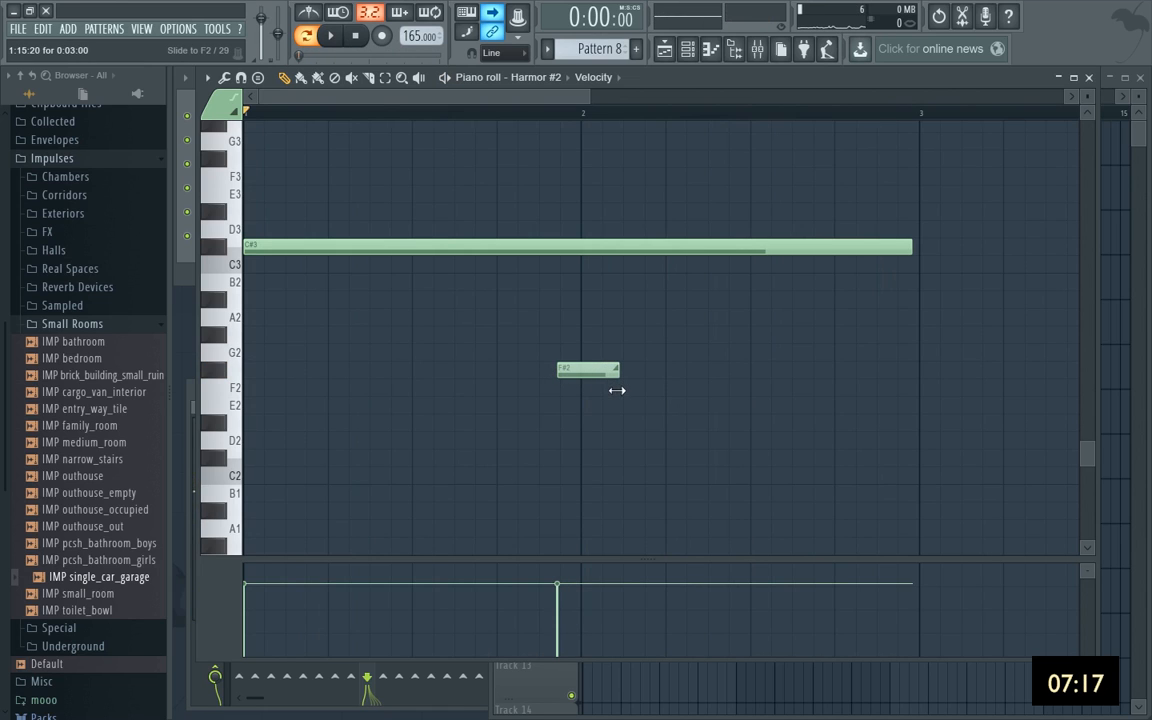
pyautogui.press('space')
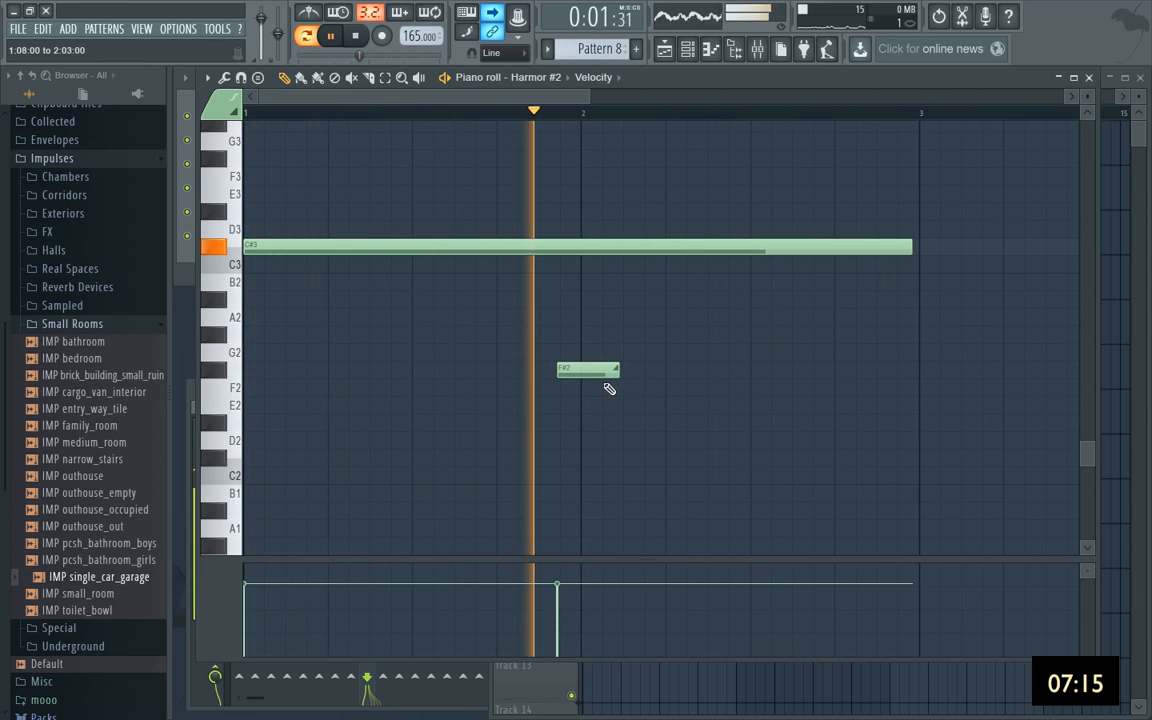
pyautogui.press('space')
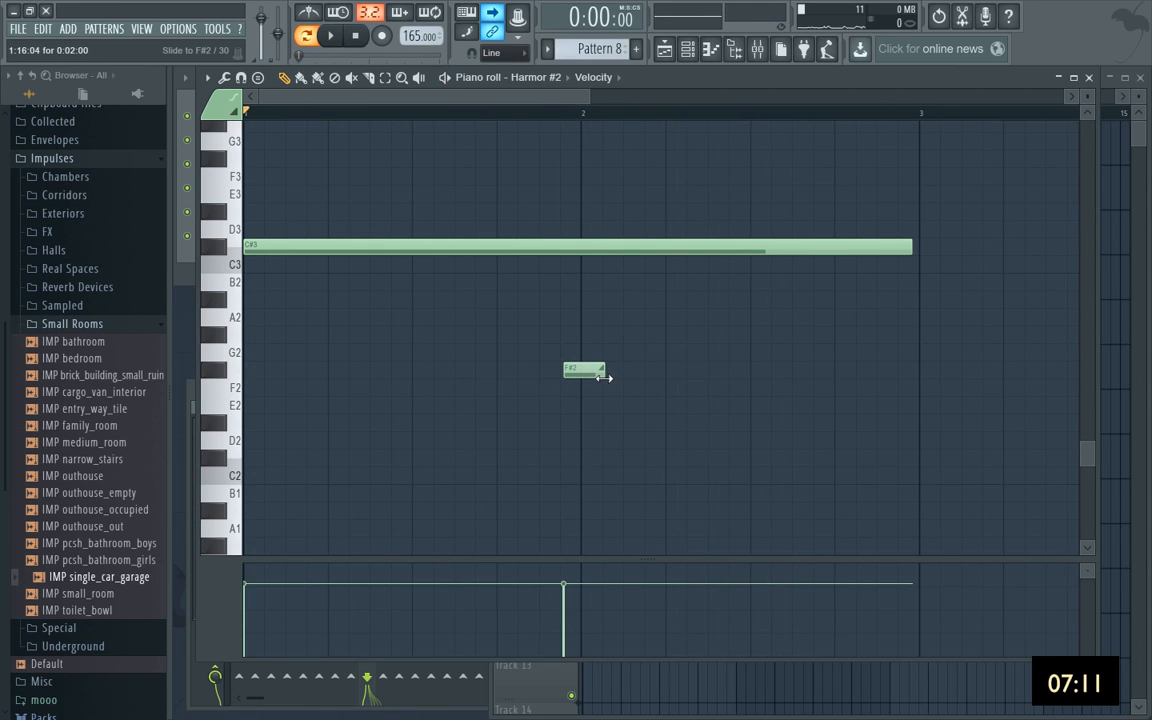
pyautogui.click(1092, 78)
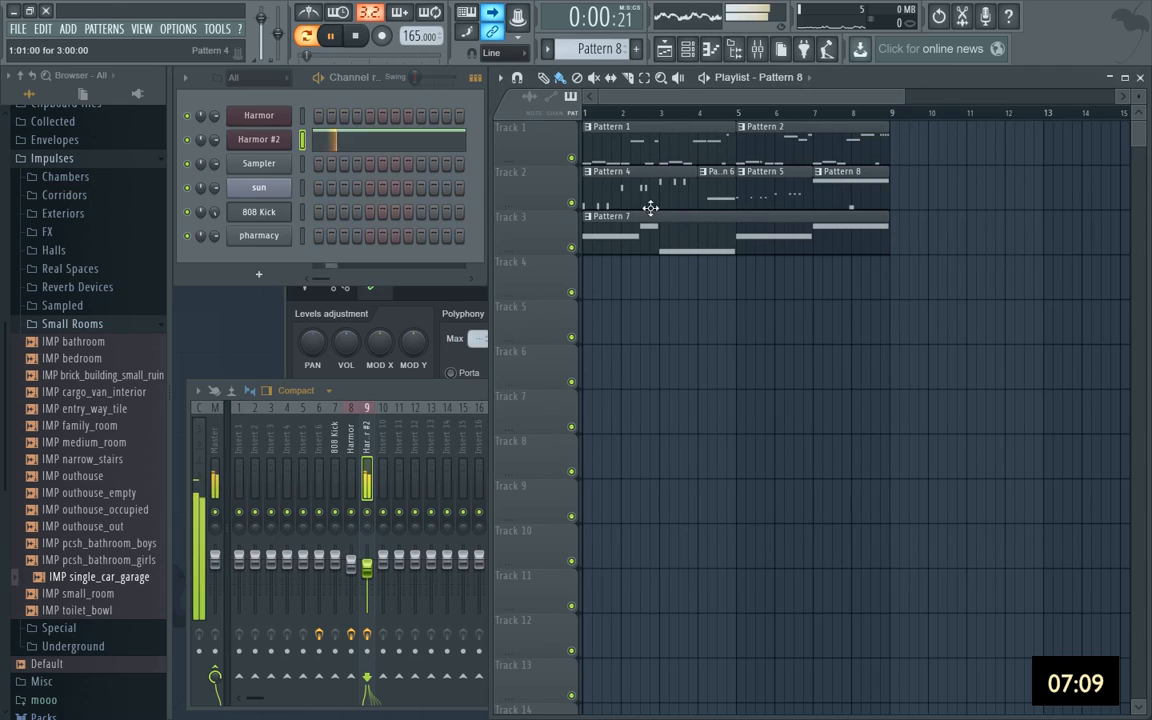
pyautogui.press('space')
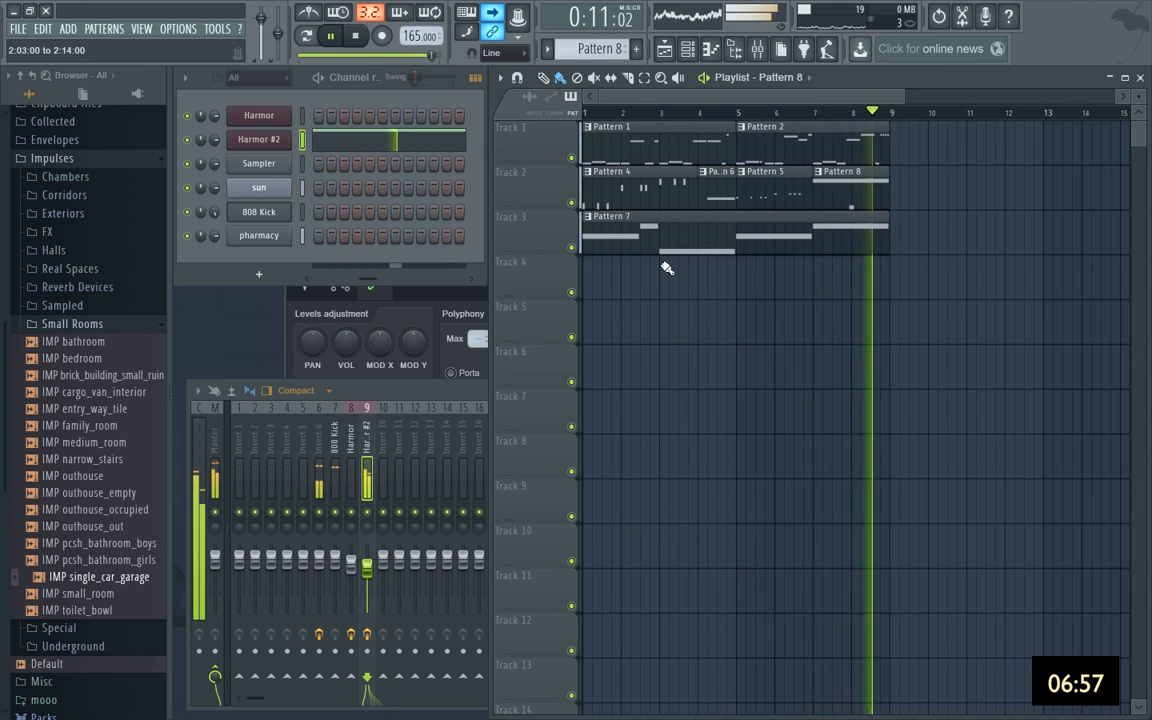
pyautogui.press('space')
# Place the radar sample from the junglebreakcollection_vol1 bonus fx folder on track 4 at bar 1.
pyautogui.click(86, 160)
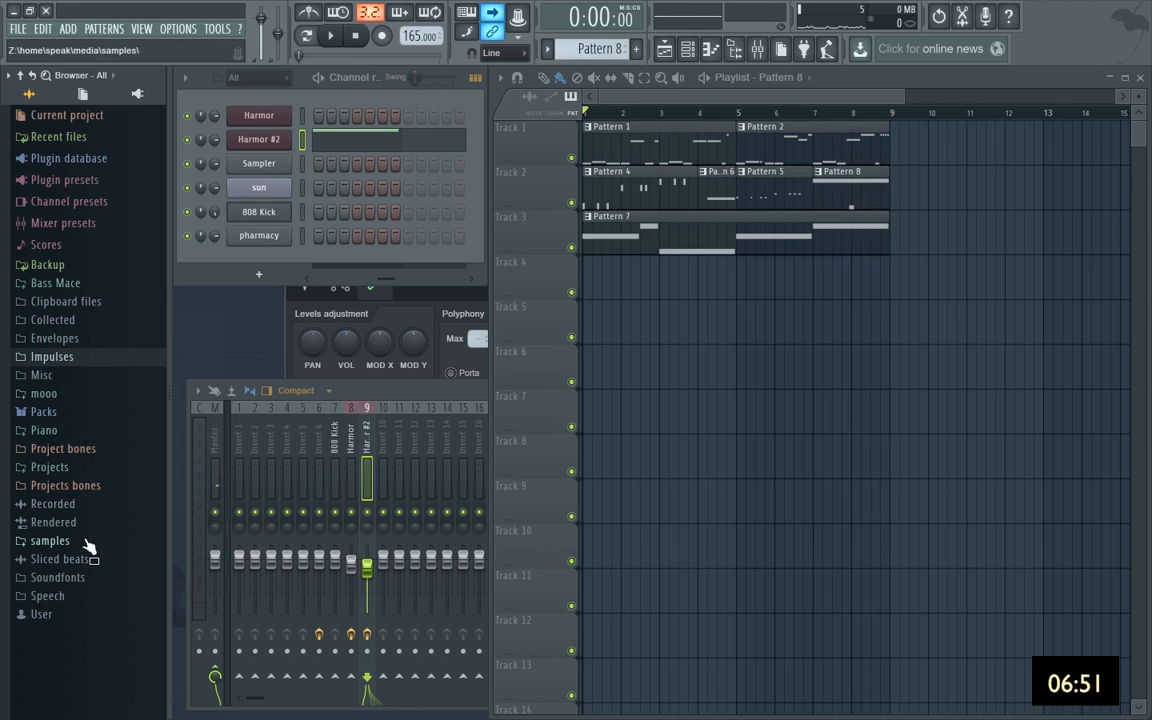
pyautogui.click(50, 540)
pyautogui.click(66, 430)
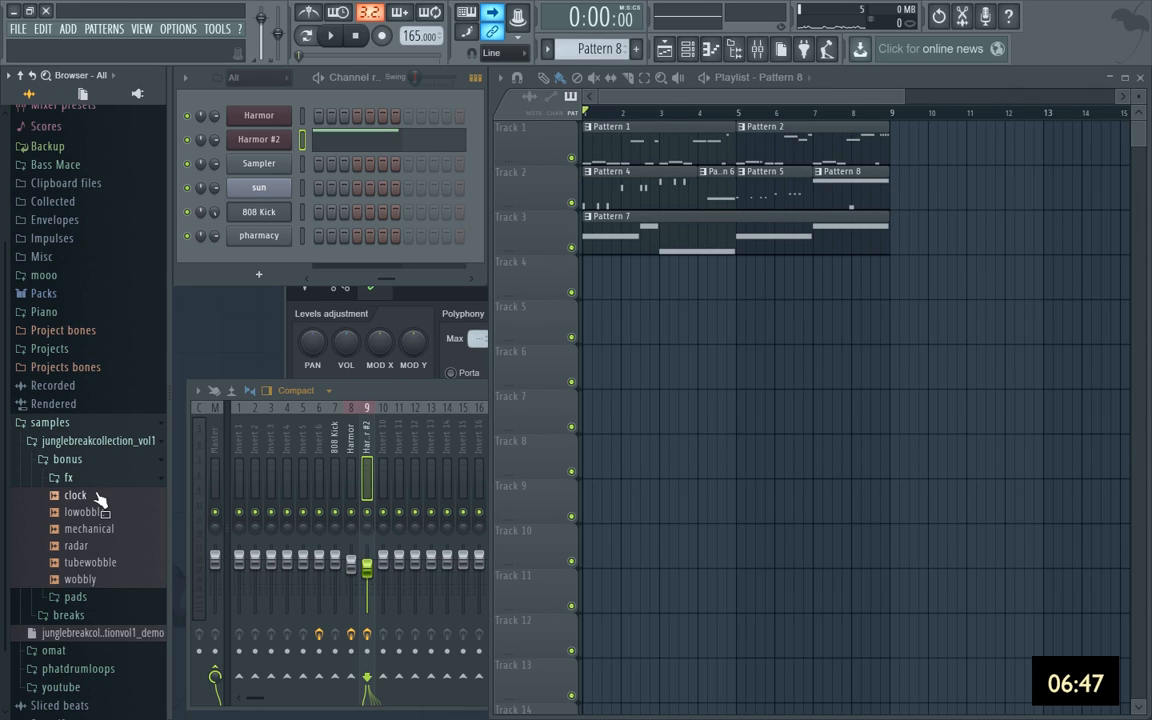
pyautogui.click(104, 549)
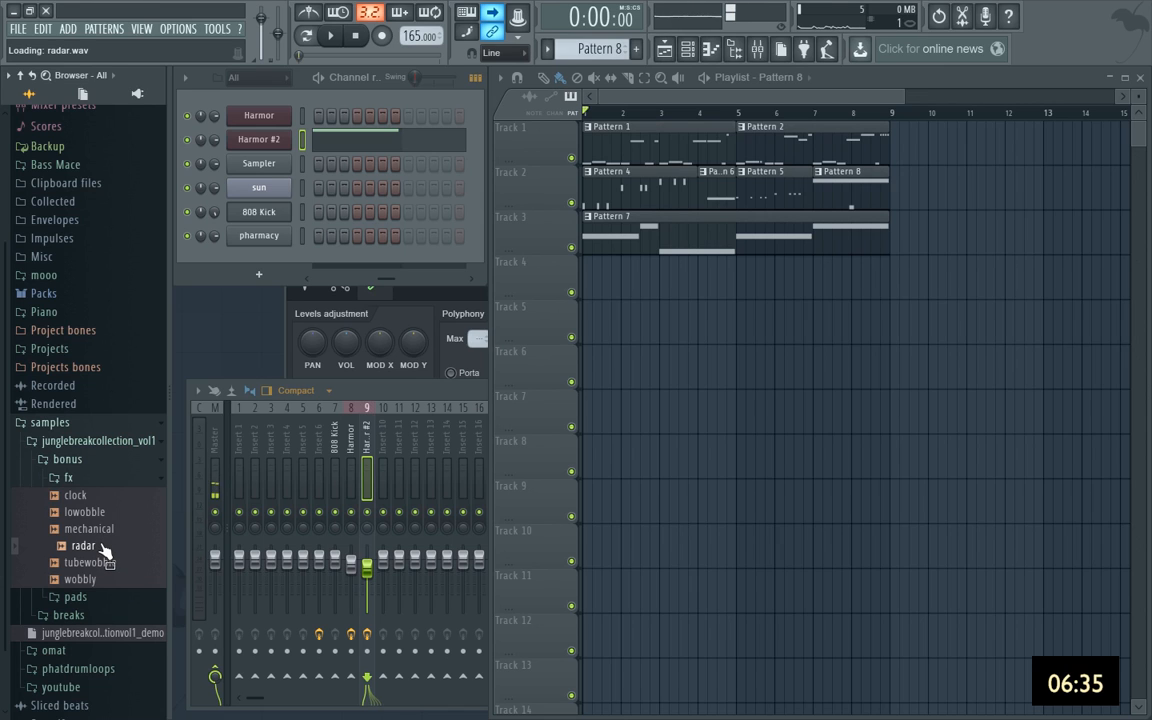
pyautogui.moveTo(104, 549); pyautogui.dragTo(586, 282)
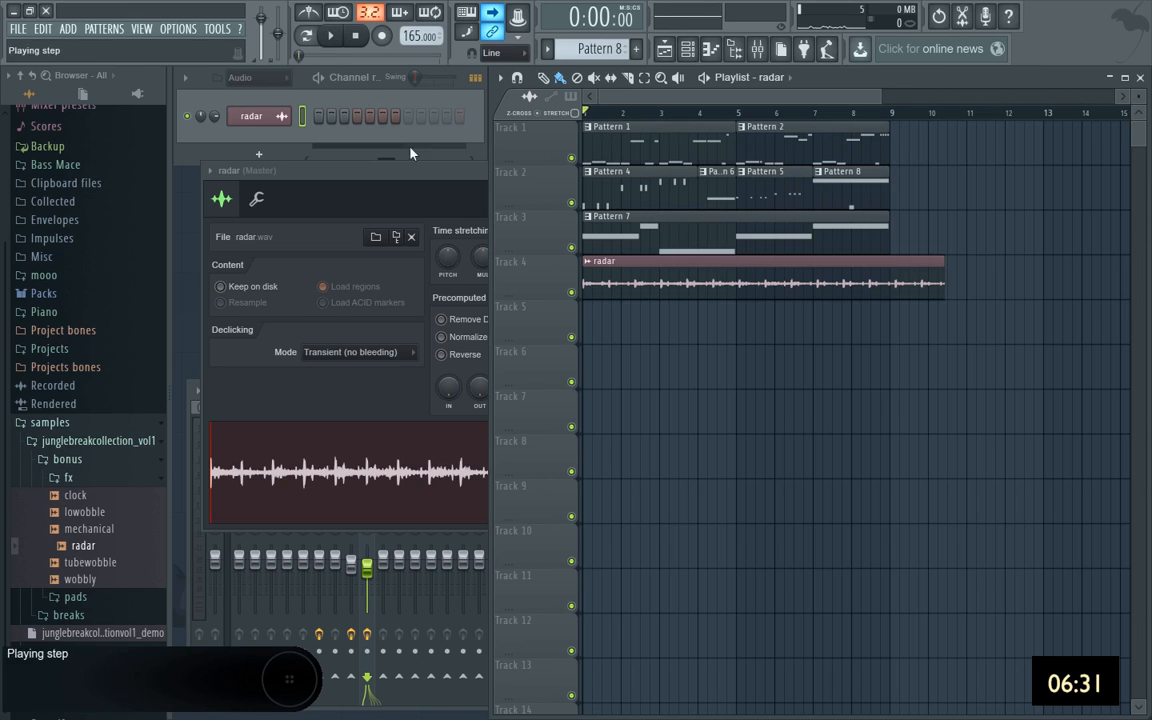
# Isolate tracks 1 and 4 and listen to the radar clip against the melody.
pyautogui.rightClick(571, 158)
pyautogui.click(572, 293)
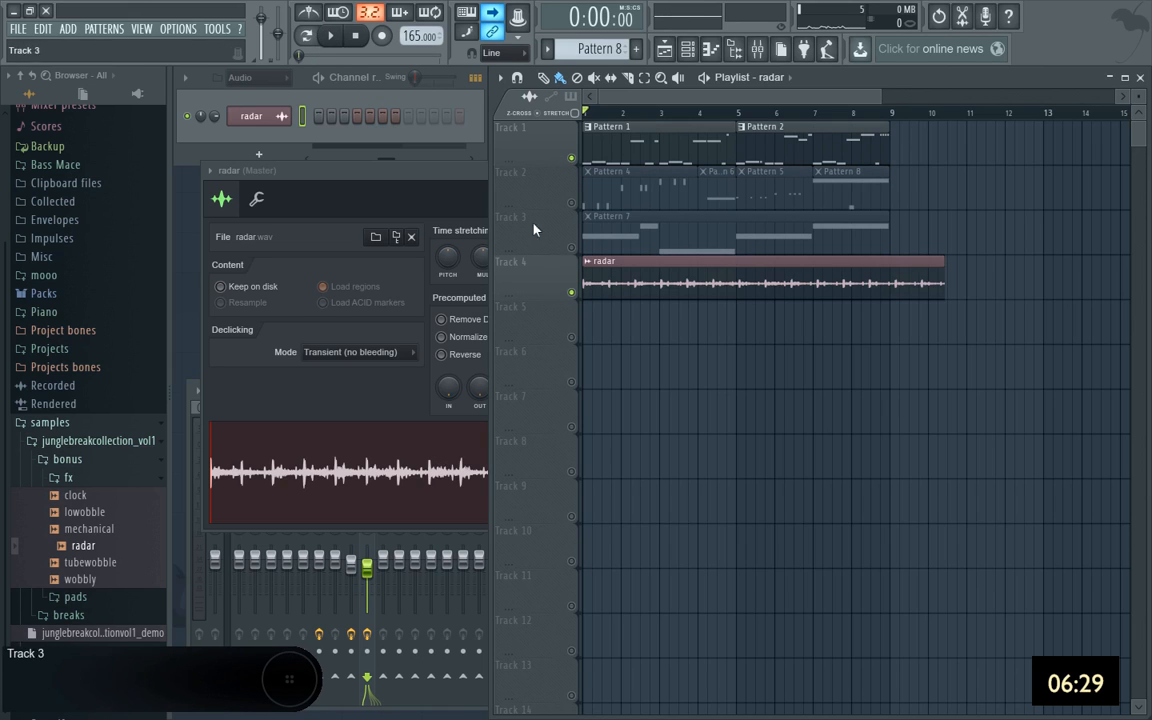
pyautogui.press('space')
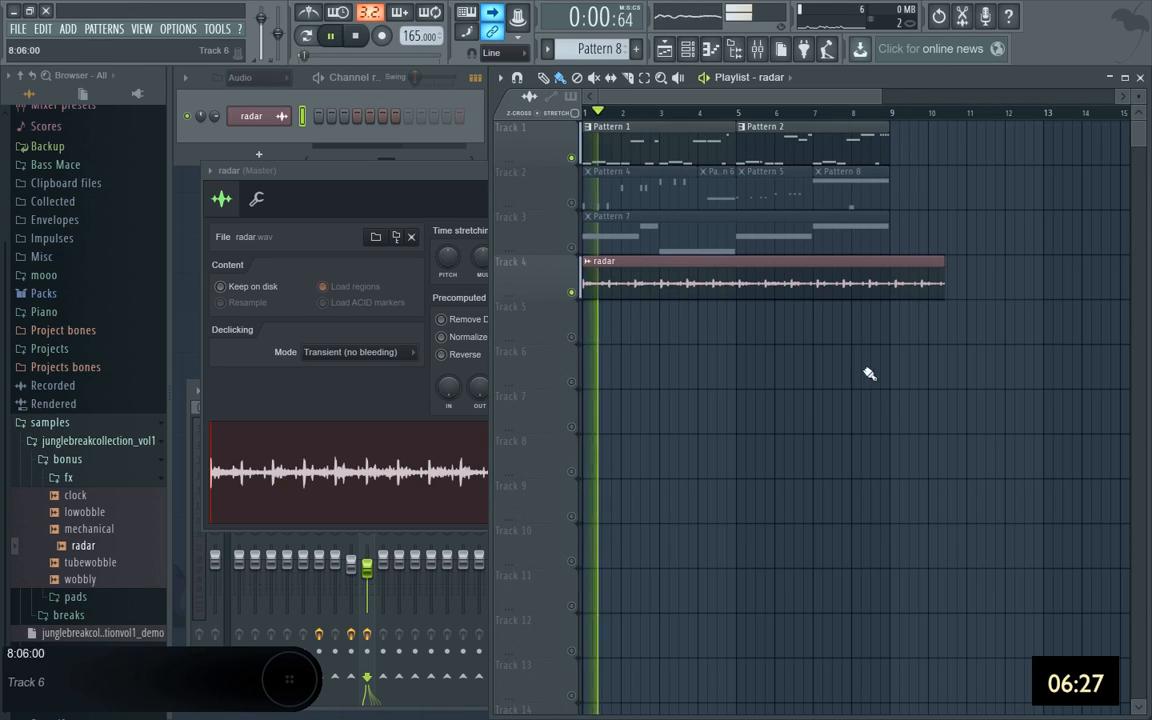
pyautogui.press('space')
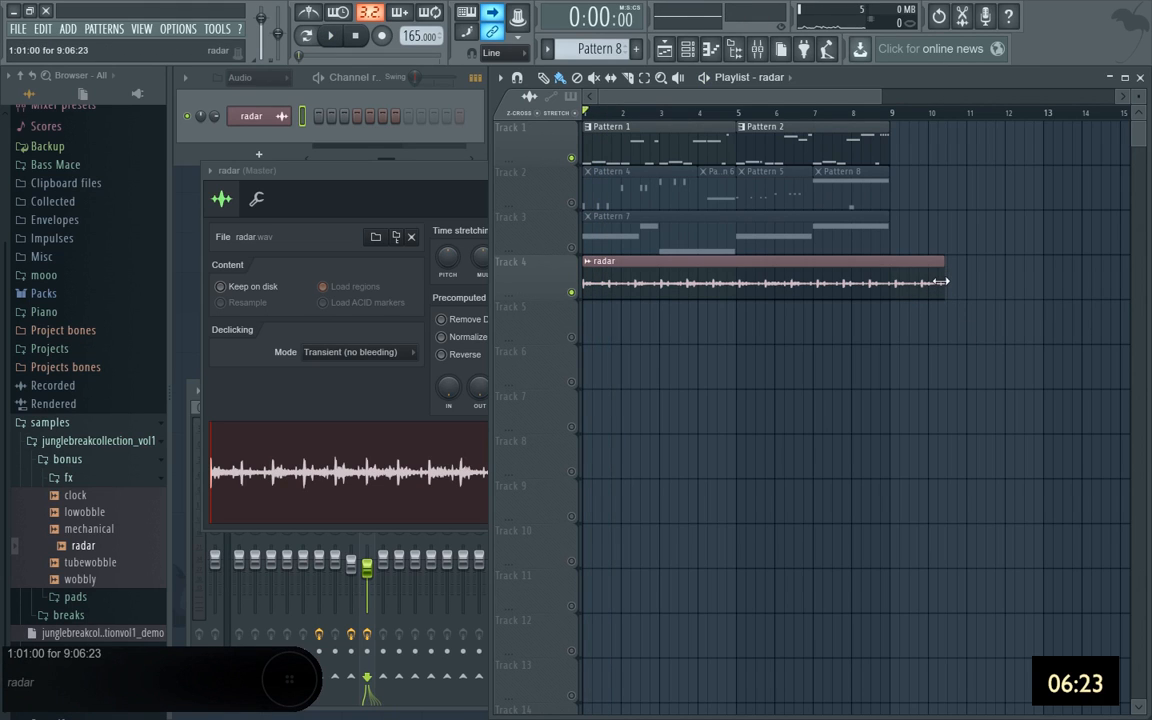
# Shorten the radar clip on track 4 to a length of 6:15:15 and listen to it with the melody.
pyautogui.moveTo(938, 282); pyautogui.dragTo(857, 288)
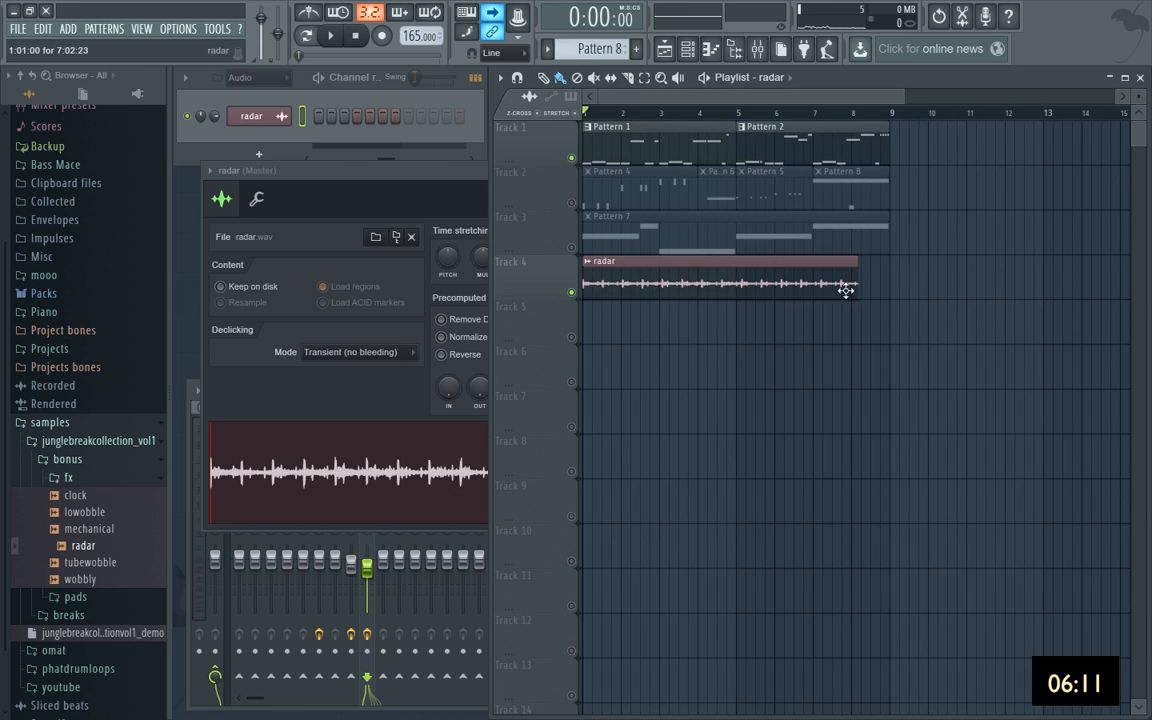
pyautogui.moveTo(857, 284); pyautogui.dragTo(850, 286)
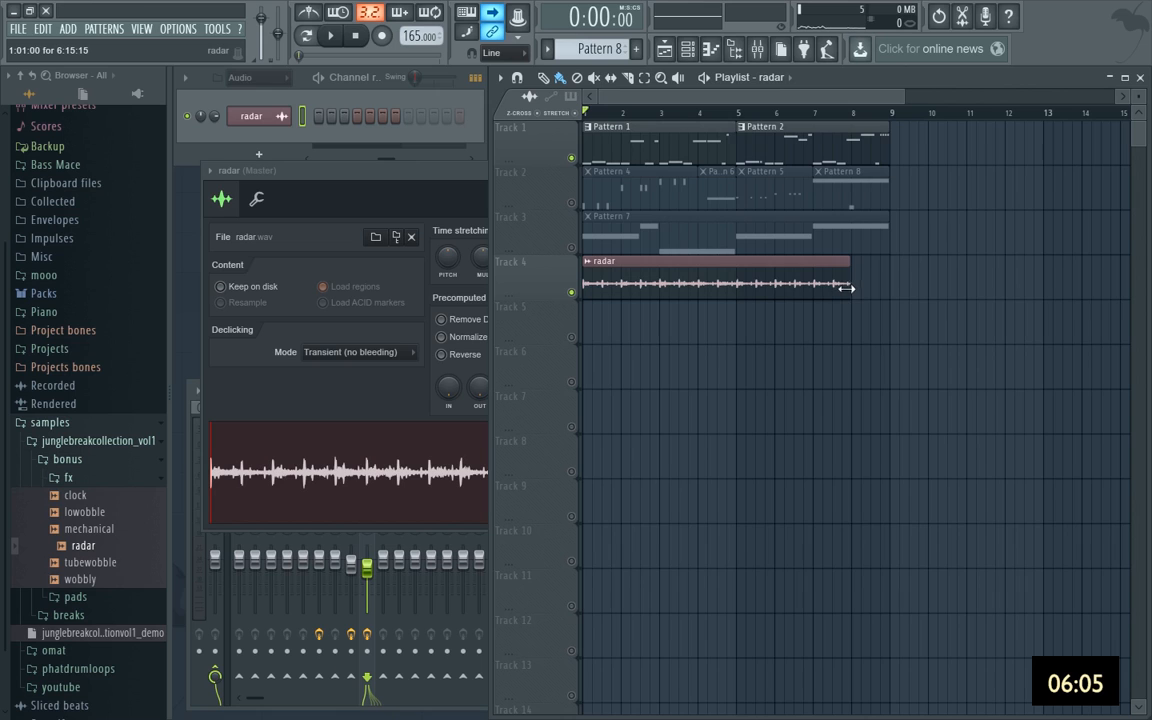
pyautogui.press('space')
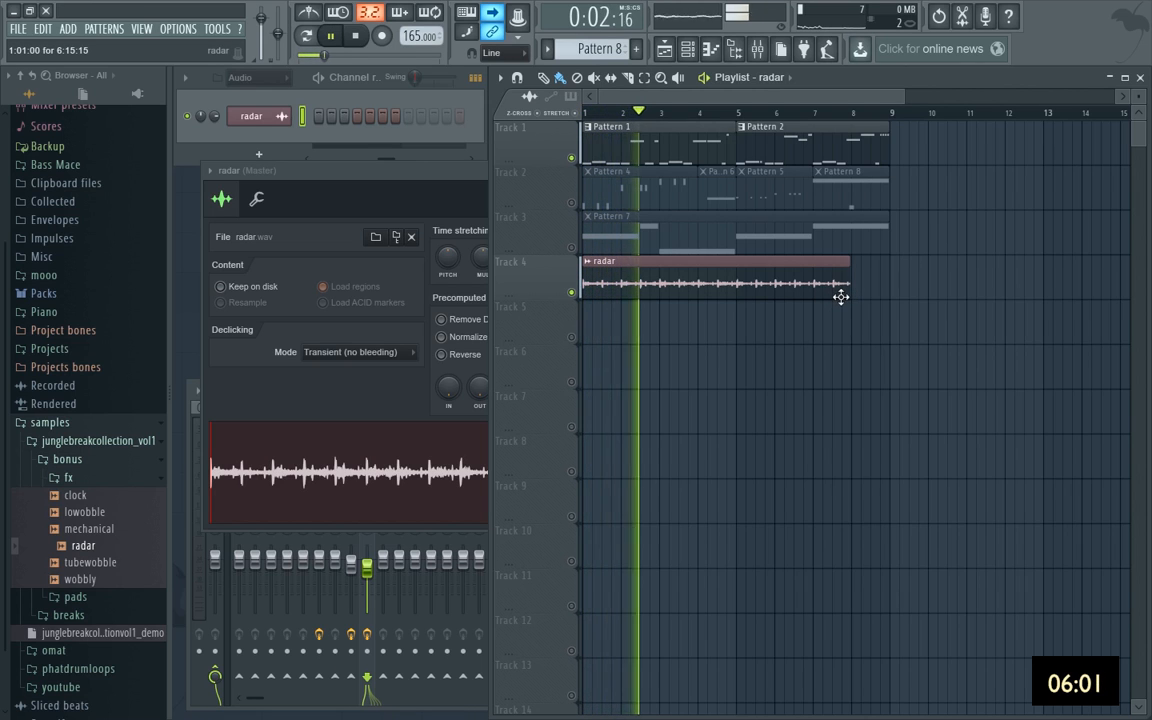
pyautogui.press('space')
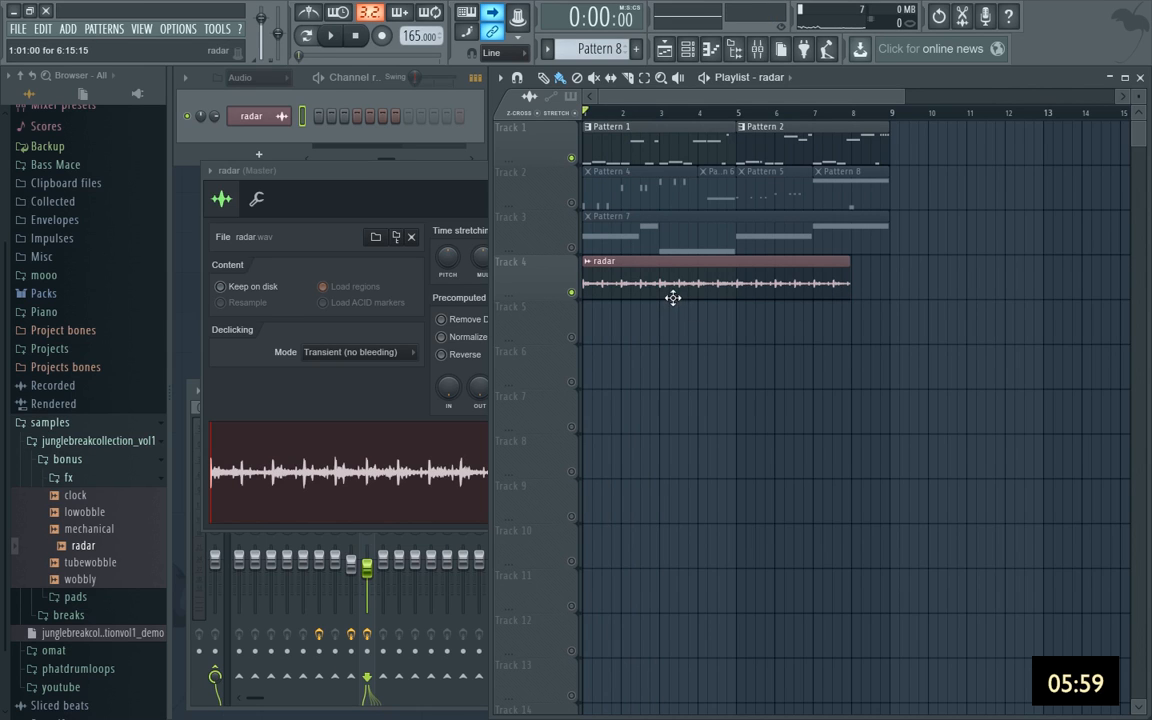
# Slice the radar clip and delete sections, keeping bar 2, the second half of bar 4, and bar 6 onward.
pyautogui.rightClick(600, 287)
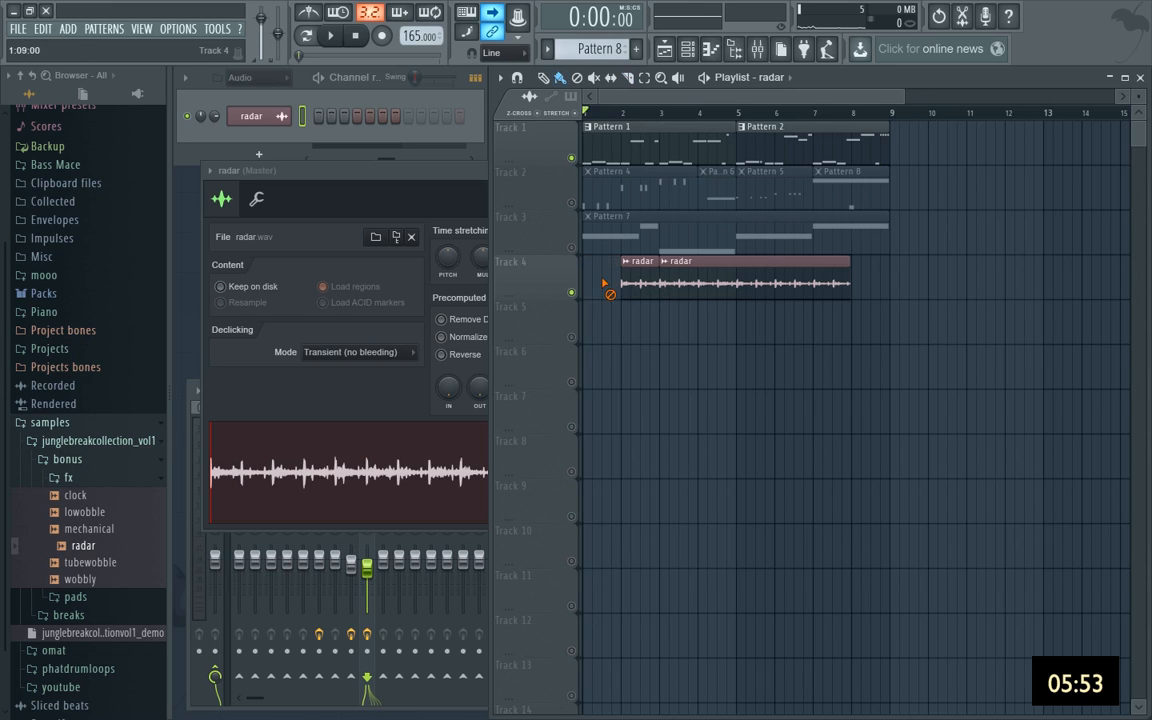
pyautogui.press('c')
pyautogui.click(725, 287)
pyautogui.press('b')
pyautogui.rightClick(697, 285)
pyautogui.press('c')
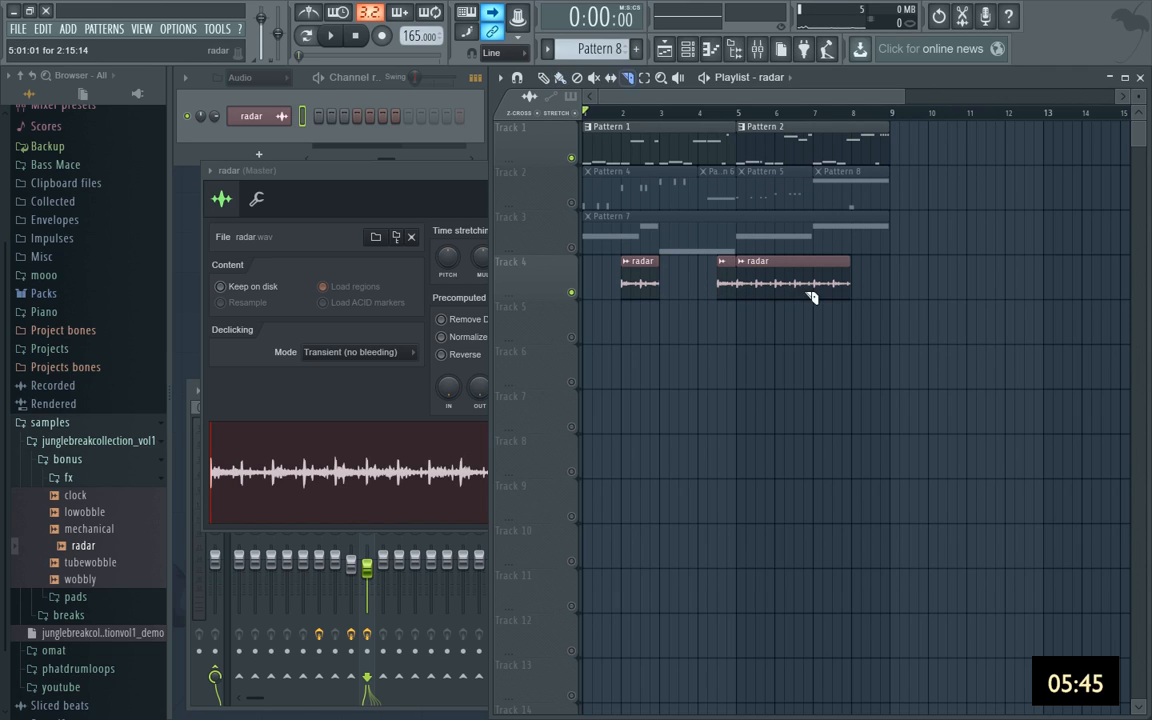
pyautogui.press('b')
pyautogui.rightClick(765, 287)
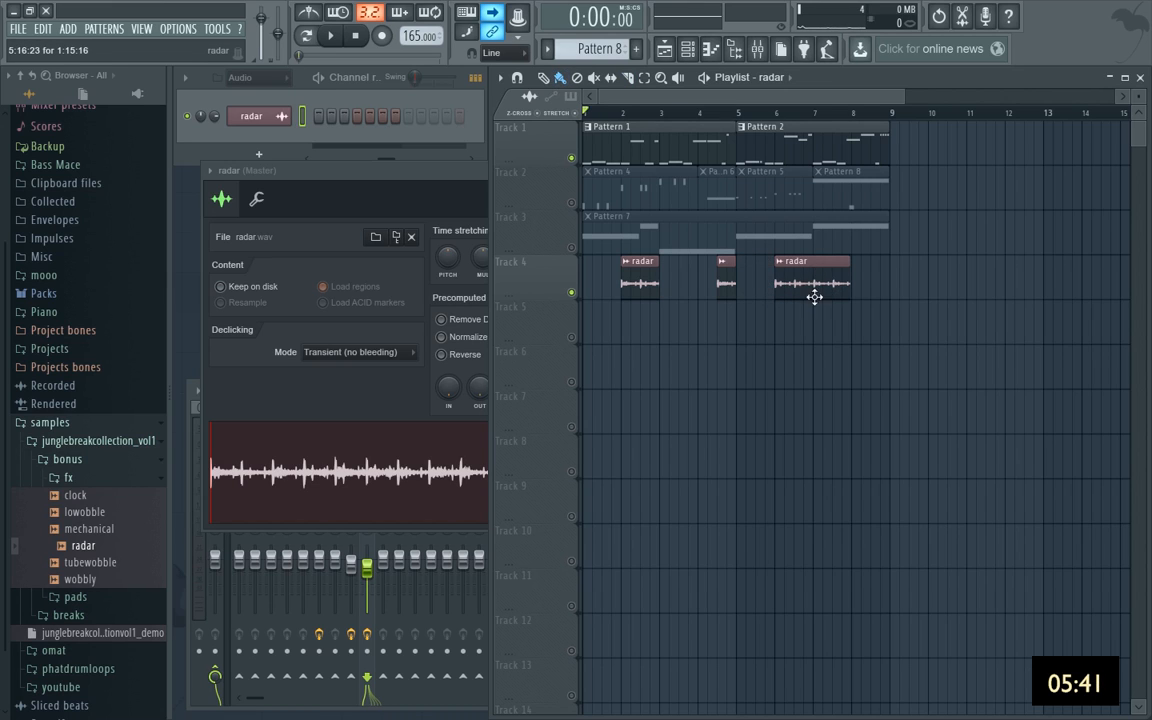
# Unmute all playlist tracks, close the 808 Kick window and play the full arrangement with the radar clips.
pyautogui.rightClick(576, 158)
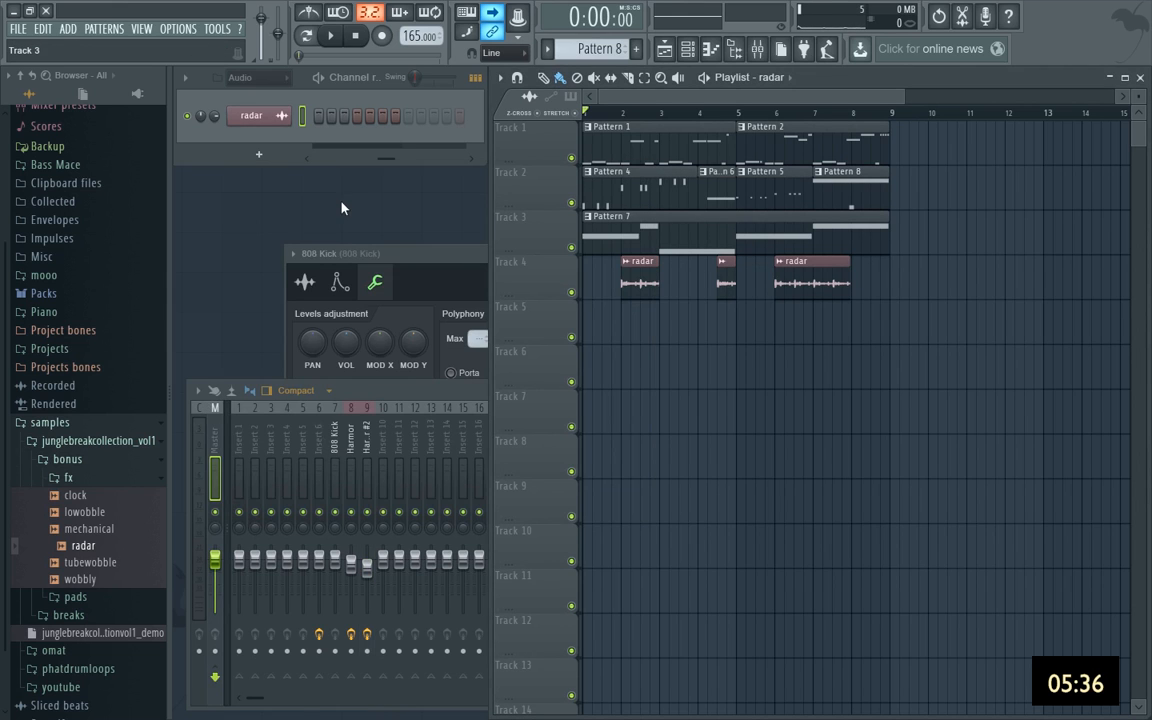
pyautogui.click(418, 248)
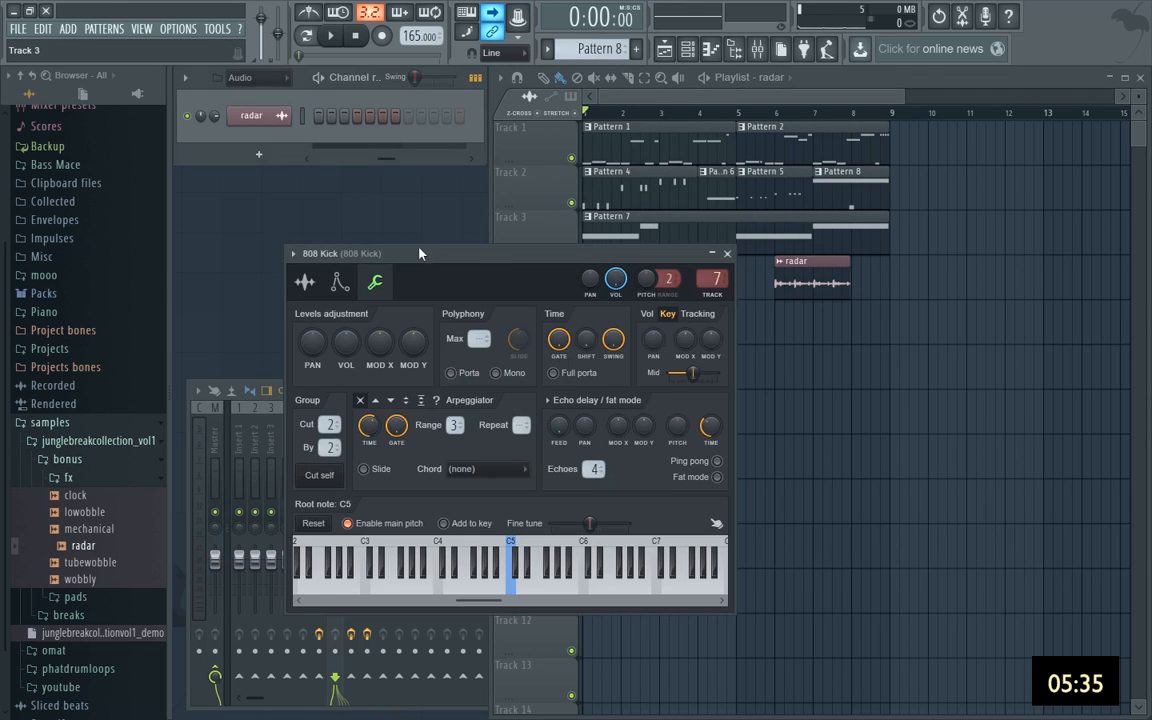
pyautogui.click(725, 254)
pyautogui.press('space')
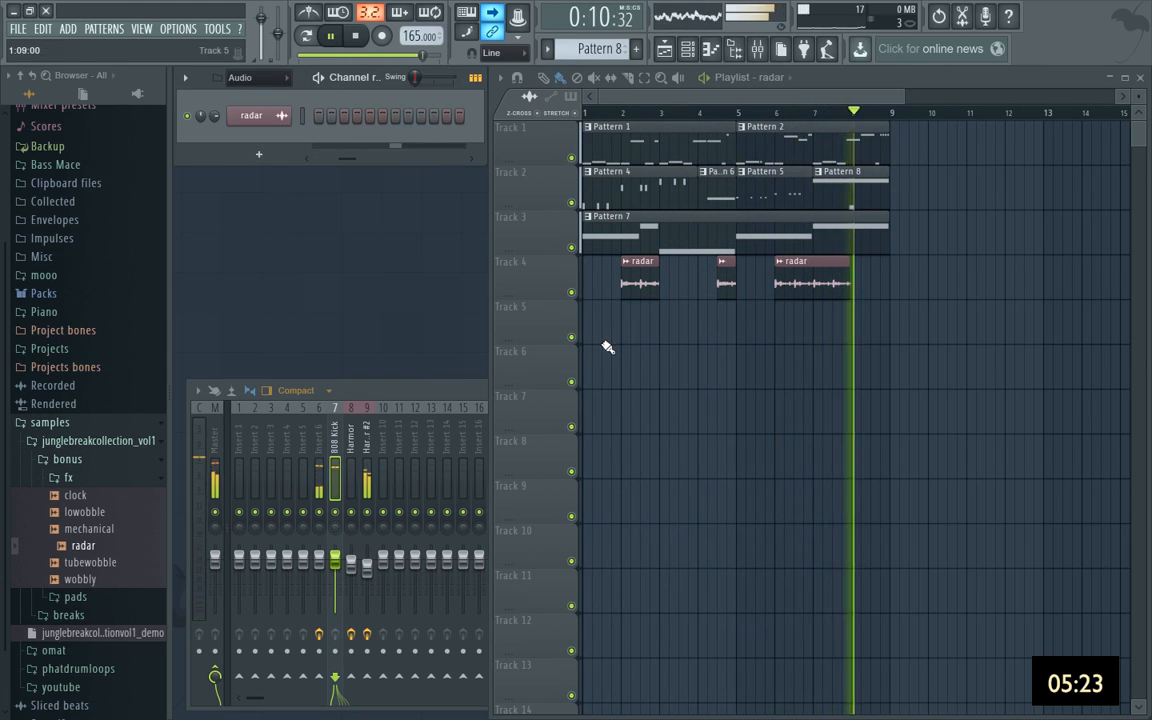
pyautogui.press('space')
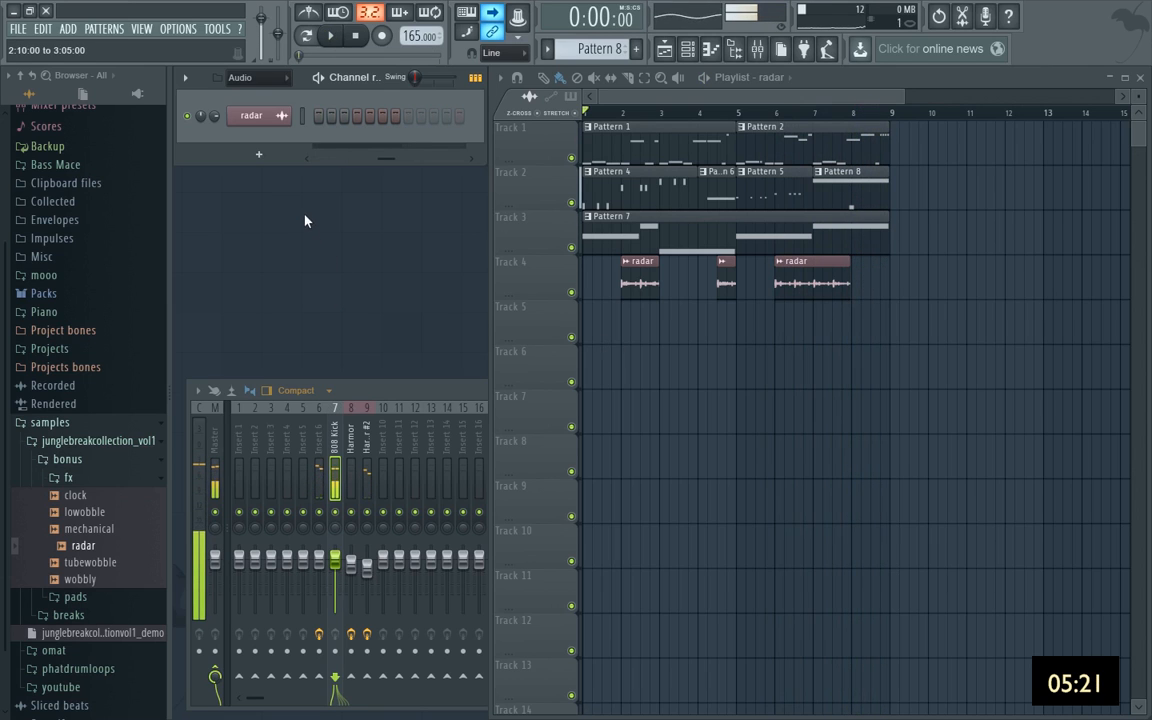
# Route the radar channel to mixer insert 10 and load Fruity Parametric EQ 2 in its slot 4.
pyautogui.click(388, 427)
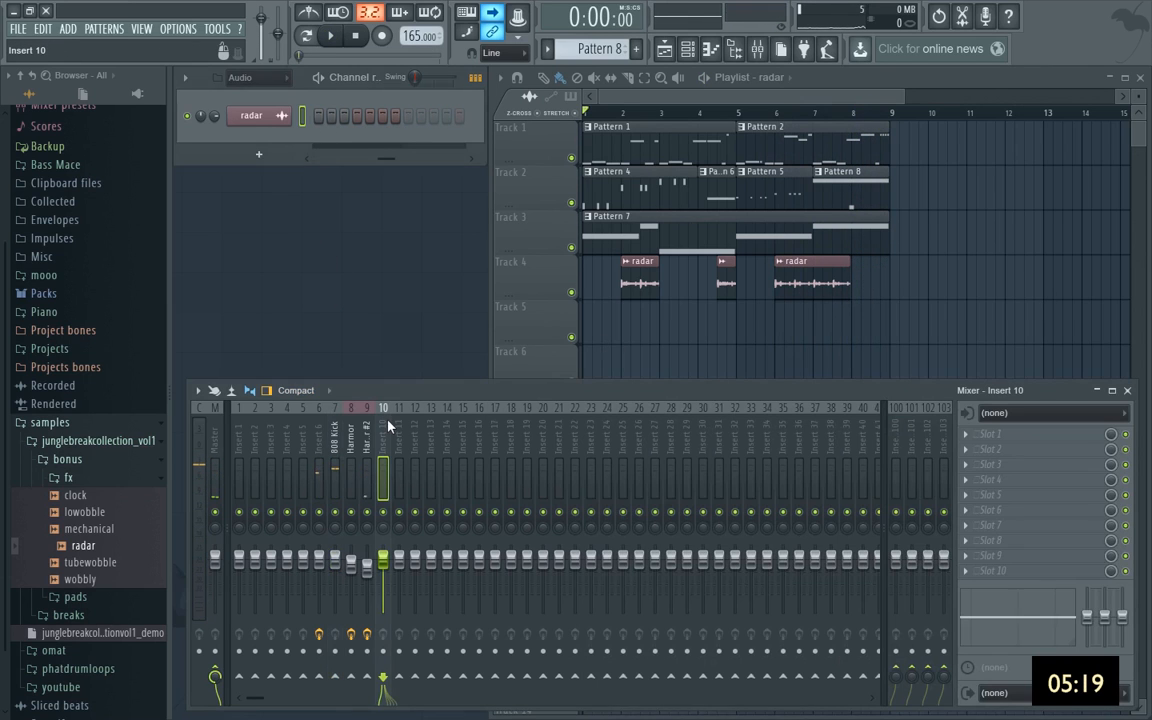
pyautogui.hotkey('ctrl', 'l')
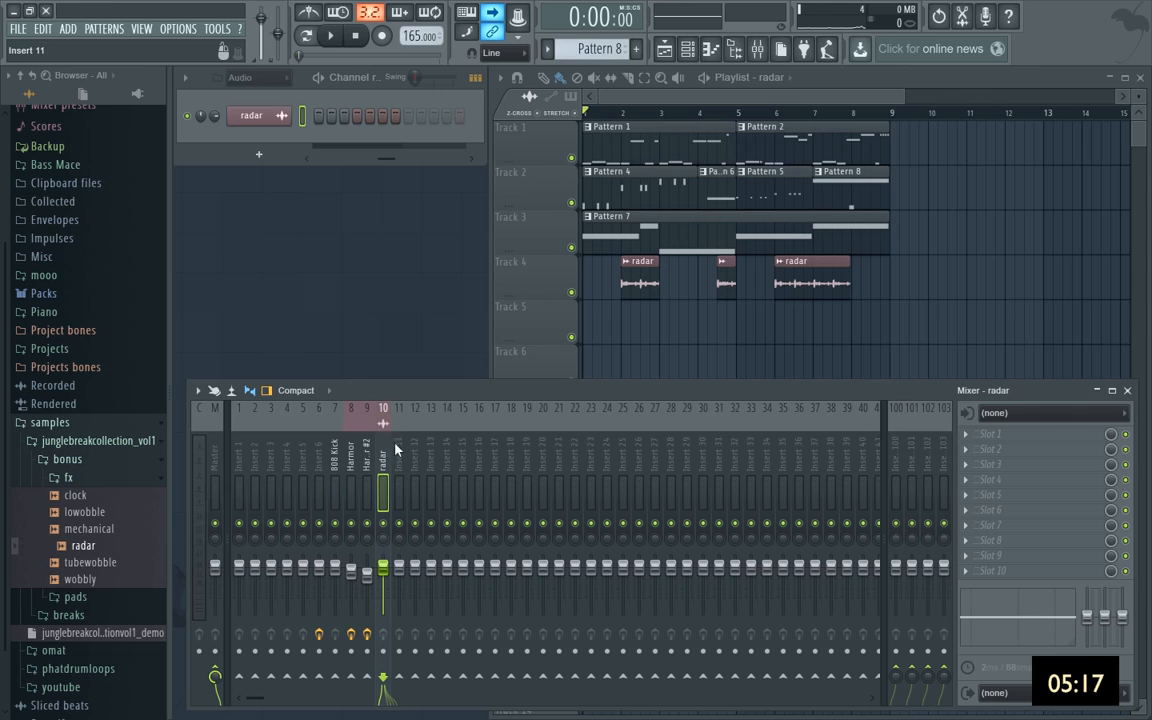
pyautogui.click(966, 484)
pyautogui.click(915, 584)
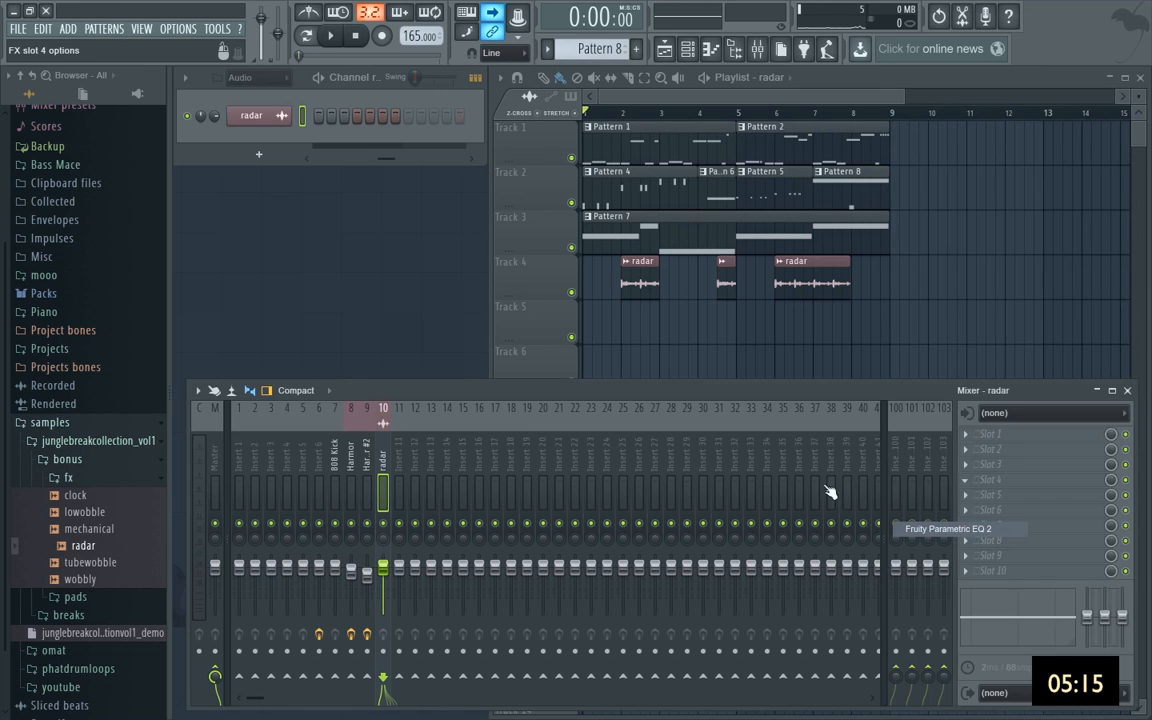
# Set the radar EQ's band 1 to high pass, raise its cutoff to just below band 2, and close the EQ.
pyautogui.rightClick(280, 302)
pyautogui.moveTo(300, 345)
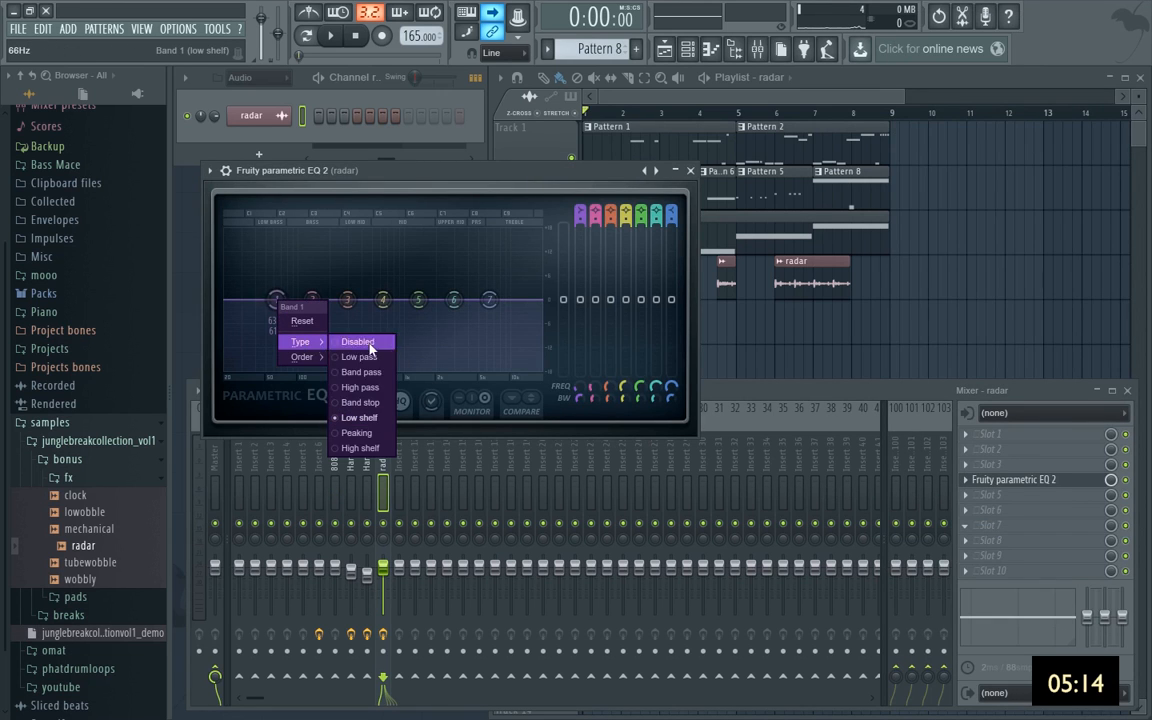
pyautogui.click(347, 391)
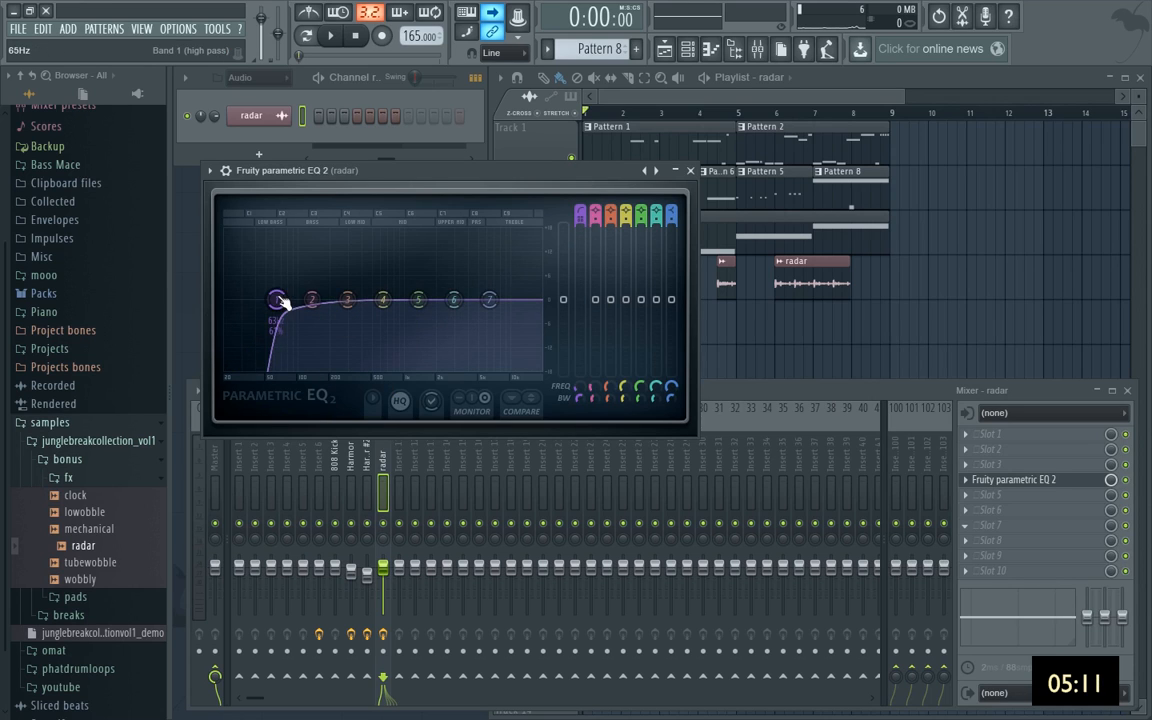
pyautogui.moveTo(278, 301); pyautogui.dragTo(297, 299)
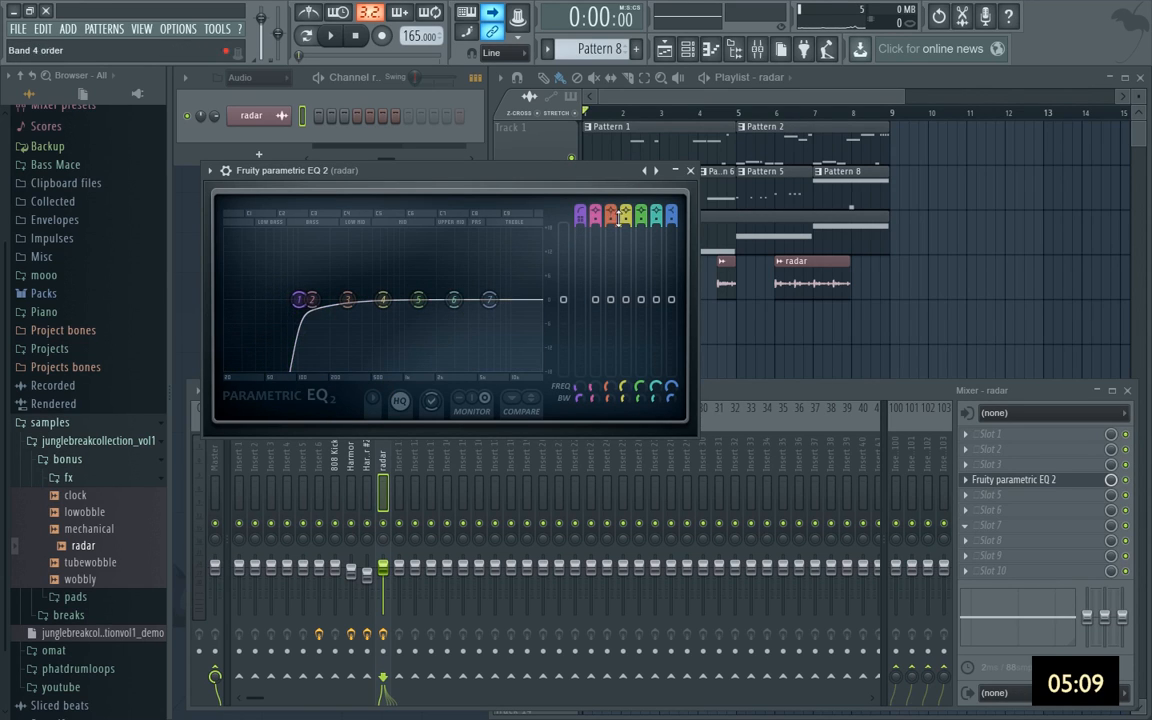
pyautogui.click(690, 171)
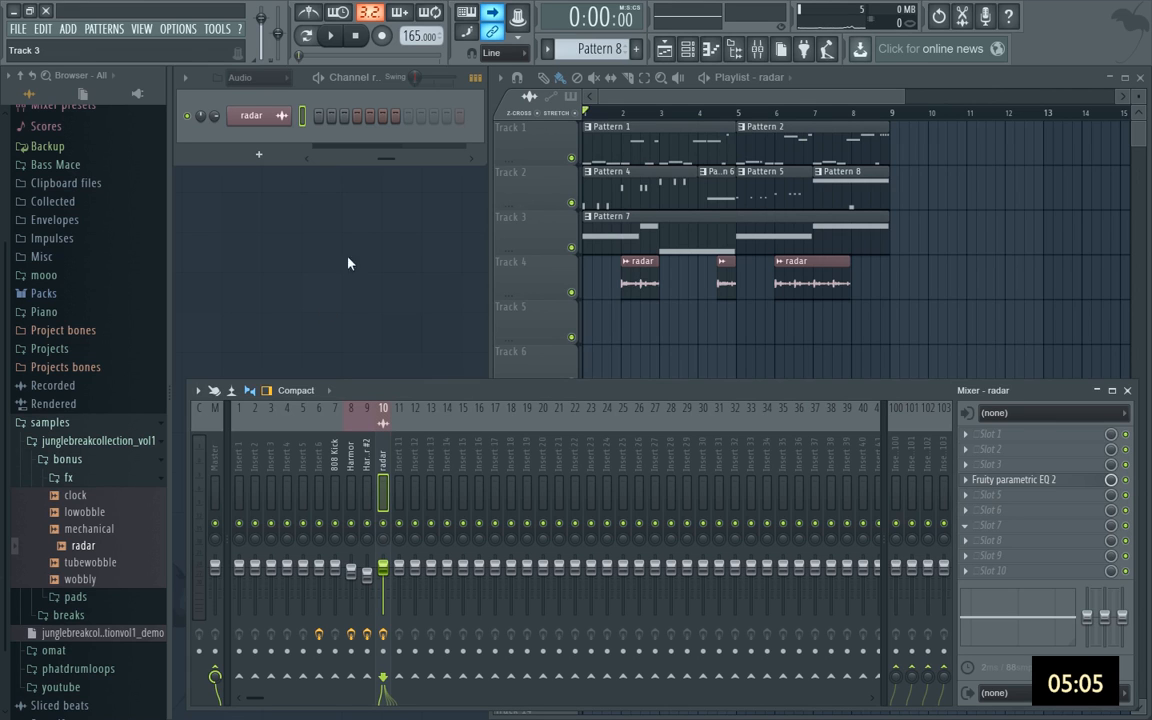
# Show Pattern 7's channels with pharmacy selected, and review the Fruity Parametric EQ 2 on the radar insert.
pyautogui.click(600, 226)
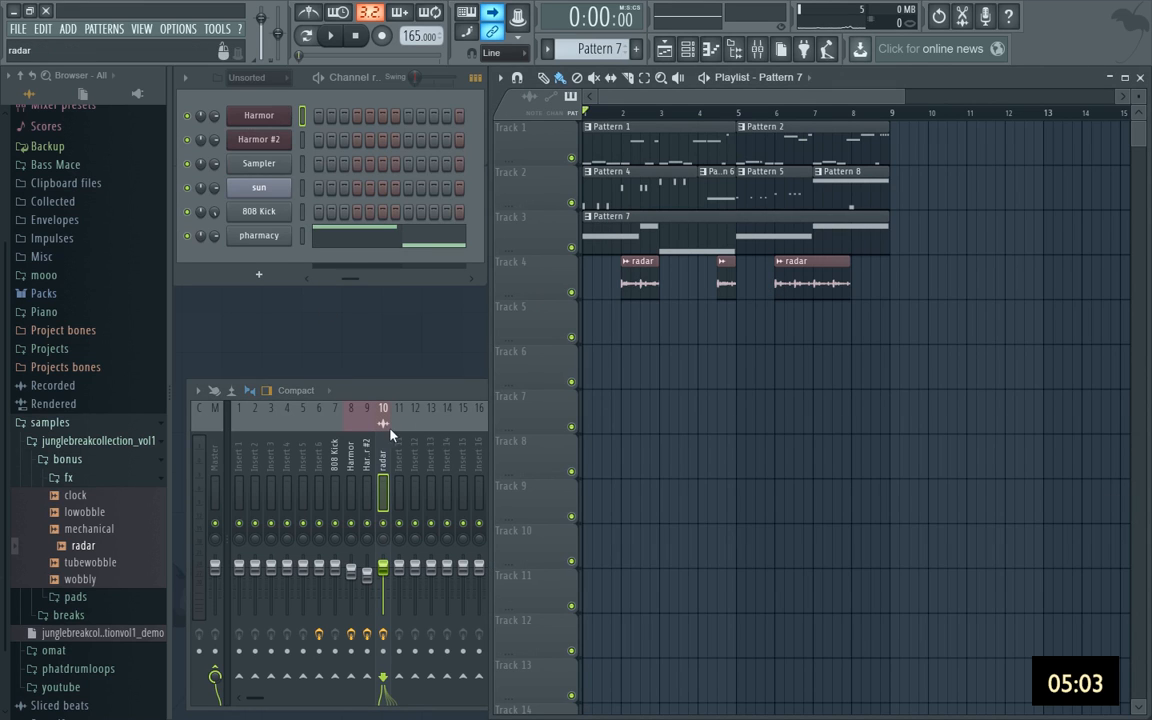
pyautogui.click(262, 237)
pyautogui.click(262, 237)
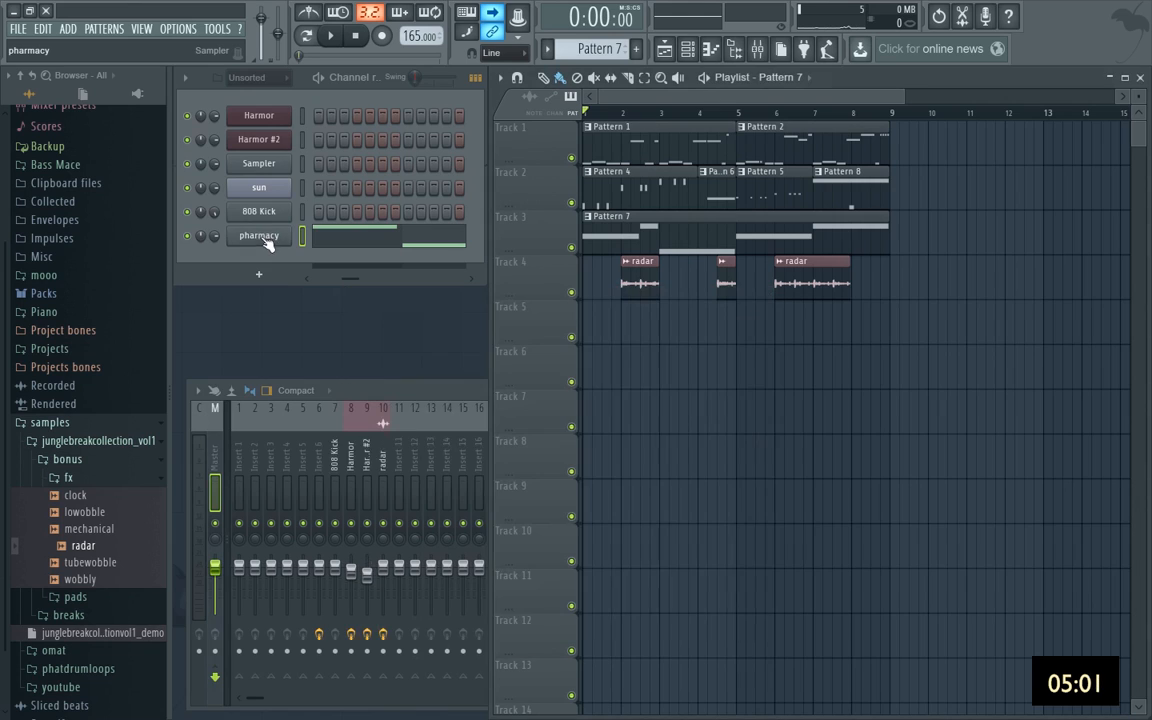
pyautogui.click(415, 443)
pyautogui.click(383, 422)
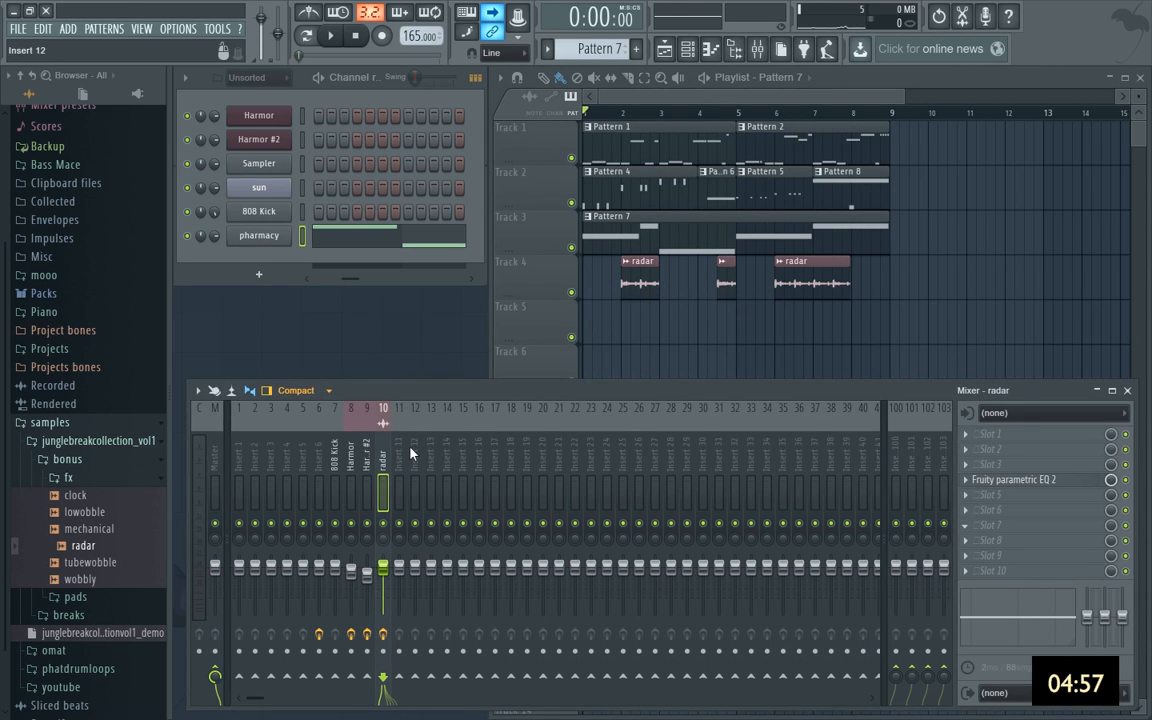
pyautogui.click(1043, 497)
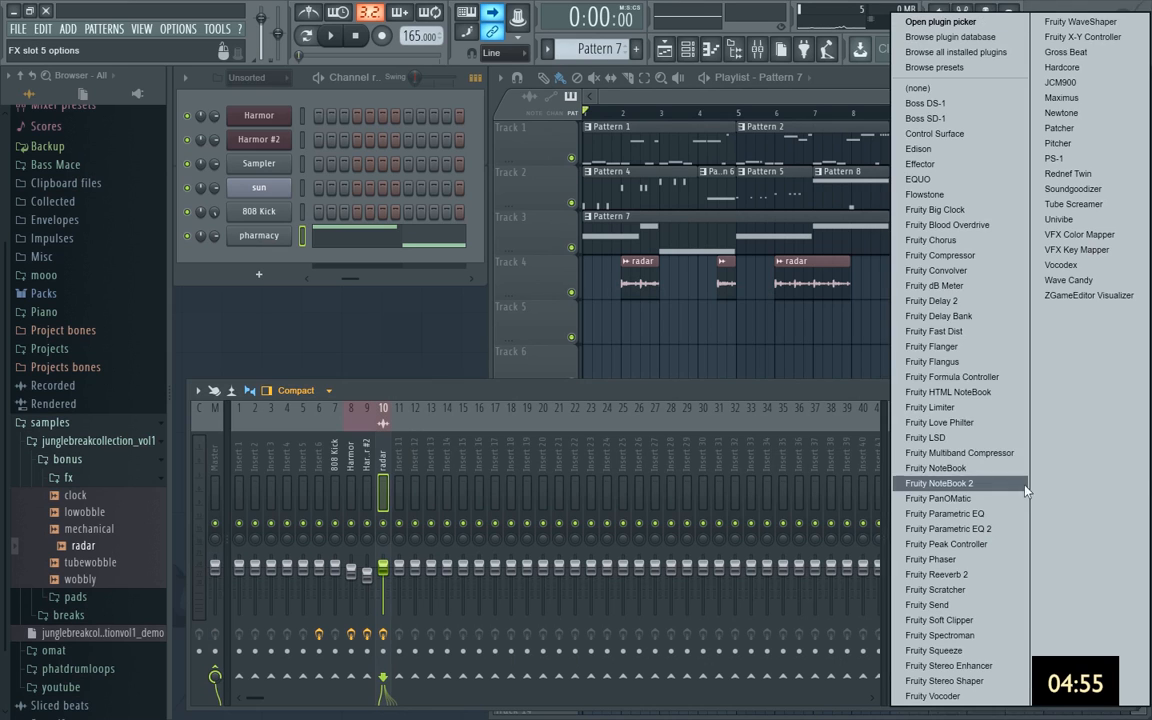
pyautogui.press('Escape')
pyautogui.click(997, 481)
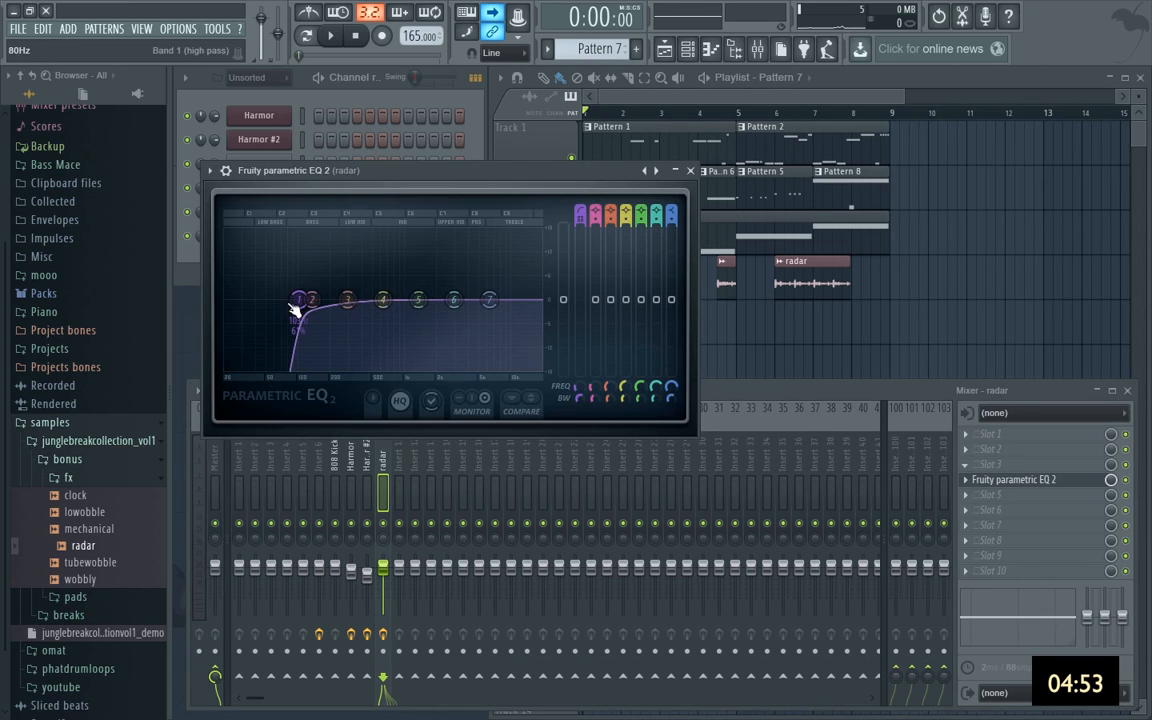
pyautogui.click(690, 170)
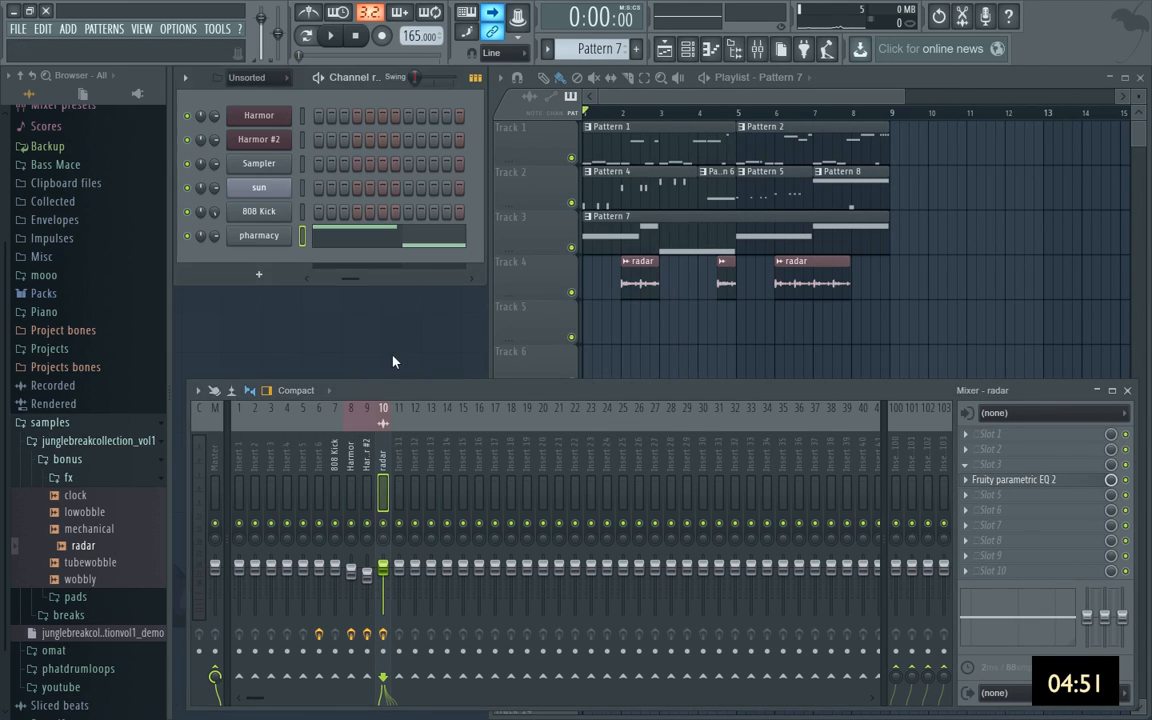
# Reopen the bonus sample folder and play the arrangement to hear the filtered radar clips.
pyautogui.click(85, 462)
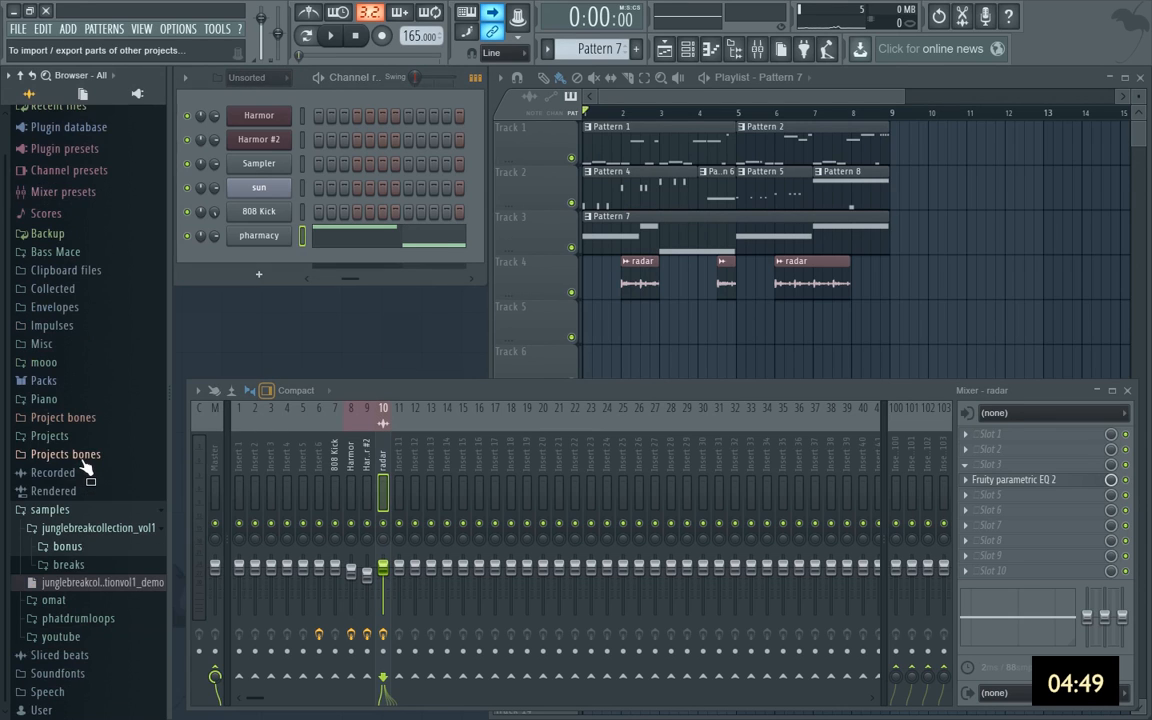
pyautogui.click(92, 549)
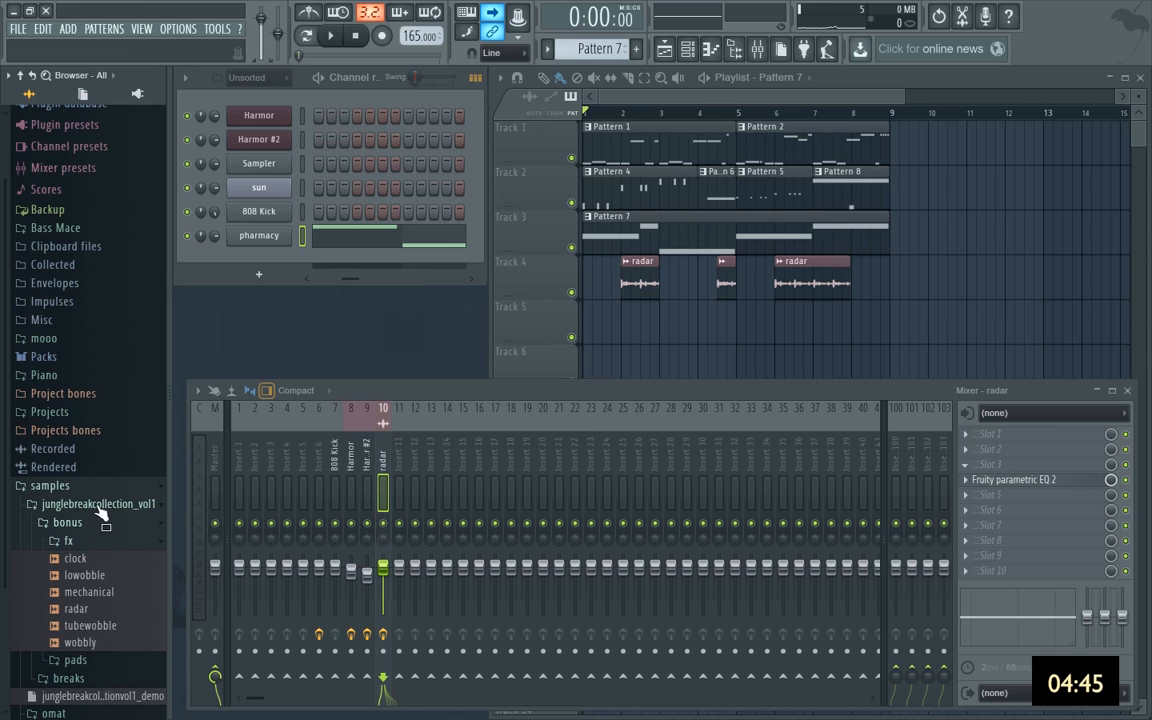
pyautogui.press('space')
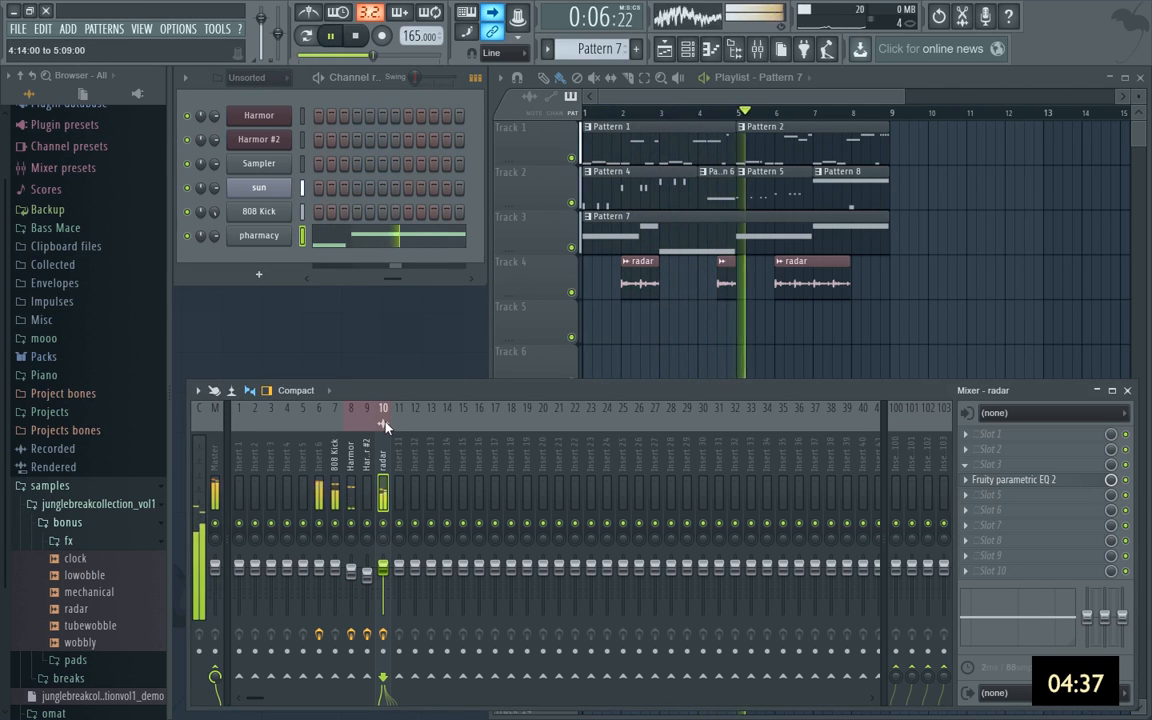
# Collapse the samples folder, check the general SFX pack, and open the Drums SFX folder under Packs.
pyautogui.click(88, 488)
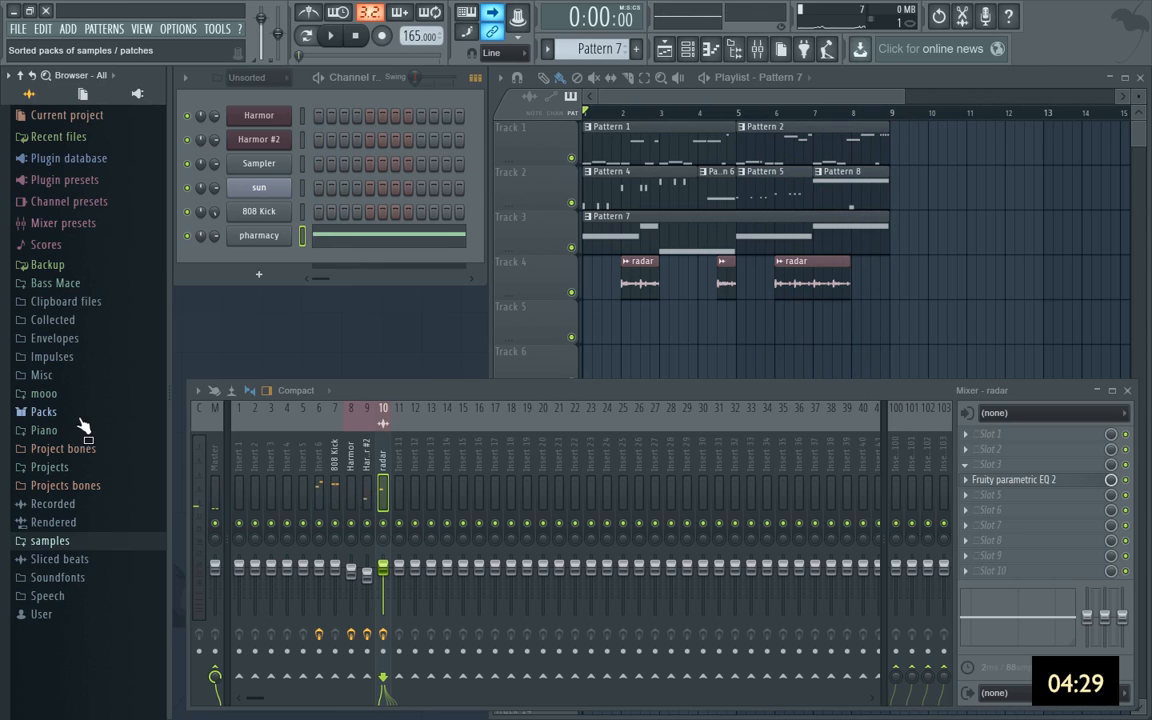
pyautogui.click(80, 419)
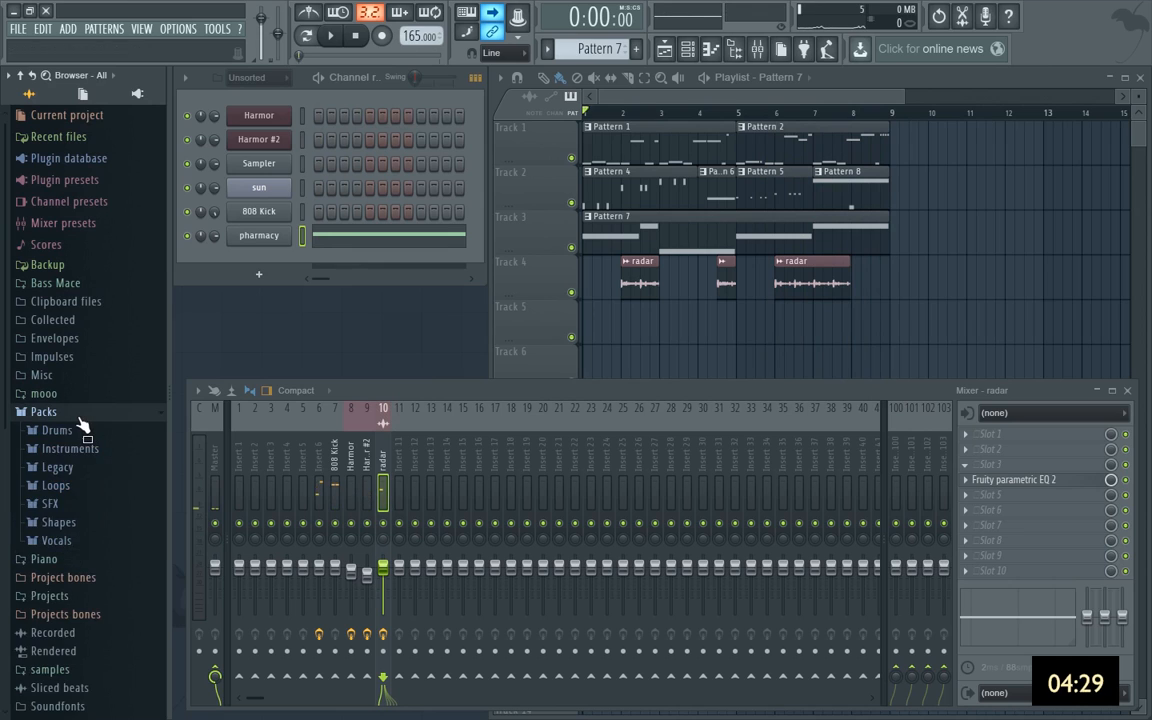
pyautogui.click(79, 504)
pyautogui.scroll(3, 100, 270)
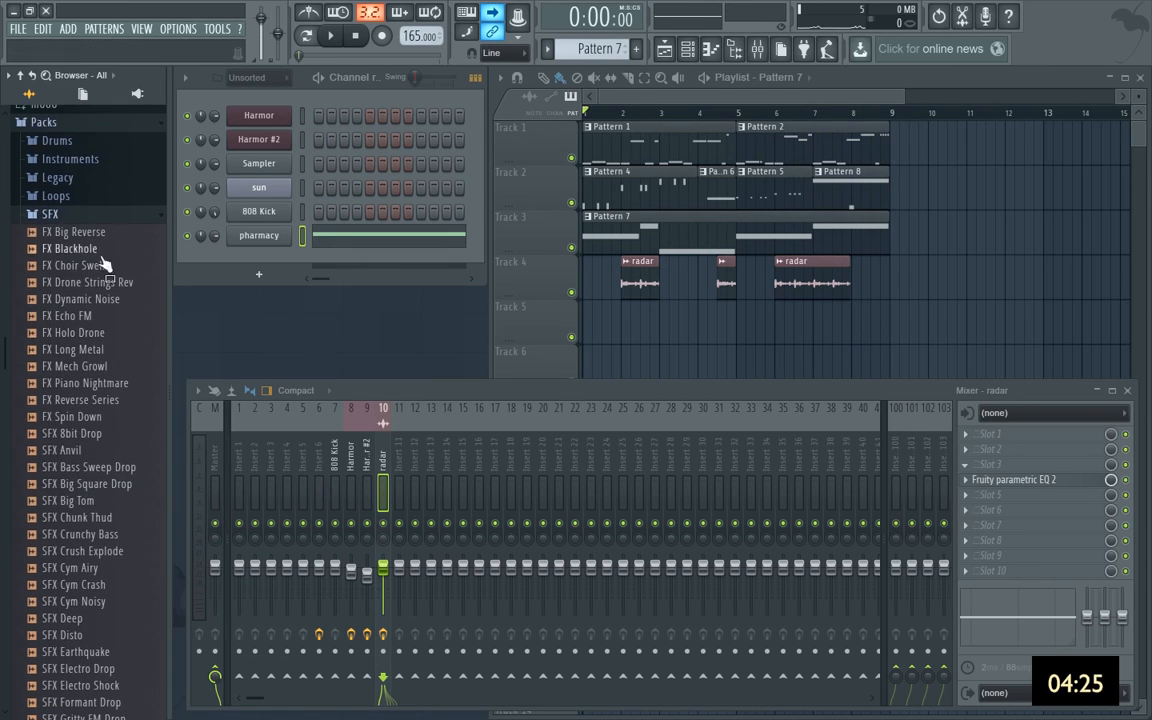
pyautogui.click(55, 214)
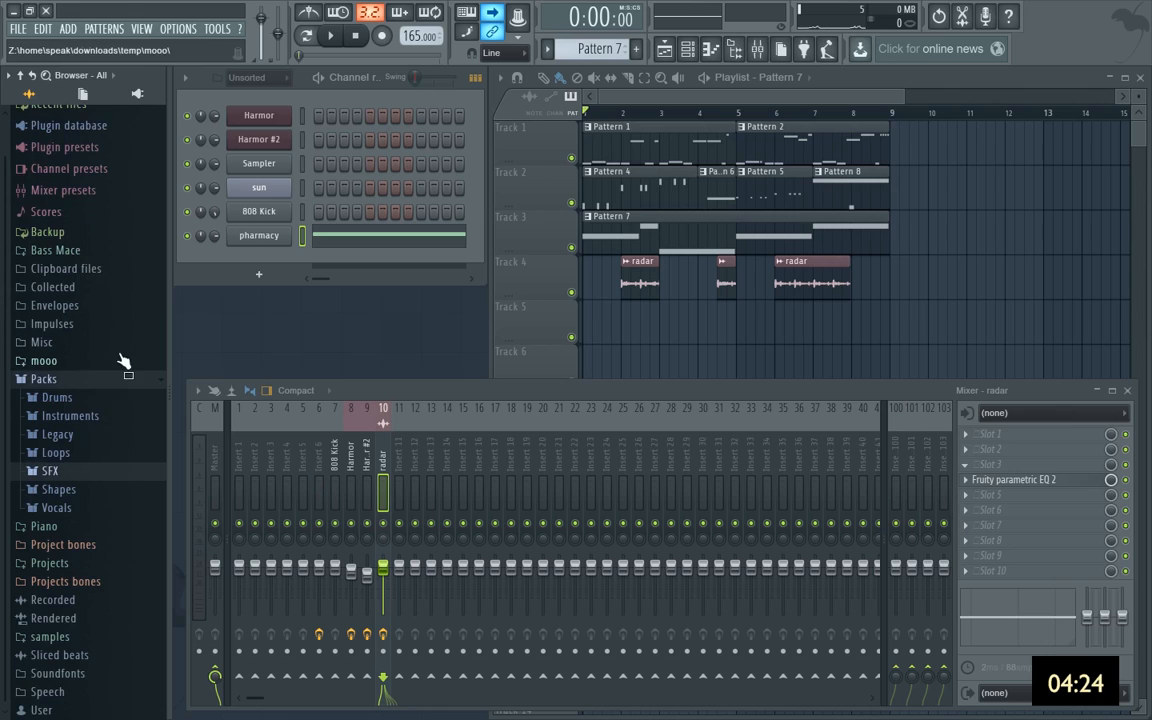
pyautogui.click(97, 419)
pyautogui.click(98, 419)
pyautogui.click(90, 401)
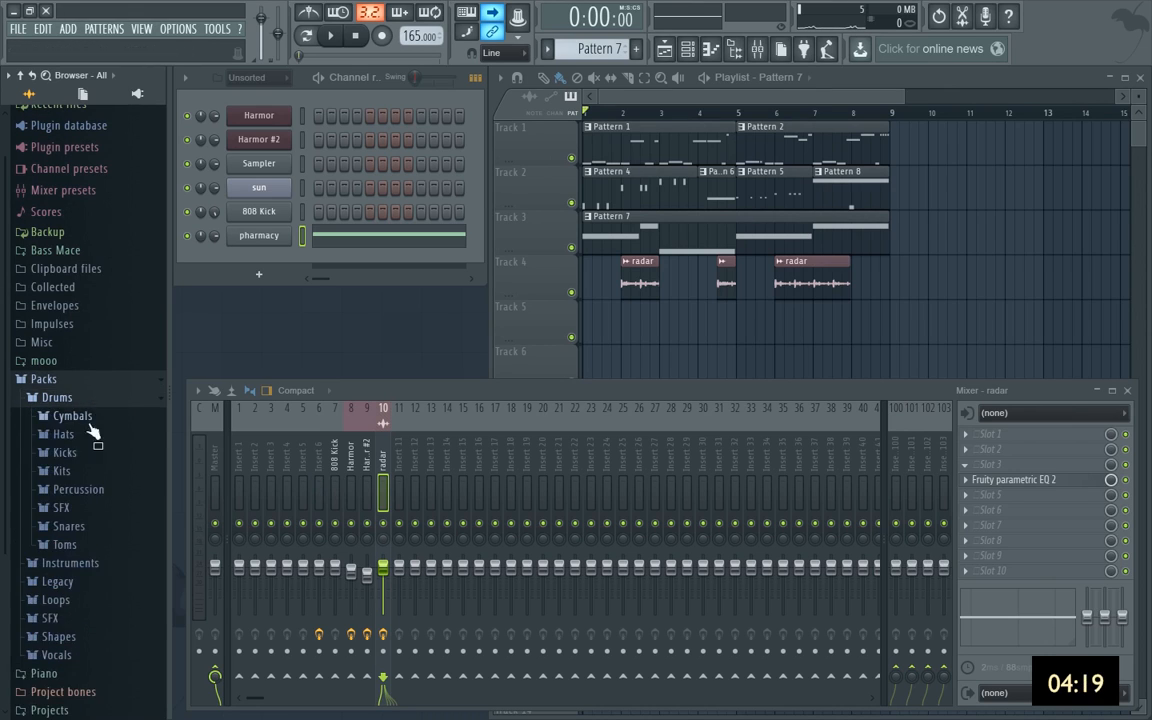
pyautogui.click(93, 510)
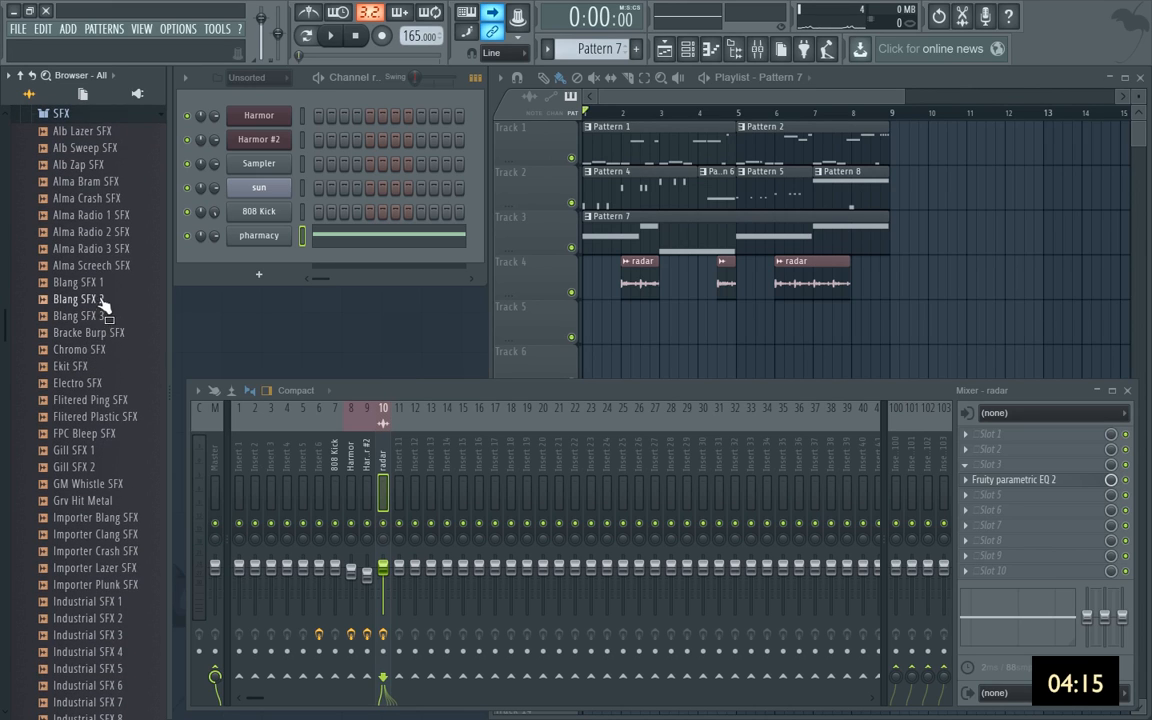
# Audition one-shots in the Drums SFX folder, from Blang SFX 1 through the Gill, Importer, Industrial and Nuked sounds.
pyautogui.click(100, 283)
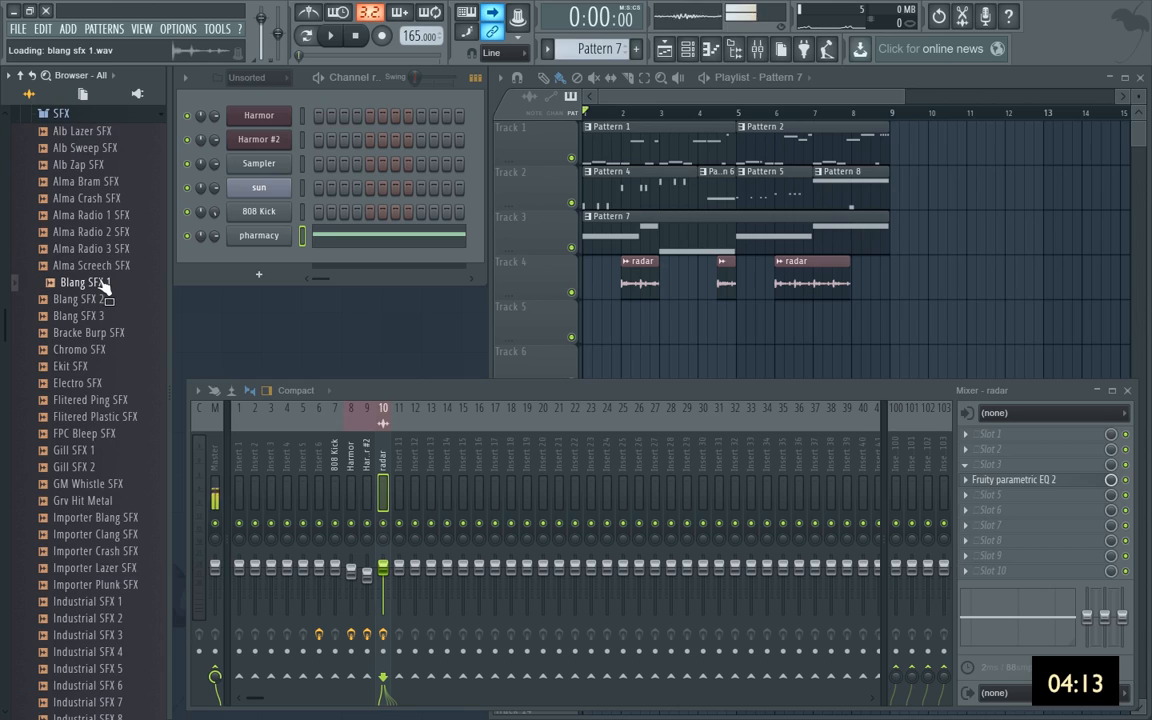
pyautogui.click(102, 300)
pyautogui.click(100, 316)
pyautogui.click(106, 367)
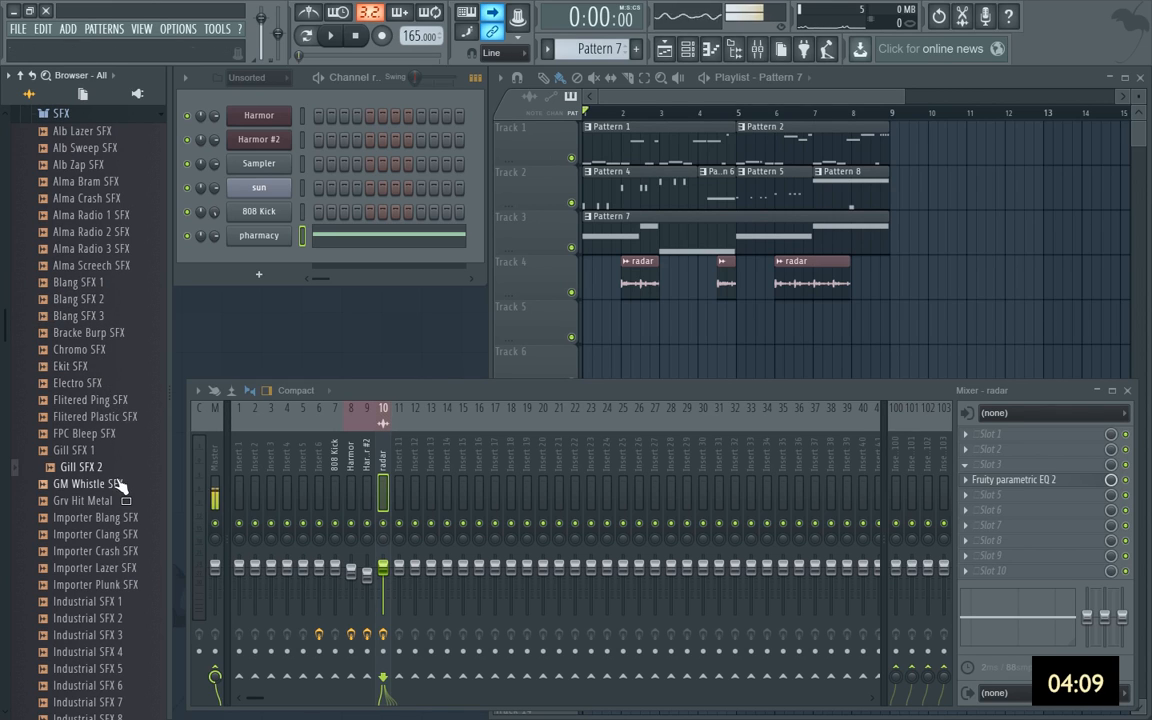
pyautogui.click(112, 518)
pyautogui.click(115, 568)
pyautogui.scroll(-3, 112, 530)
pyautogui.scroll(-1, 113, 514)
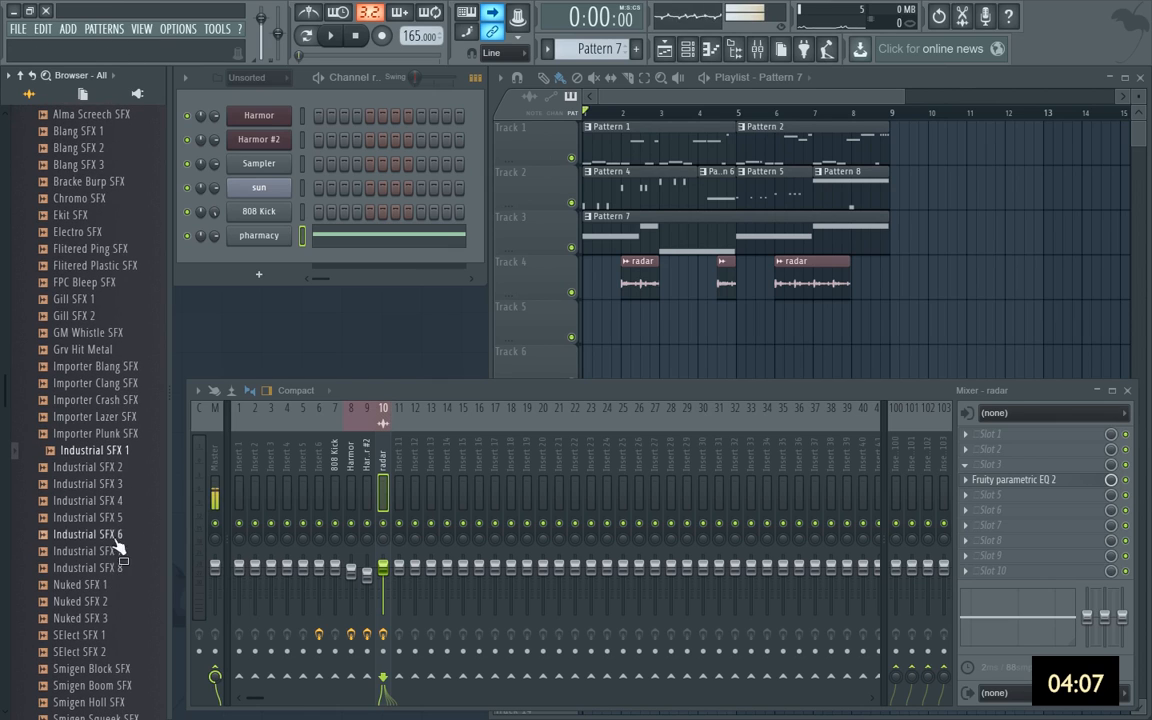
pyautogui.click(118, 535)
pyautogui.click(114, 552)
pyautogui.click(111, 603)
pyautogui.scroll(-6, 113, 617)
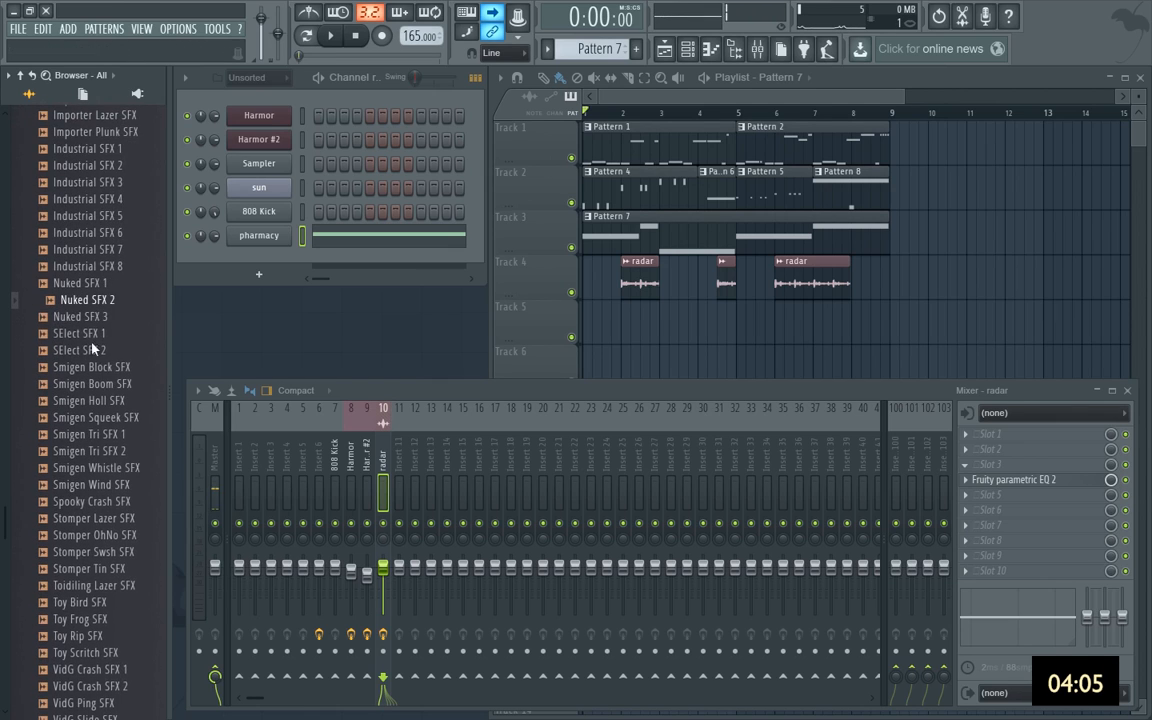
# Audition Smigen Holl SFX and place it as an audio clip at bar 1 of Track 5.
pyautogui.click(92, 401)
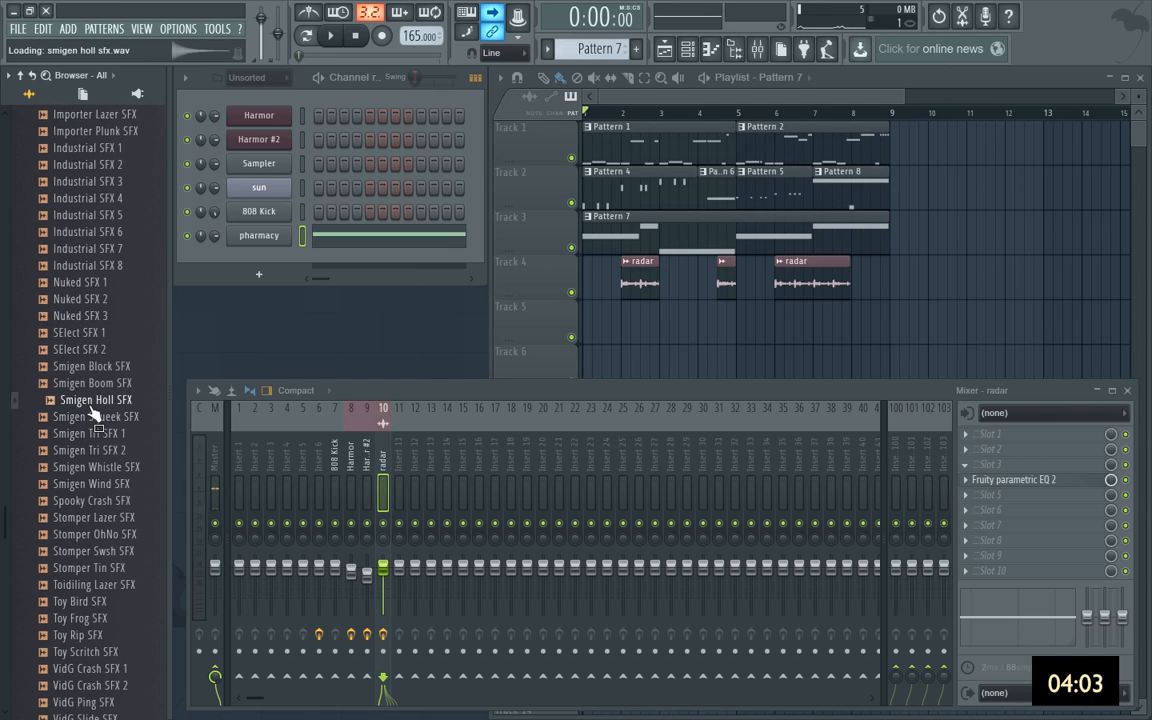
pyautogui.click(622, 100)
pyautogui.moveTo(80, 401); pyautogui.dragTo(587, 313)
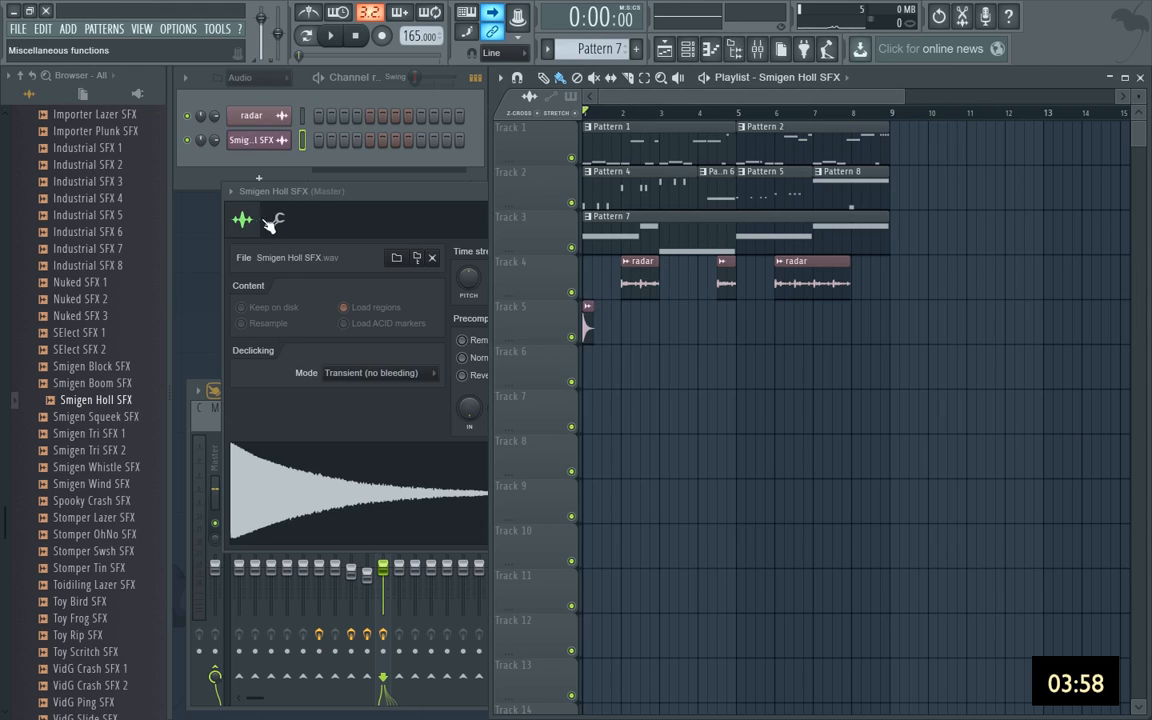
# Try a D#7 root note and a lower channel volume on the Smigen Holl SFX clip.
pyautogui.click(272, 221)
pyautogui.click(533, 500)
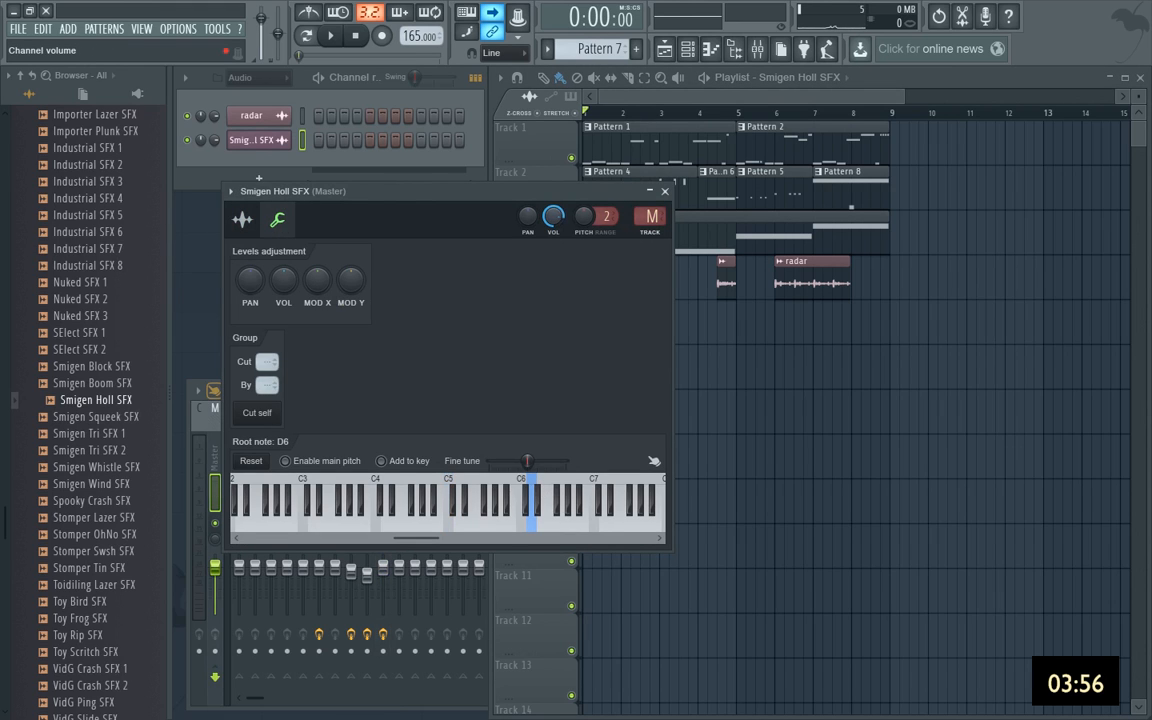
pyautogui.click(613, 490)
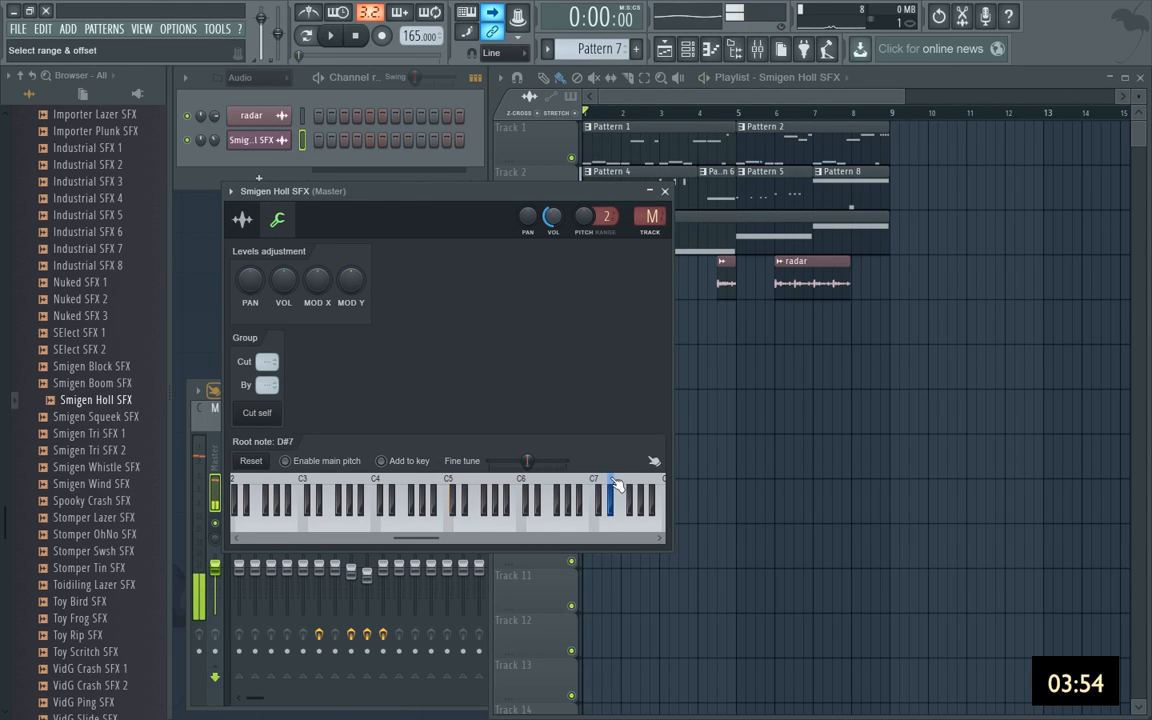
pyautogui.click(665, 190)
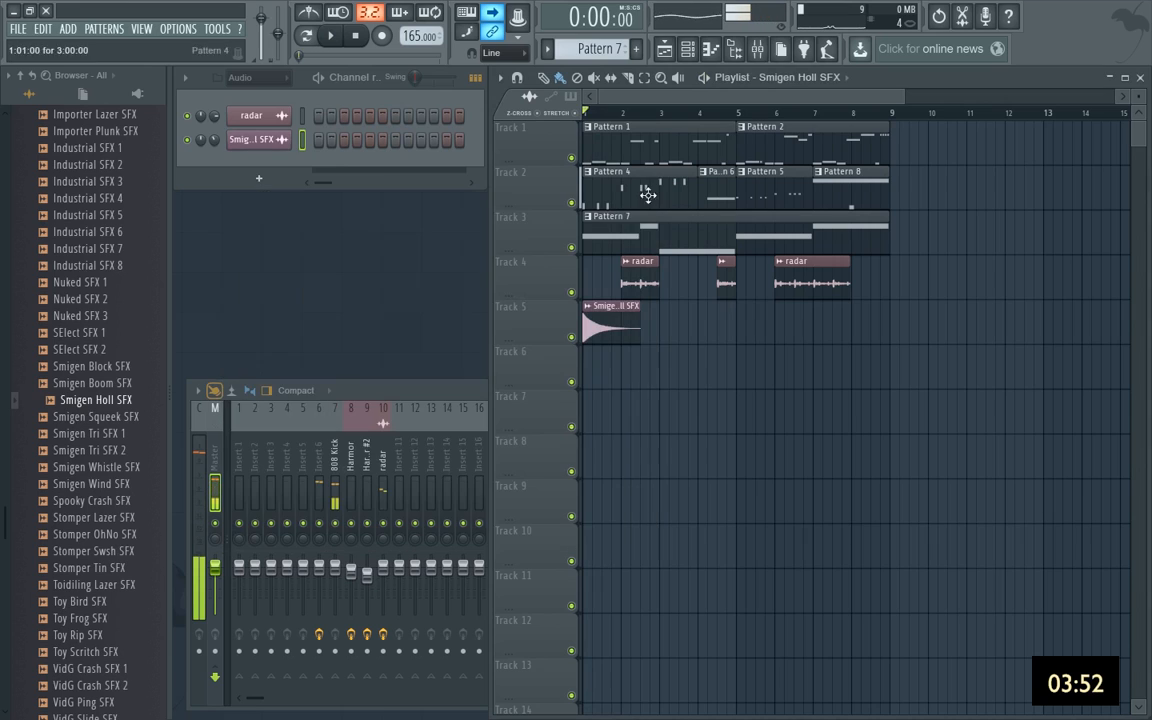
# Audition Smigen Tri SFX 1 and 2, and replace the Track 5 clip's sample with Smigen Tri SFX 2.
pyautogui.click(115, 436)
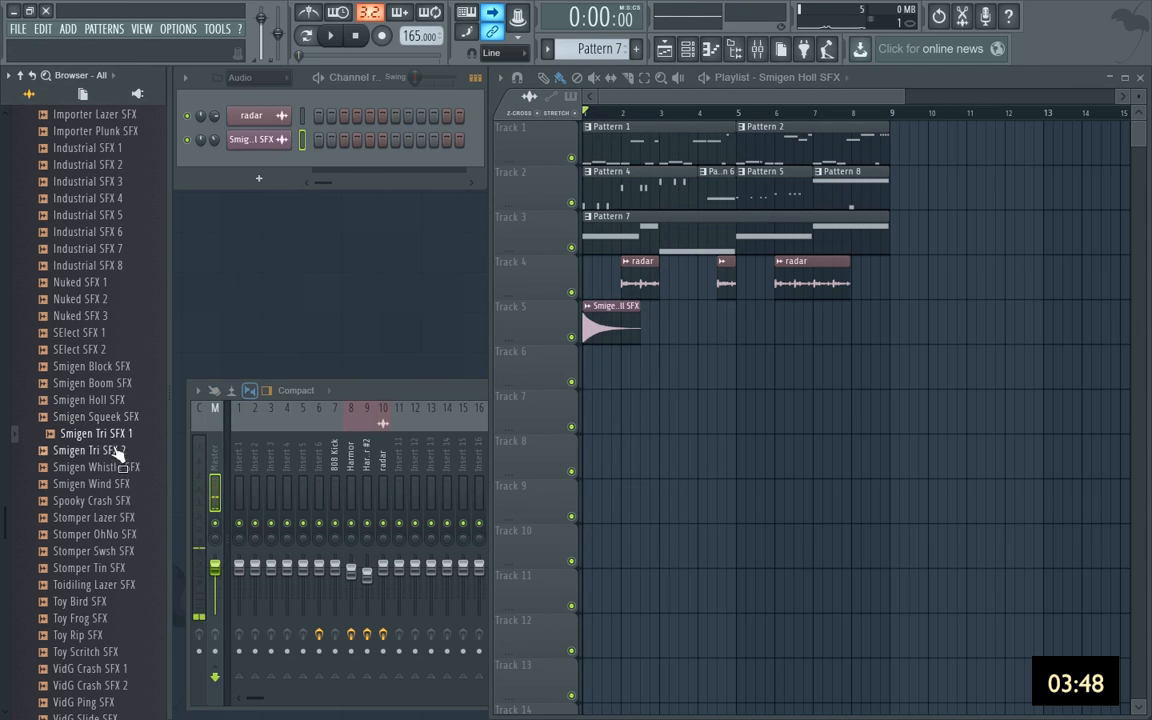
pyautogui.click(117, 452)
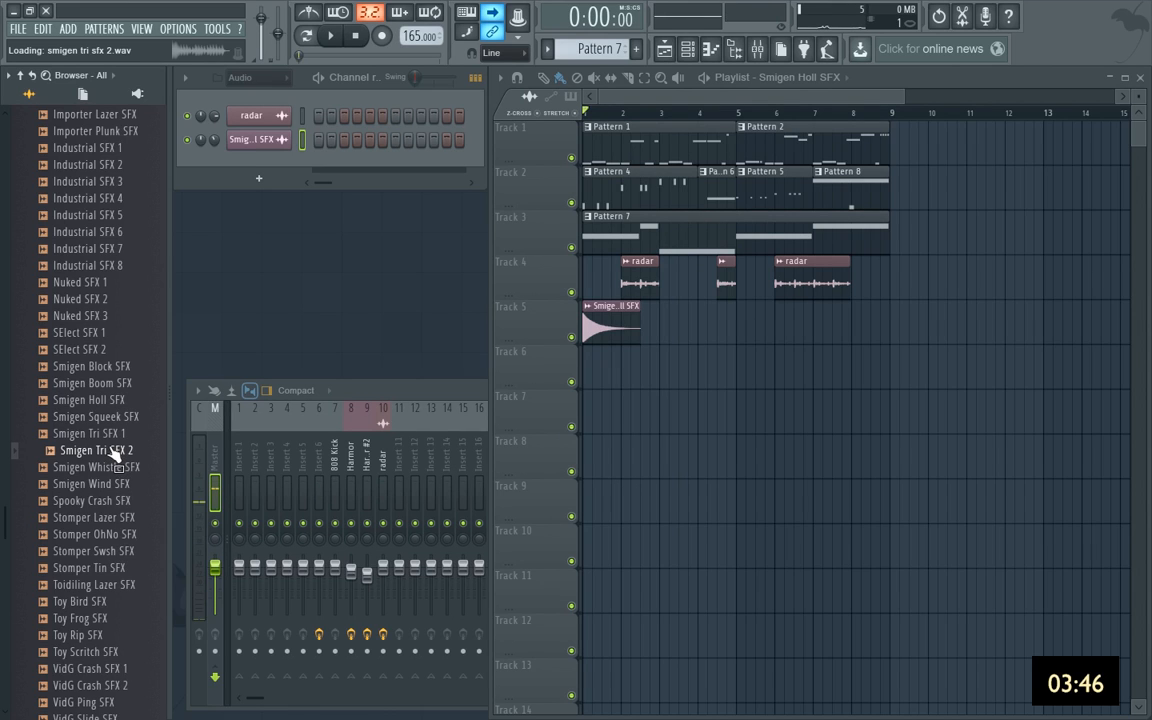
pyautogui.rightClick(113, 452)
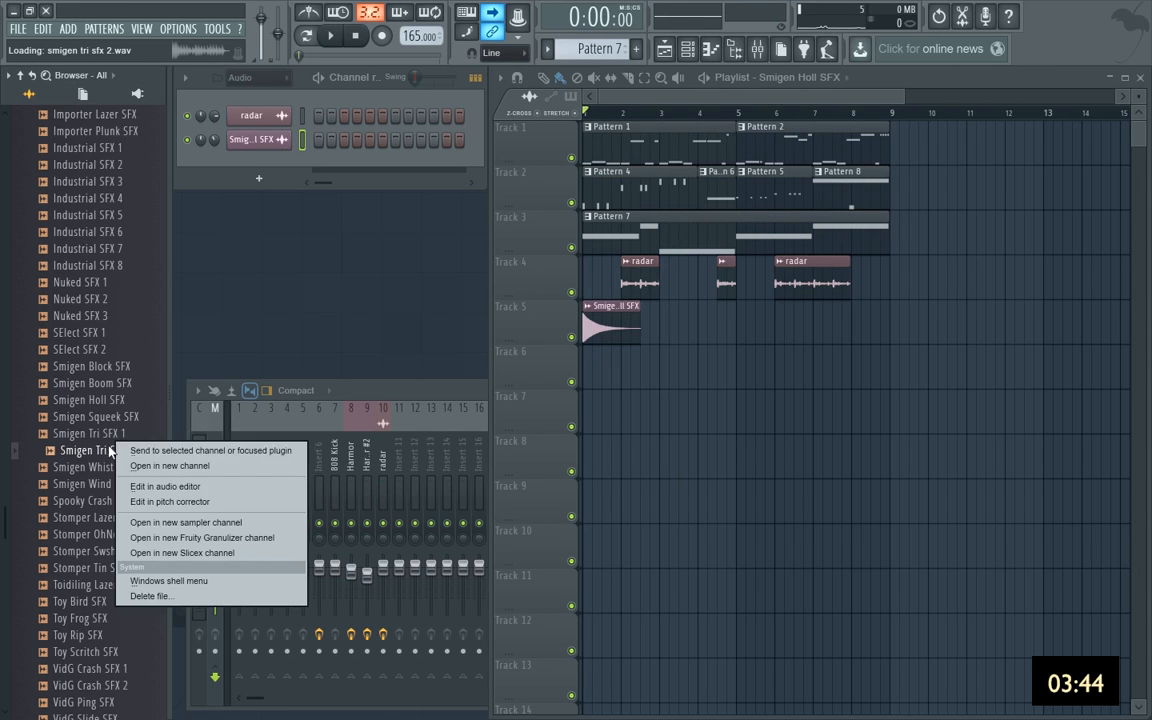
pyautogui.click(165, 450)
# Set the Smigen Tri SFX 2 root note to F6 and lower its channel volume, checking it against the arrangement.
pyautogui.click(270, 141)
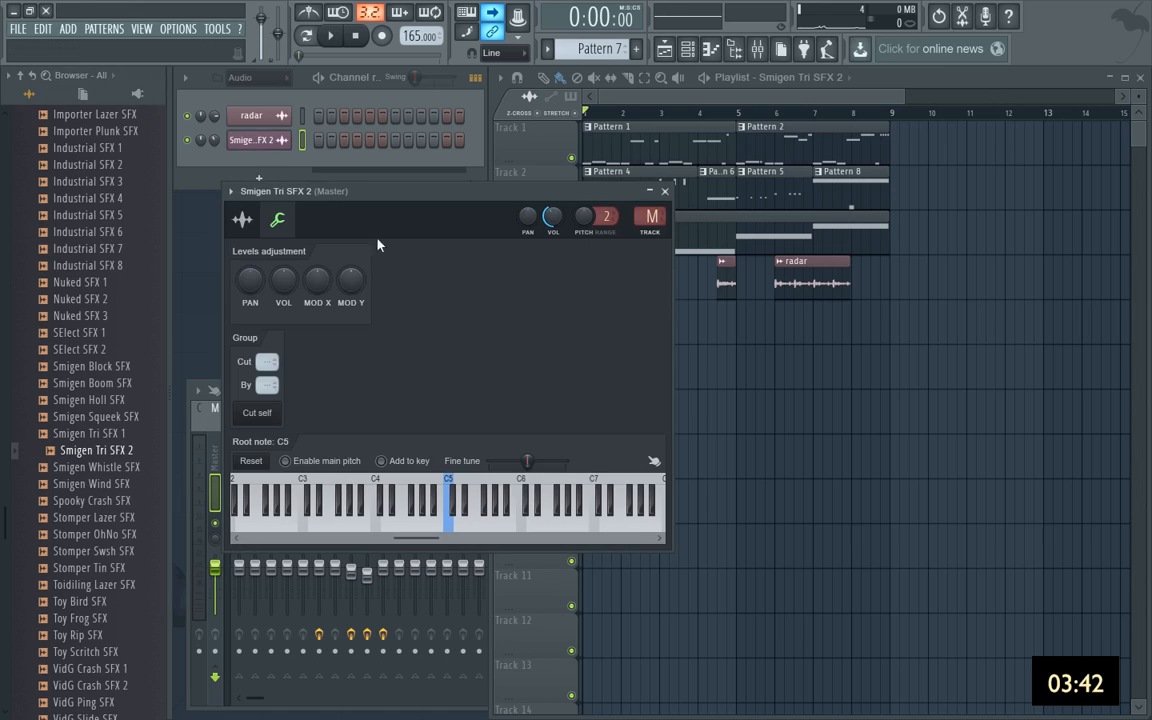
pyautogui.press('space')
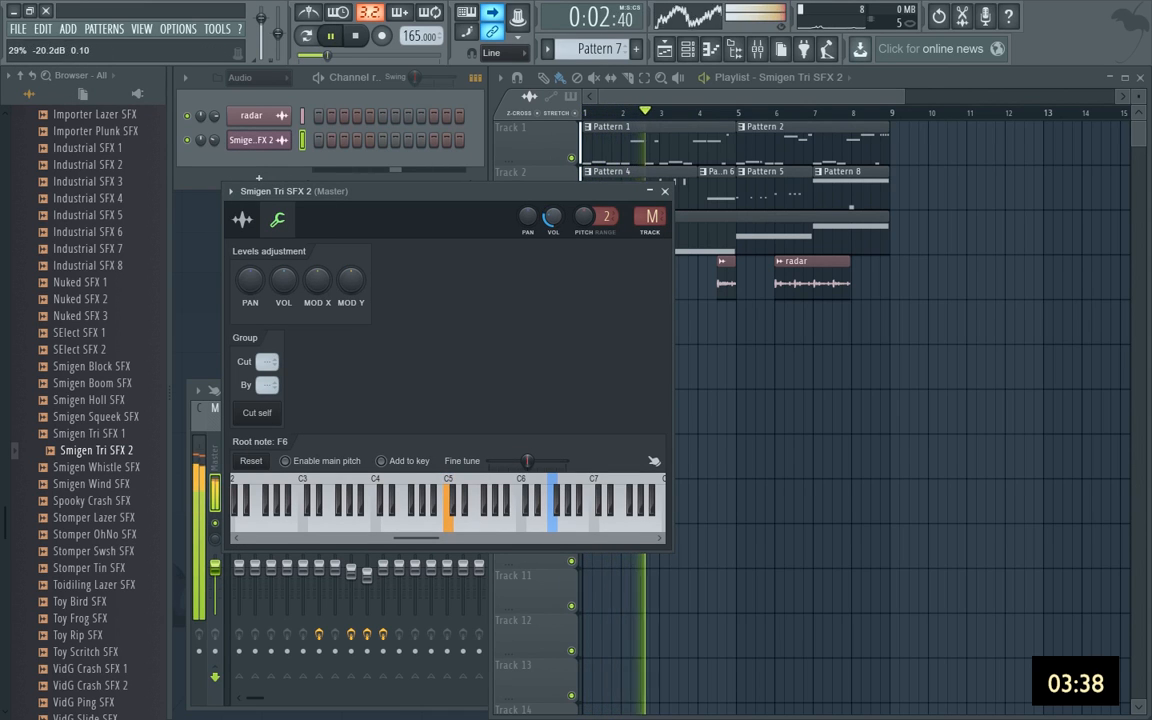
pyautogui.press('space')
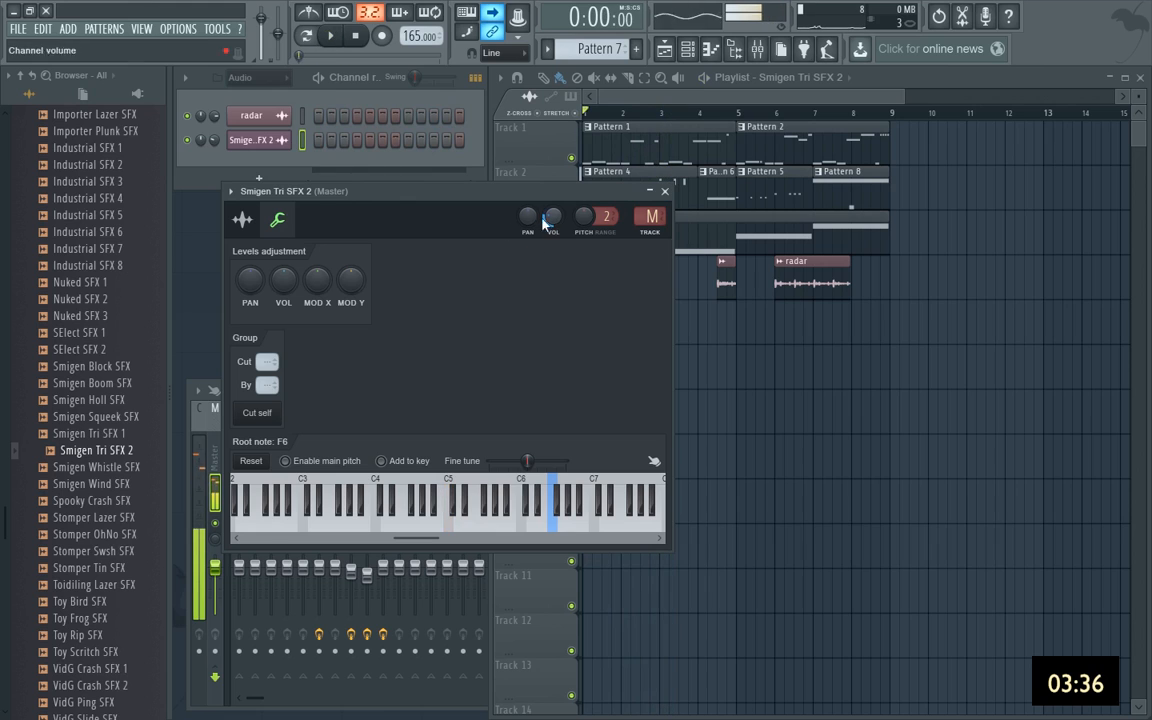
pyautogui.click(664, 192)
# Route the Smigen Tri SFX 2 channel to mixer insert 11 and load Fruity Flanger in its slot 4.
pyautogui.click(404, 424)
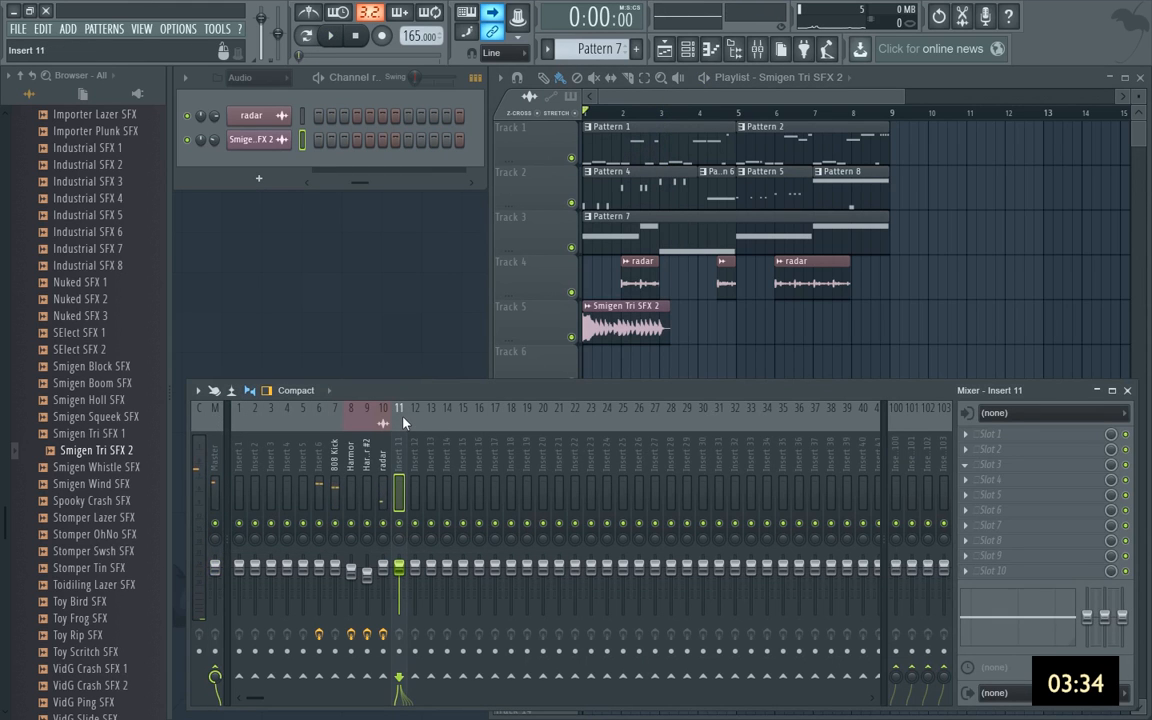
pyautogui.click(976, 481)
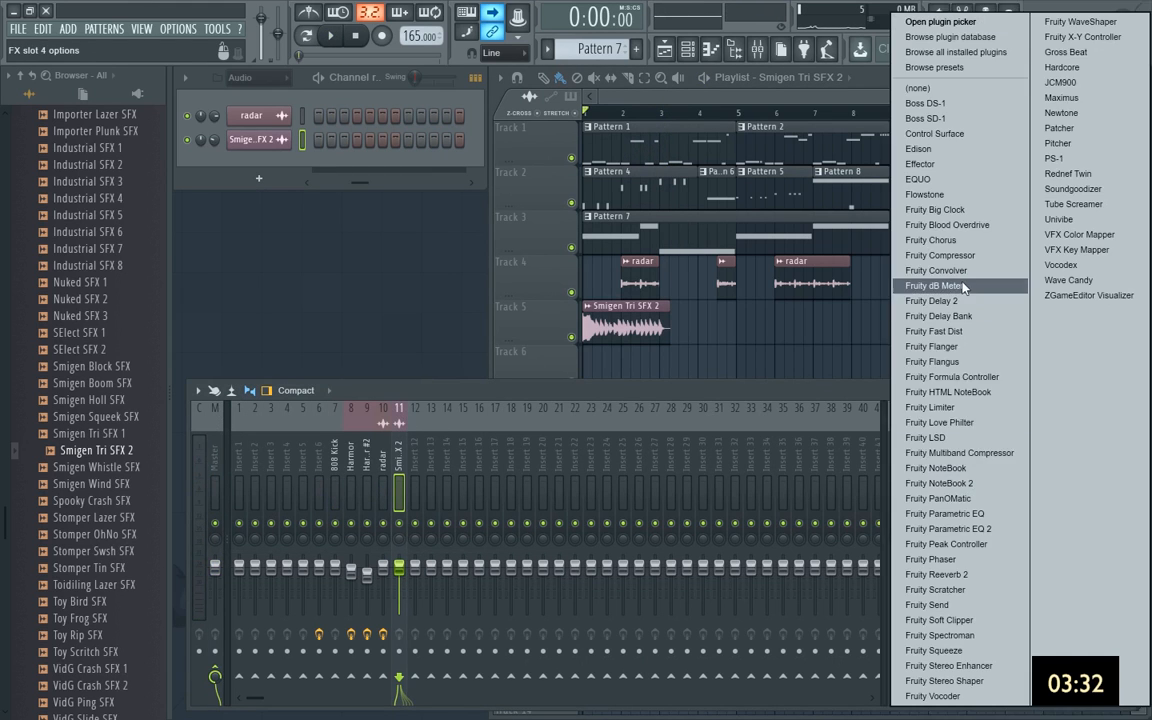
pyautogui.click(865, 310)
# Set the Fruity Flanger's rate to about 0.08 Hz and close its window.
pyautogui.moveTo(542, 240); pyautogui.dragTo(542, 244)
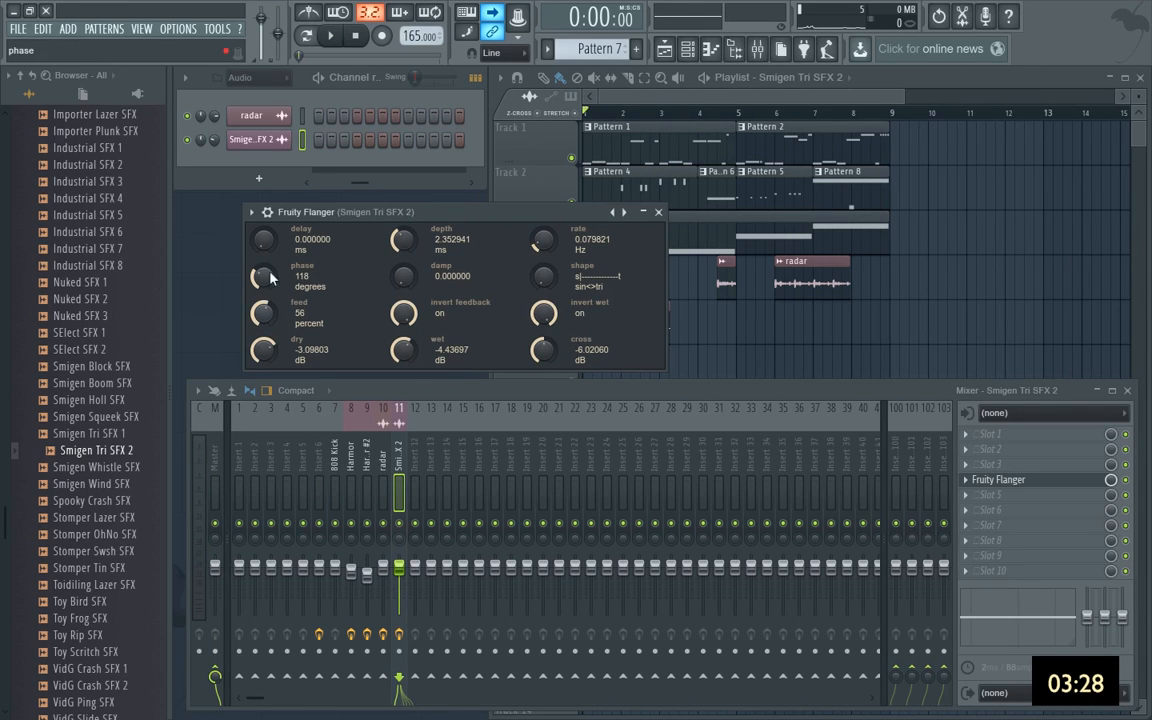
pyautogui.click(658, 212)
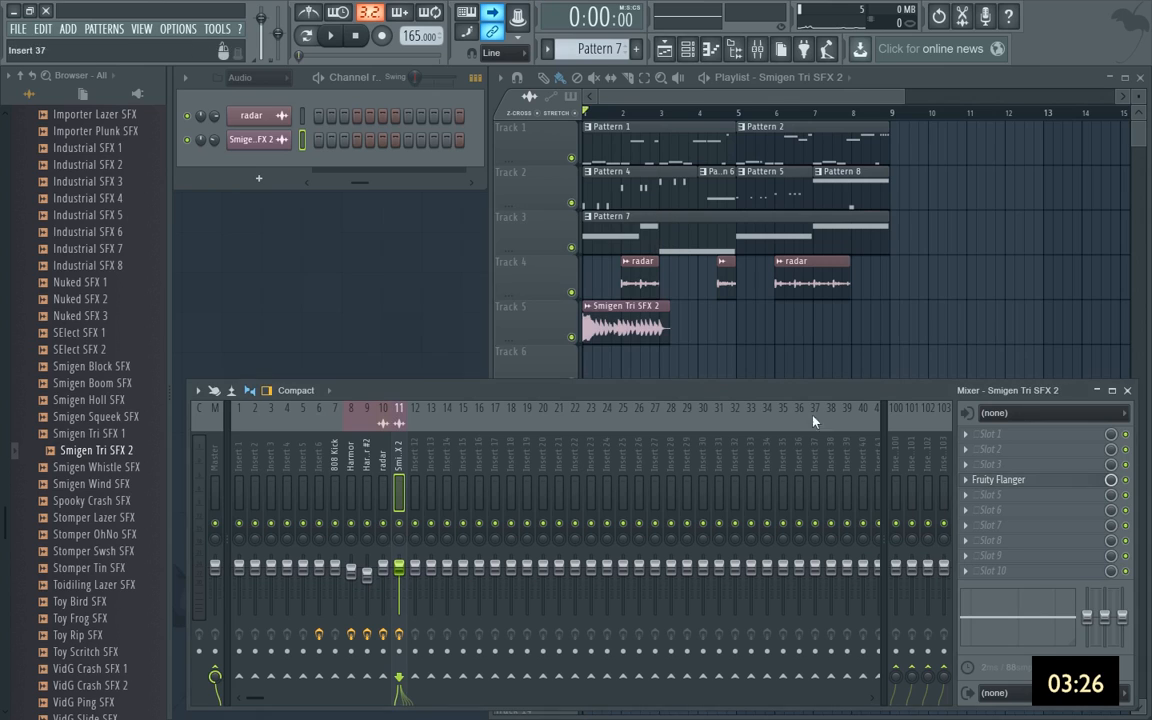
# Load Fruity Reeverb 2 in slot 5 of insert 11, with its low cut at 765 Hz and wet level at 51.
pyautogui.click(962, 495)
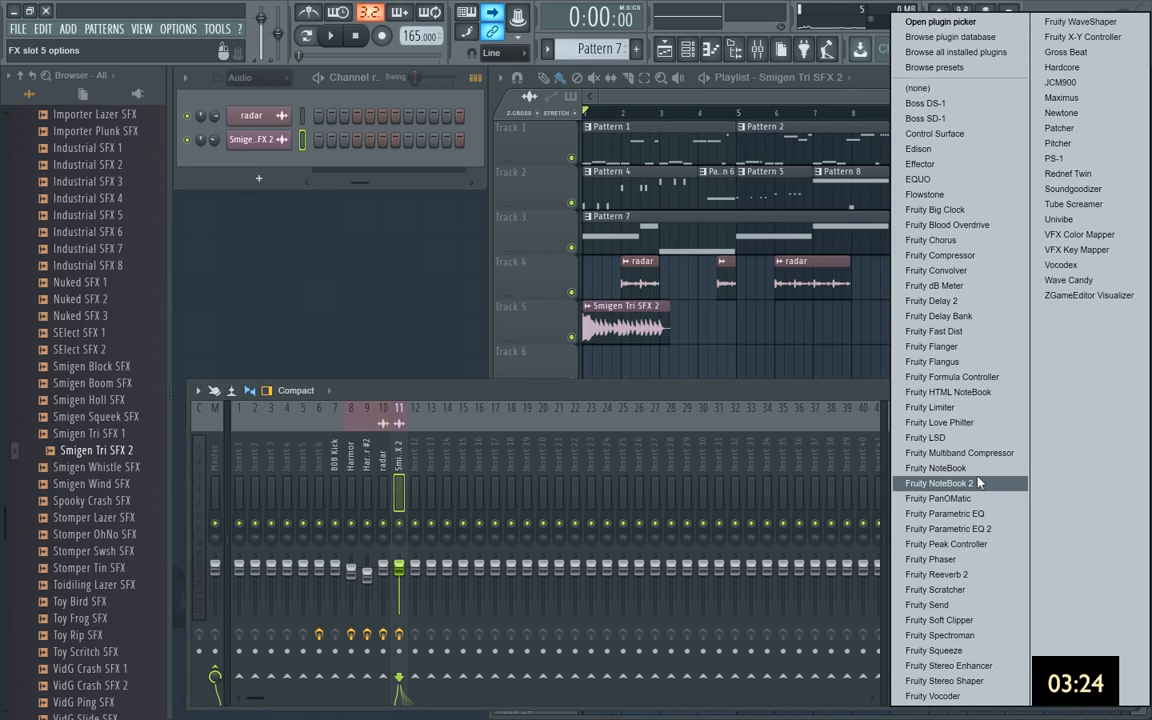
pyautogui.click(972, 578)
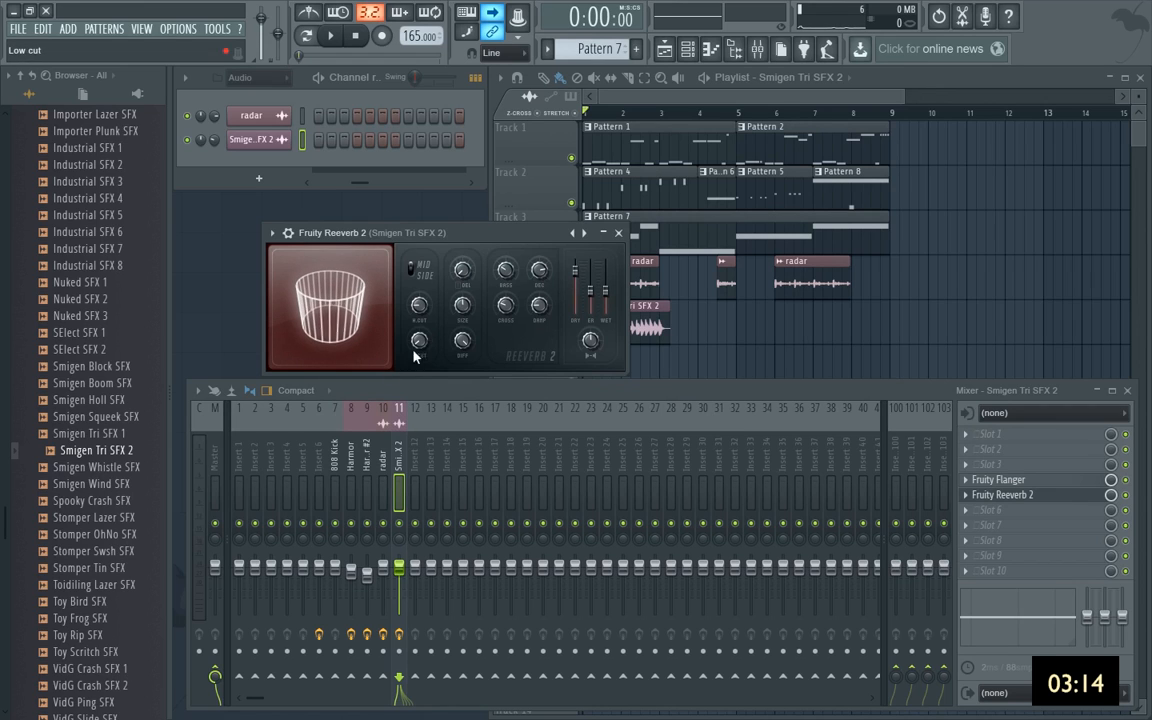
pyautogui.moveTo(417, 349); pyautogui.dragTo(427, 345)
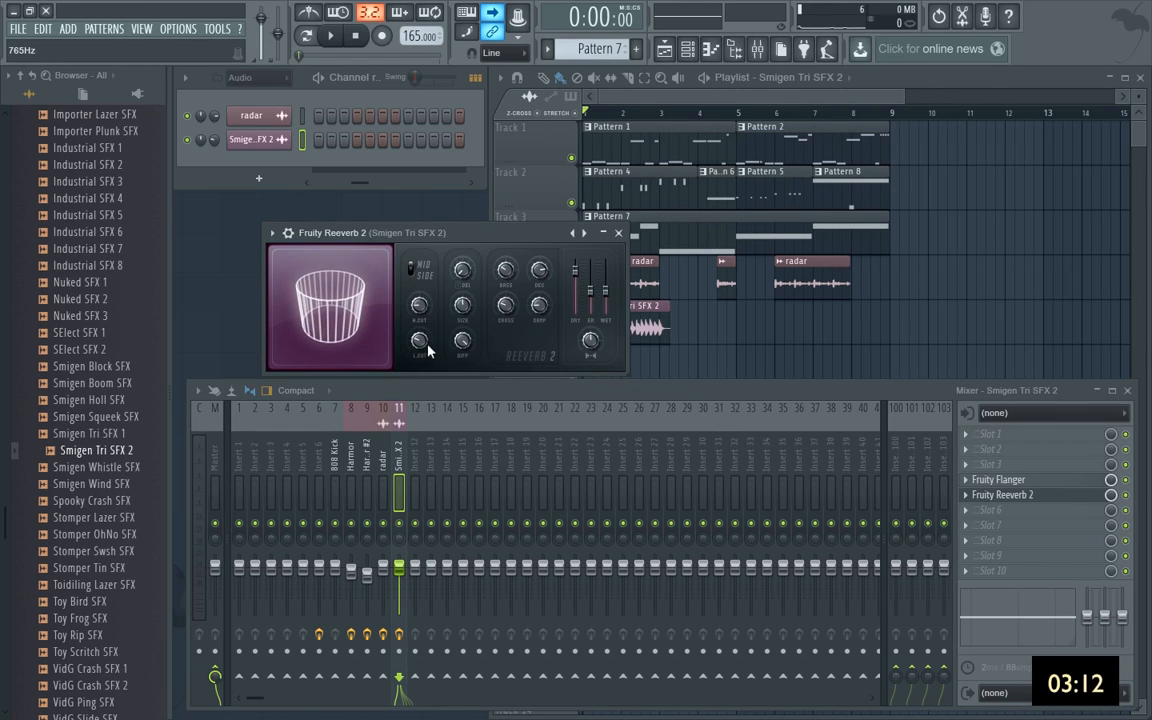
pyautogui.moveTo(606, 293); pyautogui.dragTo(606, 277)
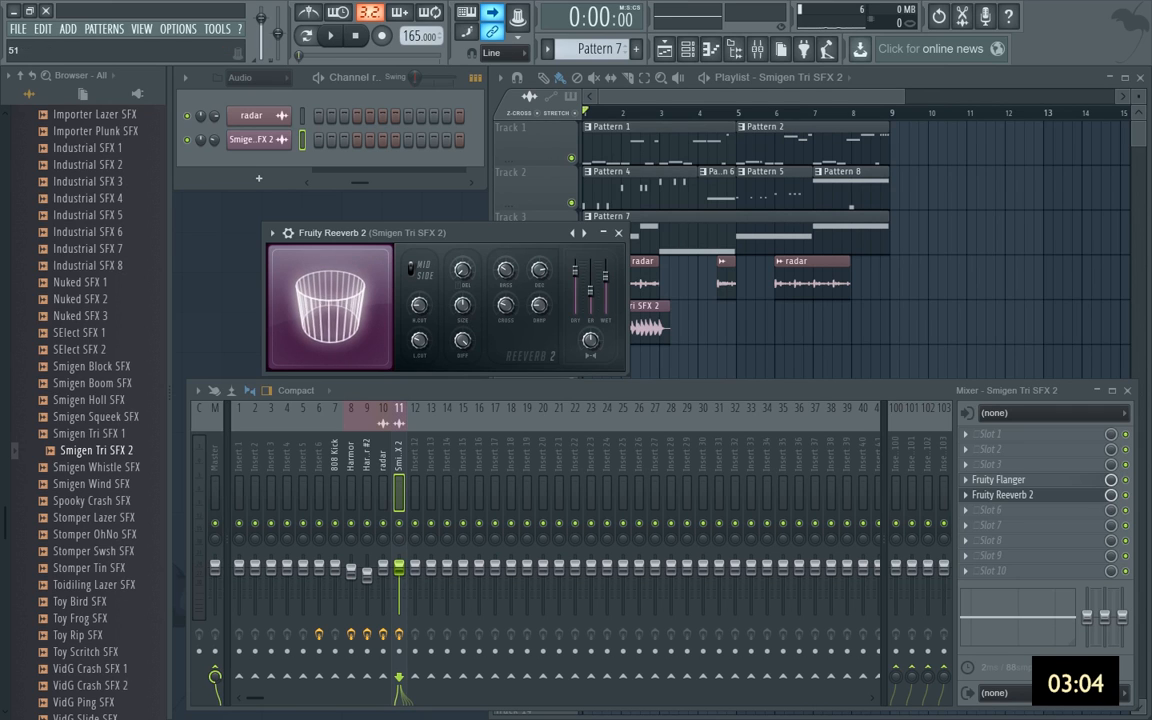
pyautogui.click(618, 232)
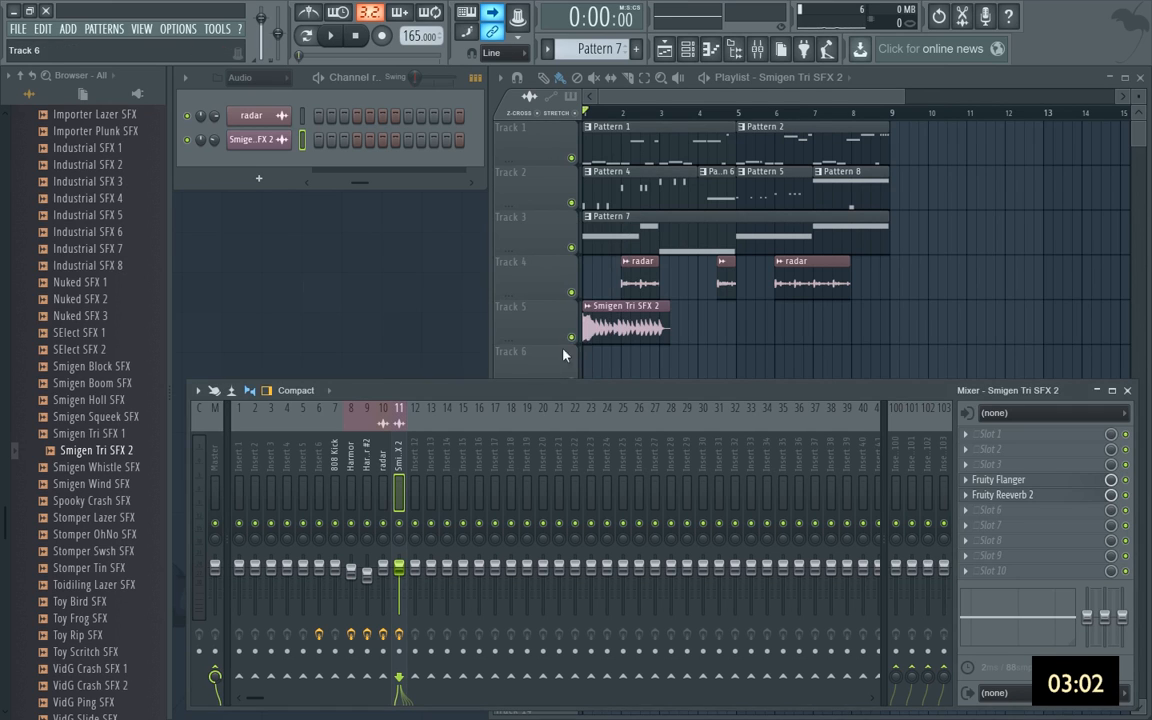
# With Track 5 soloed, load Fruity parametric EQ 2 in slot 3, lower its band 7 high shelf, and set insert 11's fader to 86%.
pyautogui.click(506, 312)
pyautogui.click(399, 432)
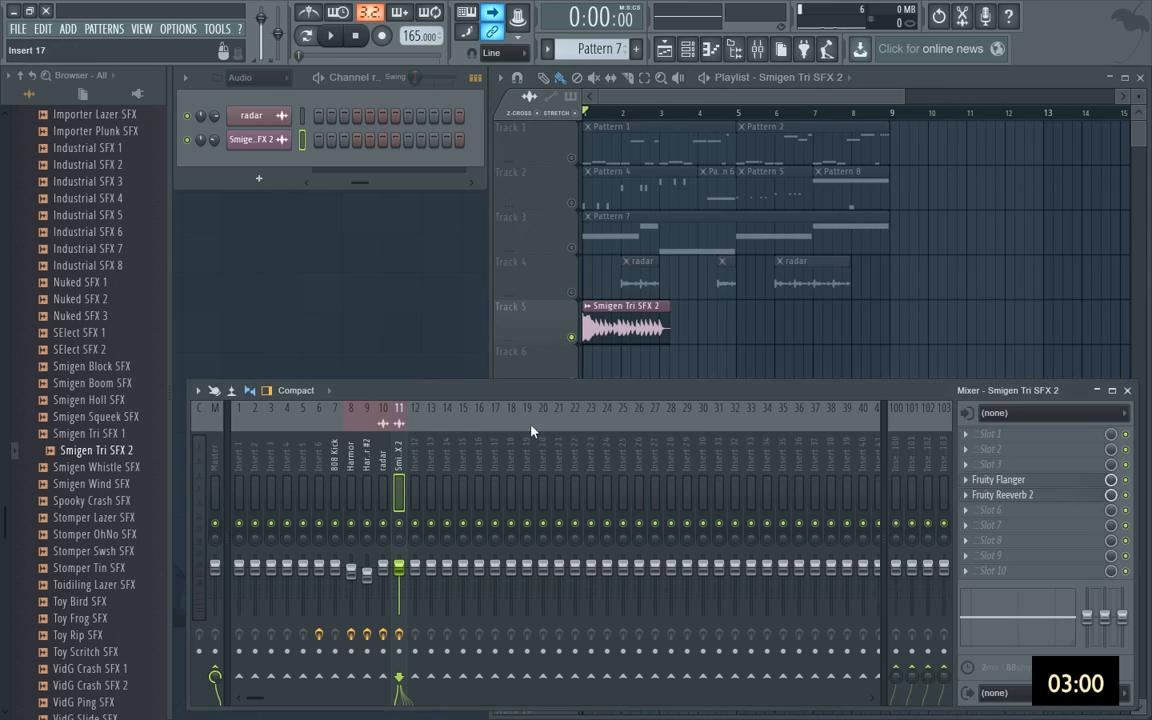
pyautogui.click(975, 481)
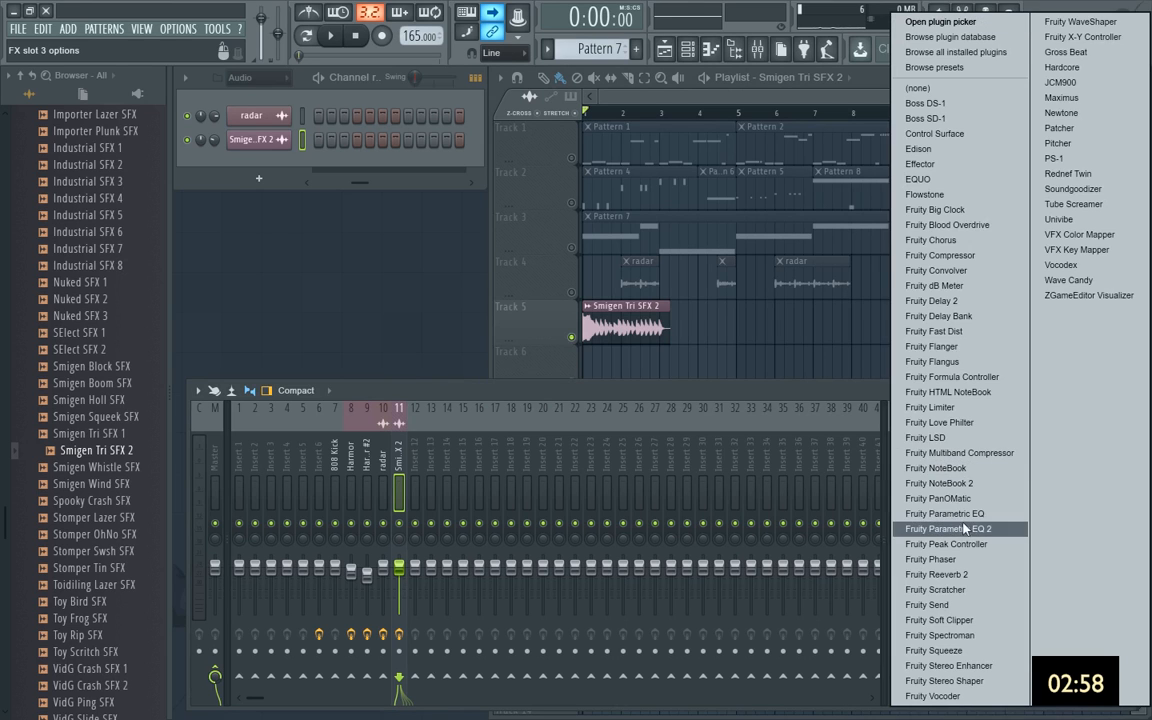
pyautogui.click(930, 525)
pyautogui.moveTo(545, 321); pyautogui.dragTo(521, 362)
pyautogui.press('space')
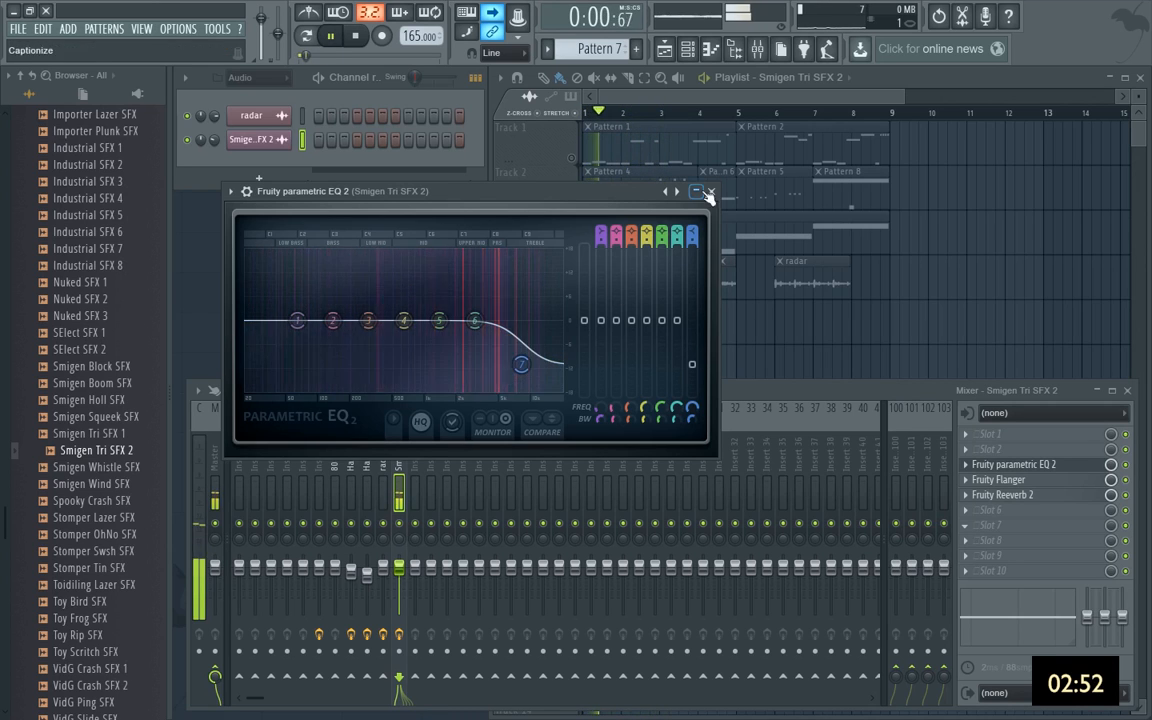
pyautogui.click(711, 191)
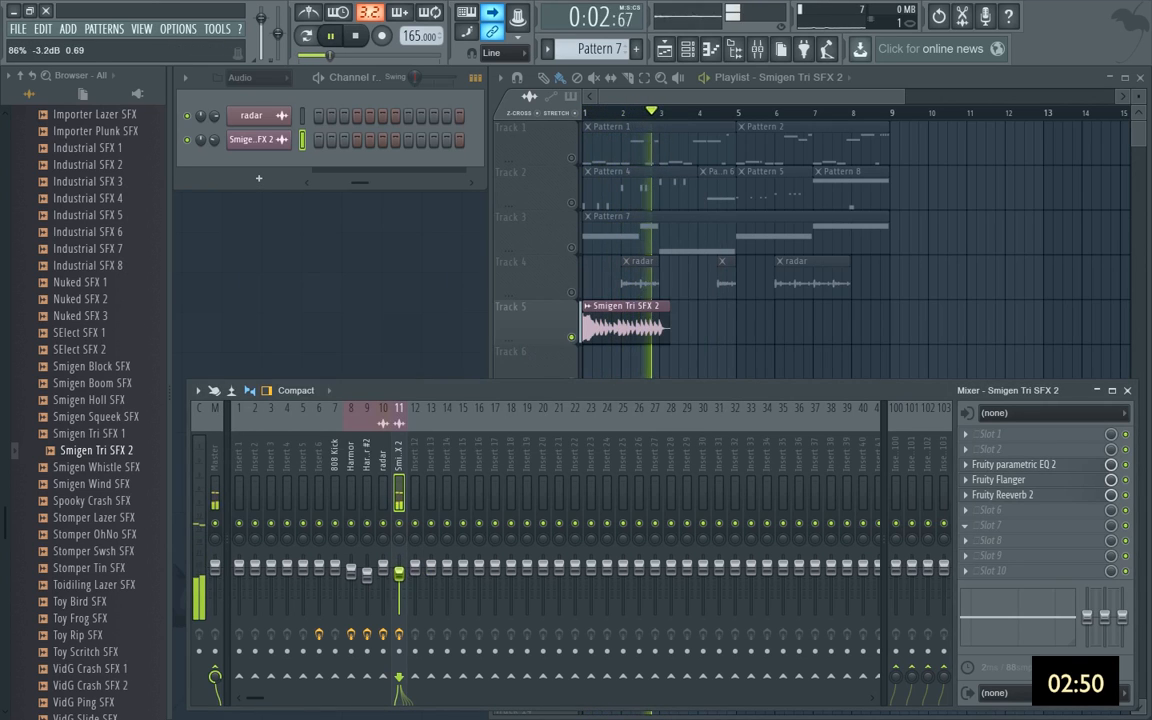
pyautogui.press('space')
# Move the parametric EQ's band 7 high shelf down to about 5 kHz while checking the soloed SFX hit.
pyautogui.click(1053, 475)
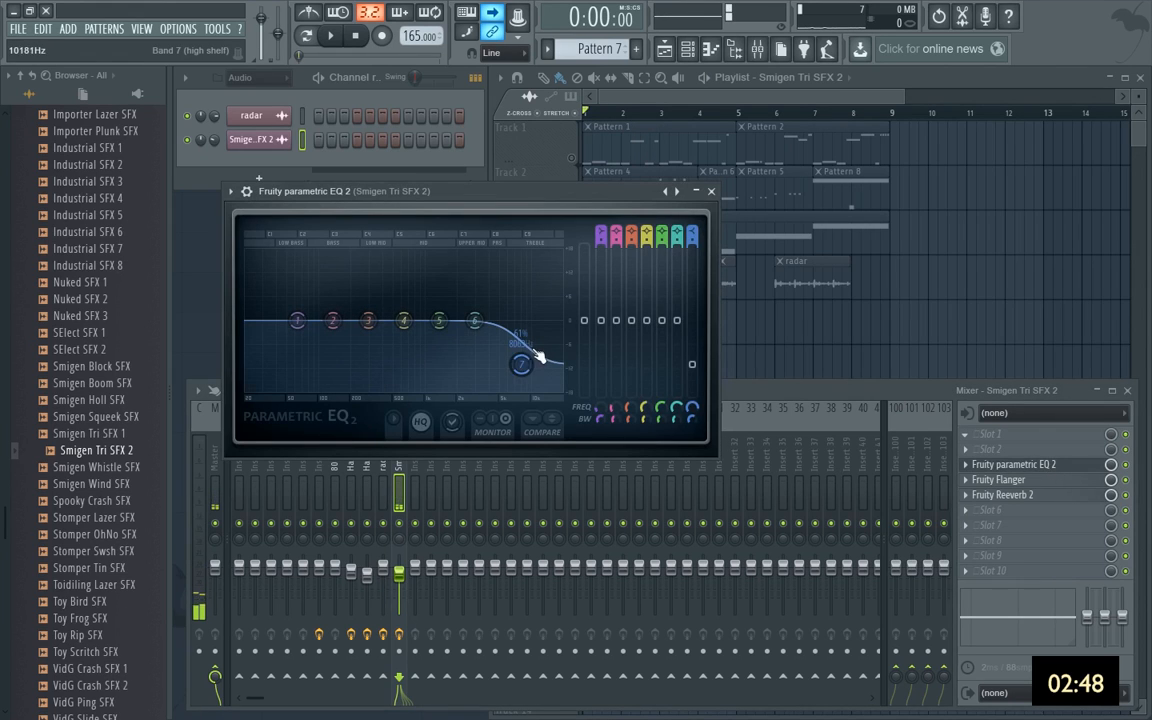
pyautogui.moveTo(517, 362); pyautogui.dragTo(499, 364)
pyautogui.press('space')
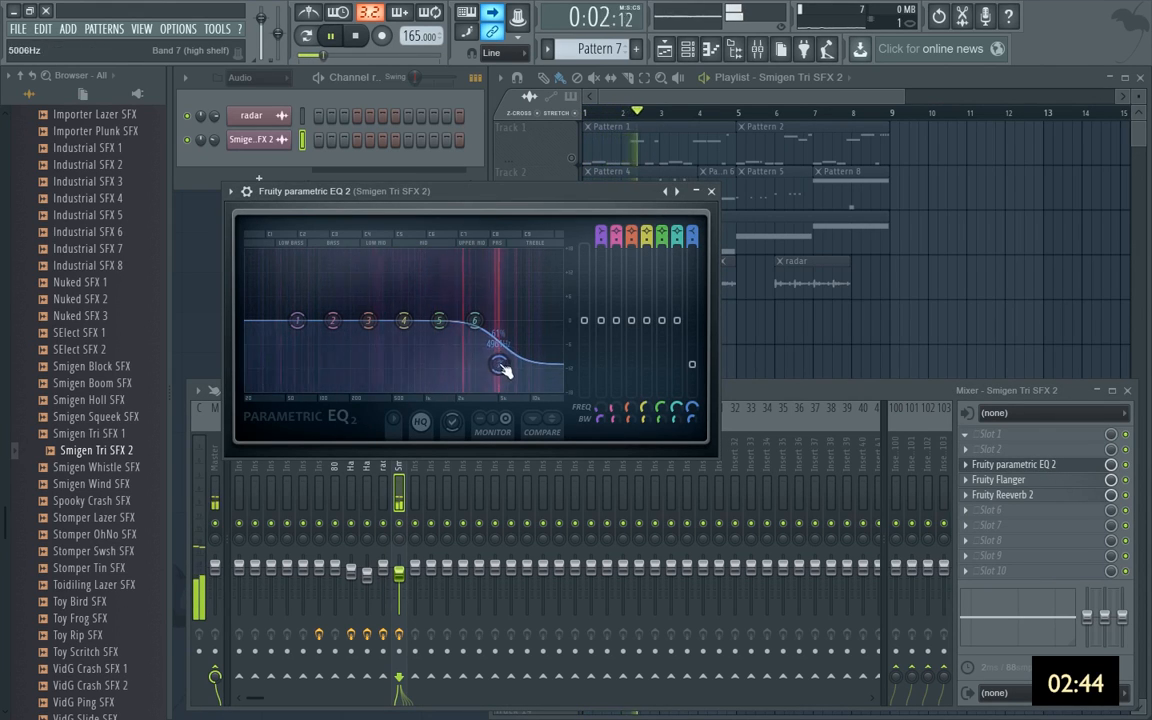
pyautogui.click(711, 191)
pyautogui.press('space')
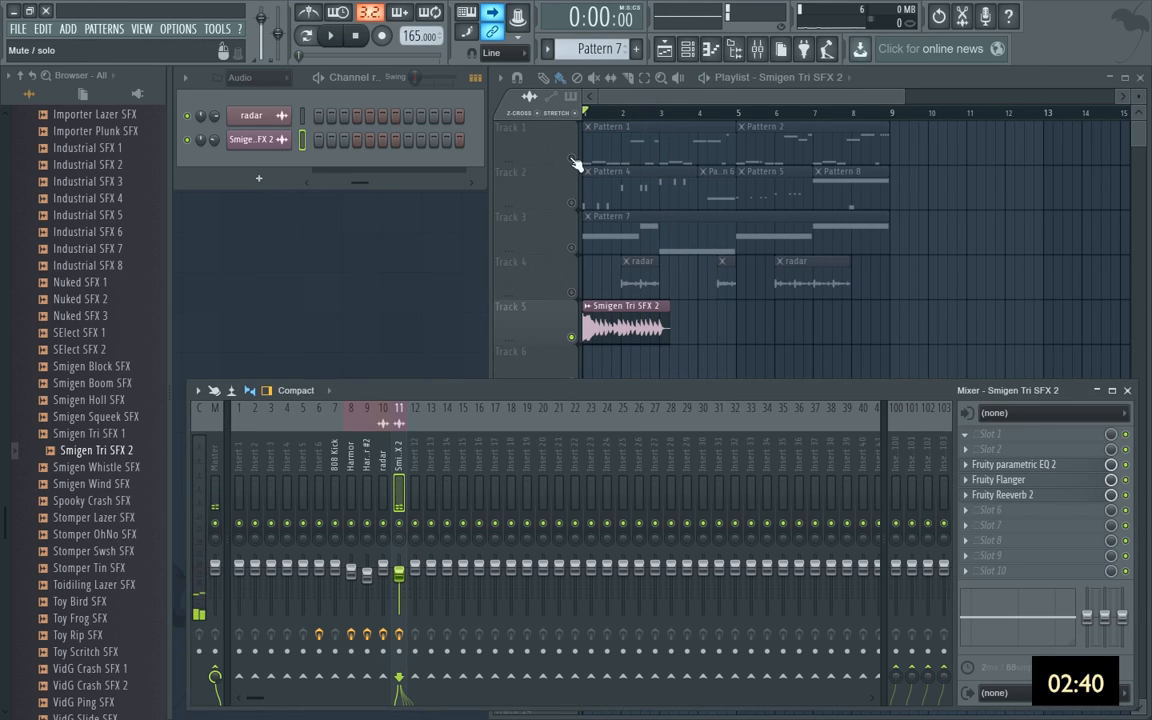
# Set the Smigen Tri SFX 2 channel's root note to F#6, checking it against the Track 1 patterns.
pyautogui.click(252, 139)
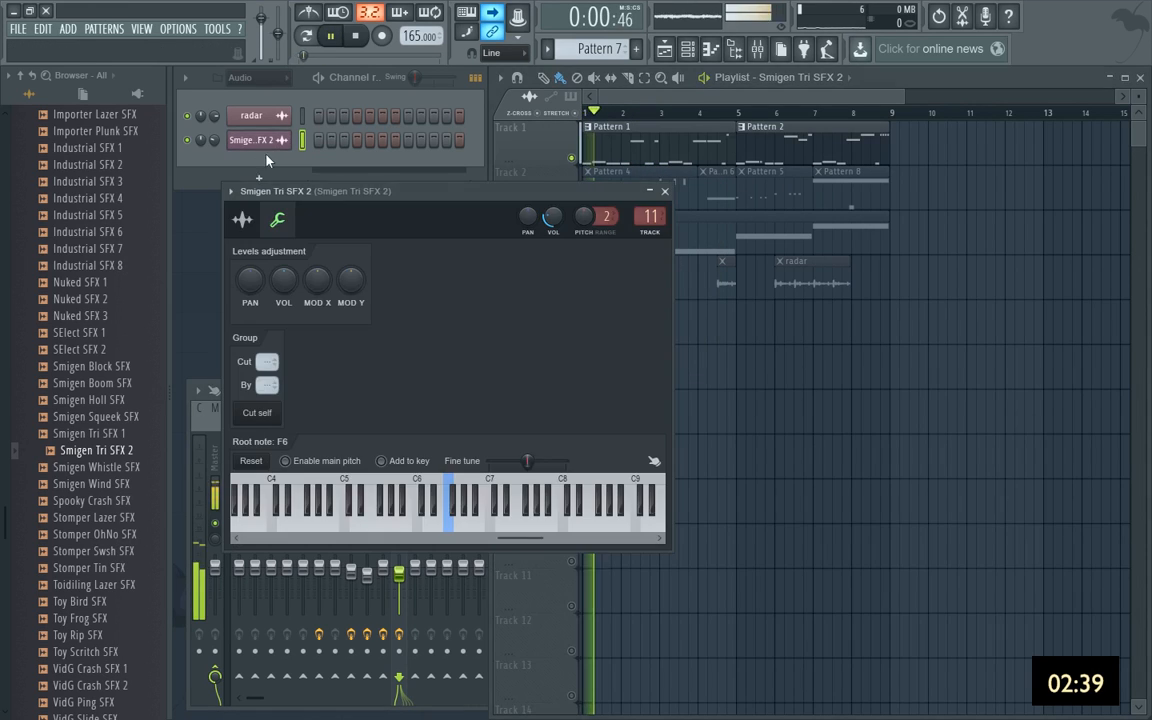
pyautogui.rightClick(459, 492)
pyautogui.press('space')
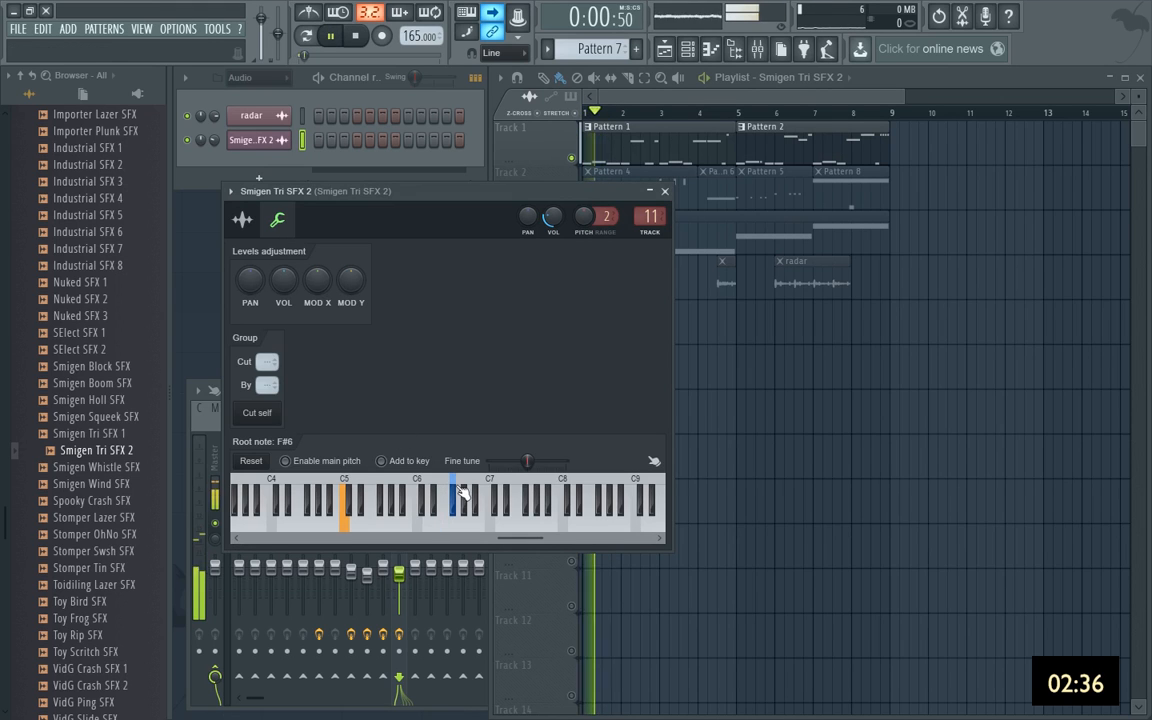
pyautogui.click(664, 191)
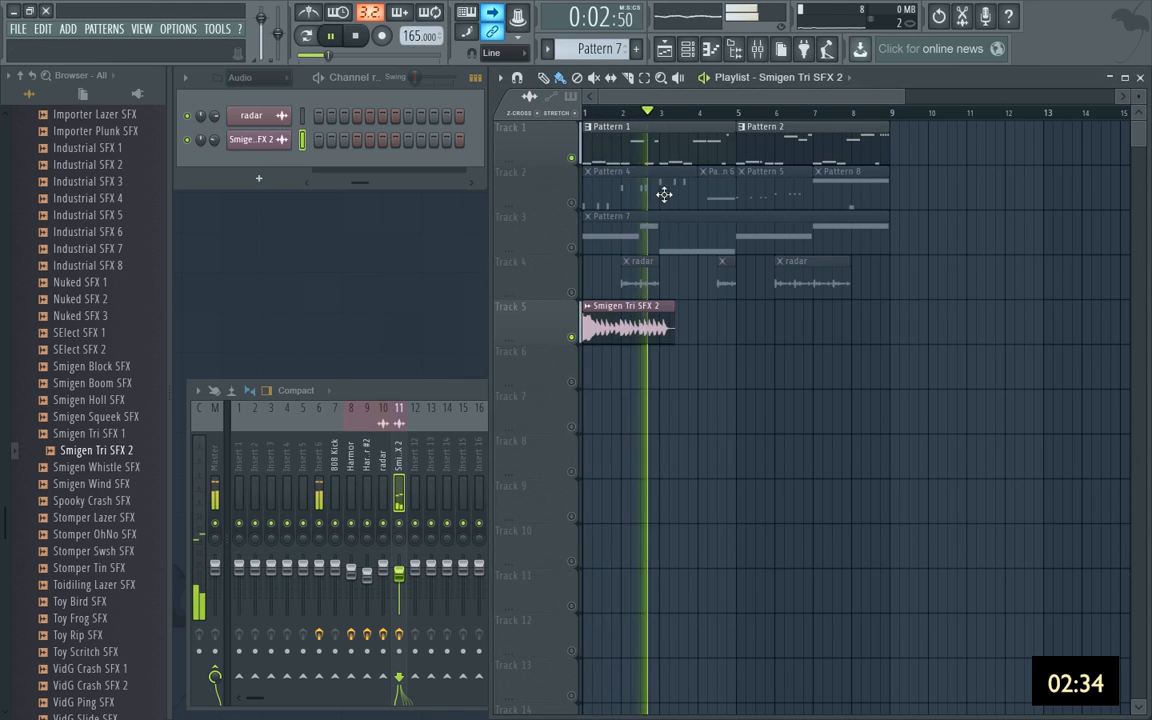
pyautogui.press('space')
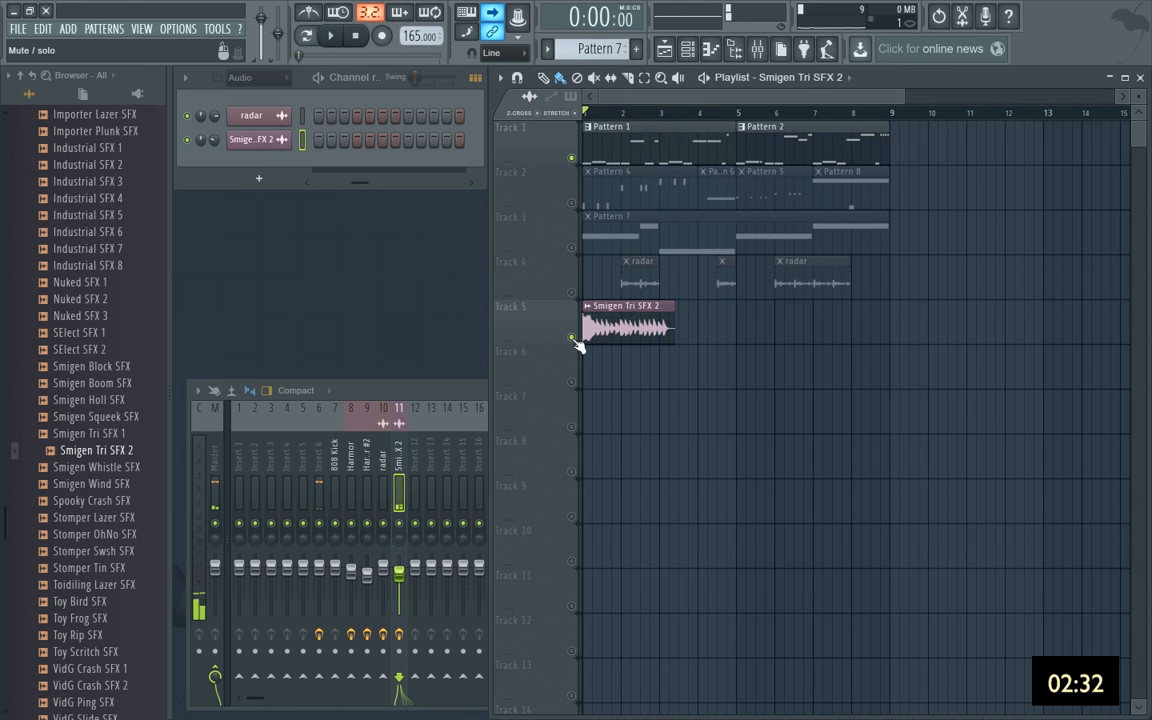
# Reenable all playlist tracks and play the full arrangement in song mode.
pyautogui.rightClick(572, 338)
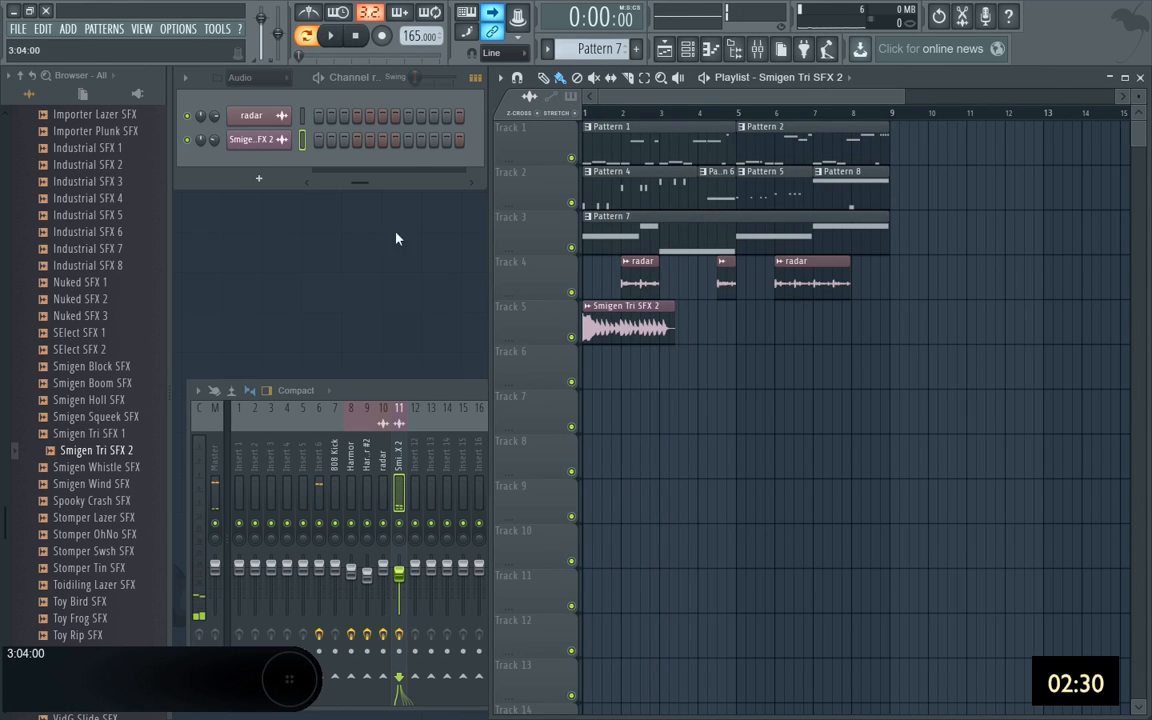
pyautogui.click(305, 35)
pyautogui.press('space')
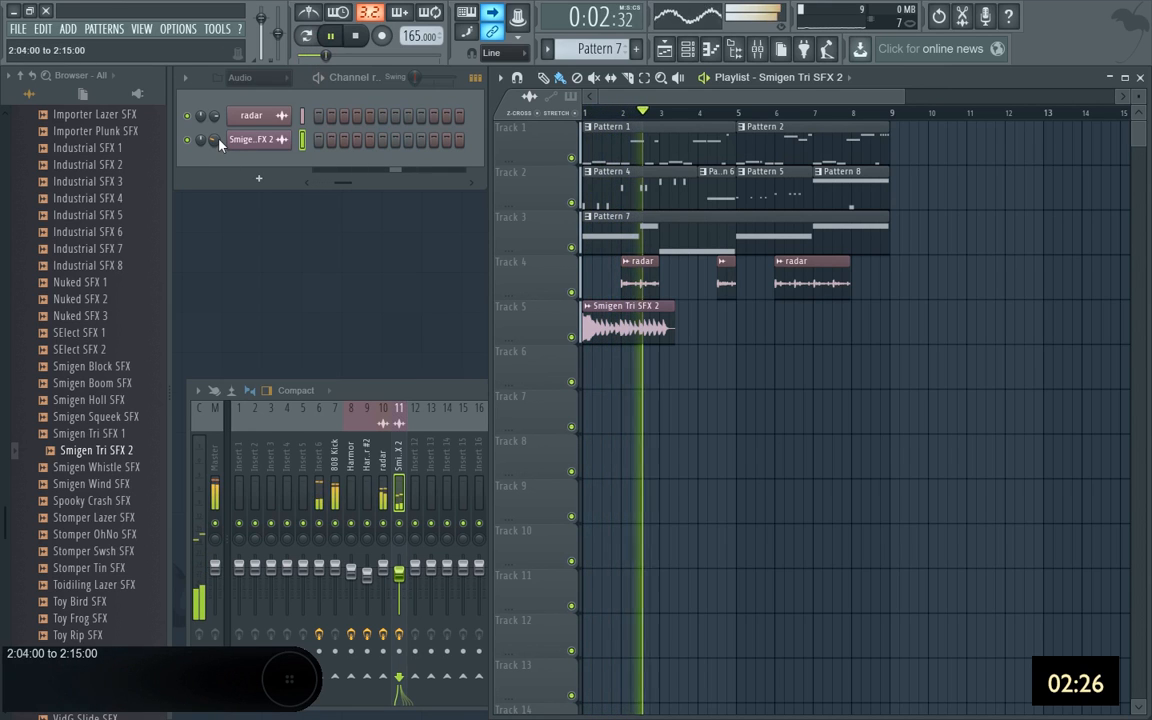
# Lower the Smigen Tri SFX 2 channel's pitch to -38 cents, comparing it against the arrangement, and close its settings.
pyautogui.click(255, 139)
pyautogui.press('space')
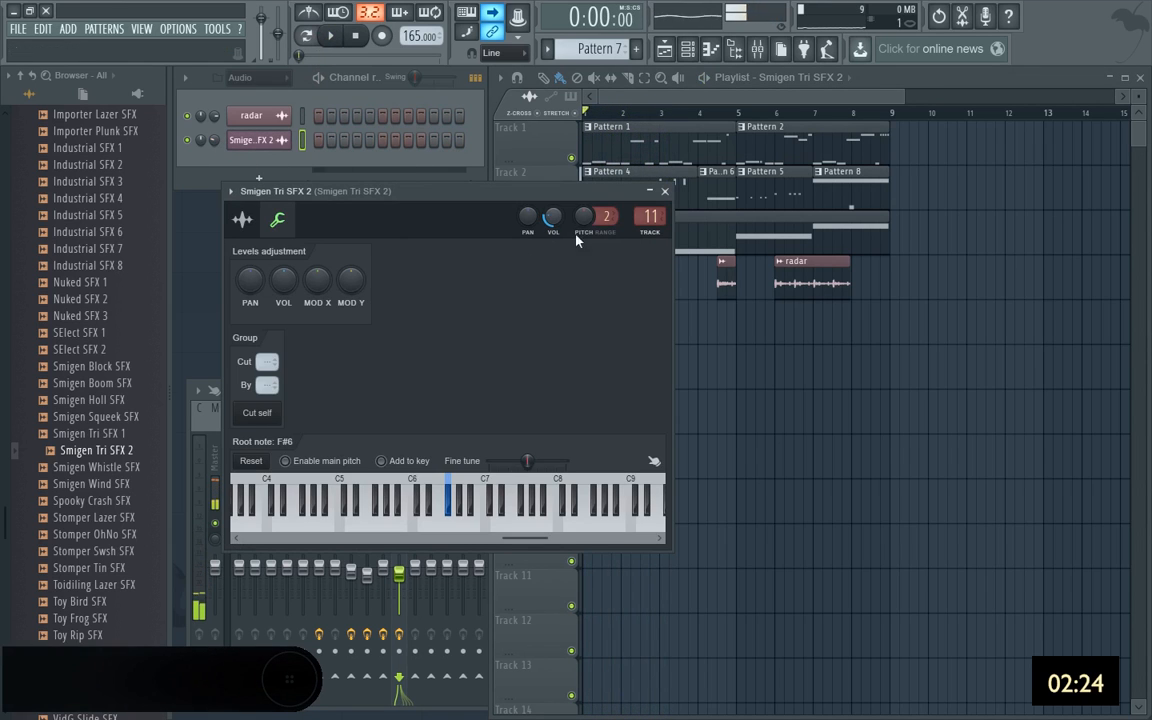
pyautogui.moveTo(571, 205); pyautogui.dragTo(653, 378)
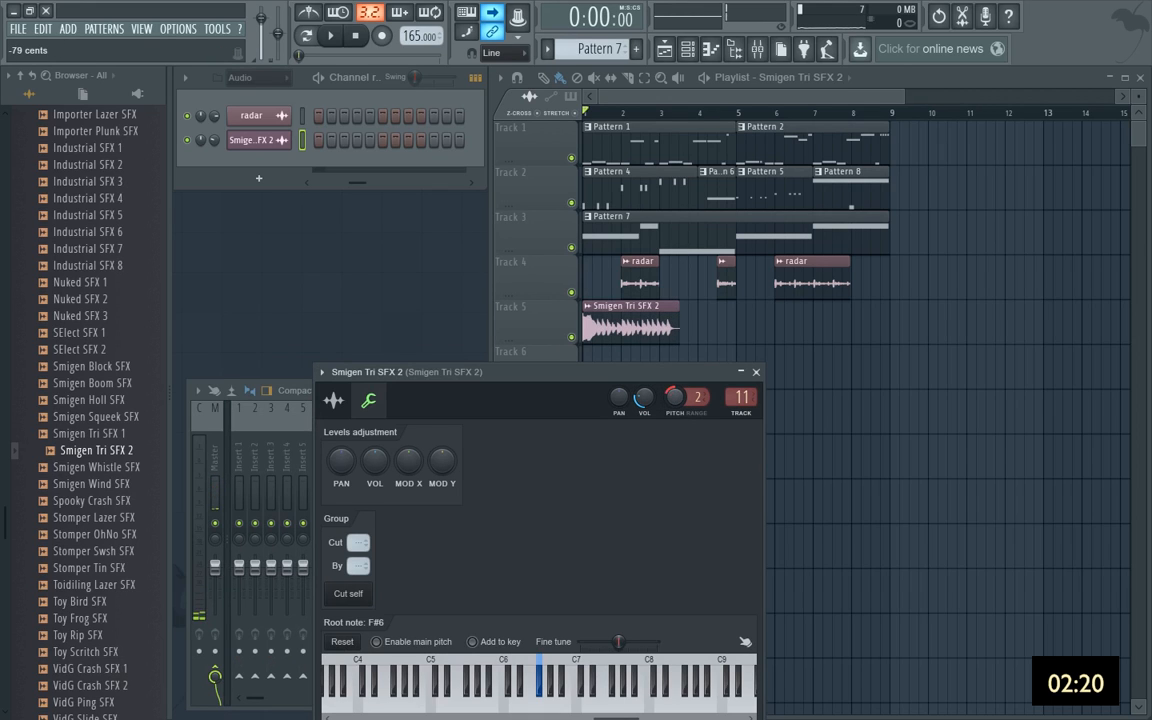
pyautogui.press('space')
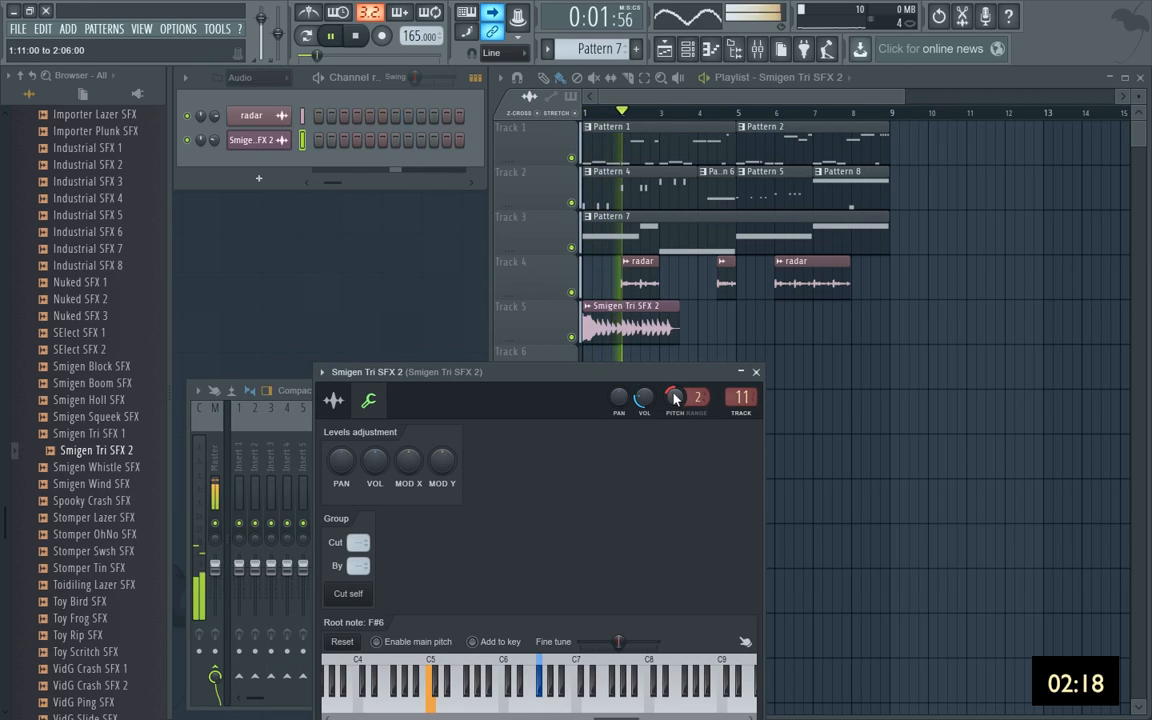
pyautogui.press('space')
pyautogui.press('space')
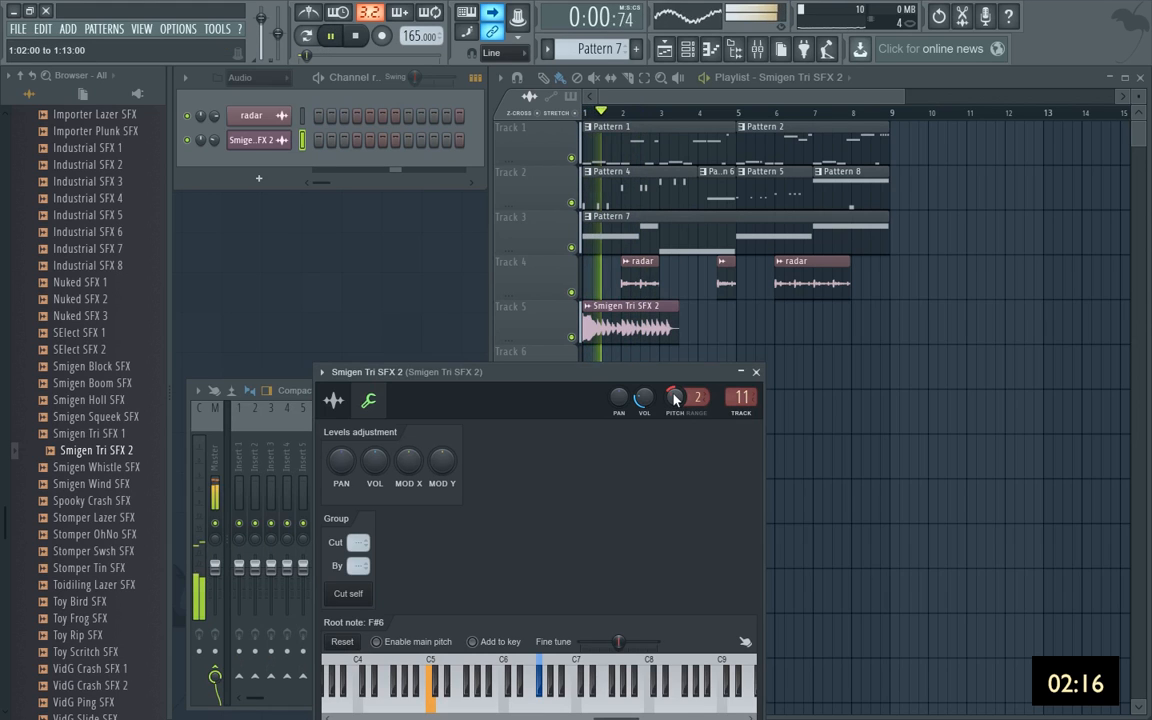
pyautogui.press('space')
pyautogui.press('space')
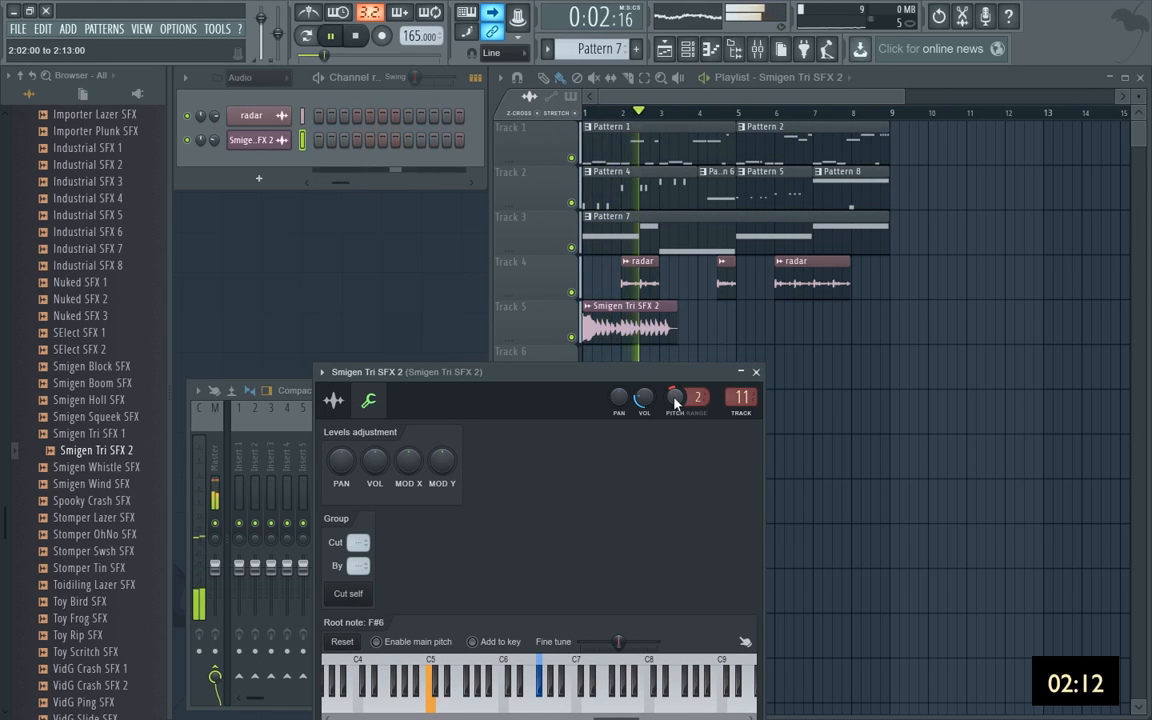
pyautogui.press('space')
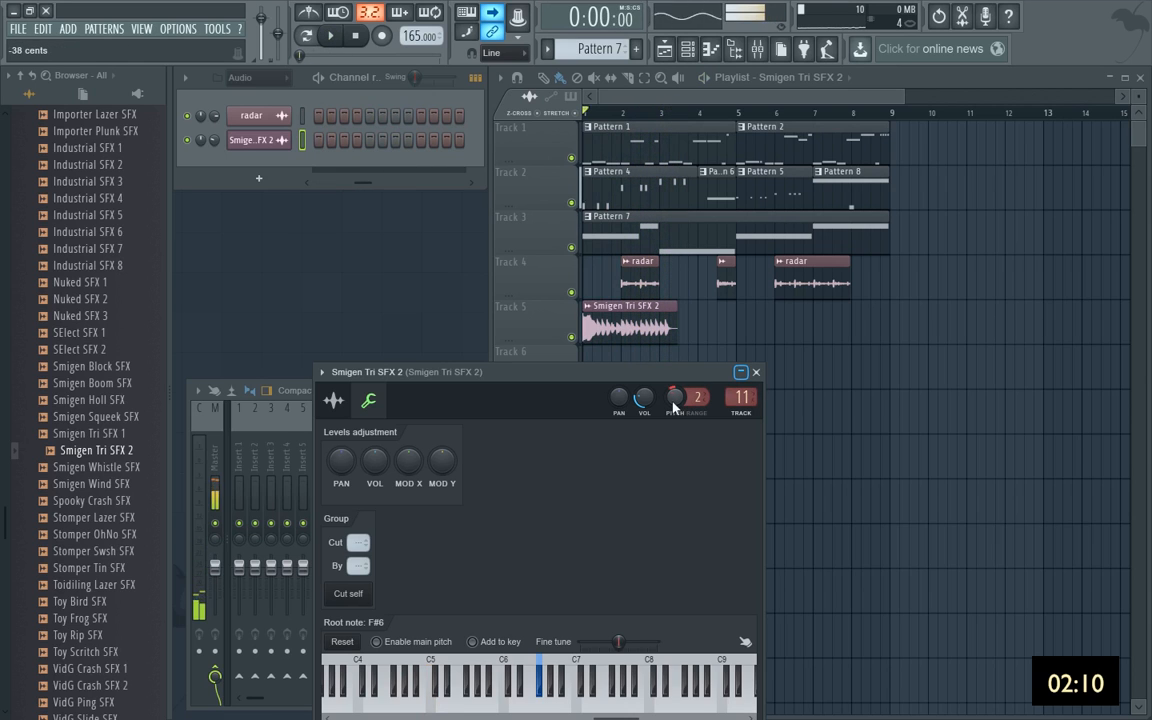
pyautogui.press('space')
pyautogui.click(756, 372)
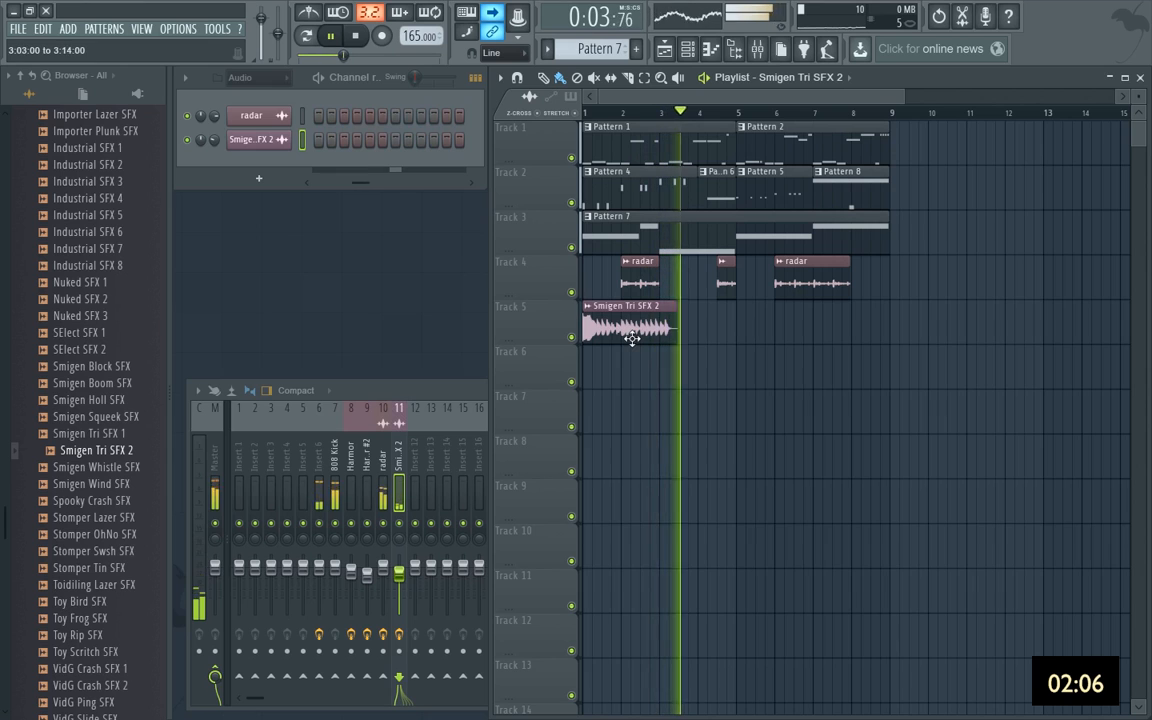
# Slice the Smigen Tri SFX 2 clip at bar 2, move the second piece to end at bar 9, and play the arrangement.
pyautogui.press('space')
pyautogui.press('space')
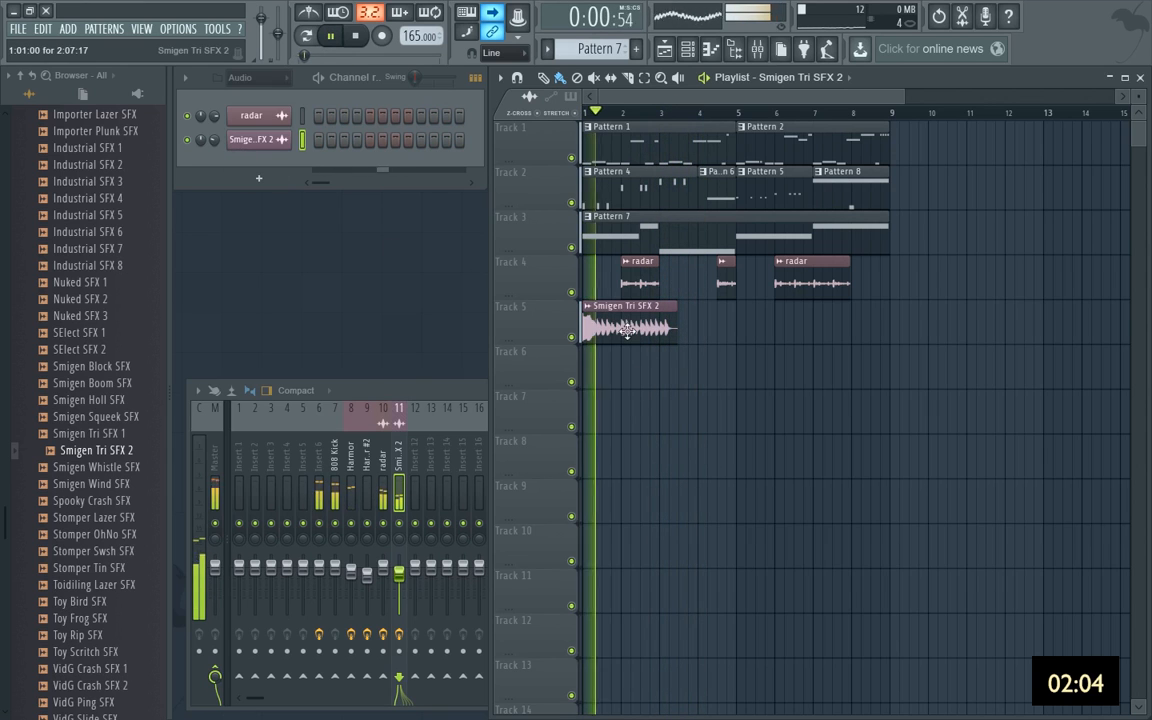
pyautogui.press('space')
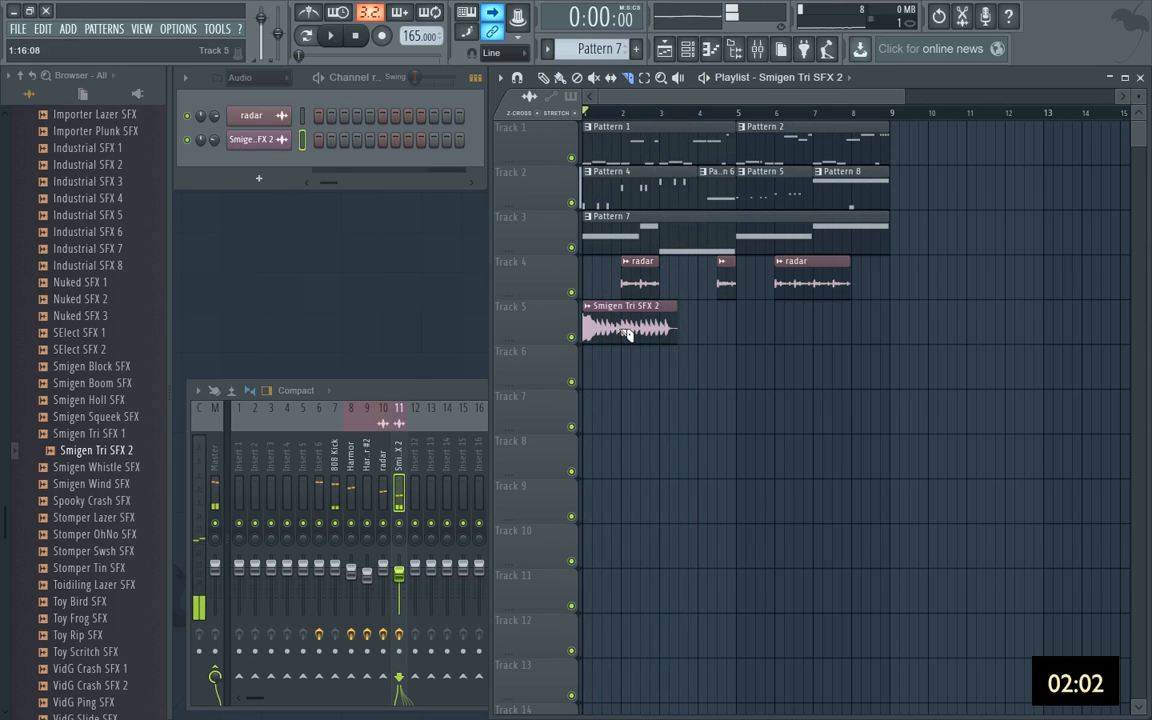
pyautogui.moveTo(645, 328); pyautogui.dragTo(857, 328)
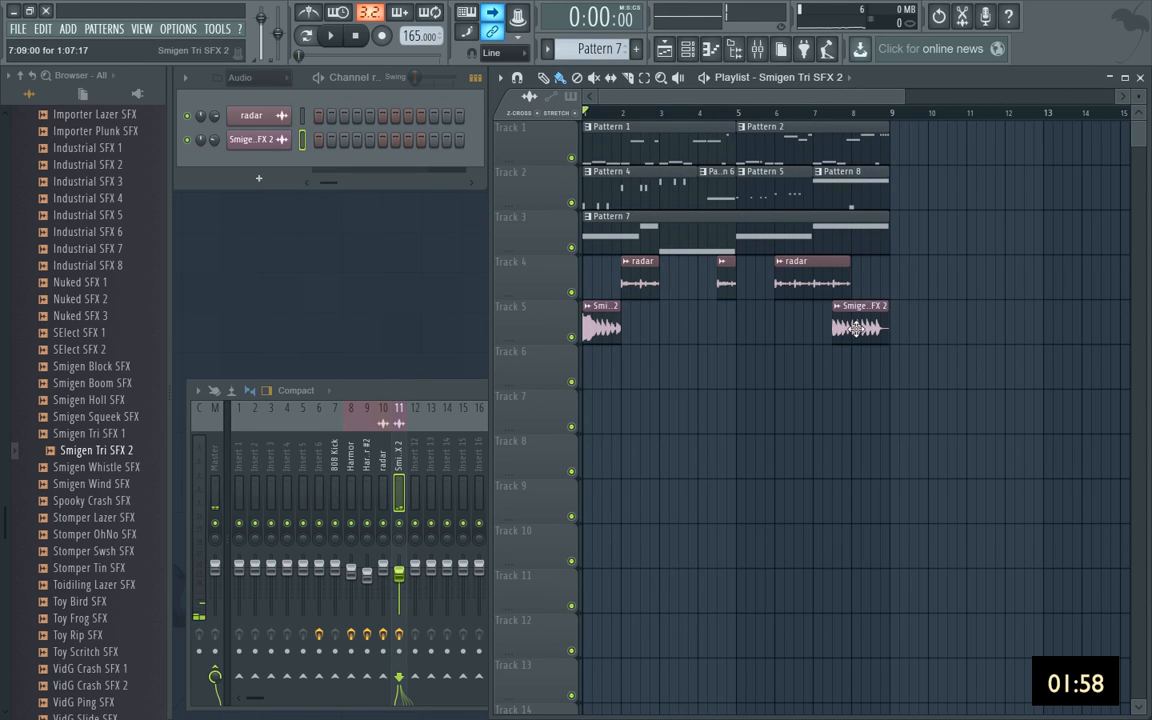
pyautogui.press('space')
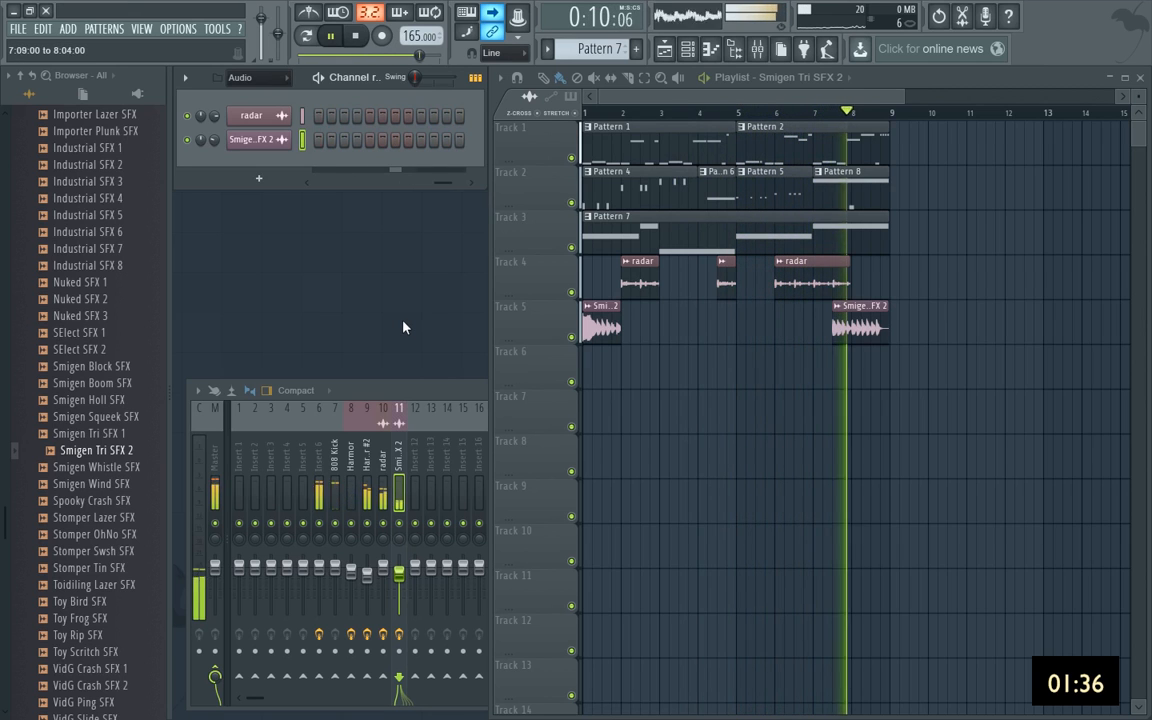
pyautogui.press('space')
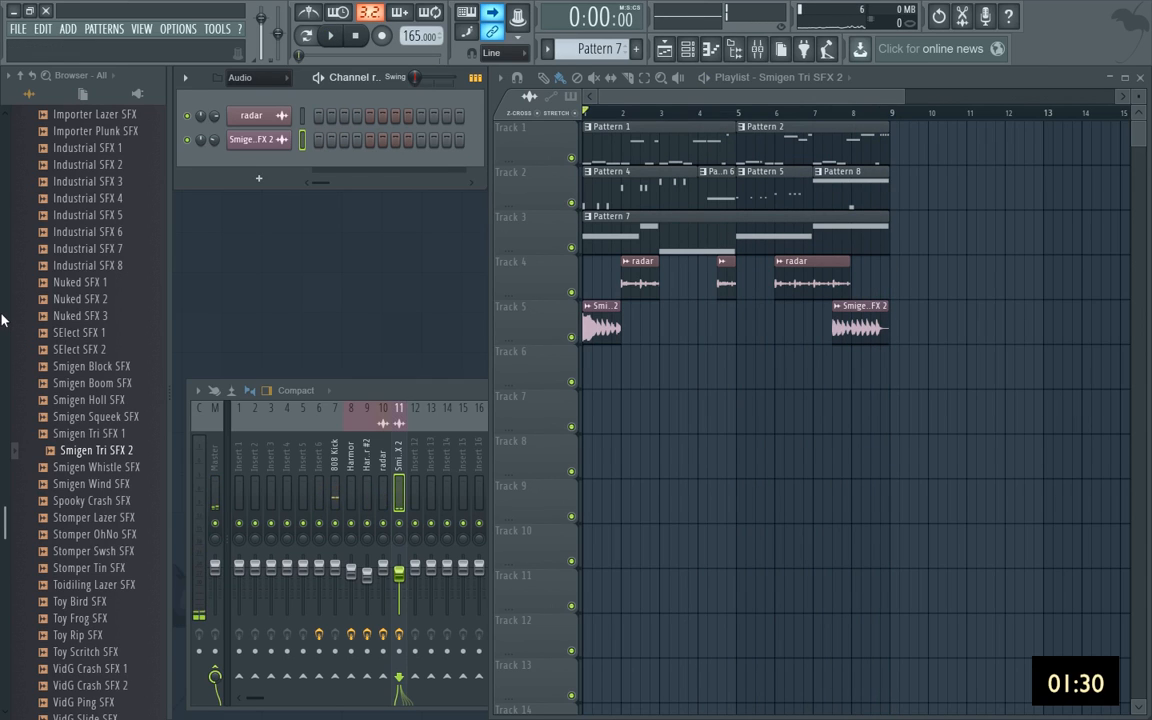
# Collapse the Drums and Packs folders in the sample browser.
pyautogui.scroll(15, 4, 315)
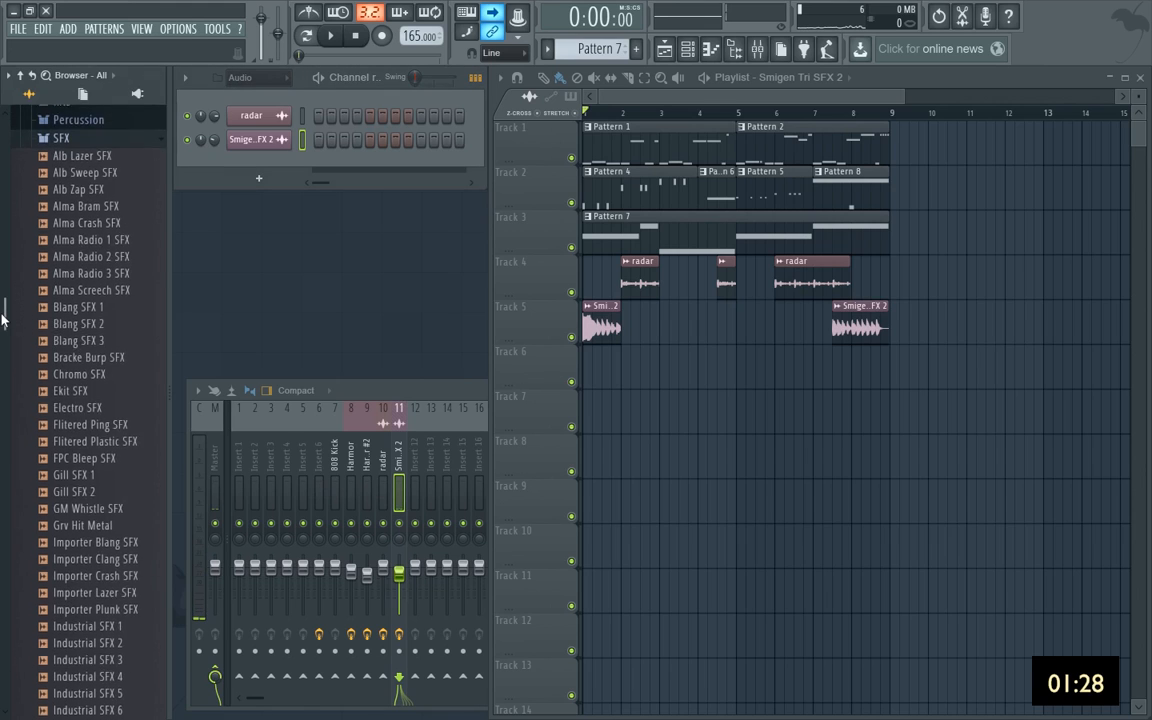
pyautogui.click(53, 268)
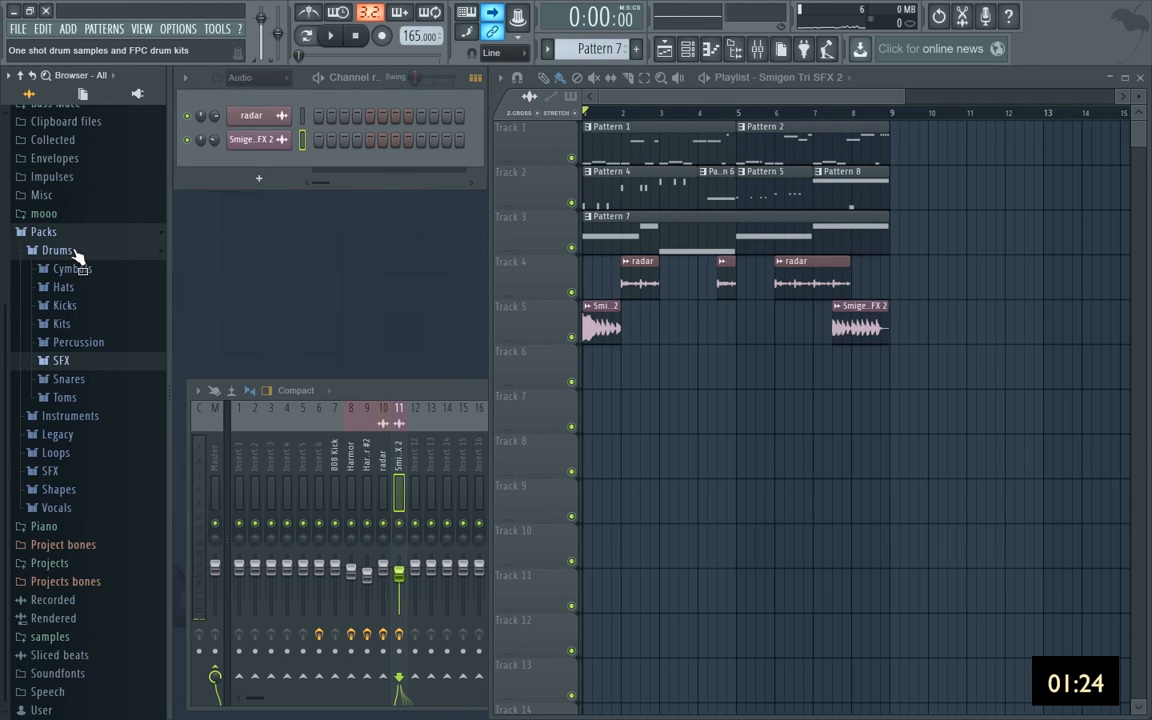
pyautogui.click(75, 252)
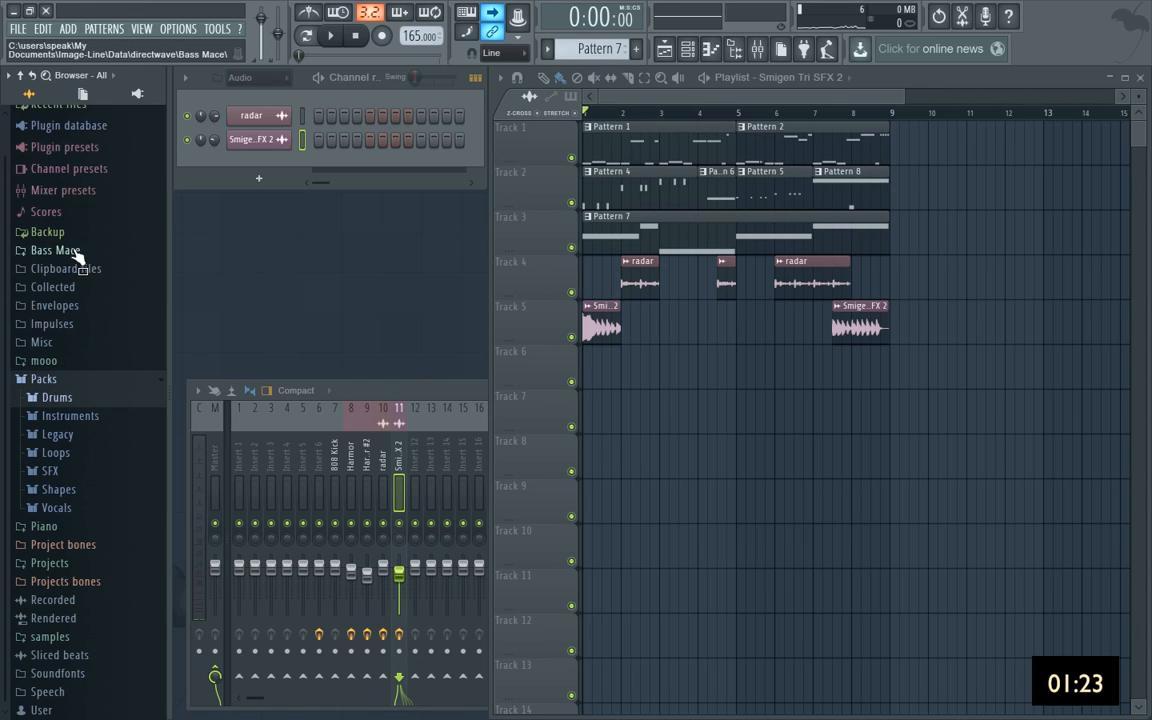
pyautogui.click(48, 376)
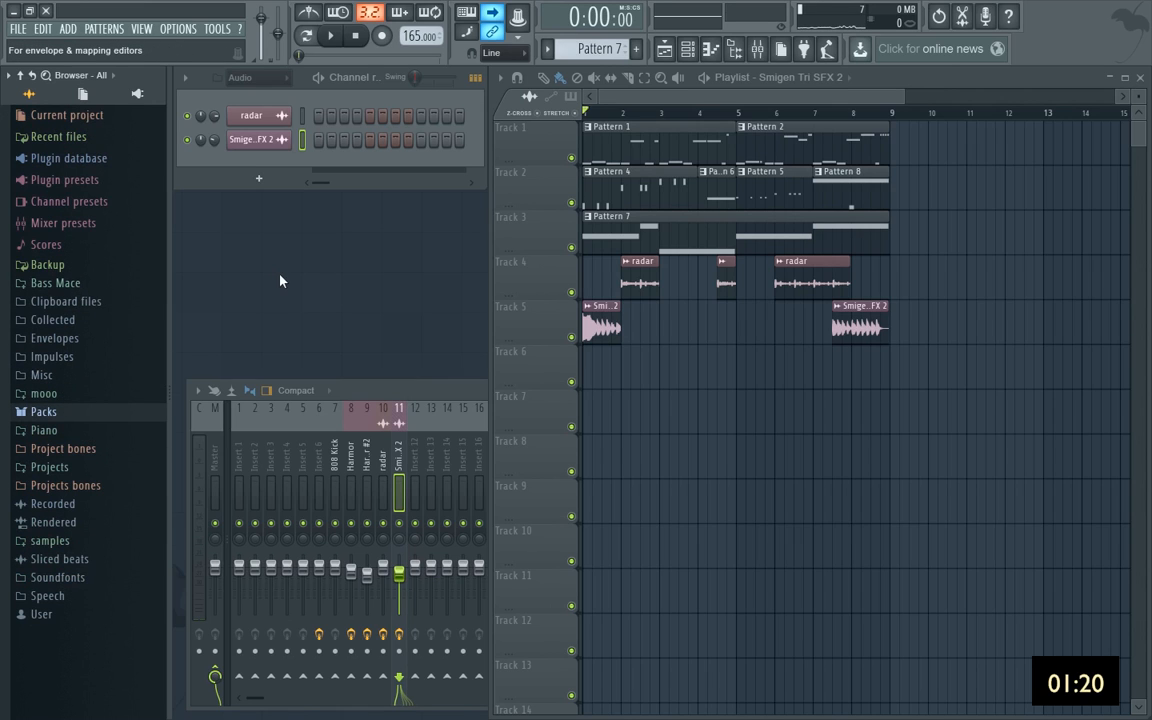